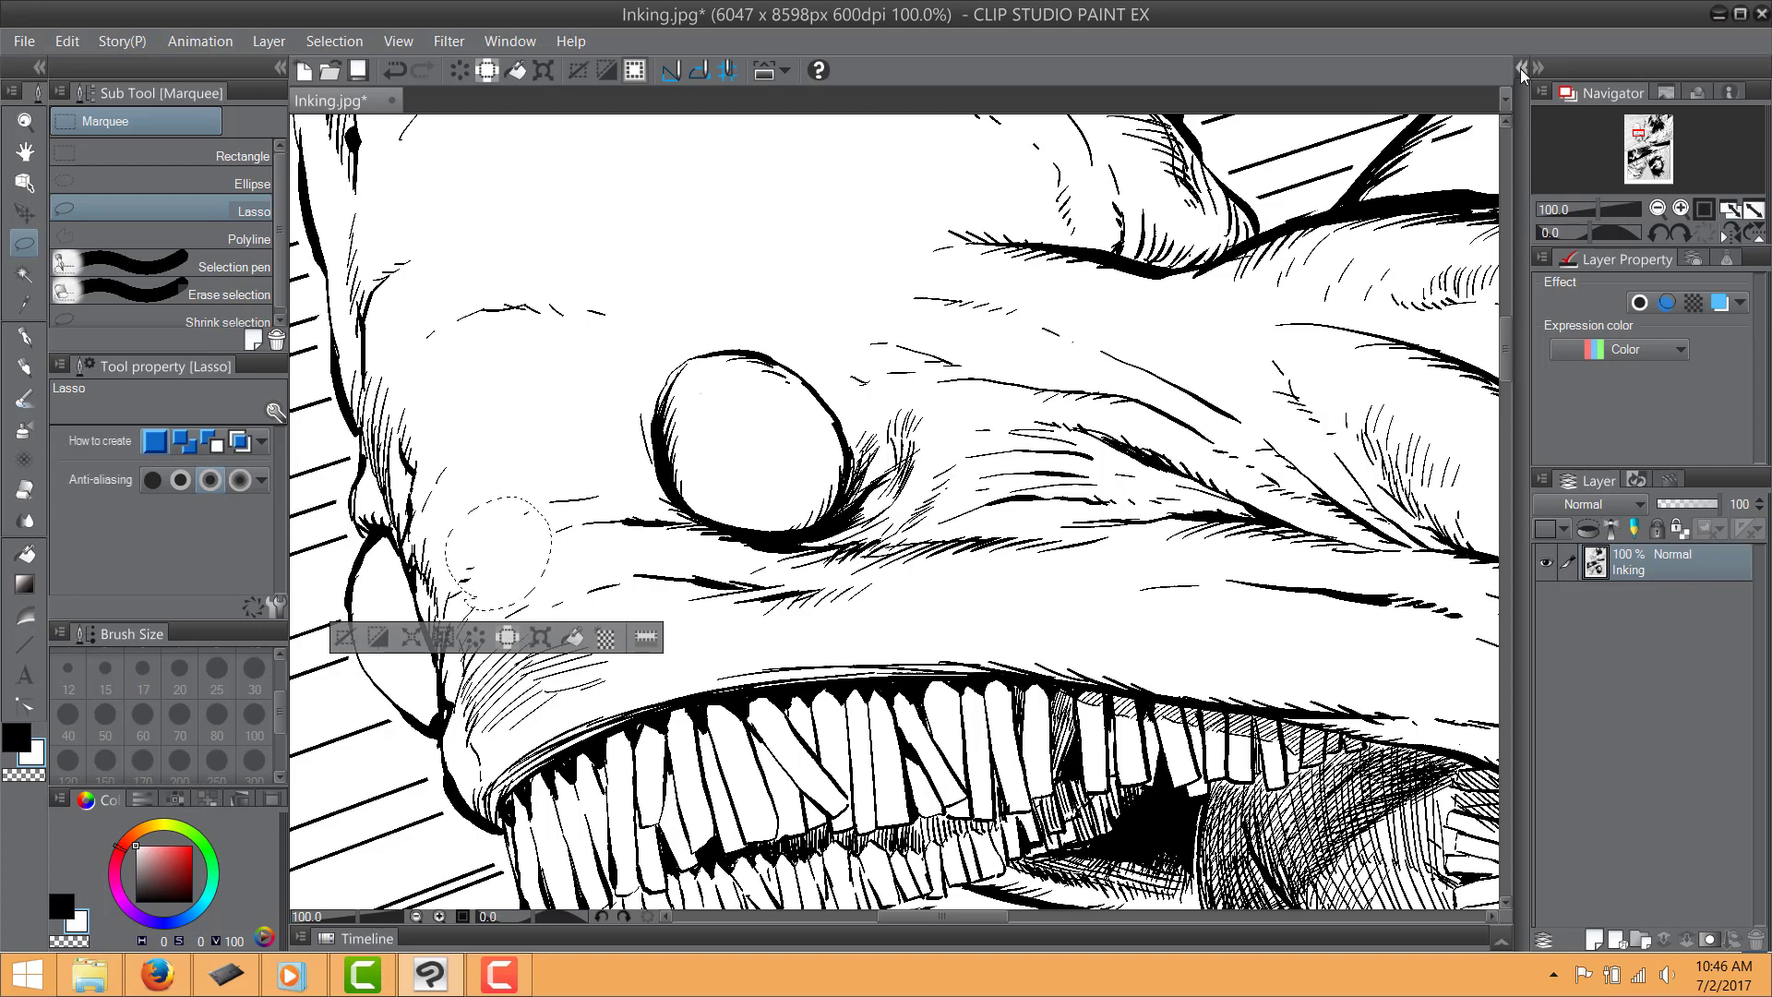
# Apply the 55.0 line 30% circle monochrome tone material to the lassoed area beside the monster's eye
pyautogui.click(1521, 68)
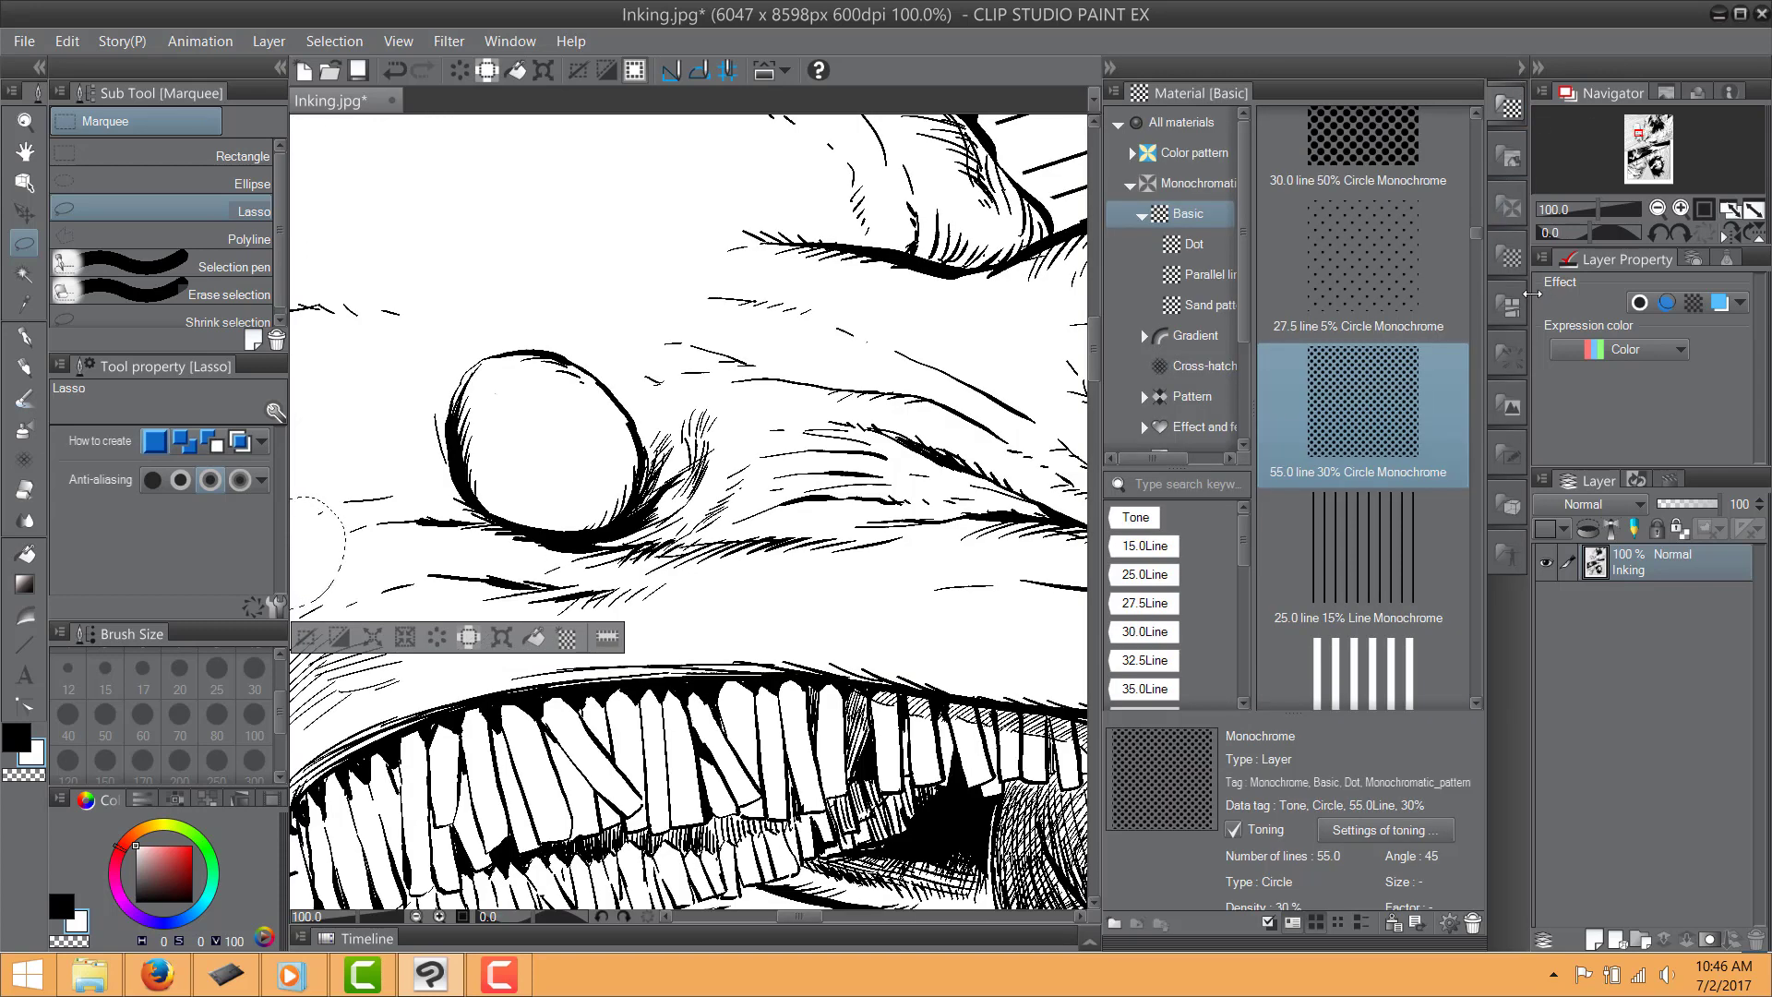
pyautogui.doubleClick(1366, 420)
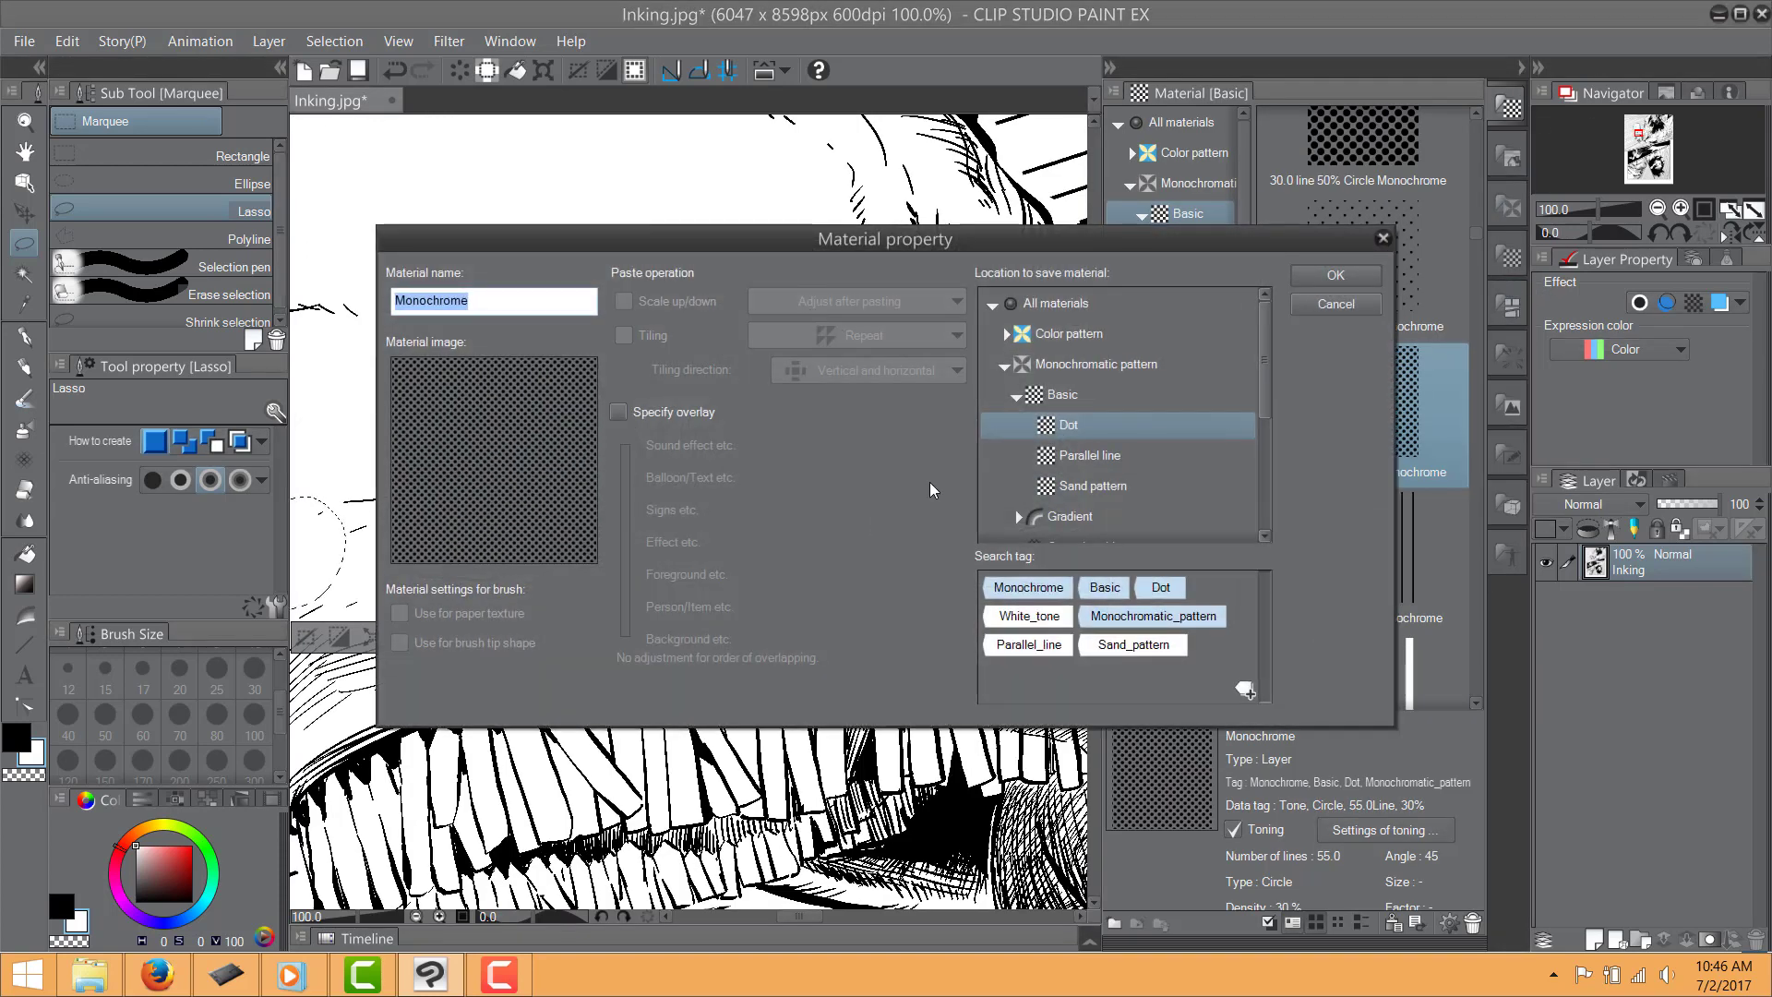
pyautogui.click(1345, 304)
pyautogui.moveTo(1344, 422); pyautogui.dragTo(396, 585)
pyautogui.scroll(-4, 711, 485)
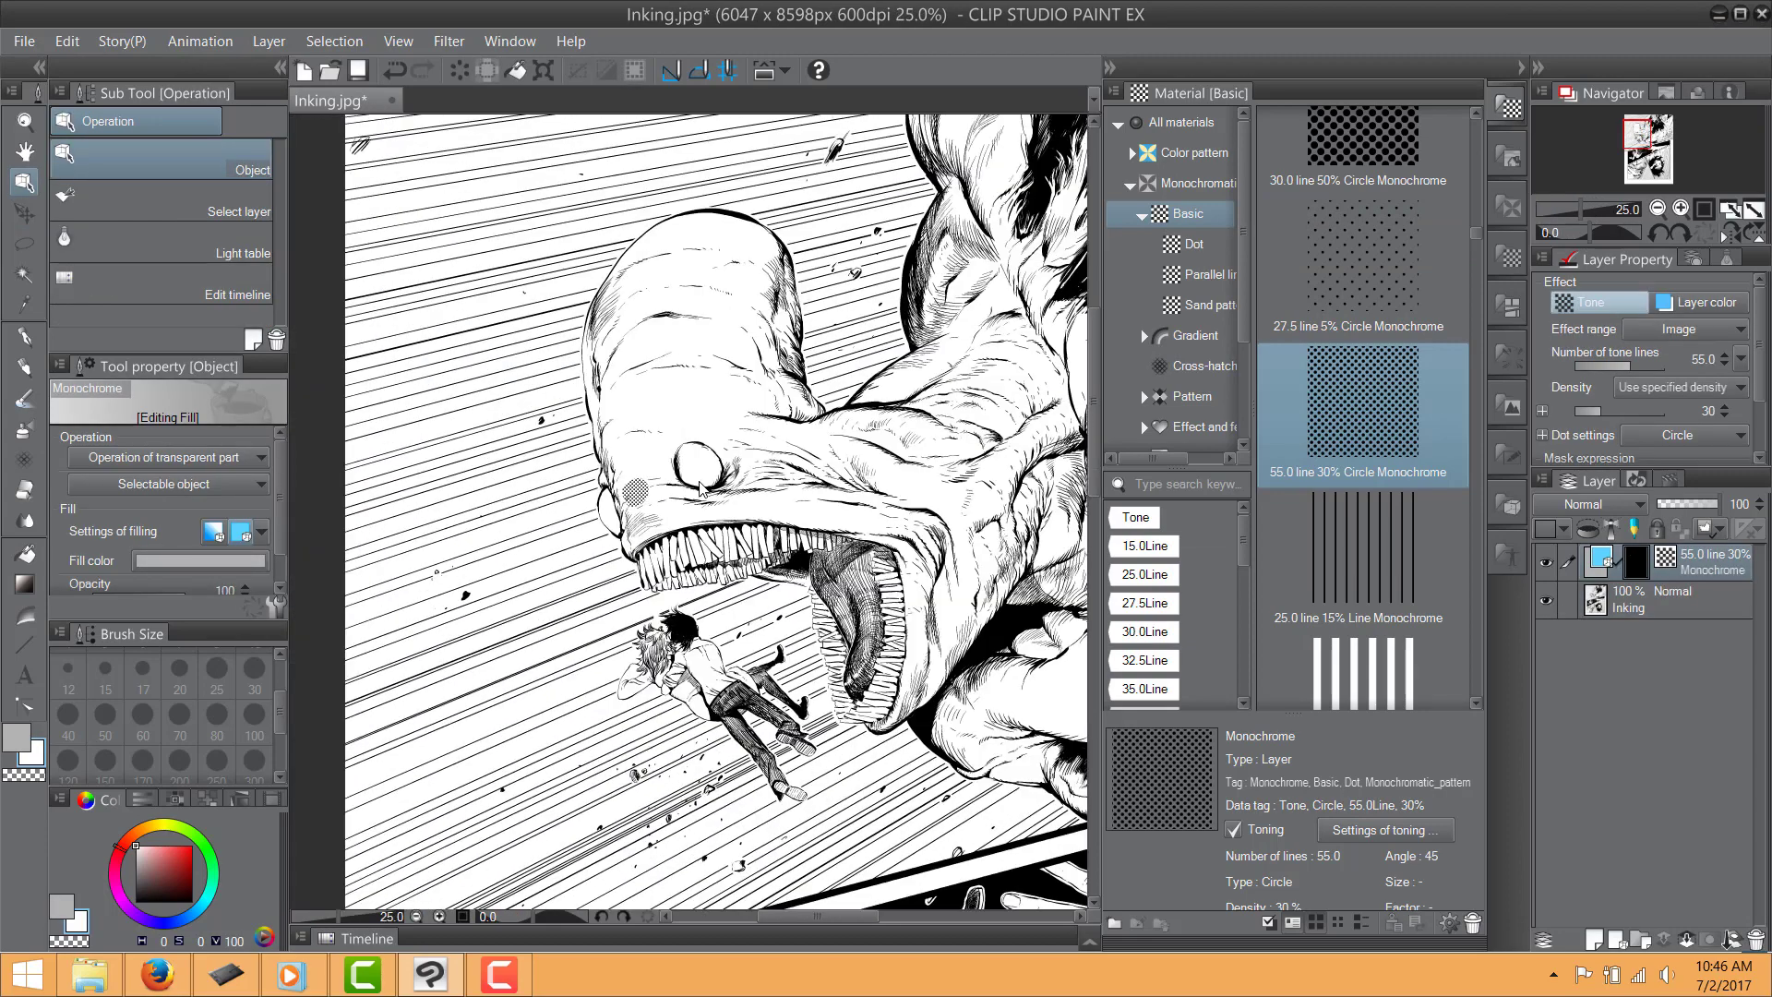
pyautogui.scroll(2, 699, 487)
pyautogui.click(1109, 69)
pyautogui.scroll(3, 395, 464)
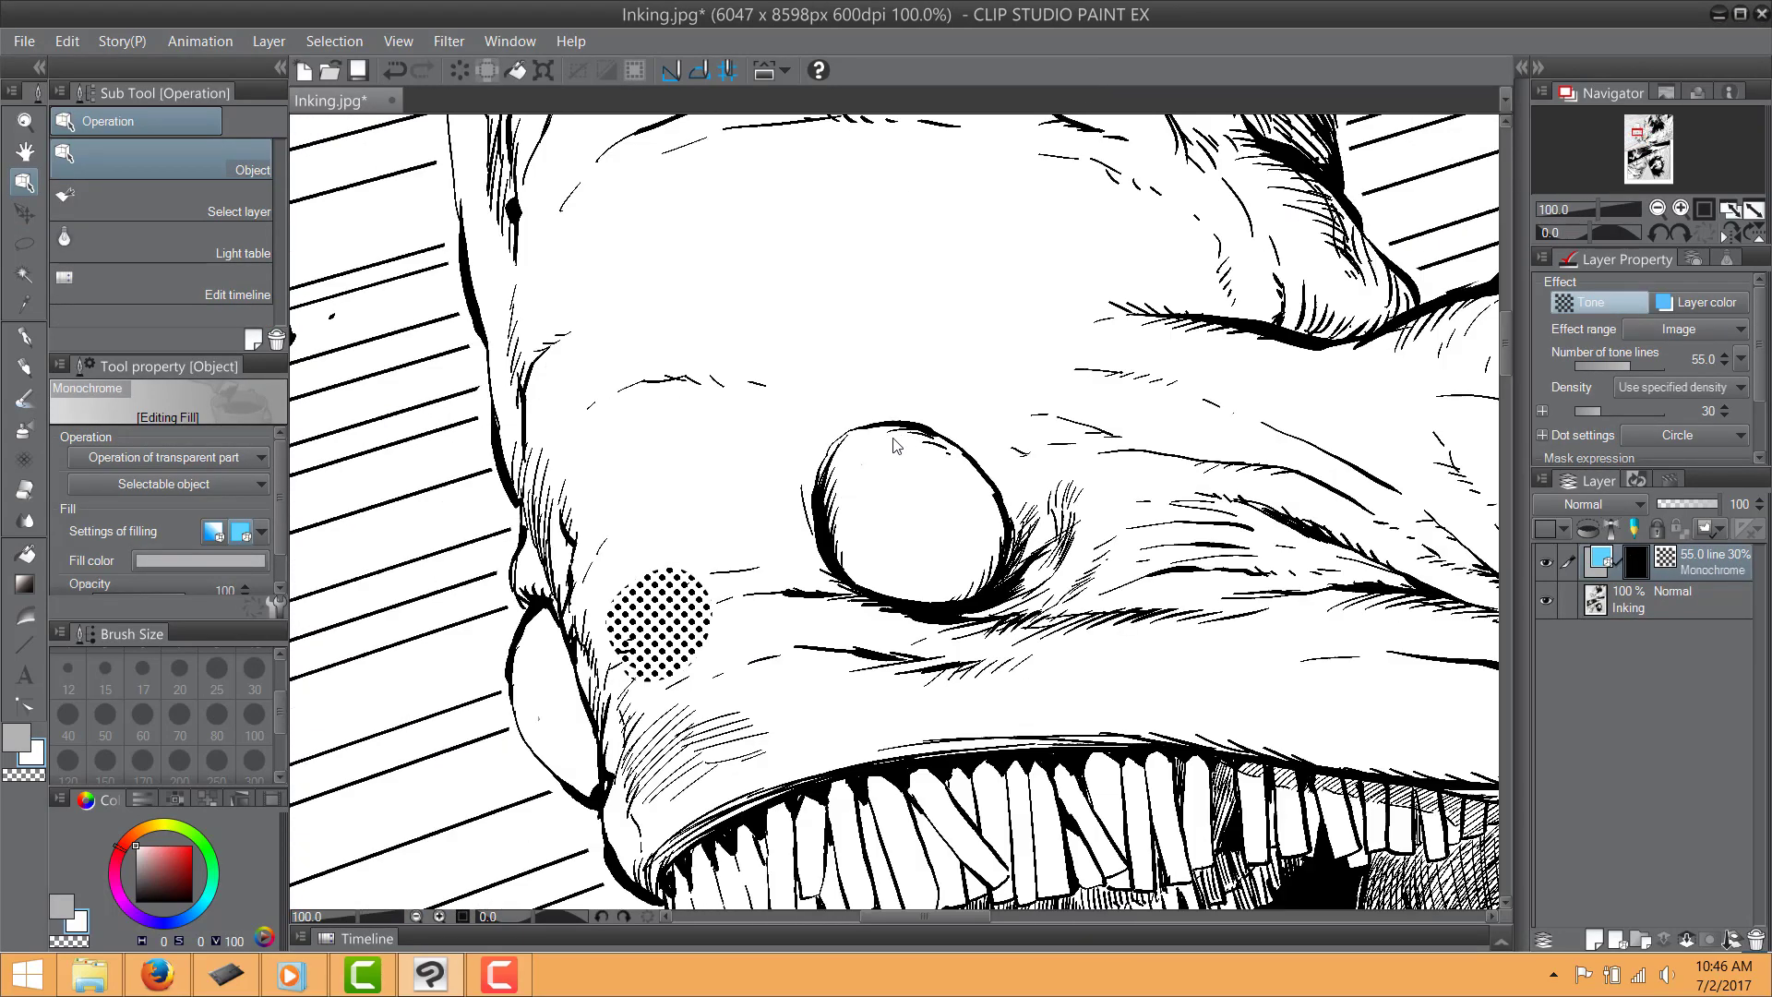
# Paint the tone with the G-pen at size 60 over the front of the monster's snout and face
pyautogui.click(25, 341)
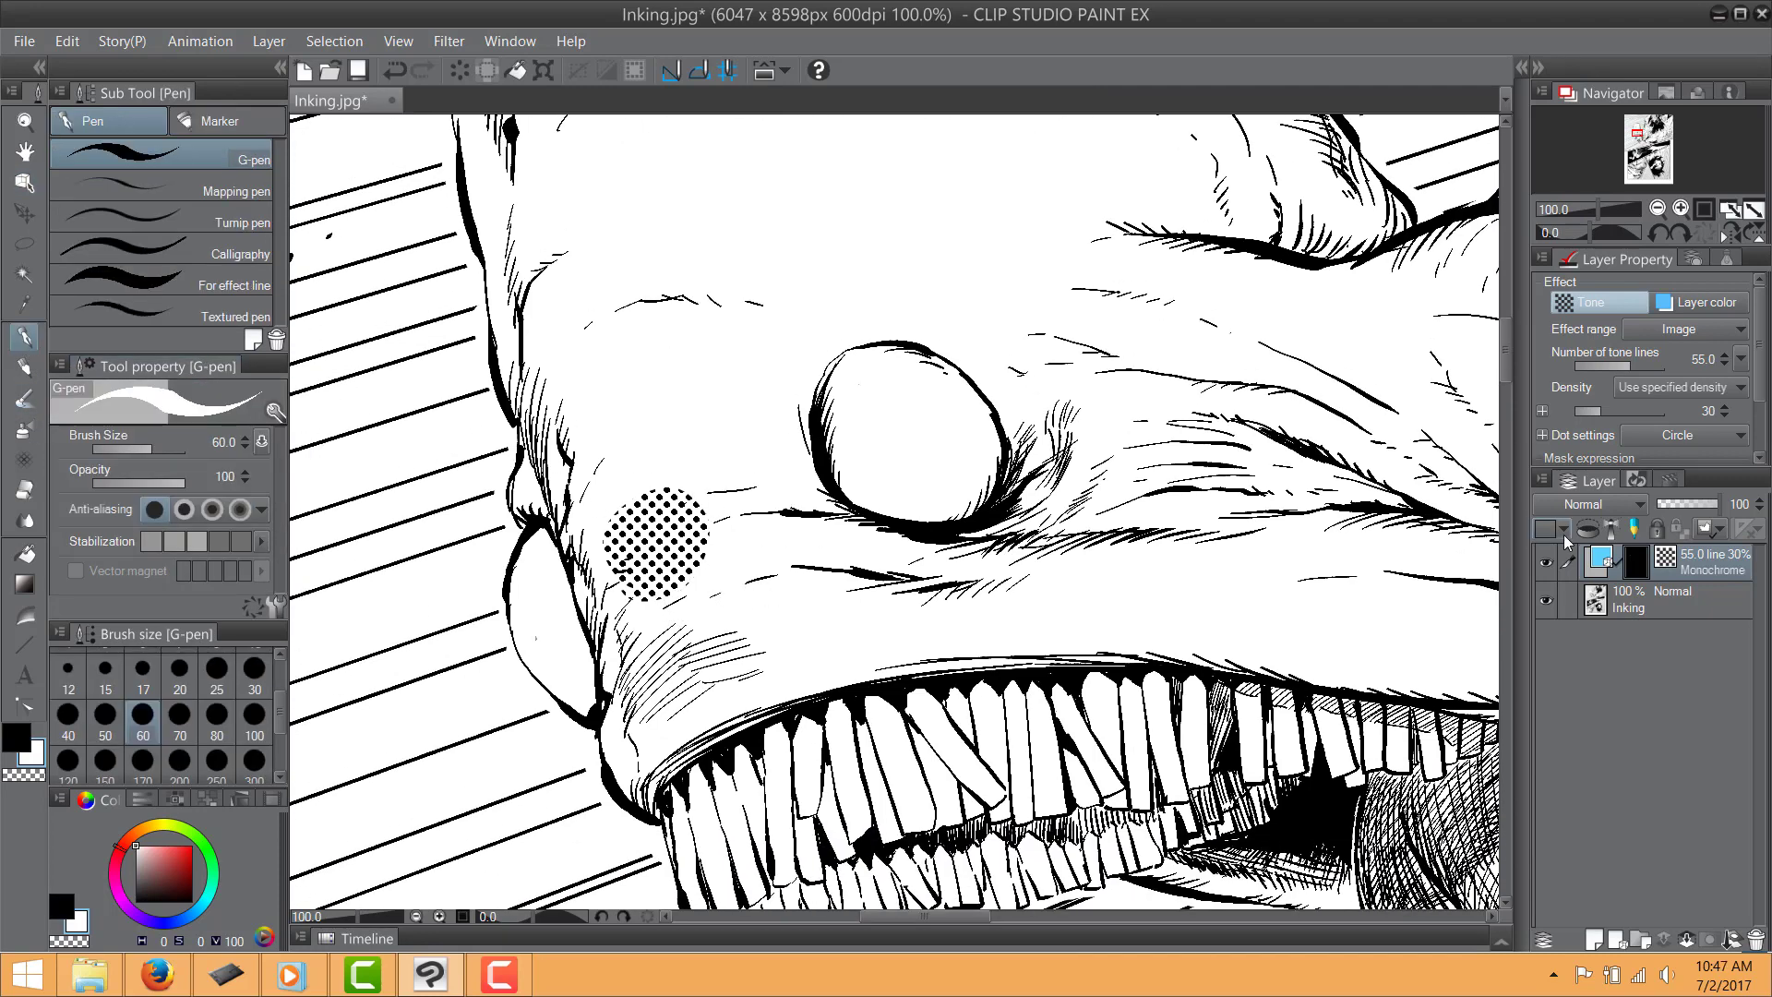
pyautogui.scroll(1, 655, 632)
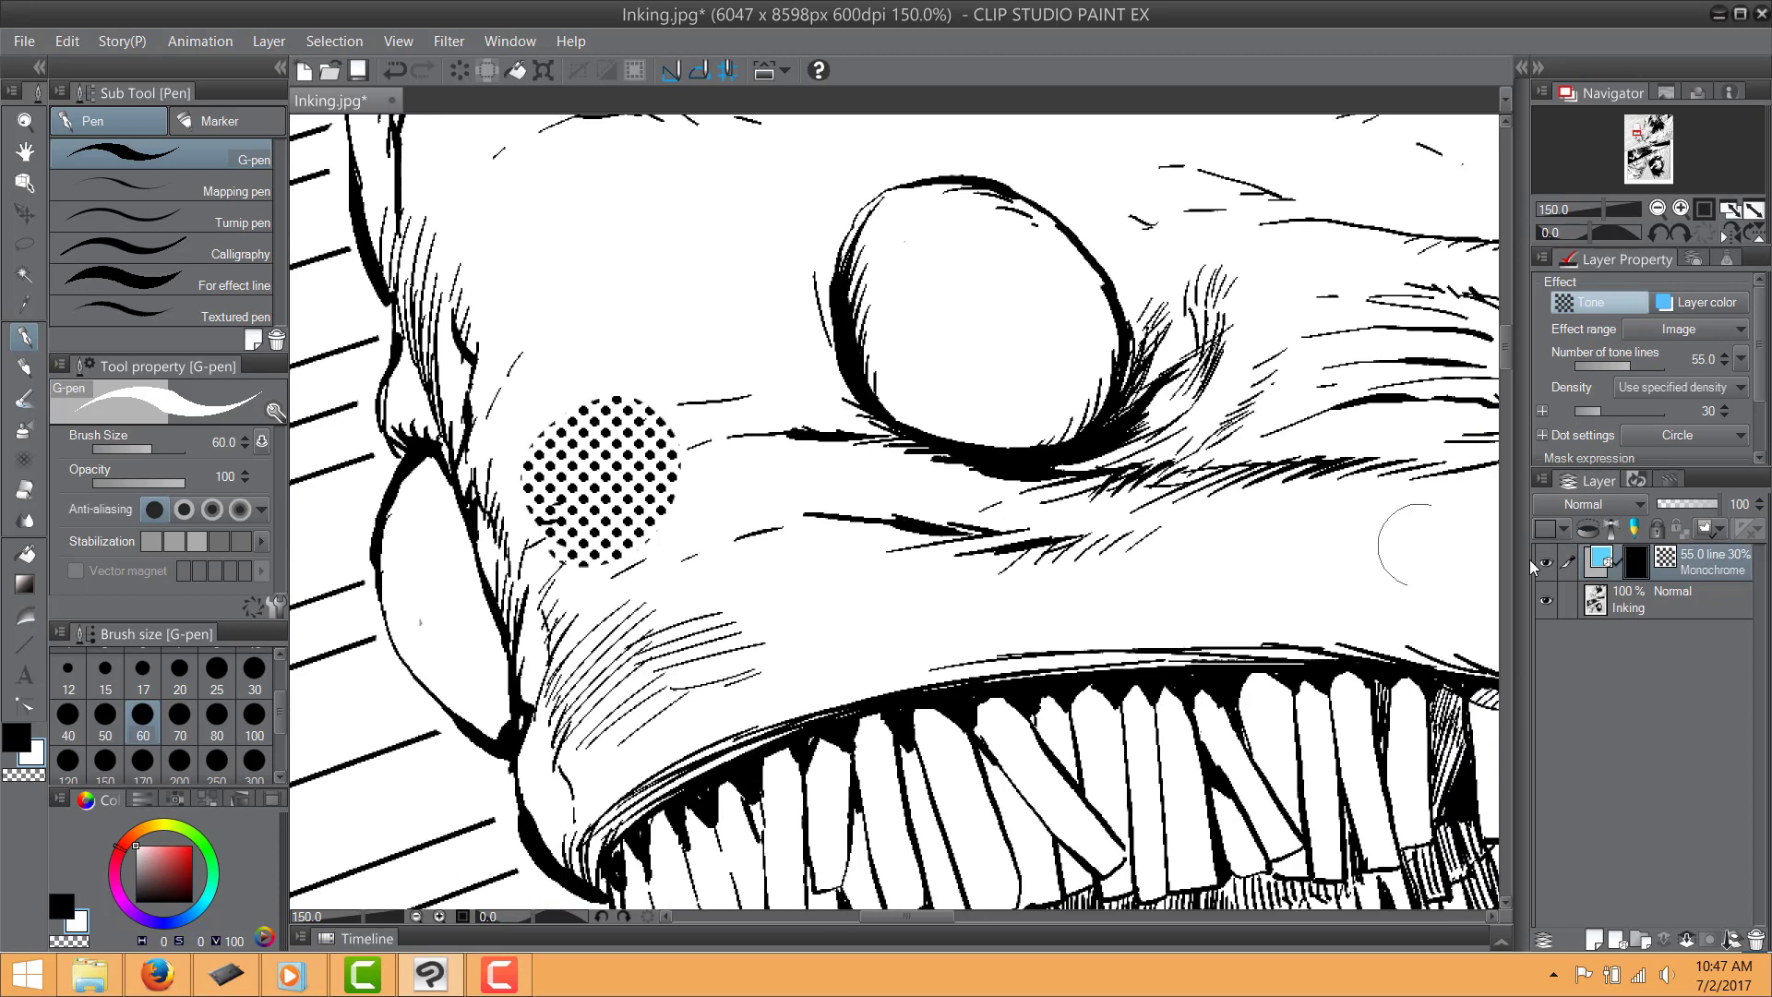
pyautogui.moveTo(605, 636)
pyautogui.mouseDown()
pyautogui.moveTo(452, 480)
pyautogui.moveTo(438, 616)
pyautogui.moveTo(463, 667)
pyautogui.moveTo(554, 645)
pyautogui.moveTo(579, 659)
pyautogui.moveTo(550, 828)
pyautogui.mouseUp()
pyautogui.scroll(-1, 587, 636)
pyautogui.moveTo(477, 694)
pyautogui.mouseDown()
pyautogui.moveTo(472, 644)
pyautogui.moveTo(439, 674)
pyautogui.moveTo(458, 546)
pyautogui.mouseUp()
pyautogui.moveTo(457, 546)
pyautogui.mouseDown()
pyautogui.moveTo(461, 671)
pyautogui.moveTo(430, 694)
pyautogui.moveTo(473, 399)
pyautogui.mouseUp()
pyautogui.scroll(-1, 468, 452)
# Fill the shadow side of the monster's forehead and head with tone using a G-pen size of 100
pyautogui.click(255, 719)
pyautogui.moveTo(551, 633)
pyautogui.mouseDown()
pyautogui.moveTo(556, 490)
pyautogui.moveTo(485, 506)
pyautogui.moveTo(566, 403)
pyautogui.mouseUp()
pyautogui.moveTo(579, 417)
pyautogui.mouseDown()
pyautogui.moveTo(540, 609)
pyautogui.moveTo(567, 378)
pyautogui.moveTo(545, 304)
pyautogui.moveTo(549, 221)
pyautogui.moveTo(591, 194)
pyautogui.moveTo(432, 352)
pyautogui.moveTo(407, 424)
pyautogui.mouseUp()
pyautogui.moveTo(415, 487); pyautogui.dragTo(429, 429)
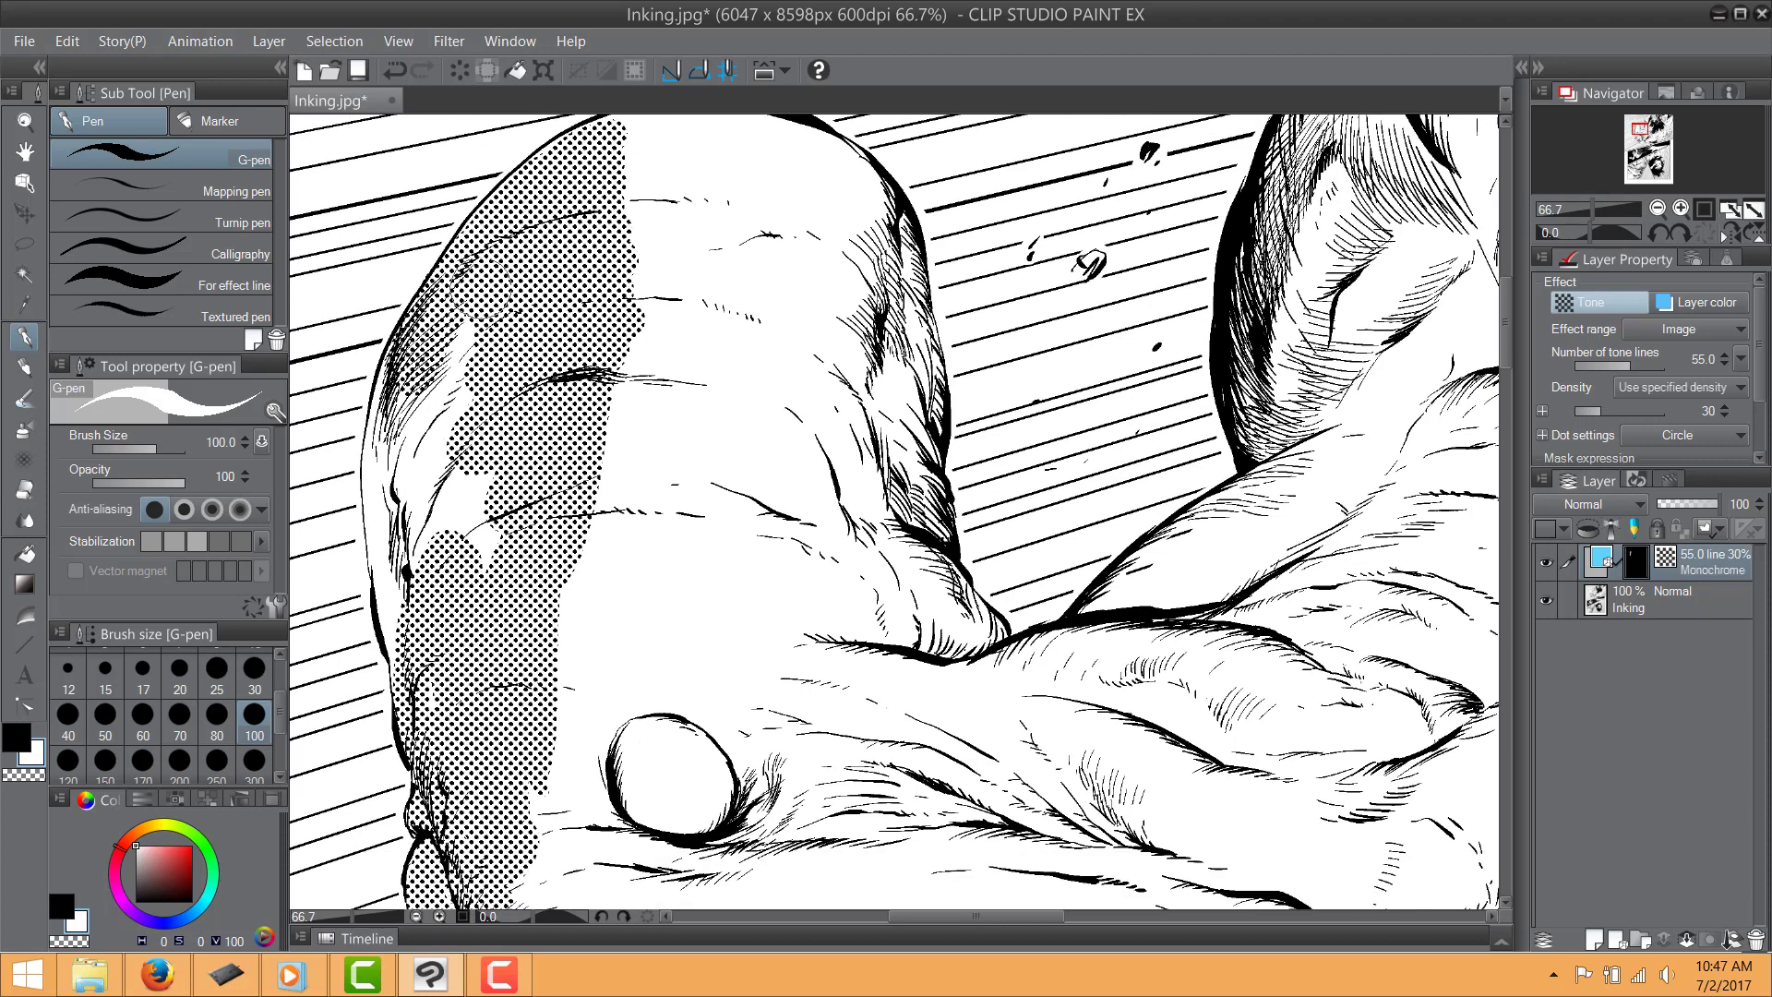
pyautogui.moveTo(482, 288); pyautogui.dragTo(476, 526)
pyautogui.moveTo(409, 404)
pyautogui.mouseDown()
pyautogui.moveTo(415, 609)
pyautogui.moveTo(380, 415)
pyautogui.moveTo(410, 313)
pyautogui.mouseUp()
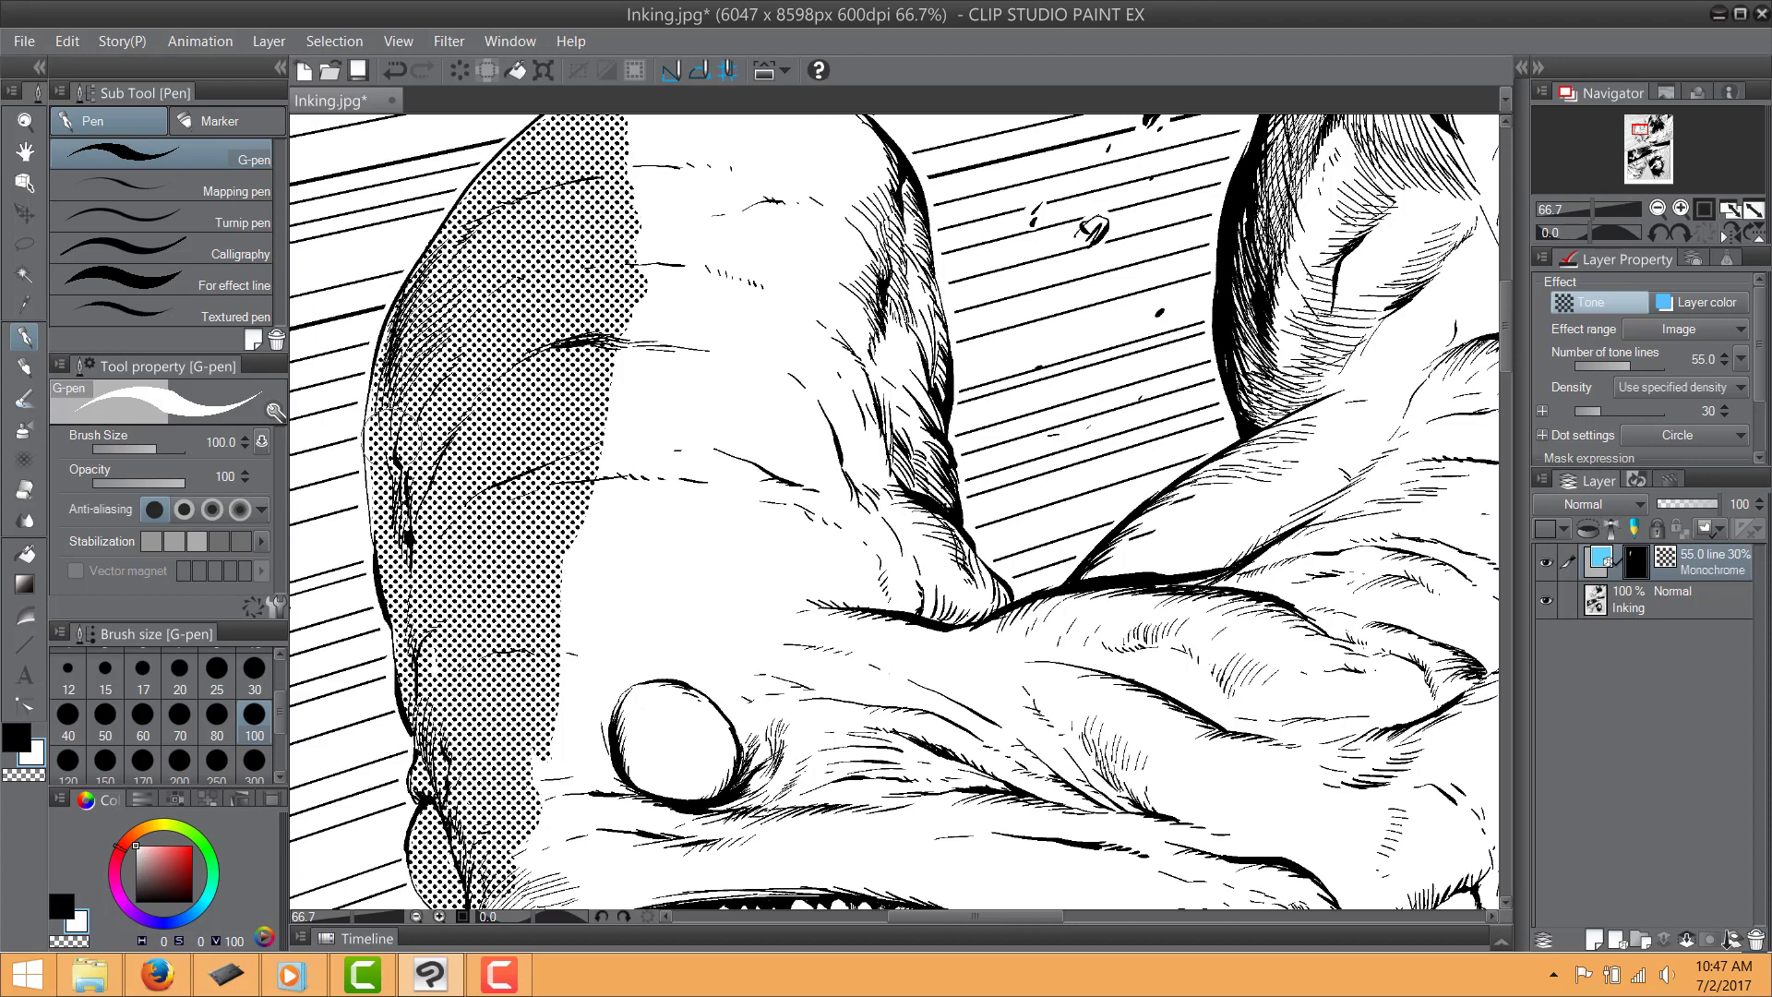
# Extend the tone down the cheek and into the eye, undoing the strokes that spread beneath the eye
pyautogui.moveTo(485, 761); pyautogui.dragTo(508, 560)
pyautogui.moveTo(524, 651)
pyautogui.mouseDown()
pyautogui.moveTo(514, 768)
pyautogui.moveTo(796, 632)
pyautogui.moveTo(570, 614)
pyautogui.moveTo(607, 591)
pyautogui.moveTo(607, 540)
pyautogui.moveTo(632, 520)
pyautogui.moveTo(659, 555)
pyautogui.moveTo(681, 554)
pyautogui.moveTo(667, 533)
pyautogui.moveTo(709, 554)
pyautogui.moveTo(718, 590)
pyautogui.moveTo(593, 692)
pyautogui.moveTo(849, 664)
pyautogui.mouseUp()
pyautogui.hotkey('ctrl', 'z')
pyautogui.hotkey('ctrl', 'z')
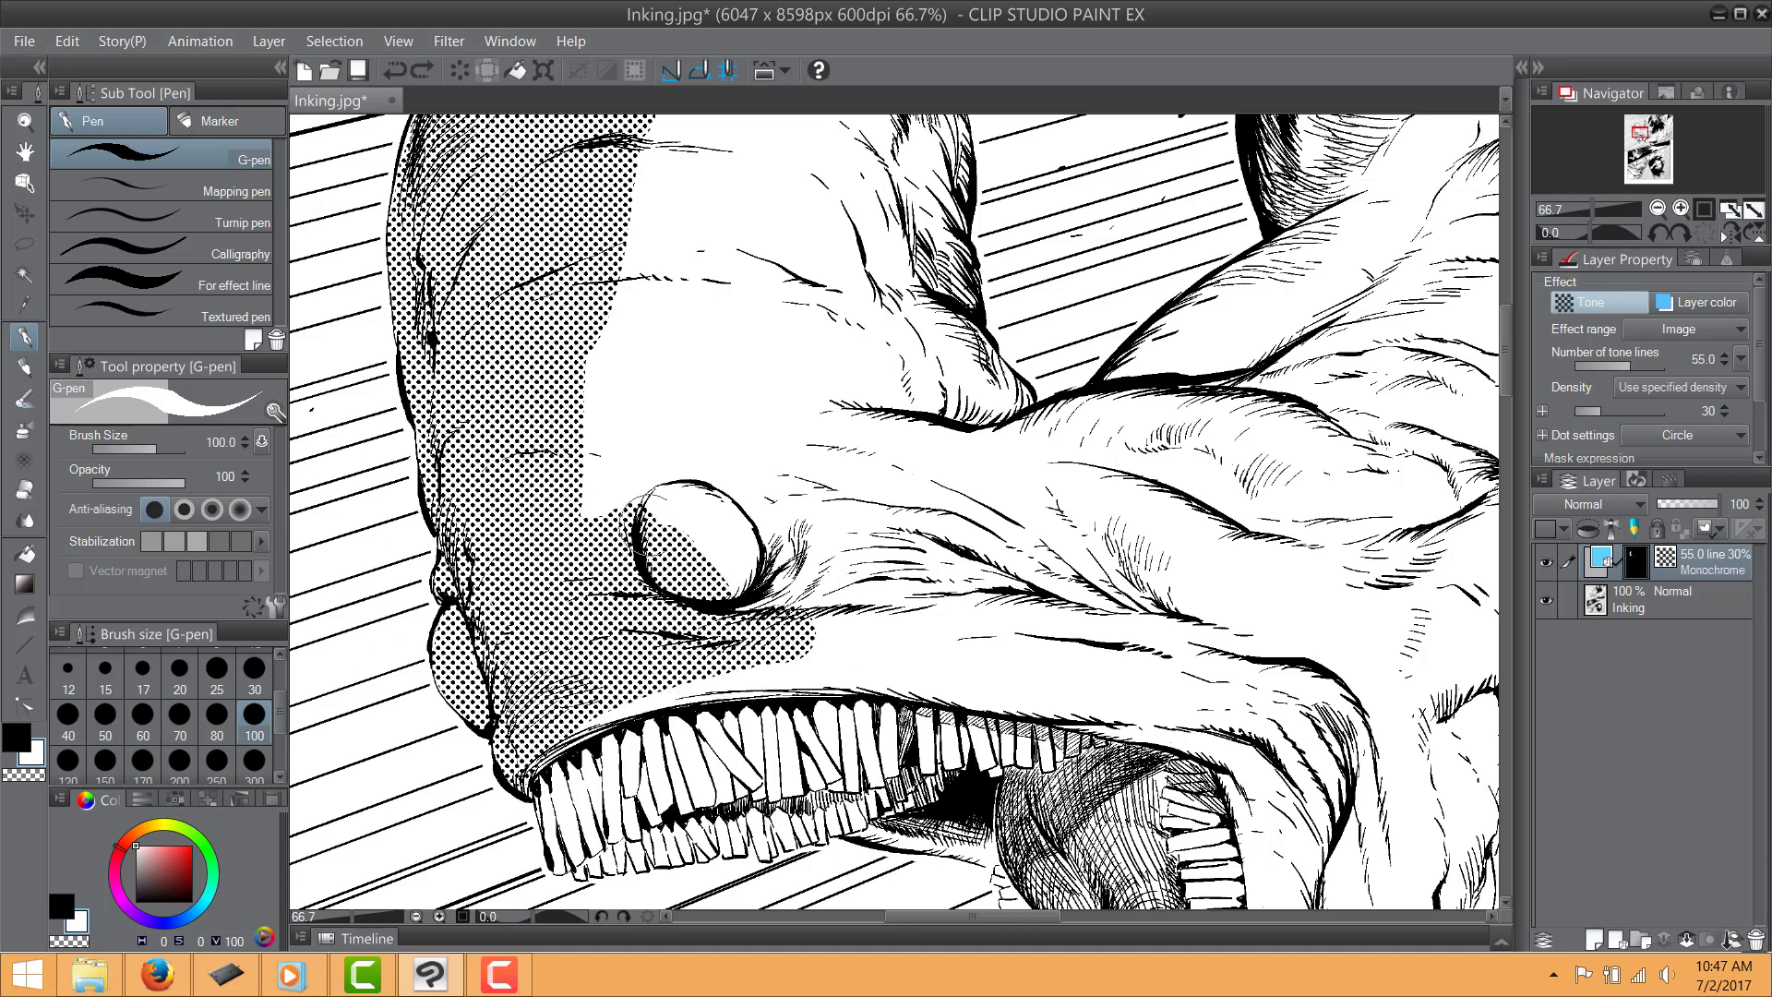
pyautogui.moveTo(656, 593)
pyautogui.mouseDown()
pyautogui.moveTo(679, 539)
pyautogui.moveTo(689, 584)
pyautogui.moveTo(626, 671)
pyautogui.mouseUp()
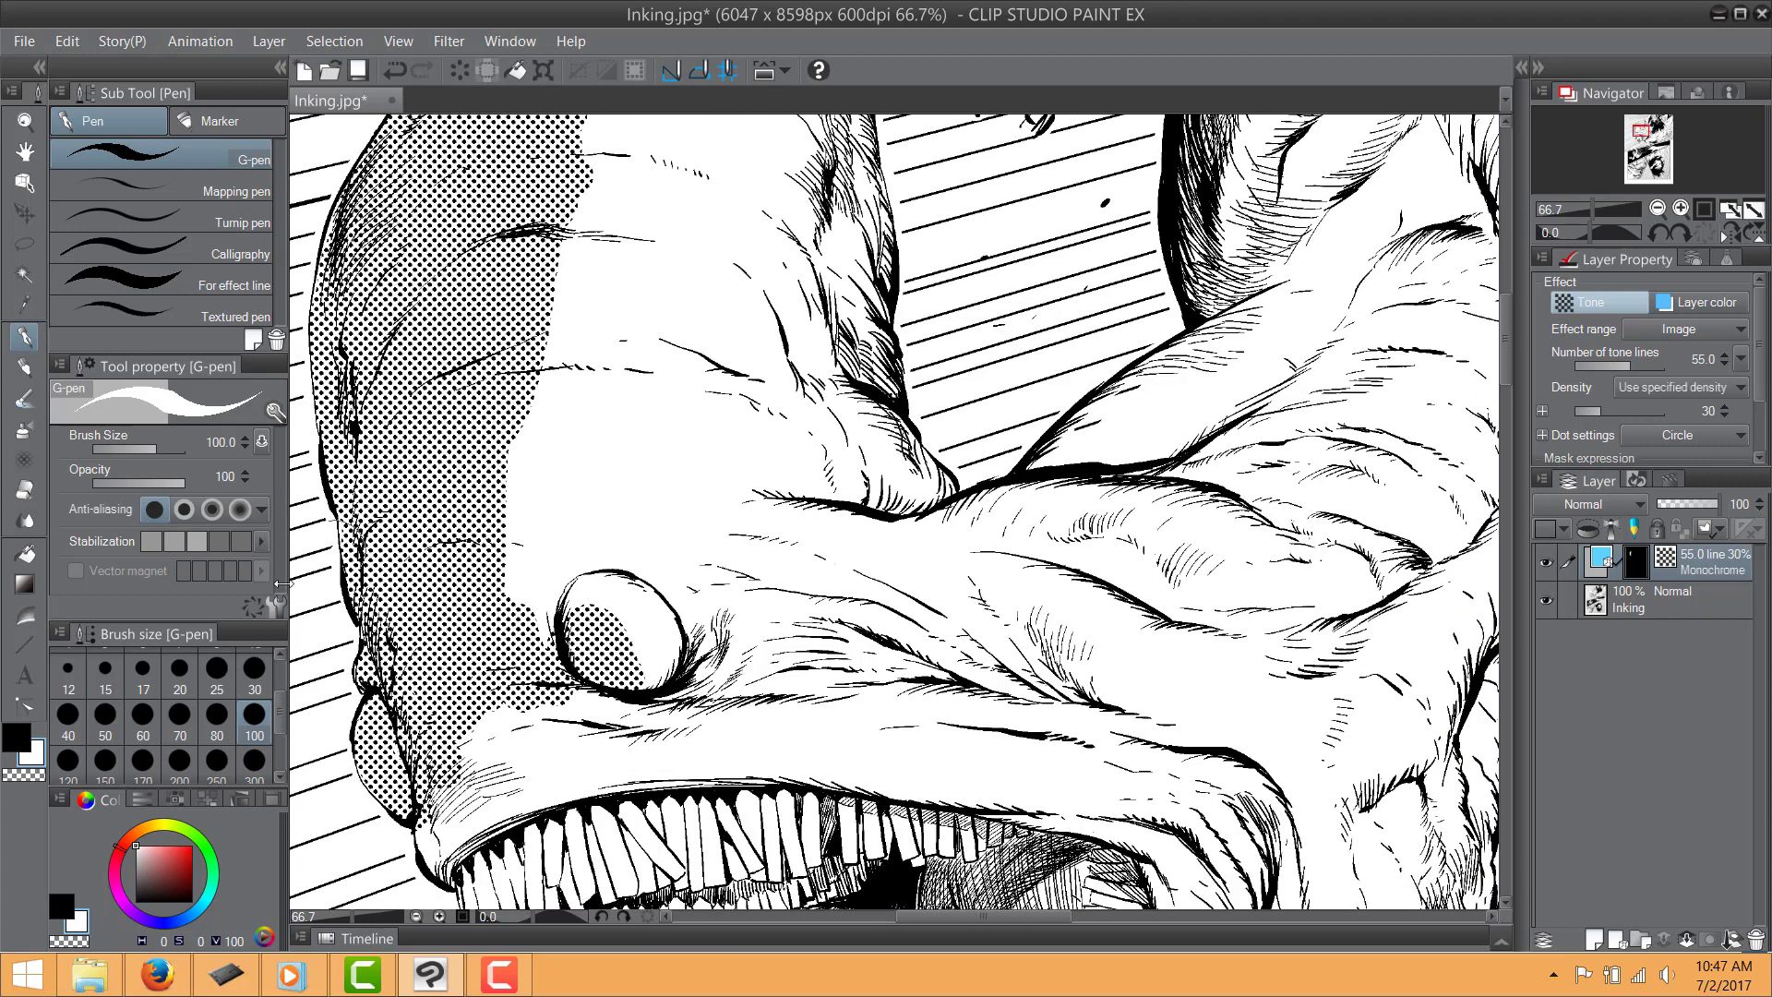
# Set the brush size to 60 and pull tapered tone strokes along the forehead wrinkles and above the eye
pyautogui.click(143, 722)
pyautogui.moveTo(510, 611)
pyautogui.mouseDown()
pyautogui.moveTo(535, 664)
pyautogui.moveTo(578, 578)
pyautogui.mouseUp()
pyautogui.moveTo(494, 419)
pyautogui.mouseDown()
pyautogui.moveTo(483, 521)
pyautogui.moveTo(621, 479)
pyautogui.mouseUp()
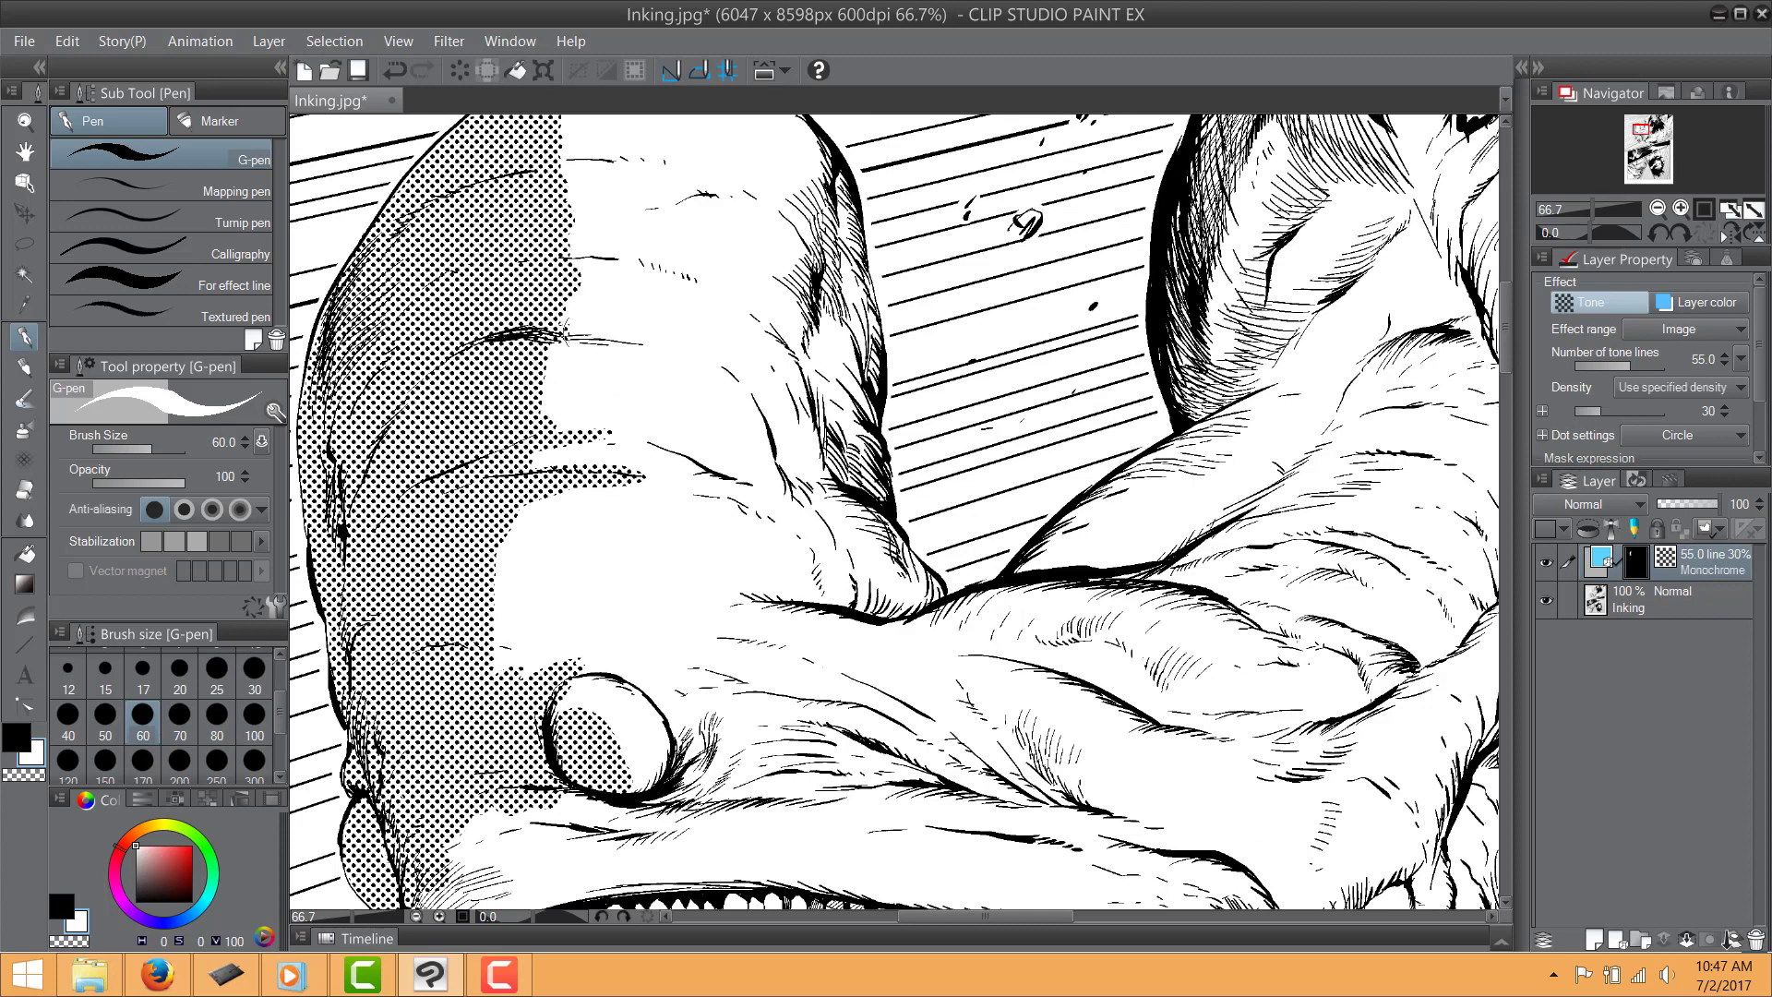
pyautogui.moveTo(530, 279); pyautogui.dragTo(605, 266)
pyautogui.moveTo(468, 222); pyautogui.dragTo(460, 349)
pyautogui.moveTo(540, 284)
pyautogui.mouseDown()
pyautogui.moveTo(598, 269)
pyautogui.moveTo(630, 302)
pyautogui.moveTo(622, 325)
pyautogui.mouseUp()
pyautogui.moveTo(590, 369); pyautogui.dragTo(594, 244)
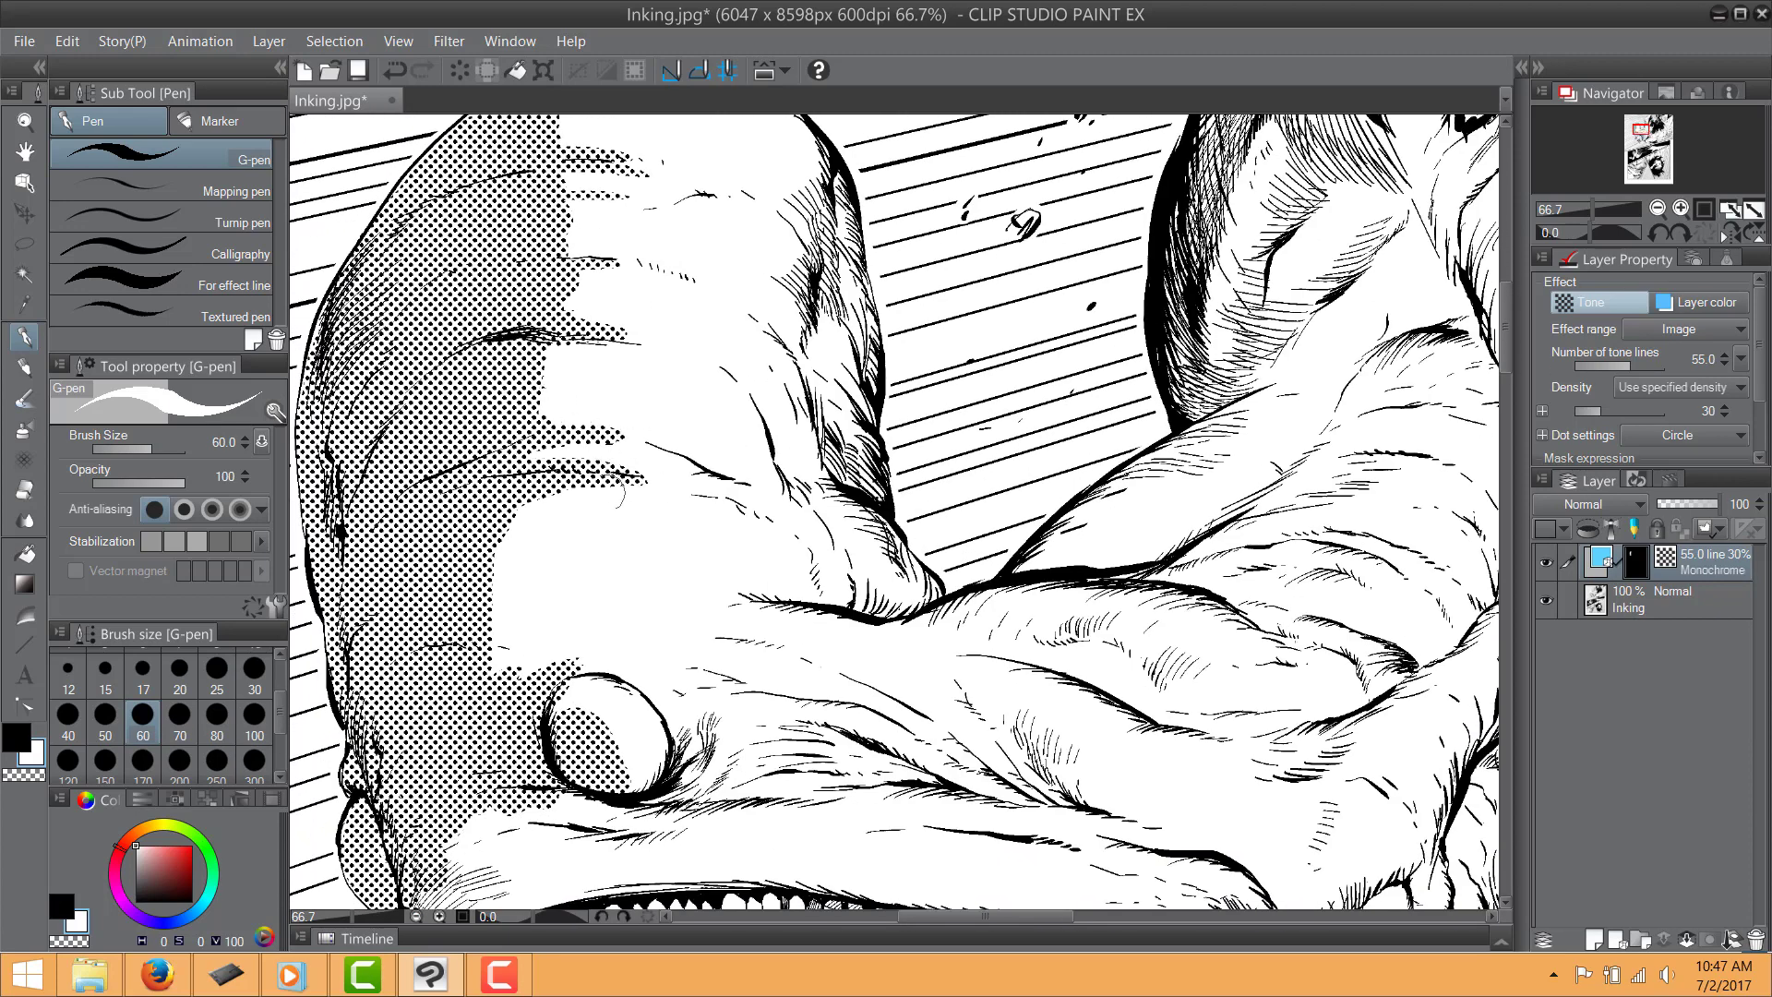
pyautogui.moveTo(606, 492); pyautogui.dragTo(597, 379)
pyautogui.moveTo(464, 532)
pyautogui.mouseDown()
pyautogui.moveTo(575, 559)
pyautogui.moveTo(573, 426)
pyautogui.mouseUp()
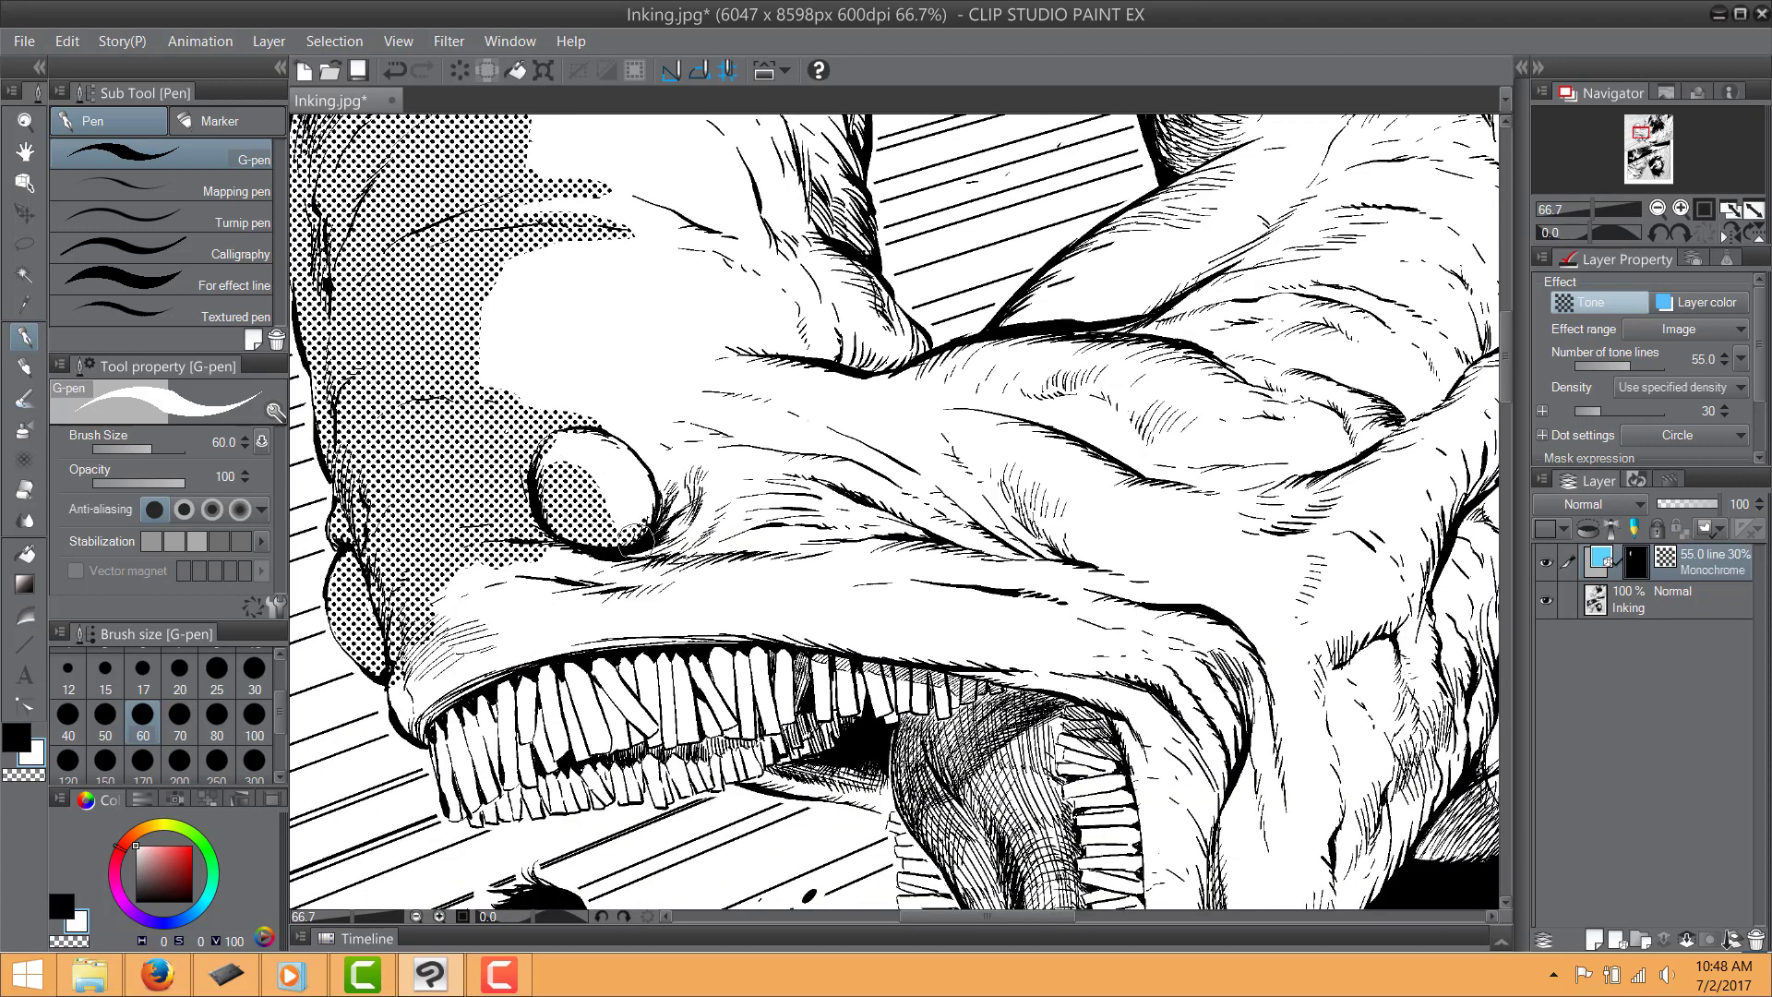
# Shade the snout and the skin below the eye down to the upper teeth, undoing the last stroke
pyautogui.moveTo(475, 571)
pyautogui.mouseDown()
pyautogui.moveTo(452, 568)
pyautogui.moveTo(480, 636)
pyautogui.moveTo(461, 683)
pyautogui.moveTo(406, 715)
pyautogui.moveTo(448, 643)
pyautogui.mouseUp()
pyautogui.moveTo(412, 584)
pyautogui.mouseDown()
pyautogui.moveTo(552, 745)
pyautogui.moveTo(448, 384)
pyautogui.mouseUp()
pyautogui.moveTo(461, 512)
pyautogui.mouseDown()
pyautogui.moveTo(449, 556)
pyautogui.moveTo(466, 569)
pyautogui.moveTo(627, 572)
pyautogui.moveTo(761, 540)
pyautogui.moveTo(900, 590)
pyautogui.mouseUp()
pyautogui.hotkey('ctrl', 'z')
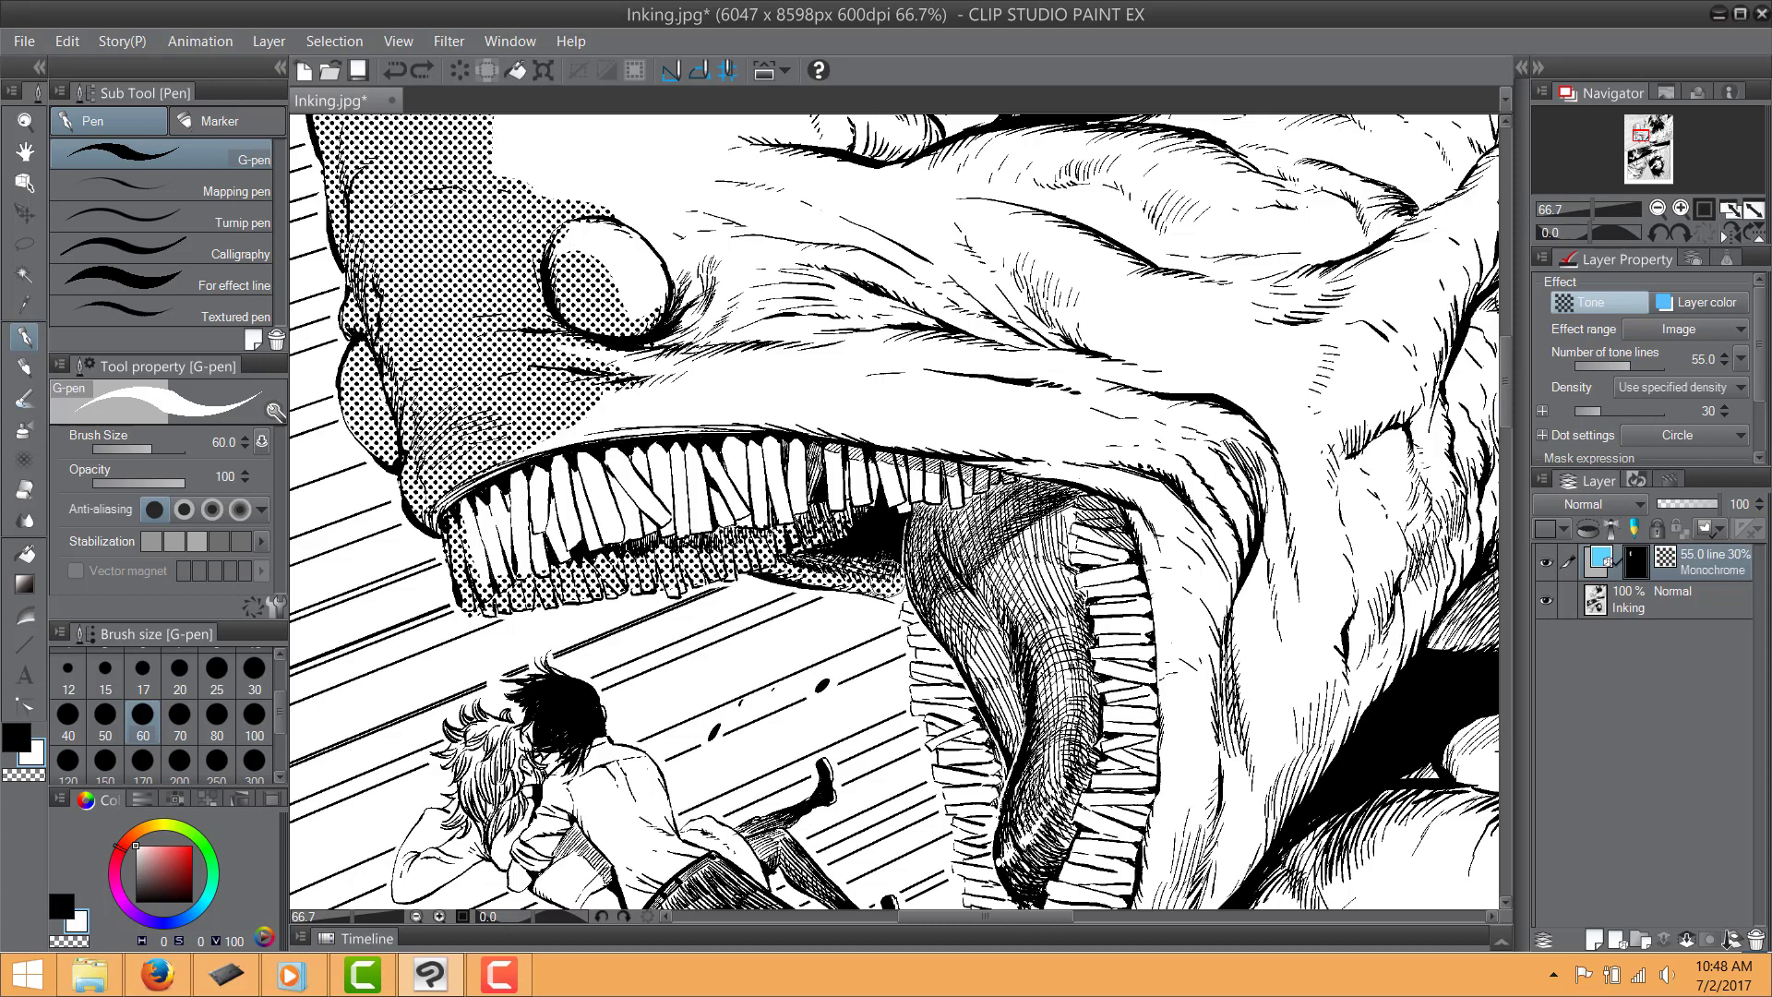
# Paint tone over the upper teeth and across the roof of the mouth
pyautogui.moveTo(530, 536)
pyautogui.mouseDown()
pyautogui.moveTo(470, 514)
pyautogui.moveTo(536, 476)
pyautogui.moveTo(727, 444)
pyautogui.moveTo(998, 472)
pyautogui.moveTo(1041, 493)
pyautogui.mouseUp()
pyautogui.moveTo(537, 545)
pyautogui.mouseDown()
pyautogui.moveTo(489, 497)
pyautogui.moveTo(546, 570)
pyautogui.mouseUp()
pyautogui.moveTo(927, 603)
pyautogui.mouseDown()
pyautogui.moveTo(643, 387)
pyautogui.moveTo(662, 328)
pyautogui.moveTo(775, 342)
pyautogui.moveTo(853, 309)
pyautogui.mouseUp()
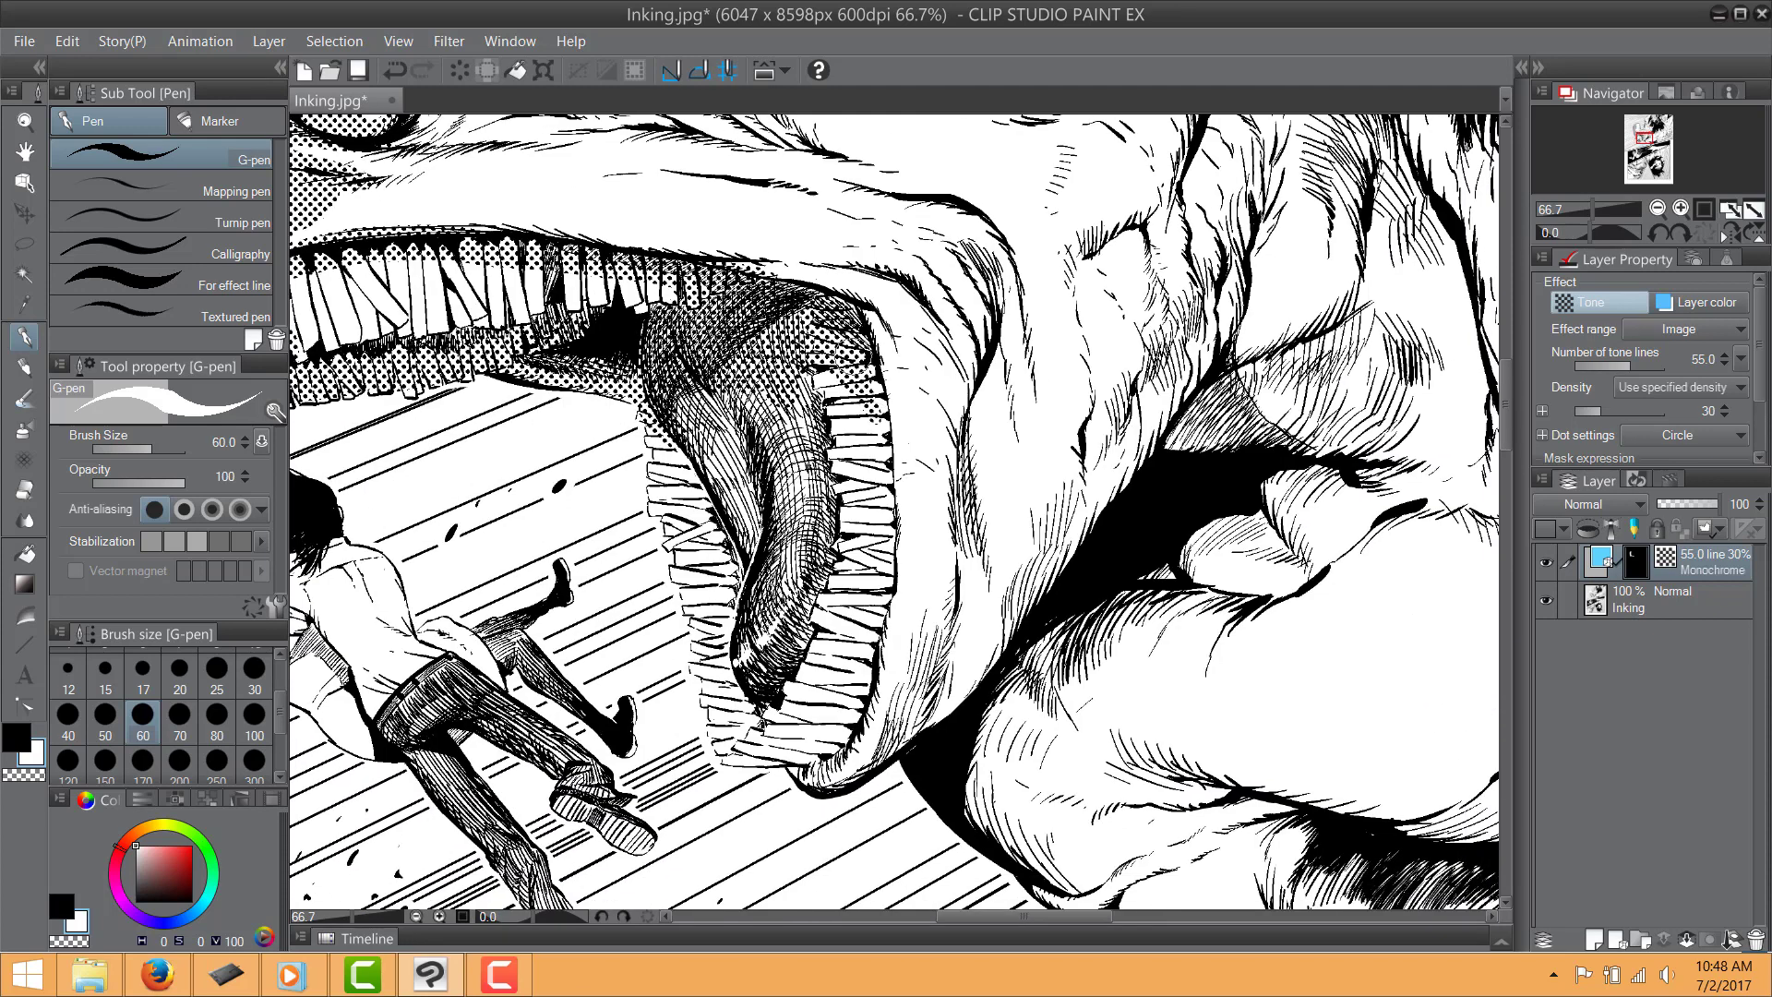
# Paint tone over the tongue, the inside of the mouth and the lower jaw's teeth
pyautogui.moveTo(660, 434)
pyautogui.mouseDown()
pyautogui.moveTo(660, 503)
pyautogui.moveTo(701, 618)
pyautogui.moveTo(711, 406)
pyautogui.moveTo(752, 563)
pyautogui.mouseUp()
pyautogui.moveTo(752, 563); pyautogui.dragTo(784, 388)
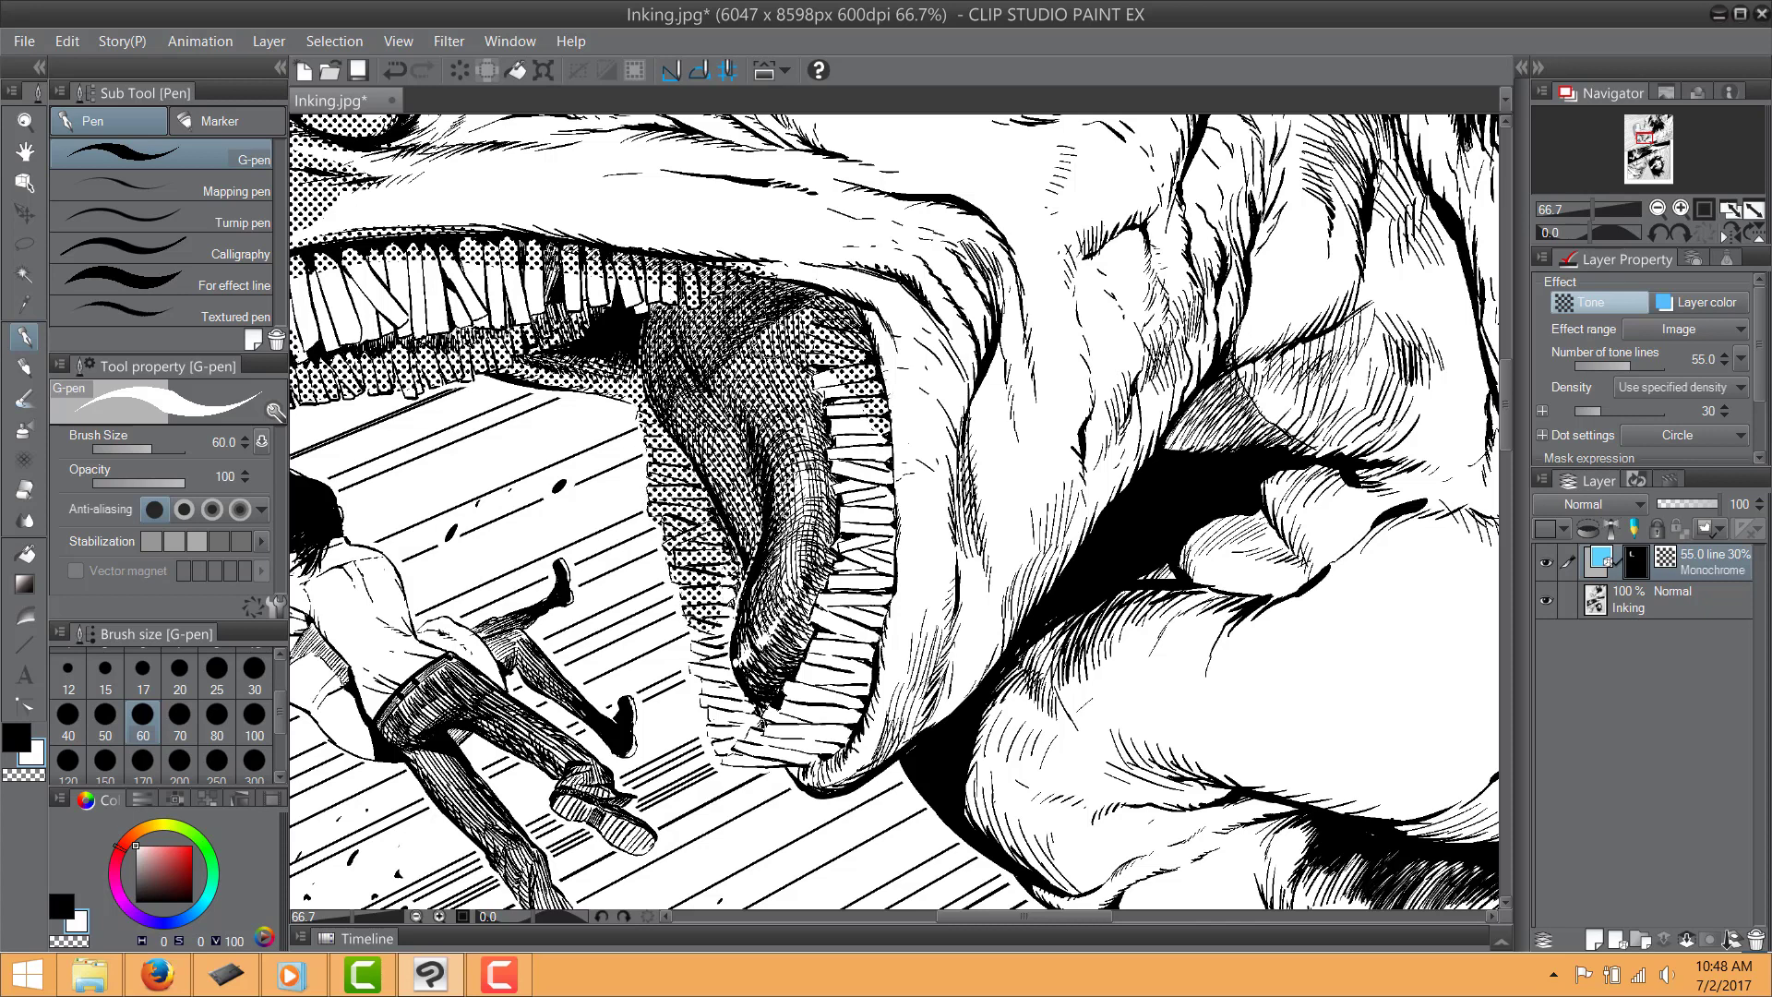
pyautogui.moveTo(764, 489); pyautogui.dragTo(724, 389)
pyautogui.moveTo(674, 480)
pyautogui.mouseDown()
pyautogui.moveTo(699, 556)
pyautogui.moveTo(660, 577)
pyautogui.moveTo(687, 657)
pyautogui.moveTo(743, 663)
pyautogui.moveTo(844, 628)
pyautogui.mouseUp()
pyautogui.moveTo(868, 548); pyautogui.dragTo(781, 647)
pyautogui.moveTo(681, 410); pyautogui.dragTo(676, 600)
pyautogui.moveTo(738, 442); pyautogui.dragTo(773, 694)
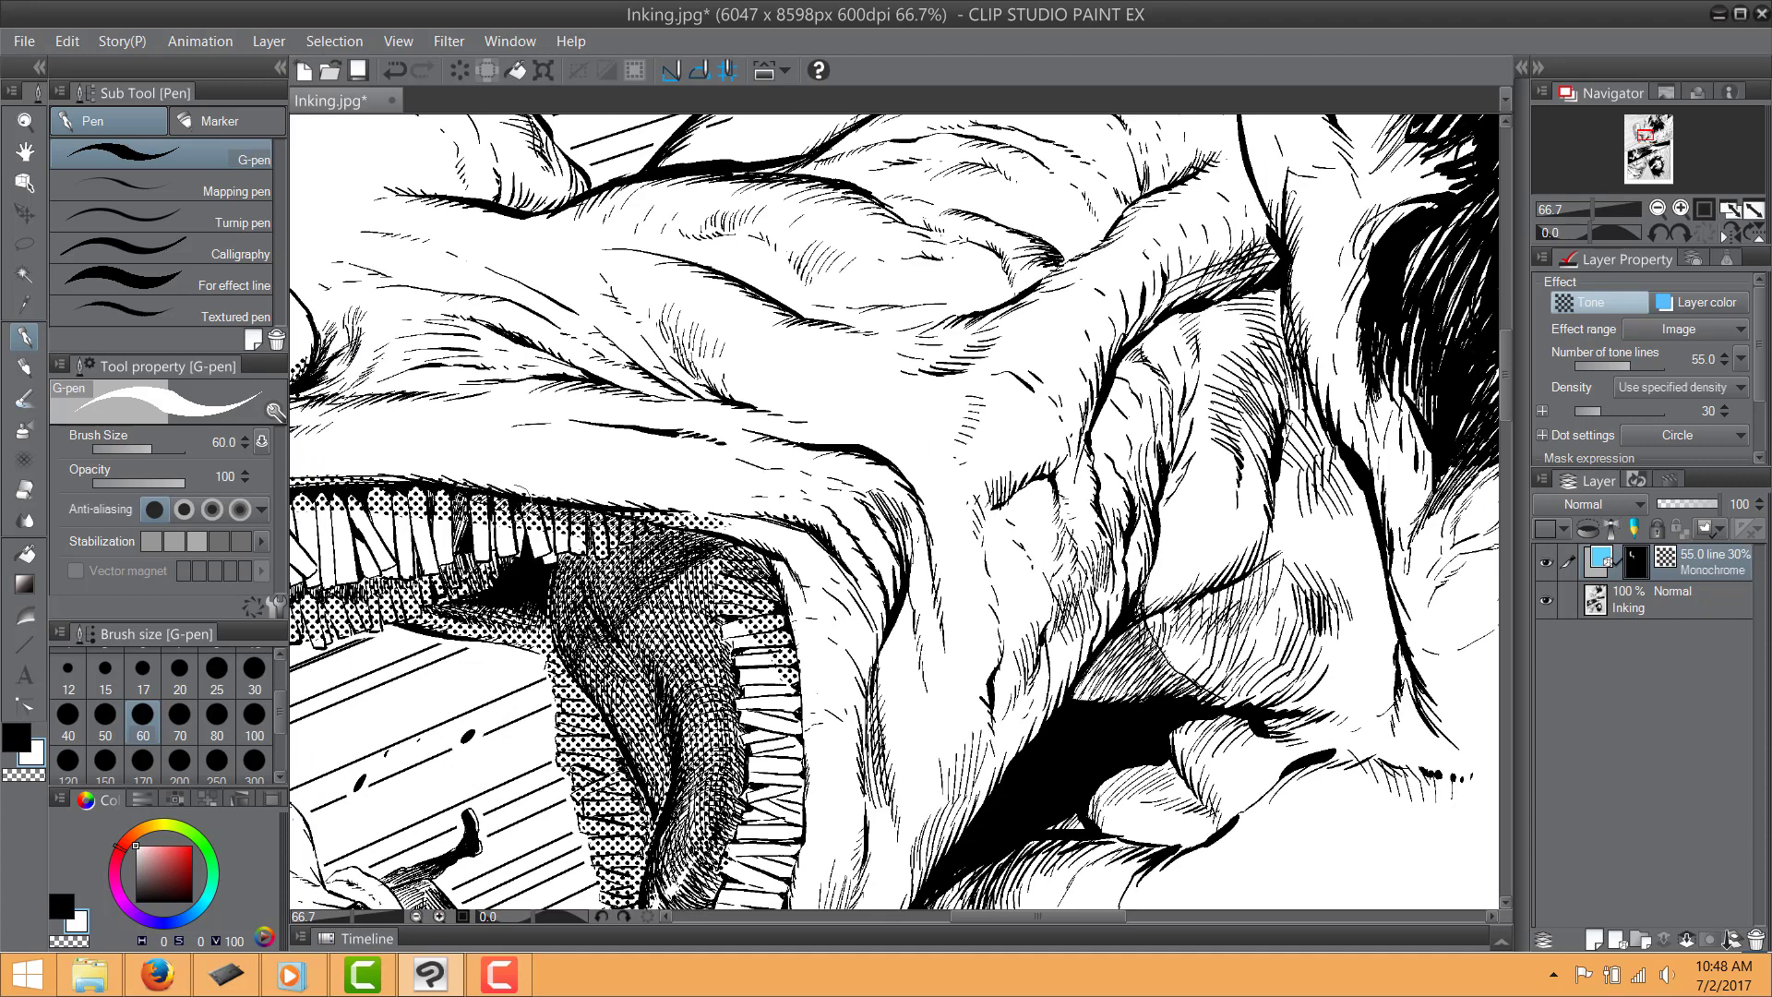
# Shade the lip edge and skin folds around the corner of the mouth, undoing the last stroke
pyautogui.moveTo(616, 512)
pyautogui.mouseDown()
pyautogui.moveTo(809, 543)
pyautogui.moveTo(853, 584)
pyautogui.mouseUp()
pyautogui.moveTo(908, 581)
pyautogui.mouseDown()
pyautogui.moveTo(826, 517)
pyautogui.moveTo(792, 448)
pyautogui.moveTo(749, 727)
pyautogui.moveTo(746, 645)
pyautogui.mouseUp()
pyautogui.moveTo(746, 529)
pyautogui.mouseDown()
pyautogui.moveTo(739, 590)
pyautogui.moveTo(781, 692)
pyautogui.moveTo(884, 420)
pyautogui.moveTo(812, 534)
pyautogui.moveTo(821, 408)
pyautogui.moveTo(834, 535)
pyautogui.mouseUp()
pyautogui.moveTo(862, 413); pyautogui.dragTo(717, 518)
pyautogui.moveTo(717, 625)
pyautogui.mouseDown()
pyautogui.moveTo(740, 460)
pyautogui.moveTo(790, 445)
pyautogui.moveTo(768, 486)
pyautogui.moveTo(725, 416)
pyautogui.moveTo(795, 329)
pyautogui.mouseUp()
pyautogui.hotkey('ctrl', 'z')
# Paint tone into the neck folds behind the jaw and under the raised muscle ridge
pyautogui.moveTo(839, 452)
pyautogui.mouseDown()
pyautogui.moveTo(772, 683)
pyautogui.moveTo(842, 457)
pyautogui.moveTo(745, 620)
pyautogui.moveTo(768, 614)
pyautogui.moveTo(800, 535)
pyautogui.moveTo(800, 480)
pyautogui.moveTo(869, 369)
pyautogui.moveTo(951, 313)
pyautogui.mouseUp()
pyautogui.moveTo(794, 406); pyautogui.dragTo(711, 516)
pyautogui.moveTo(744, 448); pyautogui.dragTo(760, 584)
pyautogui.moveTo(782, 484)
pyautogui.mouseDown()
pyautogui.moveTo(922, 357)
pyautogui.moveTo(840, 419)
pyautogui.mouseUp()
pyautogui.moveTo(923, 305)
pyautogui.mouseDown()
pyautogui.moveTo(904, 426)
pyautogui.moveTo(909, 396)
pyautogui.moveTo(773, 485)
pyautogui.mouseUp()
pyautogui.moveTo(618, 553); pyautogui.dragTo(1033, 488)
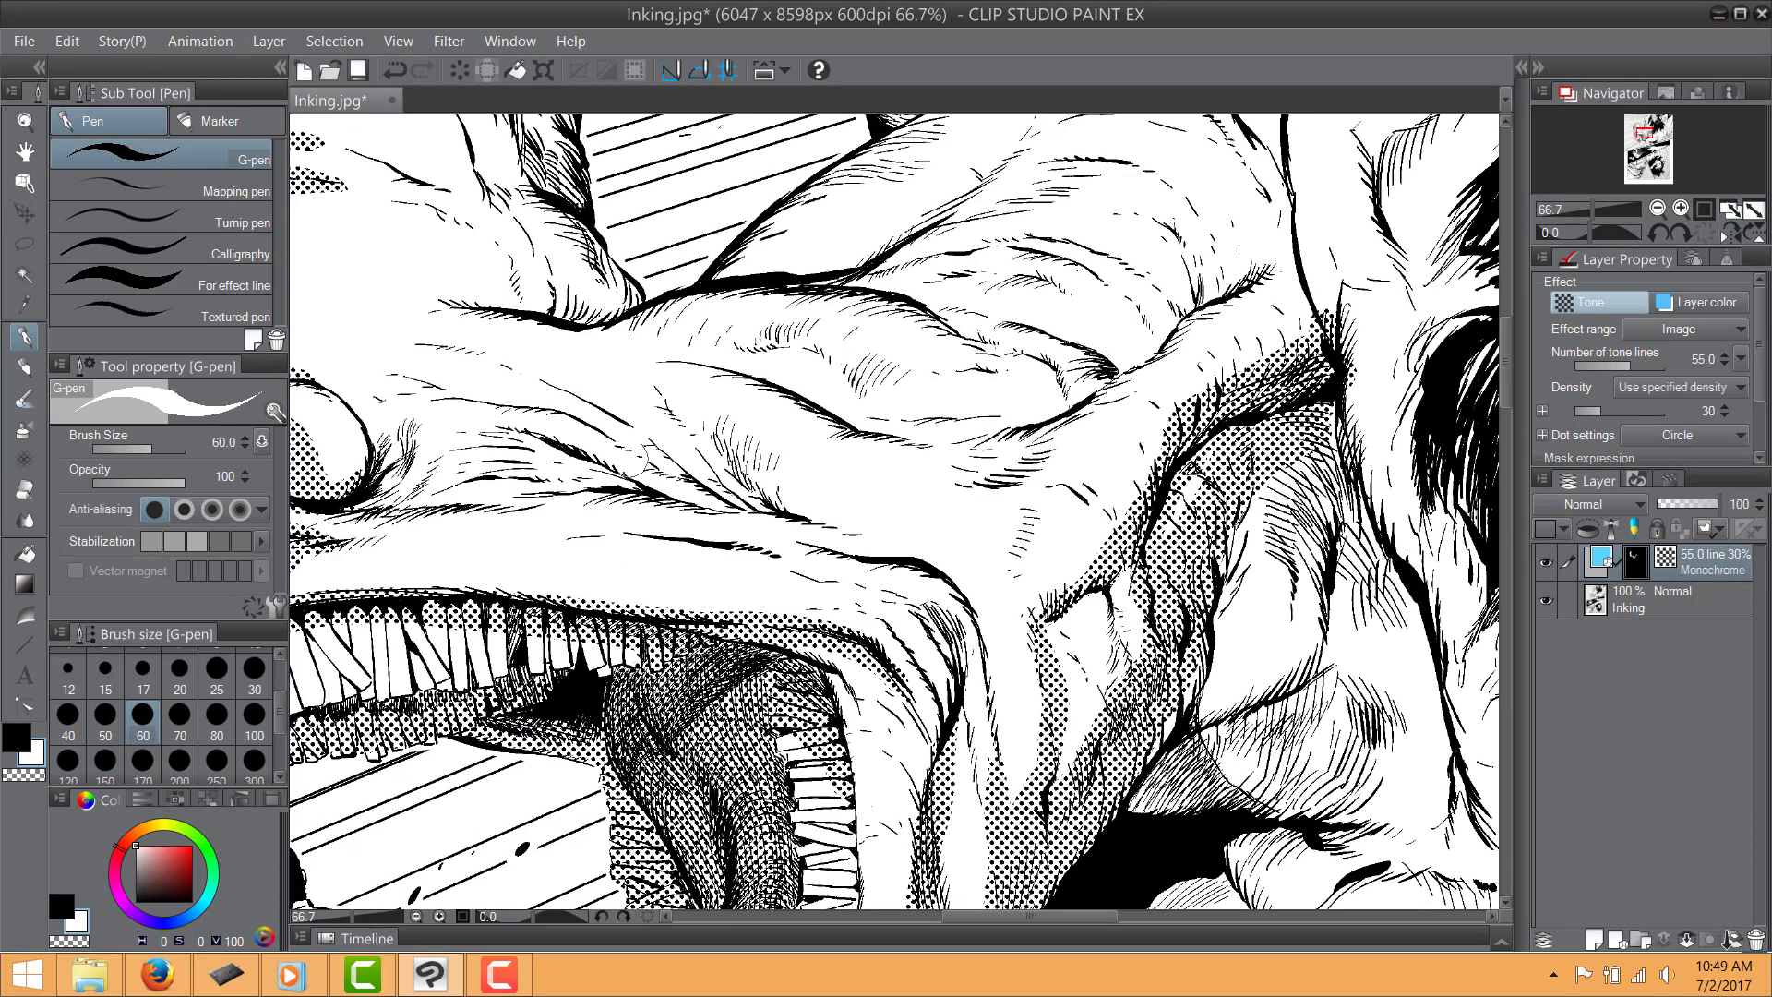
# Shade the diagonal skin folds across the cheek behind the eye
pyautogui.moveTo(656, 418); pyautogui.dragTo(757, 509)
pyautogui.moveTo(709, 454)
pyautogui.mouseDown()
pyautogui.moveTo(841, 535)
pyautogui.moveTo(751, 518)
pyautogui.mouseUp()
pyautogui.scroll(-2, 831, 521)
pyautogui.moveTo(605, 591); pyautogui.dragTo(685, 499)
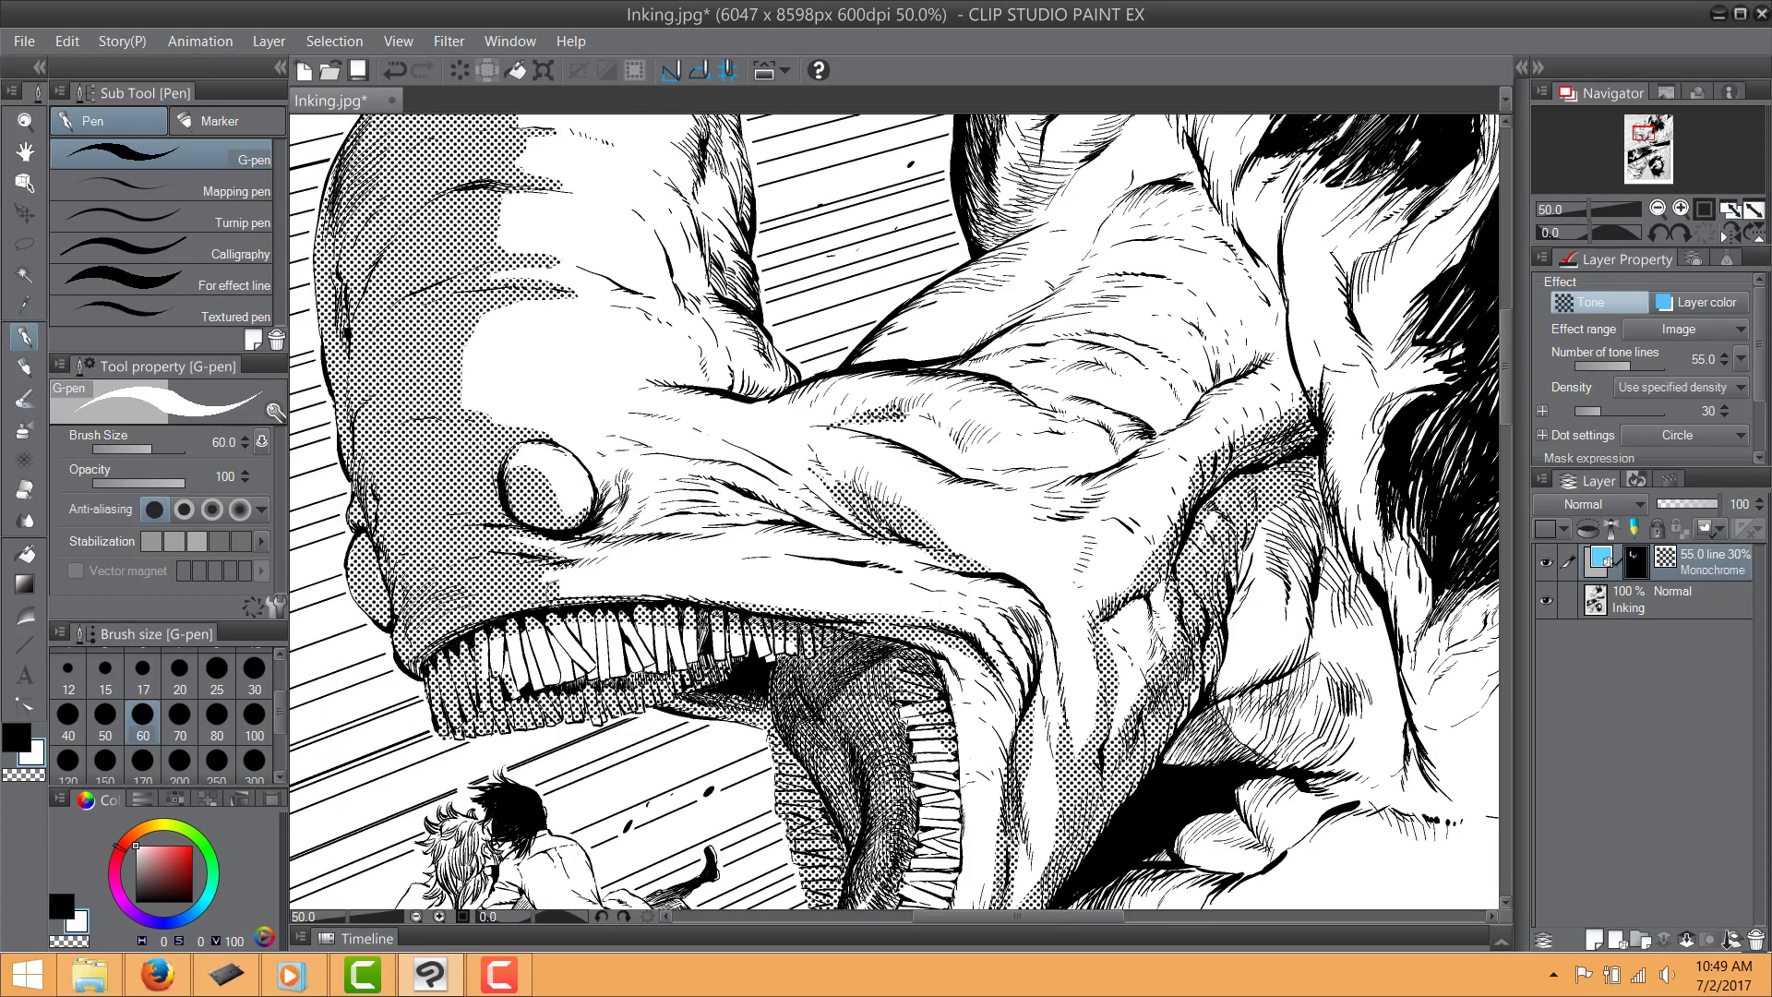
# Paint tone bands along the upper lip and the wrinkle beneath the eye, and touch up the upper teeth
pyautogui.moveTo(510, 598)
pyautogui.mouseDown()
pyautogui.moveTo(714, 598)
pyautogui.moveTo(833, 625)
pyautogui.mouseUp()
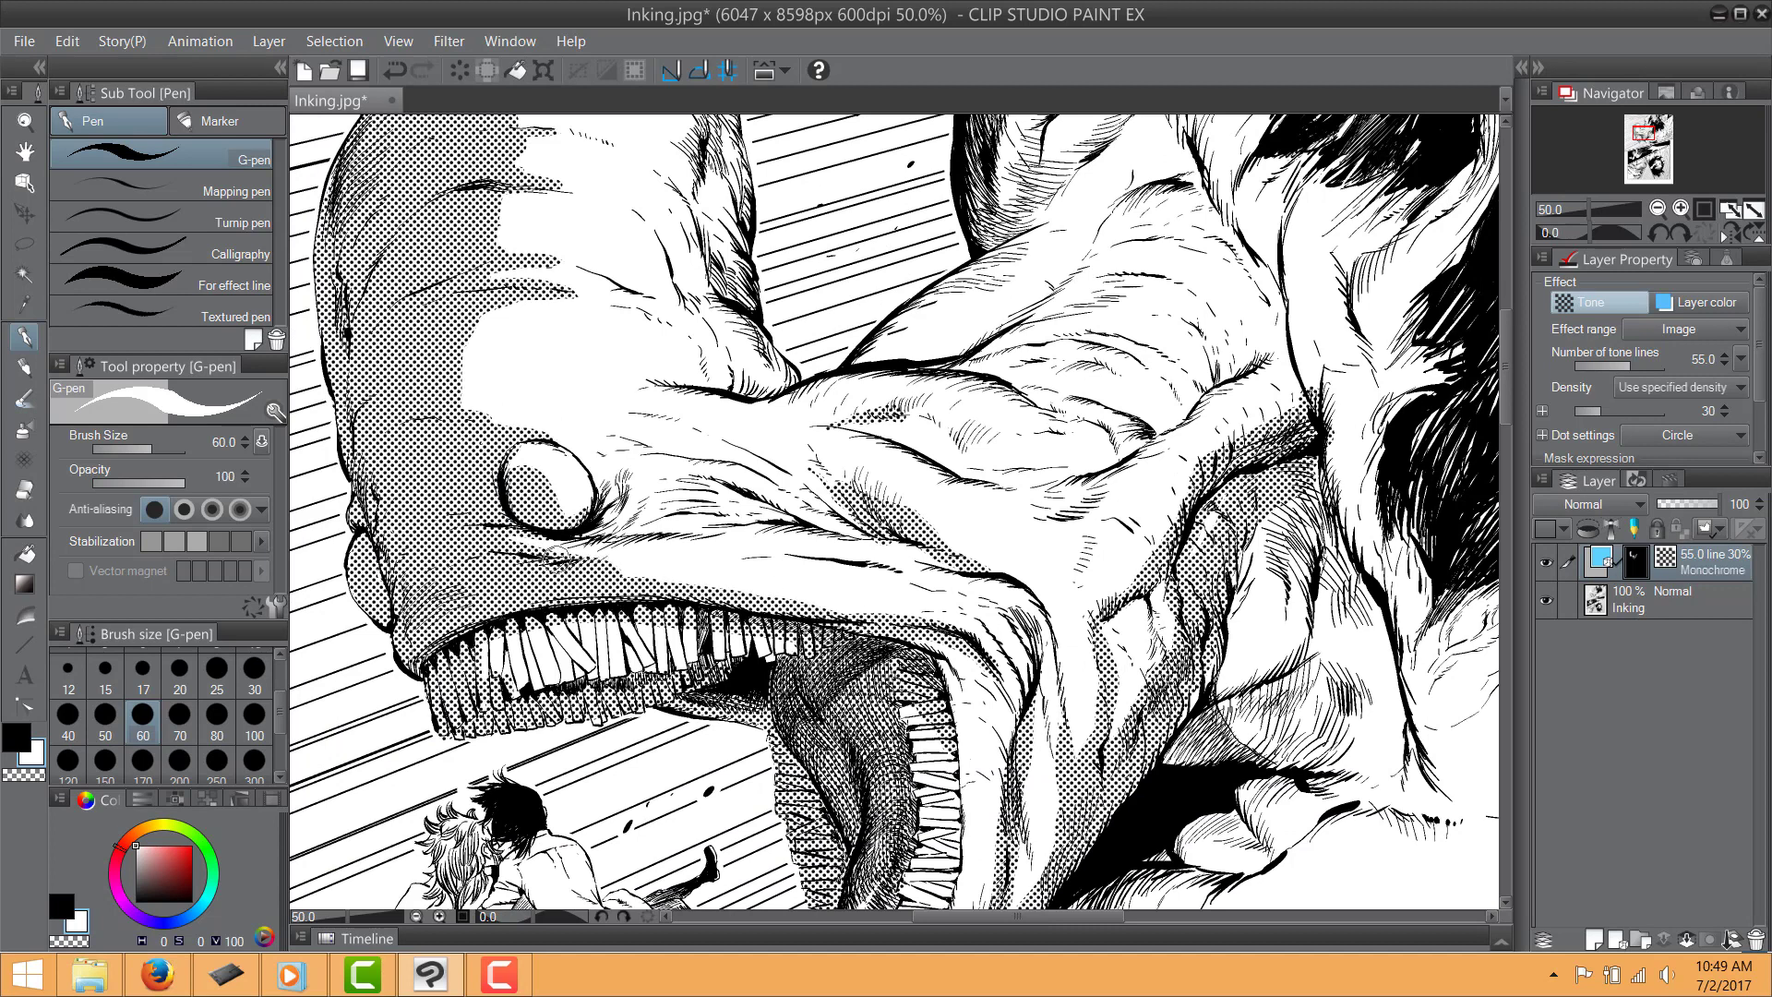
pyautogui.moveTo(559, 553); pyautogui.dragTo(928, 611)
pyautogui.scroll(-1, 971, 631)
pyautogui.moveTo(953, 723)
pyautogui.mouseDown()
pyautogui.moveTo(727, 531)
pyautogui.moveTo(1274, 713)
pyautogui.mouseUp()
pyautogui.scroll(2, 729, 533)
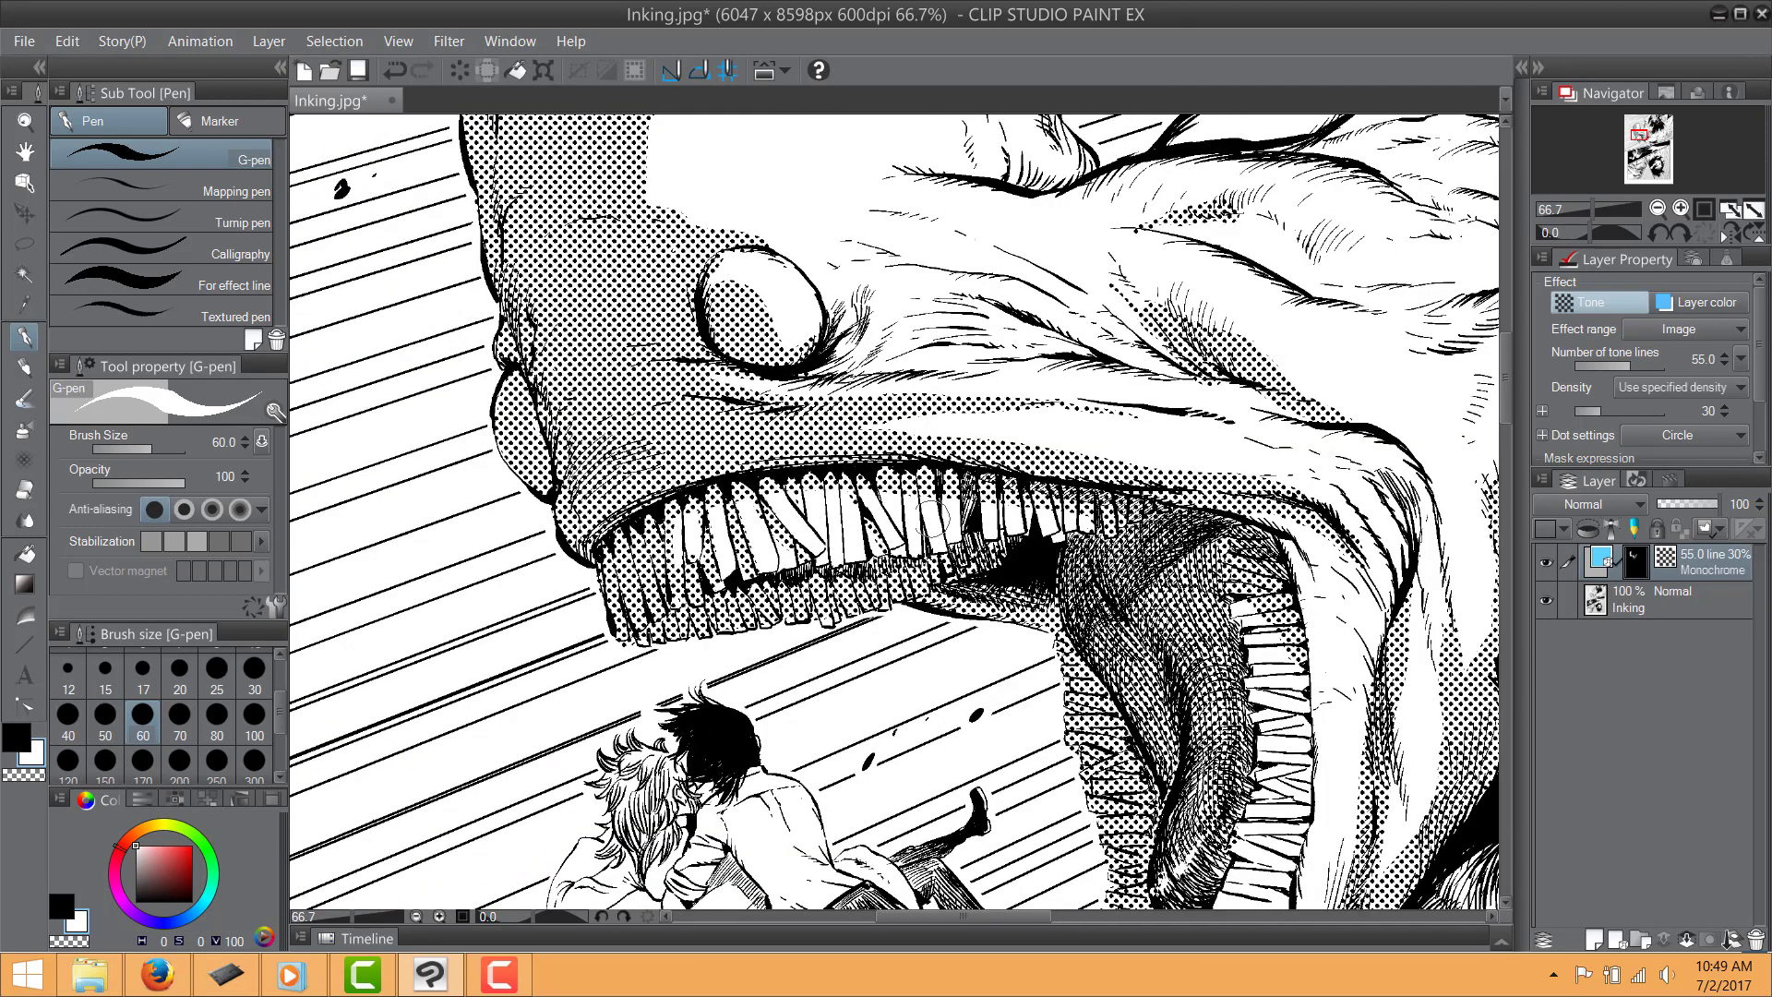
pyautogui.moveTo(900, 484); pyautogui.dragTo(904, 536)
pyautogui.scroll(-2, 994, 529)
pyautogui.moveTo(1137, 617); pyautogui.dragTo(831, 573)
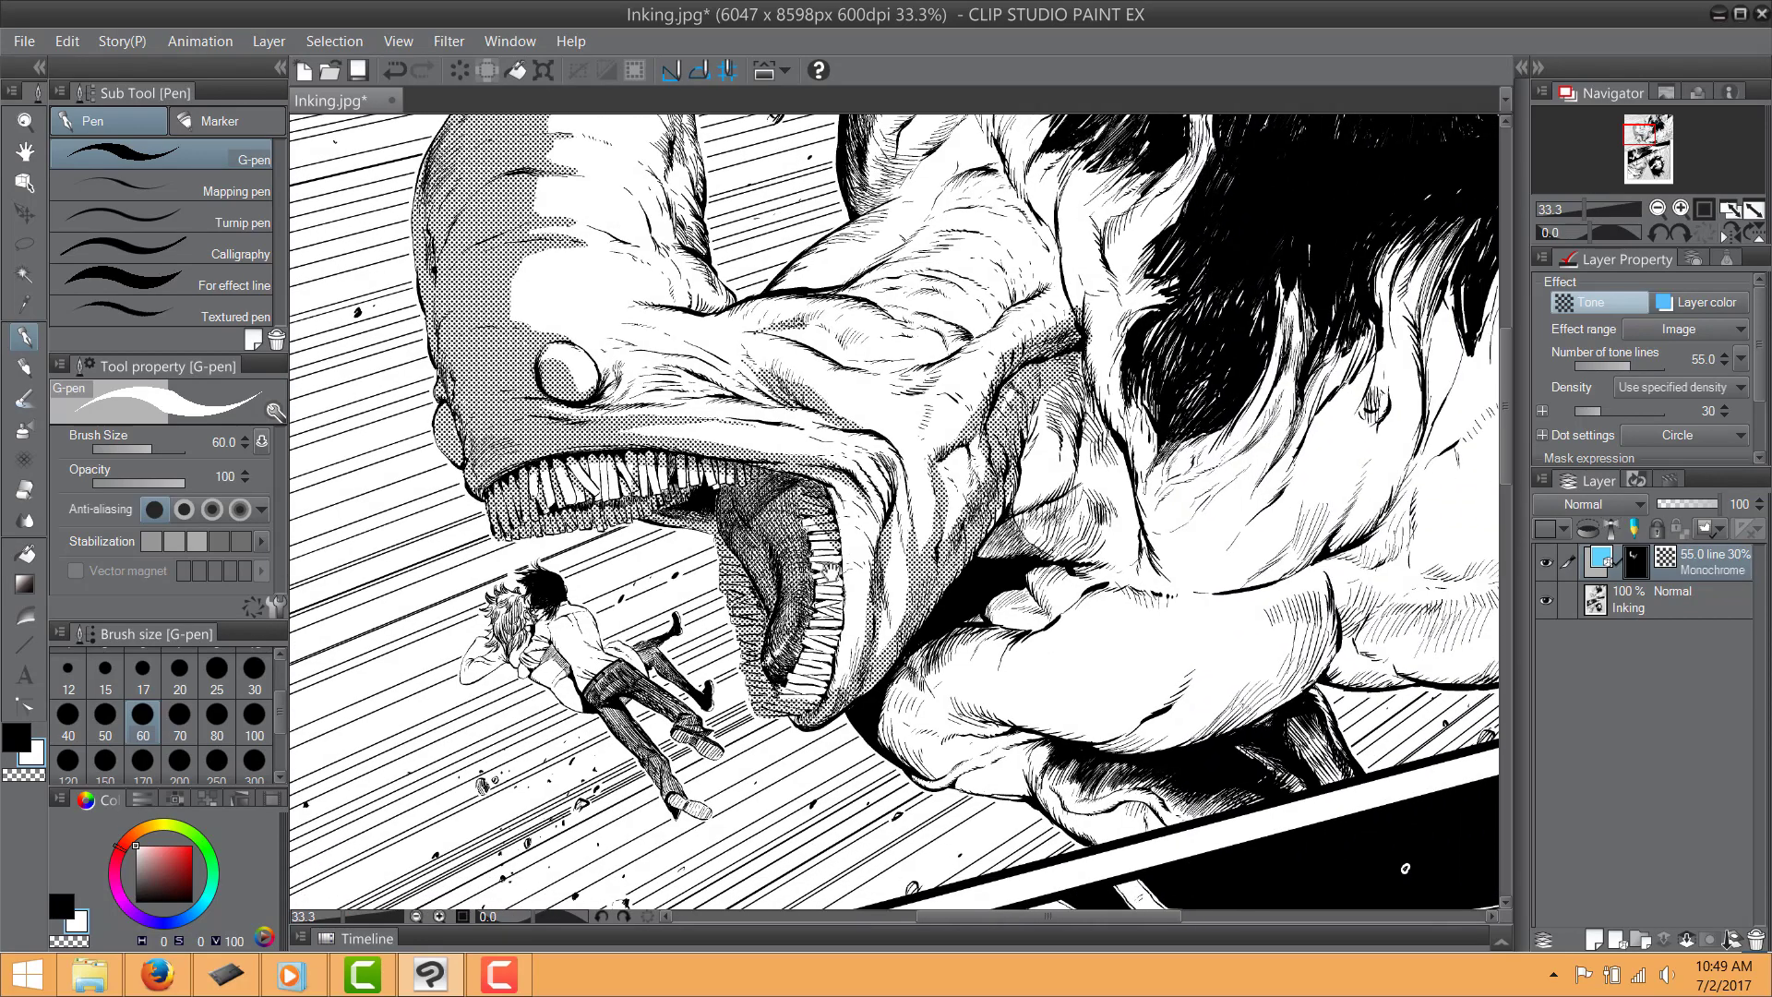
# Try to erase tone from one of the upper teeth with the Hard eraser at size 25
pyautogui.scroll(2, 819, 582)
pyautogui.press('e')
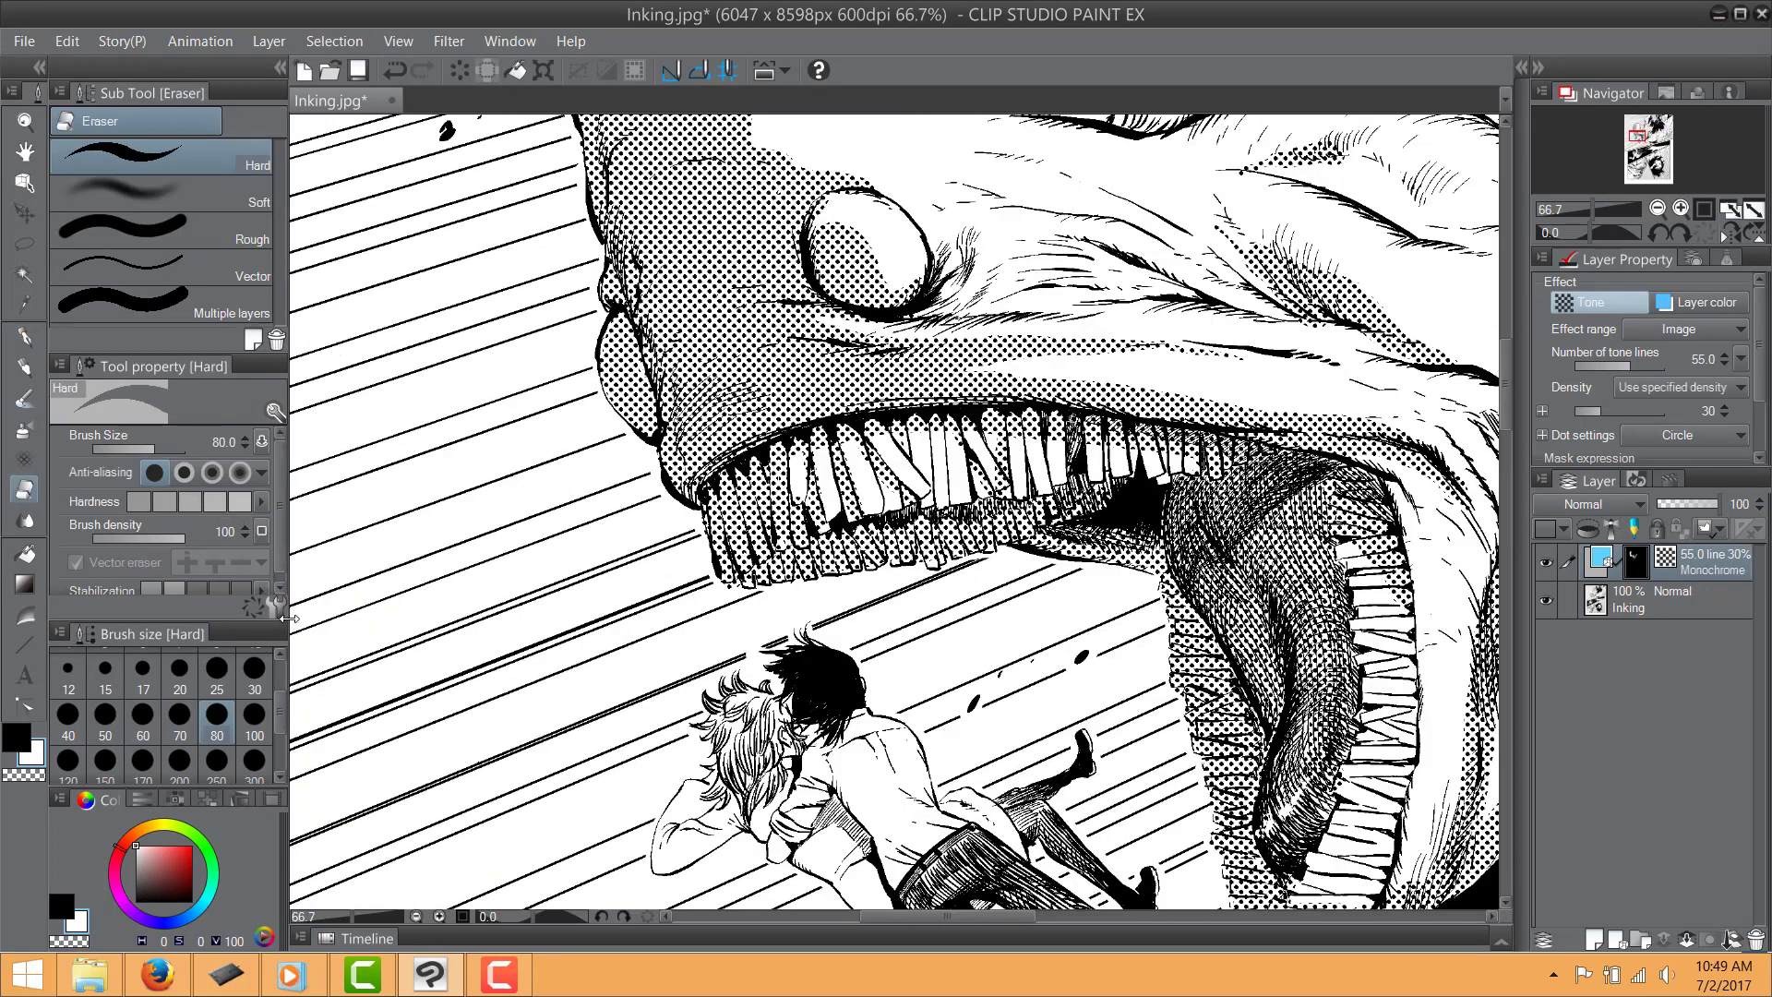
pyautogui.click(217, 697)
pyautogui.scroll(1, 713, 477)
pyautogui.moveTo(892, 428); pyautogui.dragTo(900, 563)
pyautogui.hotkey('ctrl', 'z')
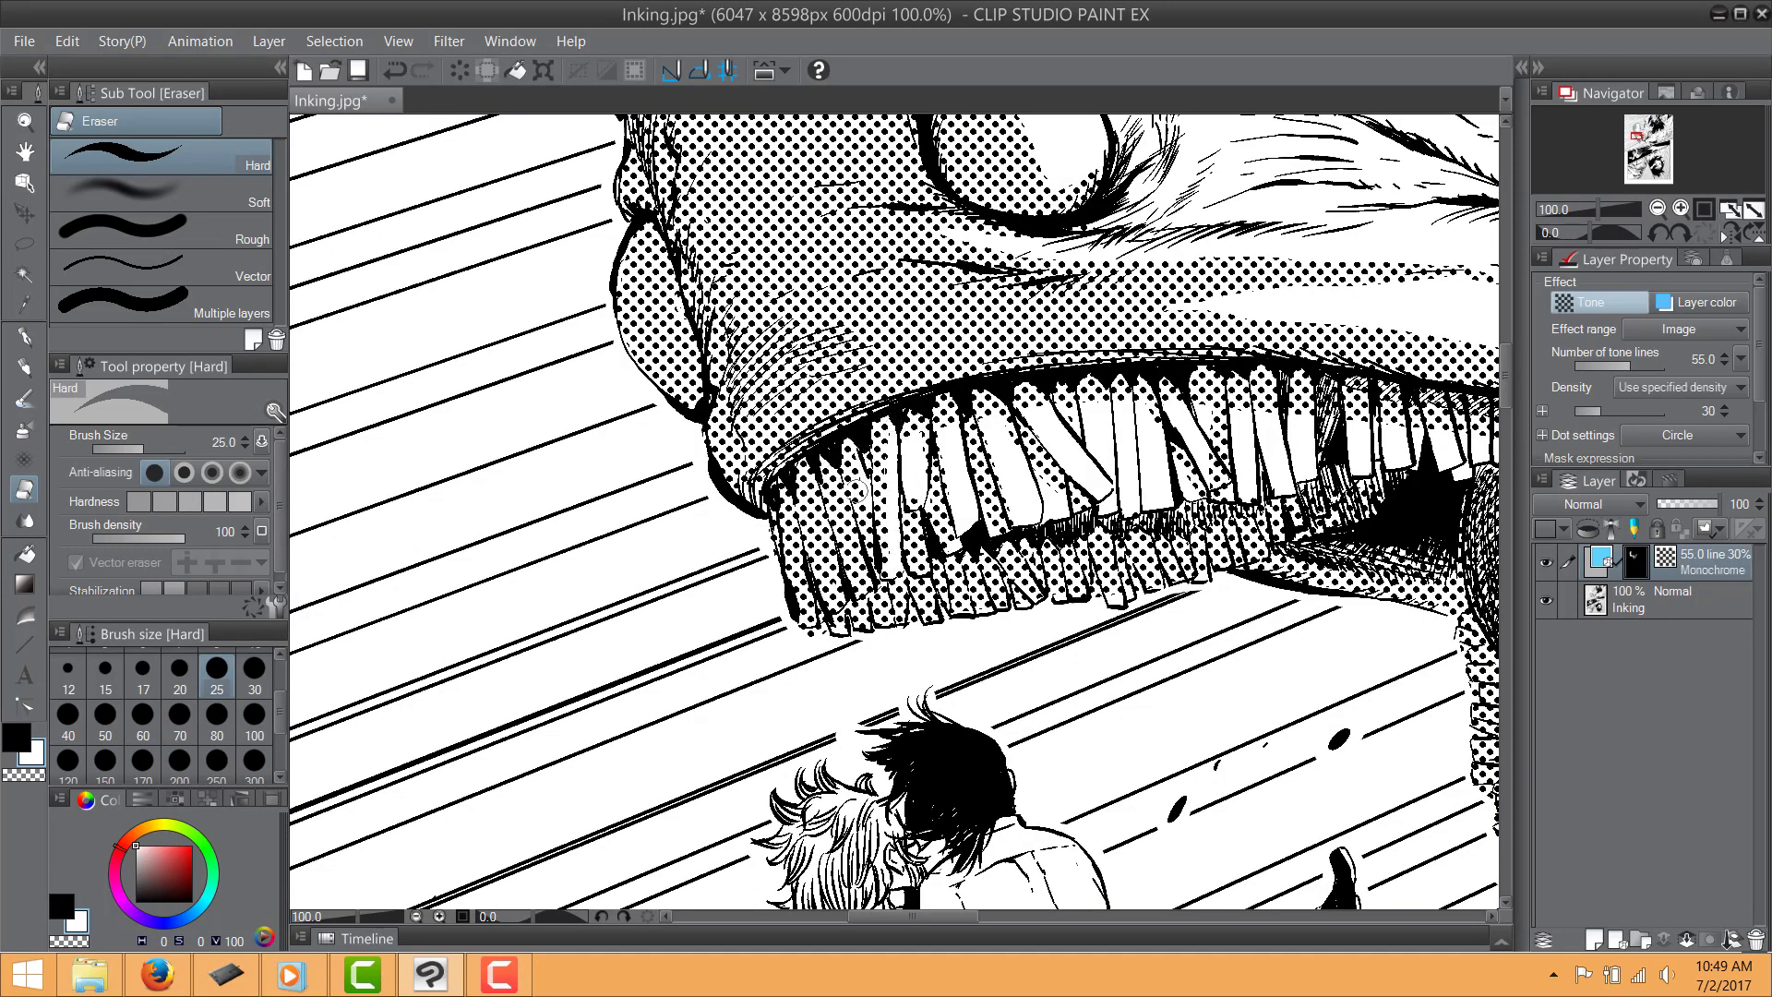
# Switch back to the G-pen at size 60 and paint a tone shadow along the neck edge below the fur
pyautogui.moveTo(1001, 487); pyautogui.dragTo(540, 493)
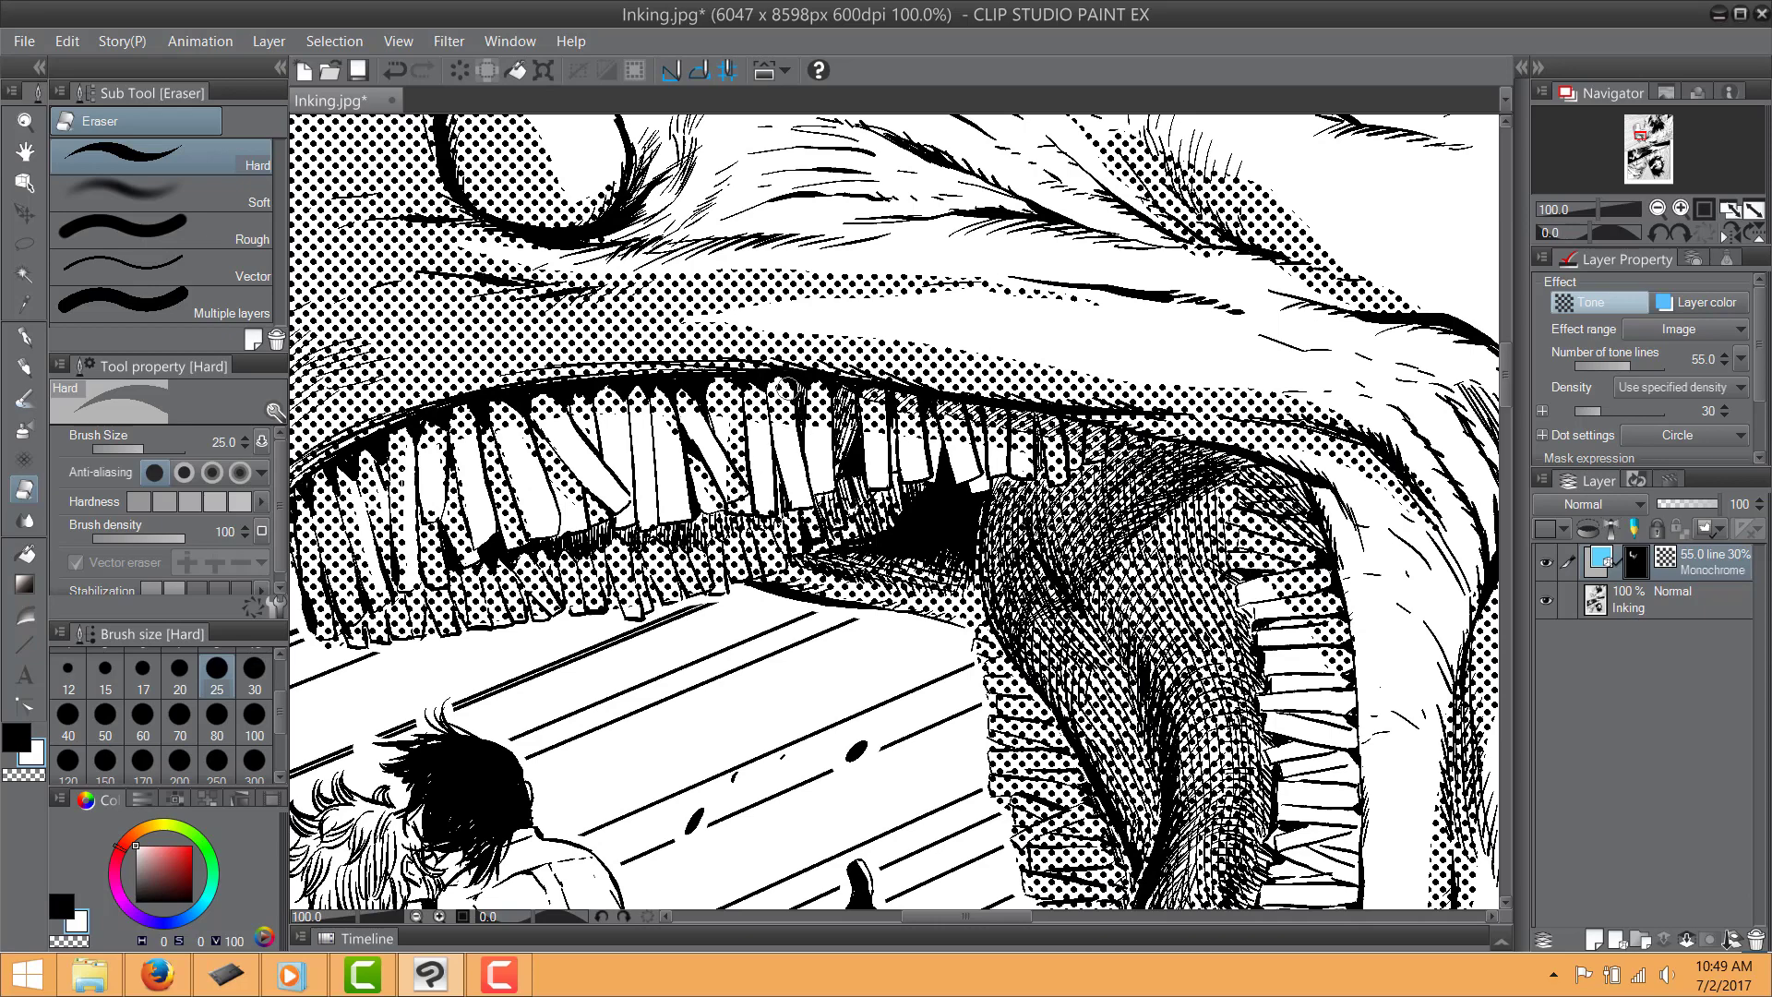
pyautogui.scroll(-3, 1049, 438)
pyautogui.moveTo(1163, 498); pyautogui.dragTo(700, 507)
pyautogui.scroll(1, 699, 507)
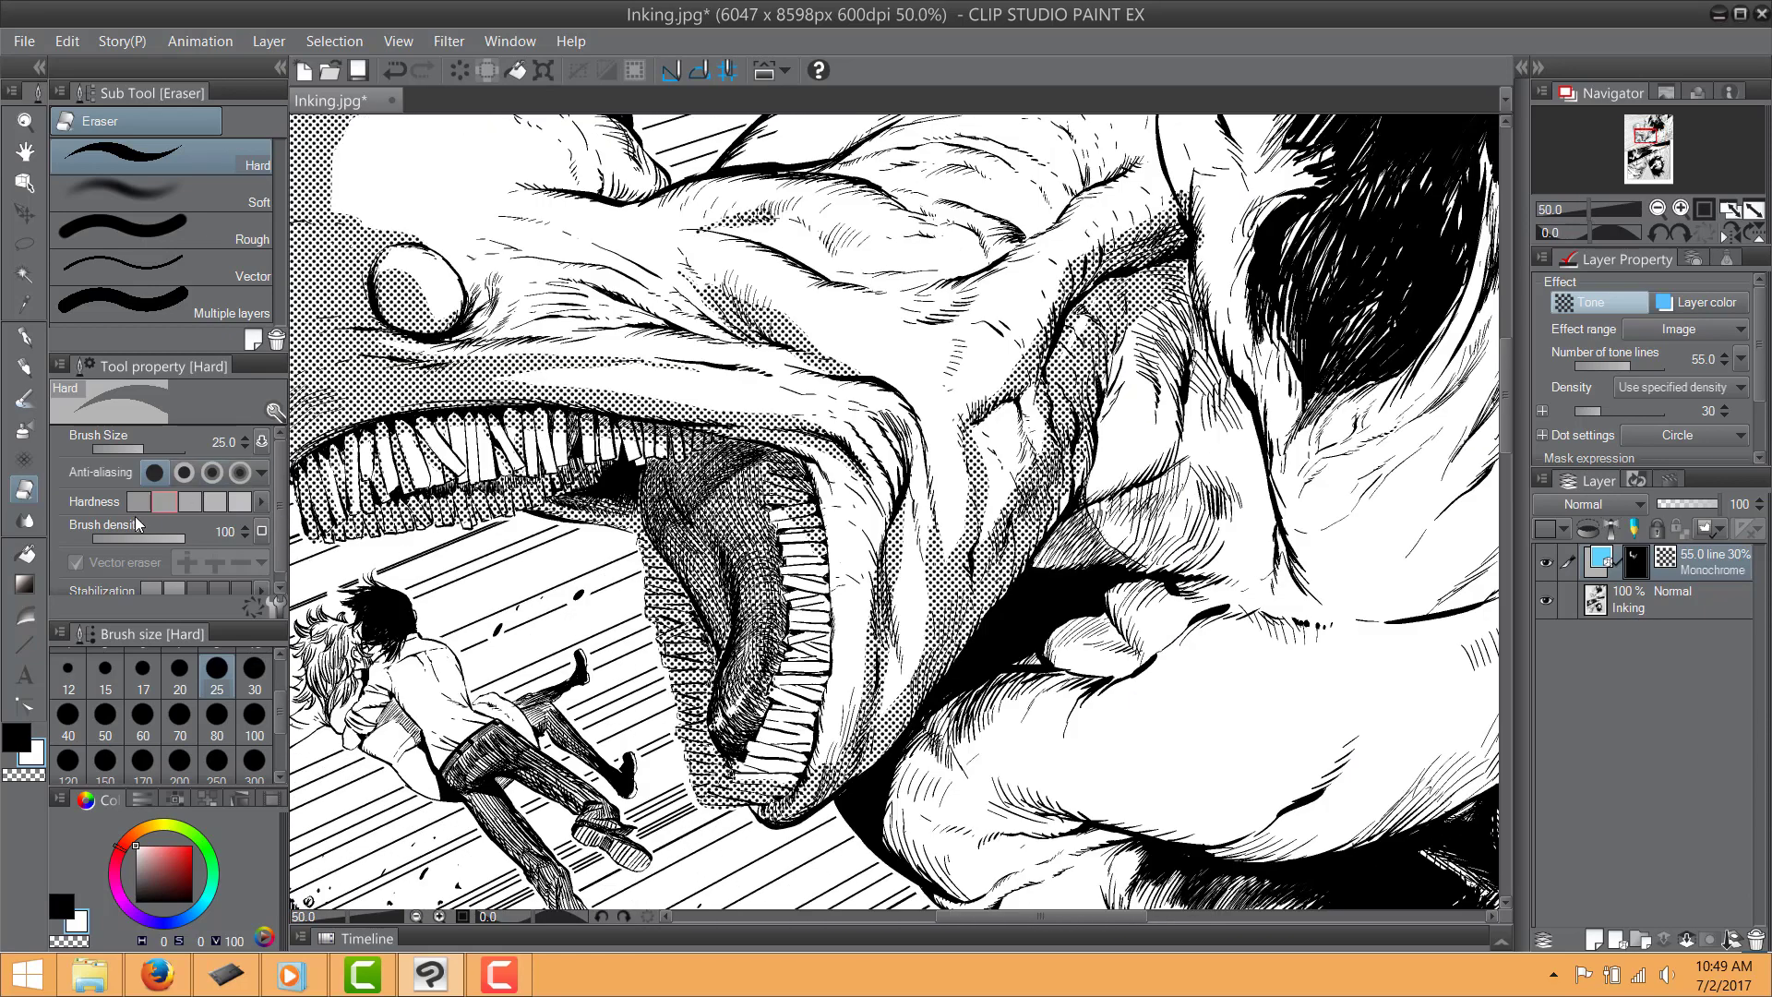
pyautogui.click(32, 347)
pyautogui.moveTo(1080, 531)
pyautogui.mouseDown()
pyautogui.moveTo(576, 513)
pyautogui.moveTo(611, 631)
pyautogui.mouseUp()
pyautogui.moveTo(553, 265)
pyautogui.mouseDown()
pyautogui.moveTo(723, 526)
pyautogui.moveTo(606, 642)
pyautogui.mouseUp()
pyautogui.moveTo(765, 700); pyautogui.dragTo(750, 519)
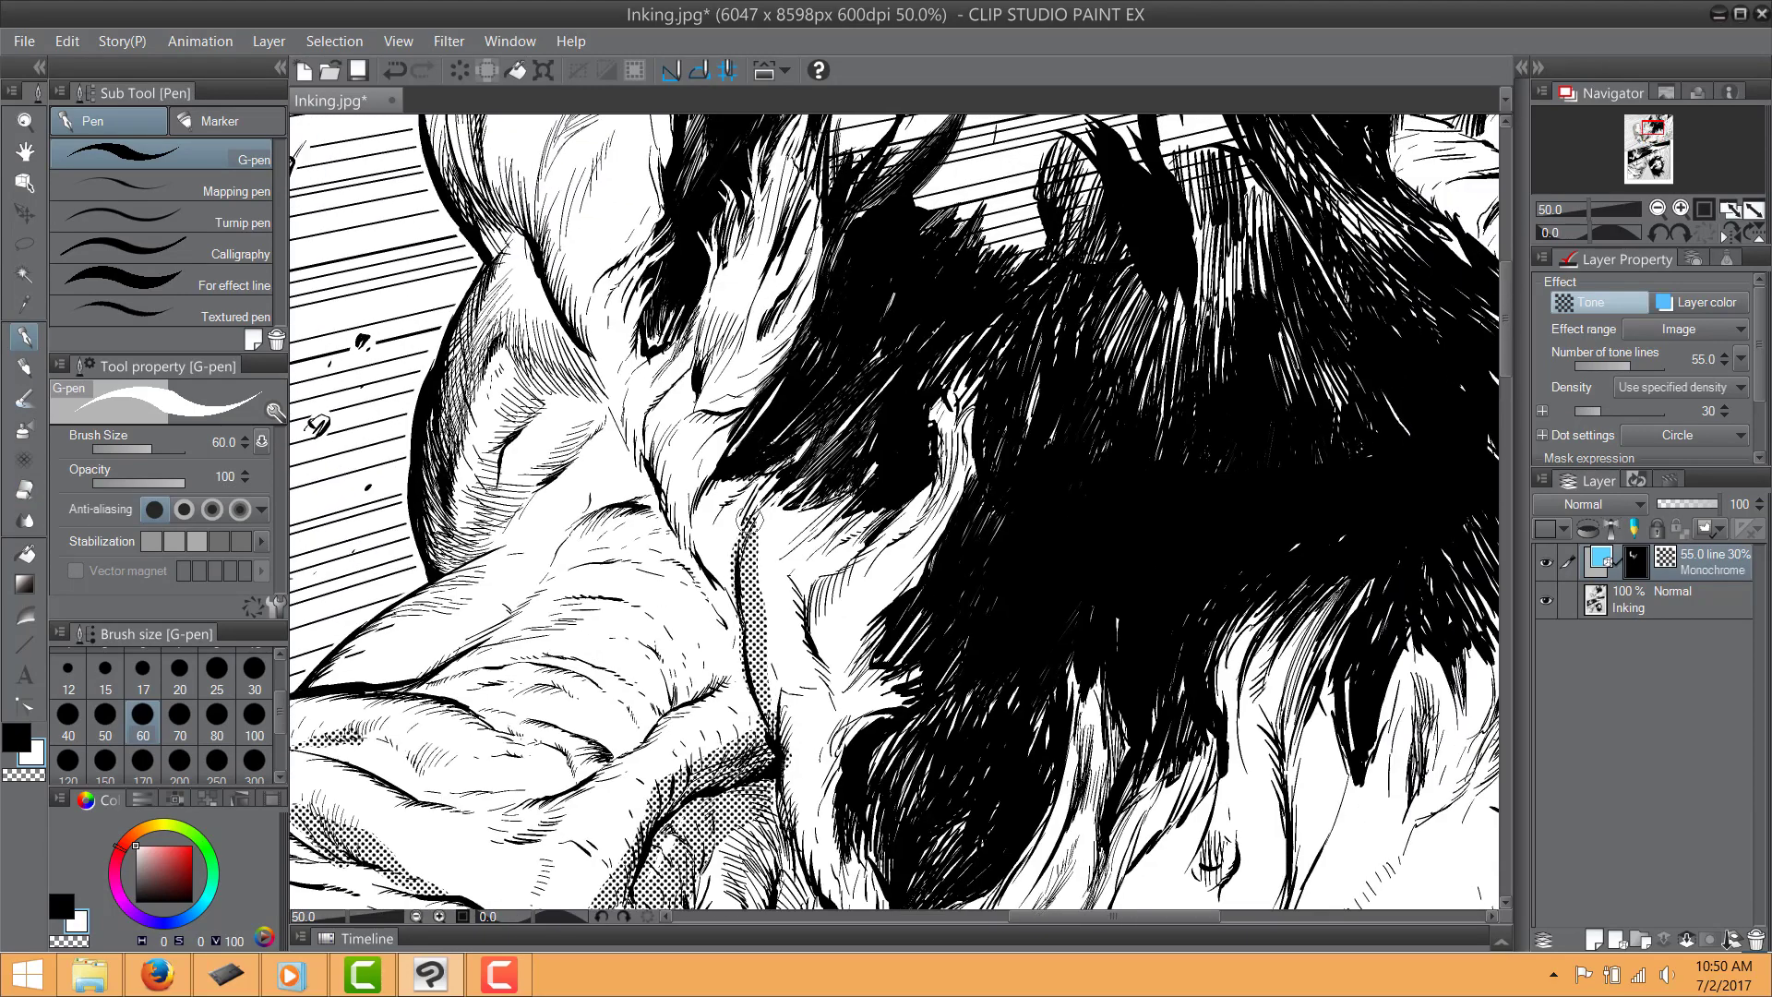
pyautogui.moveTo(724, 590)
pyautogui.mouseDown()
pyautogui.moveTo(701, 505)
pyautogui.moveTo(750, 616)
pyautogui.mouseUp()
# Shade the crease of the far arm and continue the tone up into the upper arm
pyautogui.moveTo(729, 710)
pyautogui.mouseDown()
pyautogui.moveTo(582, 591)
pyautogui.moveTo(489, 456)
pyautogui.moveTo(523, 406)
pyautogui.moveTo(616, 555)
pyautogui.moveTo(532, 534)
pyautogui.mouseUp()
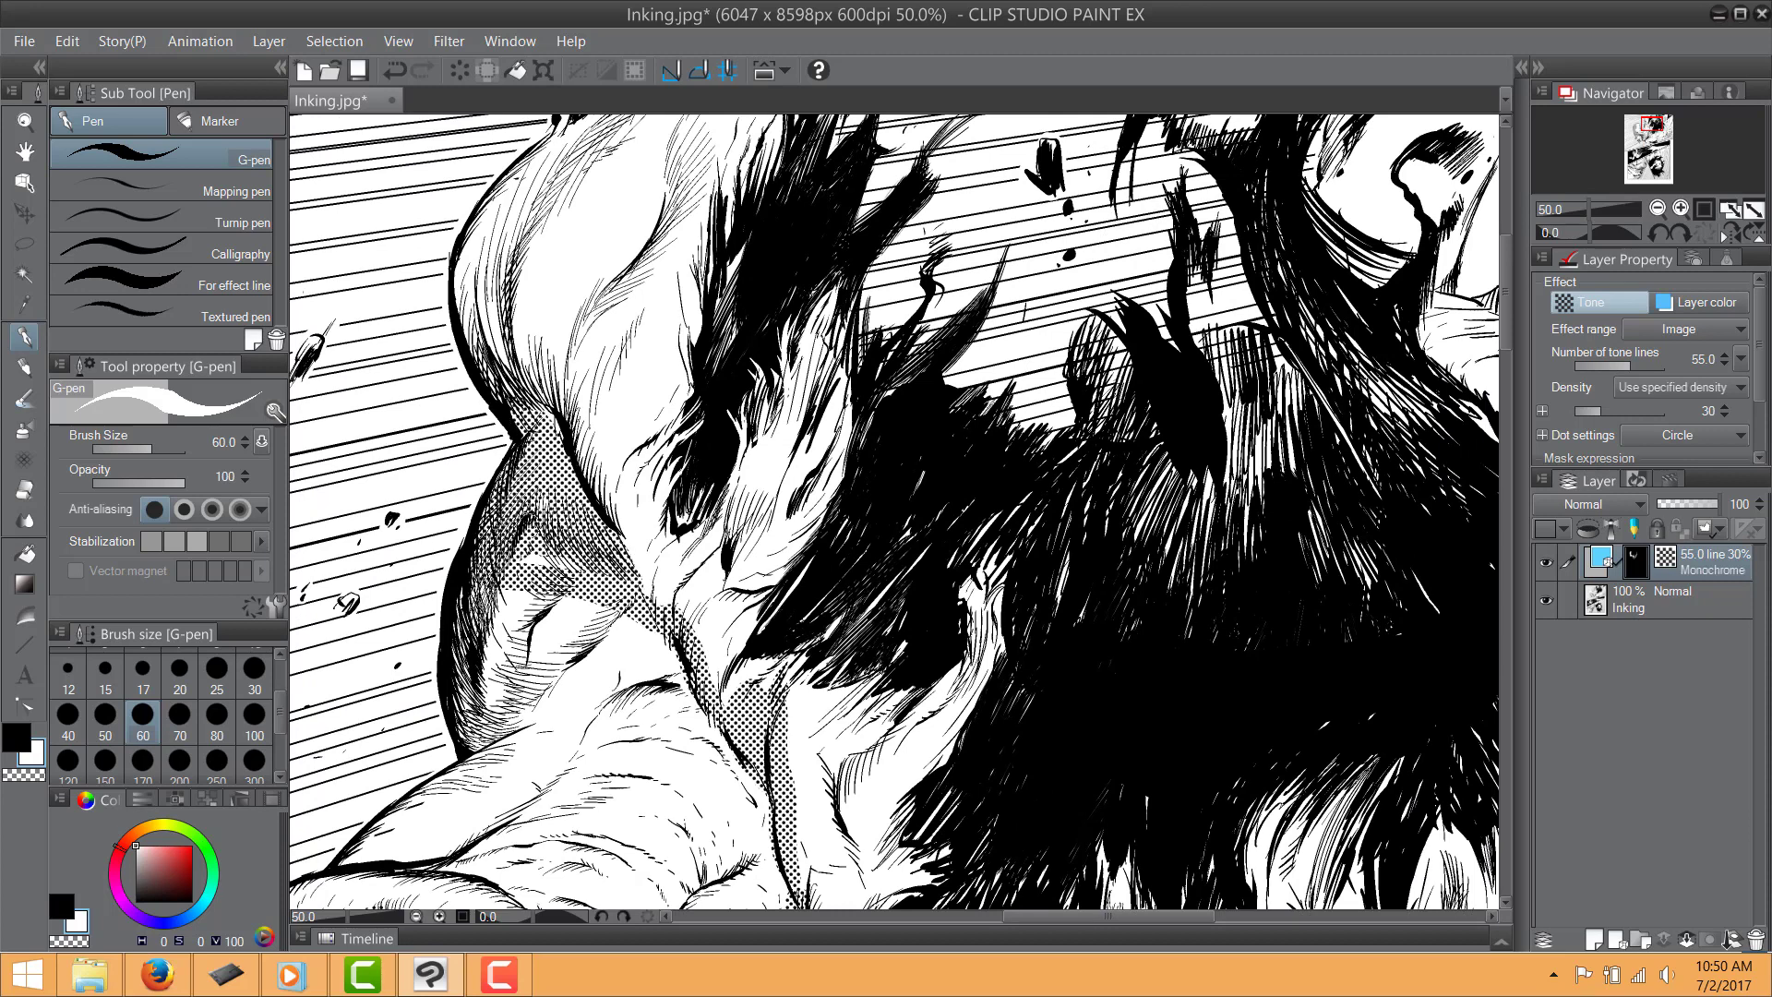
pyautogui.moveTo(657, 604)
pyautogui.mouseDown()
pyautogui.moveTo(590, 660)
pyautogui.moveTo(557, 471)
pyautogui.moveTo(533, 438)
pyautogui.mouseUp()
pyautogui.moveTo(535, 531); pyautogui.dragTo(516, 406)
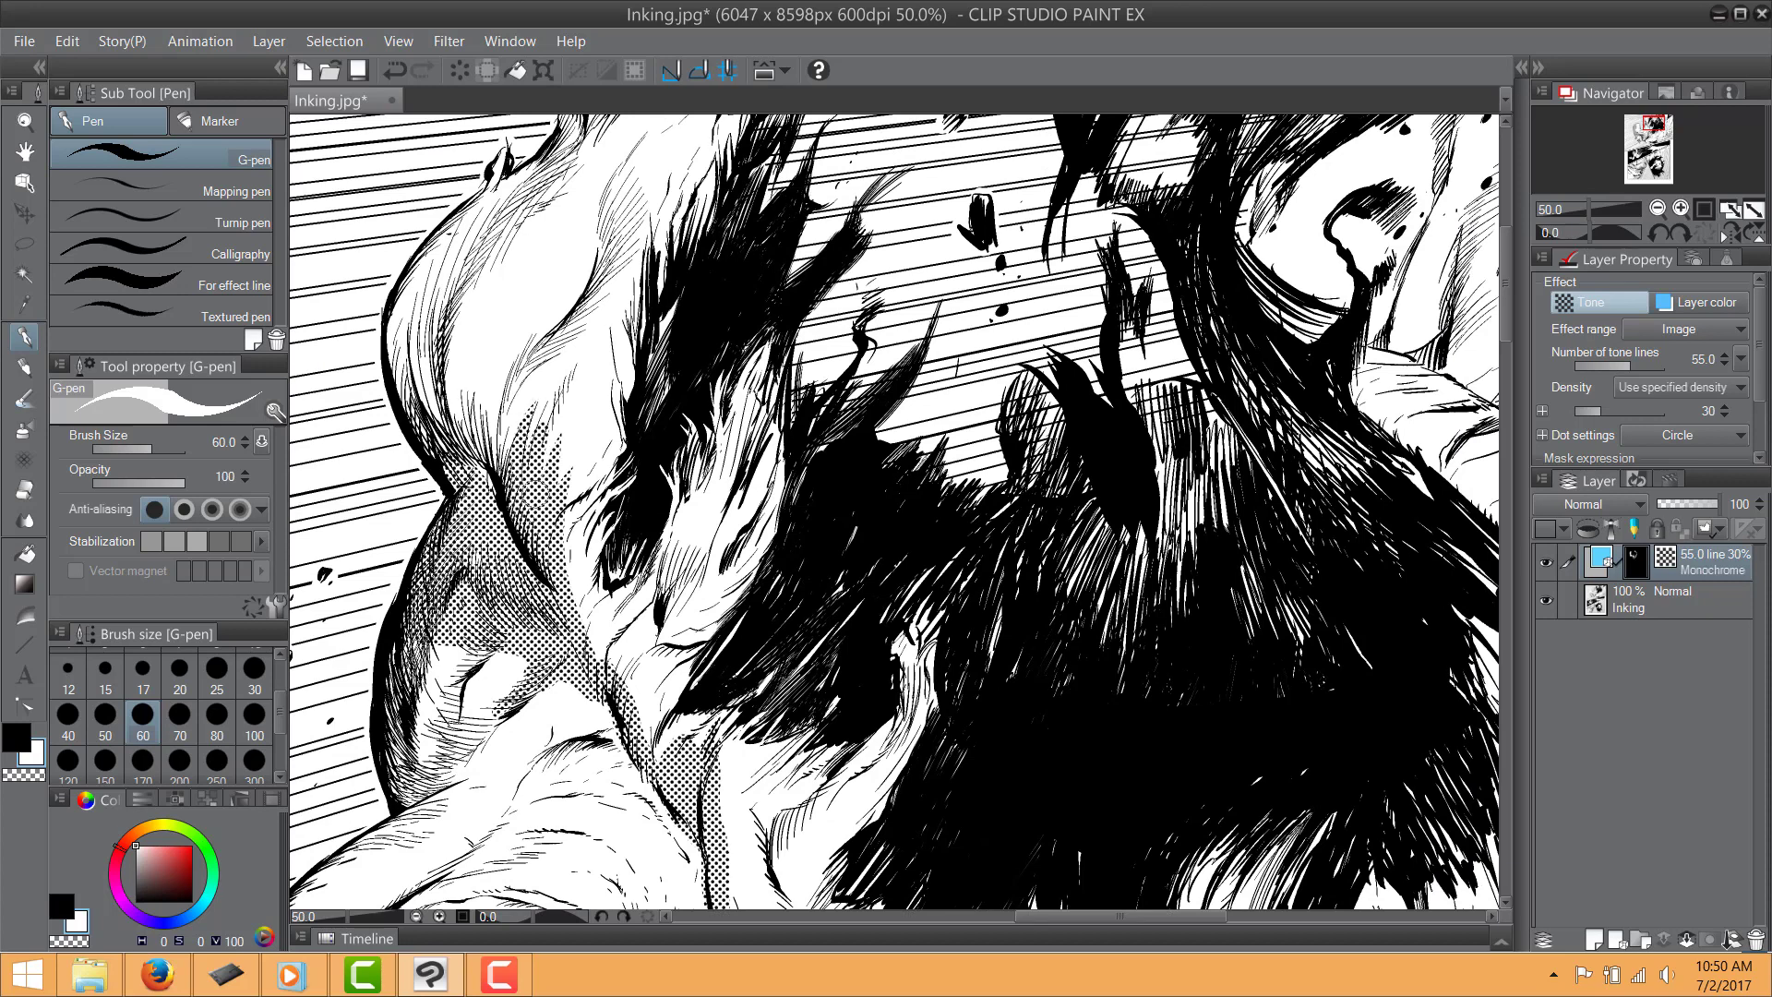
pyautogui.moveTo(521, 480); pyautogui.dragTo(502, 365)
# Fill the shaded part of the upper arm with tone, raising the brush size to 80 and finally 100
pyautogui.click(228, 725)
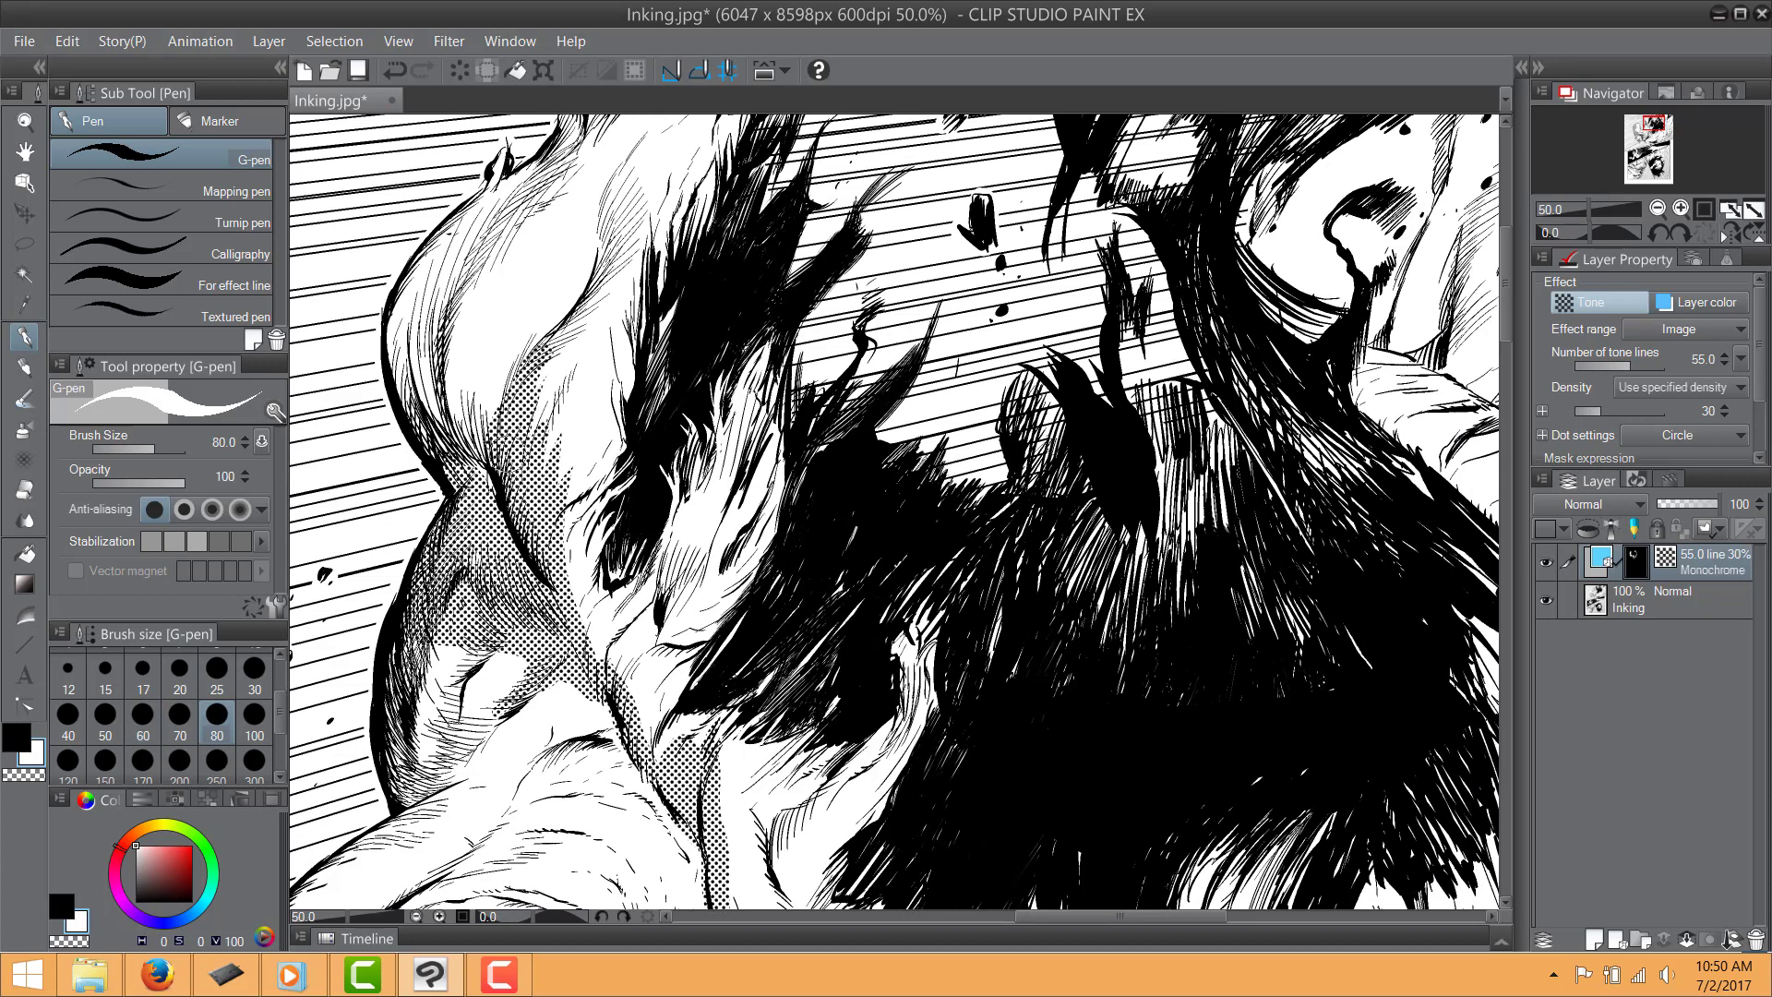
pyautogui.moveTo(507, 454); pyautogui.dragTo(519, 347)
pyautogui.click(259, 729)
pyautogui.moveTo(471, 420)
pyautogui.mouseDown()
pyautogui.moveTo(441, 434)
pyautogui.moveTo(443, 337)
pyautogui.moveTo(544, 314)
pyautogui.moveTo(596, 203)
pyautogui.moveTo(554, 397)
pyautogui.moveTo(558, 592)
pyautogui.moveTo(593, 434)
pyautogui.moveTo(582, 382)
pyautogui.moveTo(619, 253)
pyautogui.mouseUp()
pyautogui.scroll(-1, 592, 437)
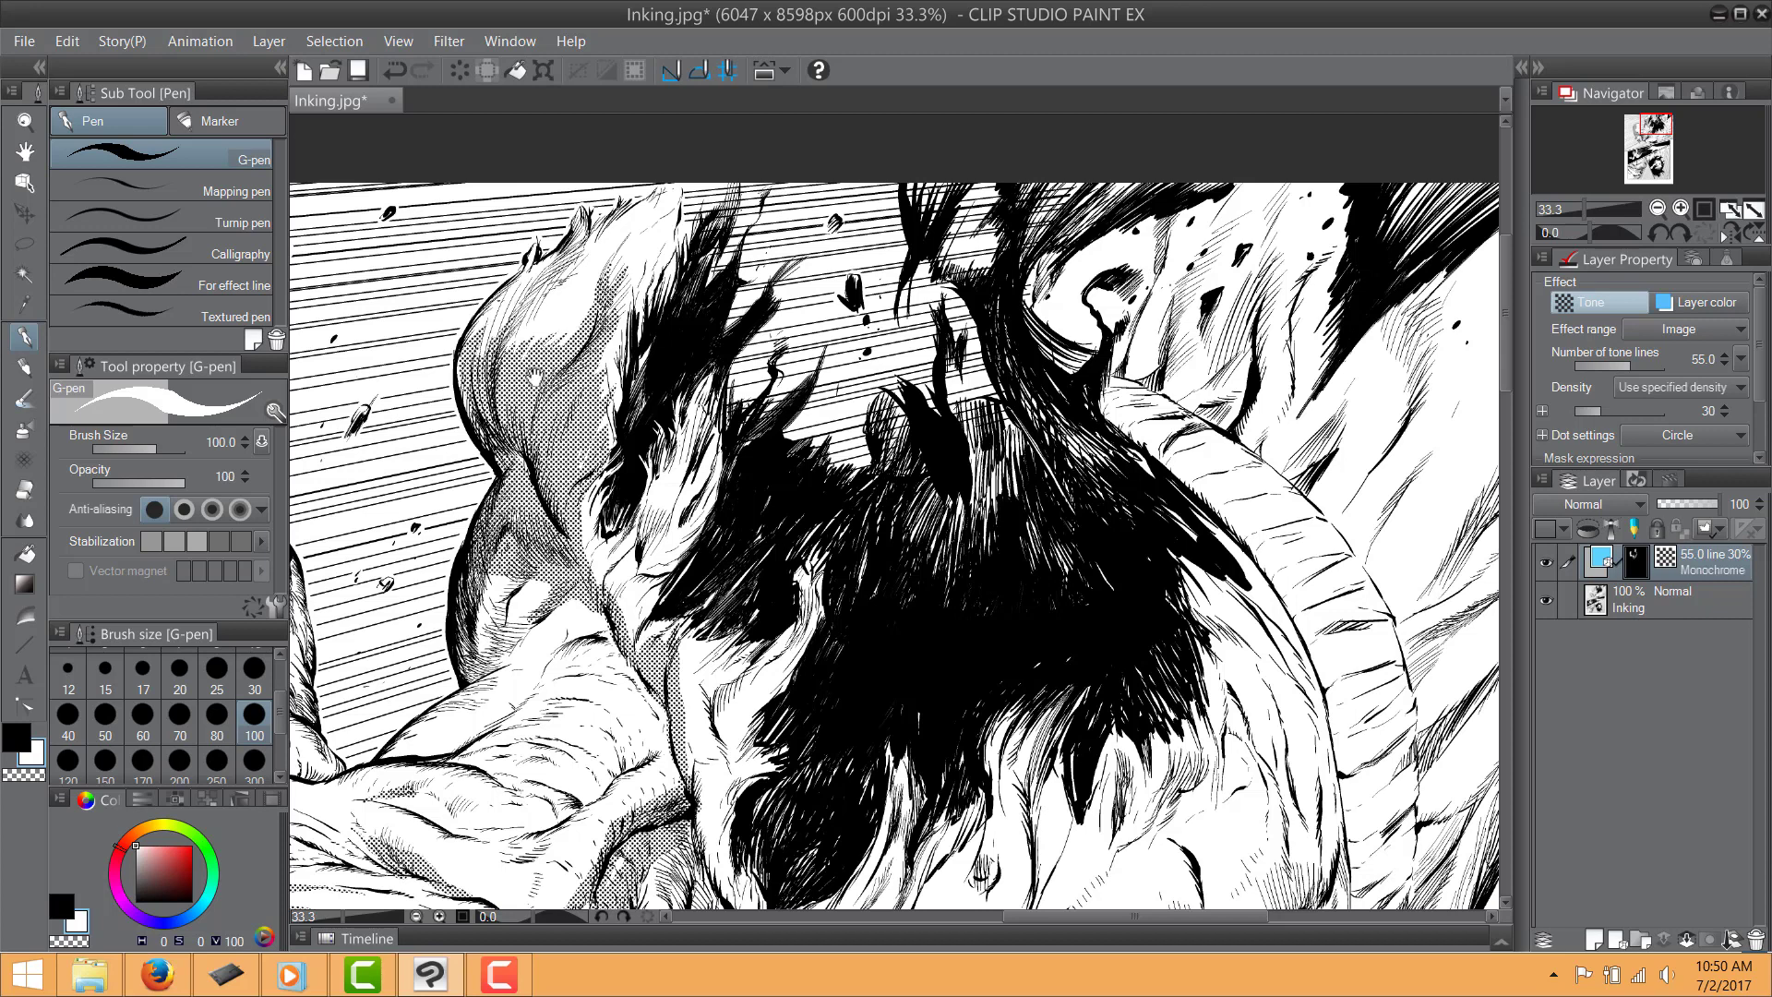
# Extend the tone along the shoulder and neck seam and over the near part of the monster's front forearm
pyautogui.moveTo(535, 378); pyautogui.dragTo(537, 373)
pyautogui.moveTo(585, 657); pyautogui.dragTo(578, 528)
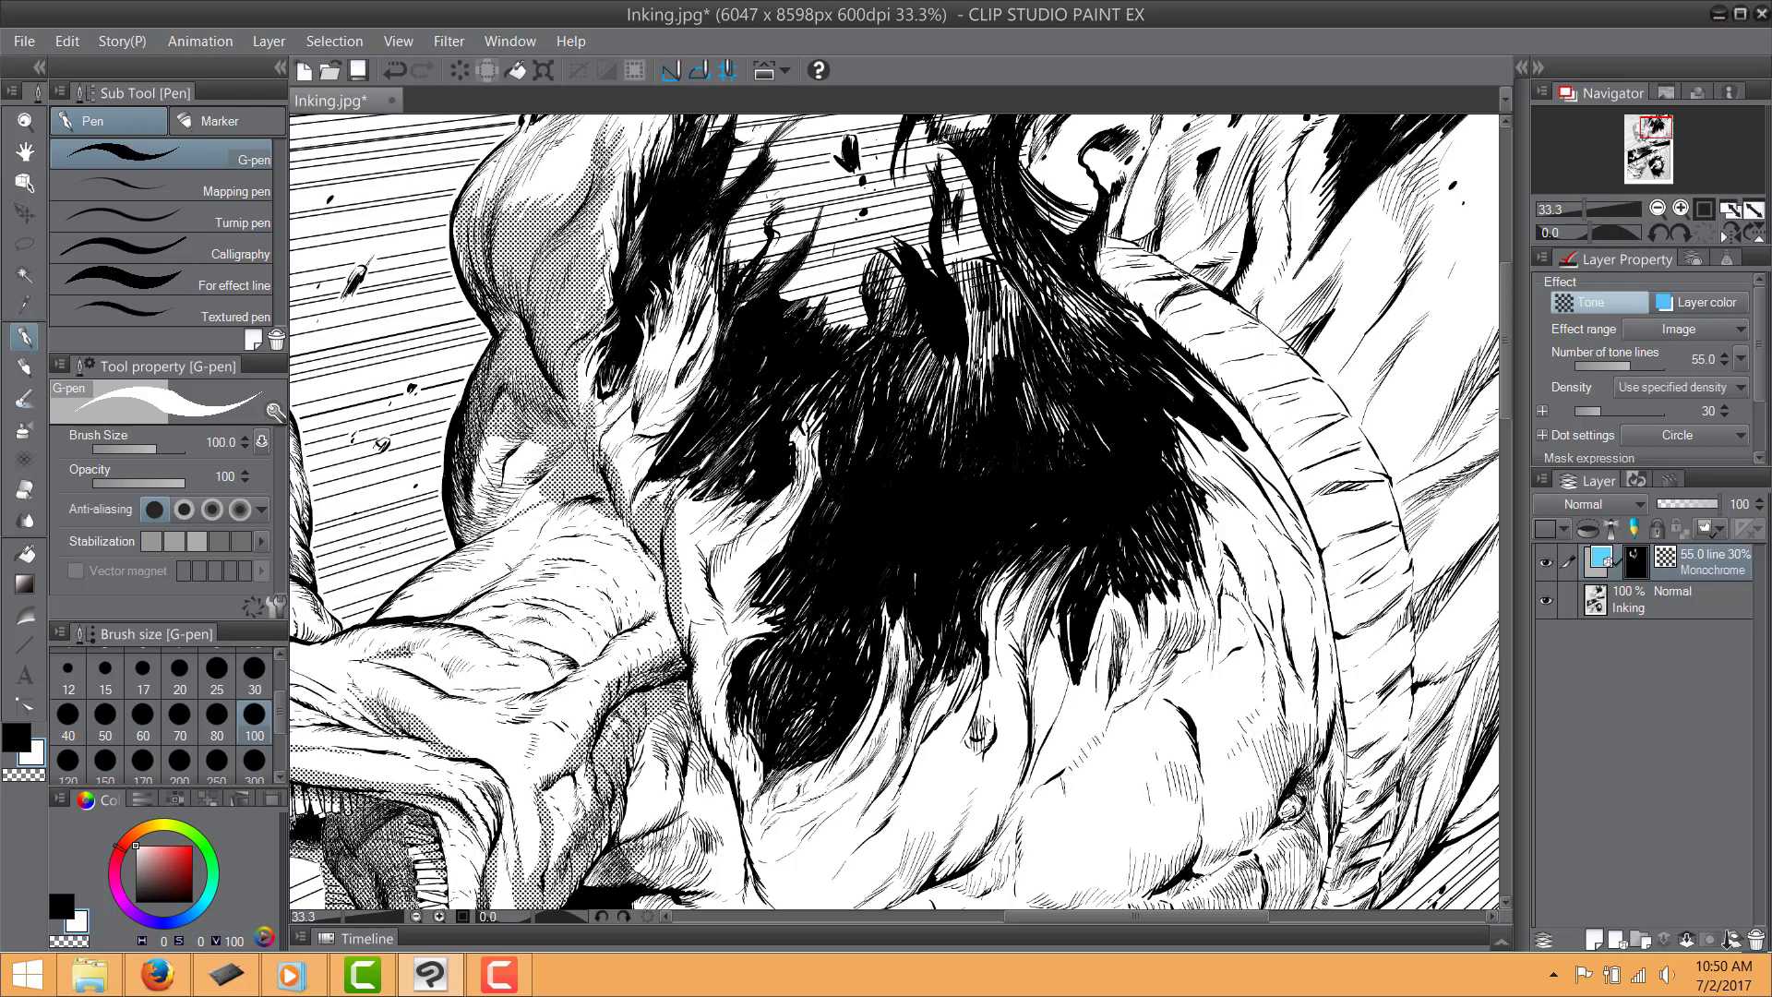
pyautogui.moveTo(586, 416); pyautogui.dragTo(568, 566)
pyautogui.moveTo(598, 444); pyautogui.dragTo(601, 329)
pyautogui.moveTo(615, 632)
pyautogui.mouseDown()
pyautogui.moveTo(582, 427)
pyautogui.moveTo(590, 555)
pyautogui.mouseUp()
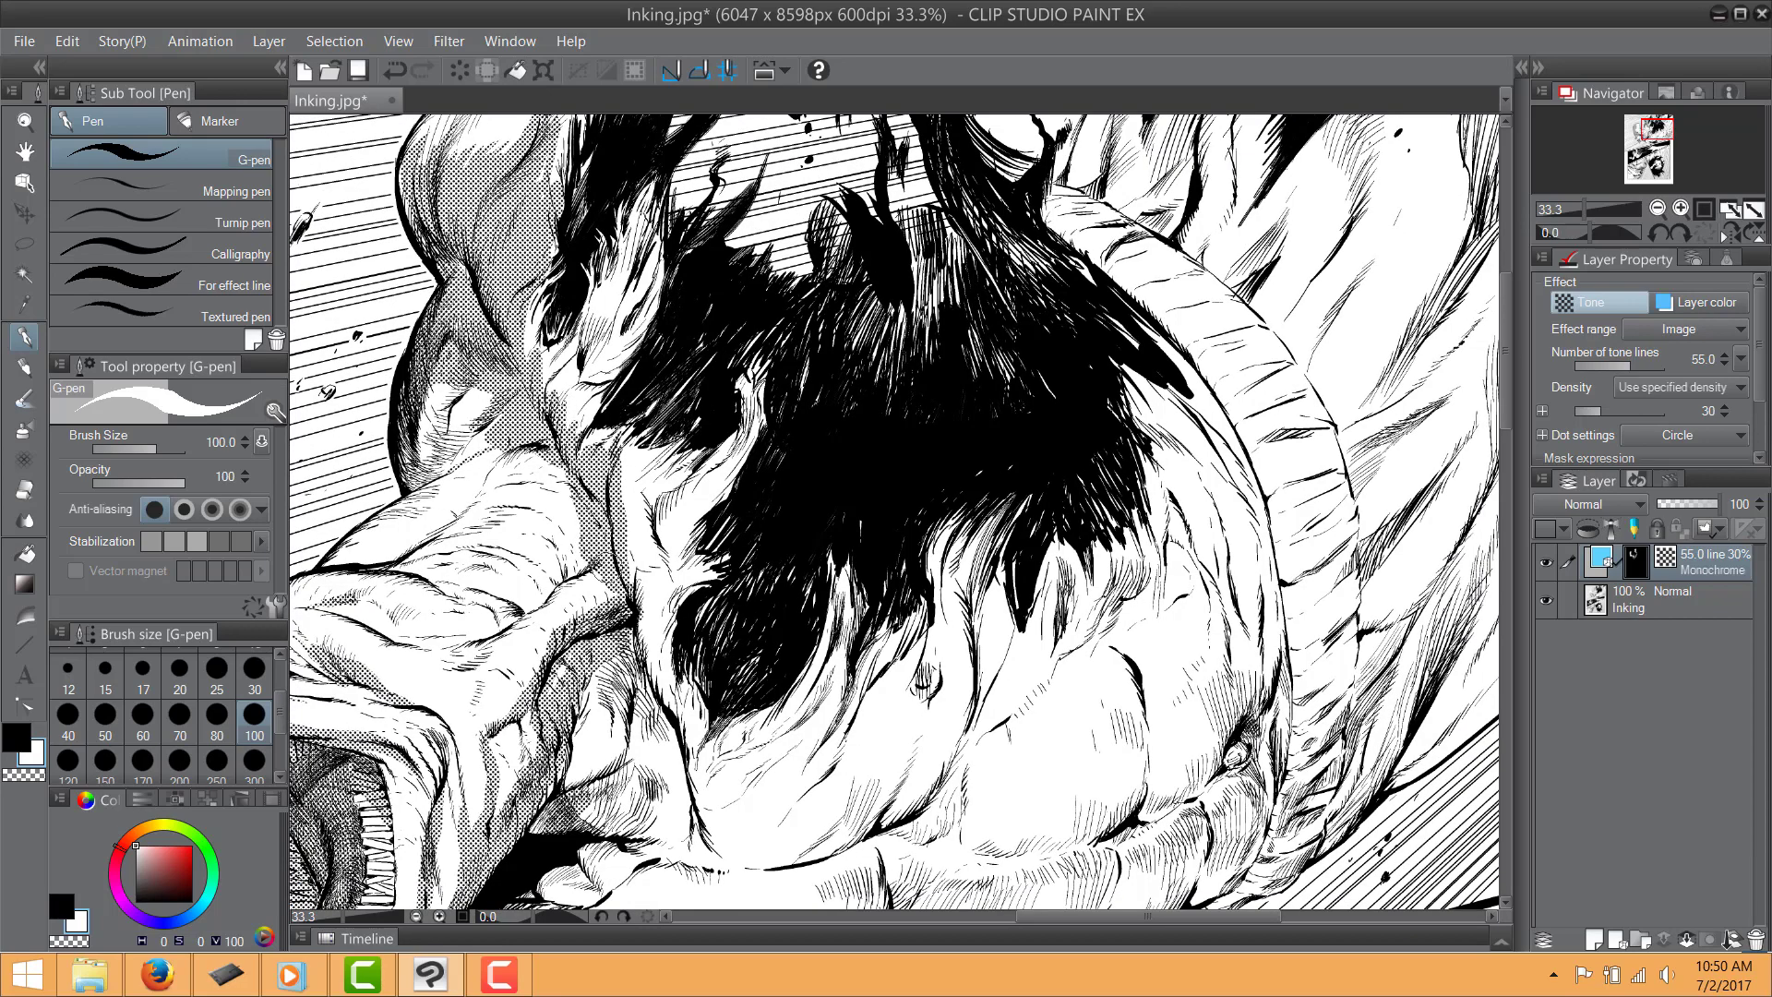
pyautogui.moveTo(631, 619)
pyautogui.mouseDown()
pyautogui.moveTo(603, 518)
pyautogui.moveTo(628, 598)
pyautogui.moveTo(617, 467)
pyautogui.mouseUp()
pyautogui.moveTo(478, 613)
pyautogui.mouseDown()
pyautogui.moveTo(562, 490)
pyautogui.moveTo(610, 590)
pyautogui.moveTo(525, 495)
pyautogui.mouseUp()
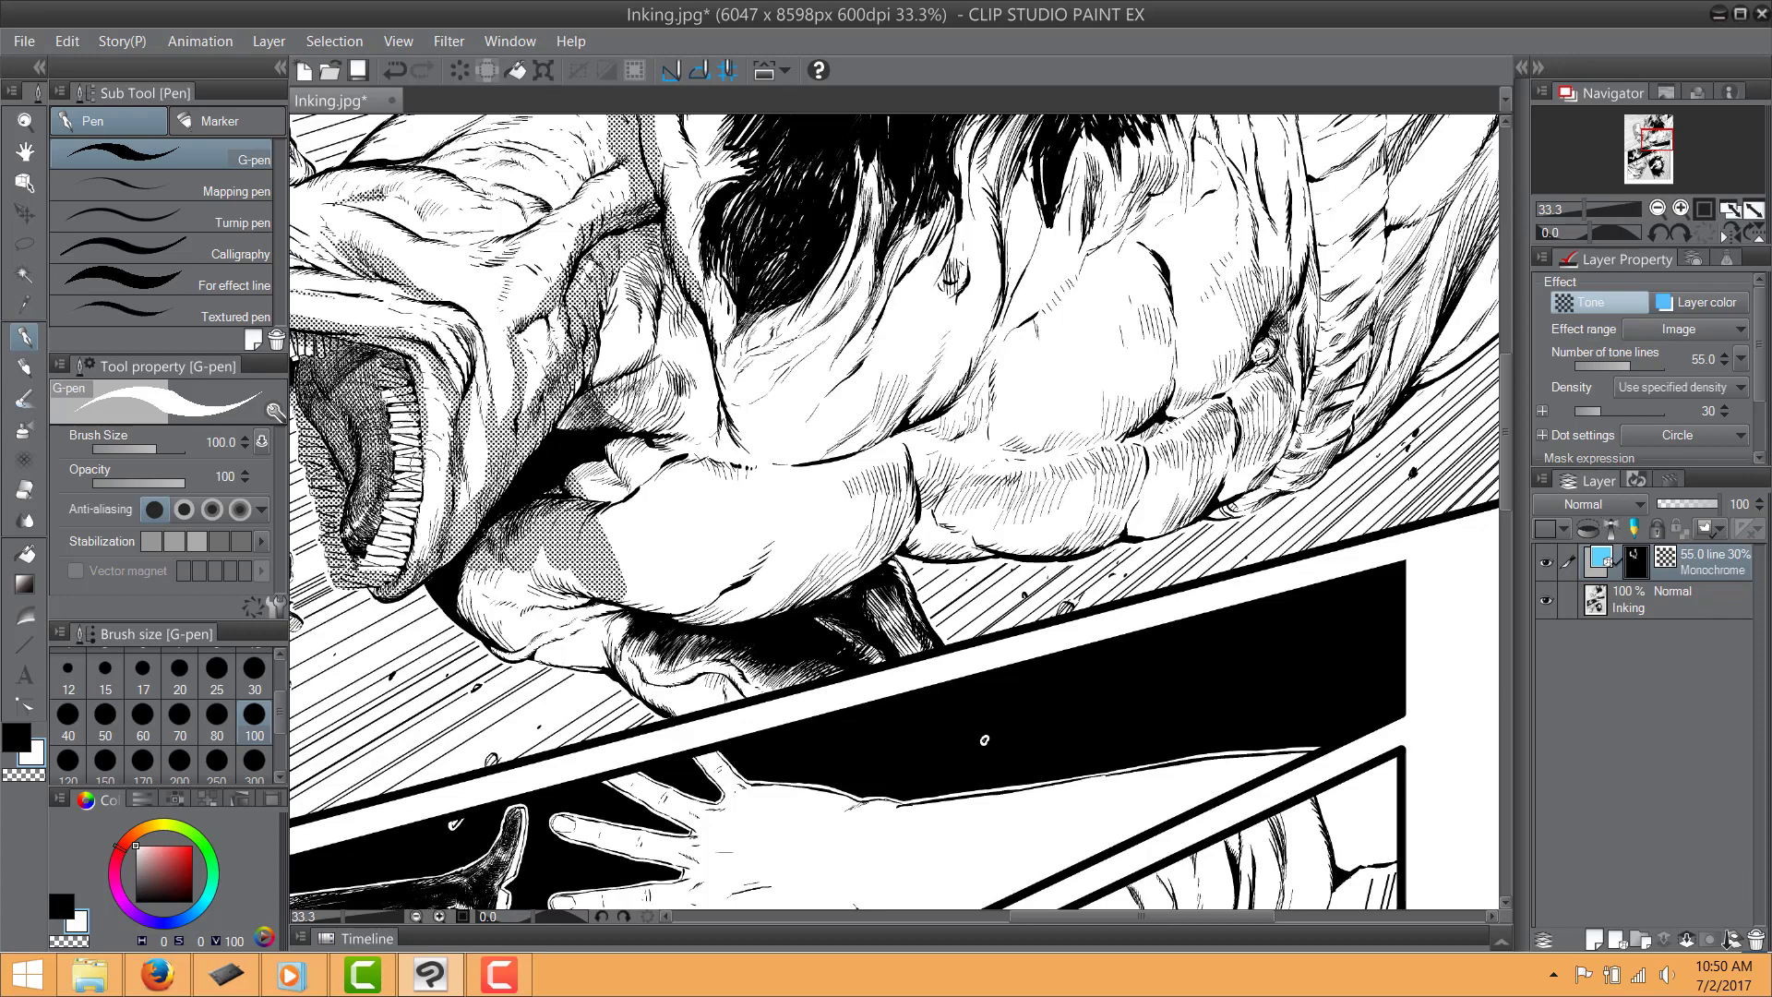
pyautogui.scroll(-3, 983, 739)
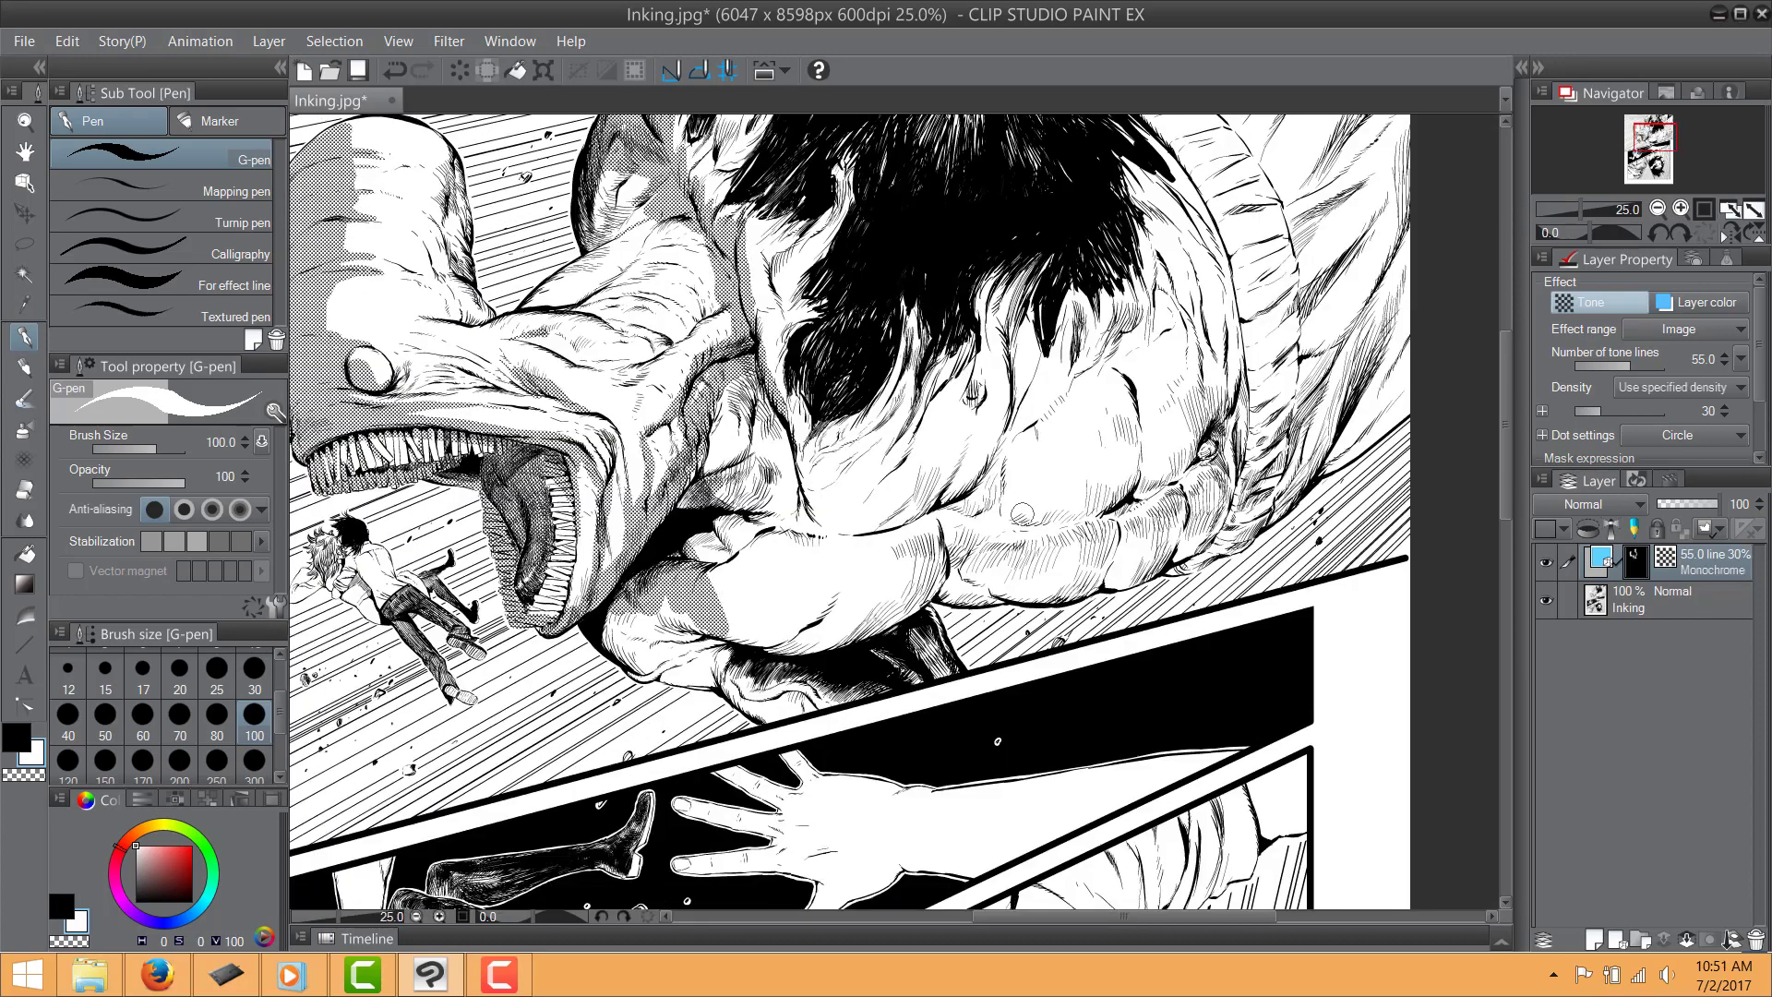
# Cover the monster's front fist and the hand beneath it with tone, continuing into the forearm
pyautogui.scroll(2, 1225, 819)
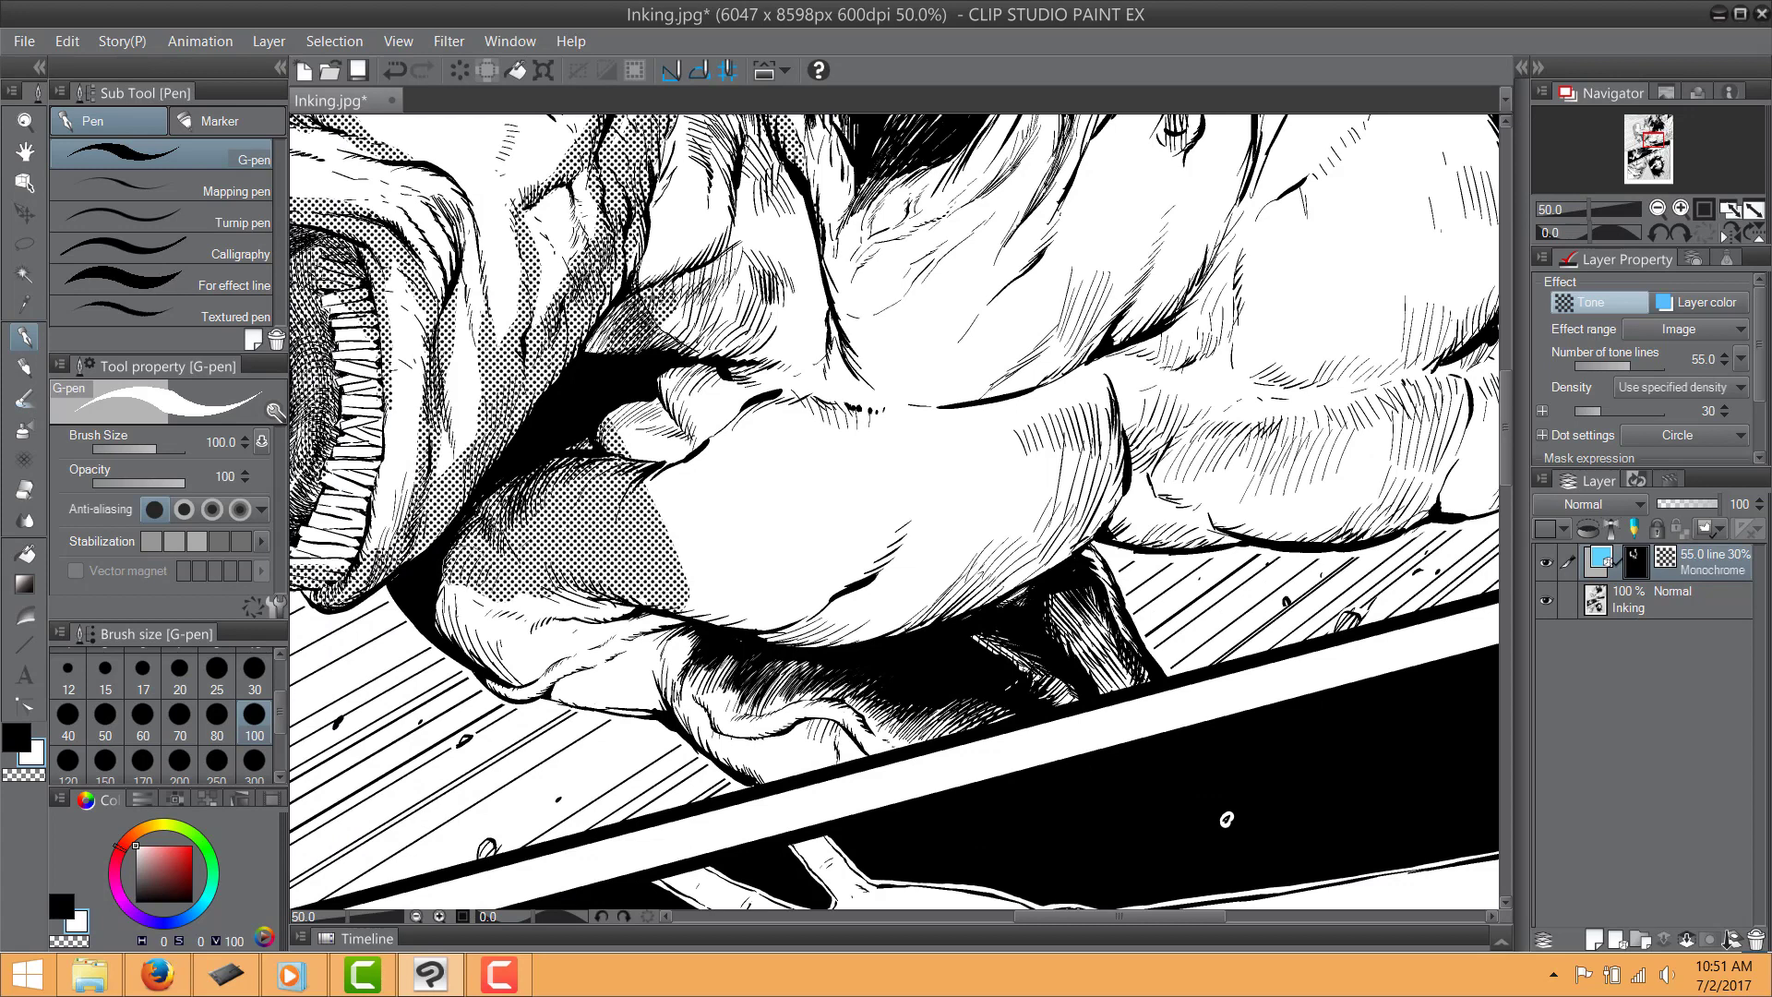
pyautogui.moveTo(482, 640)
pyautogui.mouseDown()
pyautogui.moveTo(535, 678)
pyautogui.moveTo(630, 685)
pyautogui.moveTo(513, 636)
pyautogui.moveTo(629, 628)
pyautogui.moveTo(735, 687)
pyautogui.moveTo(643, 617)
pyautogui.moveTo(600, 688)
pyautogui.moveTo(793, 660)
pyautogui.moveTo(831, 637)
pyautogui.moveTo(729, 590)
pyautogui.moveTo(892, 624)
pyautogui.mouseUp()
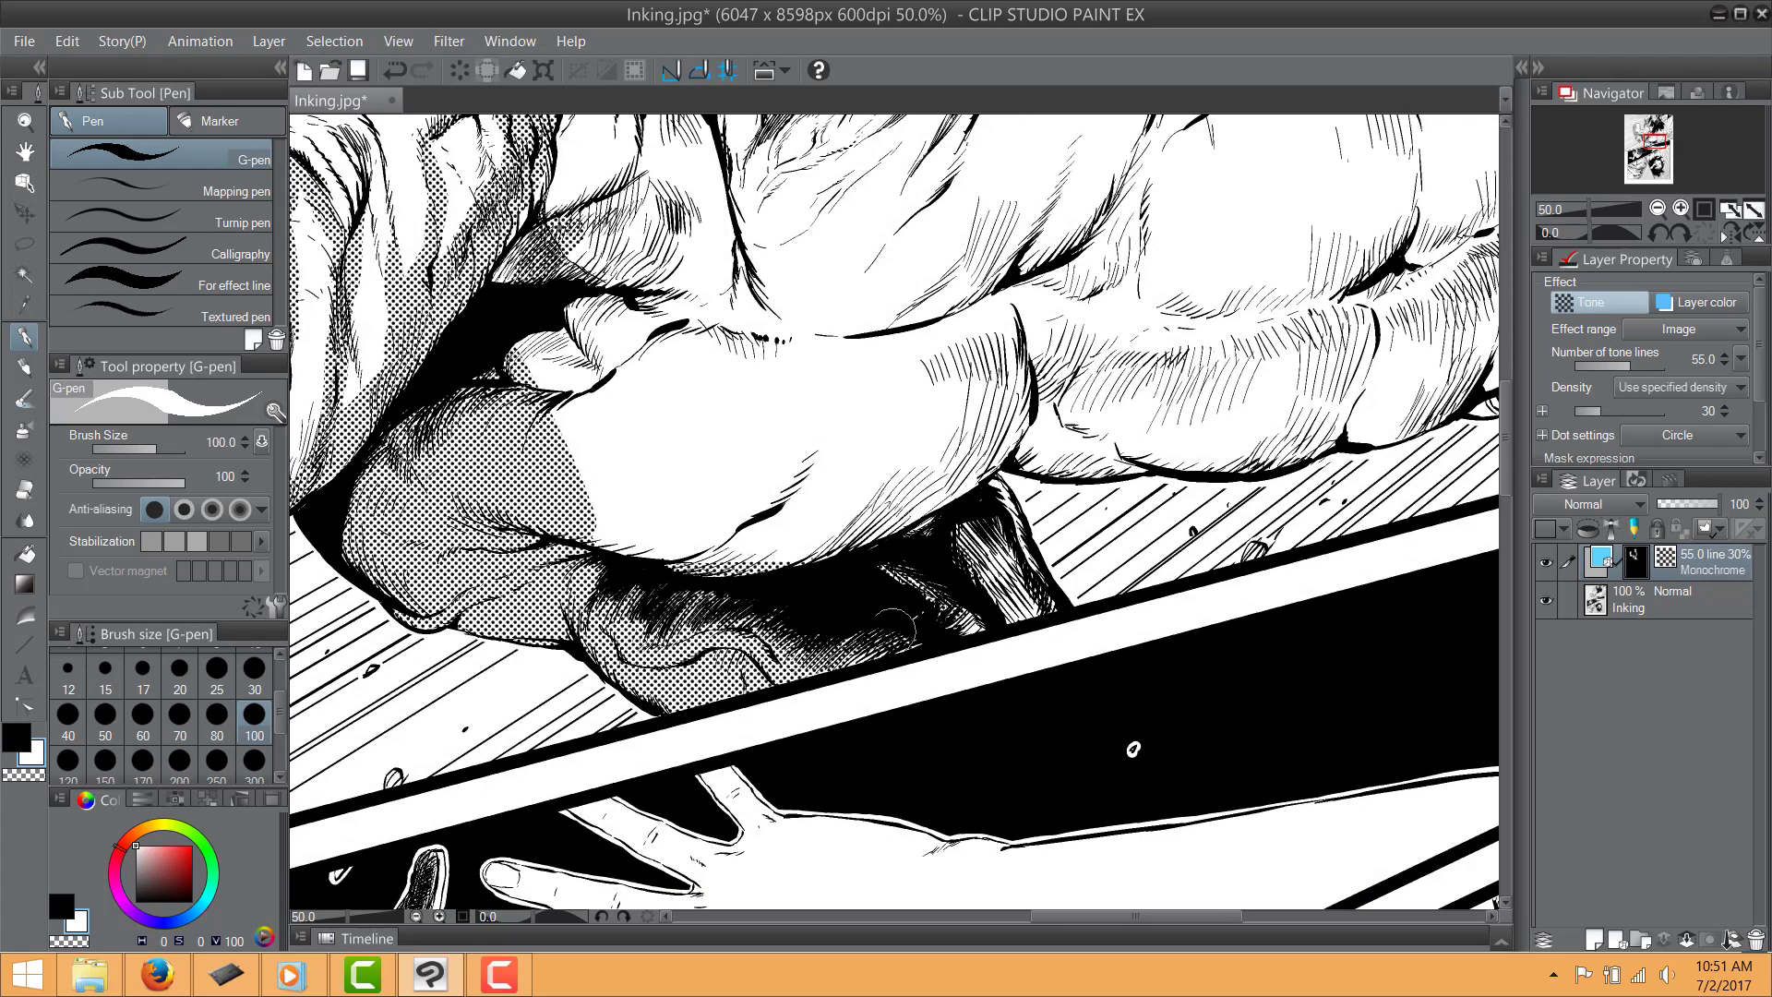
pyautogui.moveTo(1024, 614)
pyautogui.mouseDown()
pyautogui.moveTo(969, 480)
pyautogui.moveTo(618, 526)
pyautogui.moveTo(600, 443)
pyautogui.mouseUp()
# Fill the rest of the forearm and the bulging rear segments of the arm with tone
pyautogui.moveTo(1133, 748); pyautogui.dragTo(983, 843)
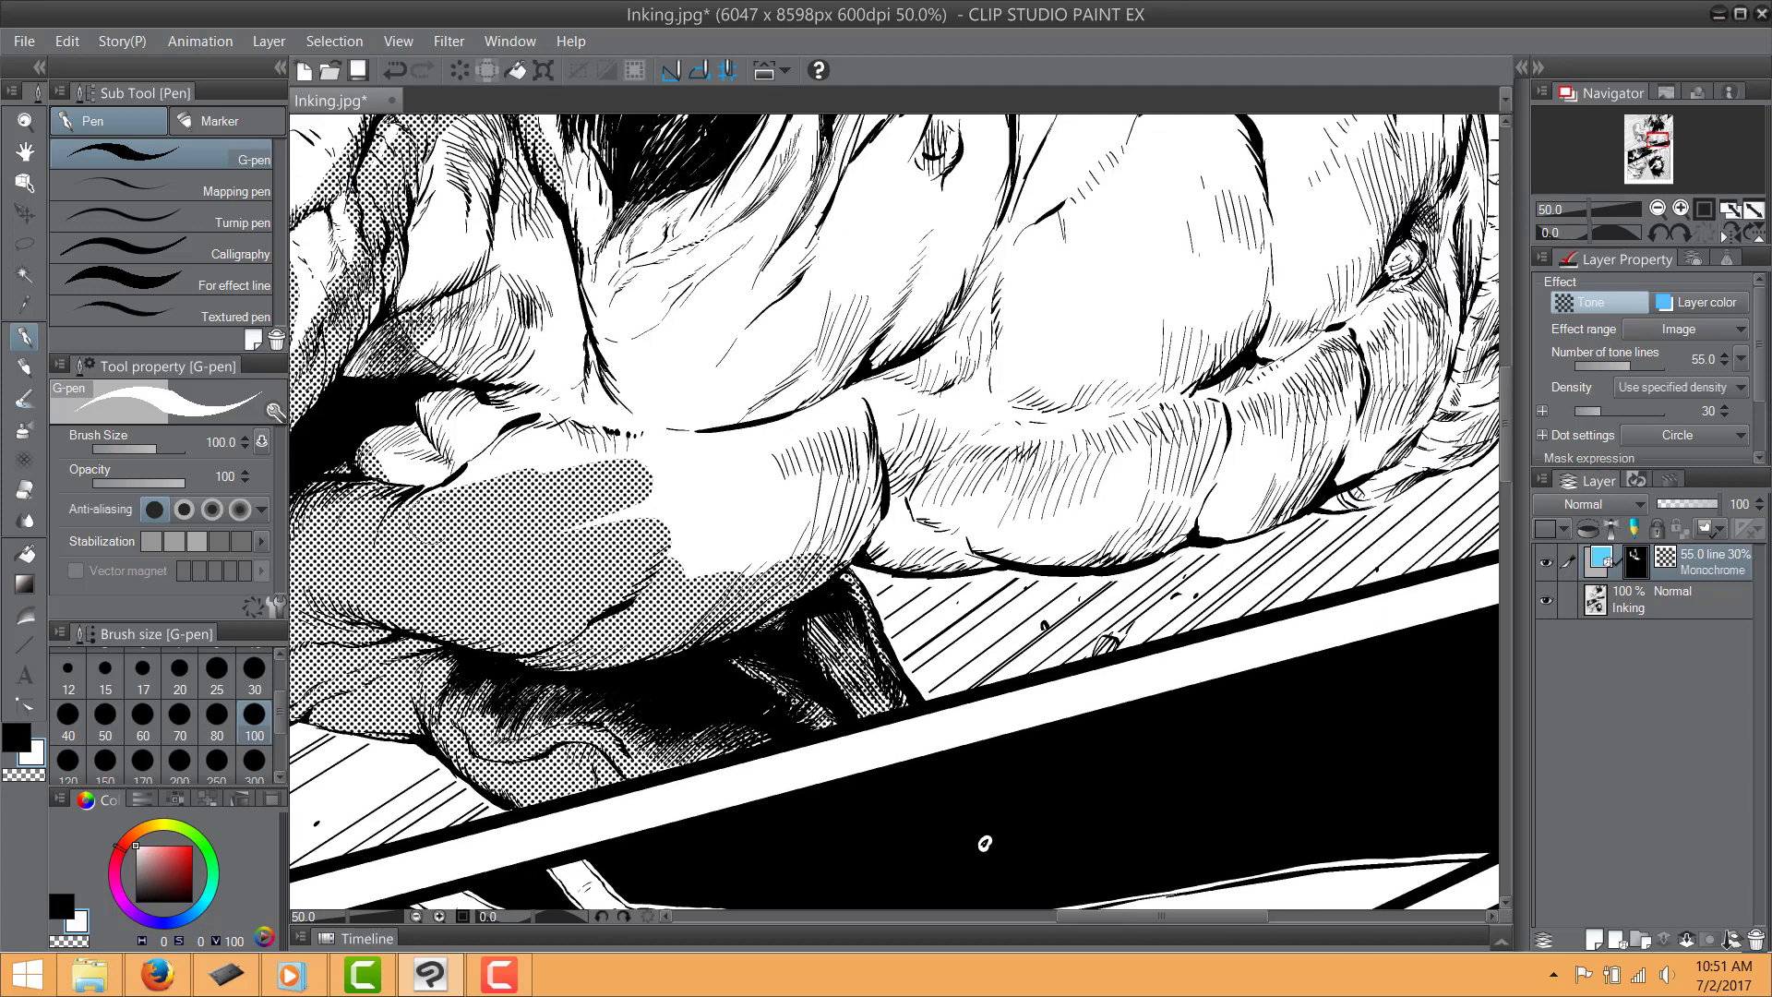
pyautogui.moveTo(445, 477)
pyautogui.mouseDown()
pyautogui.moveTo(752, 482)
pyautogui.moveTo(619, 538)
pyautogui.moveTo(752, 560)
pyautogui.mouseUp()
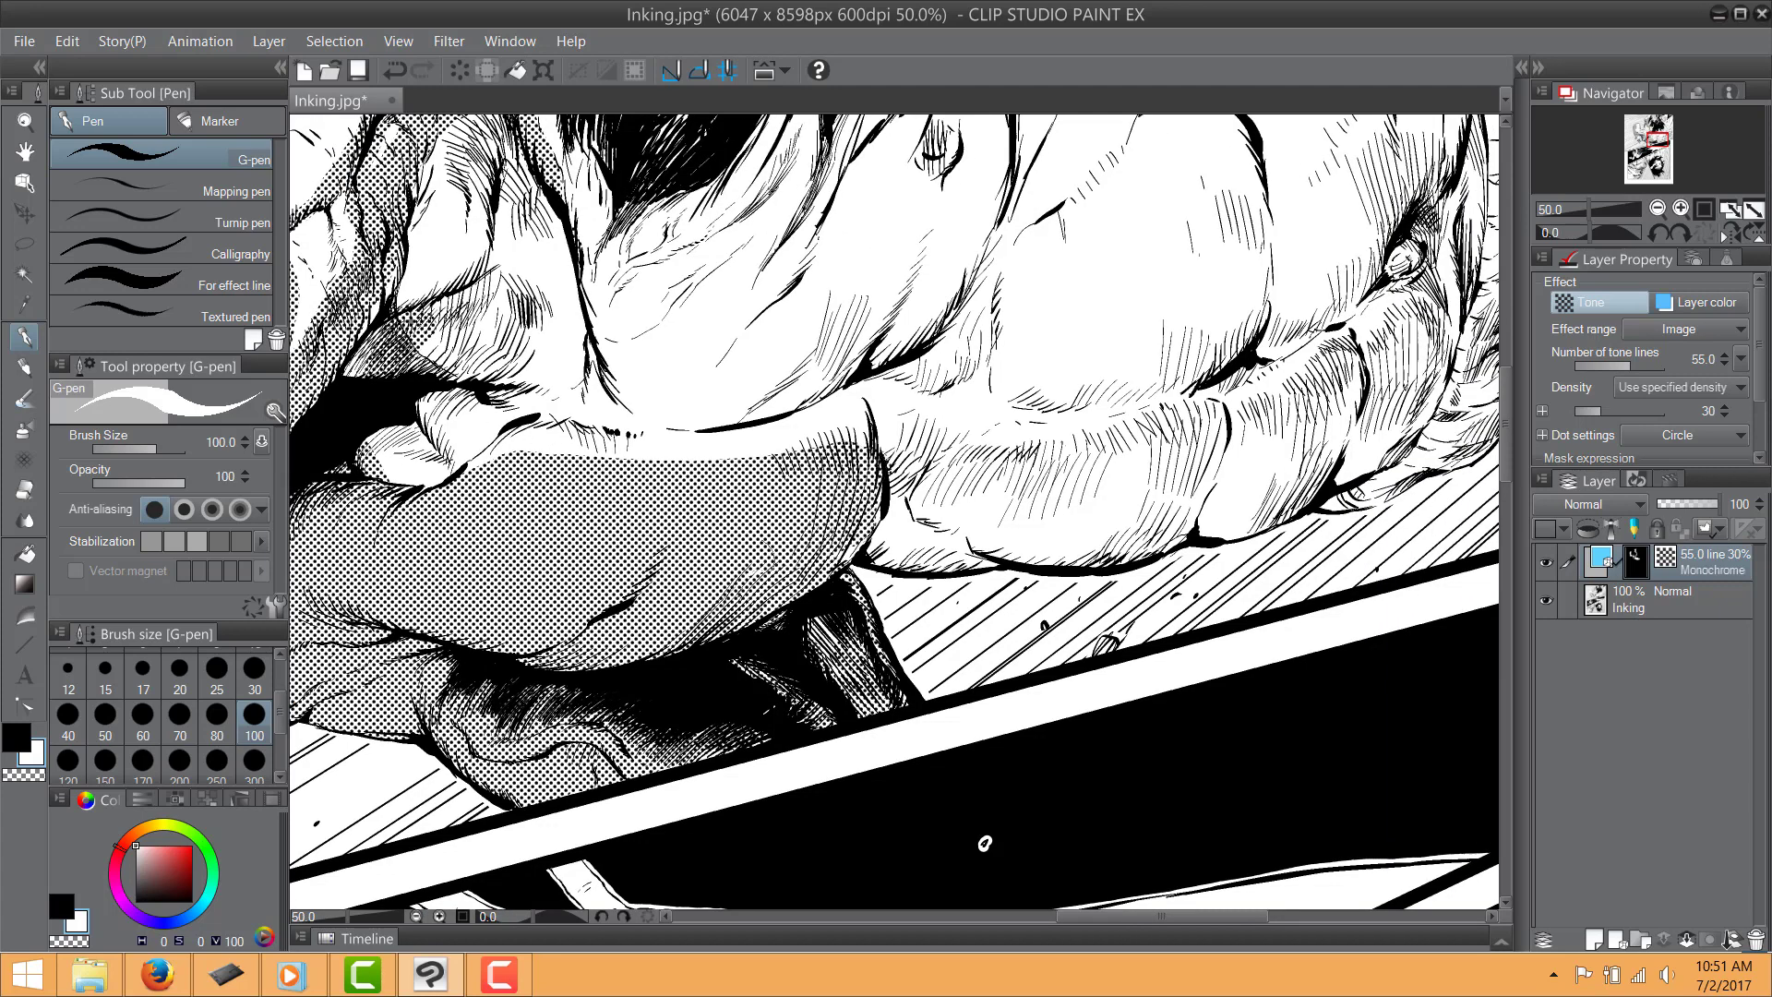
pyautogui.moveTo(884, 507)
pyautogui.mouseDown()
pyautogui.moveTo(595, 586)
pyautogui.moveTo(793, 554)
pyautogui.moveTo(1108, 416)
pyautogui.moveTo(1061, 499)
pyautogui.moveTo(1080, 568)
pyautogui.moveTo(914, 590)
pyautogui.moveTo(793, 572)
pyautogui.moveTo(600, 609)
pyautogui.moveTo(830, 613)
pyautogui.mouseUp()
pyautogui.moveTo(886, 604); pyautogui.dragTo(641, 595)
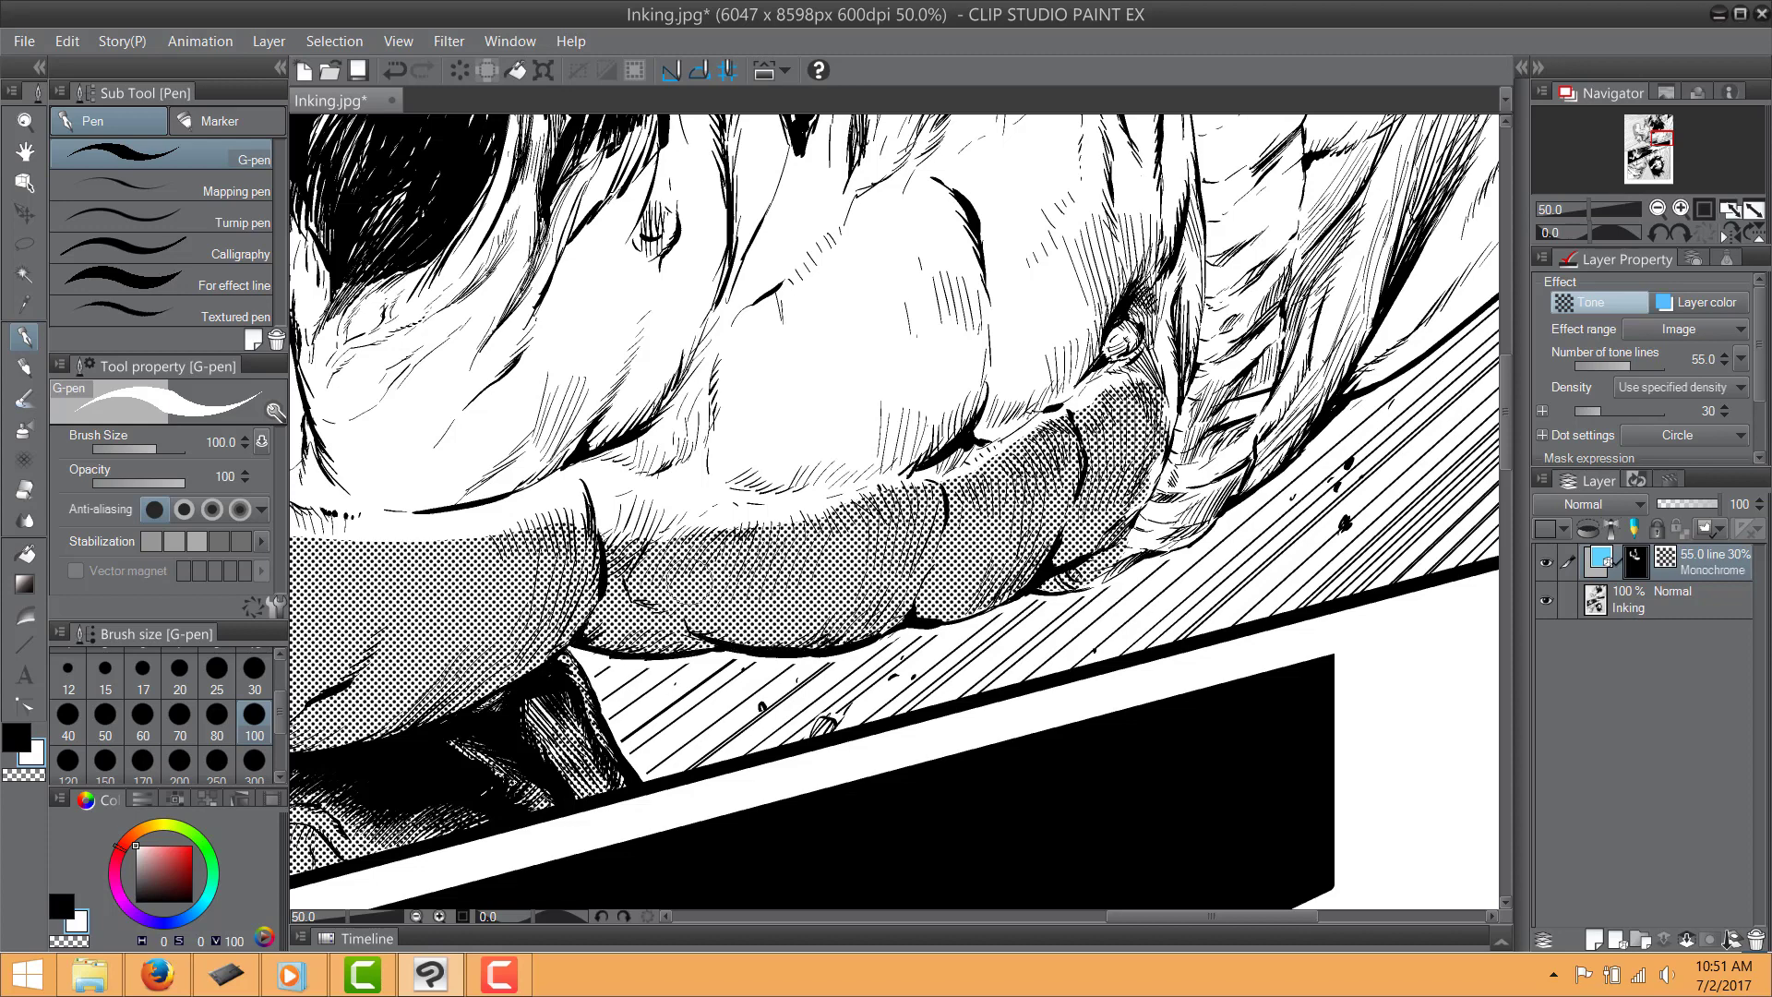
# Shade the skin folds along the neck crease beside the shoulder, undoing the first stroke and repainting it
pyautogui.moveTo(462, 582)
pyautogui.mouseDown()
pyautogui.moveTo(751, 621)
pyautogui.moveTo(738, 766)
pyautogui.mouseUp()
pyautogui.moveTo(489, 410); pyautogui.dragTo(570, 532)
pyautogui.hotkey('ctrl', 'z')
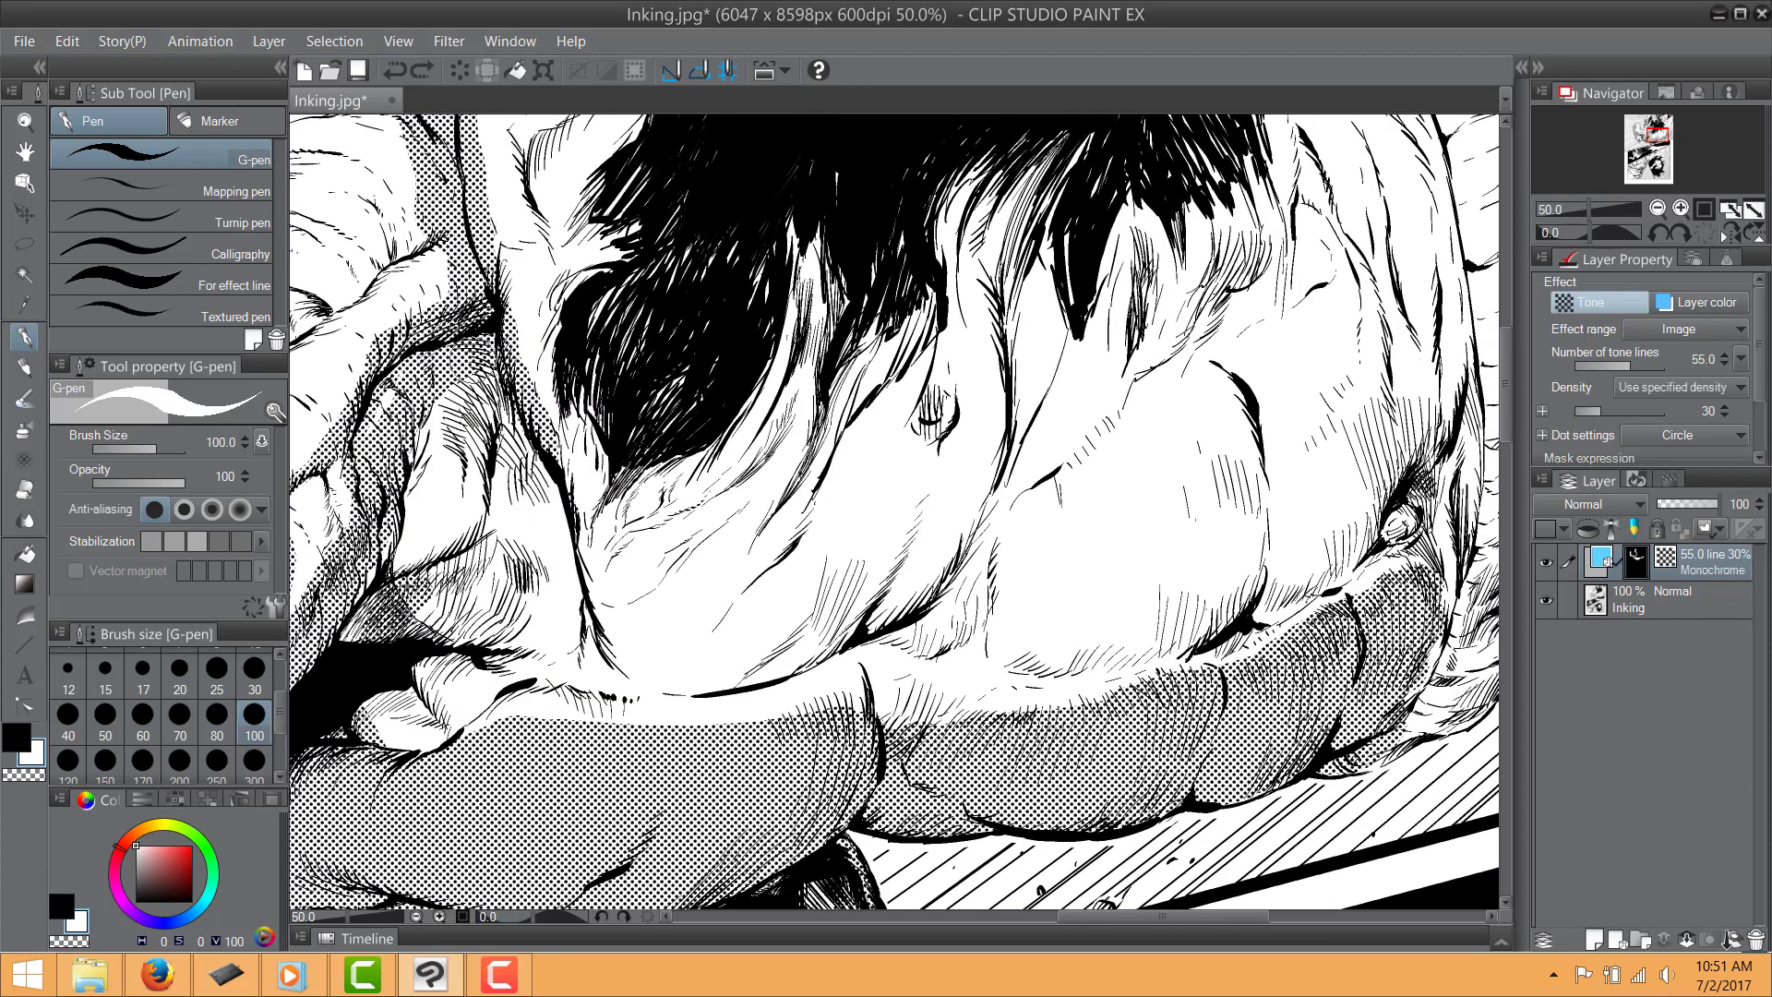
pyautogui.moveTo(474, 359); pyautogui.dragTo(536, 501)
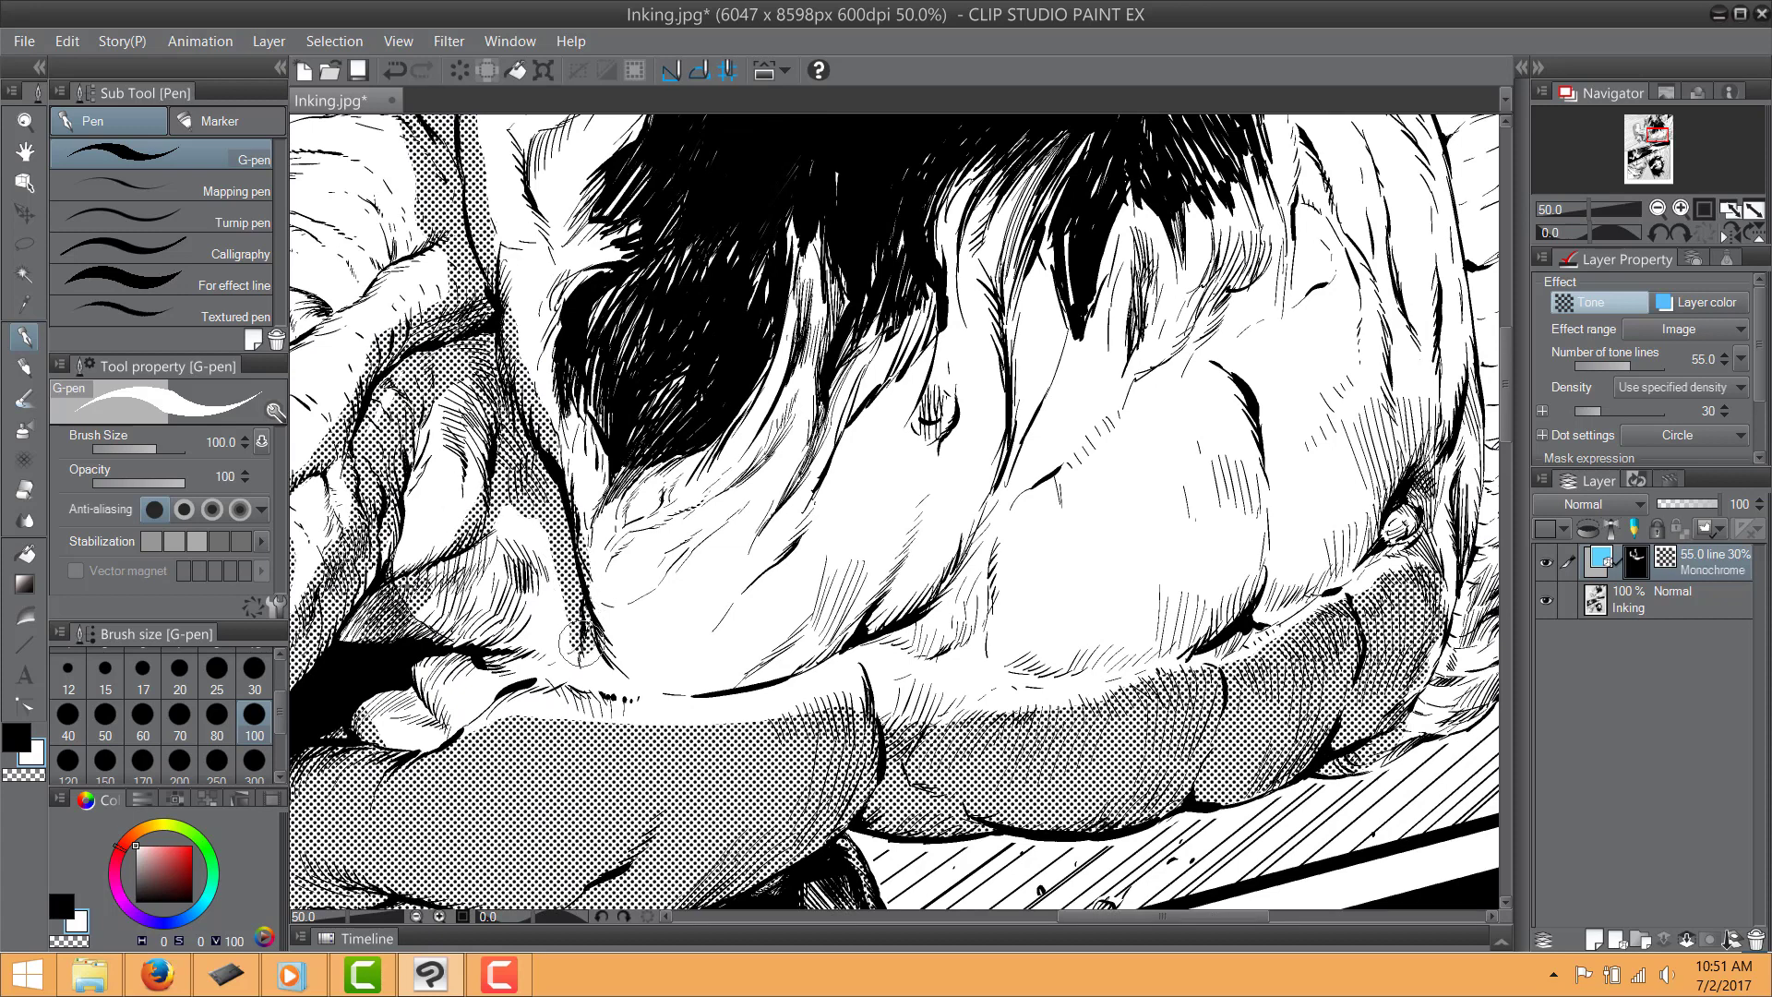
# Spread tone over the lower flank between the neck crease, the fur and the arm
pyautogui.moveTo(578, 641)
pyautogui.mouseDown()
pyautogui.moveTo(637, 522)
pyautogui.moveTo(738, 553)
pyautogui.moveTo(756, 674)
pyautogui.moveTo(872, 552)
pyautogui.moveTo(767, 615)
pyautogui.moveTo(917, 525)
pyautogui.moveTo(856, 625)
pyautogui.mouseUp()
pyautogui.scroll(-1, 893, 583)
pyautogui.moveTo(988, 589); pyautogui.dragTo(899, 601)
pyautogui.moveTo(582, 706)
pyautogui.mouseDown()
pyautogui.moveTo(545, 687)
pyautogui.moveTo(763, 662)
pyautogui.moveTo(674, 631)
pyautogui.moveTo(625, 636)
pyautogui.mouseUp()
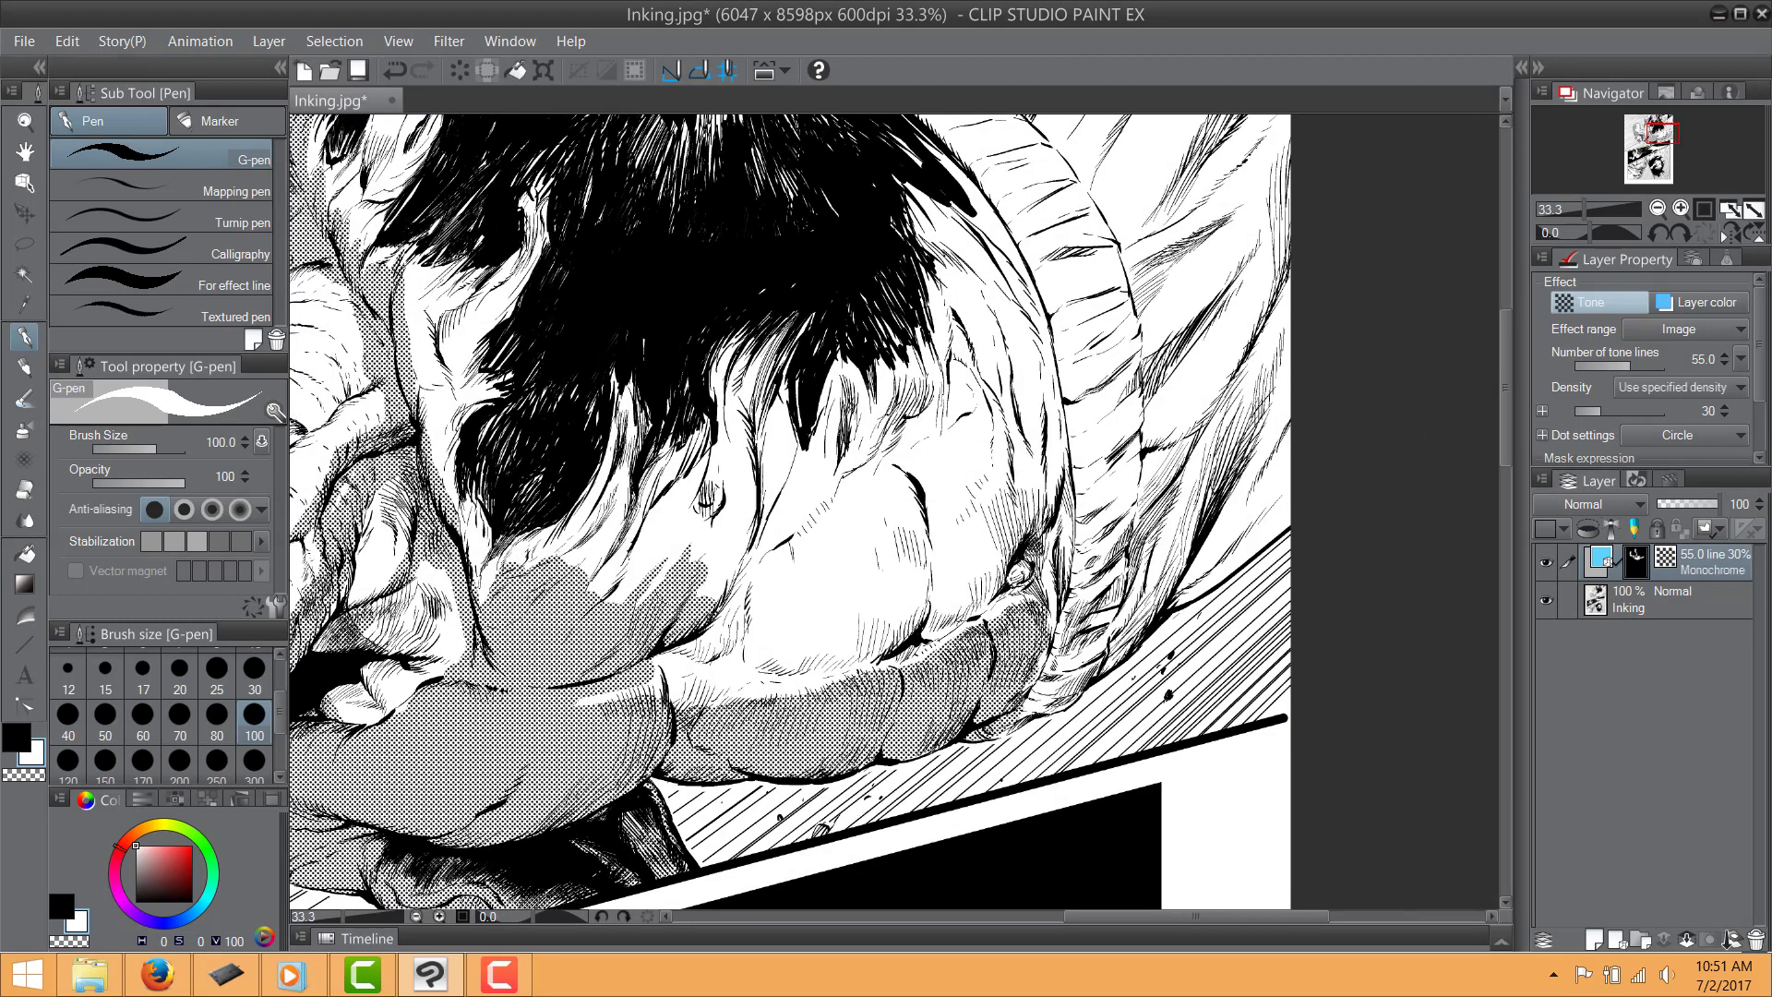
pyautogui.moveTo(739, 505)
pyautogui.mouseDown()
pyautogui.moveTo(694, 642)
pyautogui.moveTo(775, 554)
pyautogui.moveTo(853, 545)
pyautogui.moveTo(679, 688)
pyautogui.mouseUp()
pyautogui.moveTo(745, 617); pyautogui.dragTo(576, 719)
# Raise the brush size to 200 and fill the rounded flank and the bottom of the ridged band with tone
pyautogui.moveTo(582, 543); pyautogui.dragTo(520, 543)
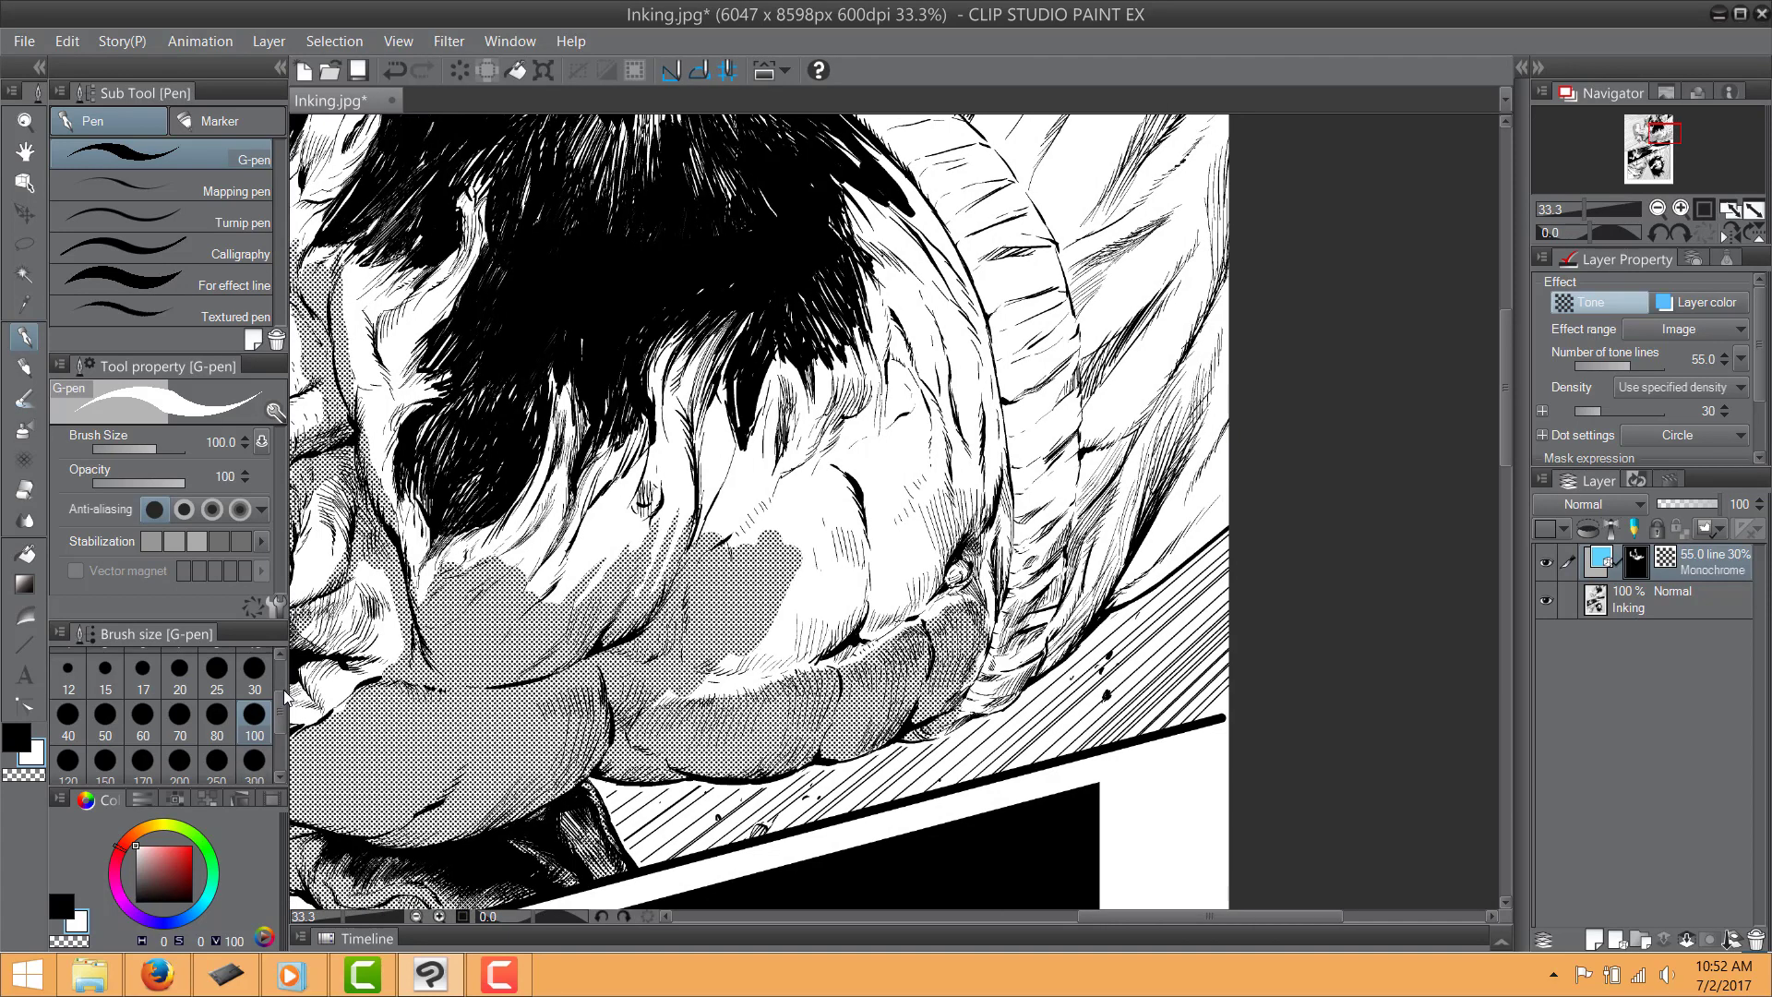
pyautogui.moveTo(286, 699); pyautogui.dragTo(269, 716)
pyautogui.click(179, 738)
pyautogui.moveTo(664, 698)
pyautogui.mouseDown()
pyautogui.moveTo(877, 572)
pyautogui.moveTo(978, 581)
pyautogui.moveTo(959, 702)
pyautogui.moveTo(1093, 552)
pyautogui.moveTo(1025, 531)
pyautogui.mouseUp()
pyautogui.moveTo(963, 550); pyautogui.dragTo(900, 622)
pyautogui.moveTo(881, 591)
pyautogui.mouseDown()
pyautogui.moveTo(717, 599)
pyautogui.moveTo(655, 563)
pyautogui.moveTo(670, 565)
pyautogui.mouseUp()
pyautogui.moveTo(672, 611); pyautogui.dragTo(600, 716)
pyautogui.moveTo(618, 698)
pyautogui.mouseDown()
pyautogui.moveTo(661, 655)
pyautogui.moveTo(706, 666)
pyautogui.moveTo(734, 623)
pyautogui.moveTo(801, 588)
pyautogui.mouseUp()
pyautogui.moveTo(807, 517)
pyautogui.mouseDown()
pyautogui.moveTo(812, 687)
pyautogui.moveTo(863, 706)
pyautogui.moveTo(849, 517)
pyautogui.moveTo(794, 351)
pyautogui.moveTo(752, 305)
pyautogui.moveTo(863, 540)
pyautogui.moveTo(756, 387)
pyautogui.mouseUp()
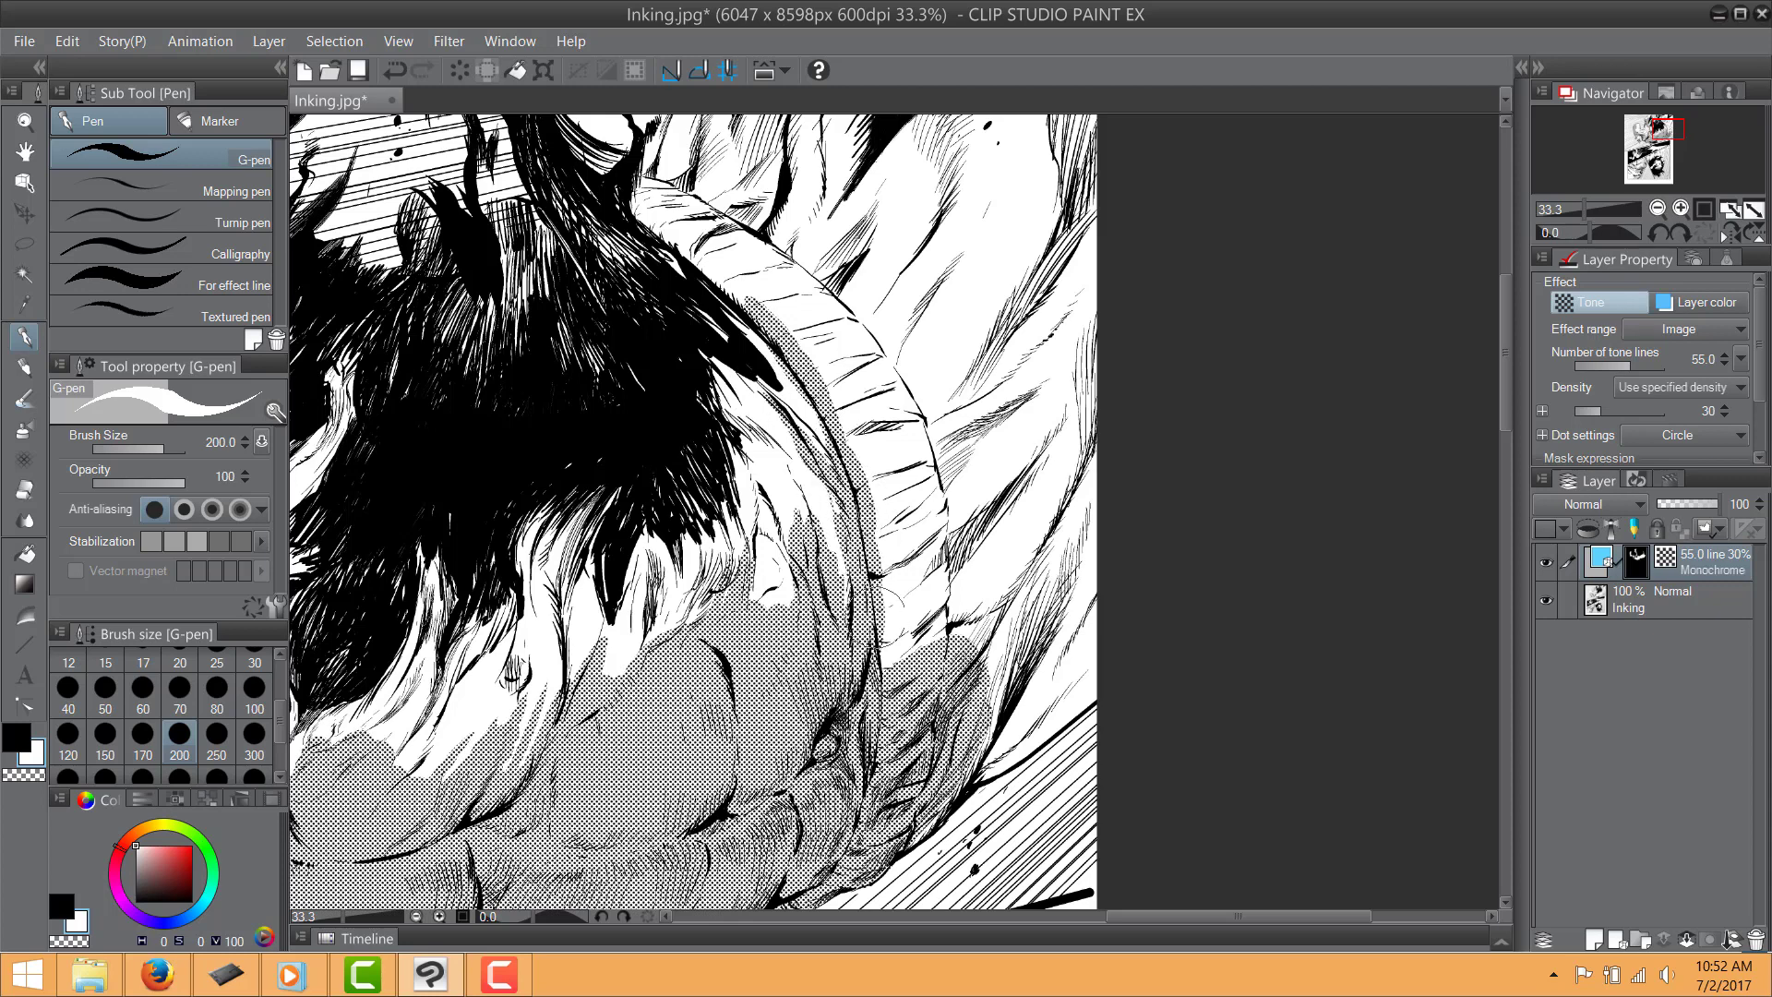
# Tone the lower part of the ridged band and the lower folds of the membrane behind the body
pyautogui.moveTo(874, 614)
pyautogui.mouseDown()
pyautogui.moveTo(852, 606)
pyautogui.moveTo(890, 582)
pyautogui.moveTo(900, 620)
pyautogui.moveTo(756, 710)
pyautogui.mouseUp()
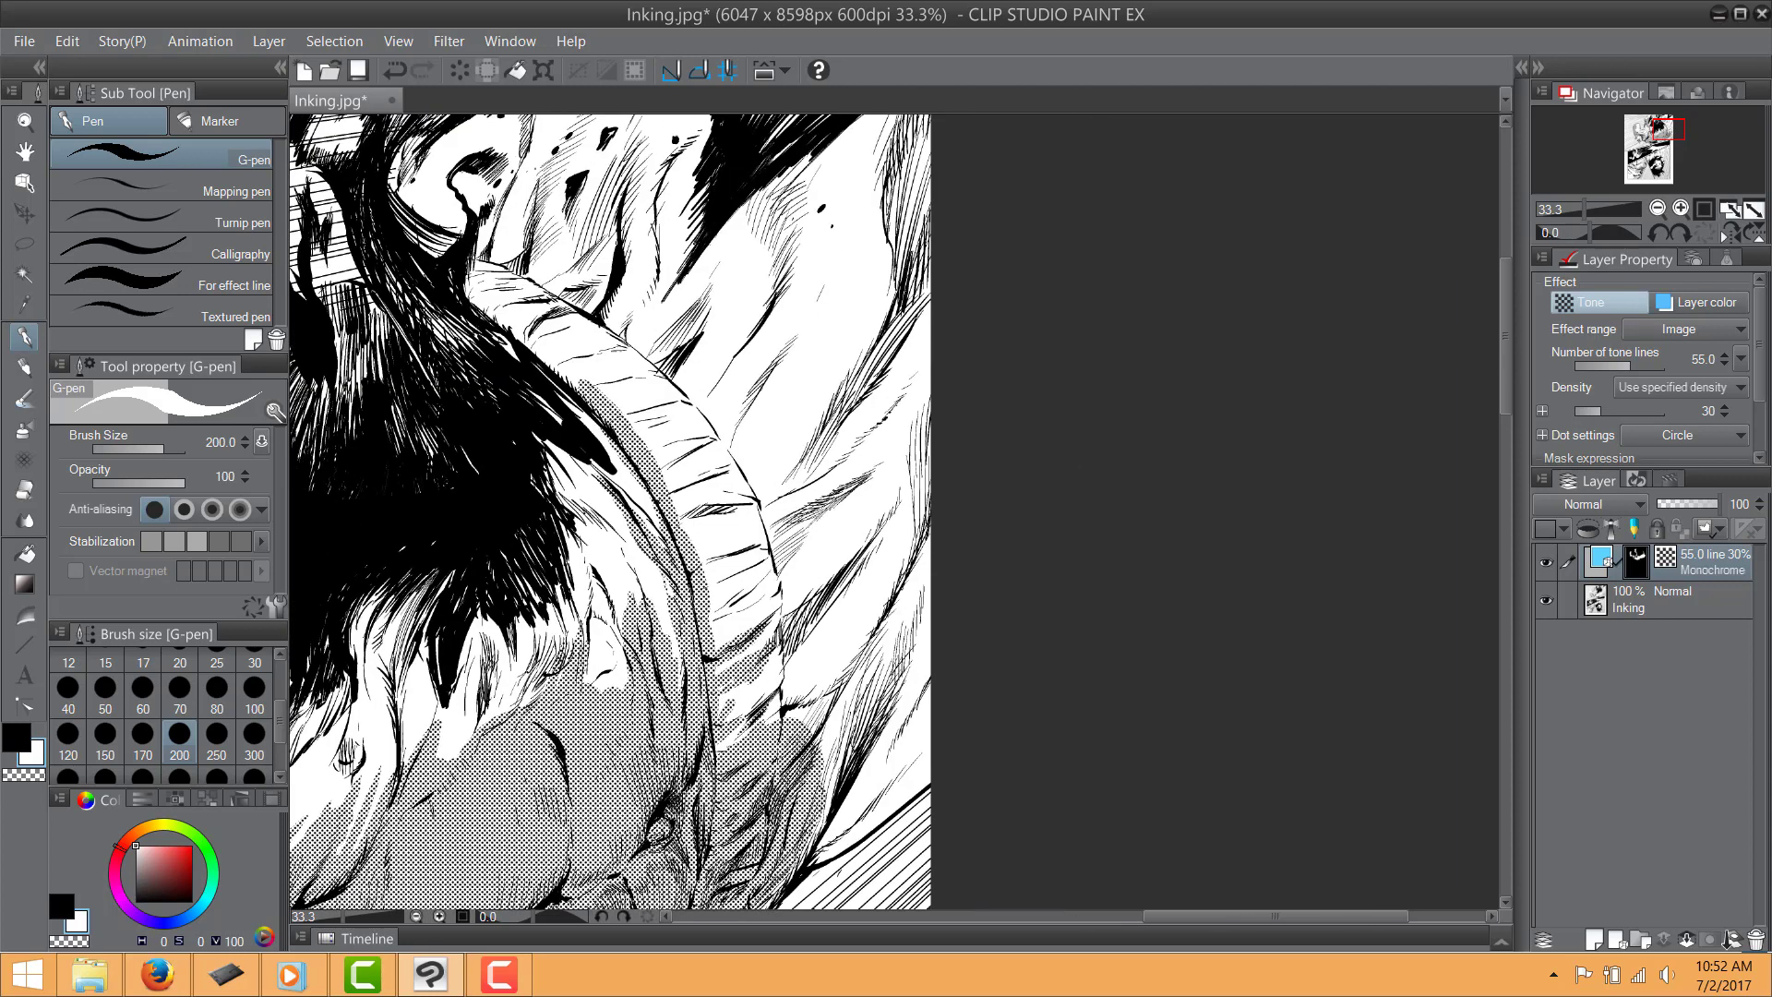
pyautogui.moveTo(826, 646); pyautogui.dragTo(819, 627)
pyautogui.moveTo(783, 684)
pyautogui.mouseDown()
pyautogui.moveTo(881, 540)
pyautogui.moveTo(886, 573)
pyautogui.moveTo(795, 720)
pyautogui.mouseUp()
pyautogui.moveTo(818, 628); pyautogui.dragTo(837, 544)
pyautogui.moveTo(841, 620)
pyautogui.mouseDown()
pyautogui.moveTo(953, 411)
pyautogui.moveTo(949, 585)
pyautogui.moveTo(851, 712)
pyautogui.moveTo(923, 678)
pyautogui.mouseUp()
pyautogui.moveTo(866, 613); pyautogui.dragTo(862, 677)
pyautogui.moveTo(785, 623)
pyautogui.mouseDown()
pyautogui.moveTo(759, 594)
pyautogui.moveTo(814, 541)
pyautogui.moveTo(741, 586)
pyautogui.moveTo(858, 469)
pyautogui.mouseUp()
pyautogui.moveTo(858, 469)
pyautogui.mouseDown()
pyautogui.moveTo(750, 602)
pyautogui.moveTo(869, 480)
pyautogui.mouseUp()
pyautogui.moveTo(870, 479); pyautogui.dragTo(754, 610)
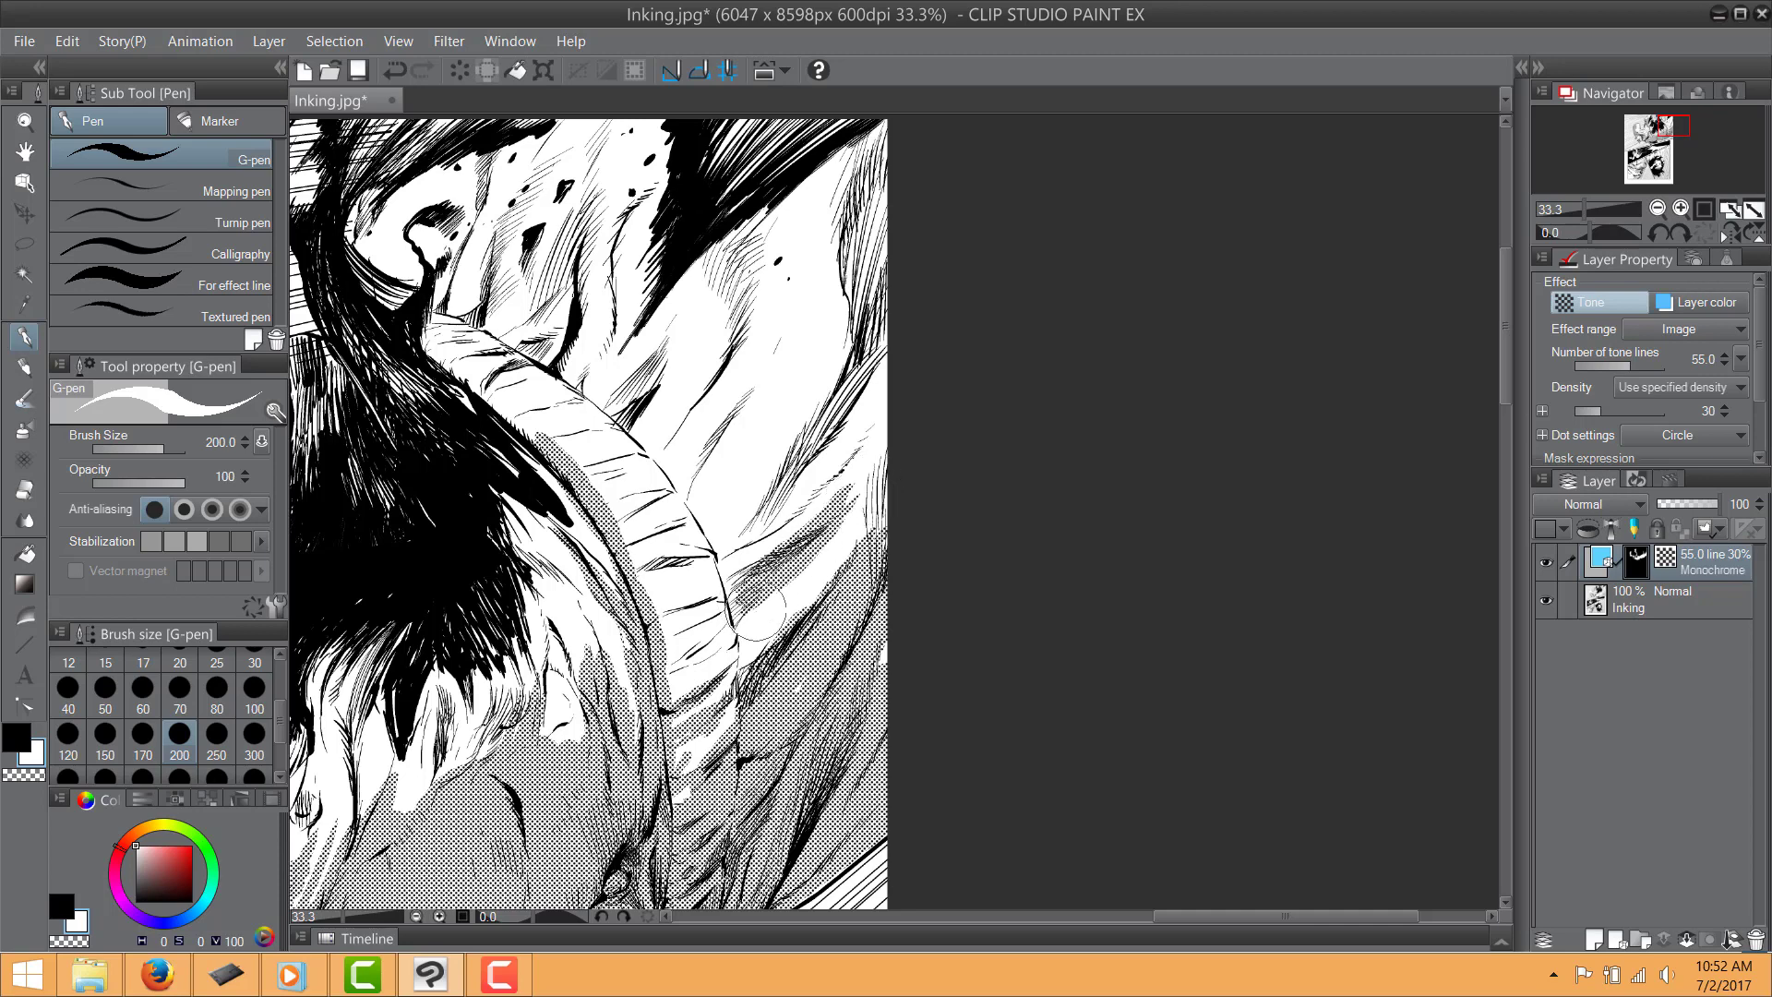
# Continue the tone up the membrane's folds and shade its creases beside the upper ridged band
pyautogui.moveTo(761, 527); pyautogui.dragTo(869, 358)
pyautogui.moveTo(671, 399)
pyautogui.mouseDown()
pyautogui.moveTo(665, 568)
pyautogui.moveTo(819, 282)
pyautogui.moveTo(696, 548)
pyautogui.moveTo(742, 517)
pyautogui.mouseUp()
pyautogui.moveTo(602, 483); pyautogui.dragTo(633, 373)
pyautogui.moveTo(566, 435)
pyautogui.mouseDown()
pyautogui.moveTo(594, 451)
pyautogui.moveTo(627, 416)
pyautogui.mouseUp()
pyautogui.moveTo(629, 484); pyautogui.dragTo(619, 473)
# Examine the tone coverage across the monster's body, arms and head
pyautogui.scroll(-1, 756, 517)
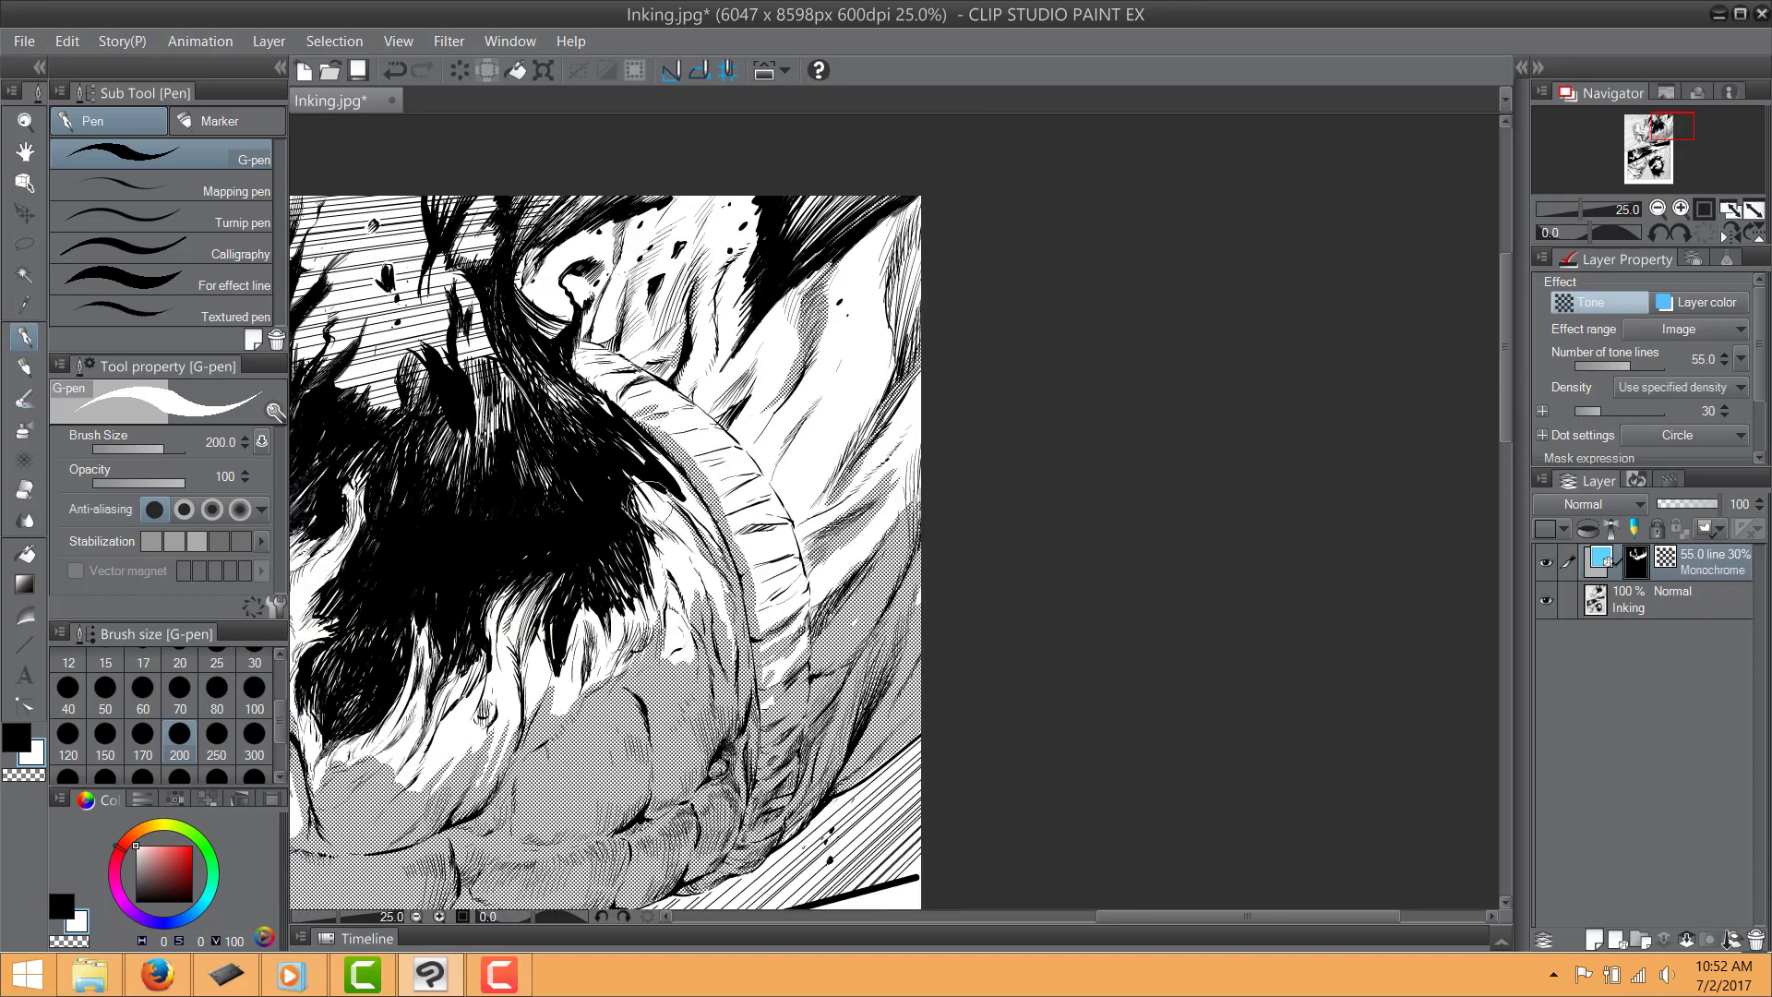
pyautogui.moveTo(634, 659); pyautogui.dragTo(782, 484)
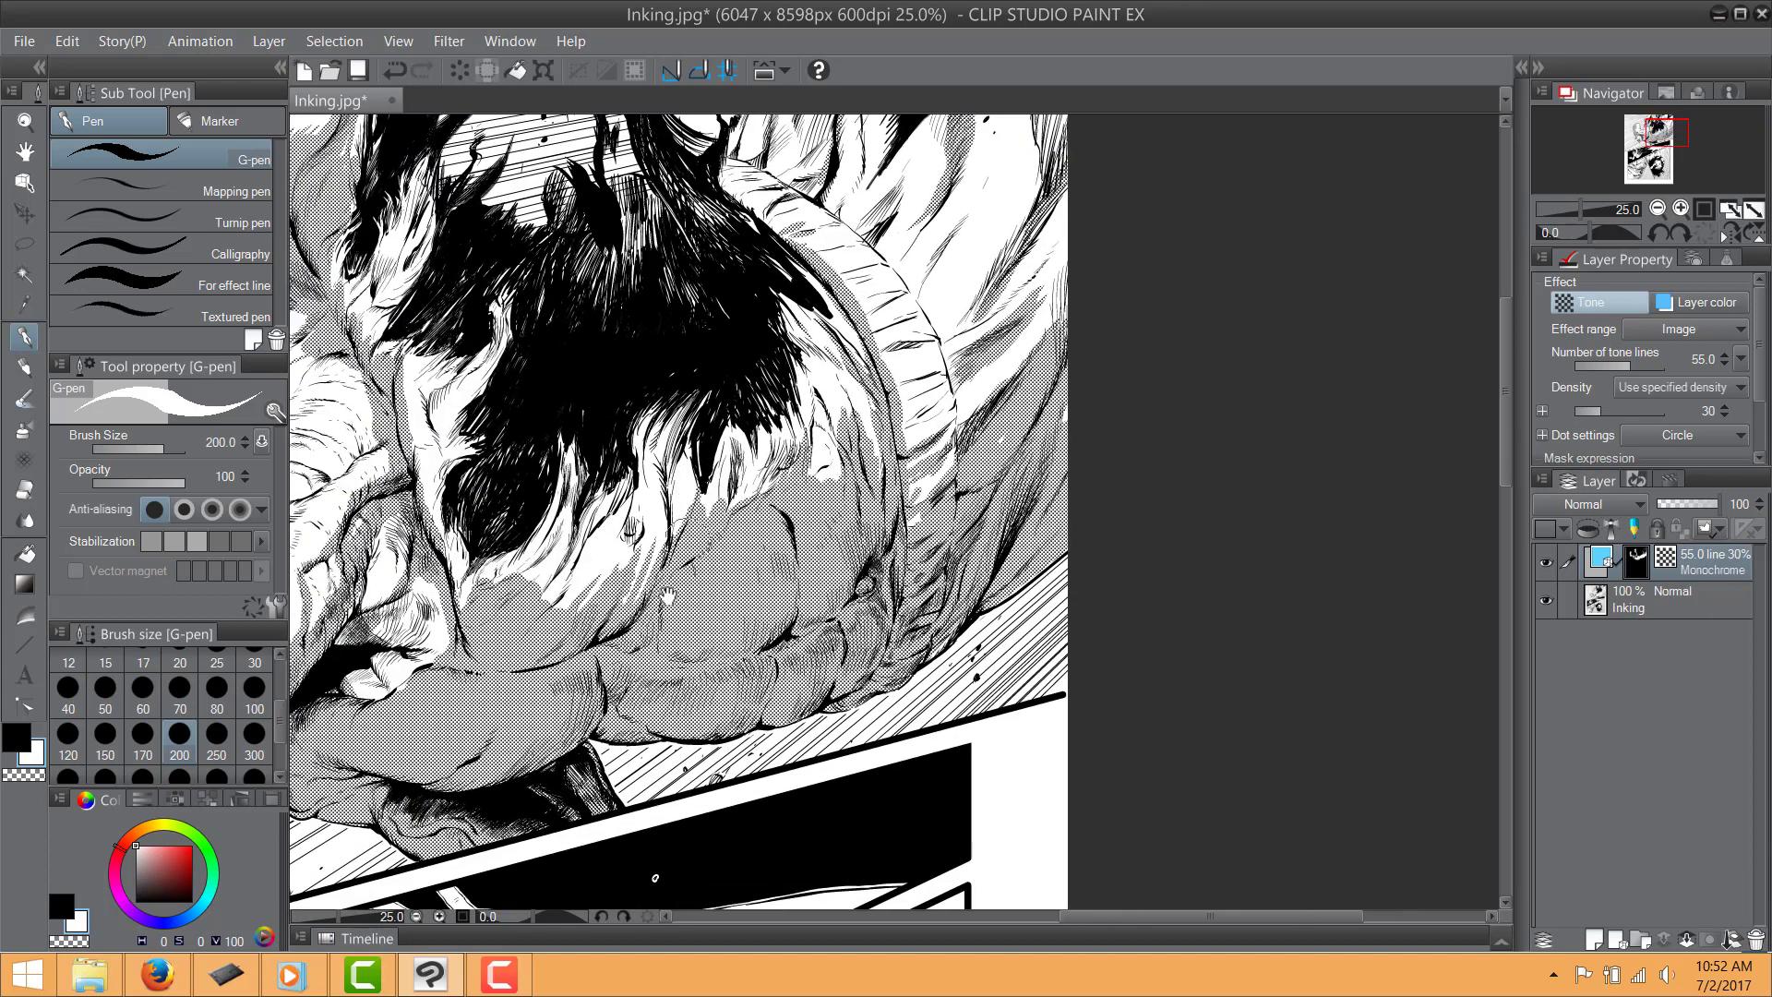
pyautogui.moveTo(666, 597); pyautogui.dragTo(849, 502)
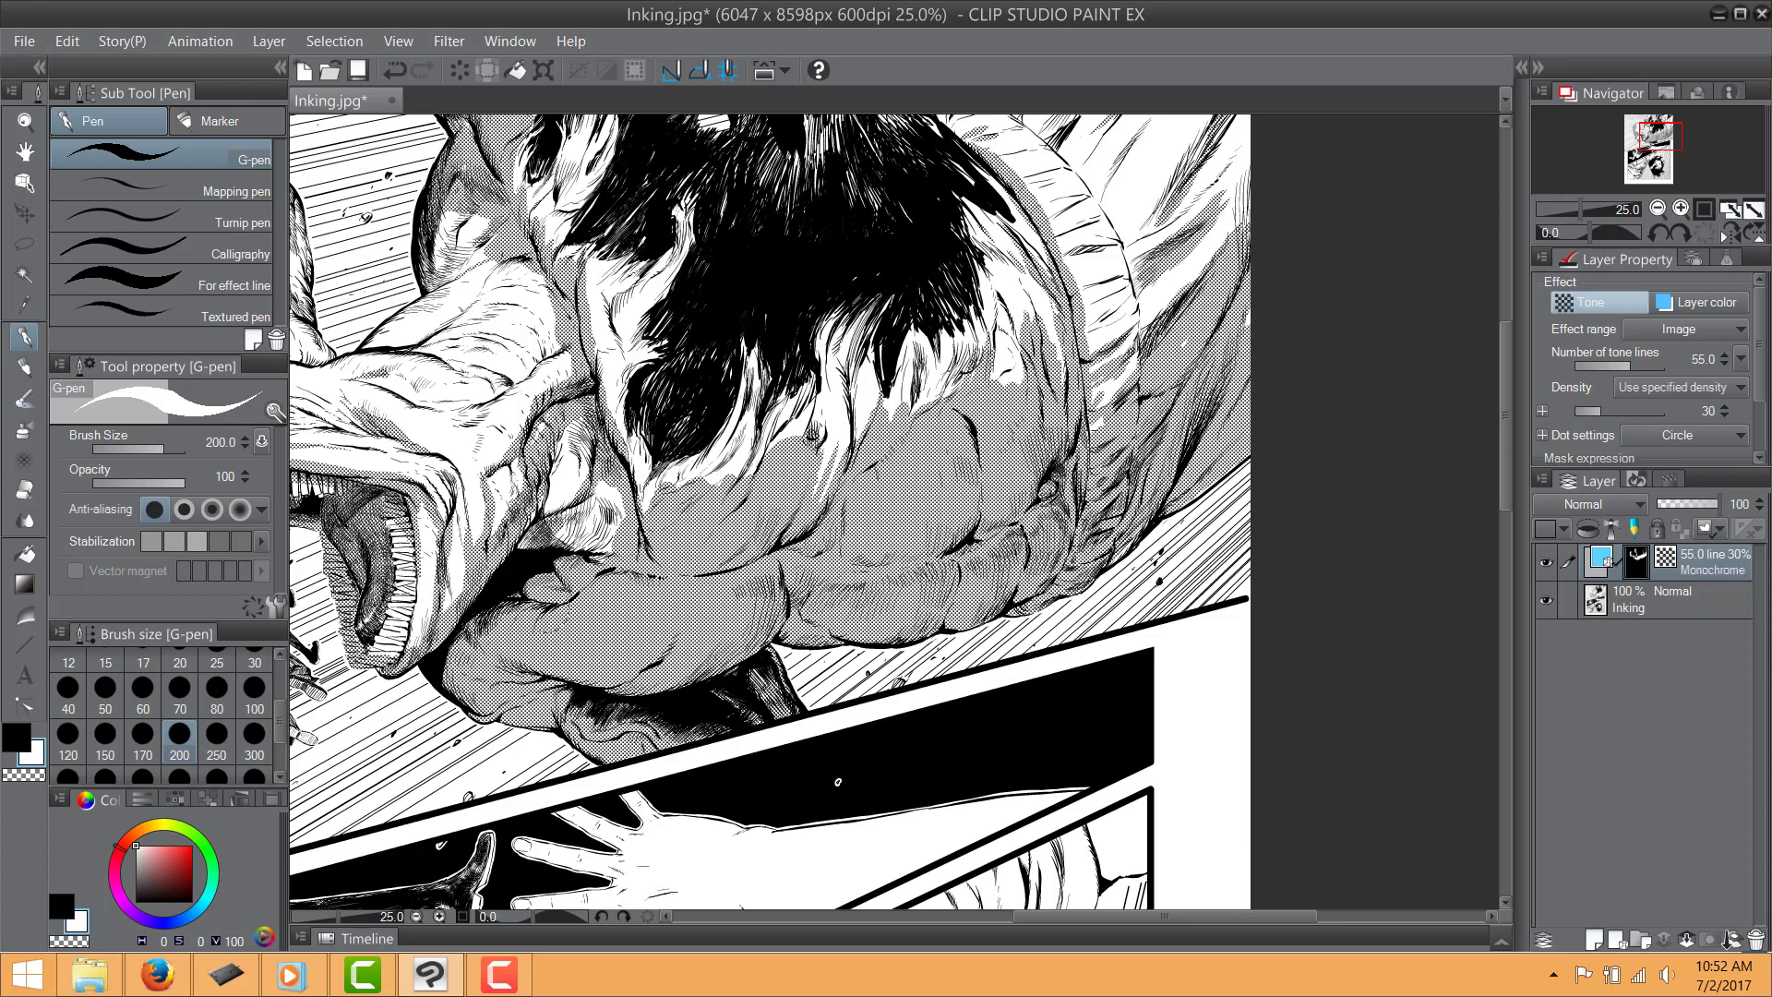
pyautogui.moveTo(565, 559)
pyautogui.mouseDown()
pyautogui.moveTo(618, 506)
pyautogui.moveTo(712, 635)
pyautogui.mouseUp()
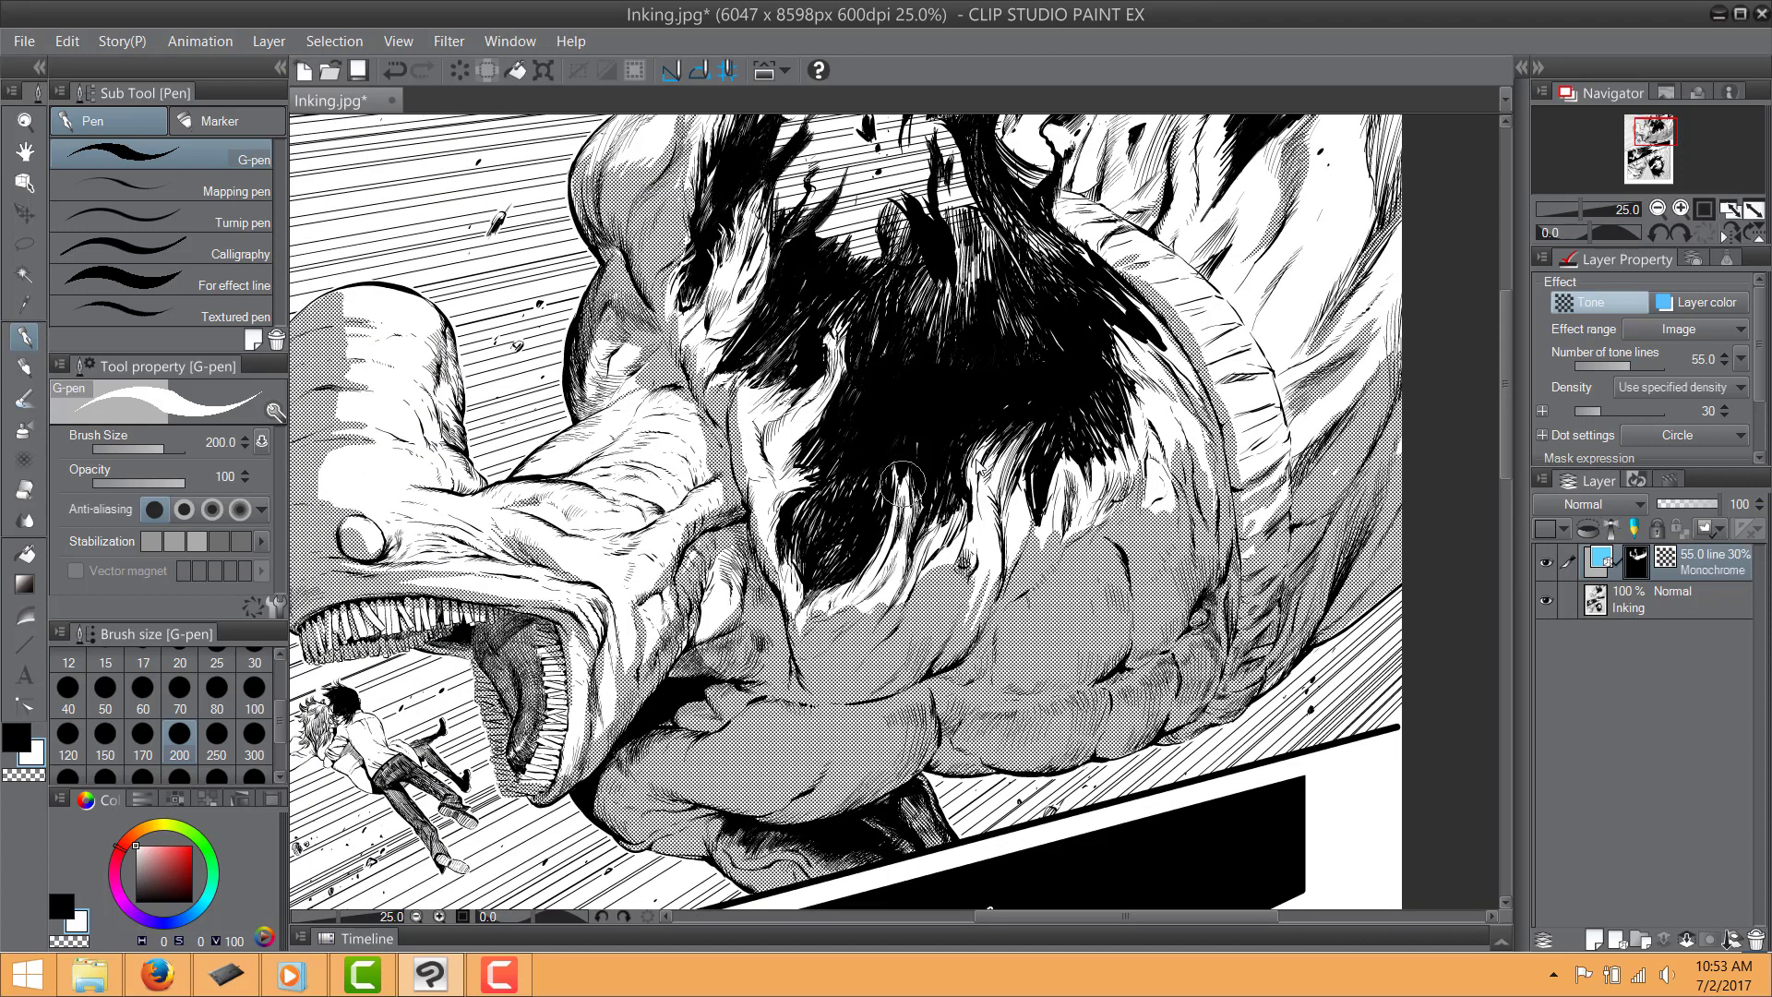
pyautogui.scroll(-2, 903, 485)
pyautogui.moveTo(1047, 569); pyautogui.dragTo(996, 573)
pyautogui.scroll(2, 987, 573)
pyautogui.moveTo(744, 591); pyautogui.dragTo(1052, 645)
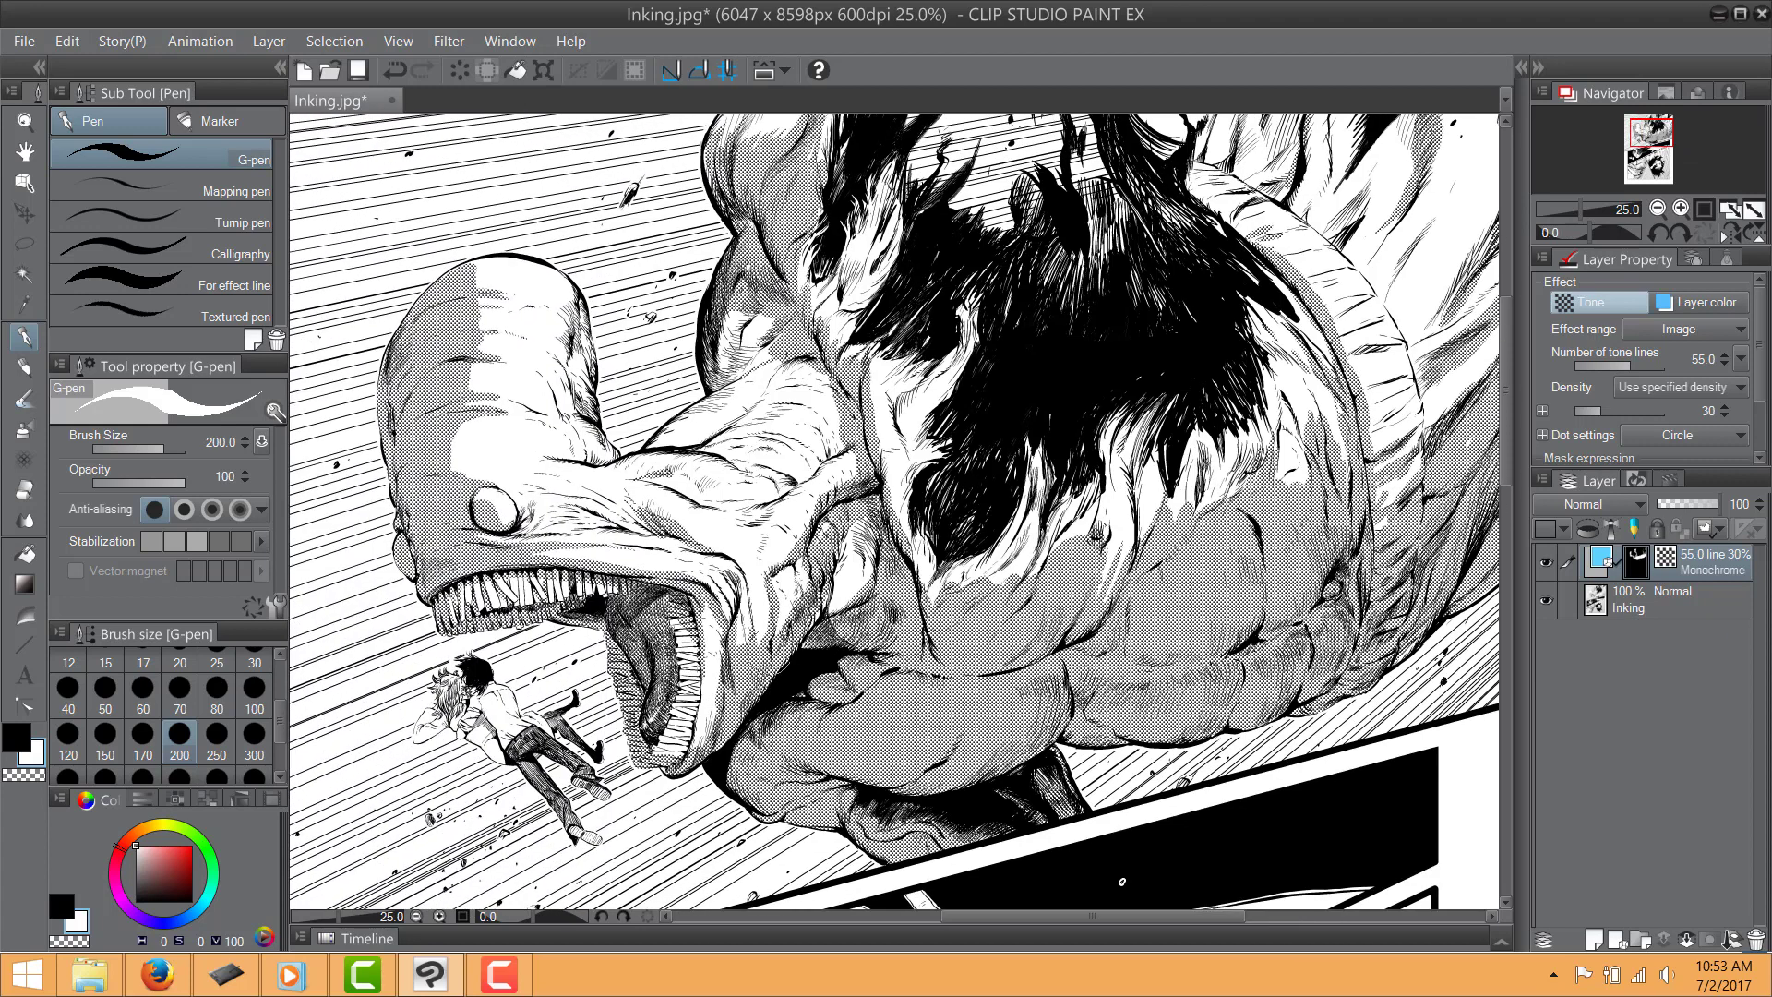
pyautogui.moveTo(801, 604); pyautogui.dragTo(737, 659)
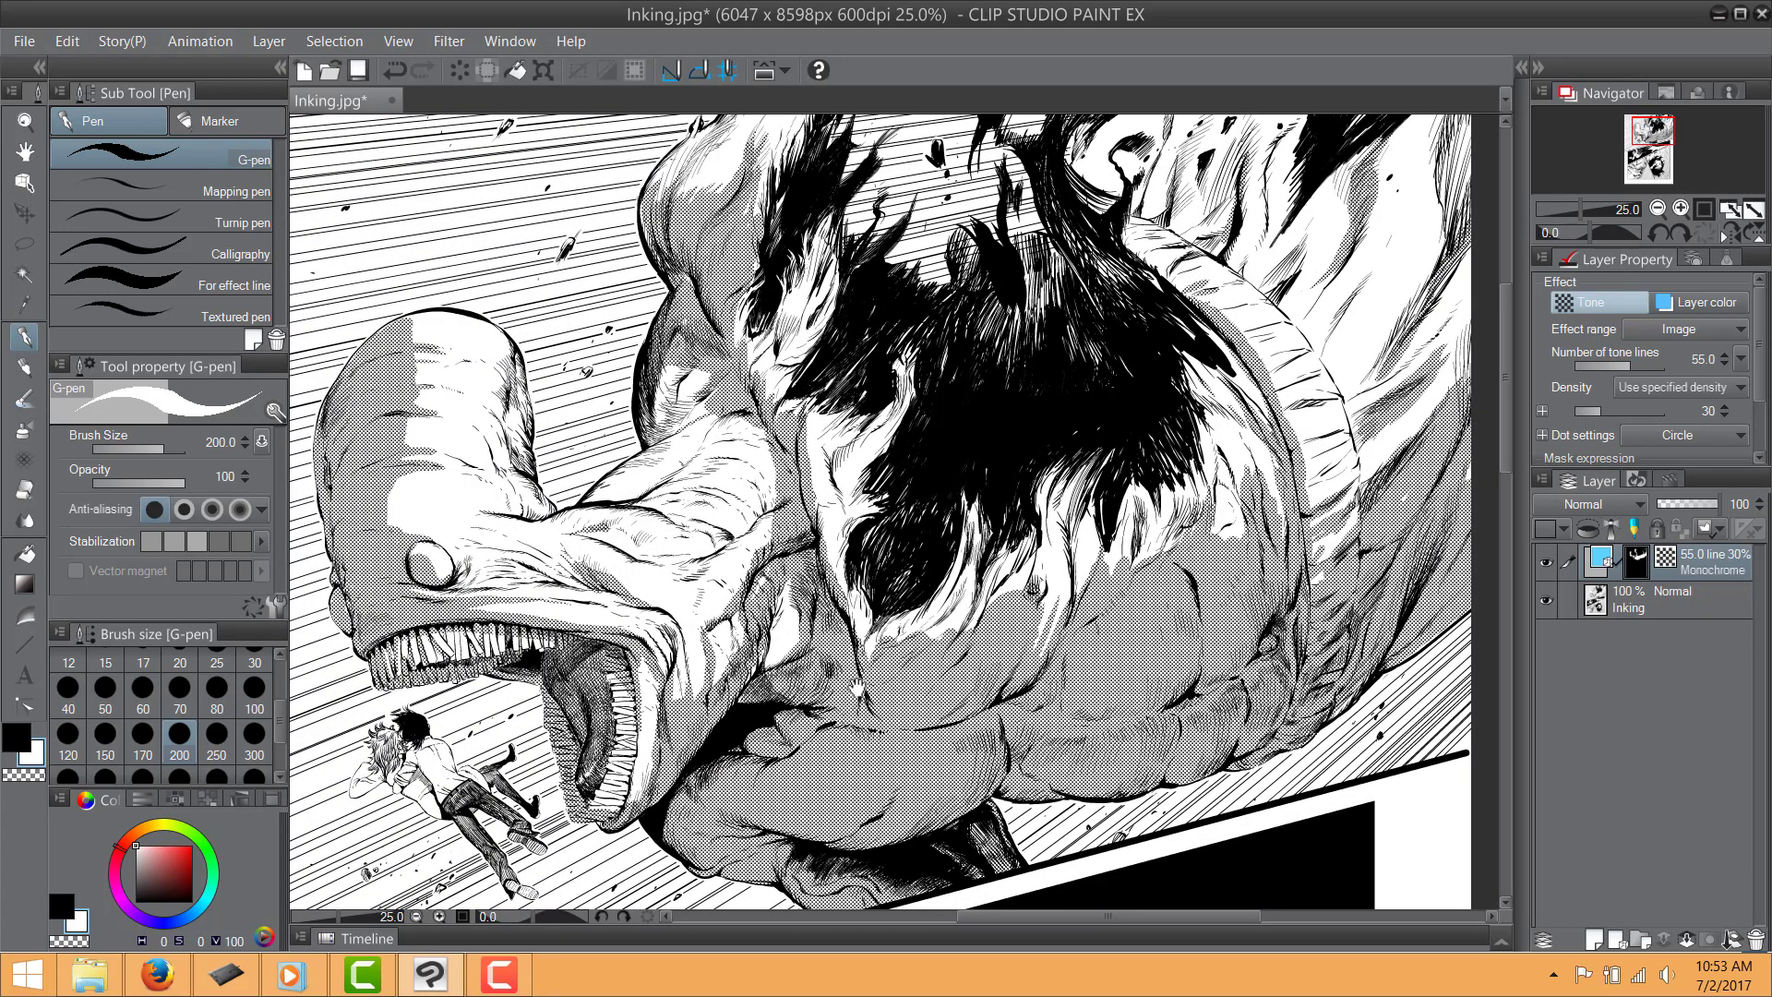
pyautogui.moveTo(857, 684); pyautogui.dragTo(616, 668)
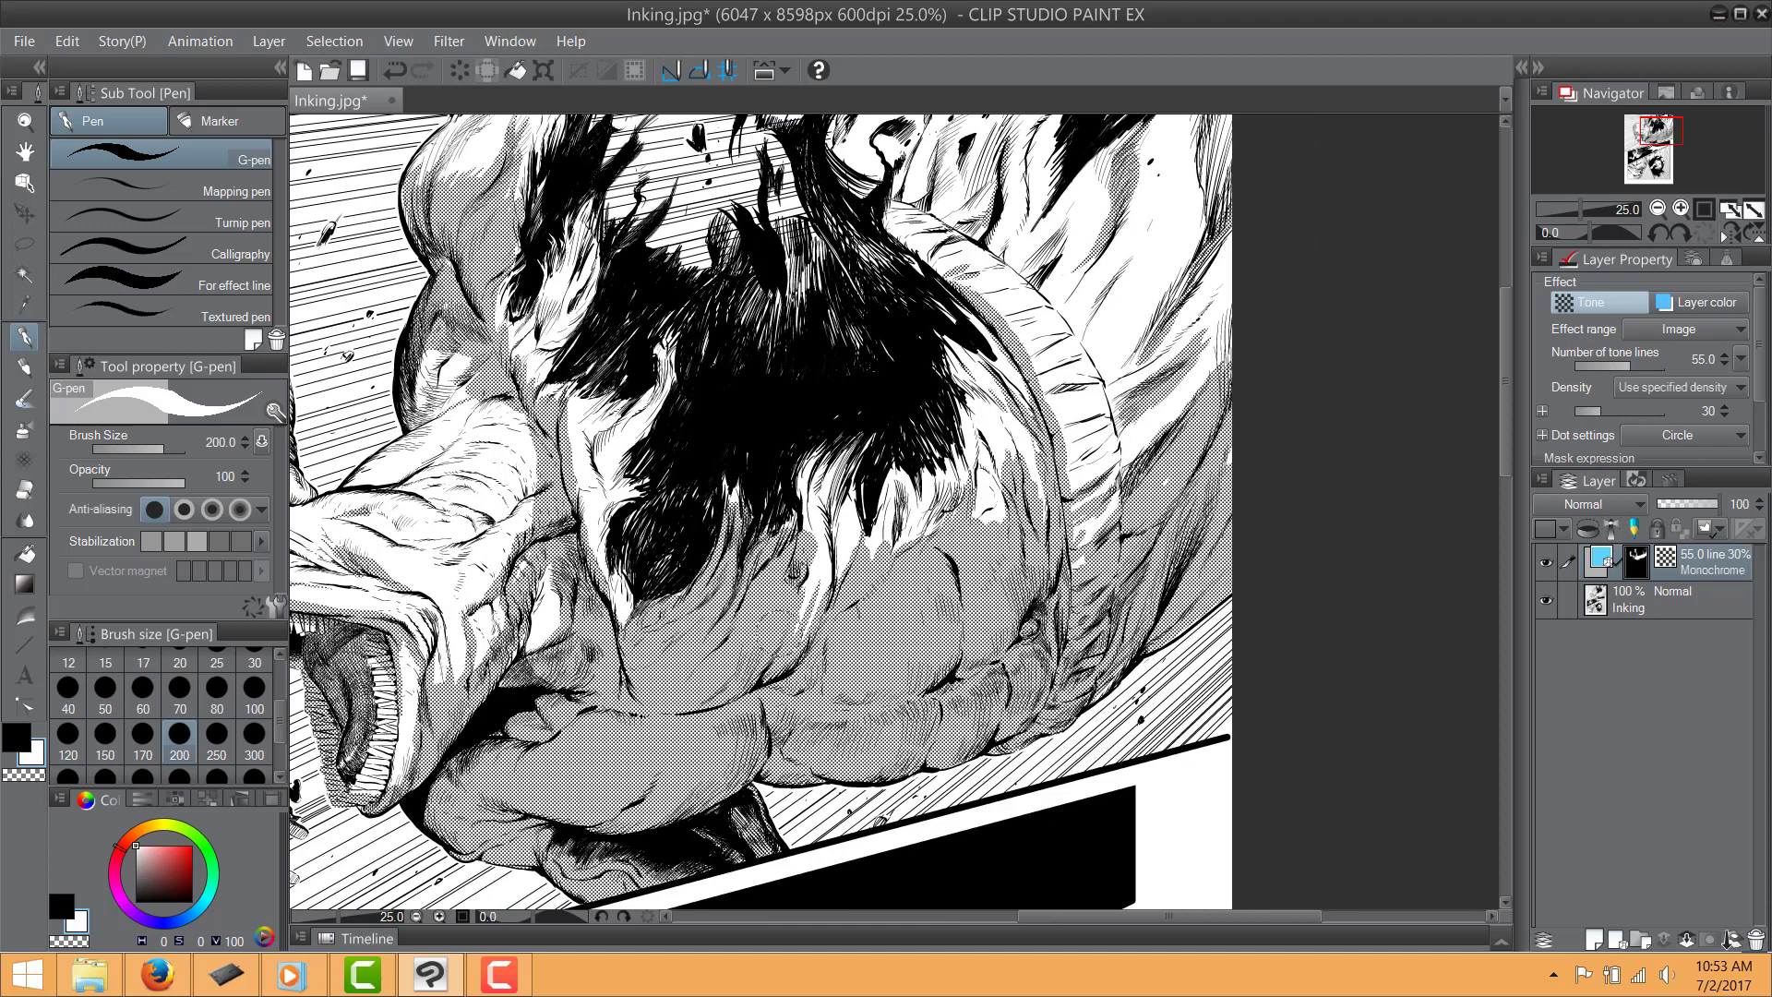
# Shade the white skin fringe under the black fur and extend the tone on the ridged band
pyautogui.moveTo(799, 570)
pyautogui.mouseDown()
pyautogui.moveTo(806, 639)
pyautogui.moveTo(758, 645)
pyautogui.mouseUp()
pyautogui.moveTo(742, 544)
pyautogui.mouseDown()
pyautogui.moveTo(771, 628)
pyautogui.moveTo(716, 585)
pyautogui.mouseUp()
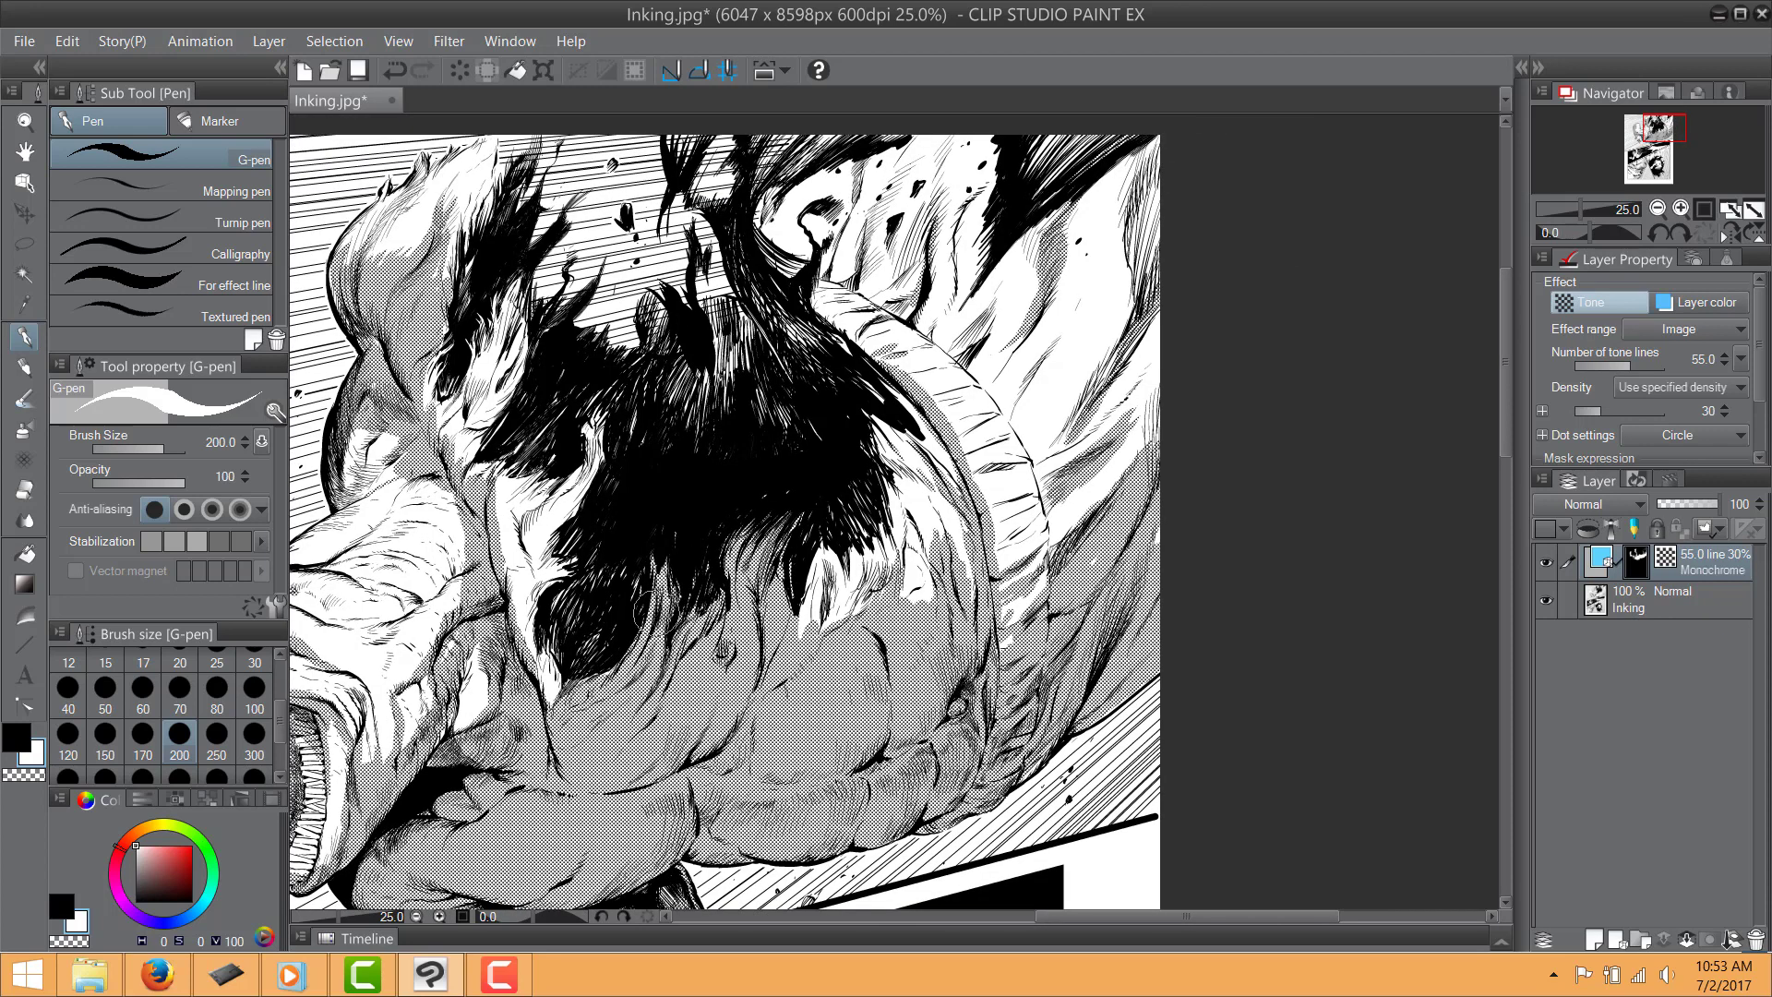
pyautogui.moveTo(796, 504); pyautogui.dragTo(721, 521)
pyautogui.moveTo(479, 680); pyautogui.dragTo(487, 727)
pyautogui.moveTo(471, 601); pyautogui.dragTo(494, 684)
pyautogui.moveTo(571, 582); pyautogui.dragTo(504, 607)
pyautogui.moveTo(676, 668)
pyautogui.mouseDown()
pyautogui.moveTo(684, 648)
pyautogui.moveTo(774, 632)
pyautogui.mouseUp()
pyautogui.moveTo(865, 590); pyautogui.dragTo(886, 643)
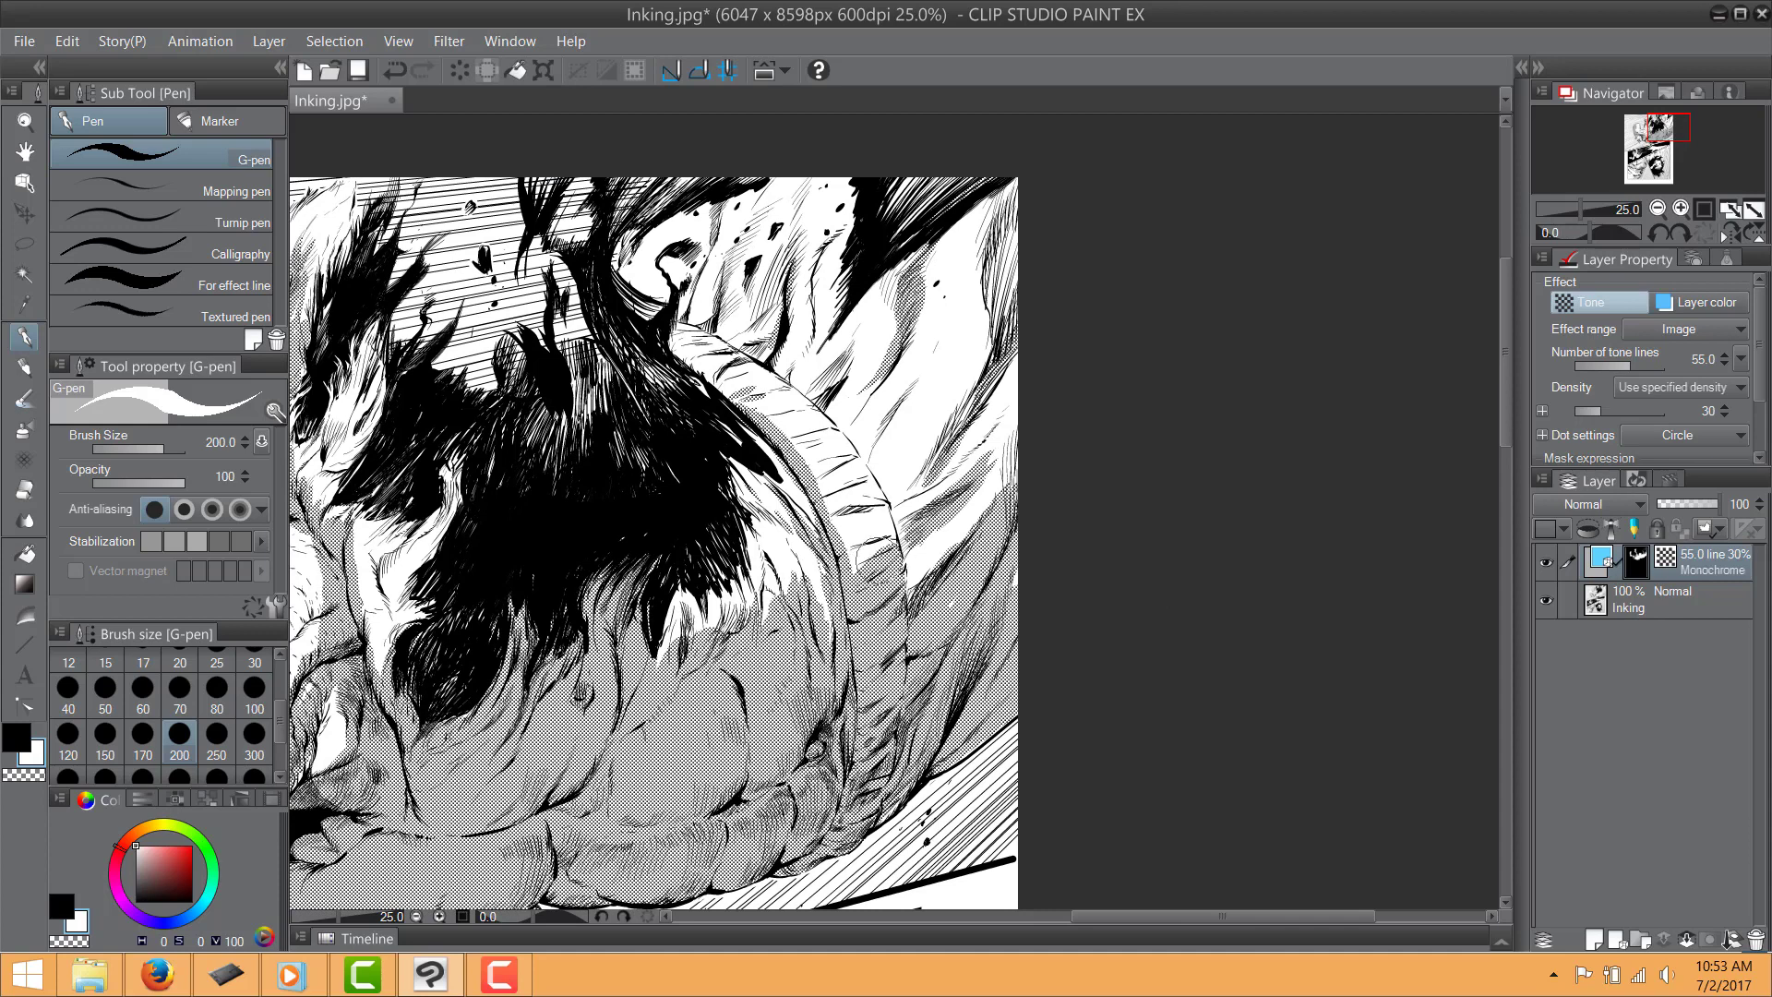
# Touch up the tone on the membrane folds near the edge of the page
pyautogui.moveTo(898, 488)
pyautogui.mouseDown()
pyautogui.moveTo(826, 570)
pyautogui.moveTo(951, 464)
pyautogui.mouseUp()
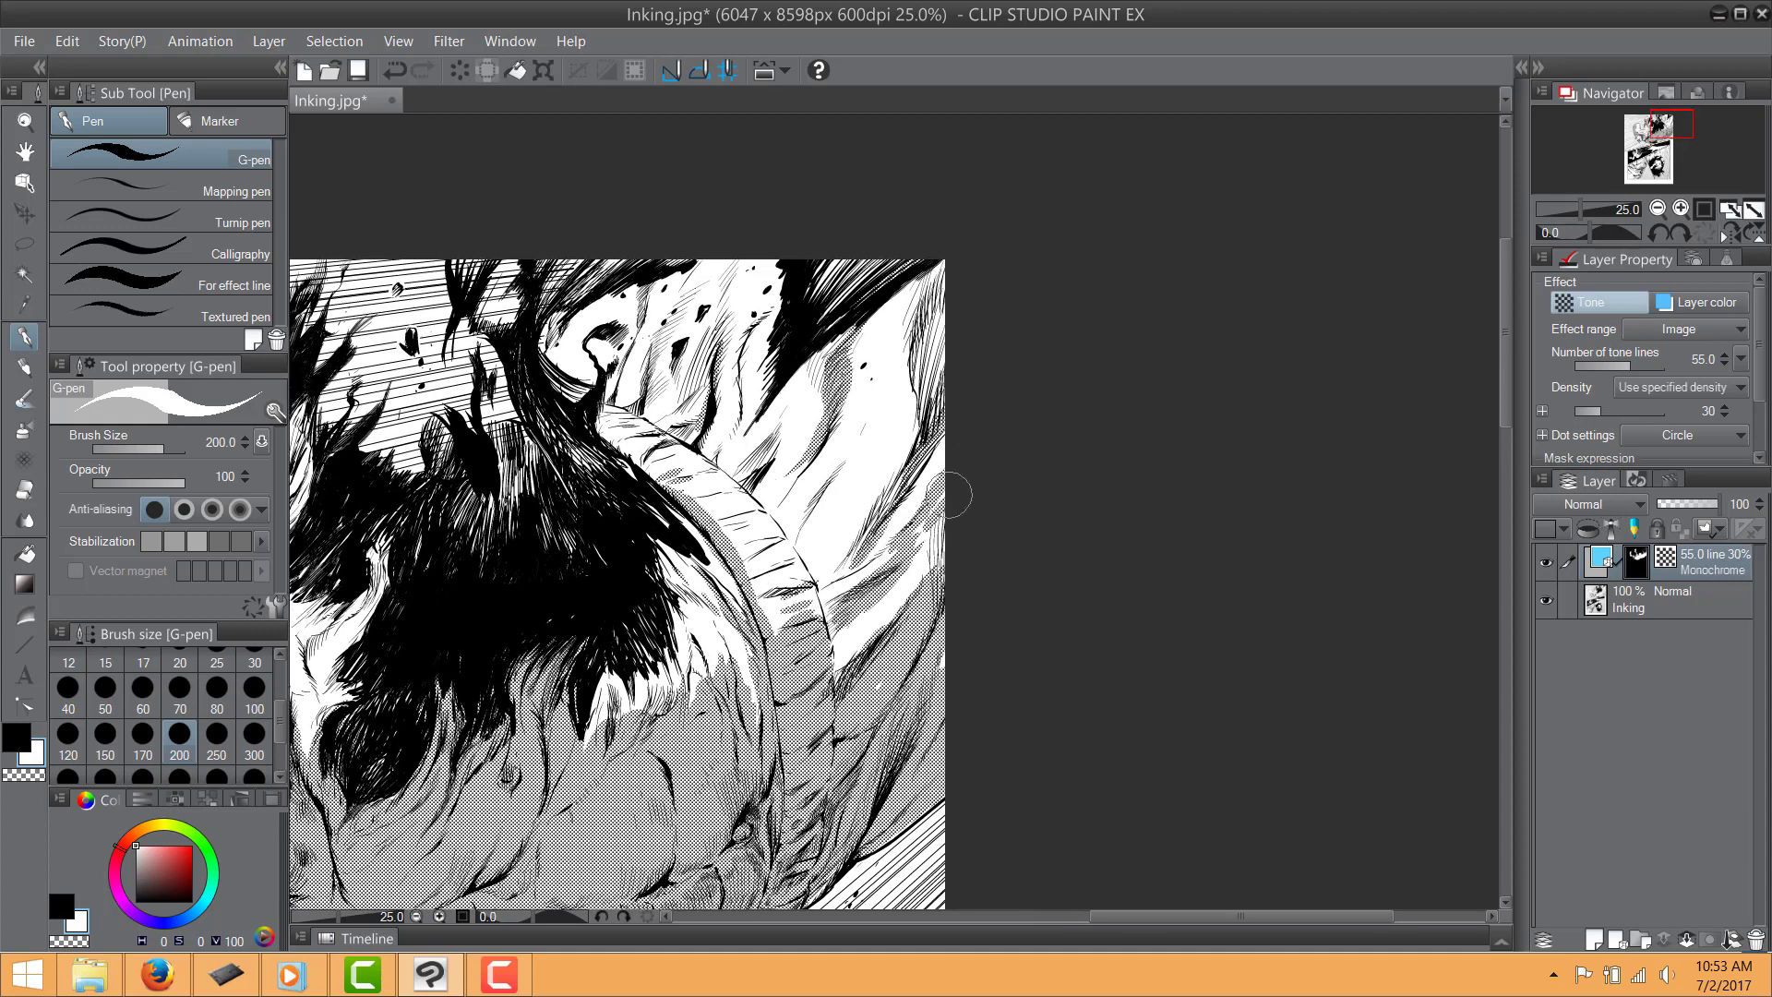
pyautogui.scroll(-3, 806, 522)
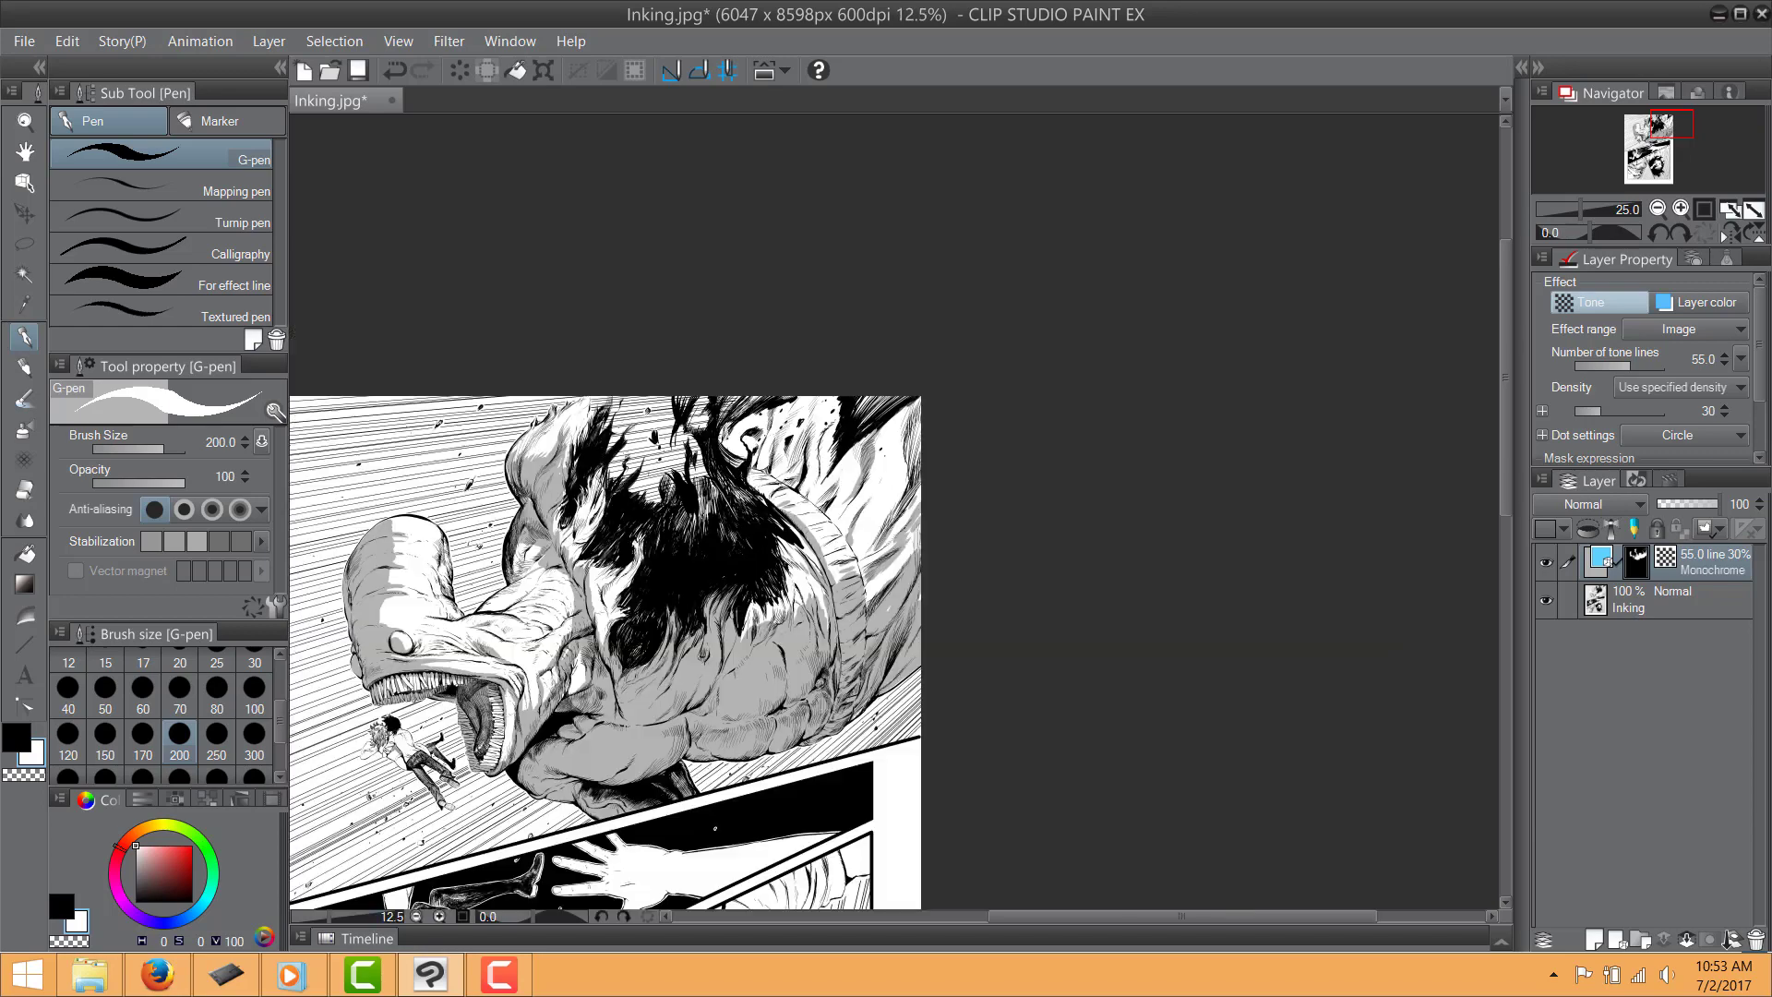
pyautogui.moveTo(924, 532); pyautogui.dragTo(986, 502)
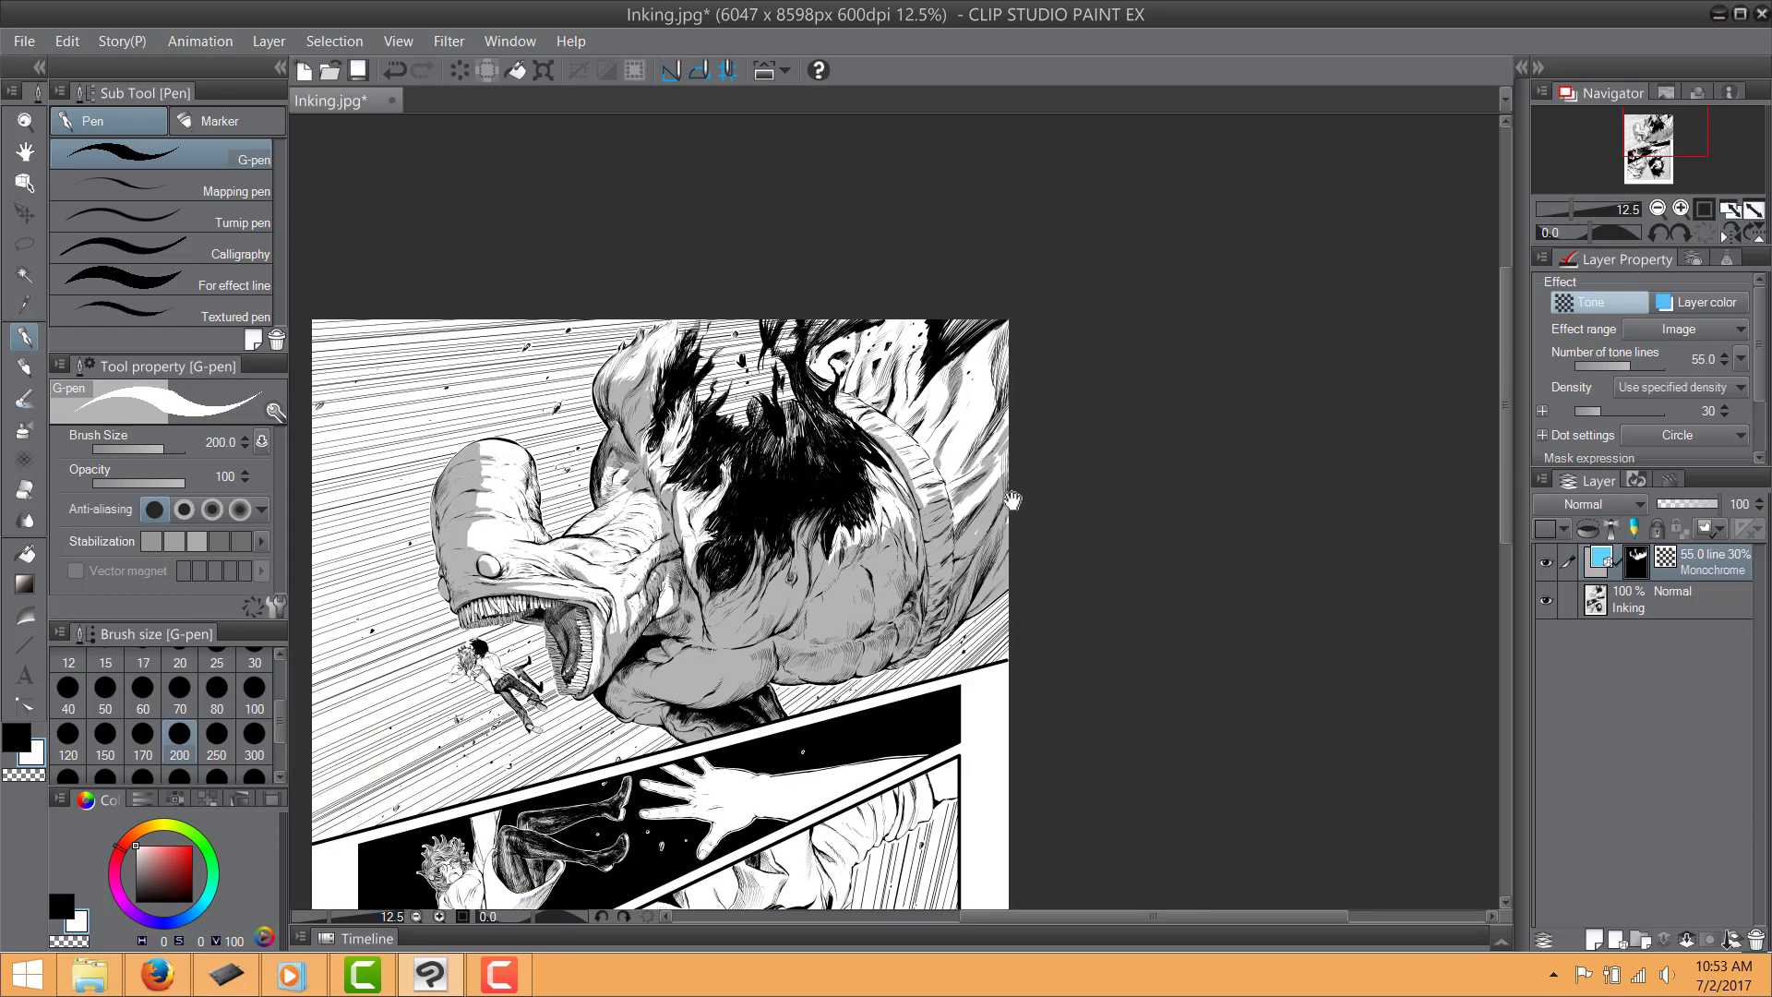
pyautogui.scroll(4, 1012, 501)
pyautogui.moveTo(834, 767); pyautogui.dragTo(958, 596)
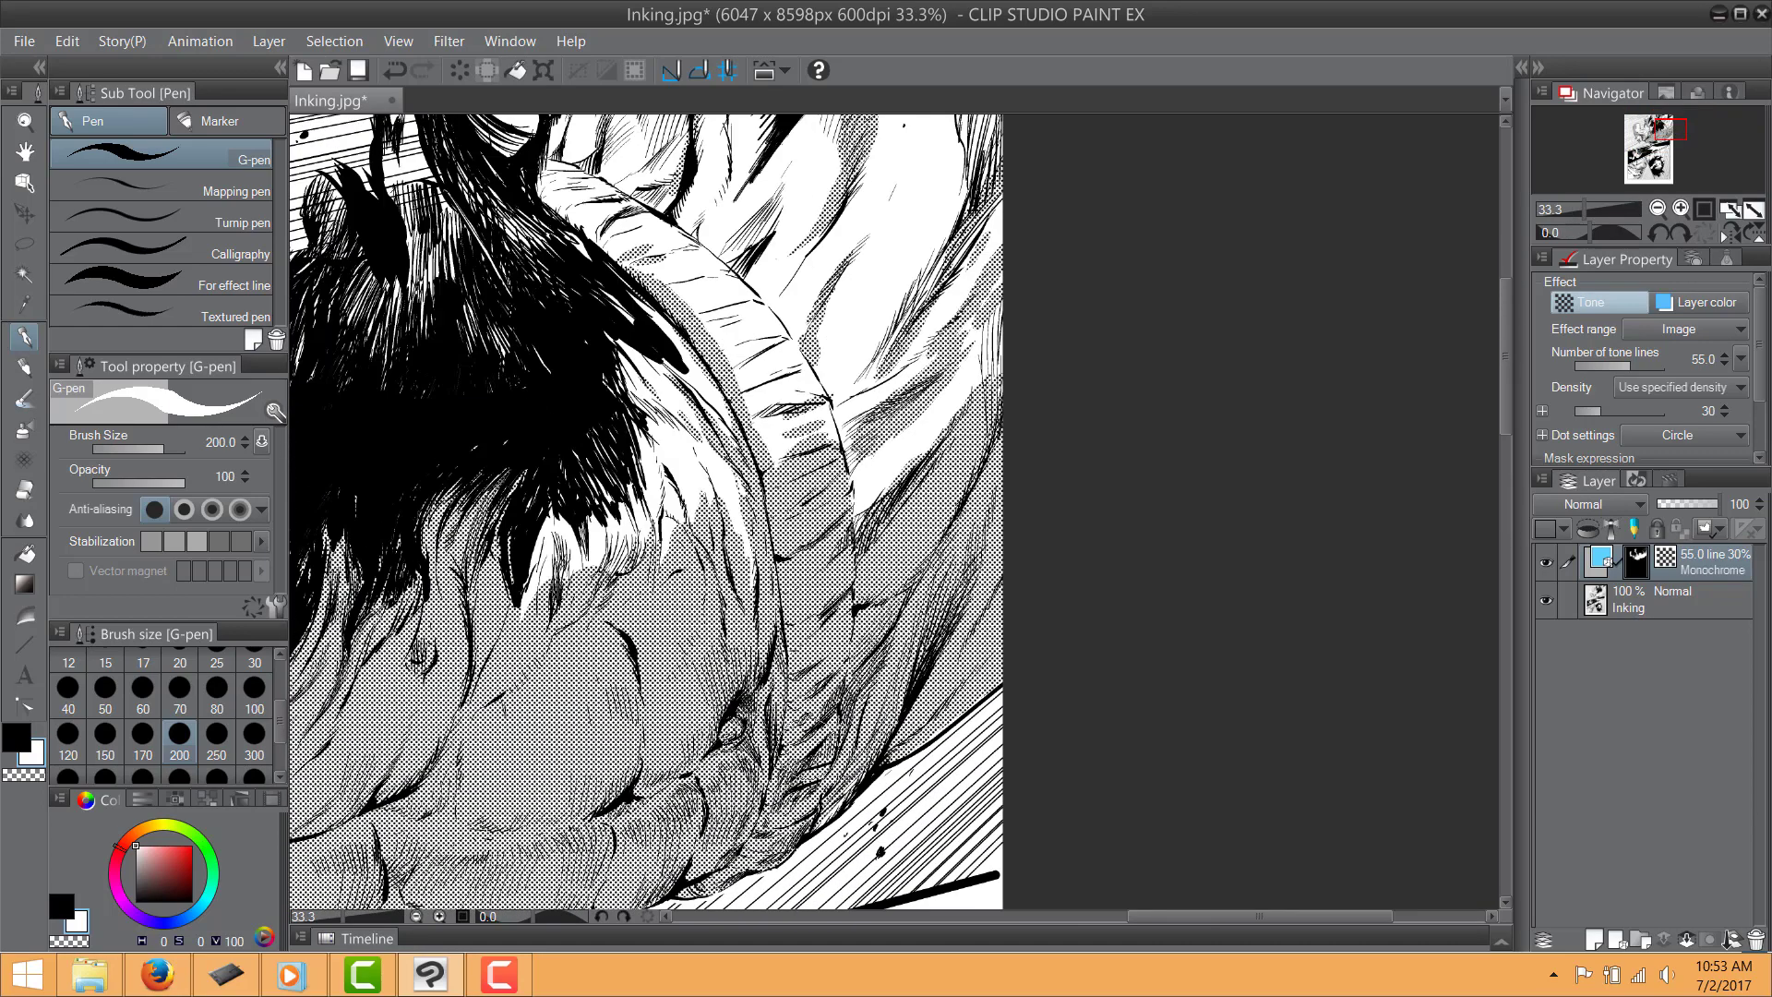
# Reduce the brush size to 50 and tone the light-haired figure's hair and the adjoining part of the other figure's shirt
pyautogui.moveTo(730, 734); pyautogui.dragTo(835, 834)
pyautogui.moveTo(738, 623); pyautogui.dragTo(714, 771)
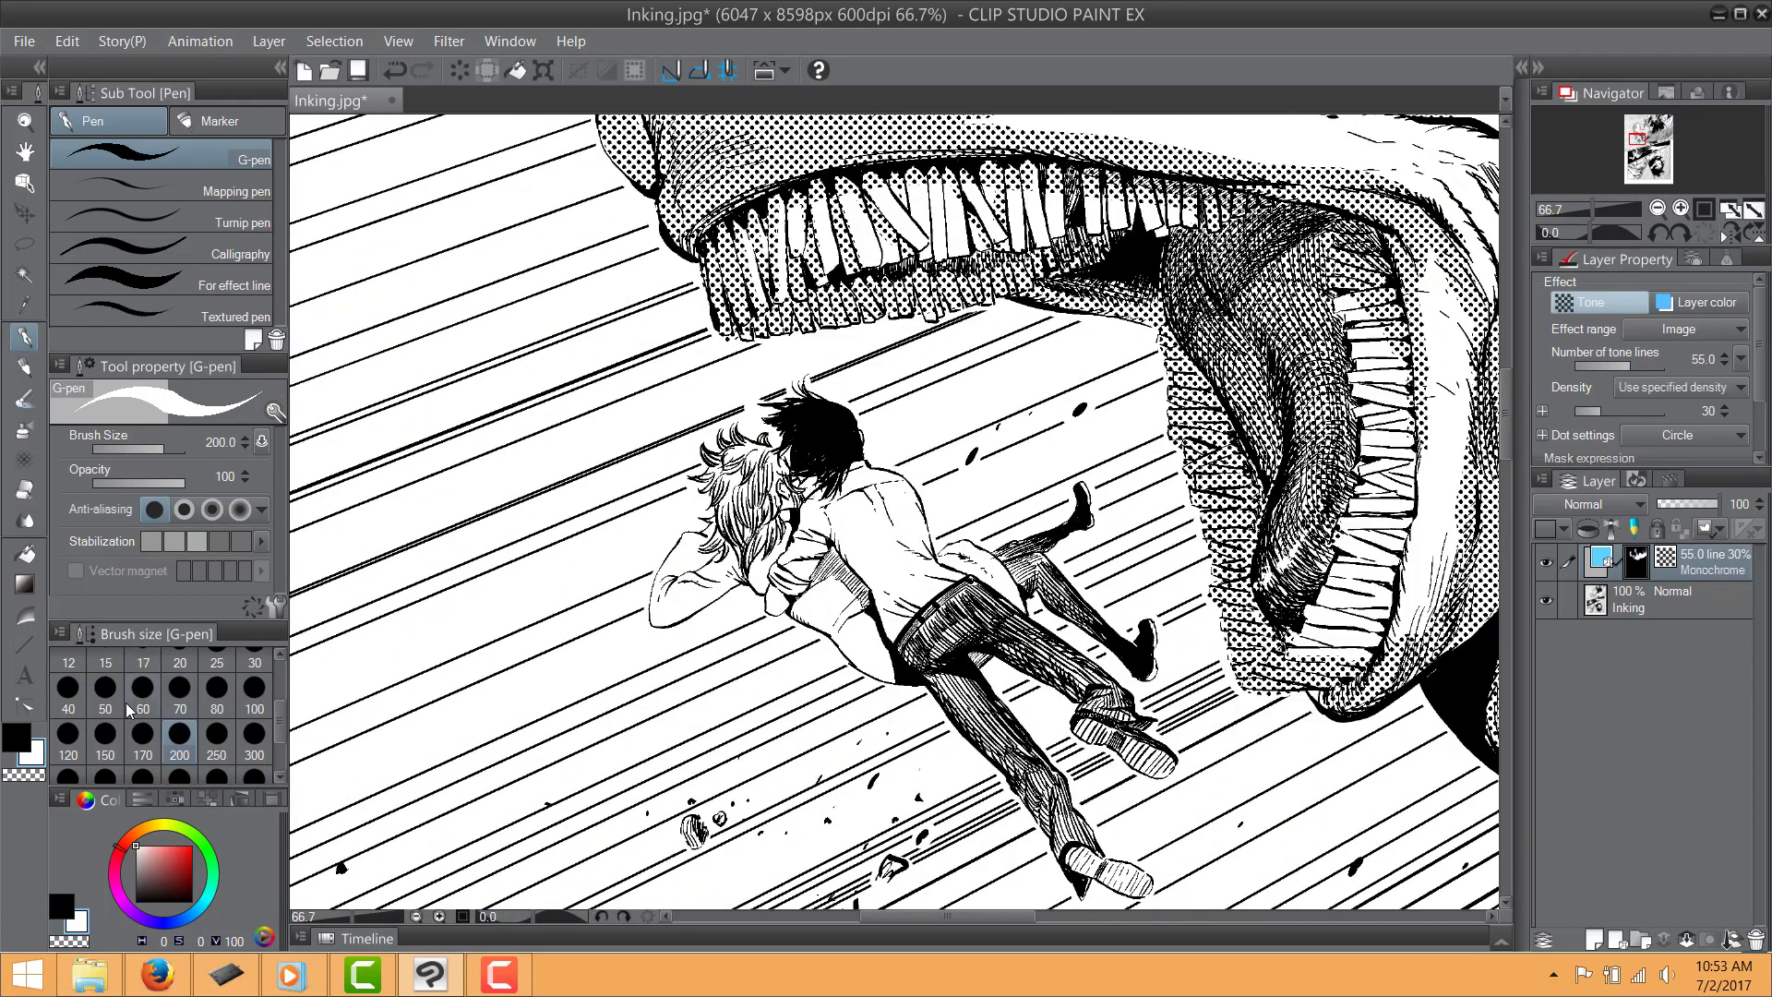
pyautogui.click(105, 688)
pyautogui.scroll(2, 837, 510)
pyautogui.moveTo(848, 510); pyautogui.dragTo(777, 486)
pyautogui.moveTo(531, 450)
pyautogui.mouseDown()
pyautogui.moveTo(544, 391)
pyautogui.moveTo(609, 387)
pyautogui.moveTo(600, 530)
pyautogui.moveTo(775, 563)
pyautogui.moveTo(646, 429)
pyautogui.mouseUp()
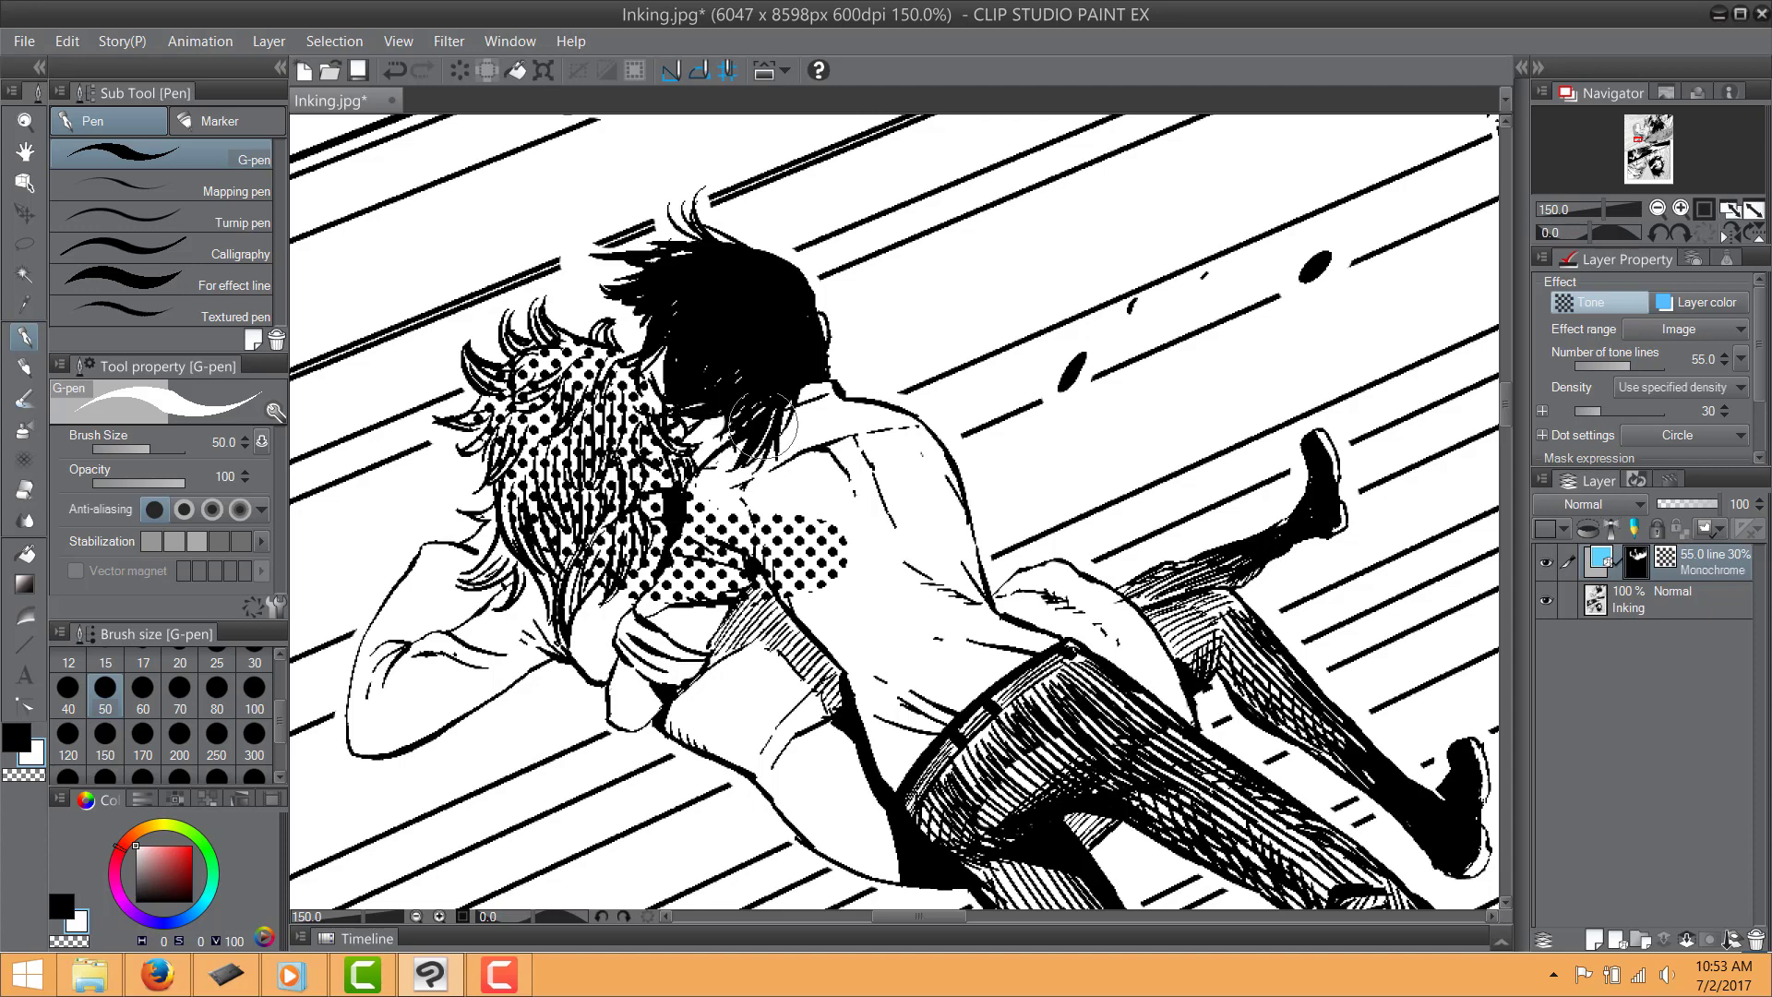
# Shade the back and loose hem of the dark-haired figure's shirt with tone
pyautogui.moveTo(761, 420)
pyautogui.mouseDown()
pyautogui.moveTo(729, 480)
pyautogui.moveTo(830, 416)
pyautogui.moveTo(913, 480)
pyautogui.moveTo(751, 537)
pyautogui.moveTo(924, 533)
pyautogui.moveTo(762, 511)
pyautogui.moveTo(849, 563)
pyautogui.moveTo(932, 544)
pyautogui.moveTo(1001, 601)
pyautogui.moveTo(1043, 585)
pyautogui.moveTo(895, 550)
pyautogui.mouseUp()
pyautogui.moveTo(940, 574); pyautogui.dragTo(1024, 638)
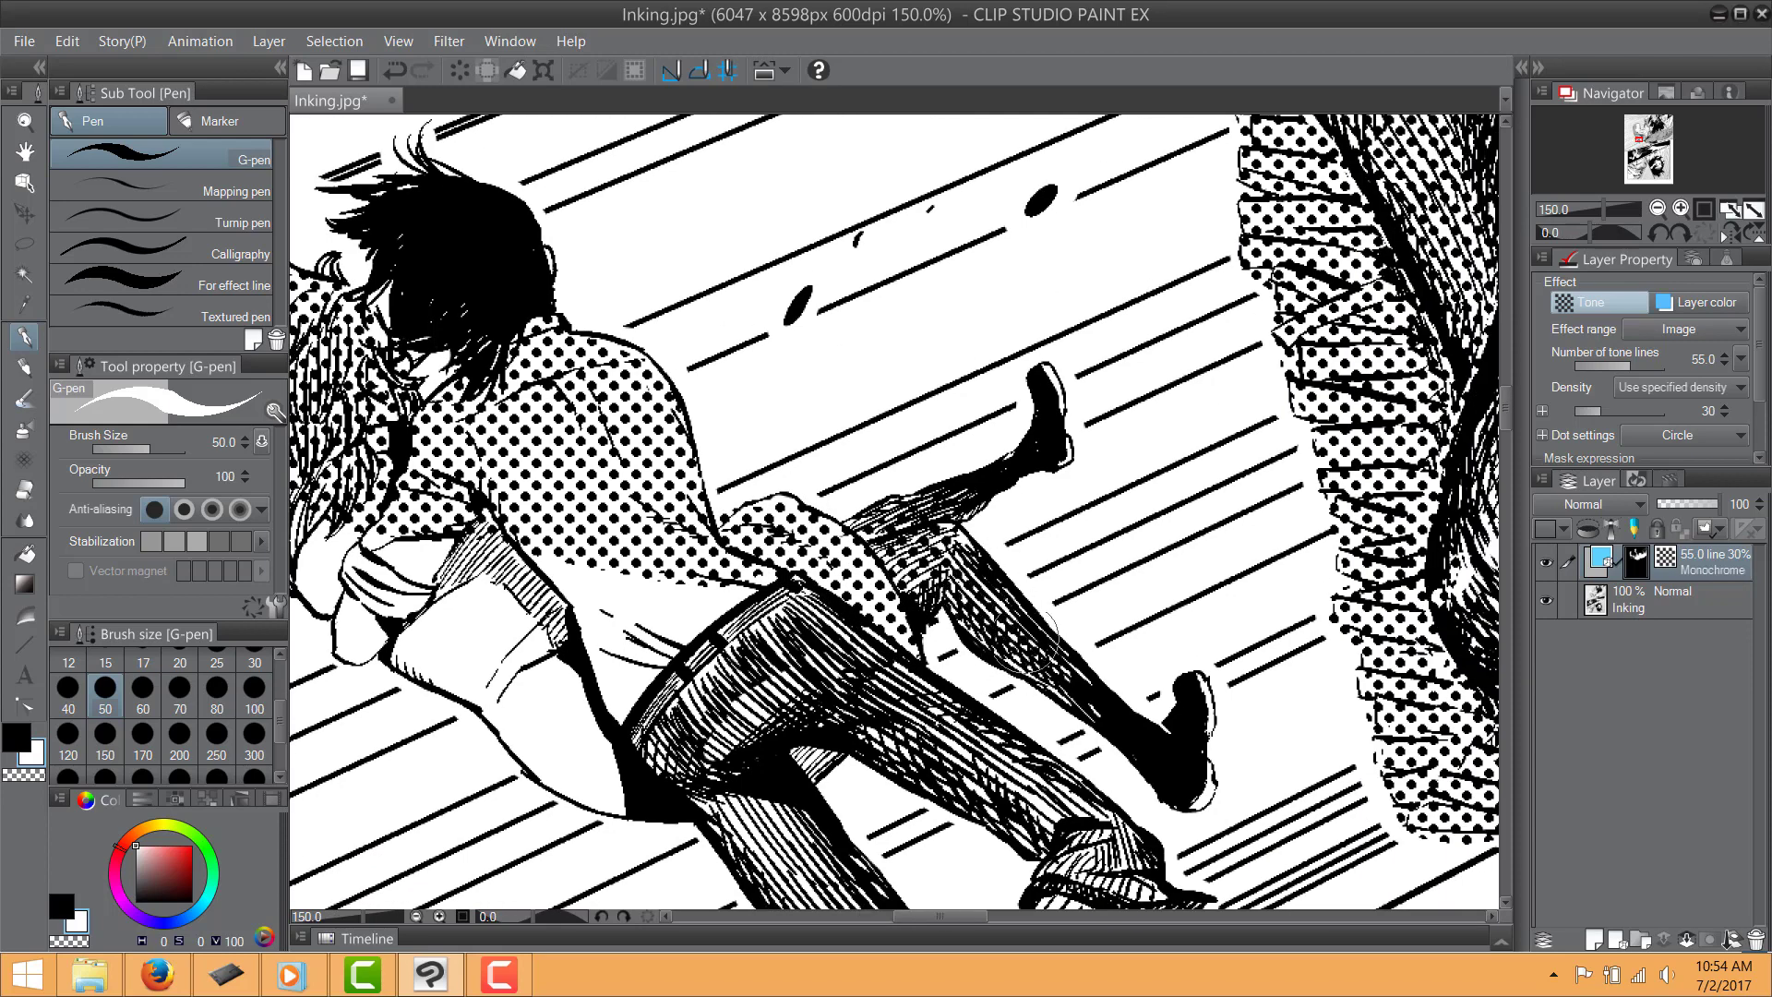
pyautogui.moveTo(711, 542); pyautogui.dragTo(1088, 411)
# Shade the inside of the monster's eyeball with tone, leaving a white rim
pyautogui.hotkey('ctrl', '-')
pyautogui.hotkey('ctrl', '-')
pyautogui.hotkey('ctrl', '-')
pyautogui.hotkey('ctrl', '-')
pyautogui.moveTo(1049, 528); pyautogui.dragTo(735, 696)
pyautogui.moveTo(608, 464)
pyautogui.mouseDown()
pyautogui.moveTo(640, 511)
pyautogui.moveTo(719, 551)
pyautogui.mouseUp()
pyautogui.hotkey('ctrl', '+')
pyautogui.hotkey('ctrl', '+')
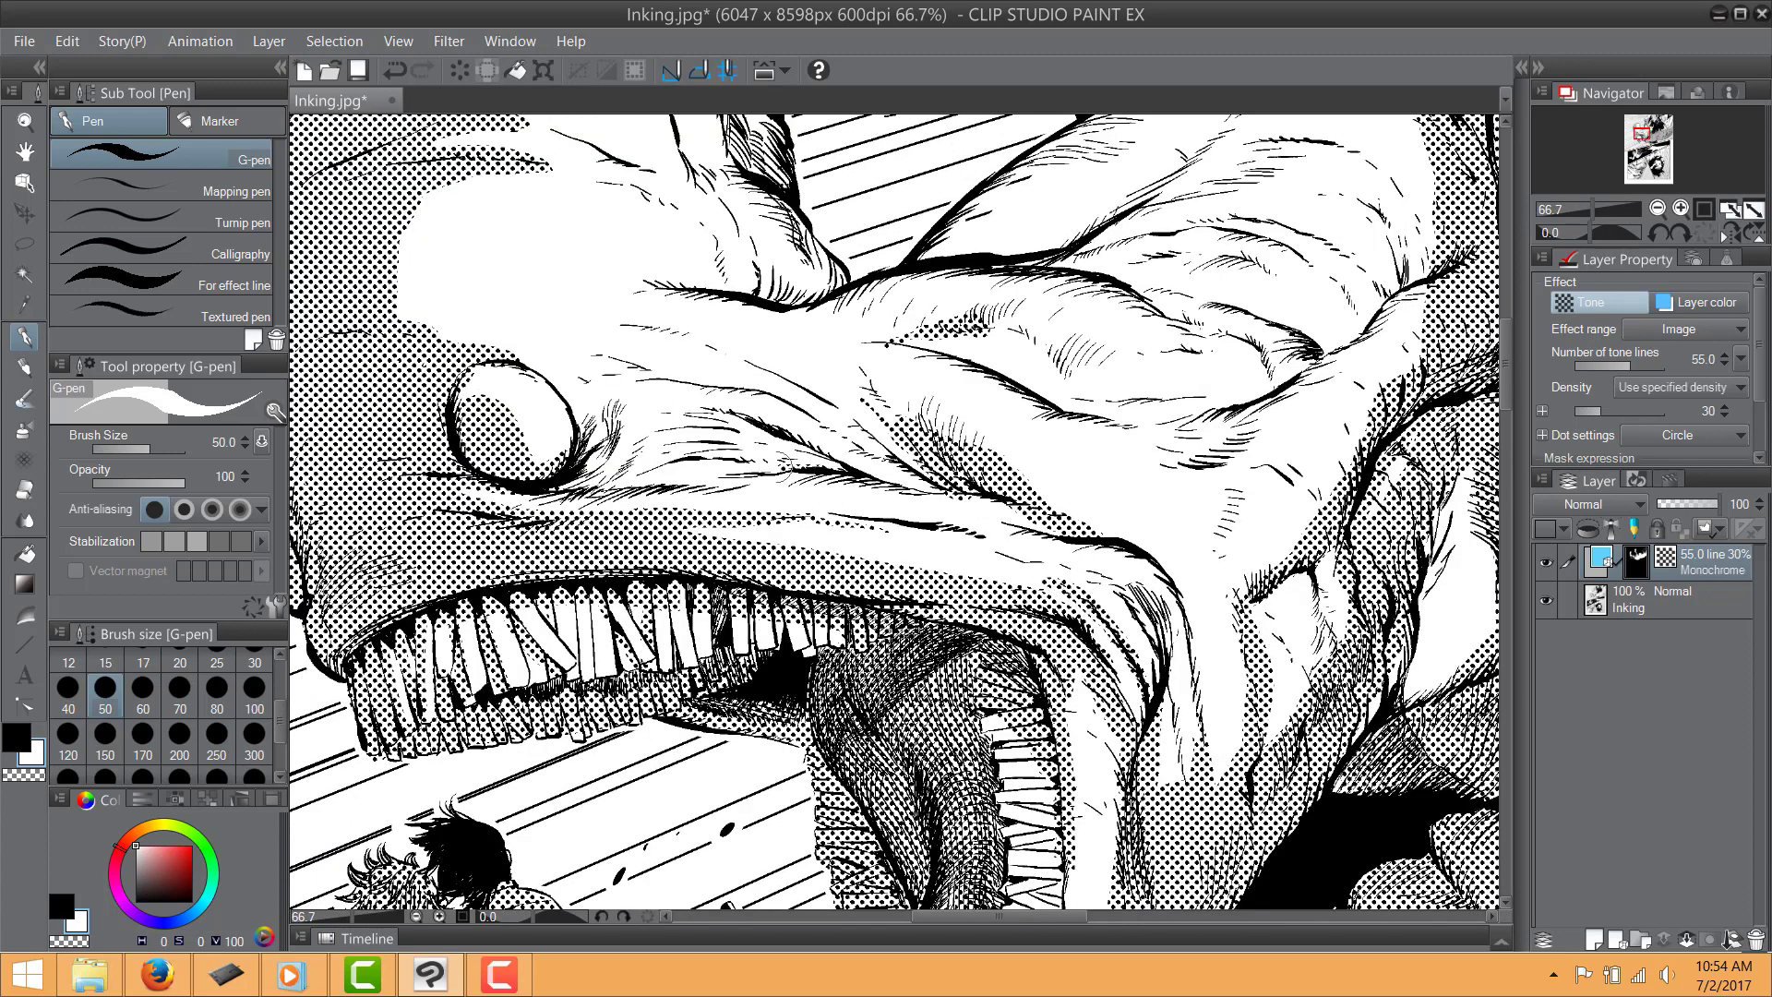
pyautogui.moveTo(784, 468); pyautogui.dragTo(589, 441)
pyautogui.scroll(-2, 844, 489)
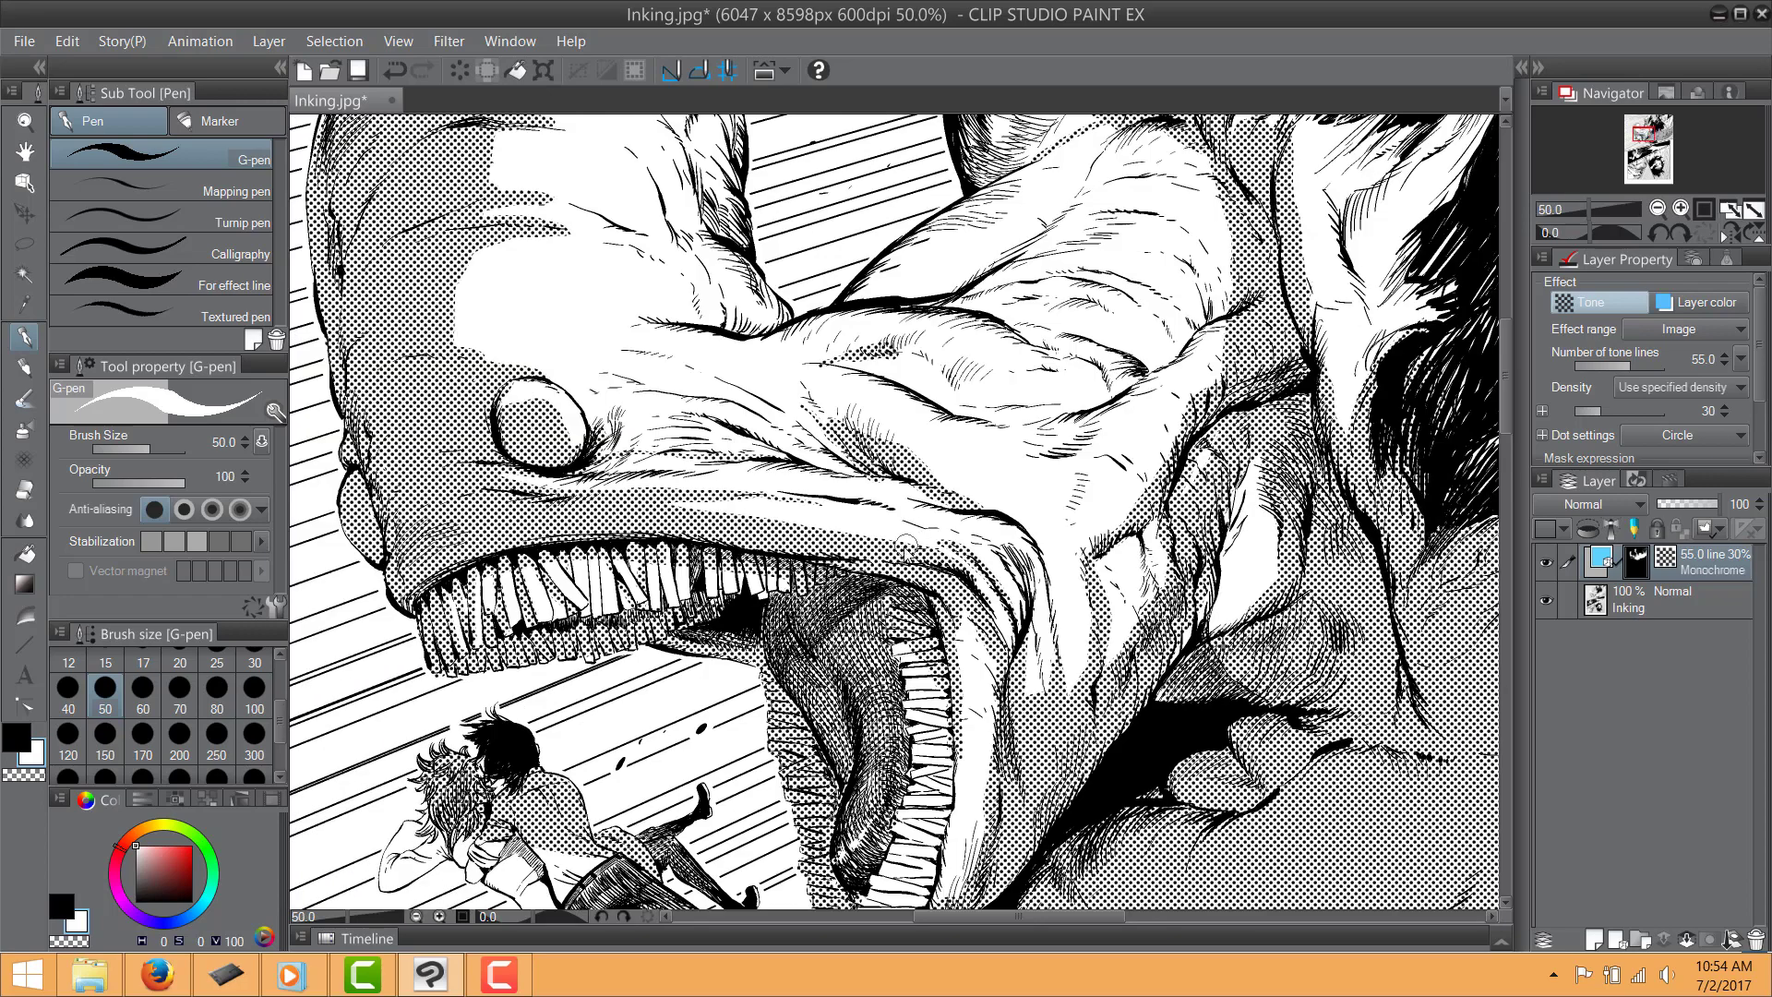
# Break up the tone edge on the monster's head with streaks along the wrinkles and shade the folds above the eye
pyautogui.hotkey('ctrl', '-')
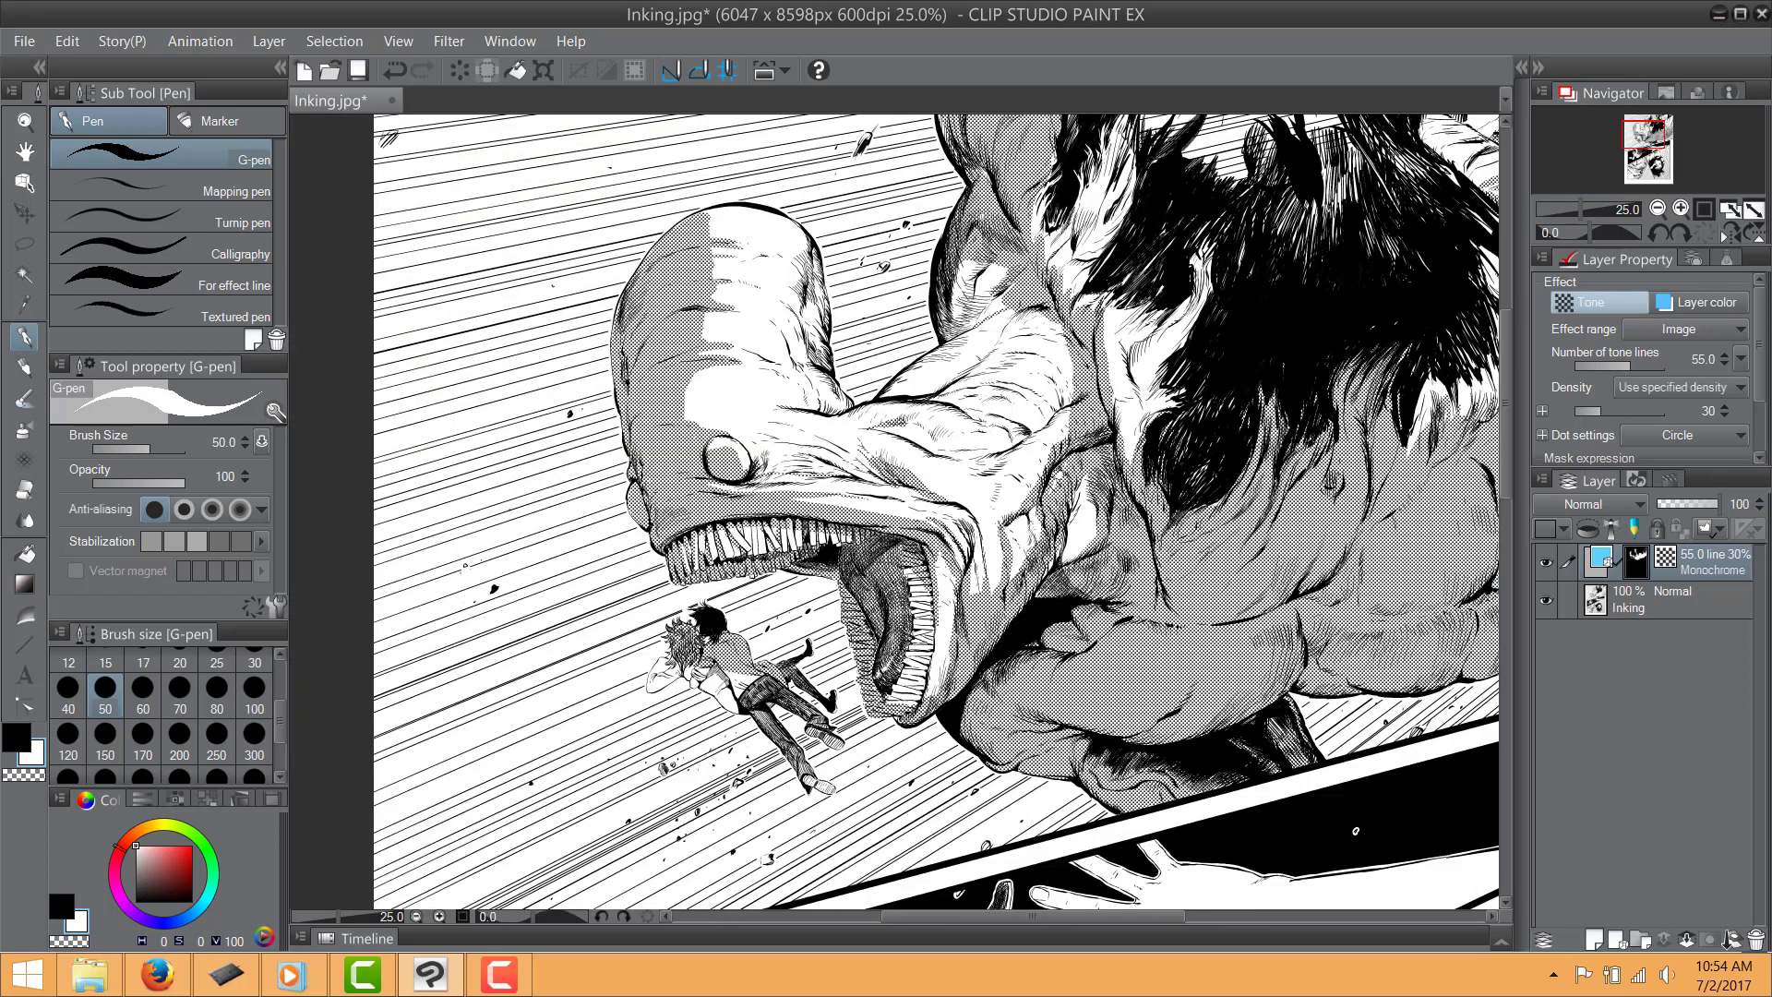
pyautogui.moveTo(710, 369)
pyautogui.mouseDown()
pyautogui.moveTo(747, 450)
pyautogui.moveTo(786, 464)
pyautogui.mouseUp()
pyautogui.hotkey('ctrl', '+')
pyautogui.hotkey('ctrl', '+')
pyautogui.moveTo(639, 474)
pyautogui.mouseDown()
pyautogui.moveTo(640, 545)
pyautogui.moveTo(671, 559)
pyautogui.mouseUp()
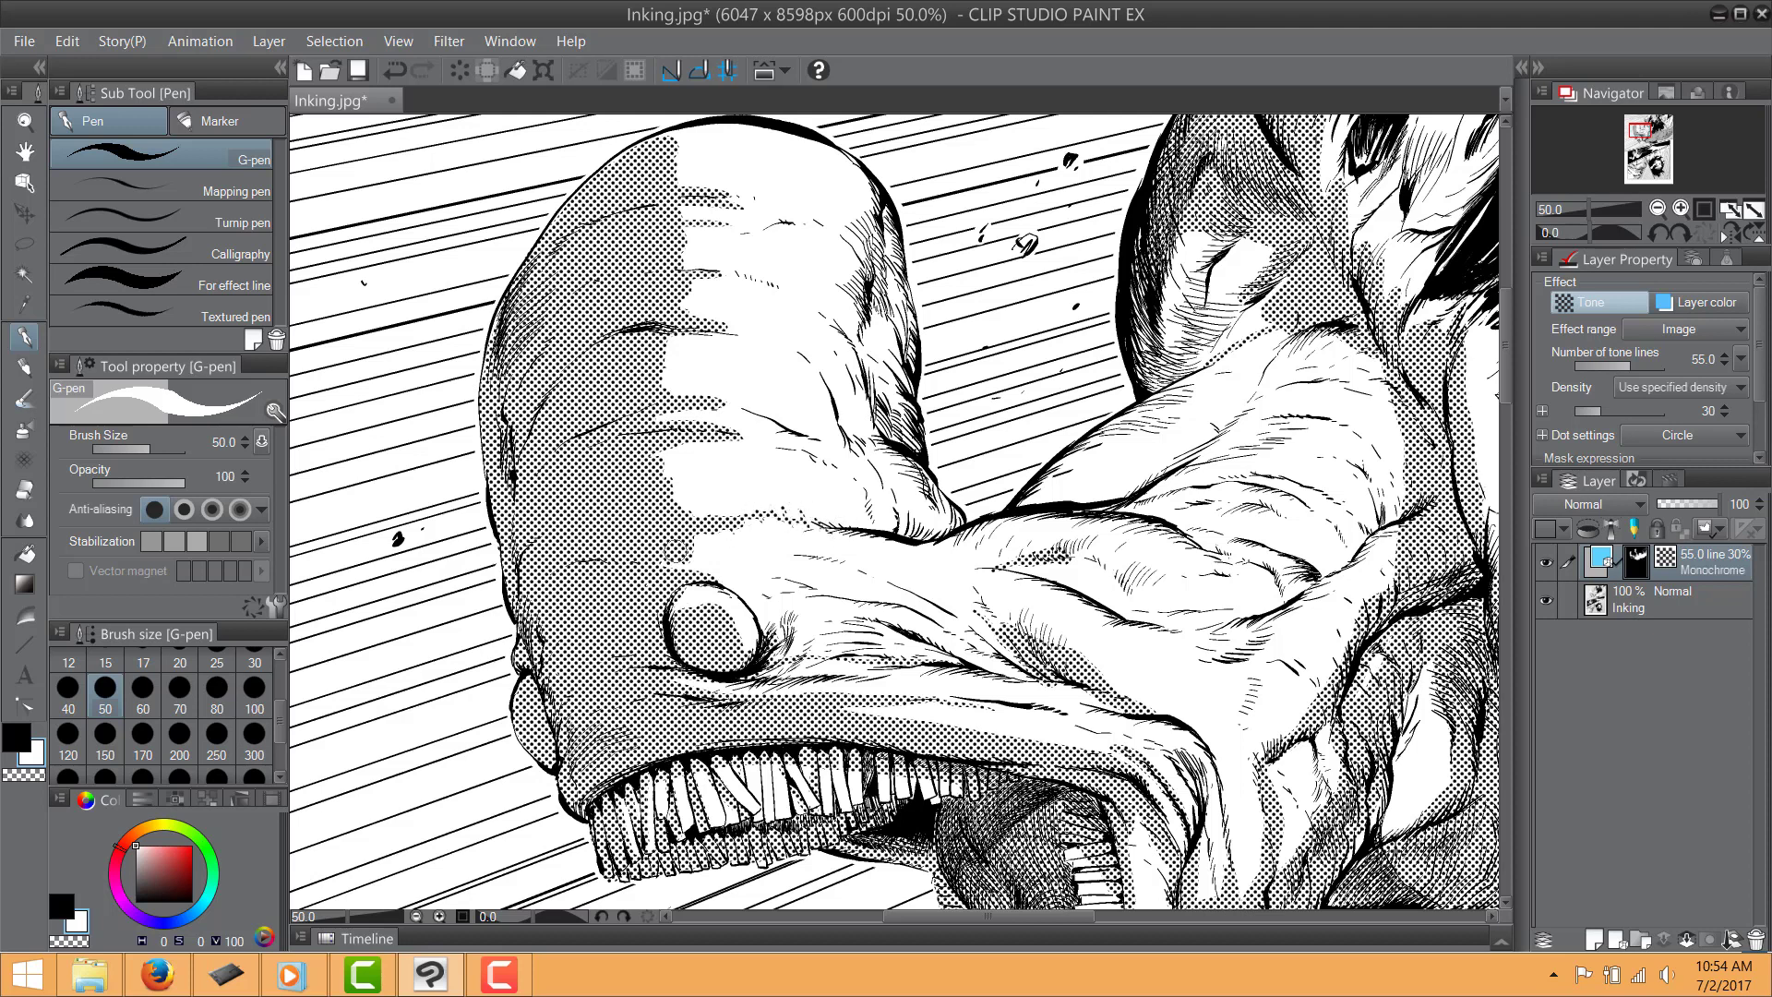
pyautogui.moveTo(672, 562); pyautogui.dragTo(779, 572)
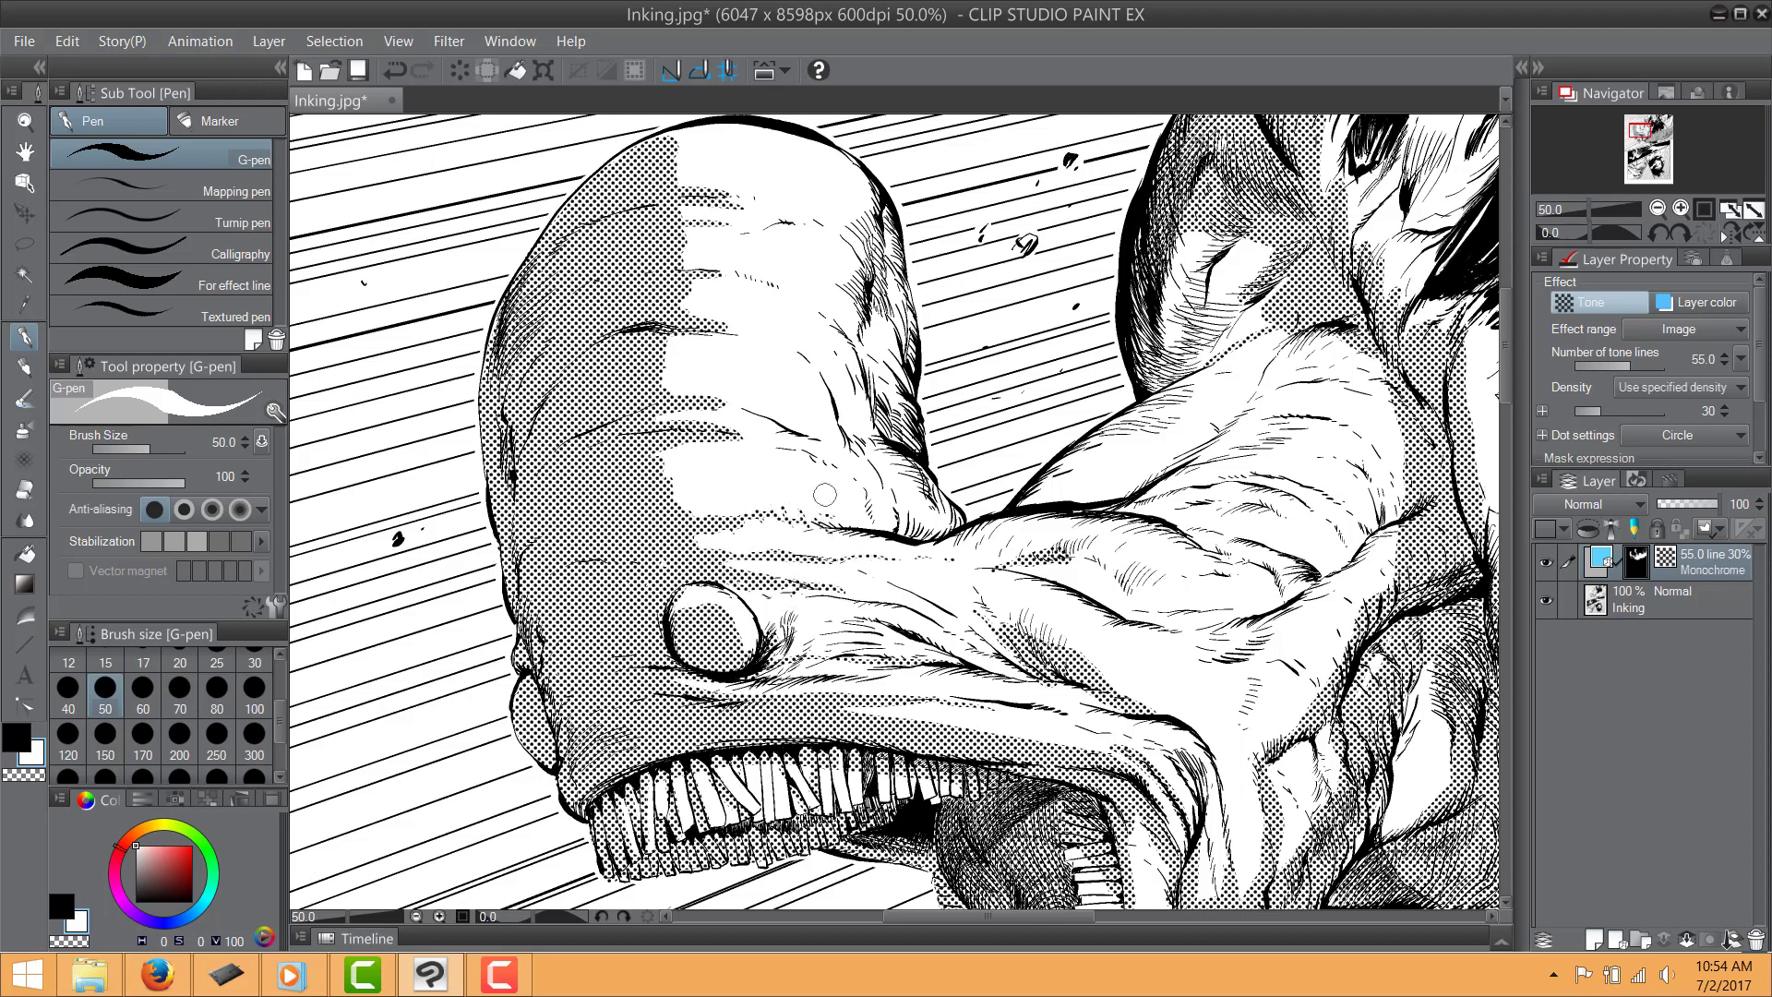
pyautogui.hotkey('ctrl', '-')
pyautogui.hotkey('ctrl', '-')
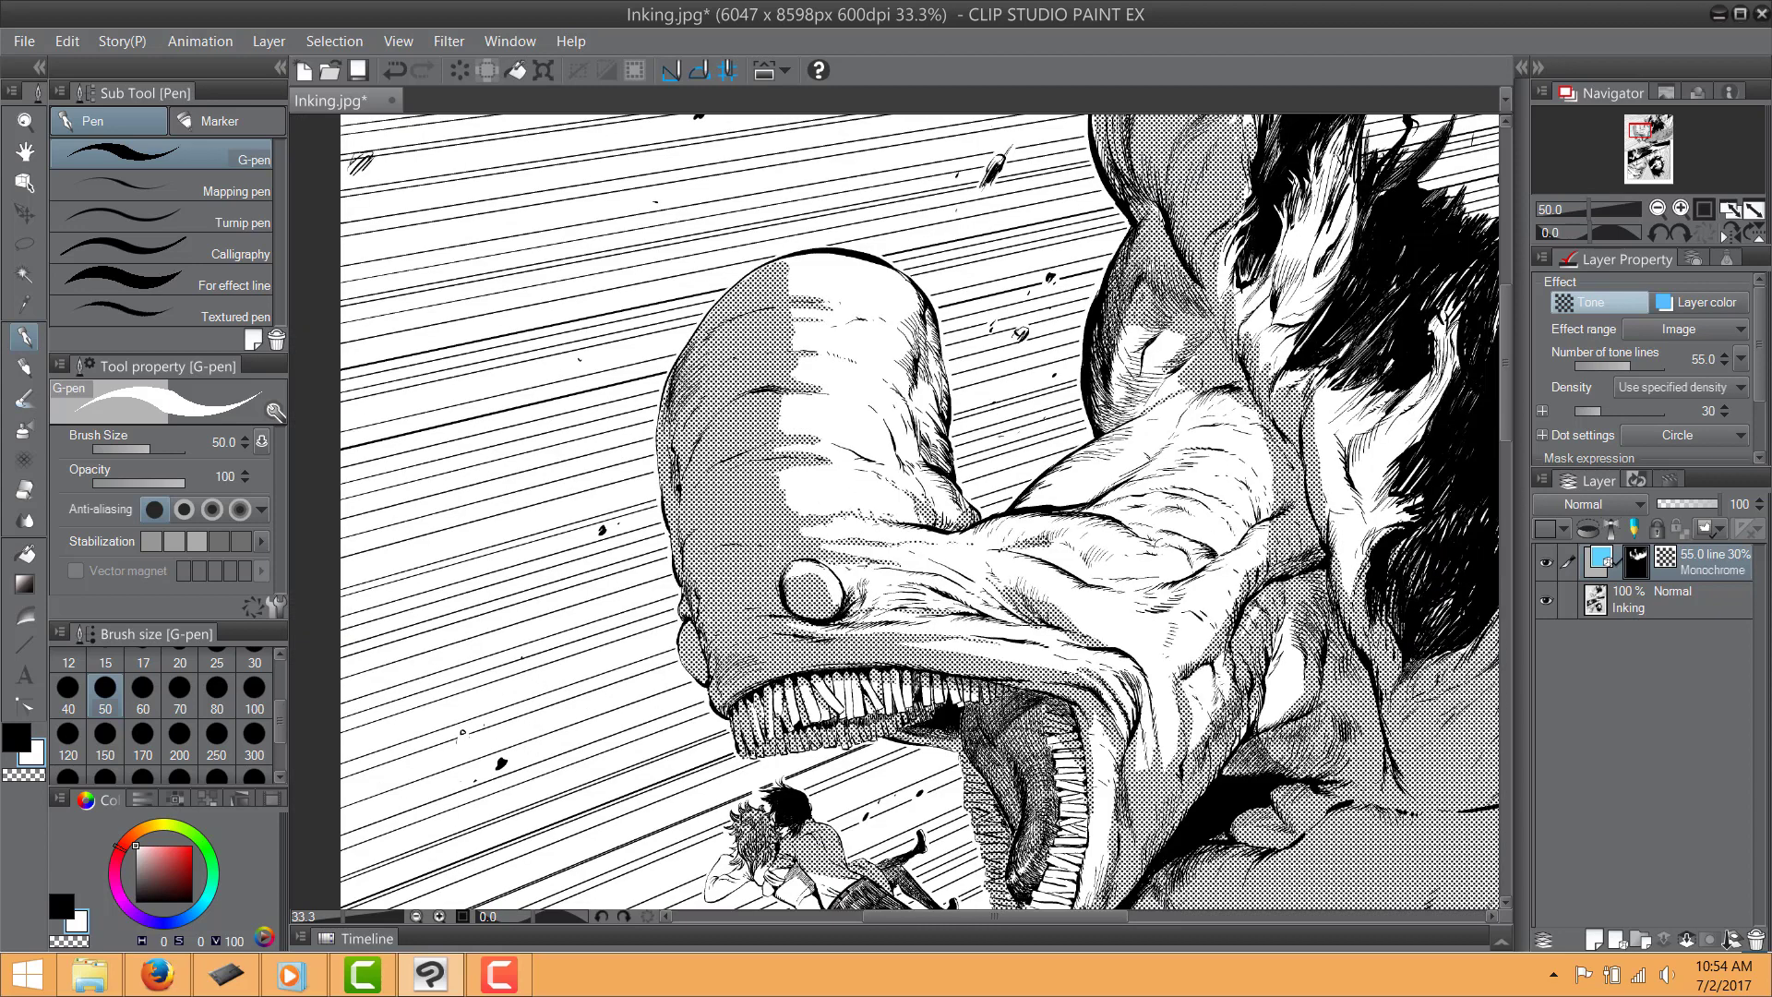
pyautogui.moveTo(1070, 711); pyautogui.dragTo(941, 736)
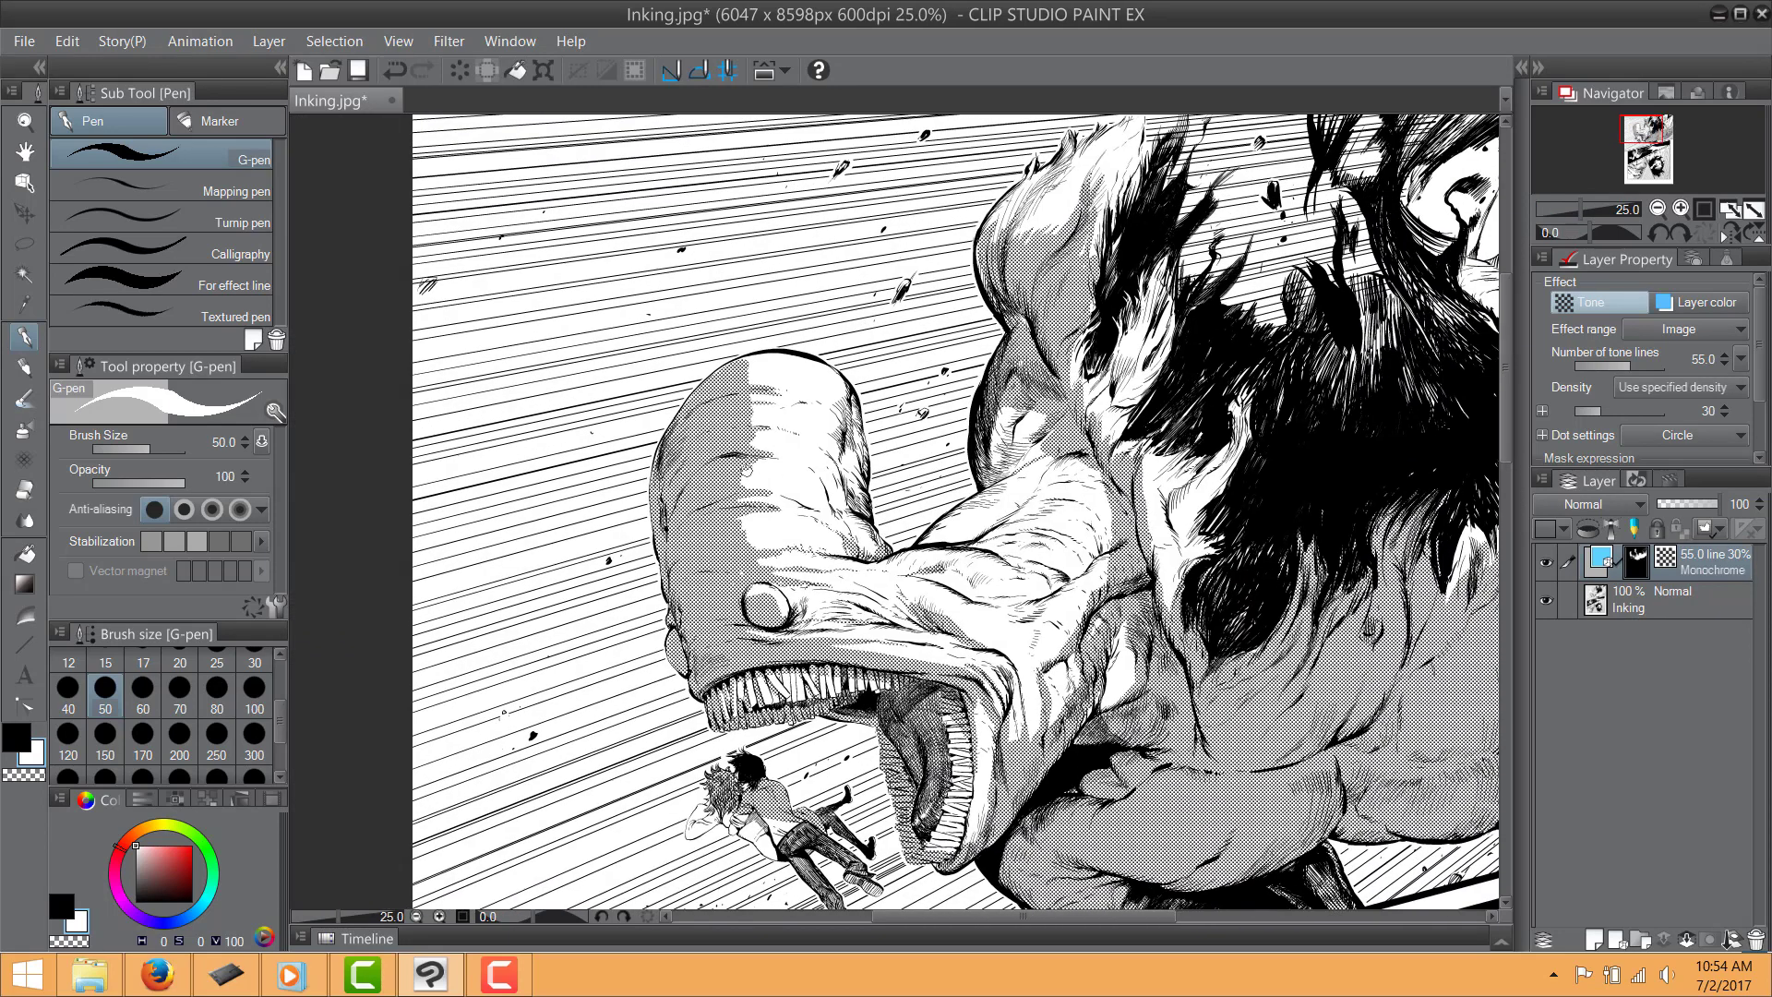
# Erase the tone along the outer edge of the monster's head and its small side bulge, leaving a thin white rim
pyautogui.moveTo(833, 562); pyautogui.dragTo(810, 584)
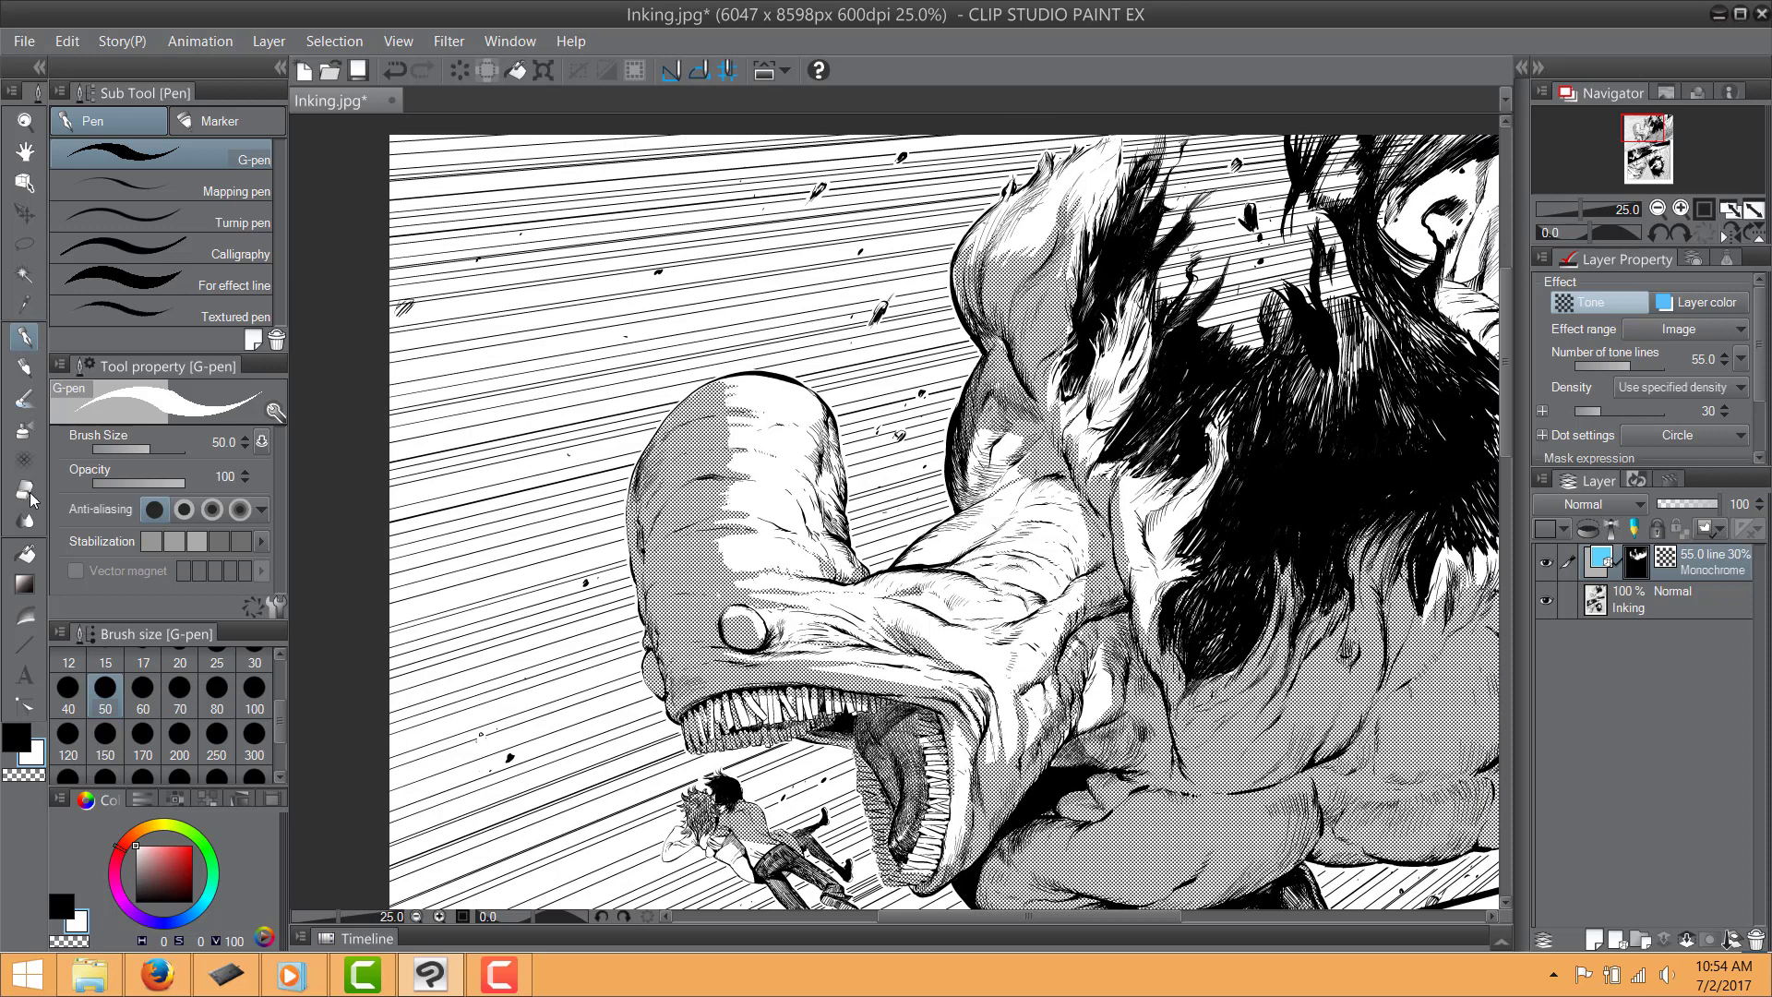
pyautogui.click(26, 492)
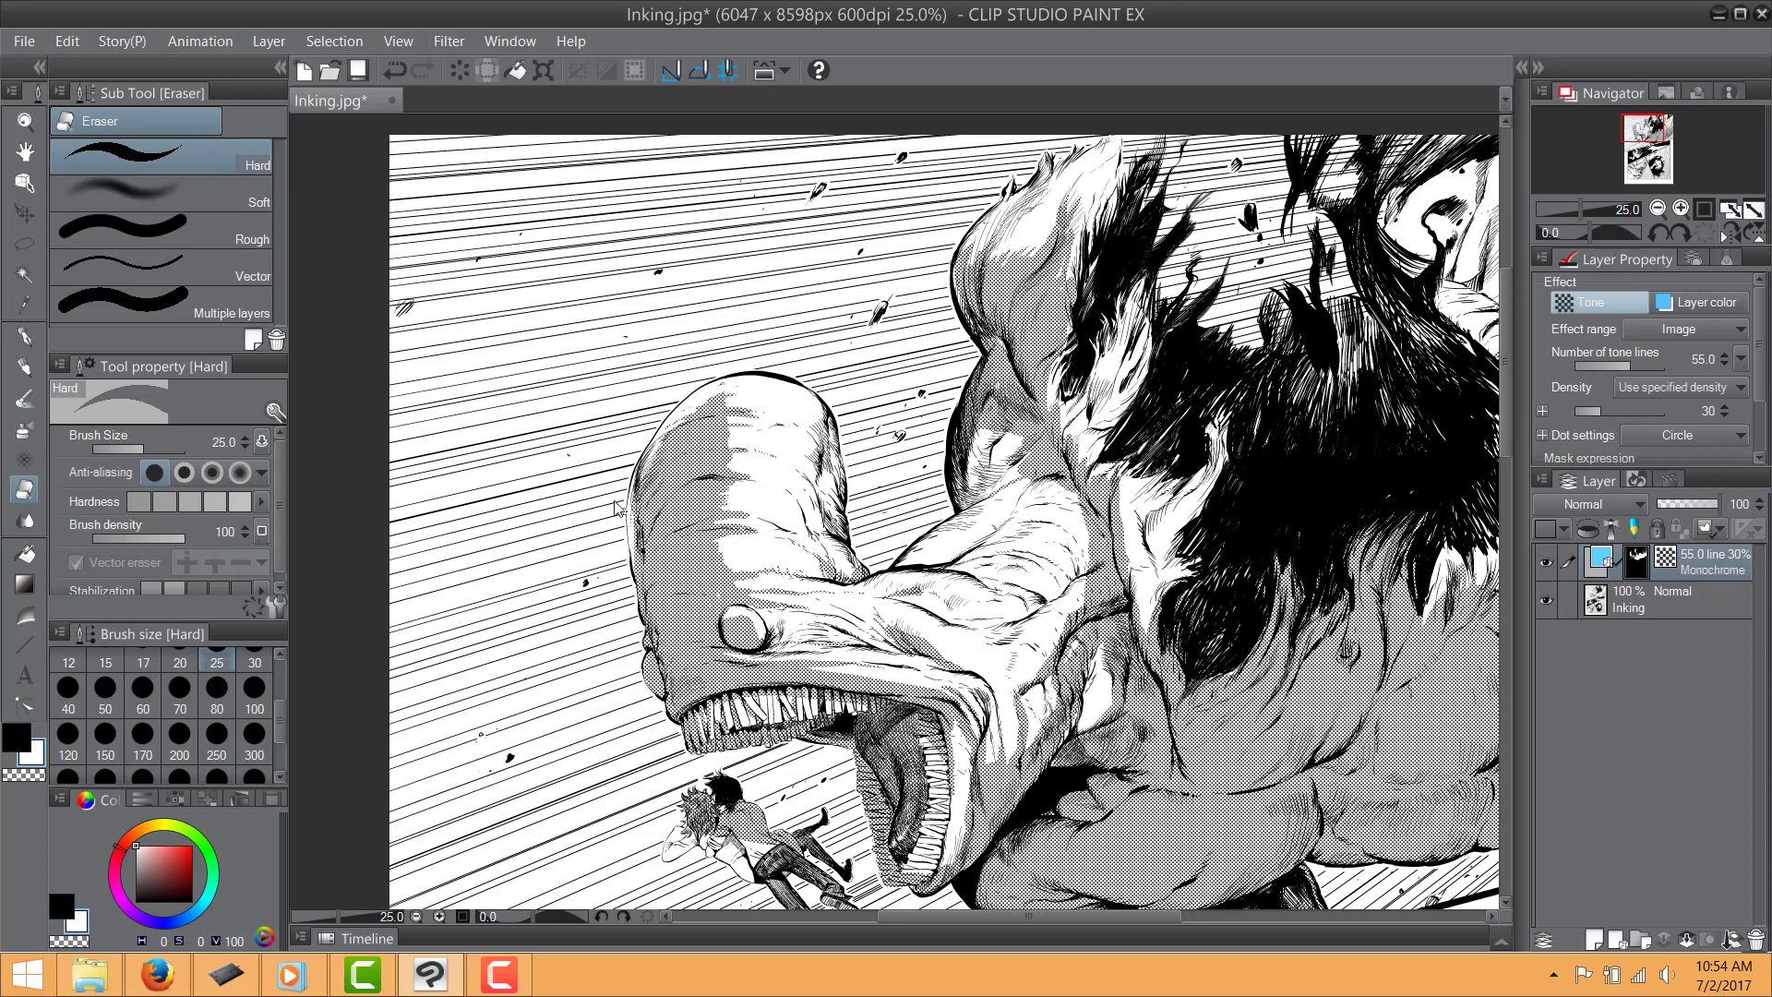
pyautogui.scroll(1, 631, 551)
pyautogui.moveTo(645, 487); pyautogui.dragTo(639, 407)
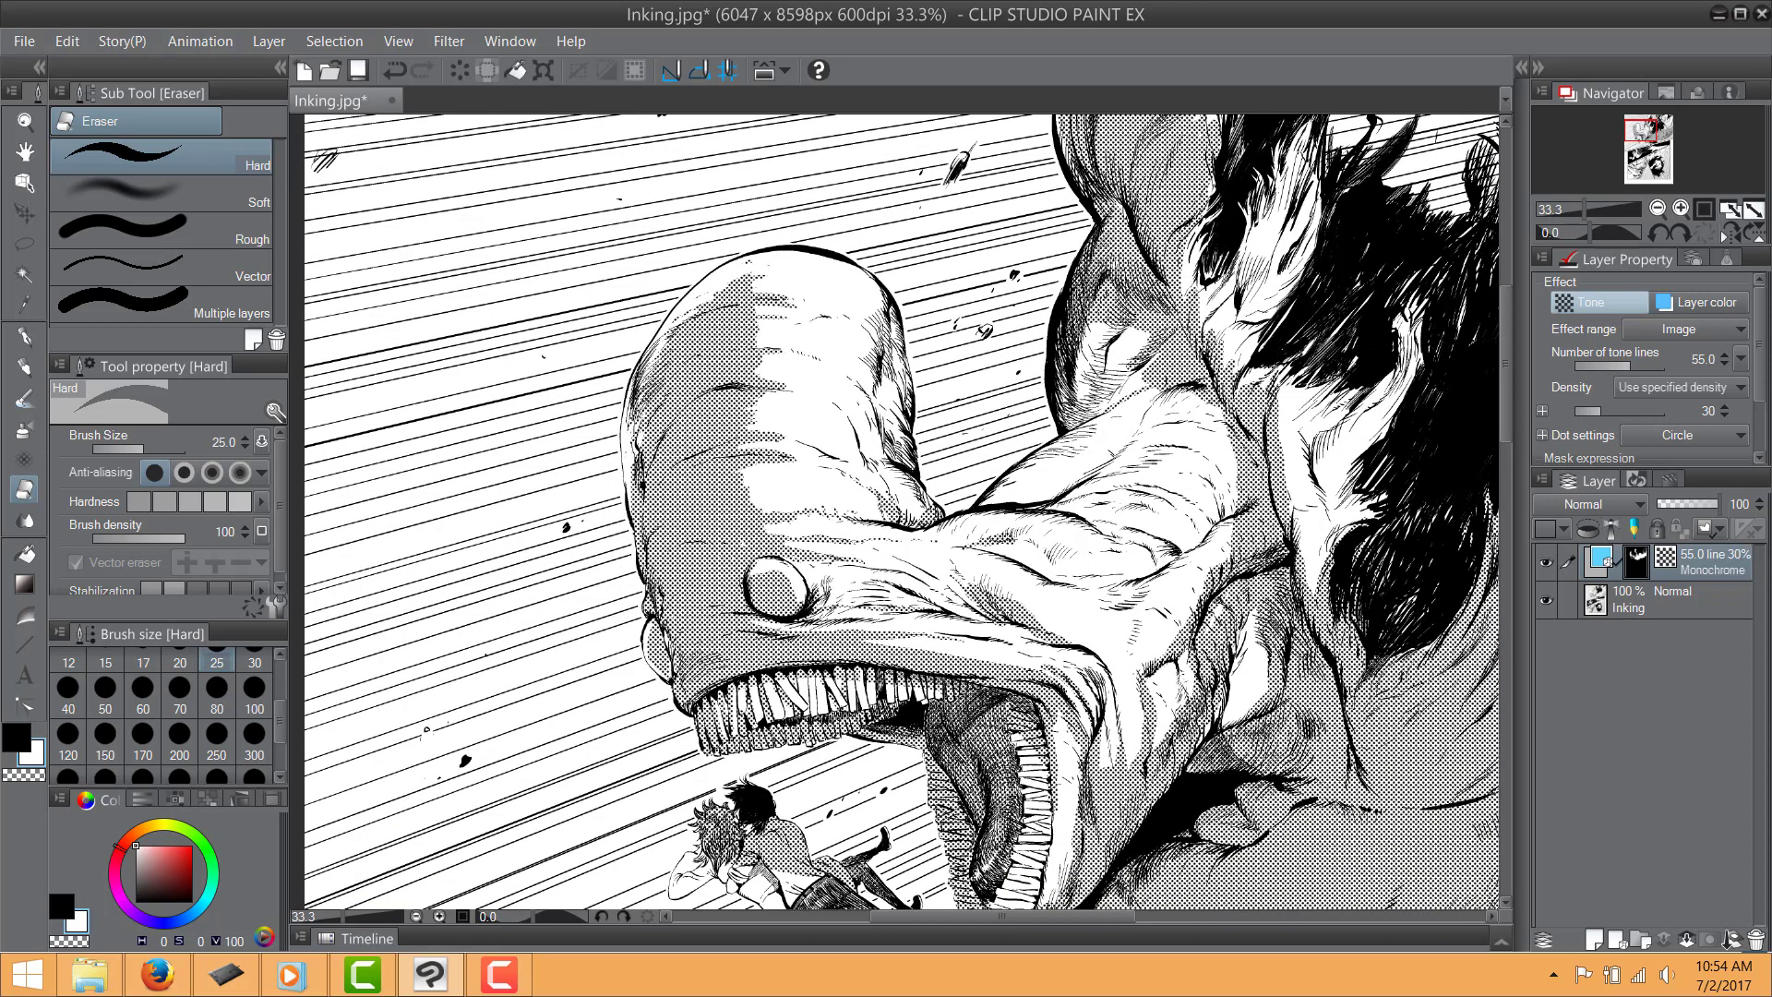
pyautogui.scroll(2, 655, 650)
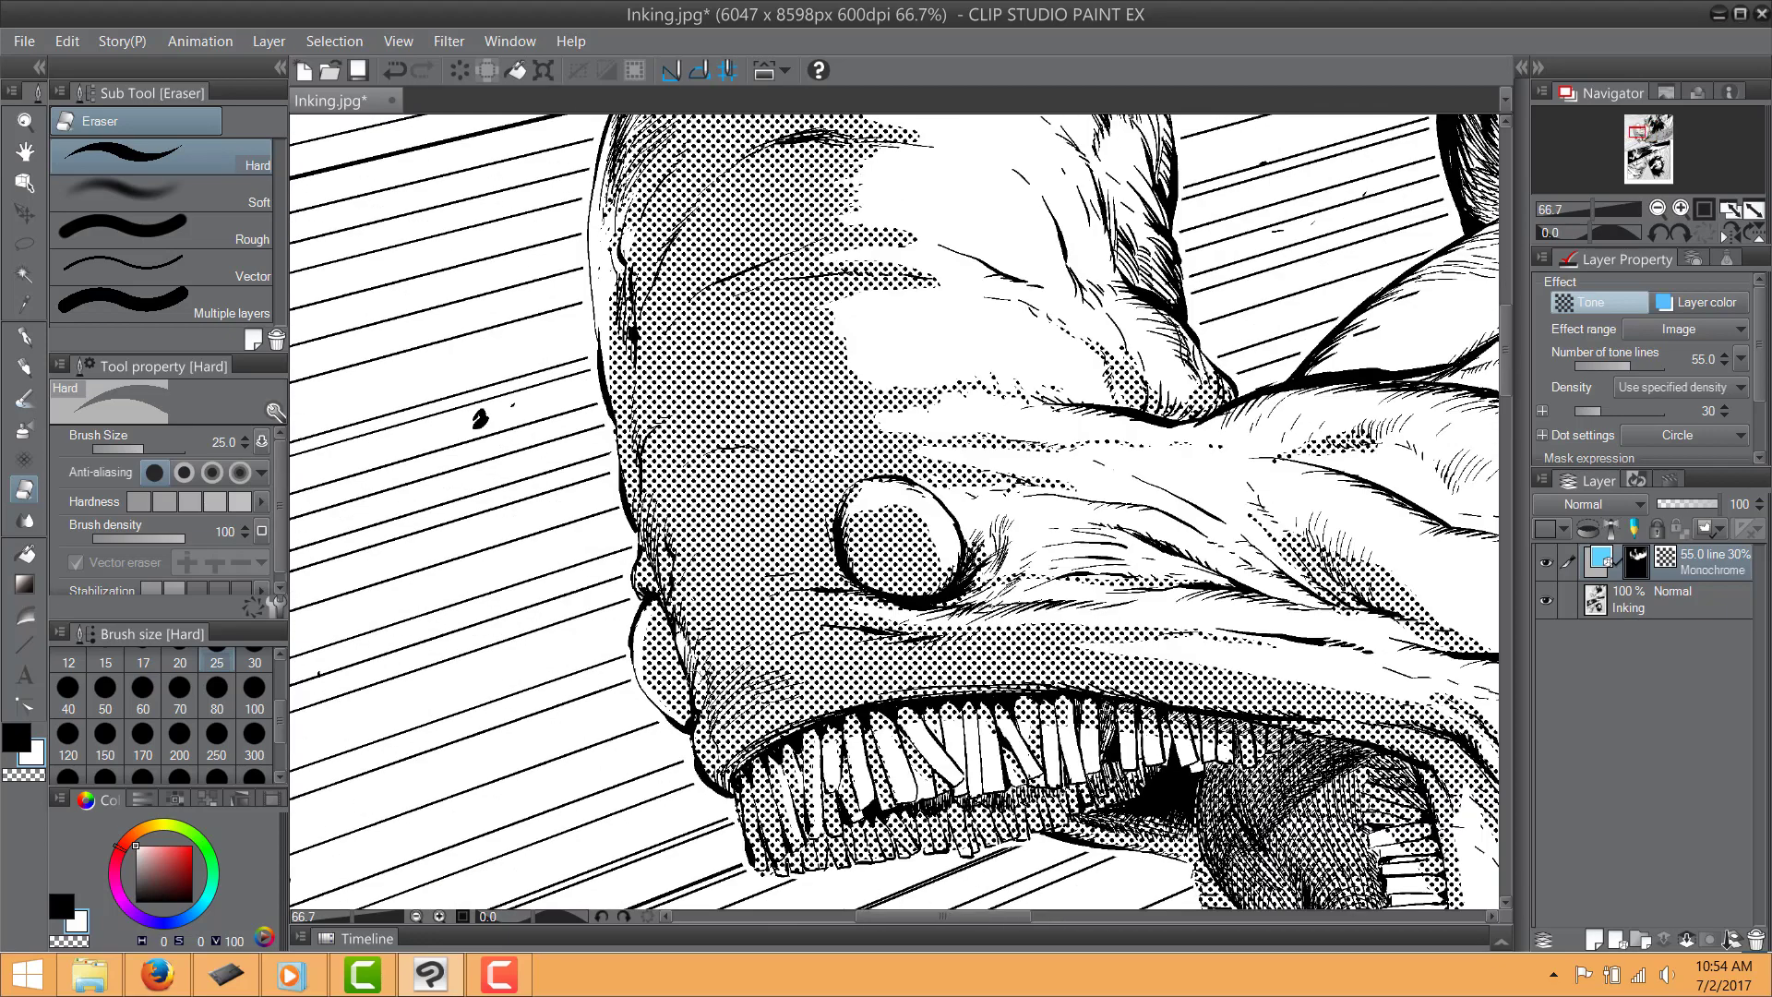
pyautogui.scroll(-3, 718, 653)
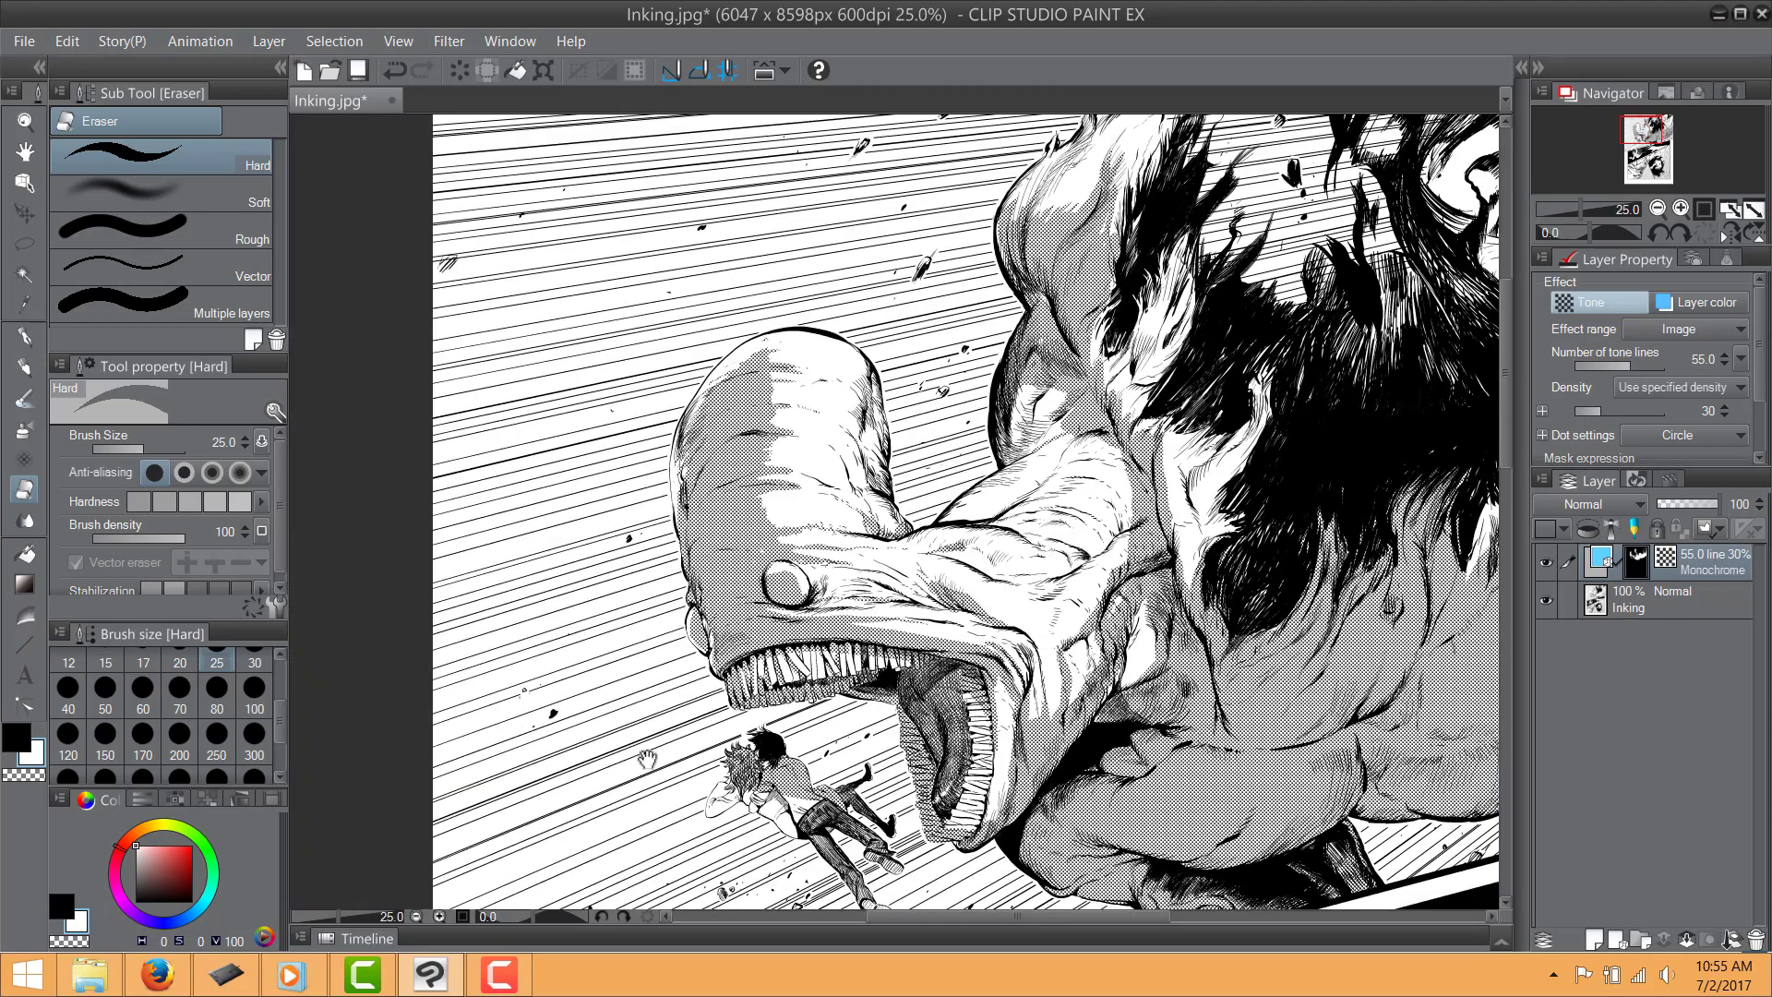
# Examine the toned jaw, the two falling figures and the untoned panels below, close up and at page scale
pyautogui.moveTo(647, 758)
pyautogui.mouseDown()
pyautogui.moveTo(454, 564)
pyautogui.moveTo(628, 722)
pyautogui.moveTo(446, 418)
pyautogui.mouseUp()
pyautogui.scroll(2, 623, 531)
pyautogui.scroll(2, 812, 679)
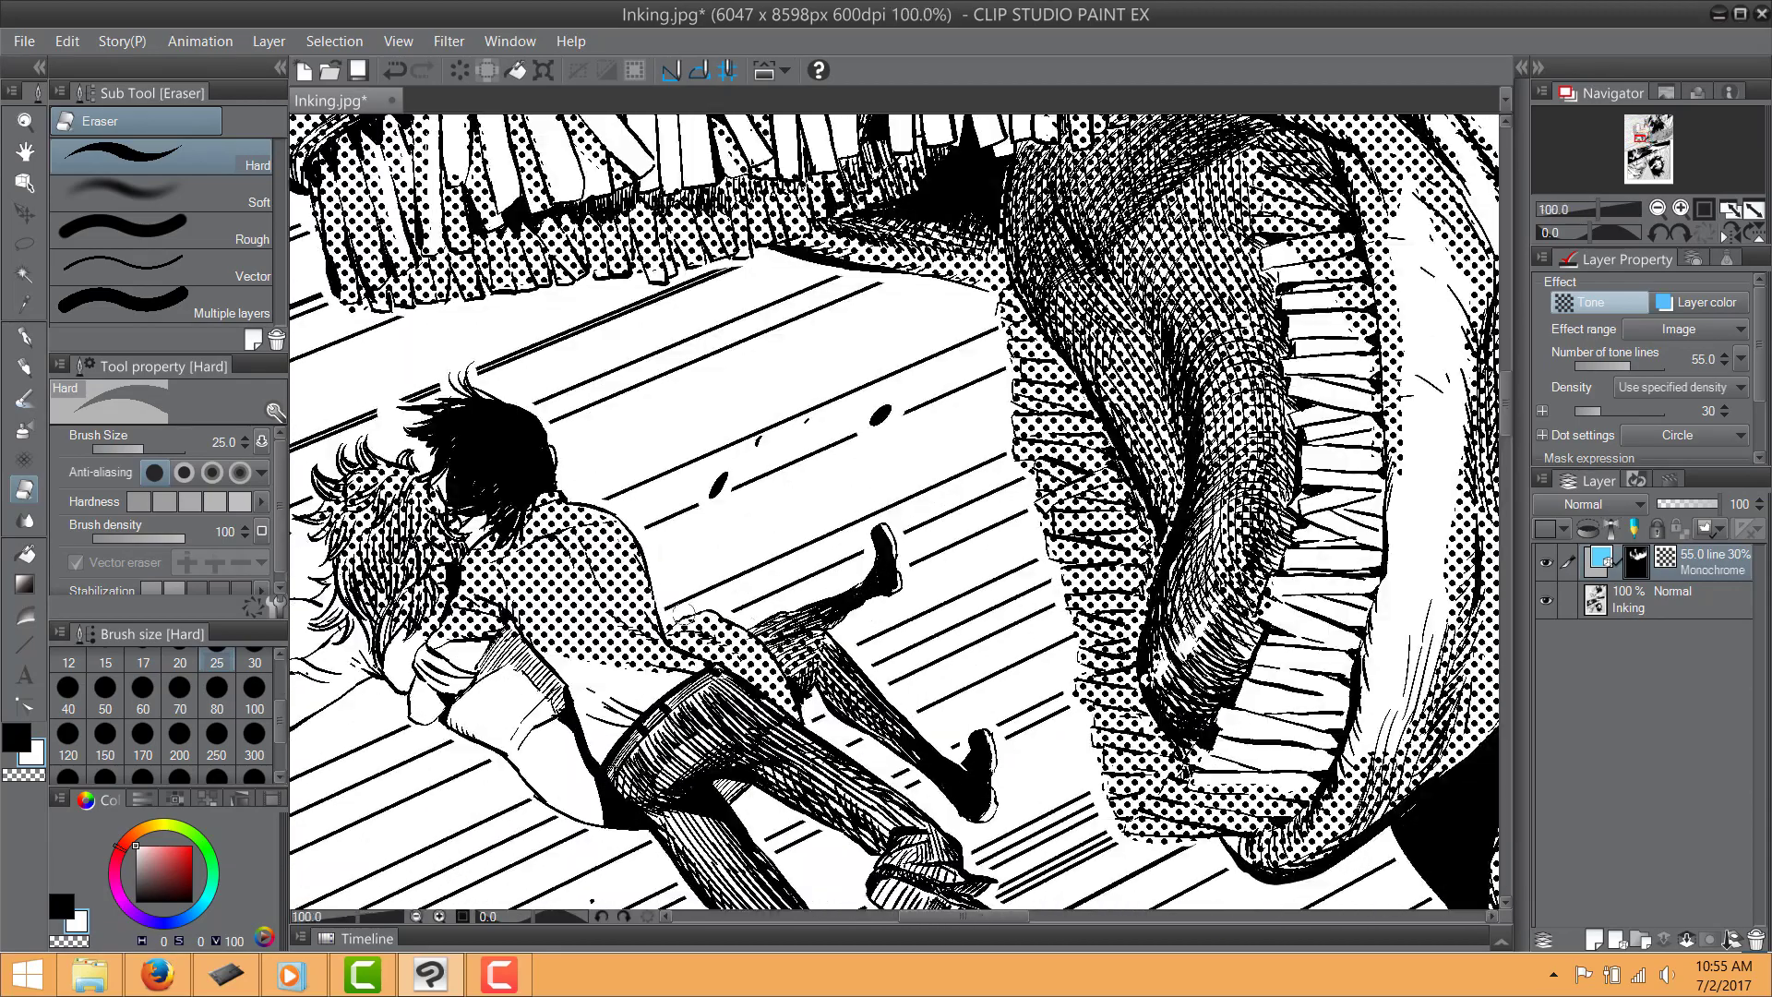
pyautogui.scroll(-6, 731, 585)
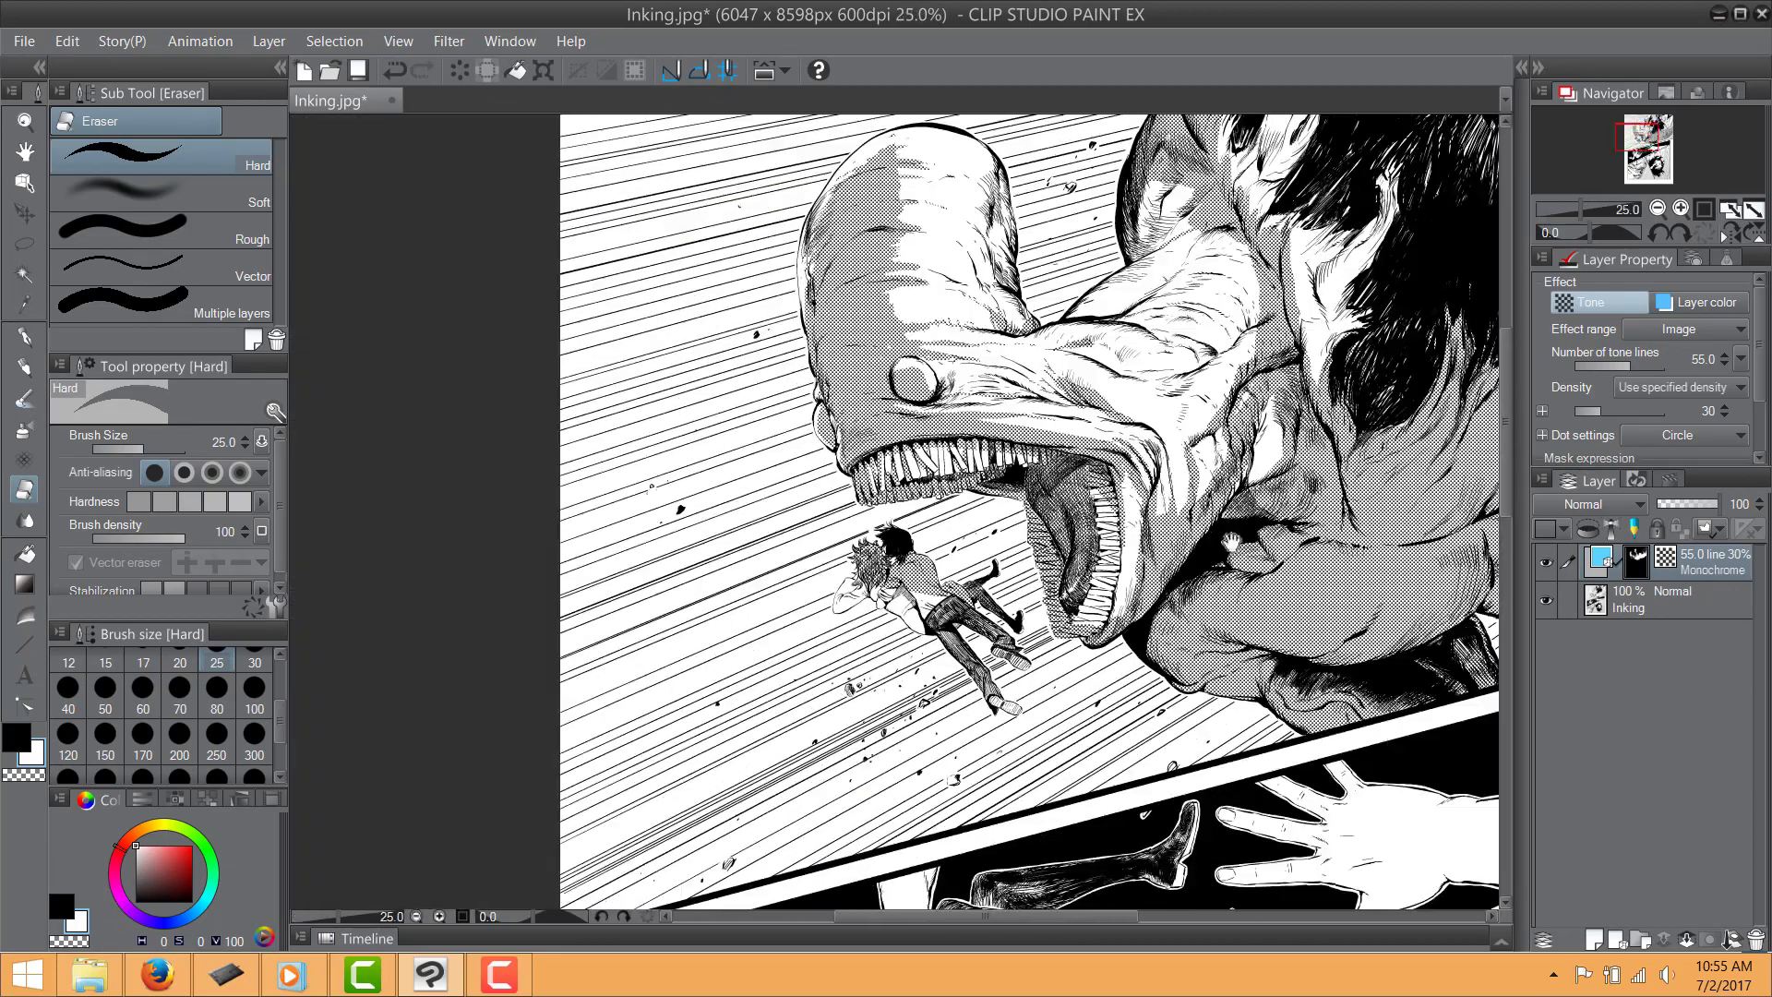
pyautogui.scroll(2, 670, 742)
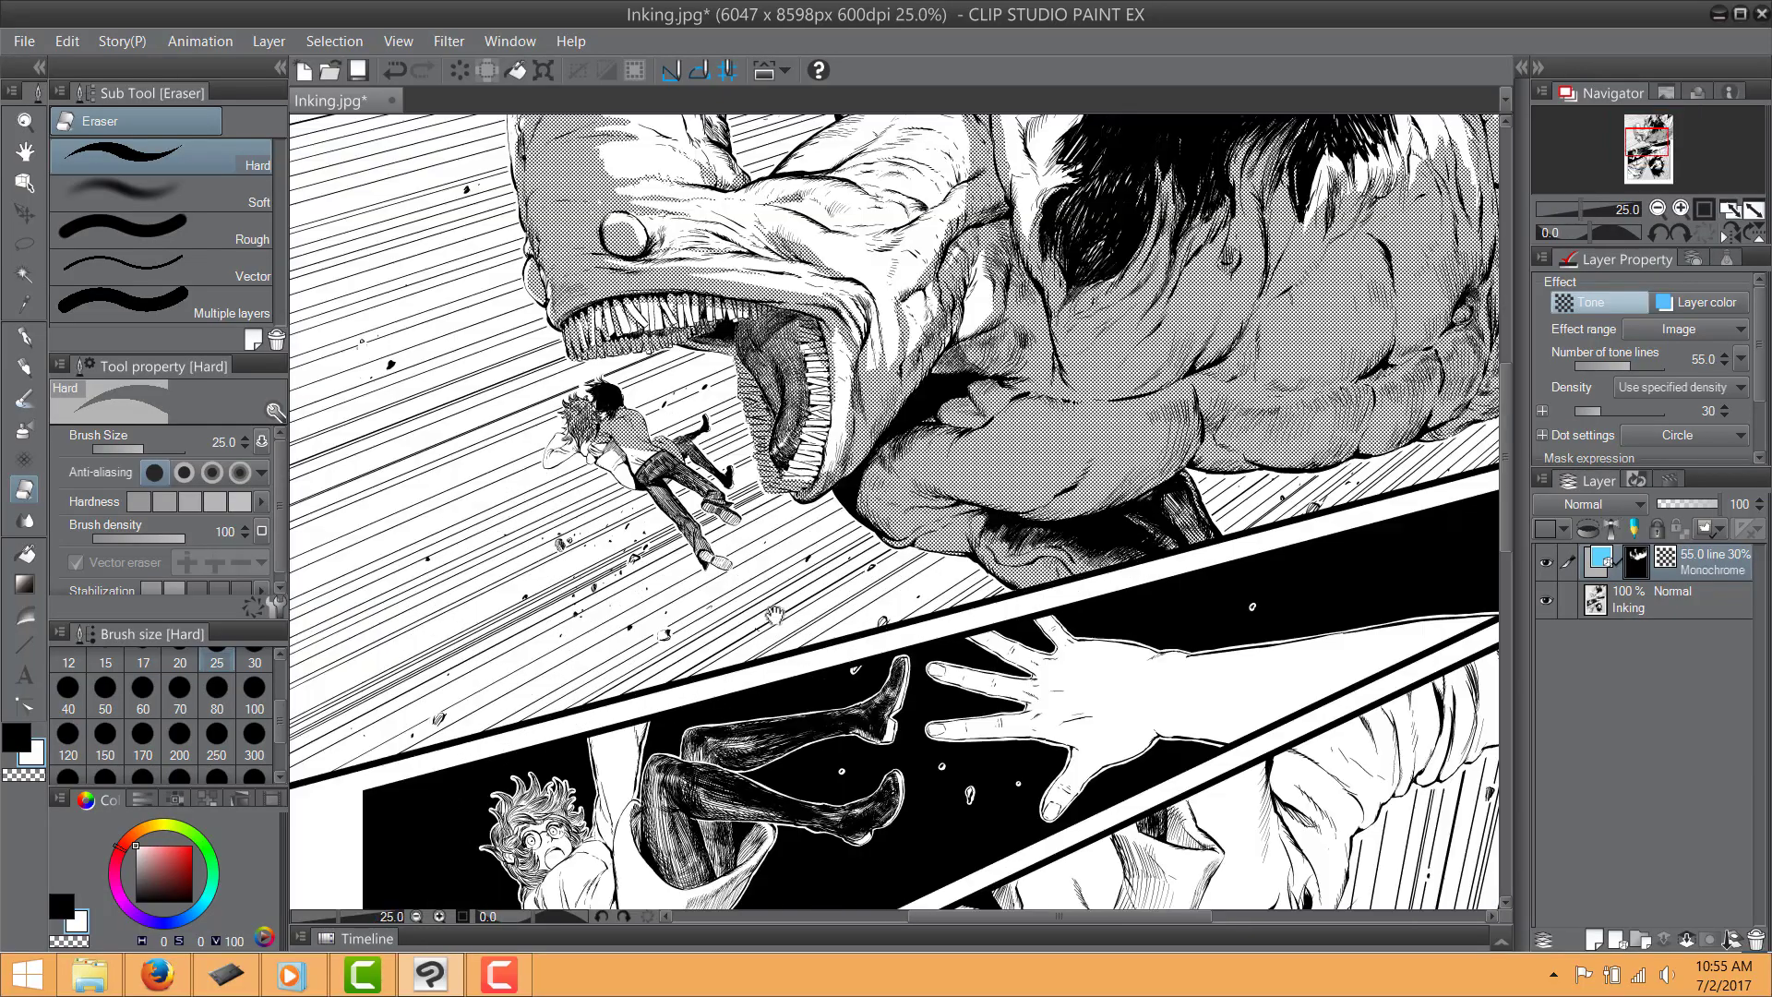
pyautogui.moveTo(793, 628); pyautogui.dragTo(779, 474)
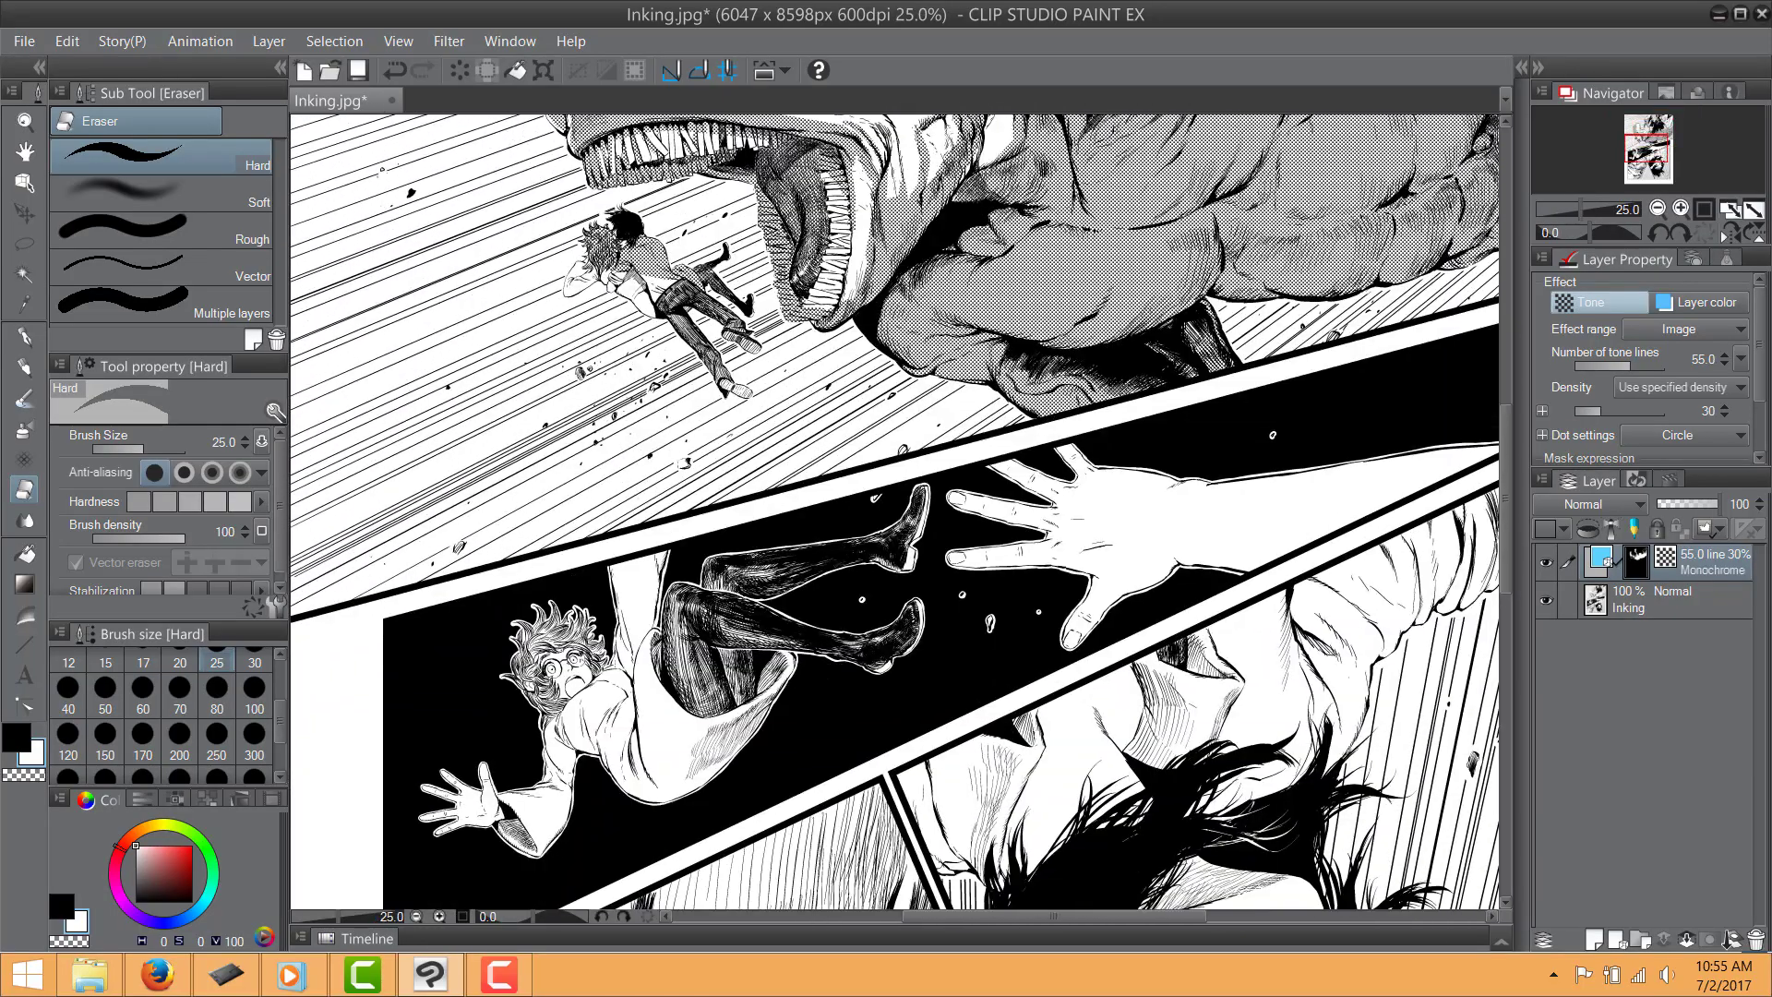
pyautogui.scroll(1, 835, 646)
pyautogui.scroll(1, 591, 157)
pyautogui.moveTo(592, 157)
pyautogui.mouseDown()
pyautogui.moveTo(572, 260)
pyautogui.moveTo(747, 522)
pyautogui.moveTo(801, 531)
pyautogui.mouseUp()
pyautogui.scroll(2, 747, 522)
pyautogui.moveTo(772, 676); pyautogui.dragTo(724, 718)
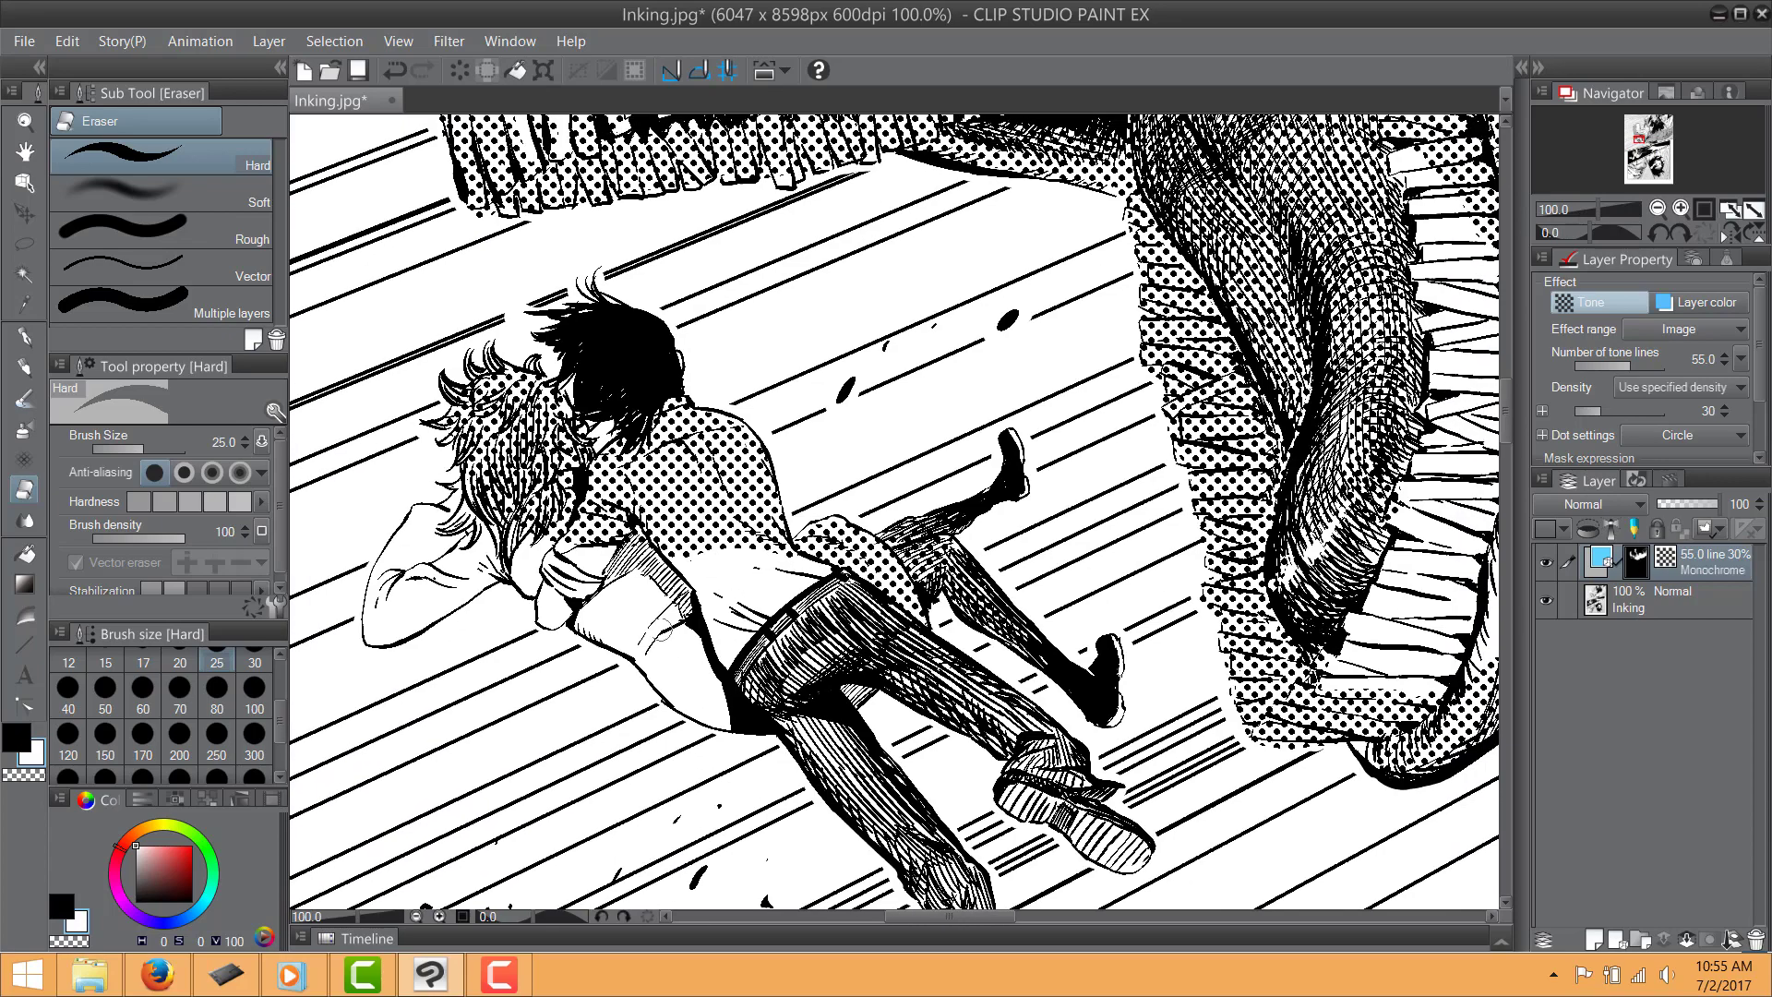
pyautogui.scroll(-2, 784, 540)
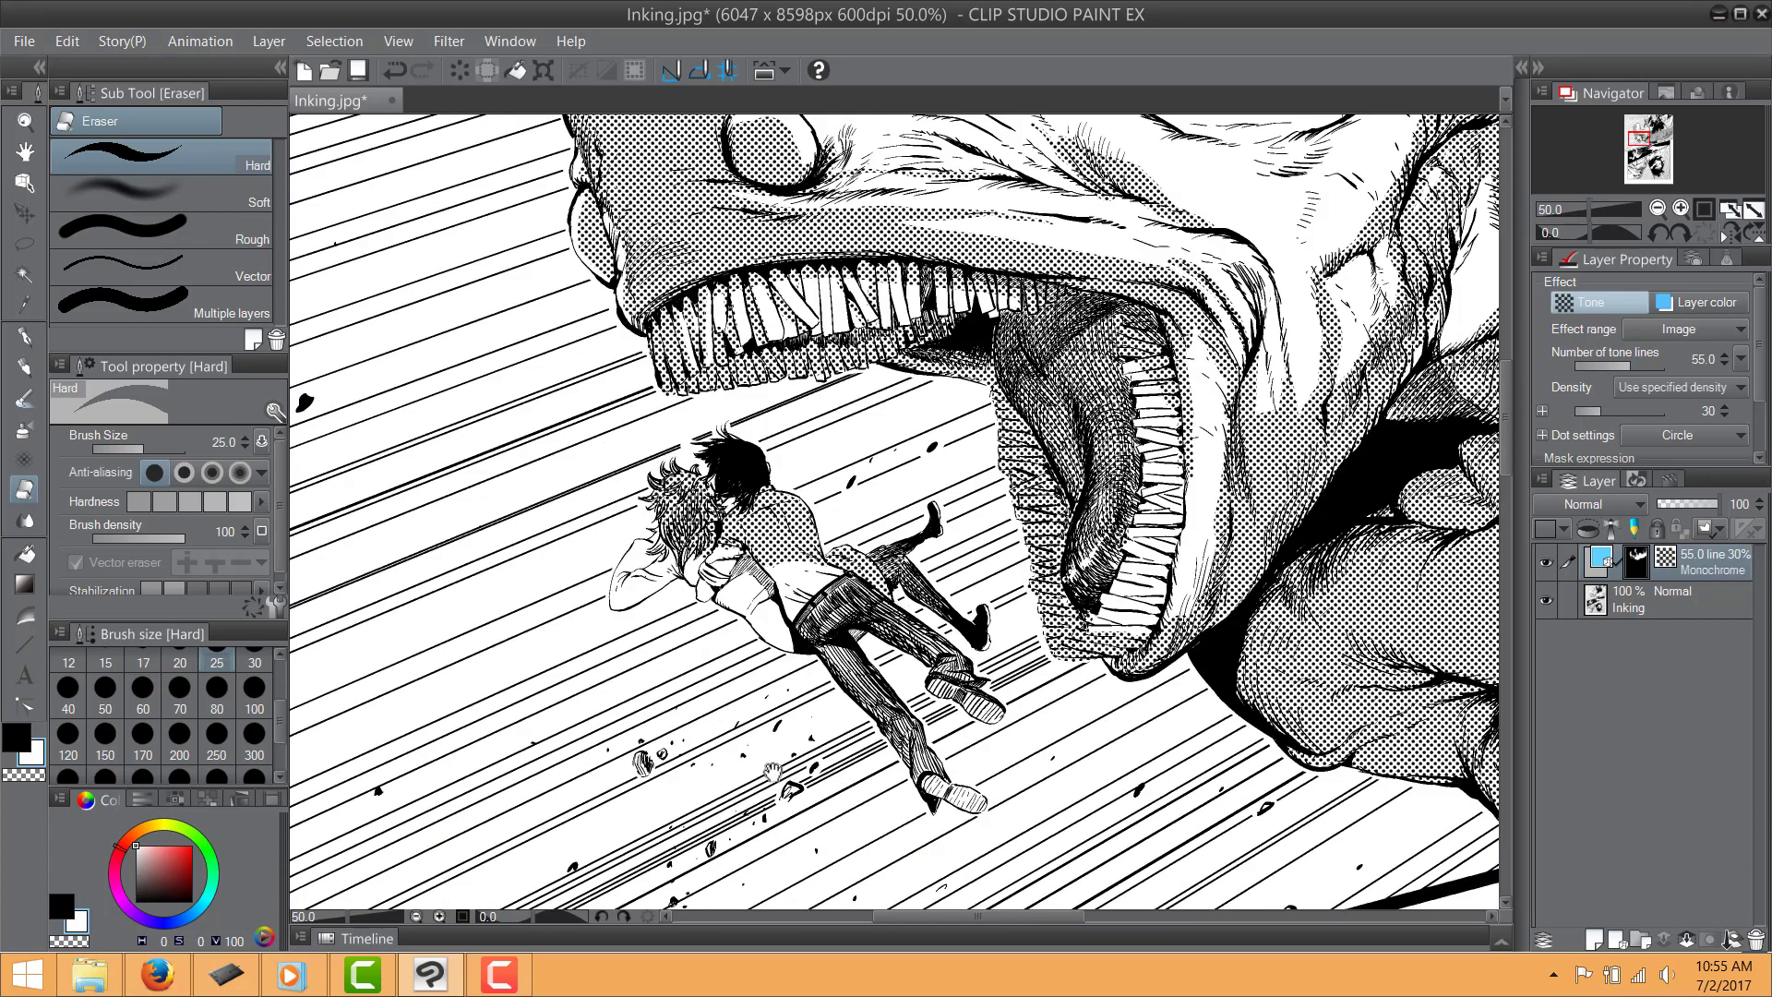
pyautogui.moveTo(773, 772); pyautogui.dragTo(650, 572)
pyautogui.moveTo(635, 868); pyautogui.dragTo(554, 352)
pyautogui.moveTo(1291, 479); pyautogui.dragTo(556, 677)
# Lasso a small patch on the outstretched forearm in the second panel and show the tone materials
pyautogui.click(24, 244)
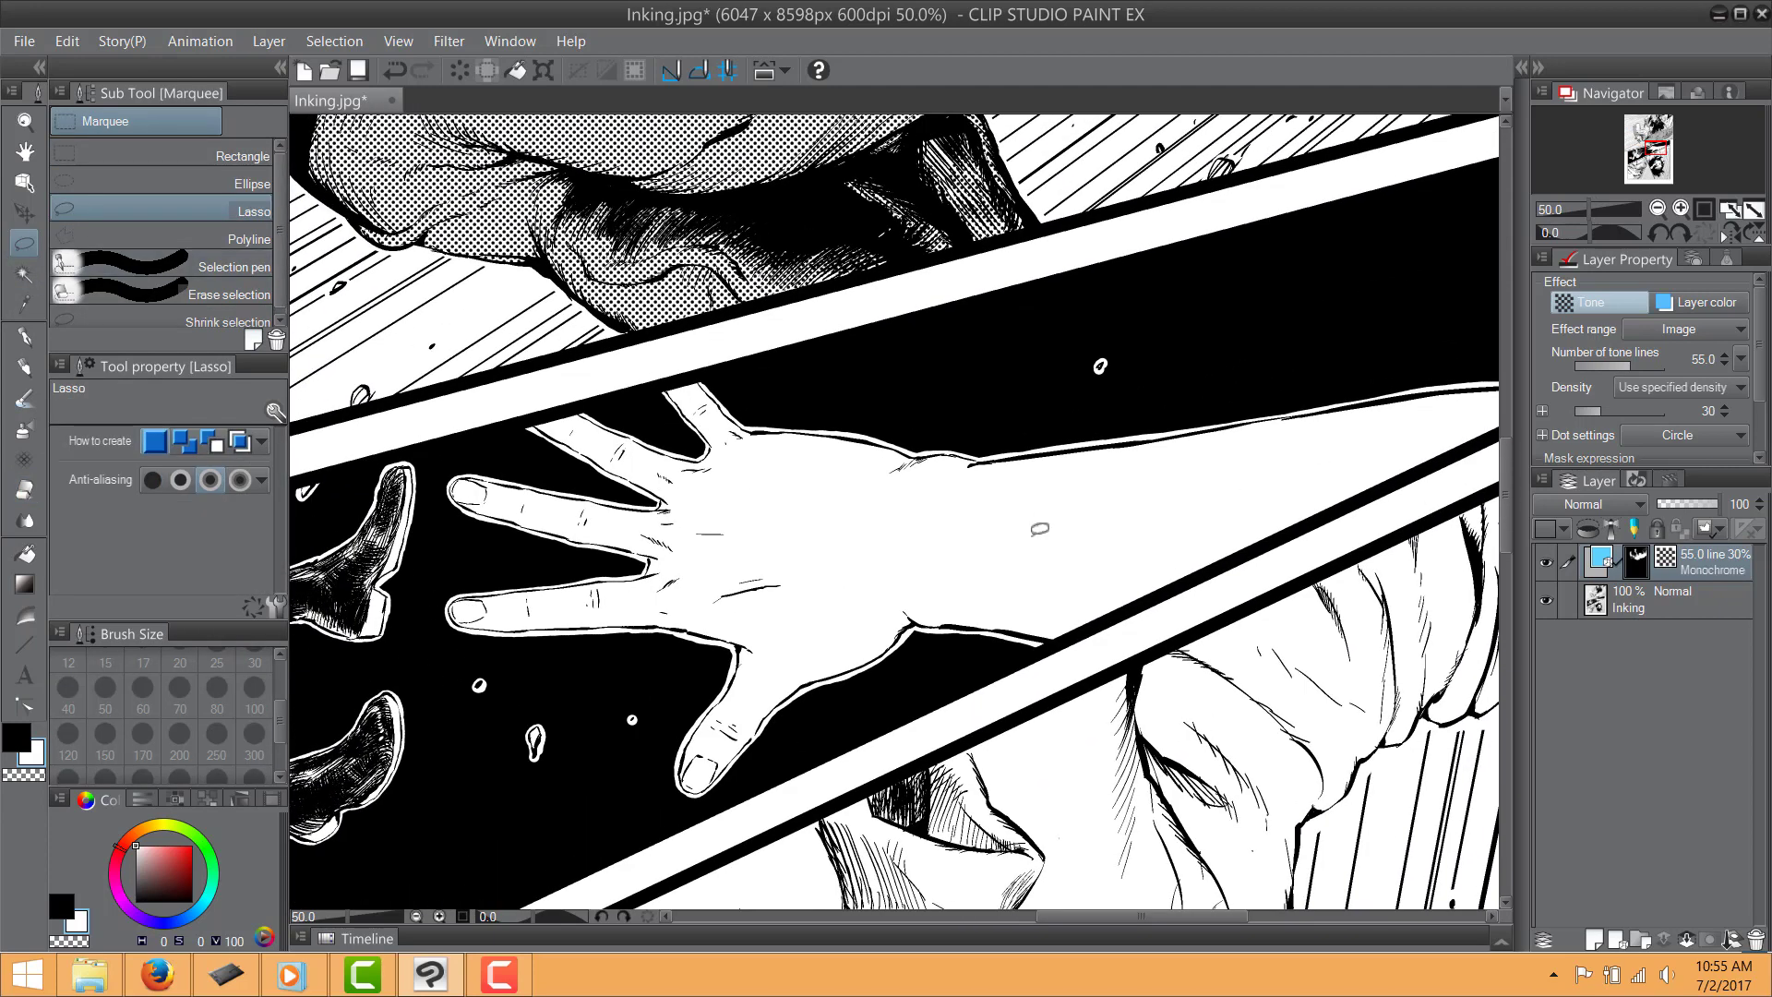
pyautogui.moveTo(1023, 503); pyautogui.dragTo(1010, 509)
pyautogui.click(1522, 68)
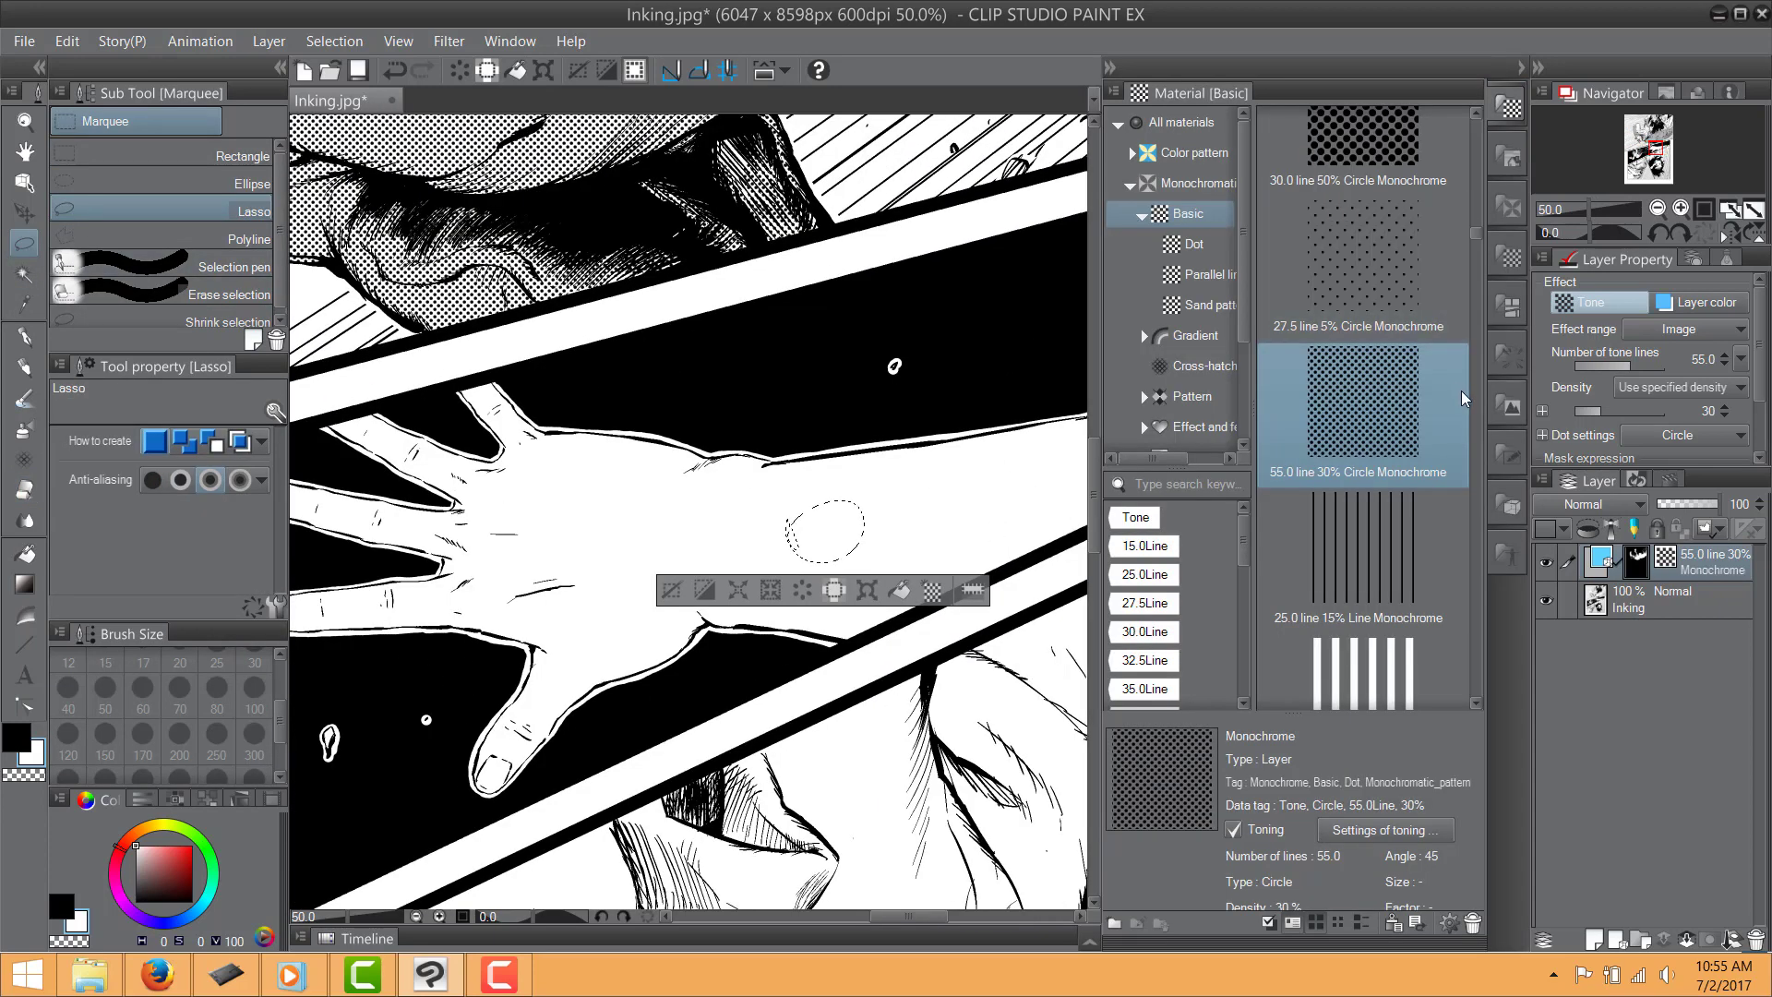
# Try a 27.5 line 5% circle tone and a 32.5 line 20% circle tone on the selected forearm patch
pyautogui.moveTo(1362, 267); pyautogui.dragTo(826, 521)
pyautogui.hotkey('ctrl', '-')
pyautogui.hotkey('ctrl', '-')
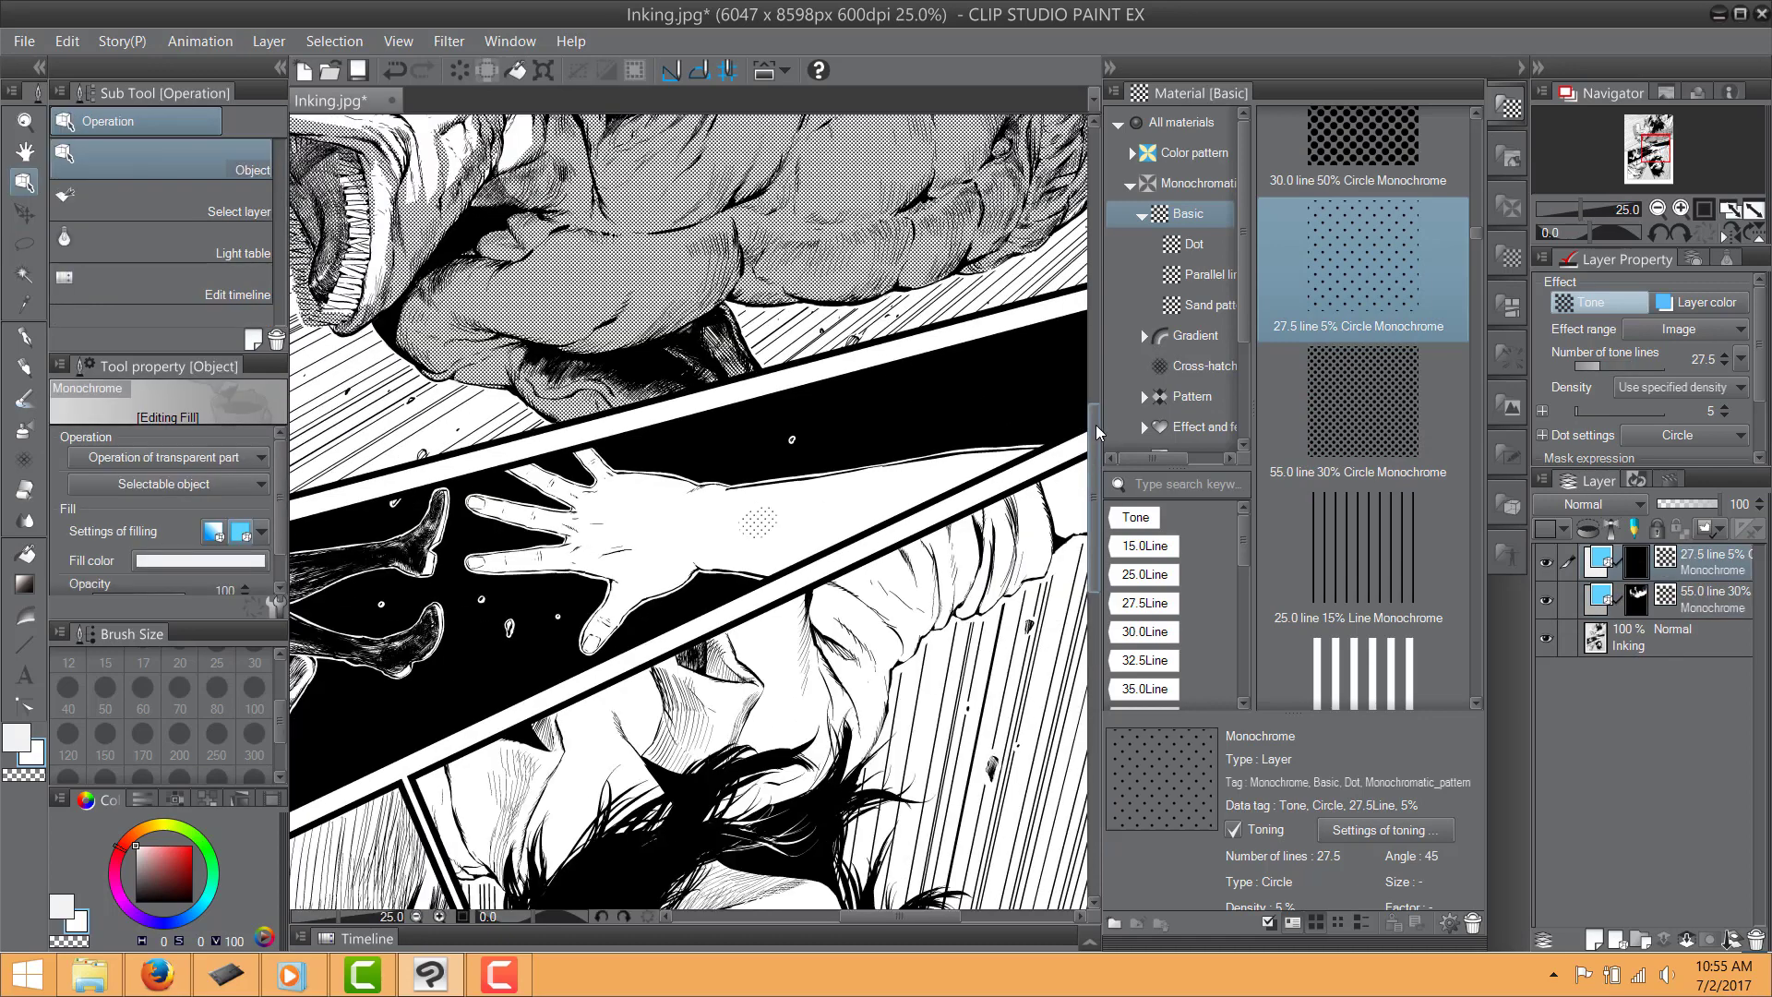
pyautogui.scroll(-2, 1091, 434)
pyautogui.scroll(2, 1091, 435)
pyautogui.moveTo(908, 520); pyautogui.dragTo(905, 557)
pyautogui.hotkey('ctrl', 'z')
pyautogui.moveTo(1474, 234); pyautogui.dragTo(1470, 275)
pyautogui.moveTo(1362, 521); pyautogui.dragTo(789, 649)
pyautogui.hotkey('ctrl', 'z')
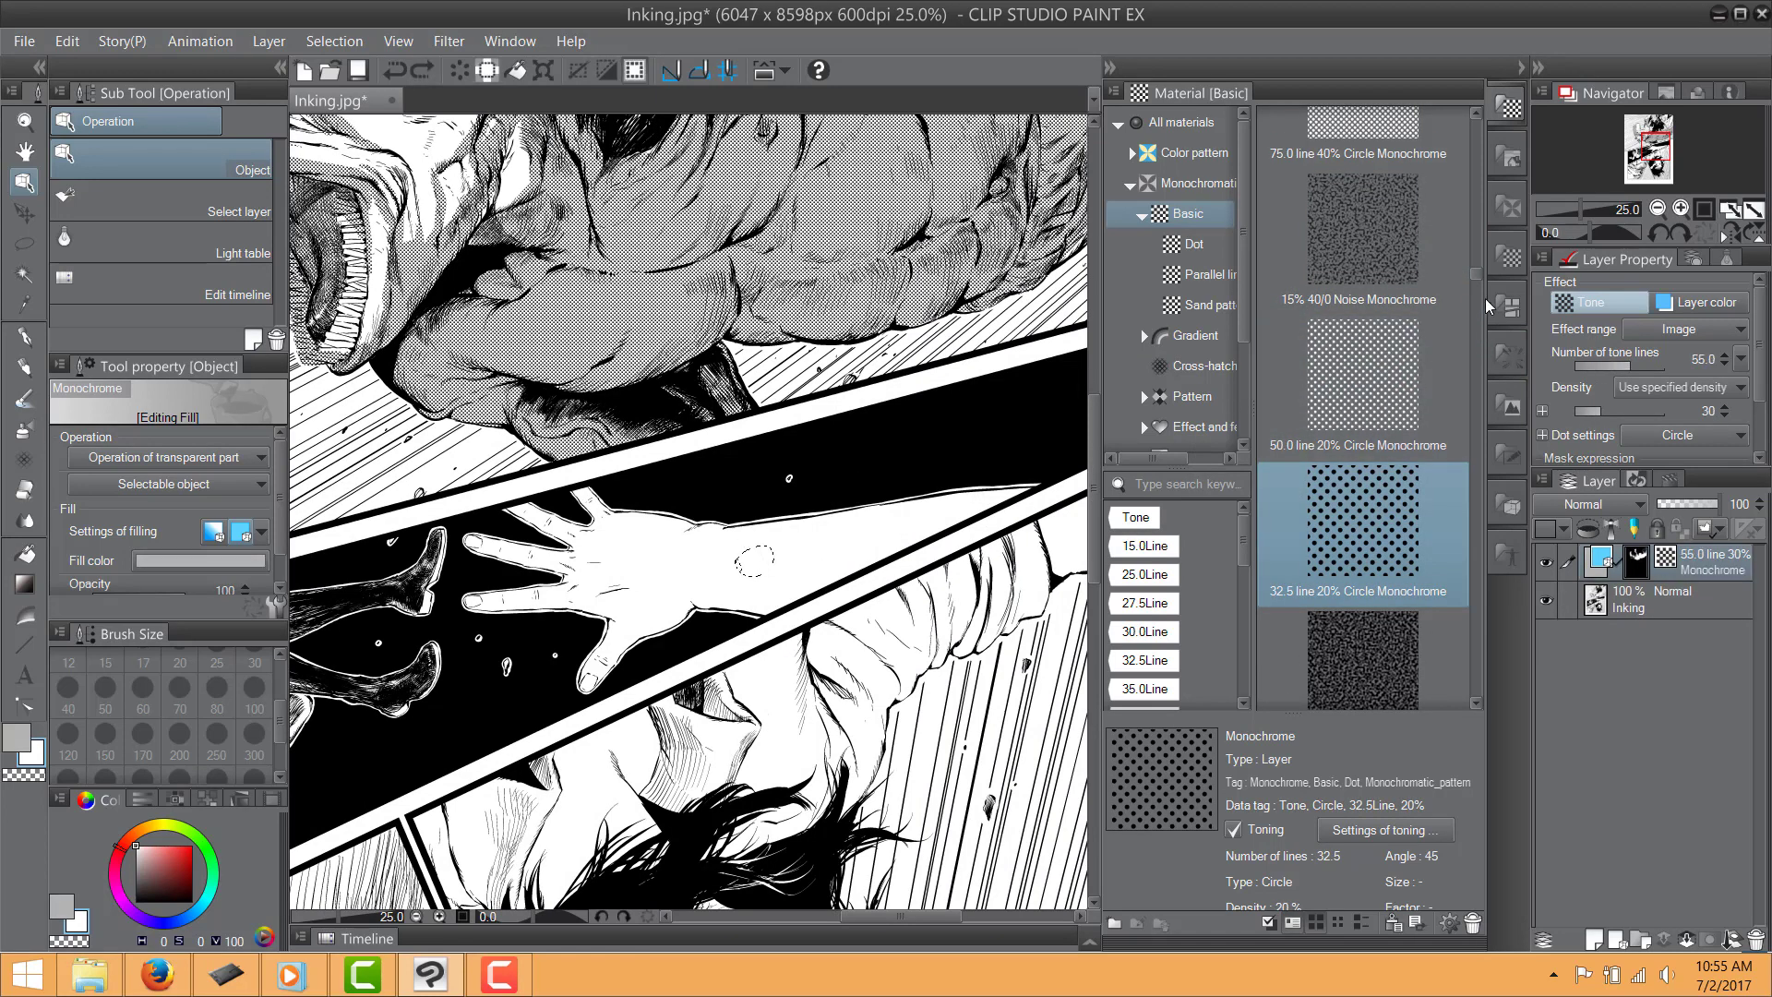
# Apply the 35.0 line 20% circle tone to the selected forearm patch and collapse the materials
pyautogui.scroll(-5, 1475, 301)
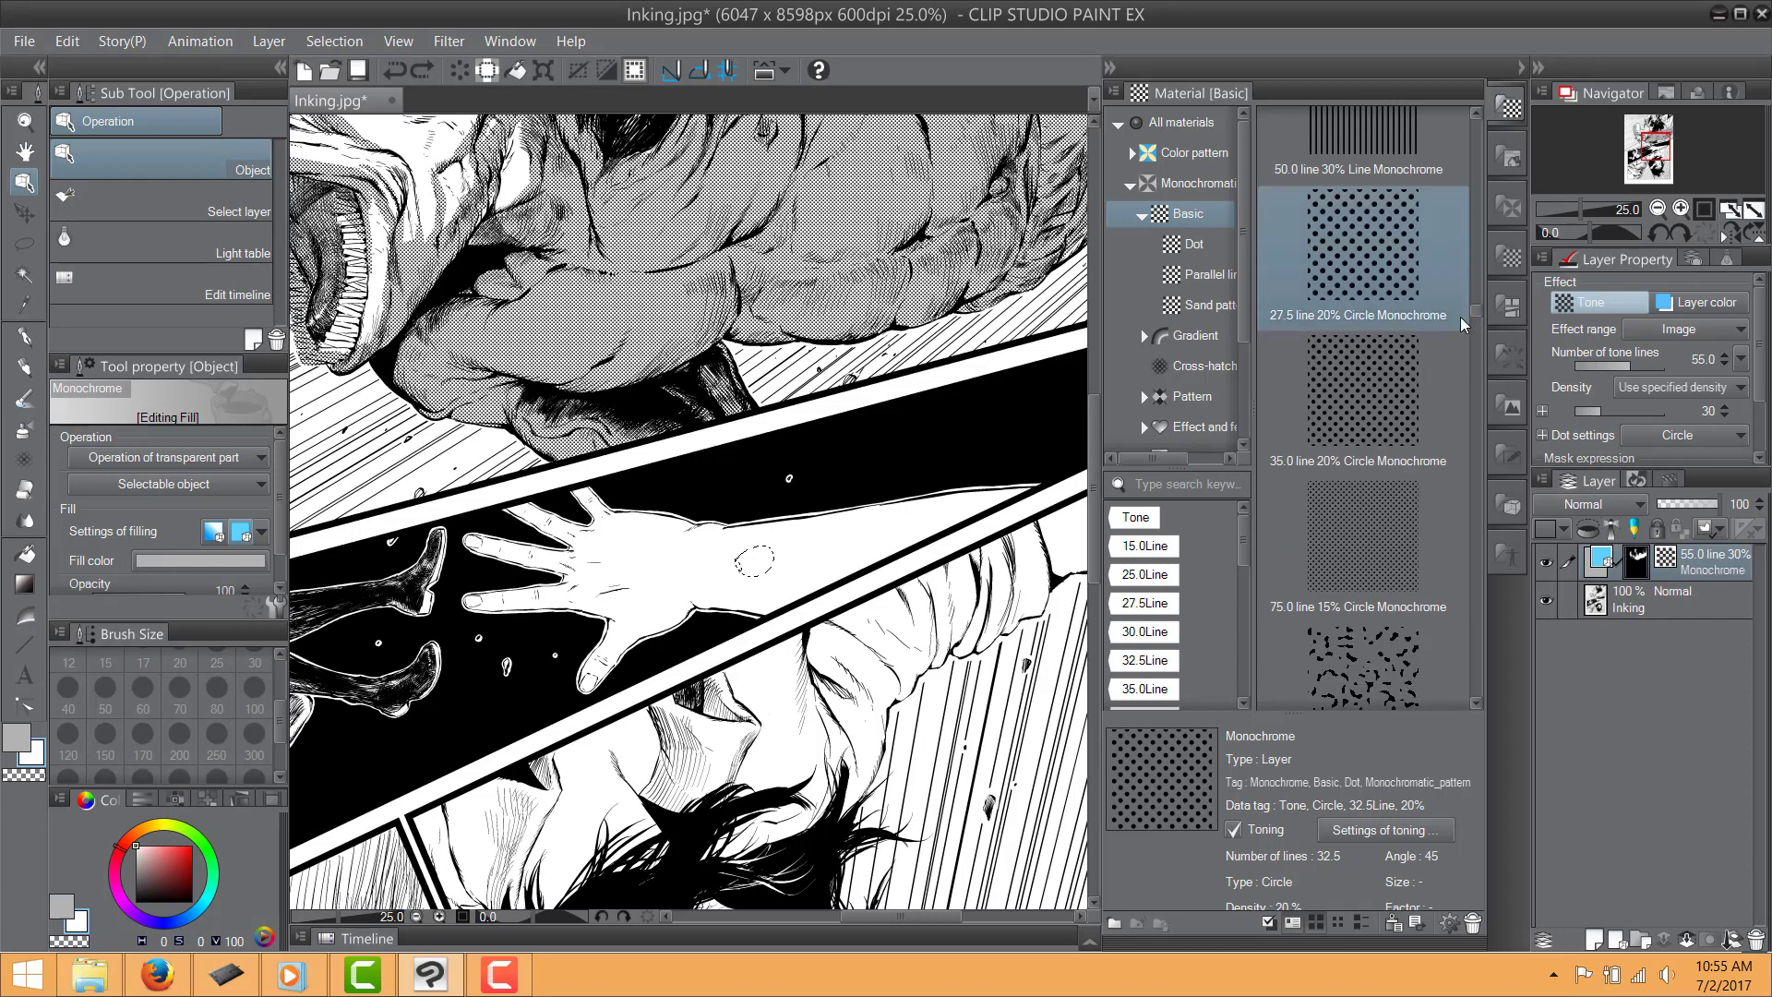
pyautogui.moveTo(1362, 397); pyautogui.dragTo(821, 616)
pyautogui.scroll(-2, 816, 654)
pyautogui.scroll(2, 814, 650)
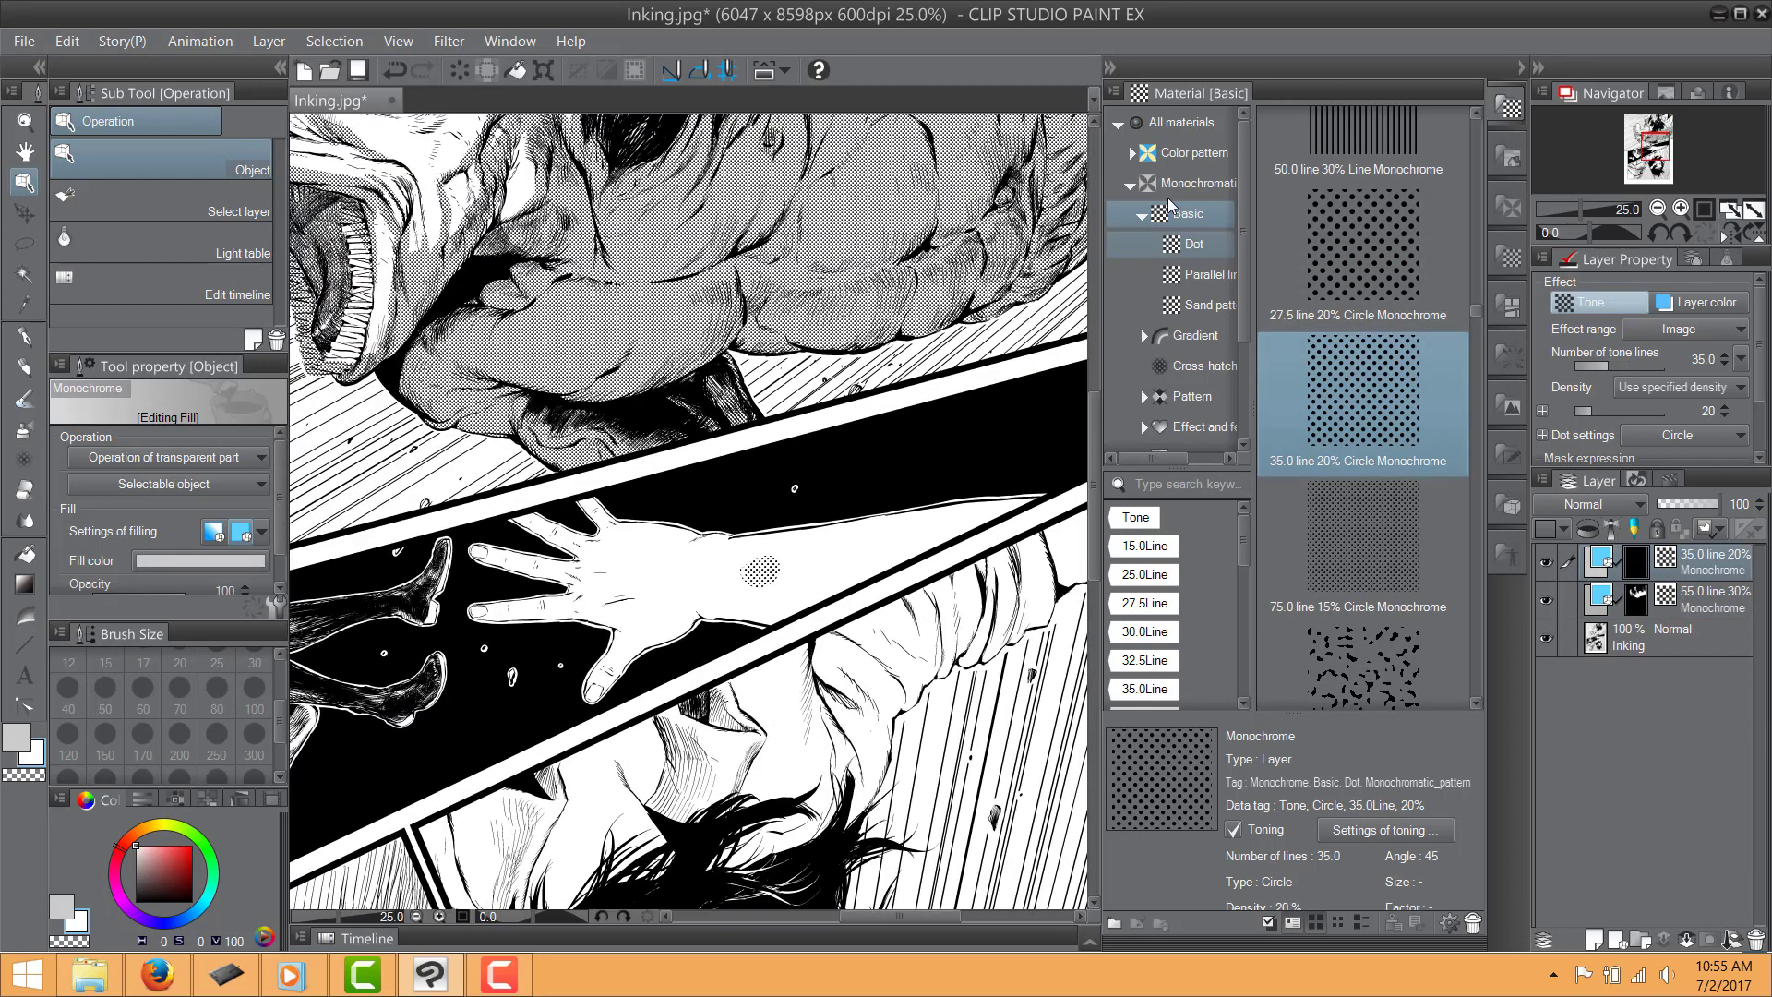
pyautogui.click(1110, 69)
# Paint the 35.0 line 20% tone over the forearm with the G-pen at brush size 100
pyautogui.scroll(3, 1021, 499)
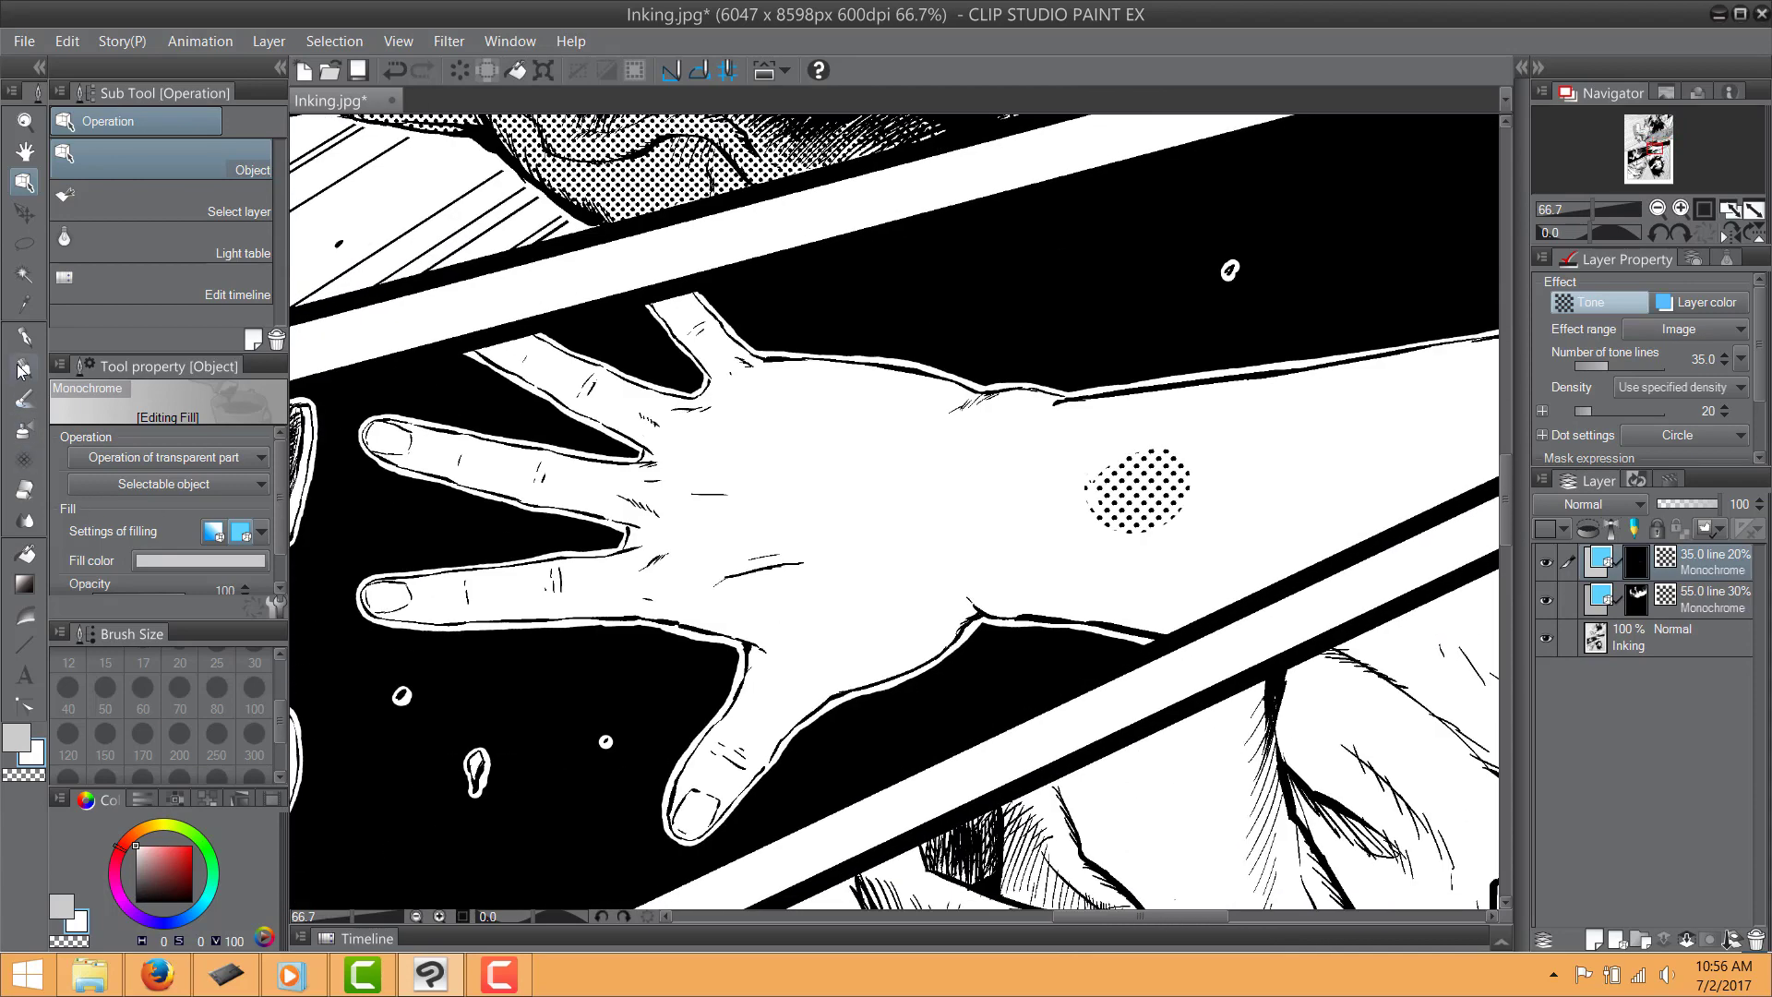
pyautogui.click(26, 341)
pyautogui.moveTo(838, 520)
pyautogui.mouseDown()
pyautogui.moveTo(777, 541)
pyautogui.moveTo(1184, 493)
pyautogui.moveTo(817, 581)
pyautogui.moveTo(978, 609)
pyautogui.moveTo(1061, 563)
pyautogui.moveTo(1071, 498)
pyautogui.moveTo(704, 570)
pyautogui.mouseUp()
pyautogui.click(256, 713)
pyautogui.hscroll(3, 1036, 532)
pyautogui.moveTo(810, 524)
pyautogui.mouseDown()
pyautogui.moveTo(899, 521)
pyautogui.moveTo(701, 500)
pyautogui.moveTo(1048, 447)
pyautogui.moveTo(993, 452)
pyautogui.moveTo(848, 545)
pyautogui.moveTo(877, 590)
pyautogui.mouseUp()
pyautogui.moveTo(764, 659)
pyautogui.mouseDown()
pyautogui.moveTo(1043, 525)
pyautogui.moveTo(1191, 397)
pyautogui.moveTo(1213, 420)
pyautogui.moveTo(1319, 402)
pyautogui.mouseUp()
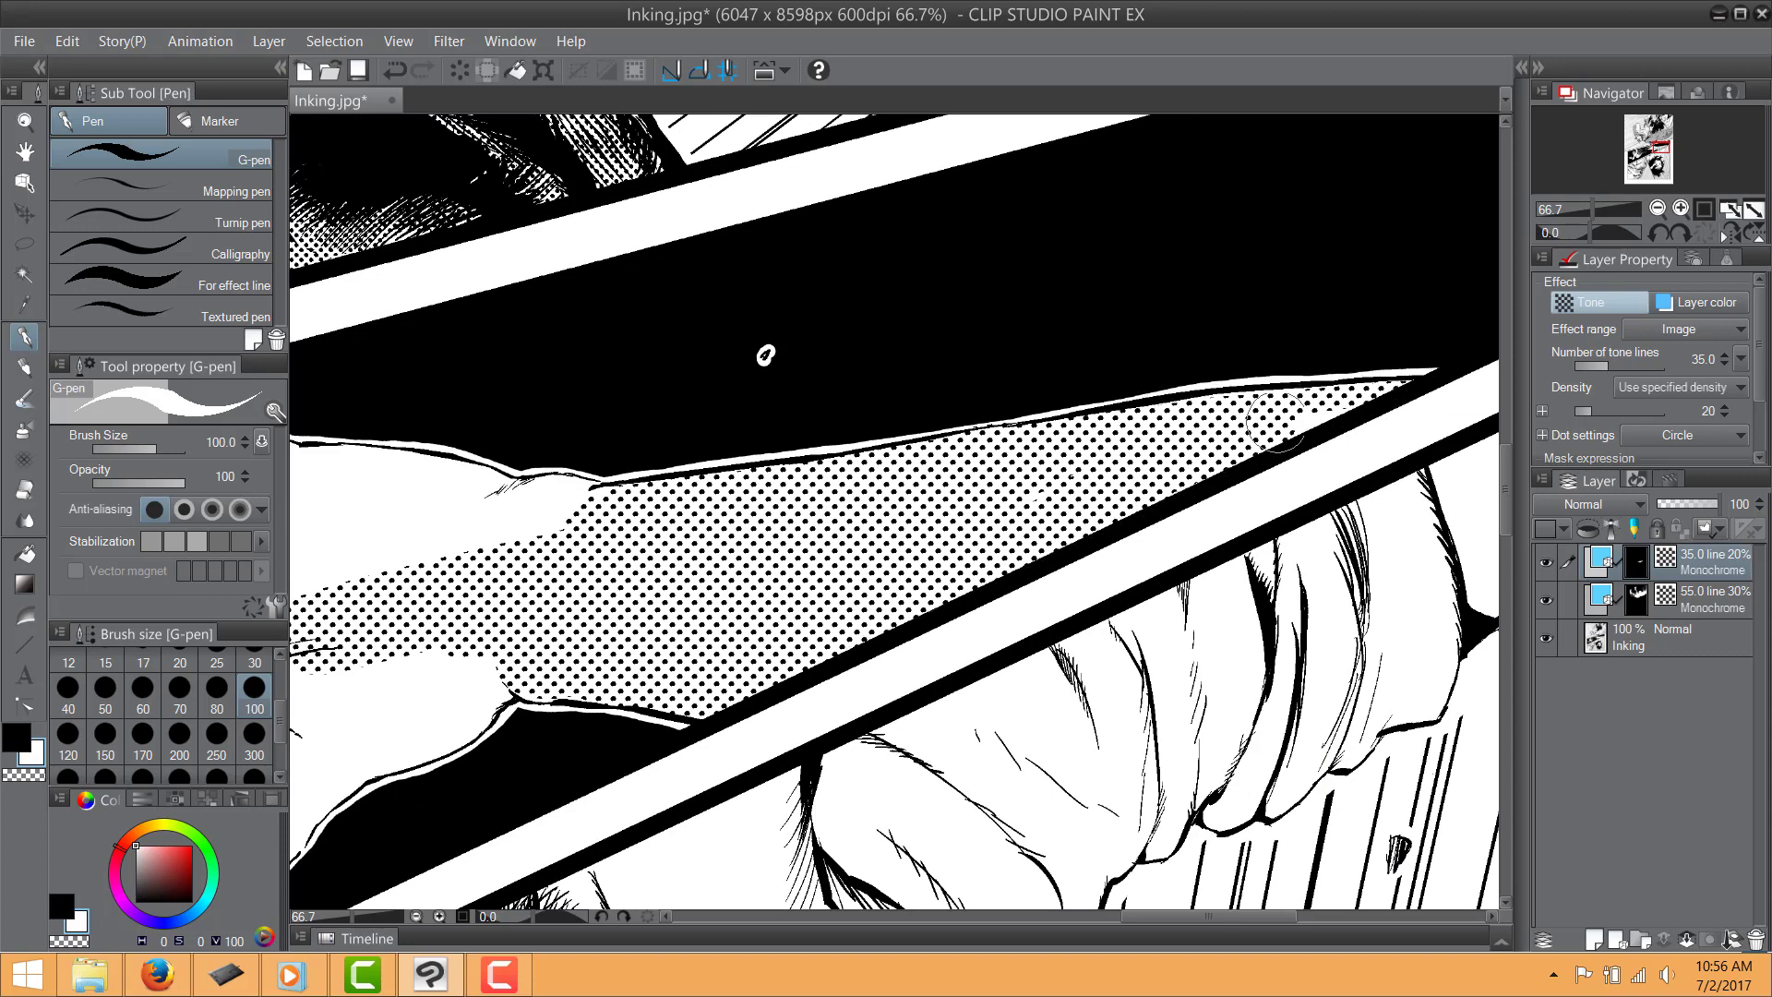
# Extend the tone over the palm, thumb and all fingers of the outstretched hand
pyautogui.moveTo(683, 552); pyautogui.dragTo(1264, 415)
pyautogui.moveTo(499, 547)
pyautogui.mouseDown()
pyautogui.moveTo(781, 533)
pyautogui.moveTo(833, 554)
pyautogui.moveTo(1043, 544)
pyautogui.moveTo(1070, 563)
pyautogui.moveTo(881, 636)
pyautogui.moveTo(805, 758)
pyautogui.moveTo(932, 625)
pyautogui.mouseUp()
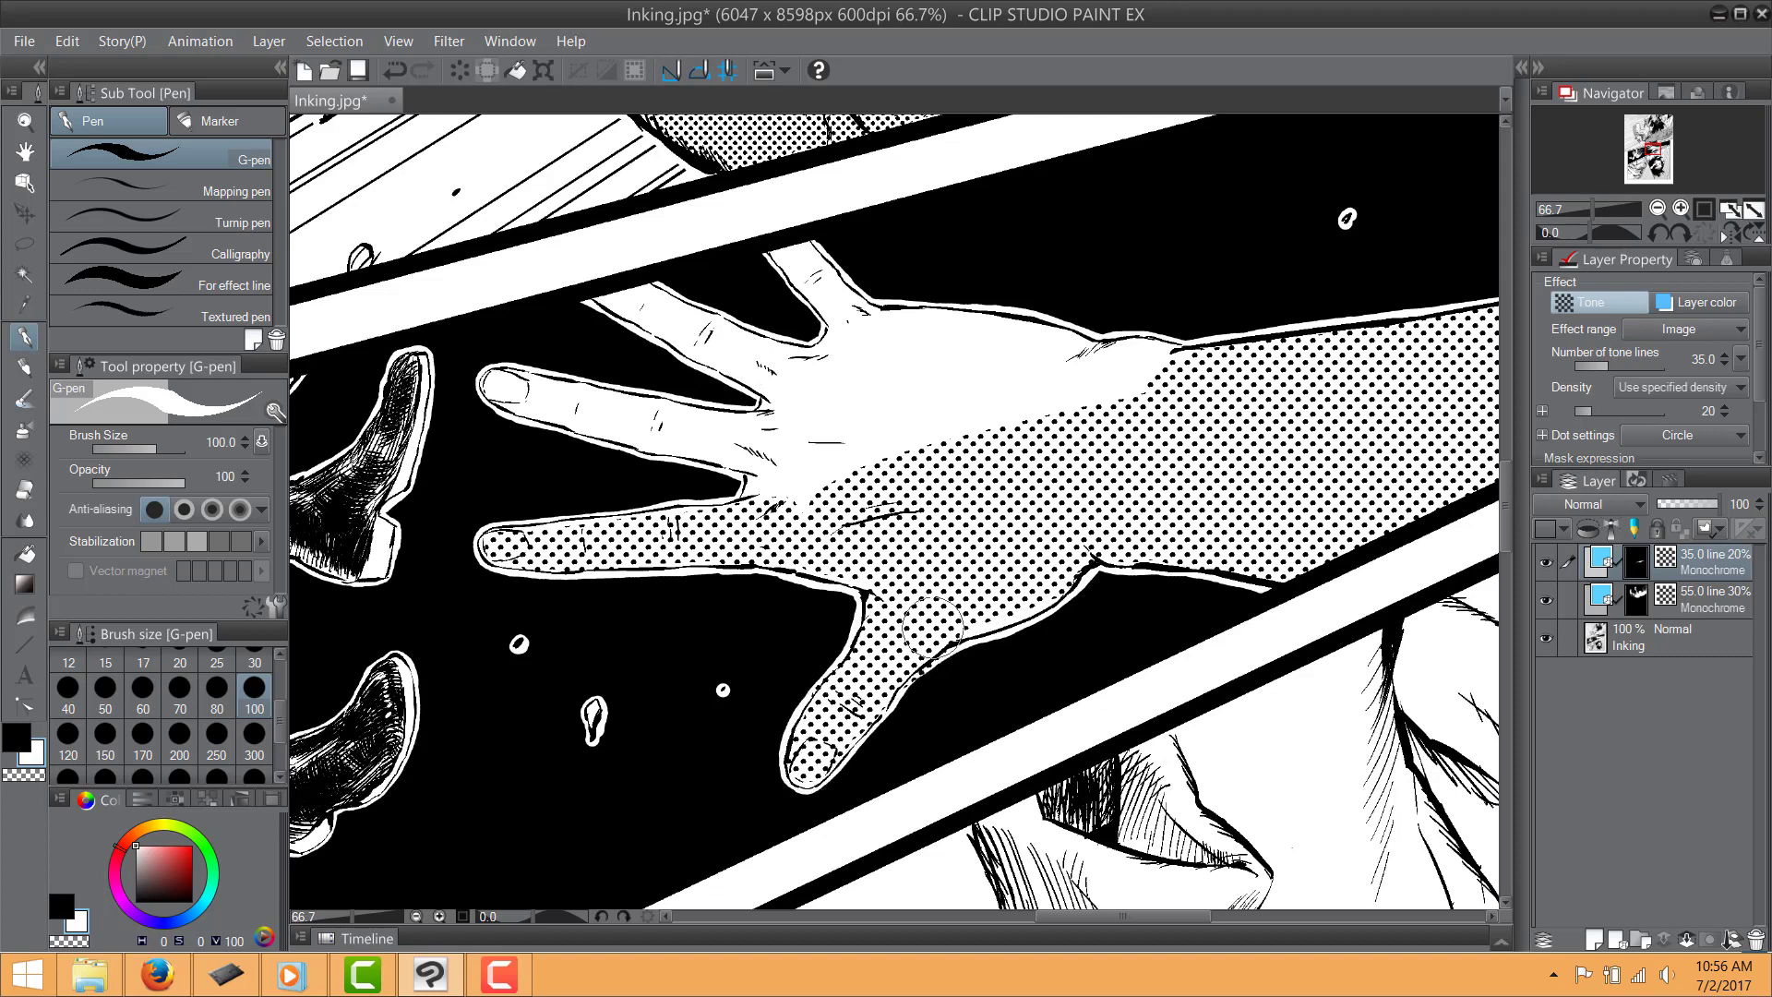
pyautogui.moveTo(557, 406)
pyautogui.mouseDown()
pyautogui.moveTo(775, 471)
pyautogui.moveTo(835, 442)
pyautogui.mouseUp()
pyautogui.moveTo(625, 295)
pyautogui.mouseDown()
pyautogui.moveTo(785, 362)
pyautogui.moveTo(785, 267)
pyautogui.moveTo(857, 316)
pyautogui.moveTo(878, 372)
pyautogui.moveTo(915, 342)
pyautogui.moveTo(1152, 363)
pyautogui.moveTo(878, 419)
pyautogui.moveTo(957, 376)
pyautogui.moveTo(826, 456)
pyautogui.mouseUp()
pyautogui.hotkey('ctrl', '-')
pyautogui.hotkey('ctrl', '-')
pyautogui.hotkey('ctrl', '+')
pyautogui.hotkey('ctrl', '+')
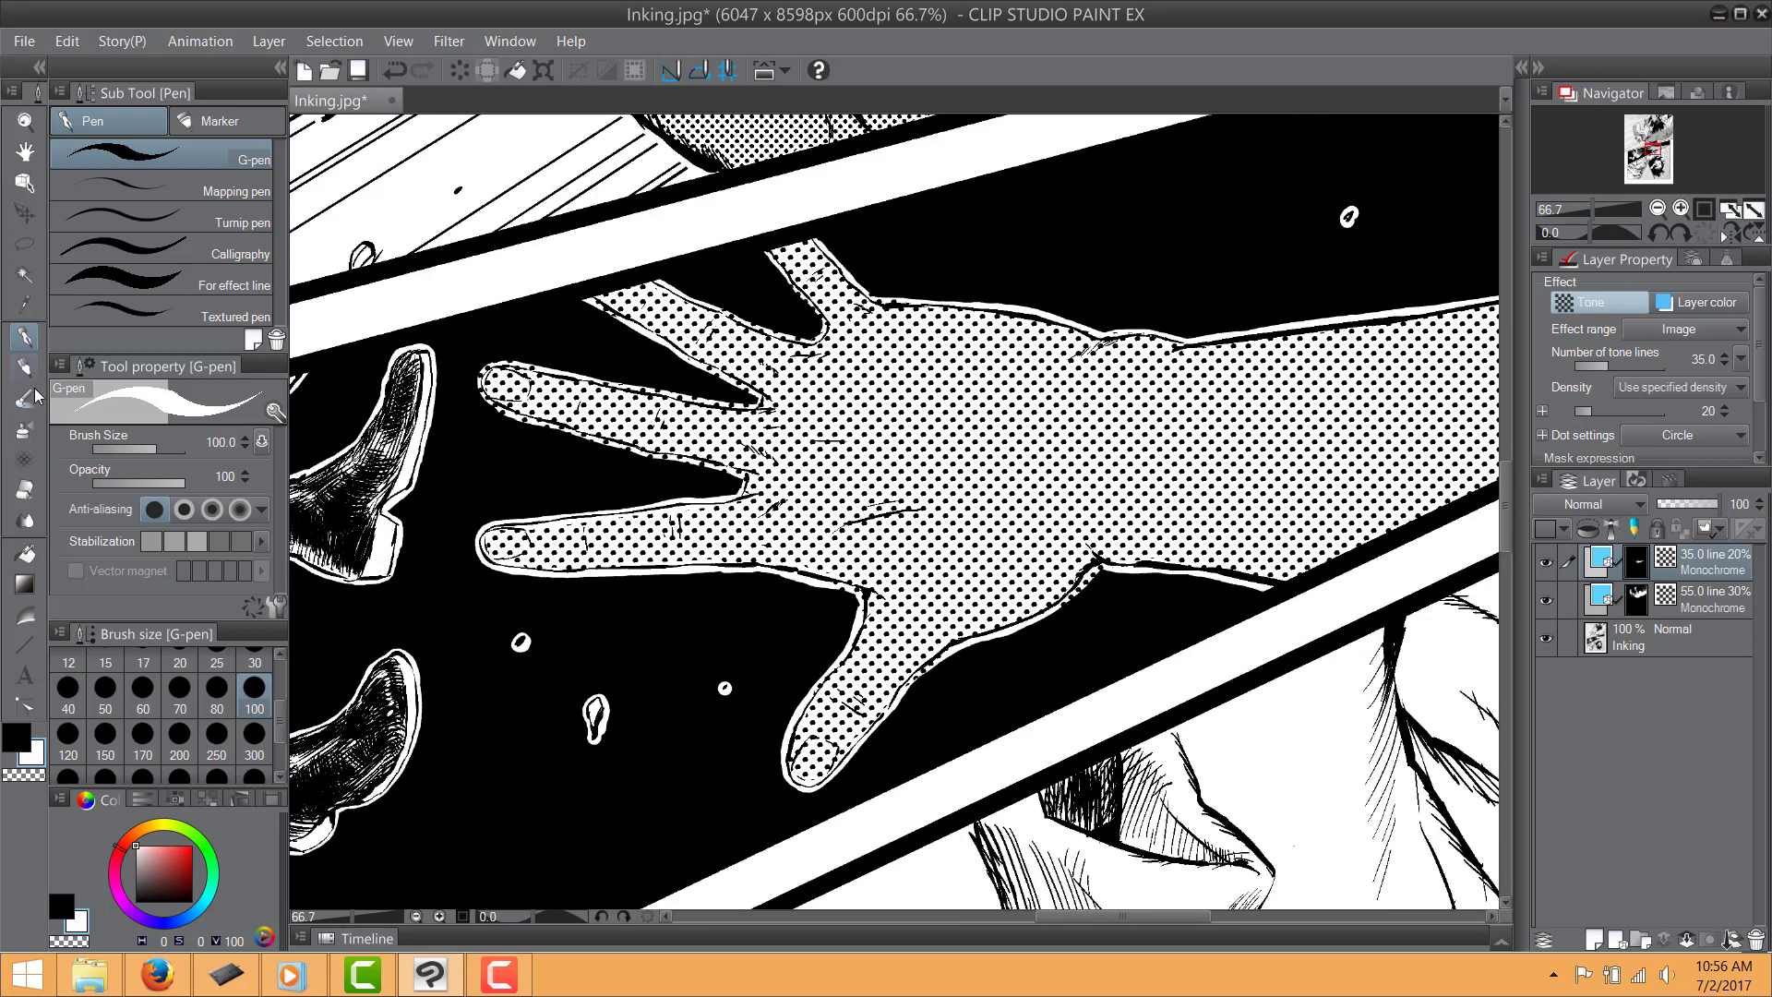
# Switch to the hard eraser and lower the opacity of the 35.0 line 20% tone layer to 34
pyautogui.click(25, 489)
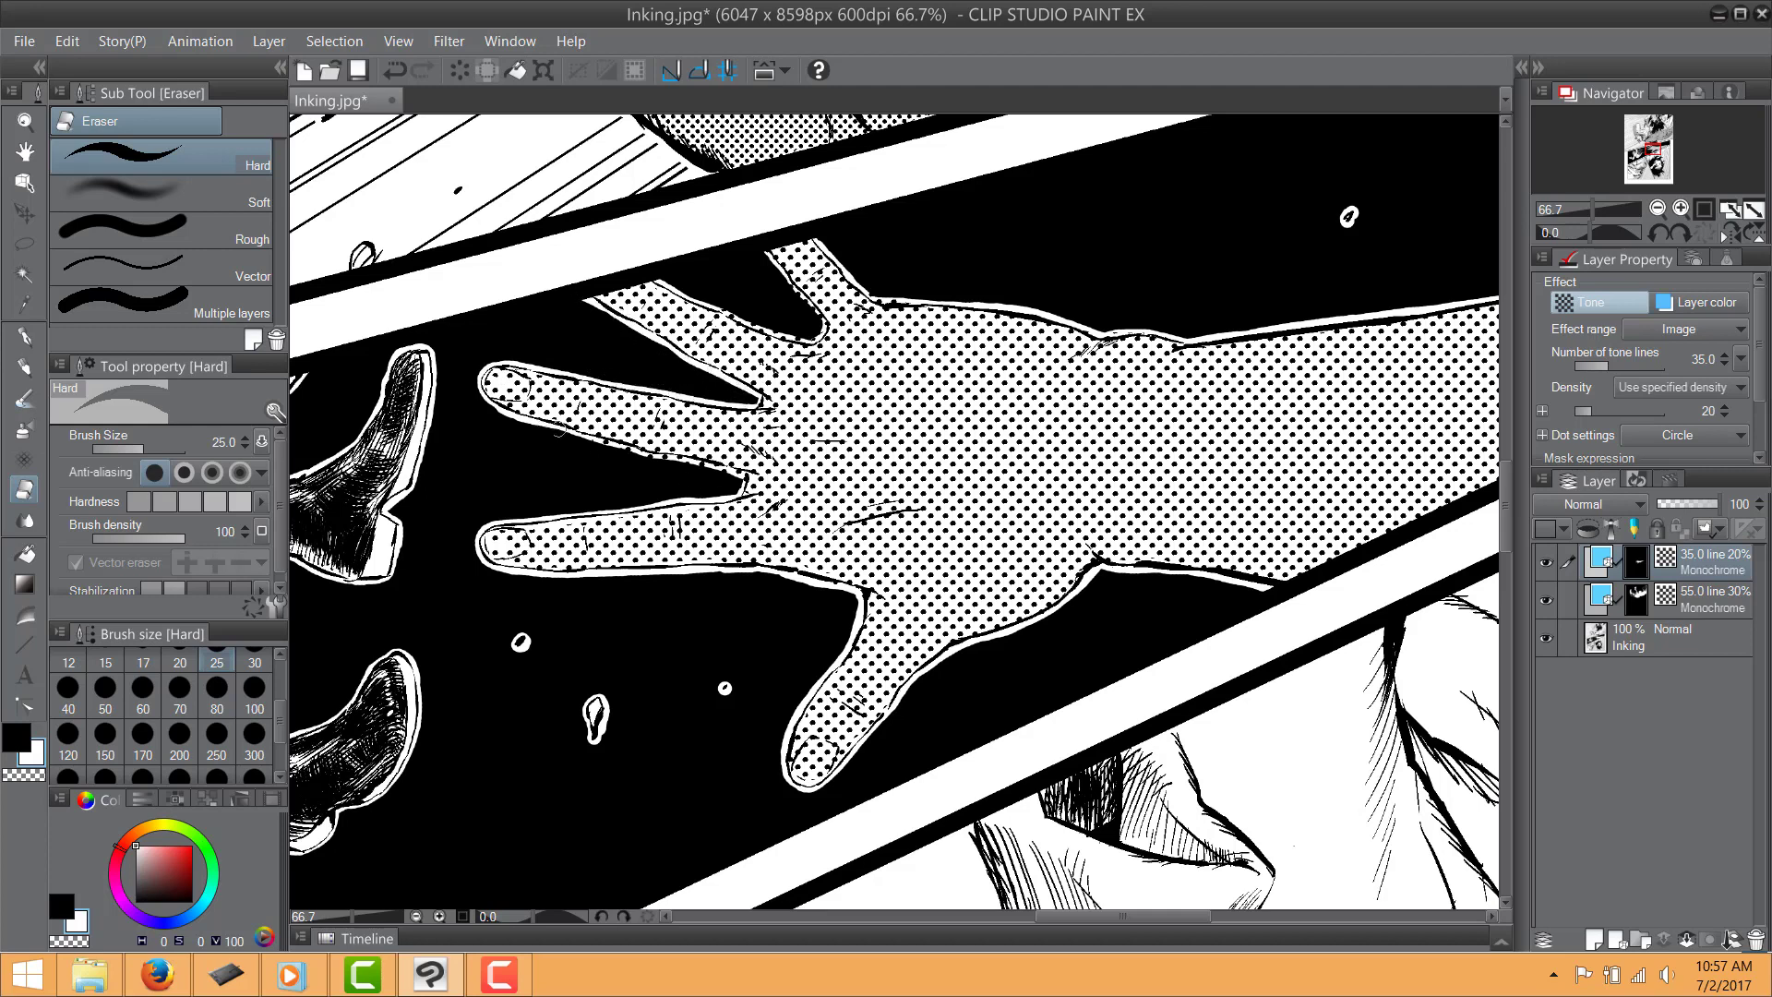
pyautogui.moveTo(898, 299); pyautogui.dragTo(750, 434)
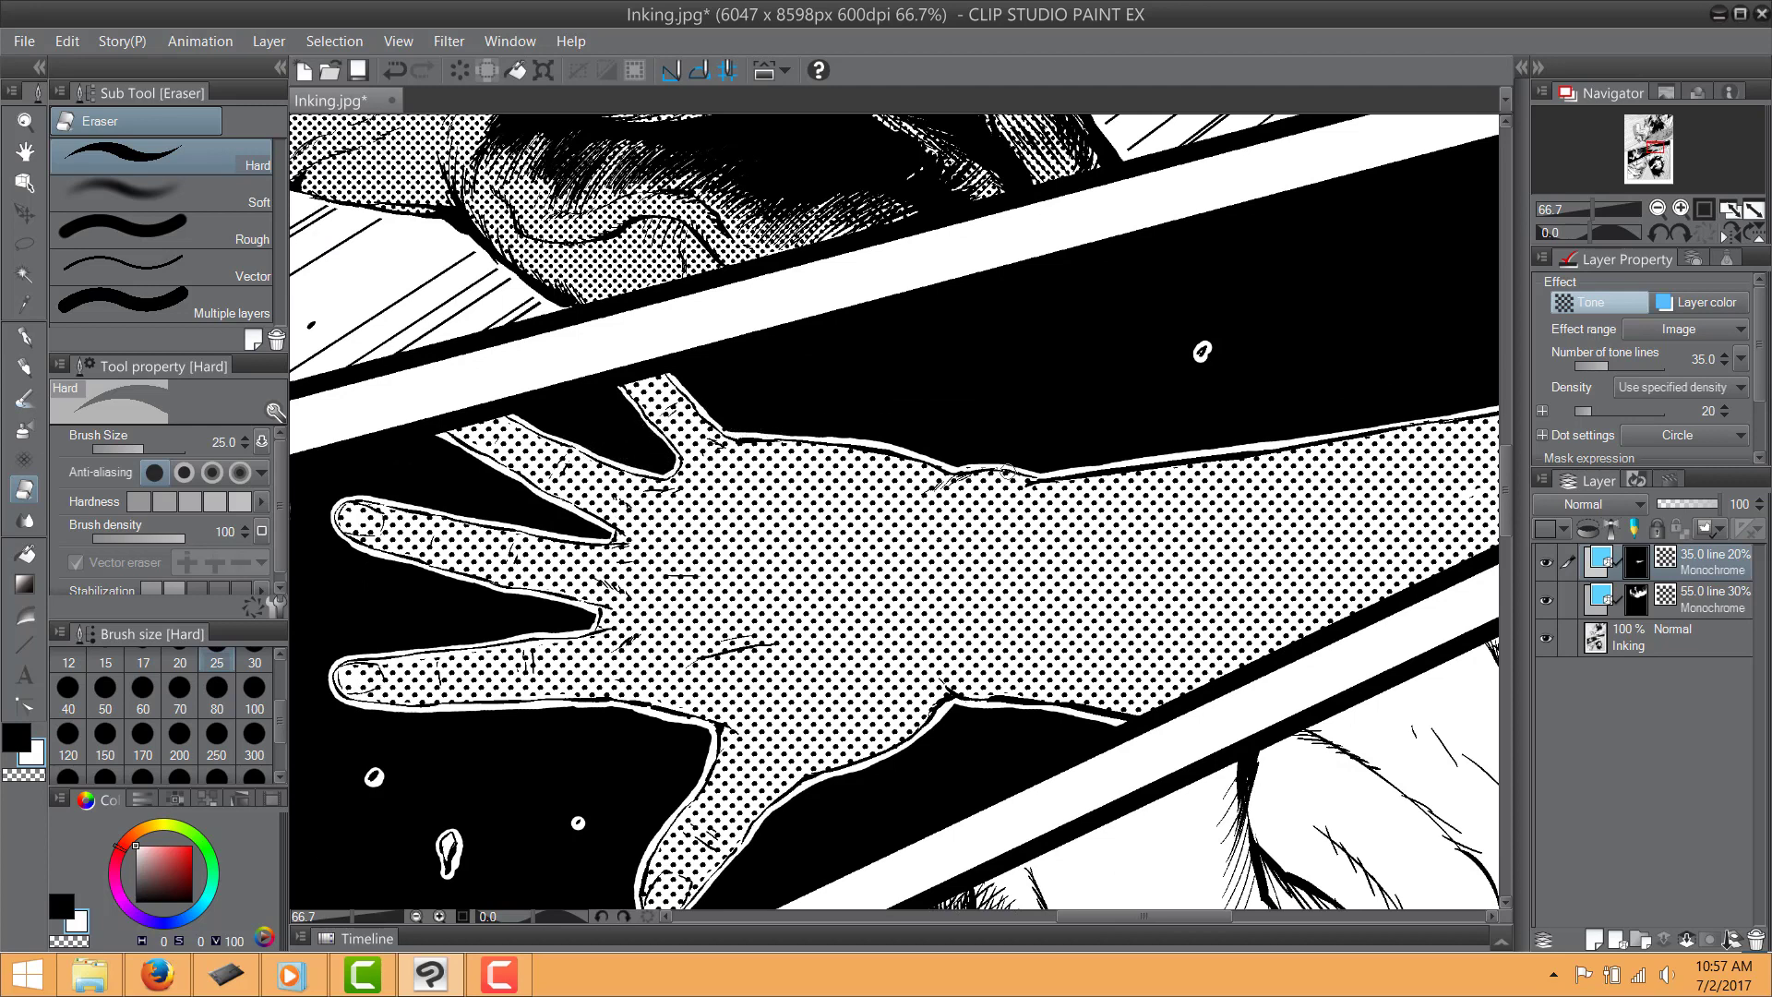
pyautogui.moveTo(1689, 514); pyautogui.dragTo(1679, 513)
# Examine the lightened hand tone in relation to the other panels and the toned monster
pyautogui.hotkey('ctrl', '-')
pyautogui.hotkey('ctrl', '-')
pyautogui.moveTo(564, 761); pyautogui.dragTo(780, 184)
pyautogui.hotkey('ctrl', '-')
pyautogui.moveTo(598, 555); pyautogui.dragTo(633, 770)
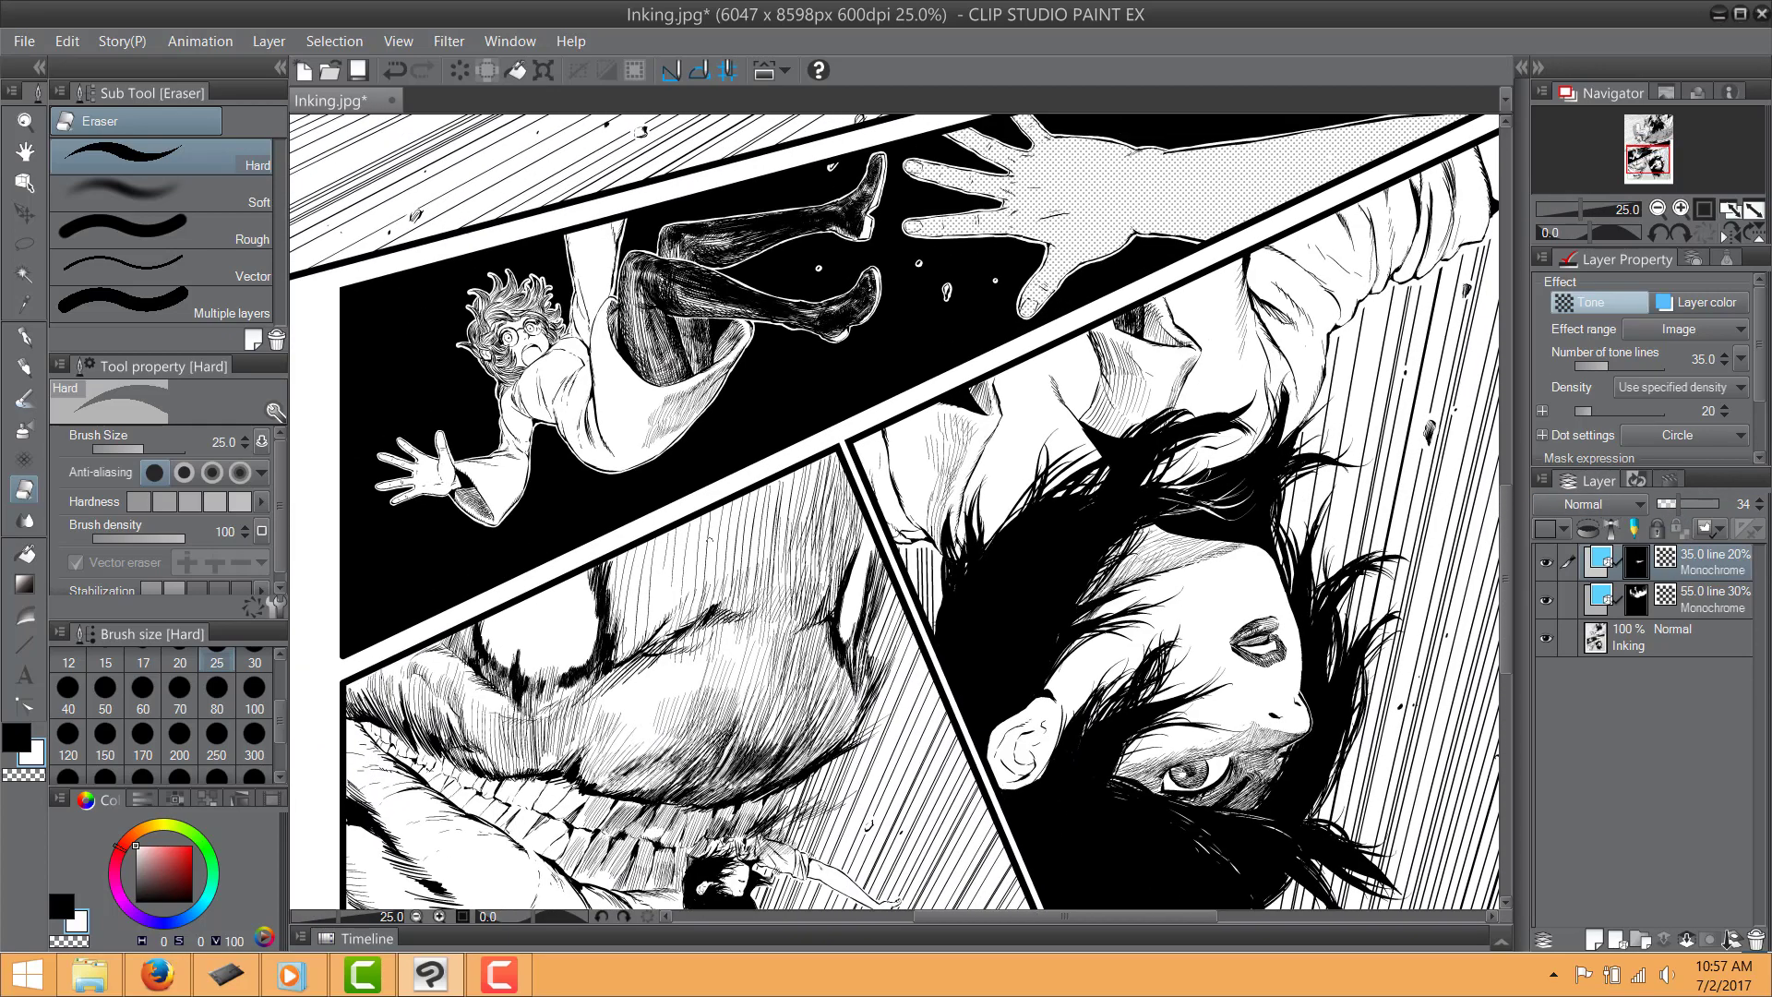
pyautogui.hotkey('ctrl', '-')
pyautogui.moveTo(706, 630); pyautogui.dragTo(666, 822)
pyautogui.hotkey('ctrl', '+')
pyautogui.moveTo(608, 470); pyautogui.dragTo(806, 833)
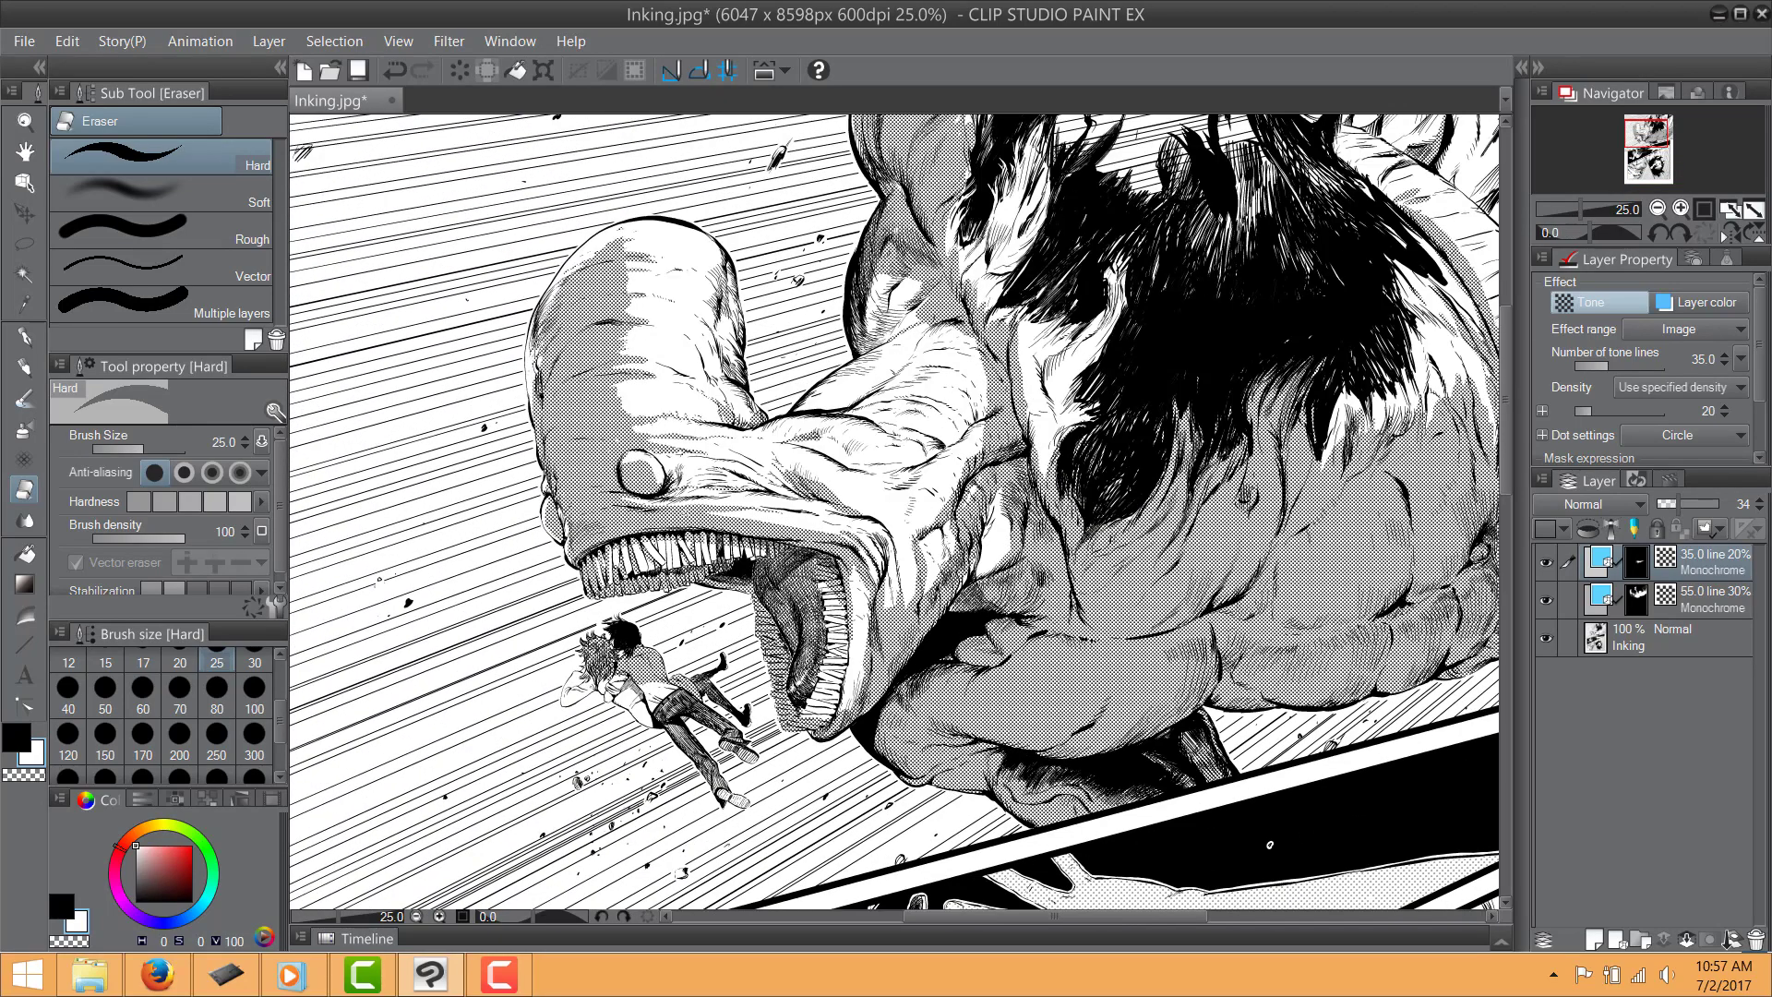
# Make the 55.0 line 30% tone layer active and switch back to the G-pen
pyautogui.moveTo(878, 404); pyautogui.dragTo(1115, 422)
pyautogui.scroll(2, 1115, 422)
pyautogui.click(1637, 600)
pyautogui.click(25, 341)
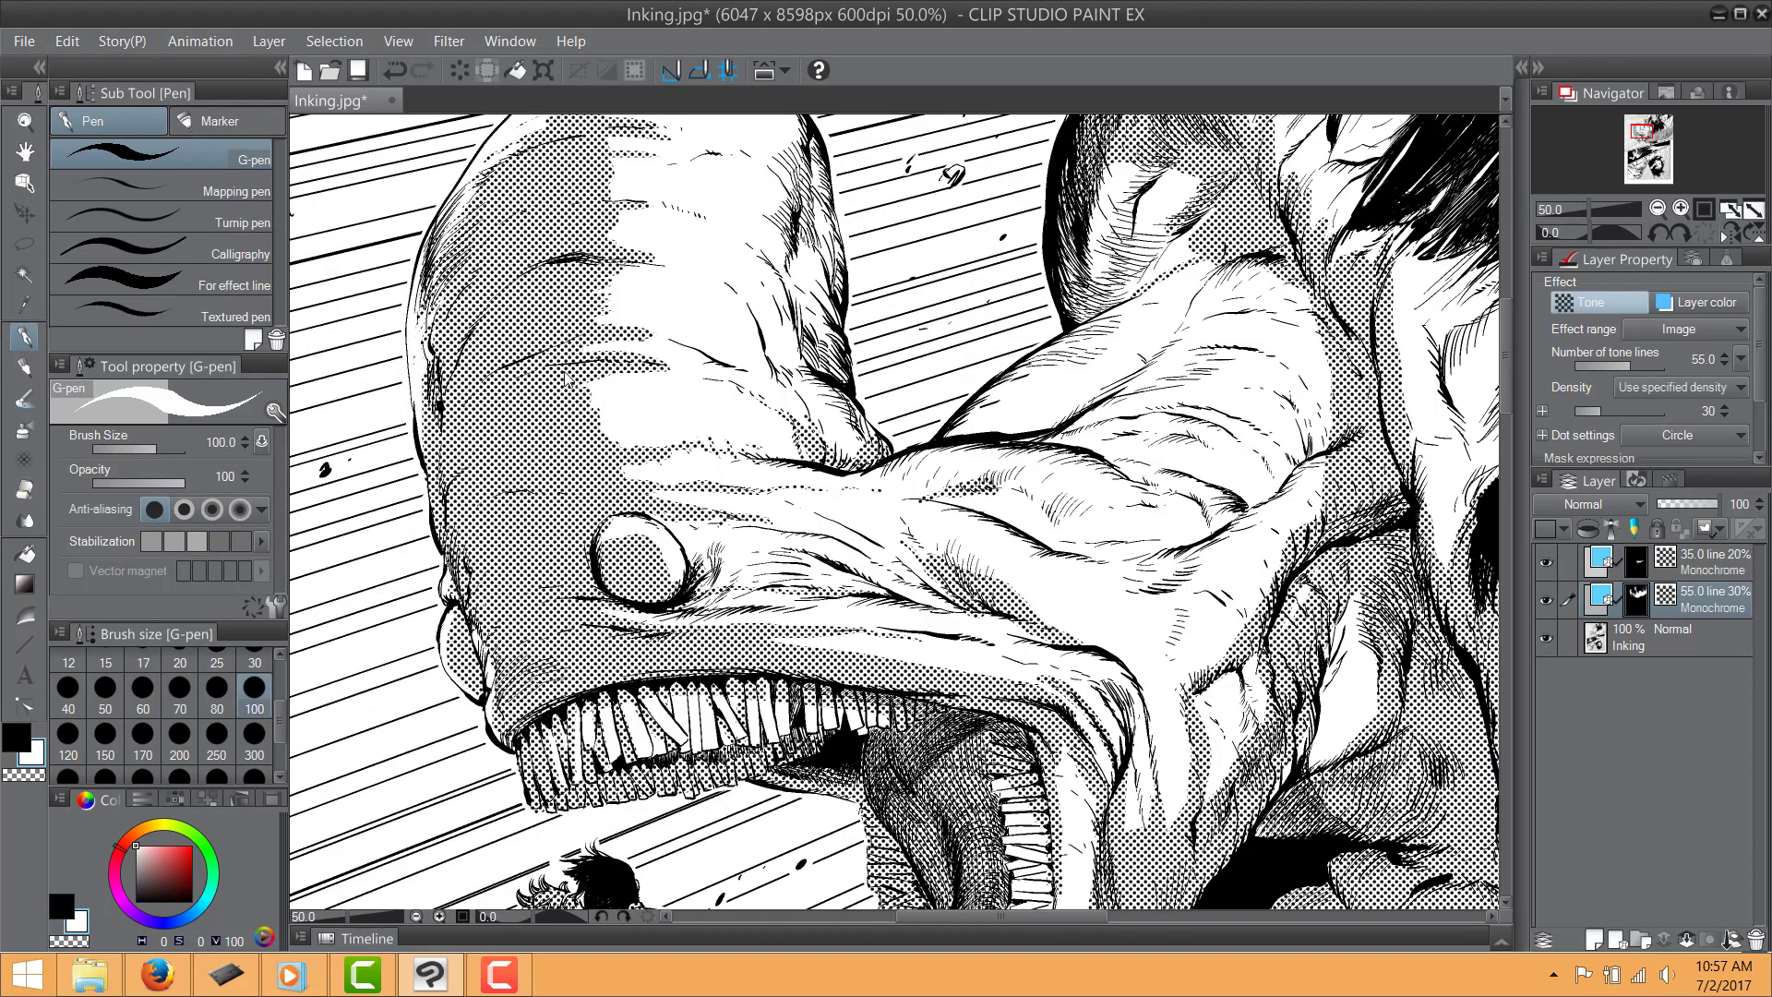
pyautogui.scroll(-2, 566, 379)
pyautogui.moveTo(554, 598)
pyautogui.mouseDown()
pyautogui.moveTo(735, 476)
pyautogui.moveTo(554, 580)
pyautogui.mouseUp()
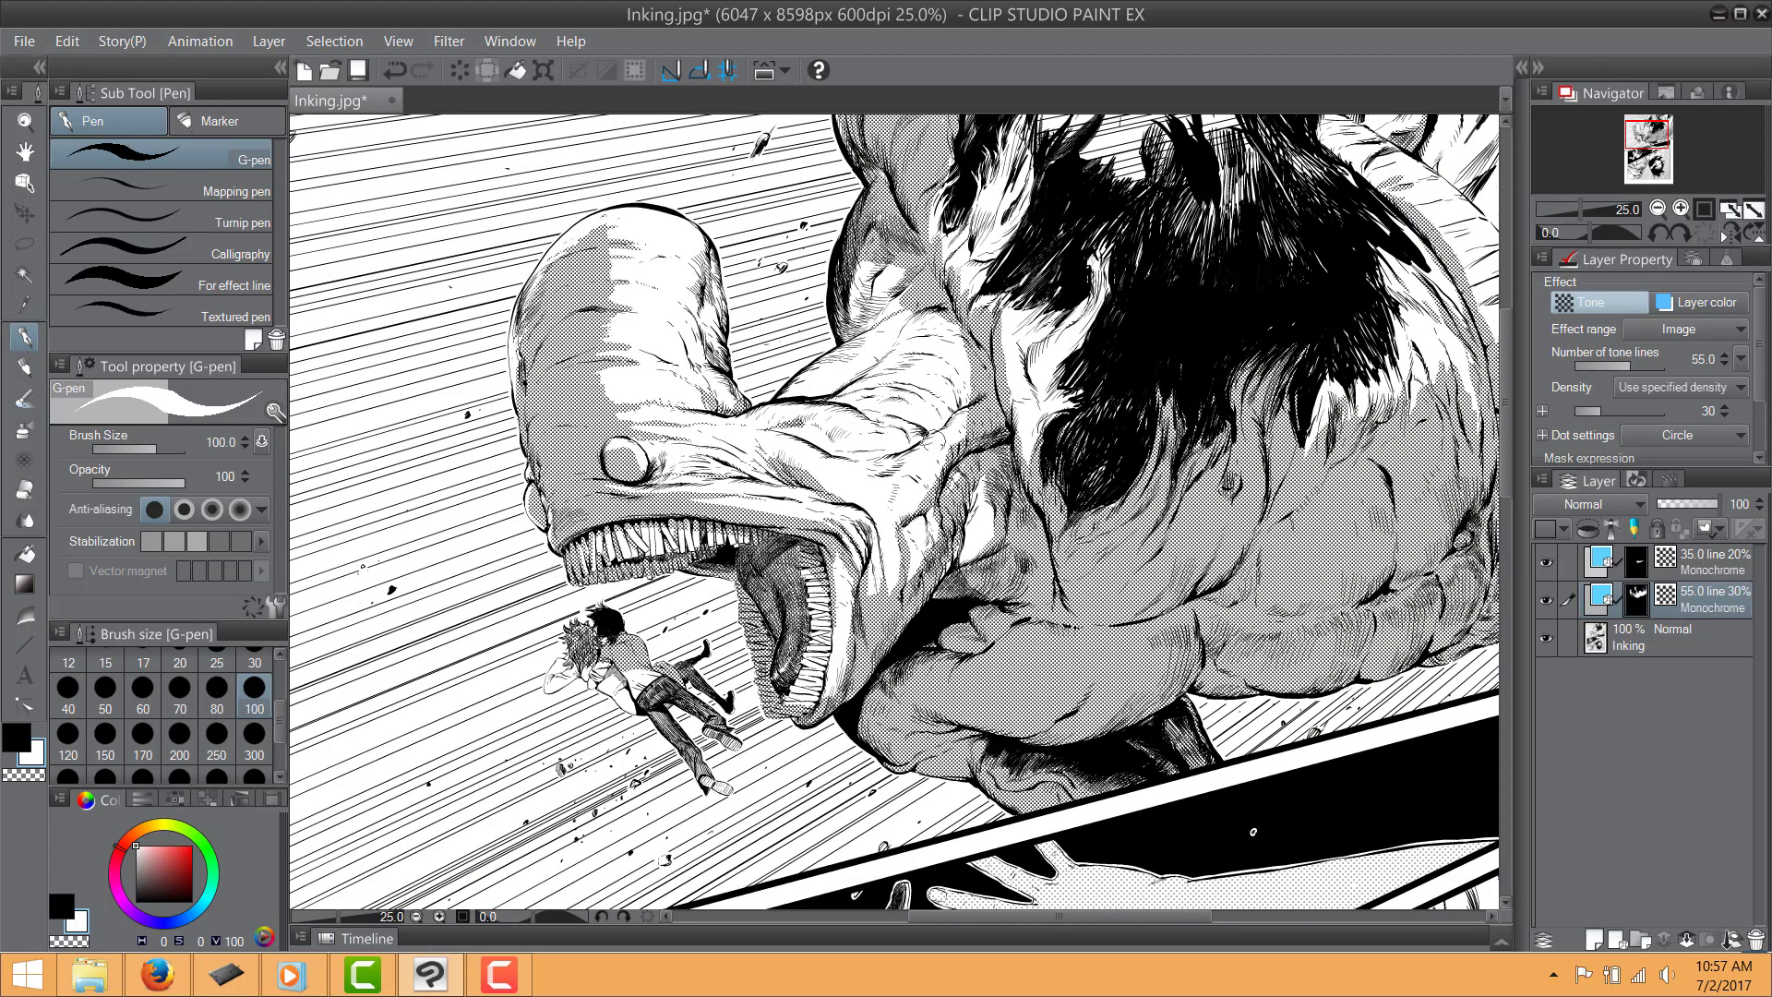
pyautogui.moveTo(646, 688); pyautogui.dragTo(821, 584)
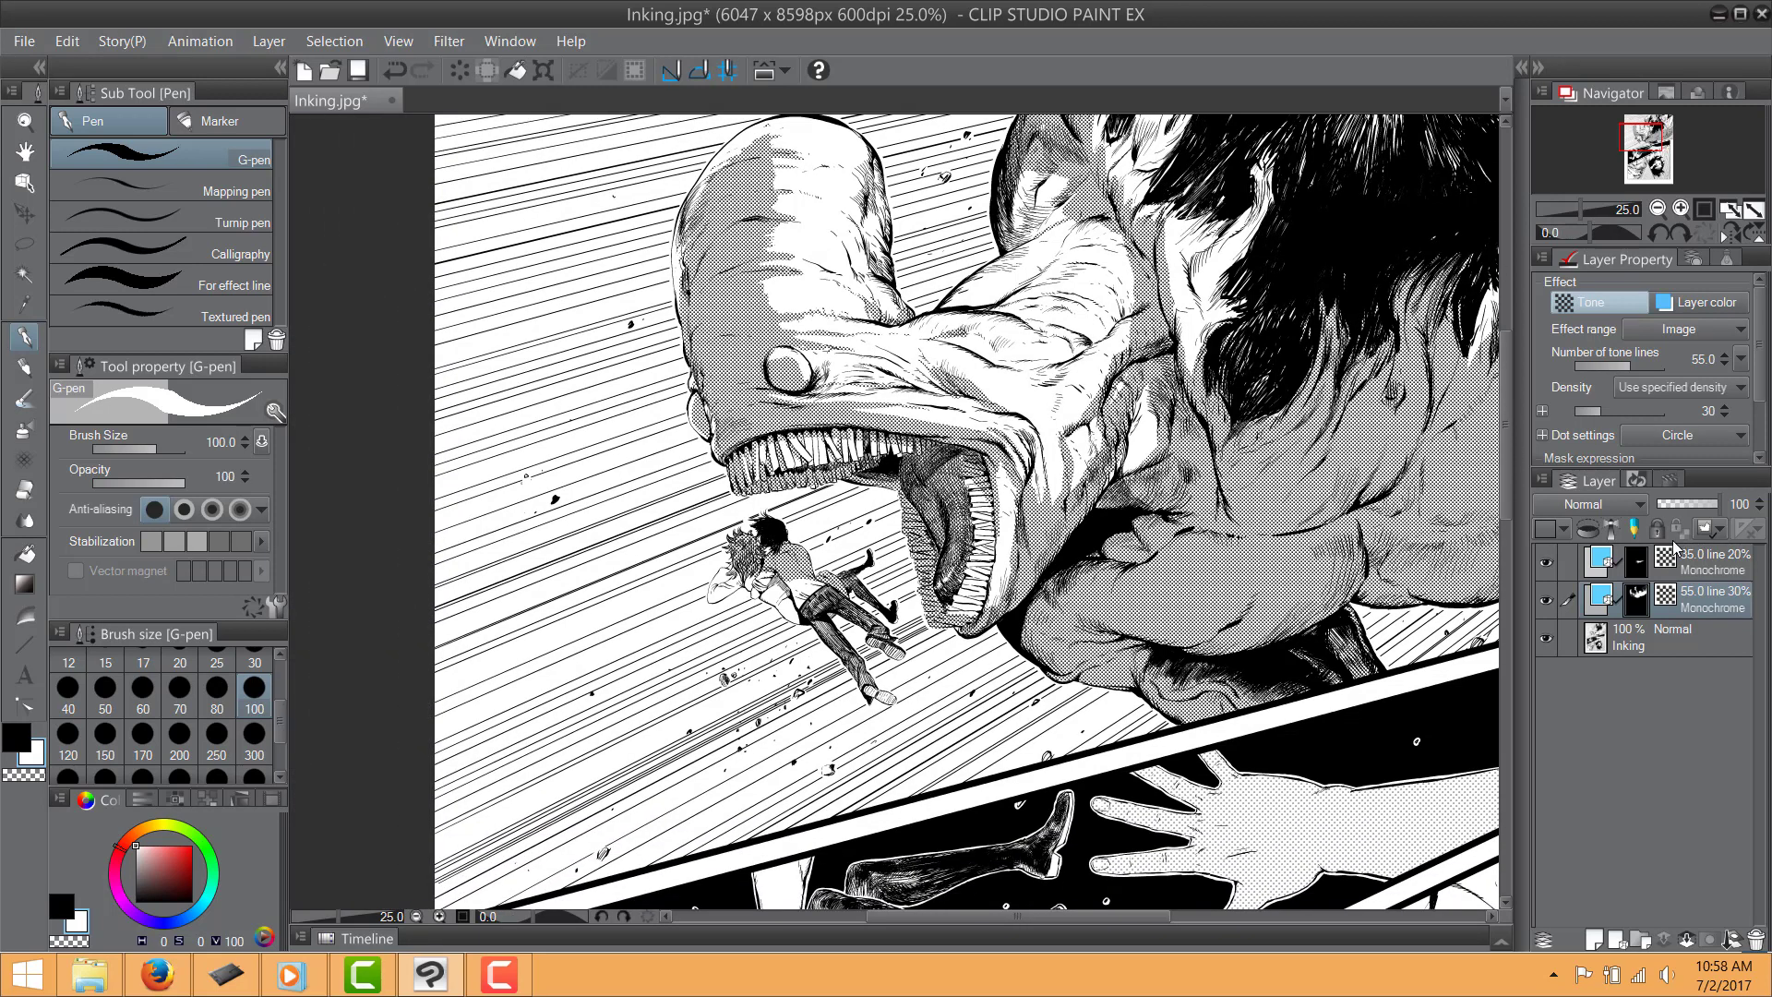
# Add a new raster layer above both tone layers and switch the drawing colour to black
pyautogui.click(1593, 939)
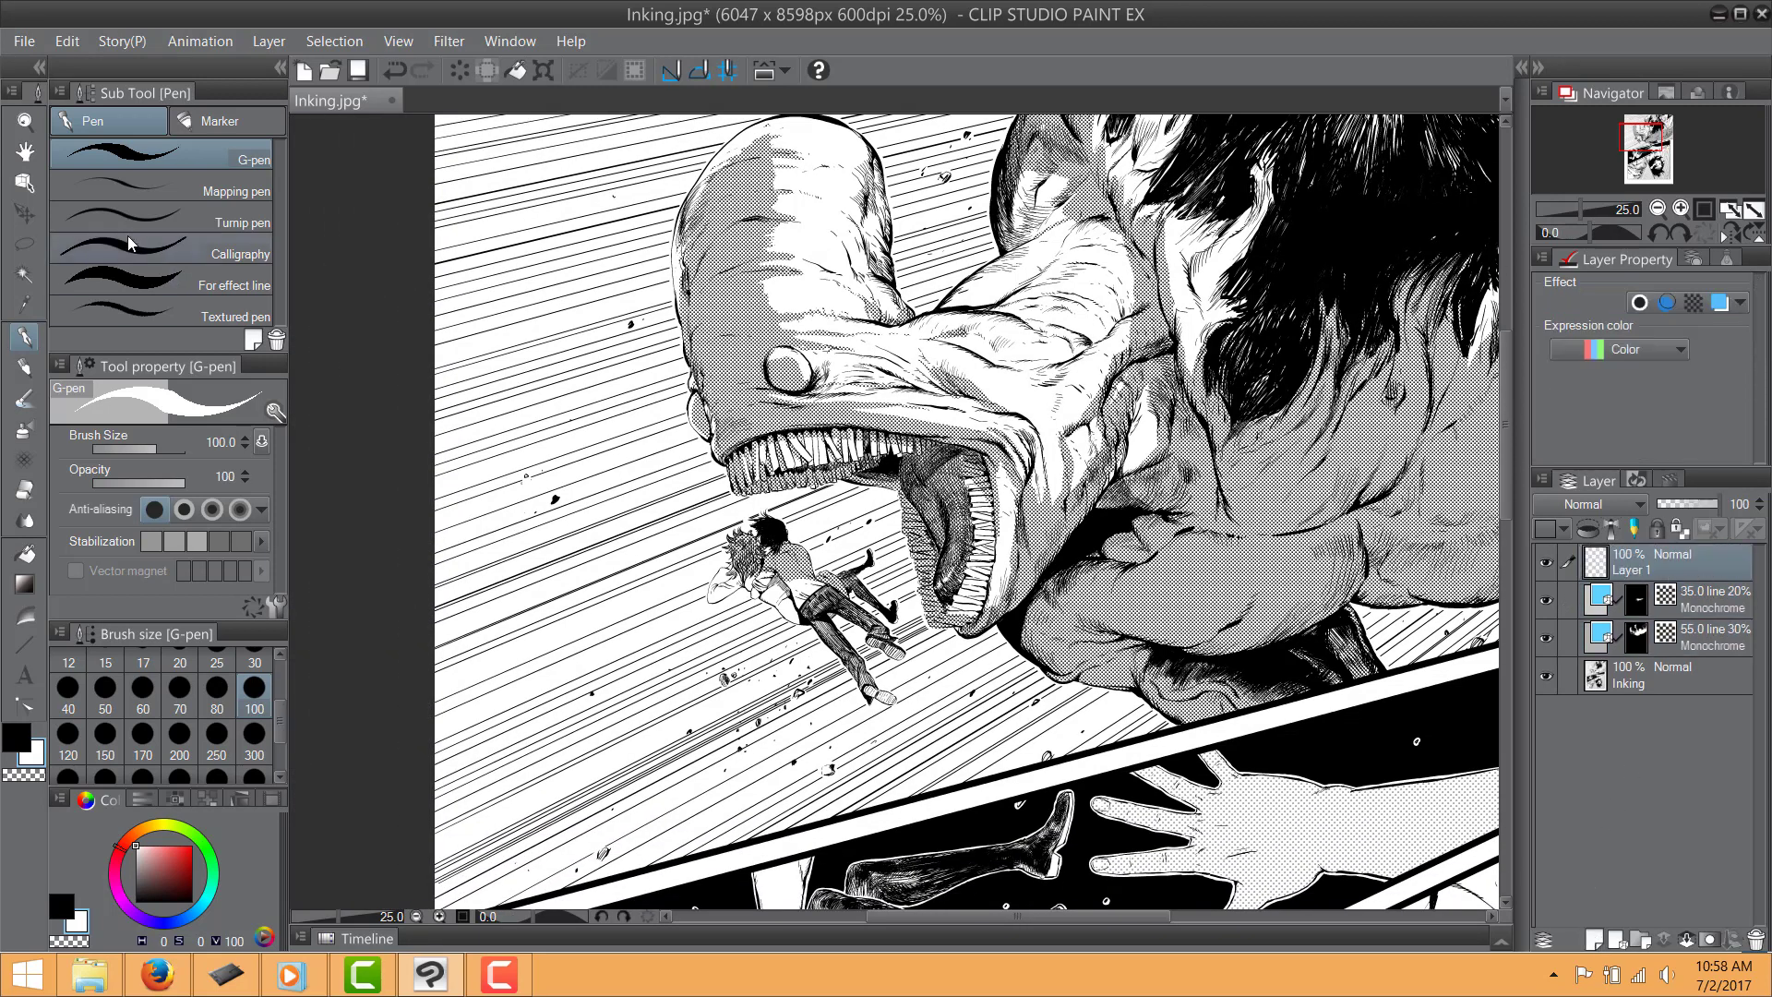
pyautogui.press('x')
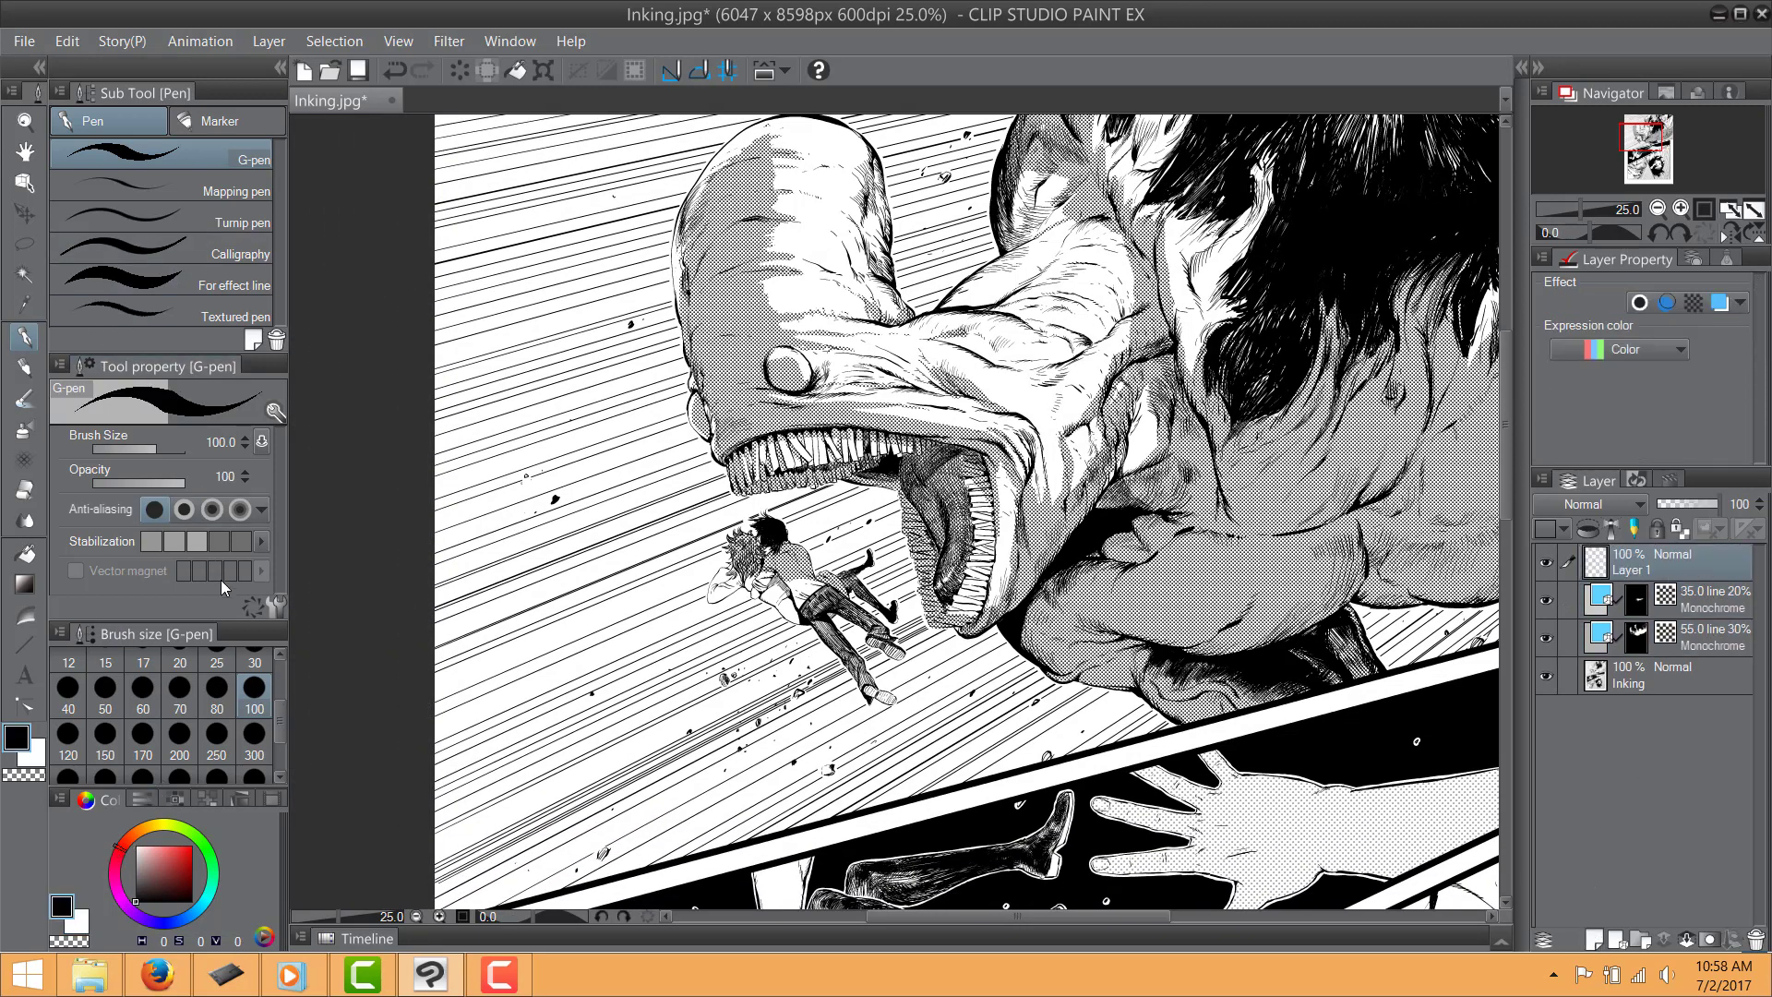
pyautogui.moveTo(610, 462); pyautogui.dragTo(482, 541)
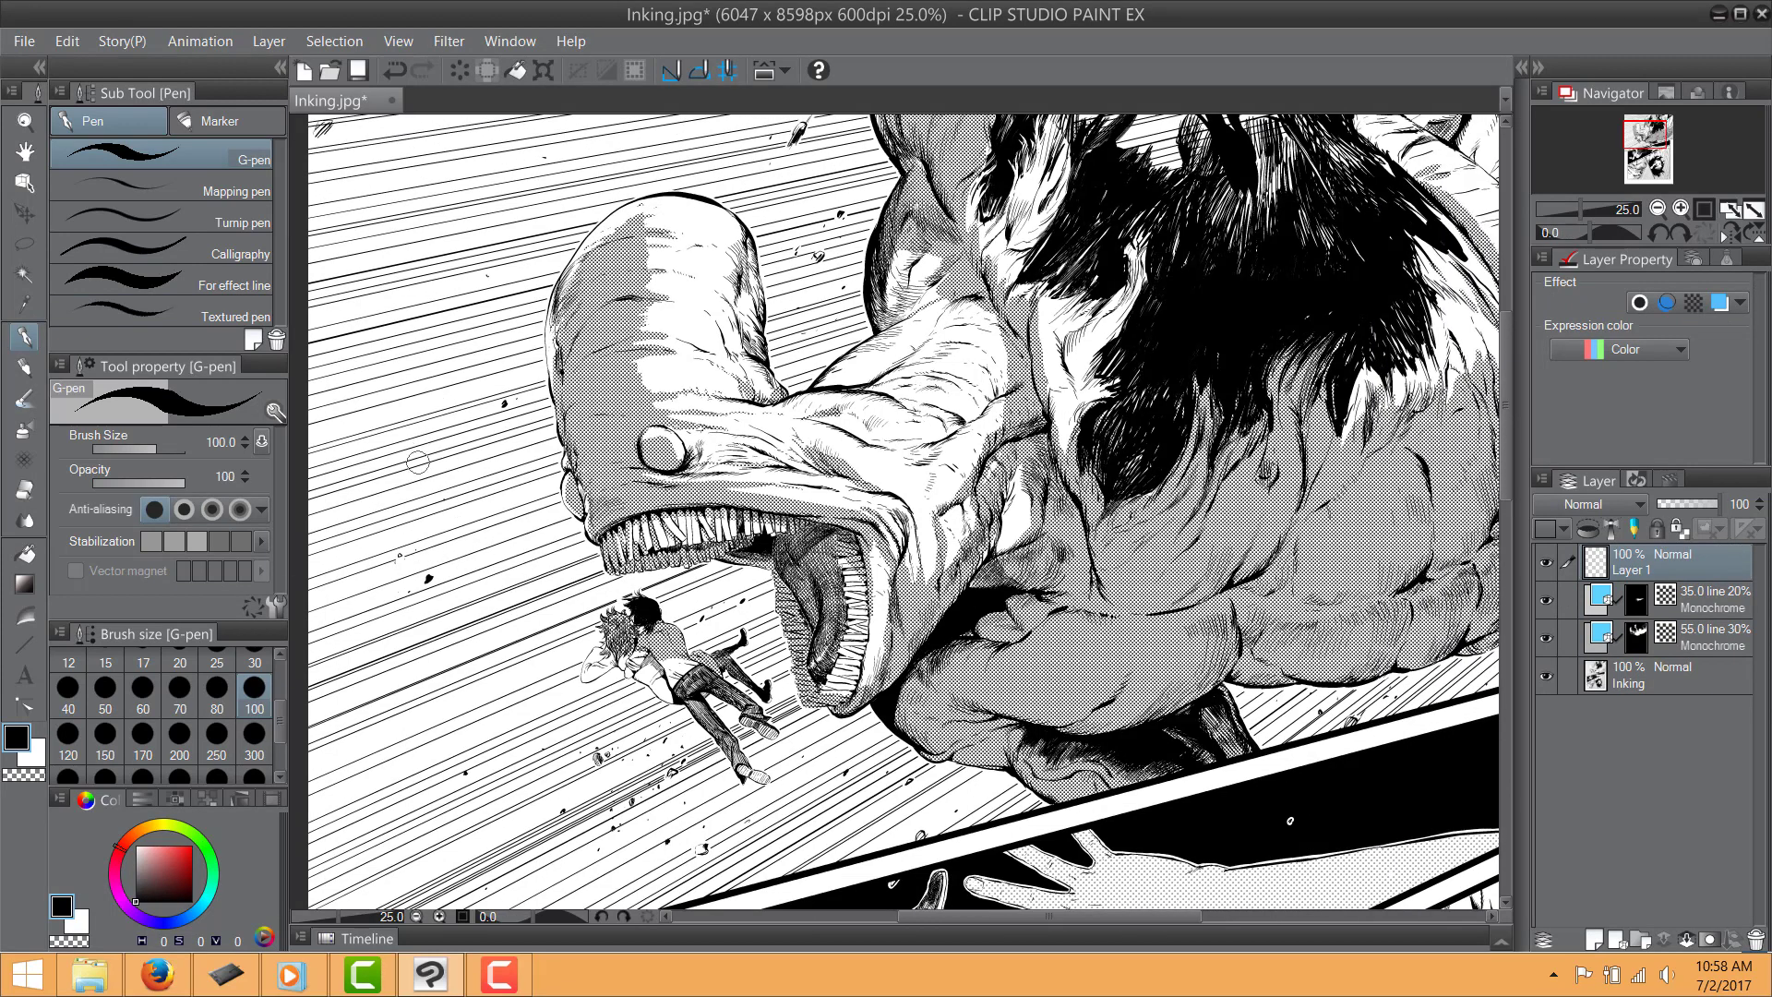
# Hand-letter a large black G on the speed lines beside the monster's head, redoing strokes until the shape works
pyautogui.moveTo(371, 453)
pyautogui.mouseDown()
pyautogui.moveTo(438, 600)
pyautogui.moveTo(474, 571)
pyautogui.moveTo(451, 530)
pyautogui.mouseUp()
pyautogui.hotkey('ctrl', 'z')
pyautogui.hotkey('ctrl', 'z')
pyautogui.moveTo(507, 417); pyautogui.dragTo(439, 568)
pyautogui.hotkey('ctrl', 'z')
pyautogui.hotkey('ctrl', 'z')
pyautogui.hotkey('ctrl', 'z')
pyautogui.moveTo(436, 457)
pyautogui.mouseDown()
pyautogui.moveTo(473, 628)
pyautogui.moveTo(365, 565)
pyautogui.moveTo(467, 624)
pyautogui.mouseUp()
pyautogui.hotkey('ctrl', 'z')
pyautogui.moveTo(431, 587); pyautogui.dragTo(499, 639)
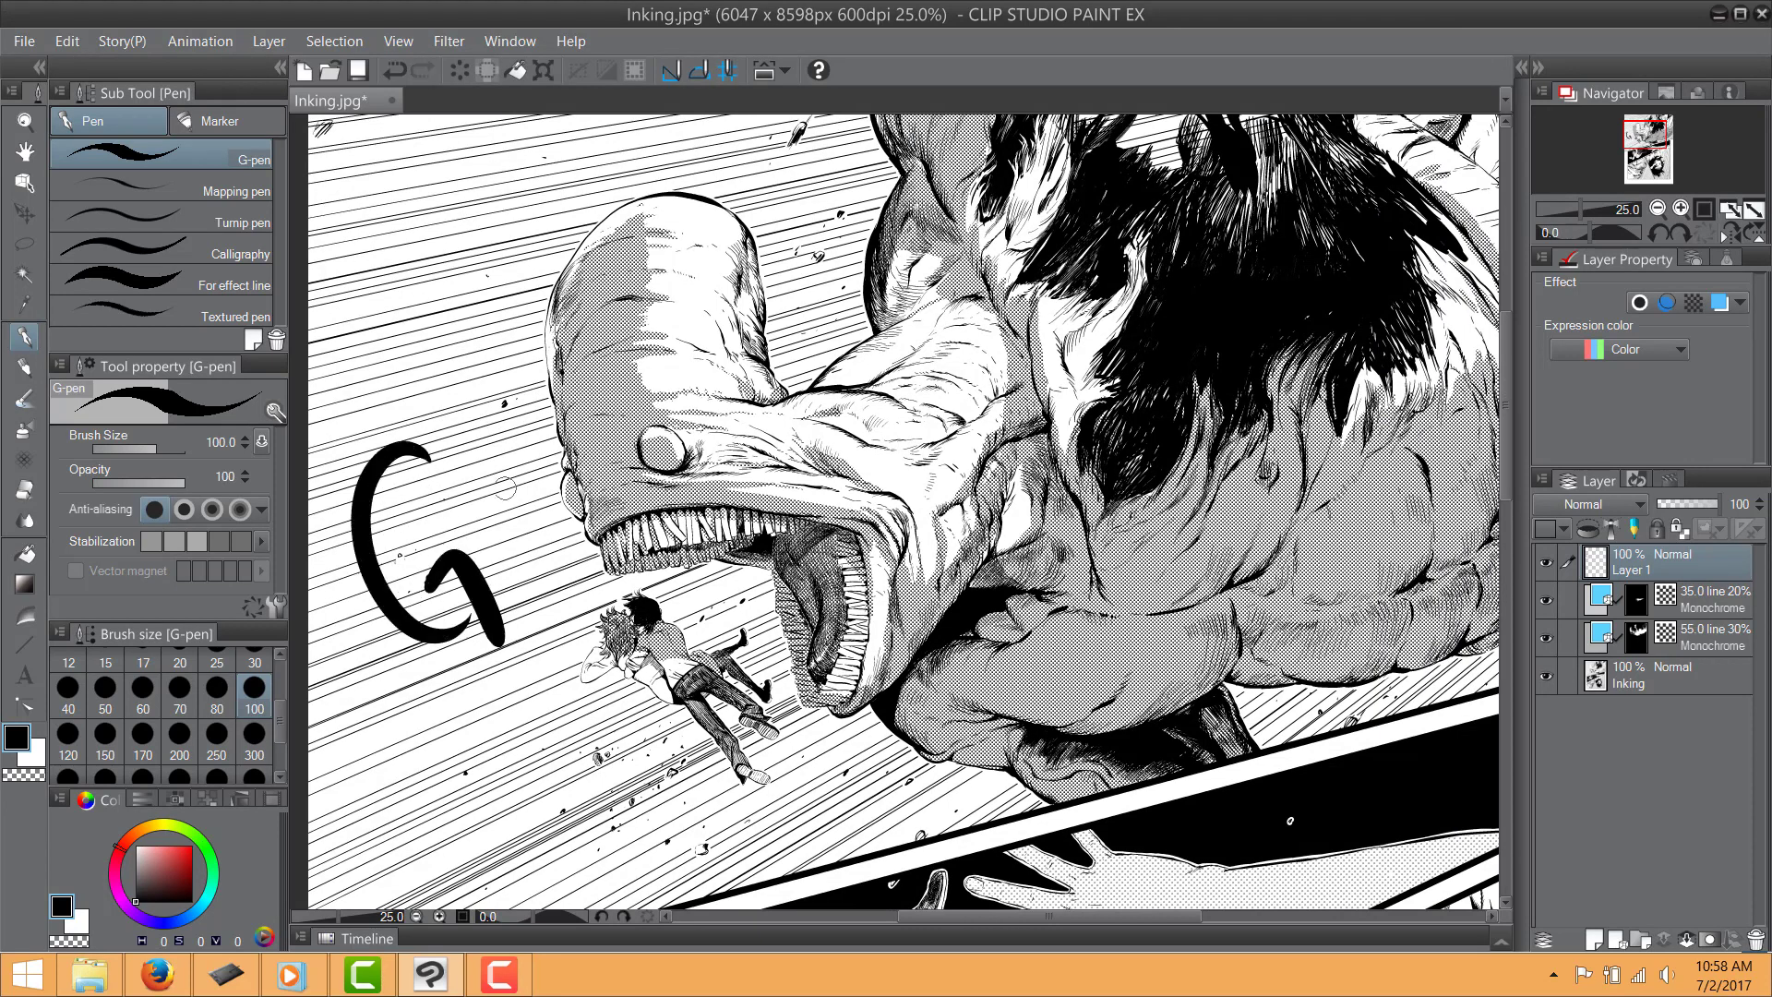
# Continue the sound effect after the G with an R and three A's rising across the monster's head
pyautogui.moveTo(486, 439); pyautogui.dragTo(531, 597)
pyautogui.moveTo(486, 443)
pyautogui.mouseDown()
pyautogui.moveTo(583, 517)
pyautogui.moveTo(602, 376)
pyautogui.moveTo(654, 480)
pyautogui.mouseUp()
pyautogui.moveTo(564, 484); pyautogui.dragTo(646, 429)
pyautogui.moveTo(646, 497); pyautogui.dragTo(703, 328)
pyautogui.moveTo(672, 441); pyautogui.dragTo(733, 350)
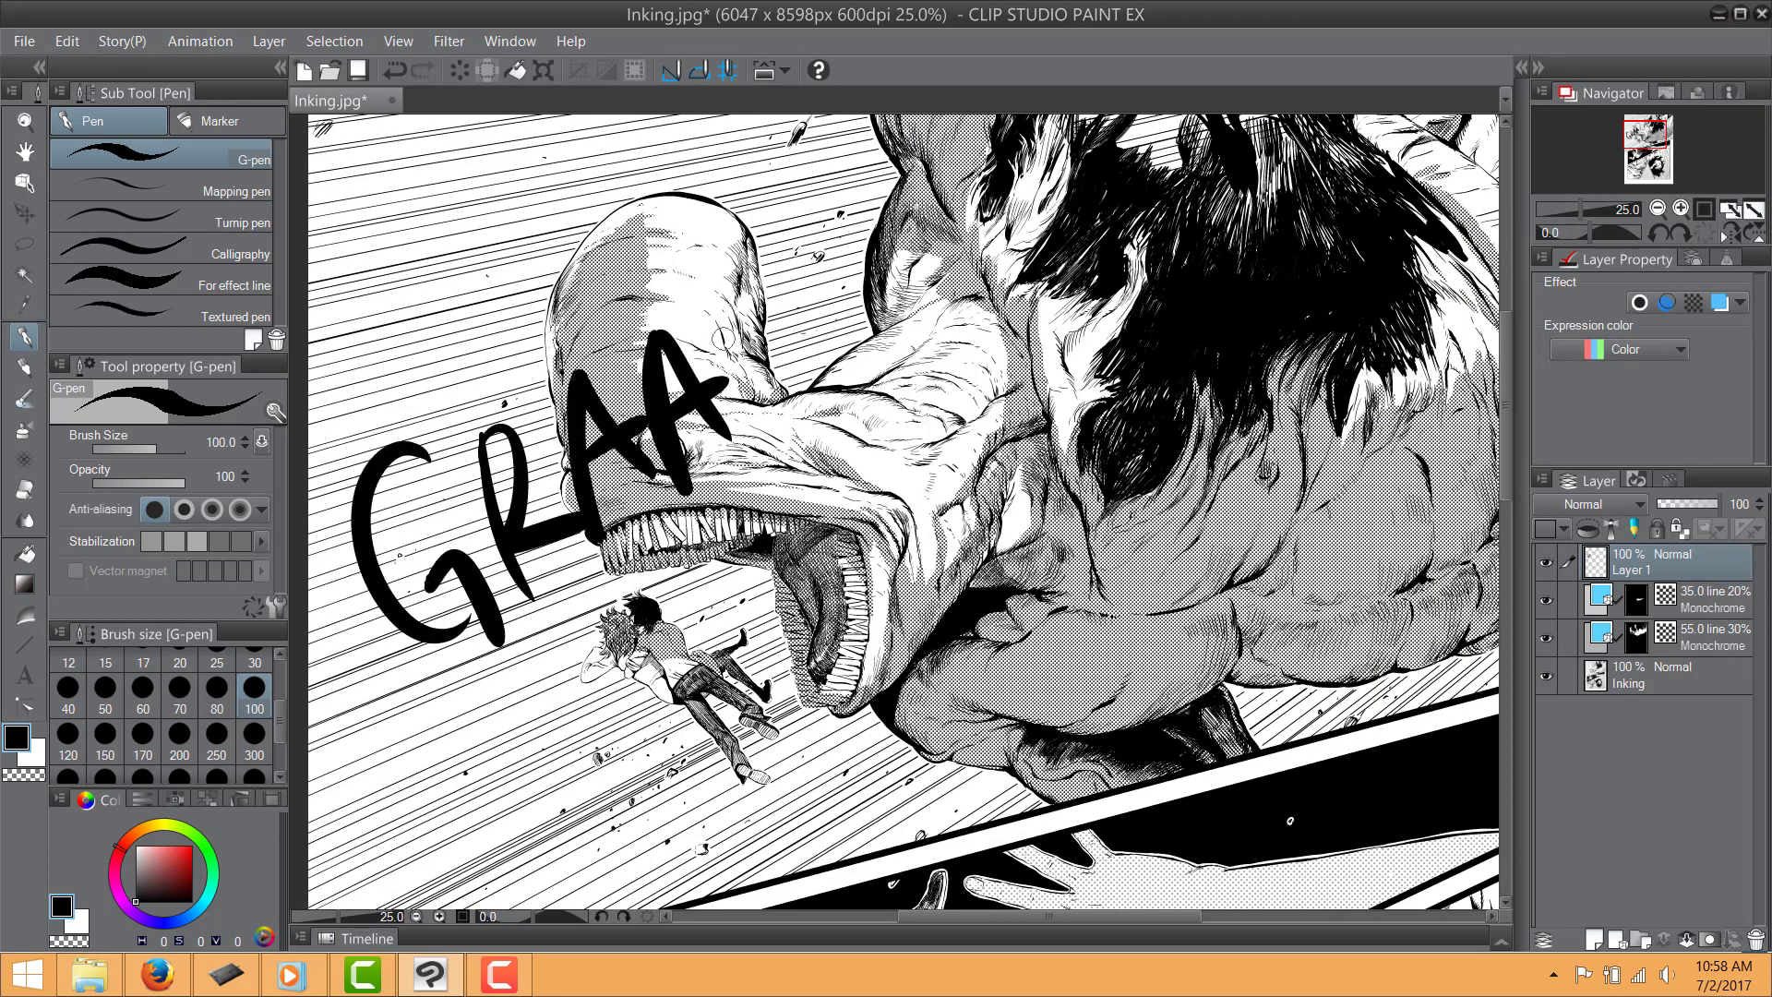
pyautogui.moveTo(729, 441); pyautogui.dragTo(776, 290)
pyautogui.moveTo(775, 293)
pyautogui.mouseDown()
pyautogui.moveTo(808, 386)
pyautogui.moveTo(804, 342)
pyautogui.mouseUp()
pyautogui.moveTo(806, 340); pyautogui.dragTo(718, 461)
# Letter a fourth A and two exclamation marks to end the sound effect as GRAAAA!!
pyautogui.moveTo(728, 379); pyautogui.dragTo(737, 489)
pyautogui.moveTo(729, 377); pyautogui.dragTo(786, 448)
pyautogui.moveTo(720, 450); pyautogui.dragTo(776, 404)
pyautogui.moveTo(786, 314); pyautogui.dragTo(812, 450)
pyautogui.moveTo(824, 484); pyautogui.dragTo(827, 490)
pyautogui.moveTo(875, 294); pyautogui.dragTo(876, 489)
pyautogui.hotkey('ctrl', 'z')
pyautogui.moveTo(735, 567); pyautogui.dragTo(765, 559)
pyautogui.scroll(-3, 898, 378)
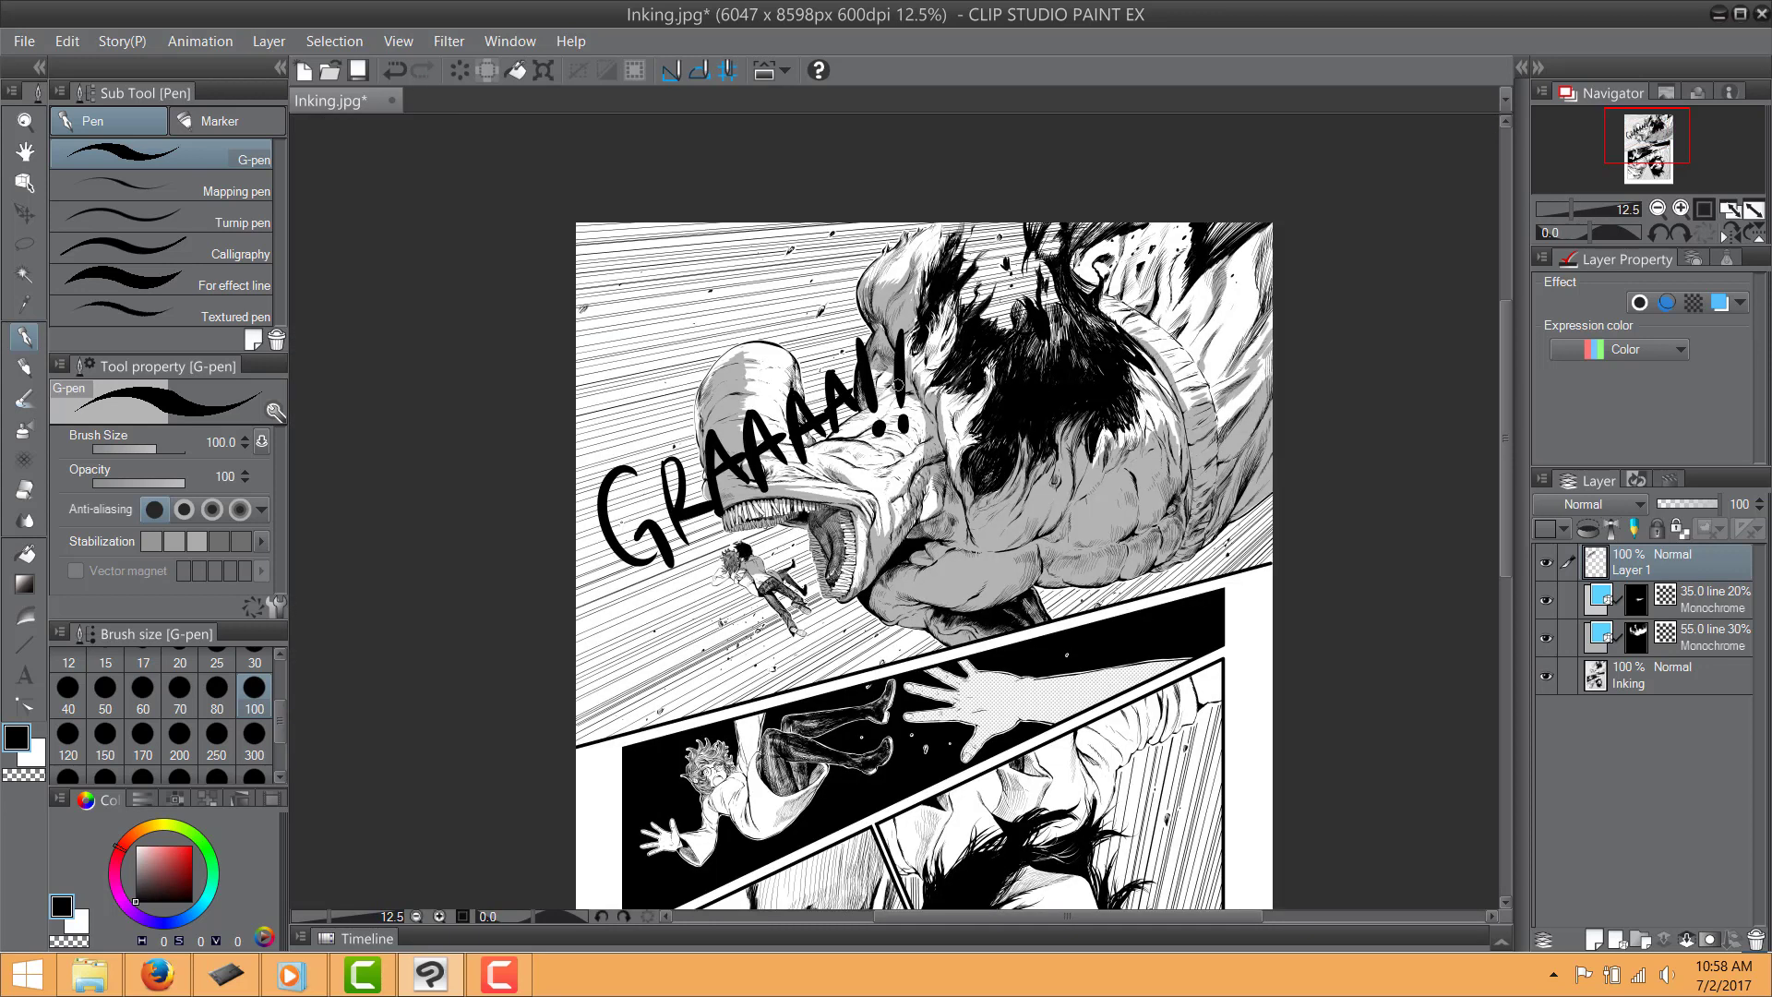
# Undo the two exclamation marks and the last A of the sound effect
pyautogui.scroll(3, 895, 387)
pyautogui.hotkey('ctrl', 'z')
pyautogui.hotkey('ctrl', 'z')
pyautogui.hotkey('ctrl', 'z')
pyautogui.hotkey('ctrl', 'z')
pyautogui.hotkey('ctrl', 'z')
pyautogui.hotkey('ctrl', 'z')
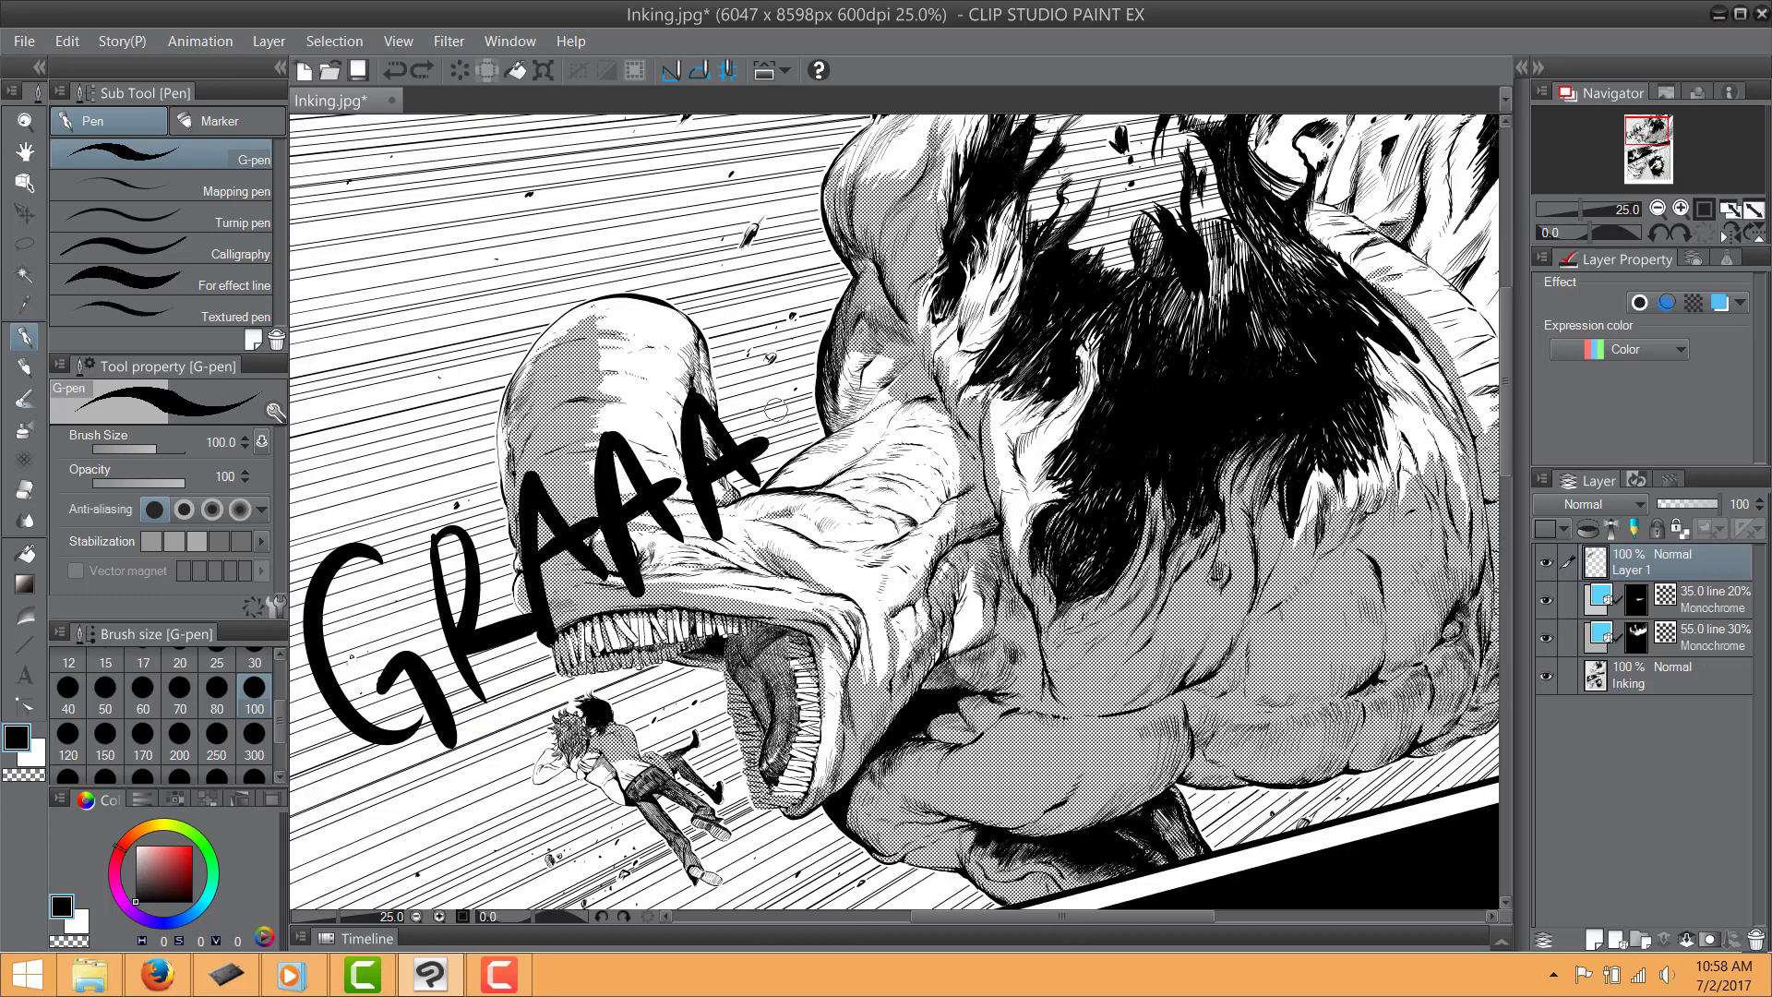
# Undo the third A of the sound effect and letter it again beside the monster's snout, rising with the other letters
pyautogui.hotkey('ctrl', 'z')
pyautogui.moveTo(690, 407); pyautogui.dragTo(715, 528)
pyautogui.moveTo(696, 404); pyautogui.dragTo(756, 494)
pyautogui.moveTo(694, 477); pyautogui.dragTo(749, 438)
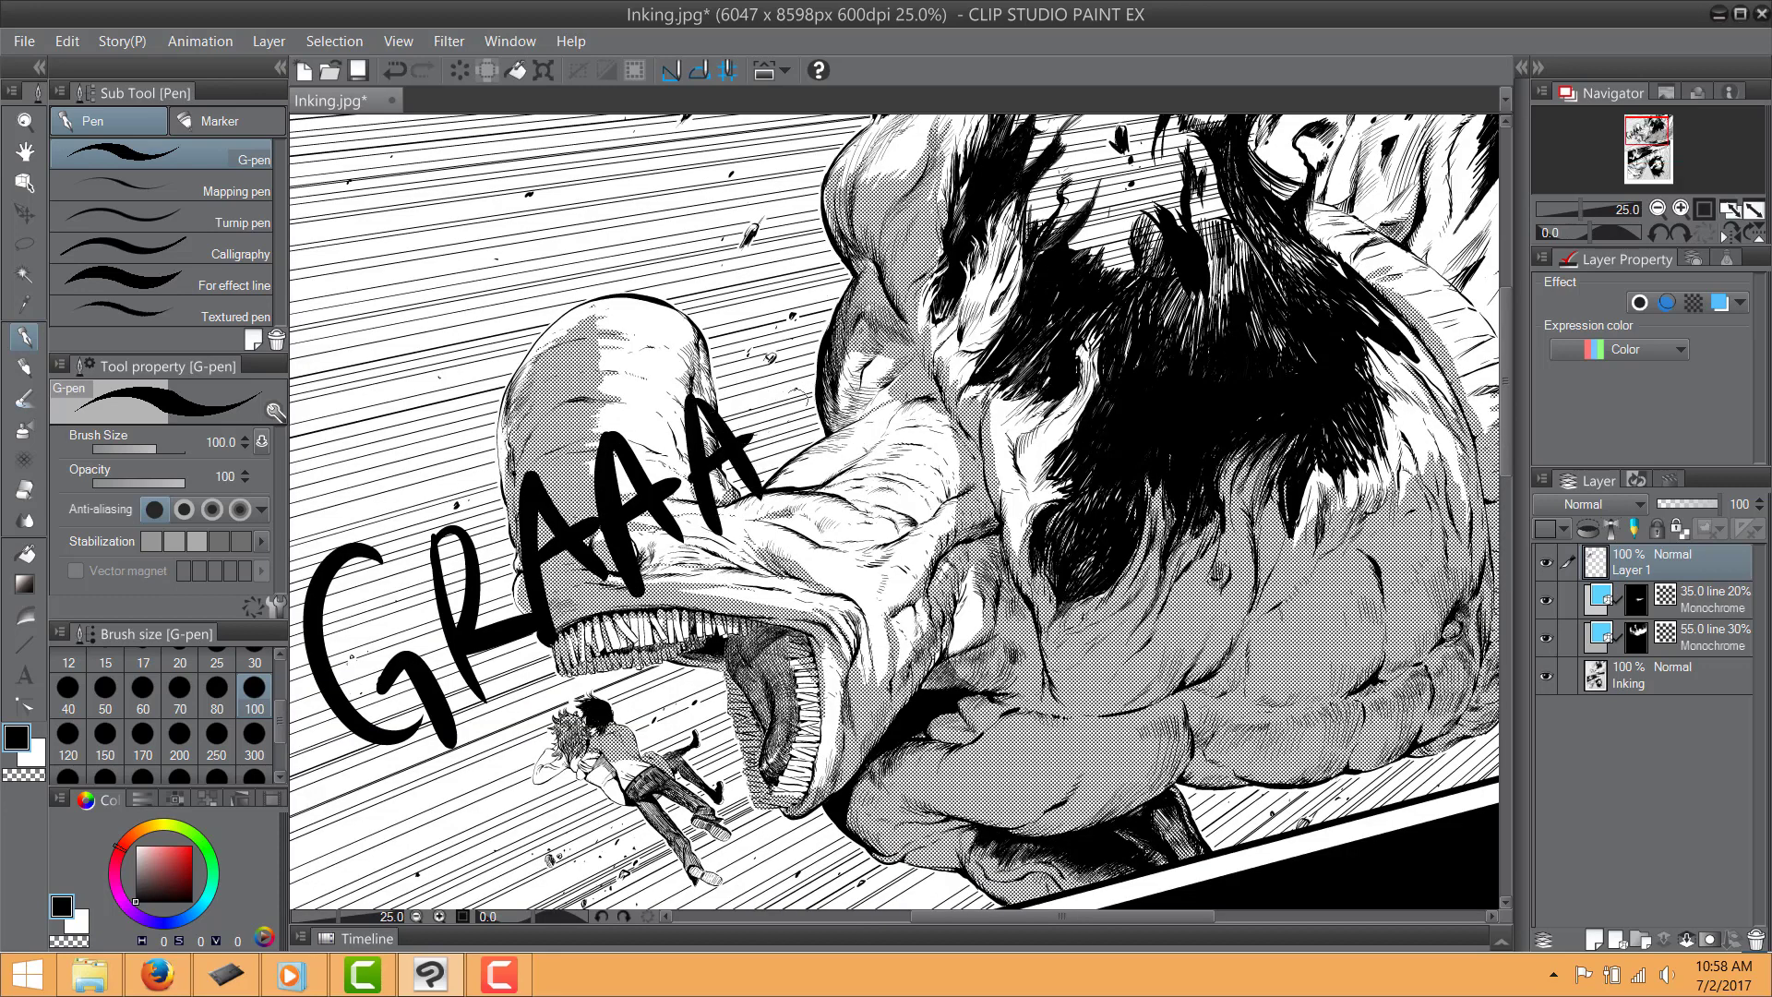
# Continue the sound effect with a fourth A, a taller H and one exclamation mark rising over the monster's face
pyautogui.moveTo(773, 357); pyautogui.dragTo(786, 475)
pyautogui.moveTo(781, 369)
pyautogui.mouseDown()
pyautogui.moveTo(772, 434)
pyautogui.moveTo(830, 408)
pyautogui.mouseUp()
pyautogui.moveTo(838, 268); pyautogui.dragTo(885, 480)
pyautogui.moveTo(913, 235); pyautogui.dragTo(935, 478)
pyautogui.moveTo(869, 423); pyautogui.dragTo(928, 355)
pyautogui.moveTo(1014, 257); pyautogui.dragTo(990, 461)
pyautogui.click(987, 488)
# Add a second exclamation mark with its dot at the end of GRAAAAH!, redoing the strokes until the shape works
pyautogui.moveTo(1122, 251); pyautogui.dragTo(1063, 494)
pyautogui.moveTo(1220, 577); pyautogui.dragTo(1251, 541)
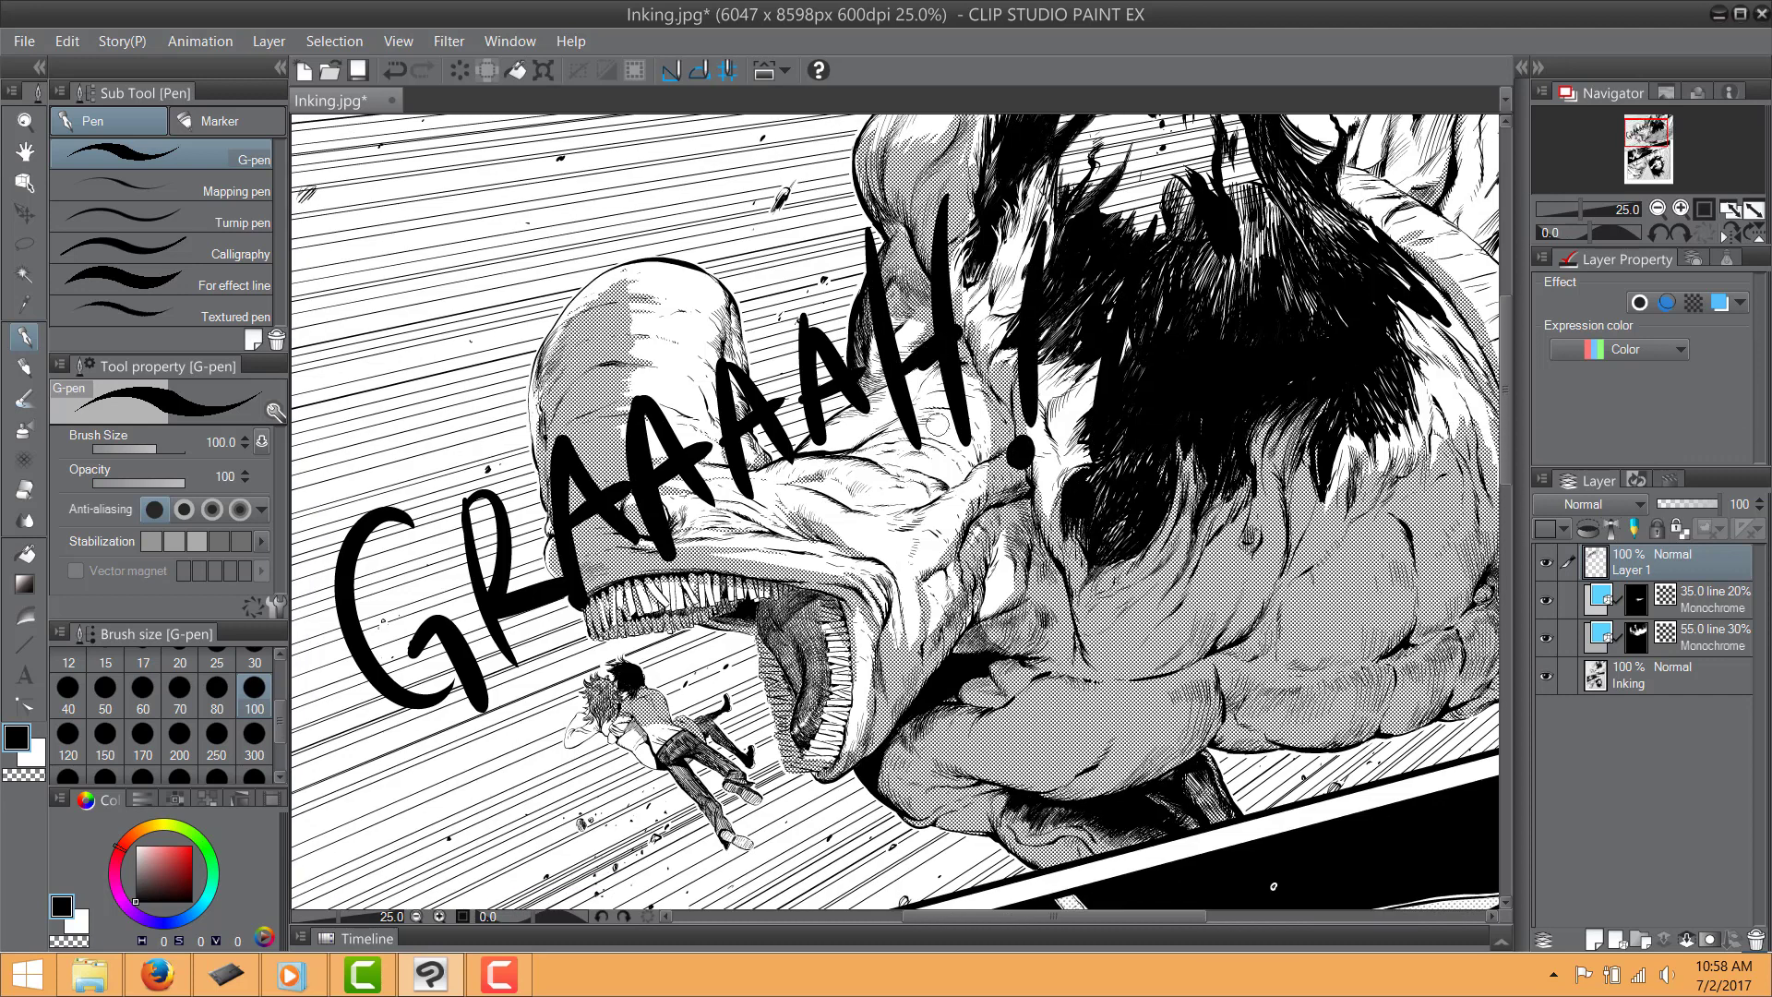
pyautogui.hotkey('ctrl', 'z')
pyautogui.hotkey('ctrl', 'z')
pyautogui.moveTo(1111, 229); pyautogui.dragTo(1082, 458)
pyautogui.hotkey('ctrl', 'z')
pyautogui.hotkey('ctrl', 'z')
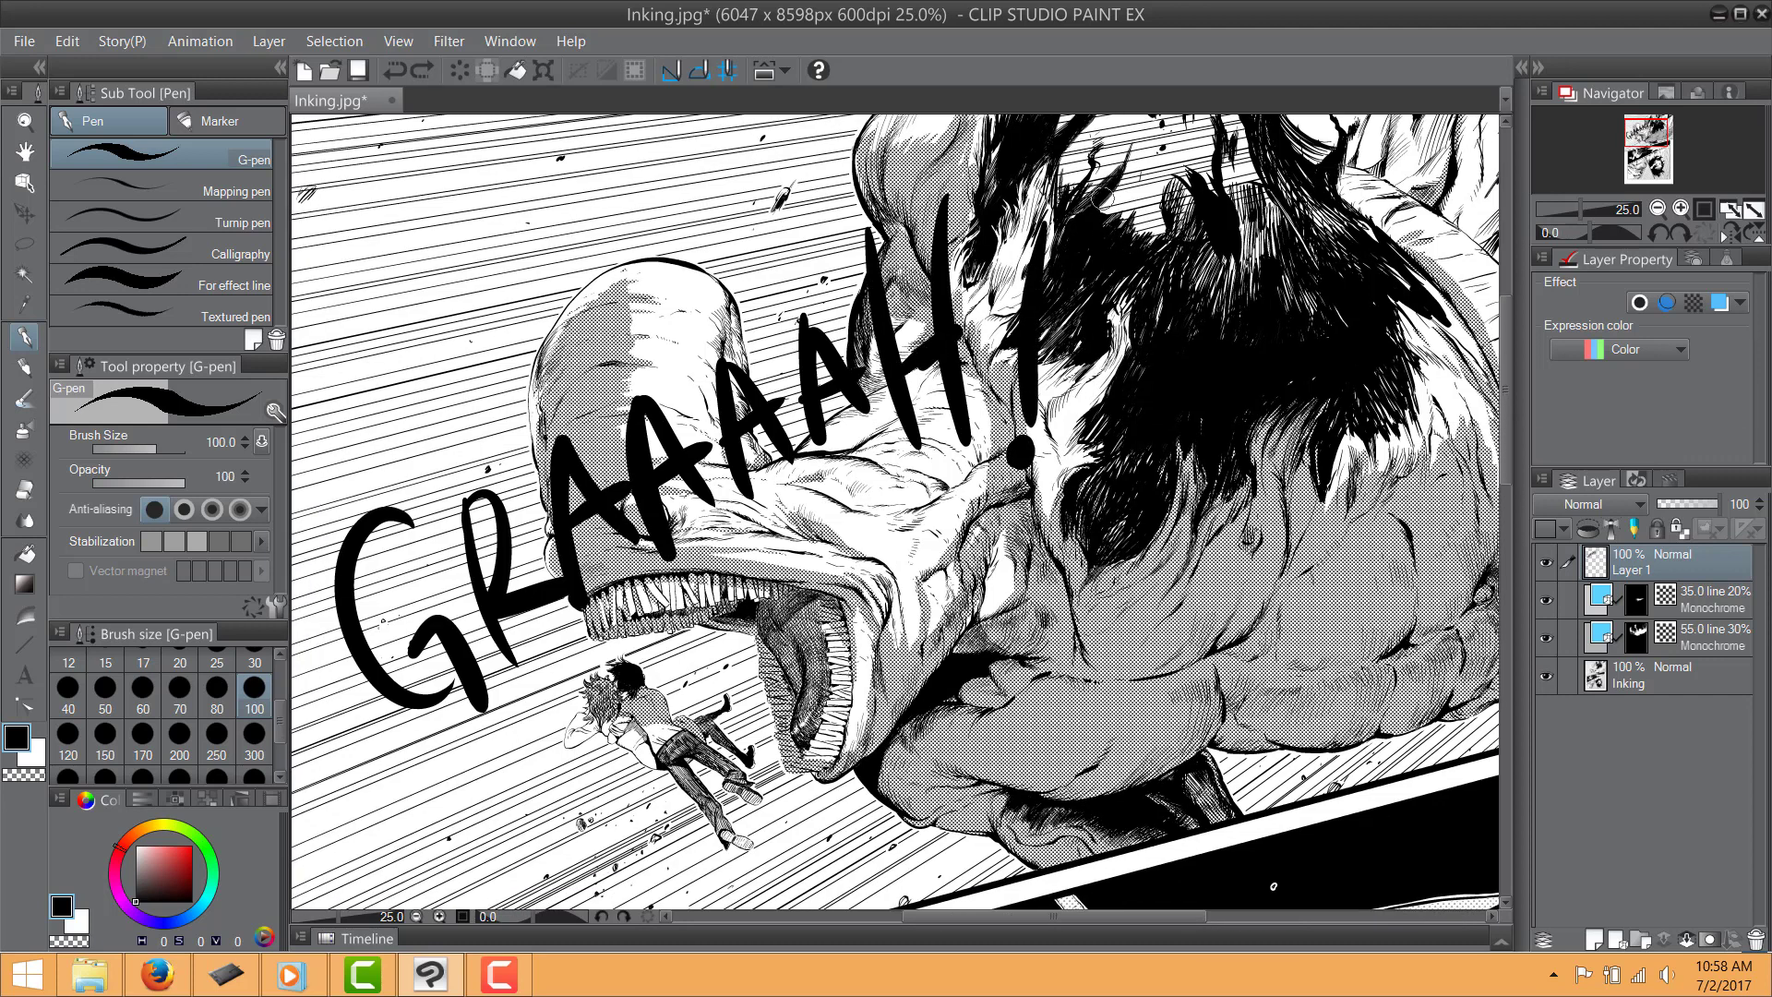
pyautogui.moveTo(1108, 154); pyautogui.dragTo(1080, 481)
pyautogui.moveTo(912, 571); pyautogui.dragTo(933, 568)
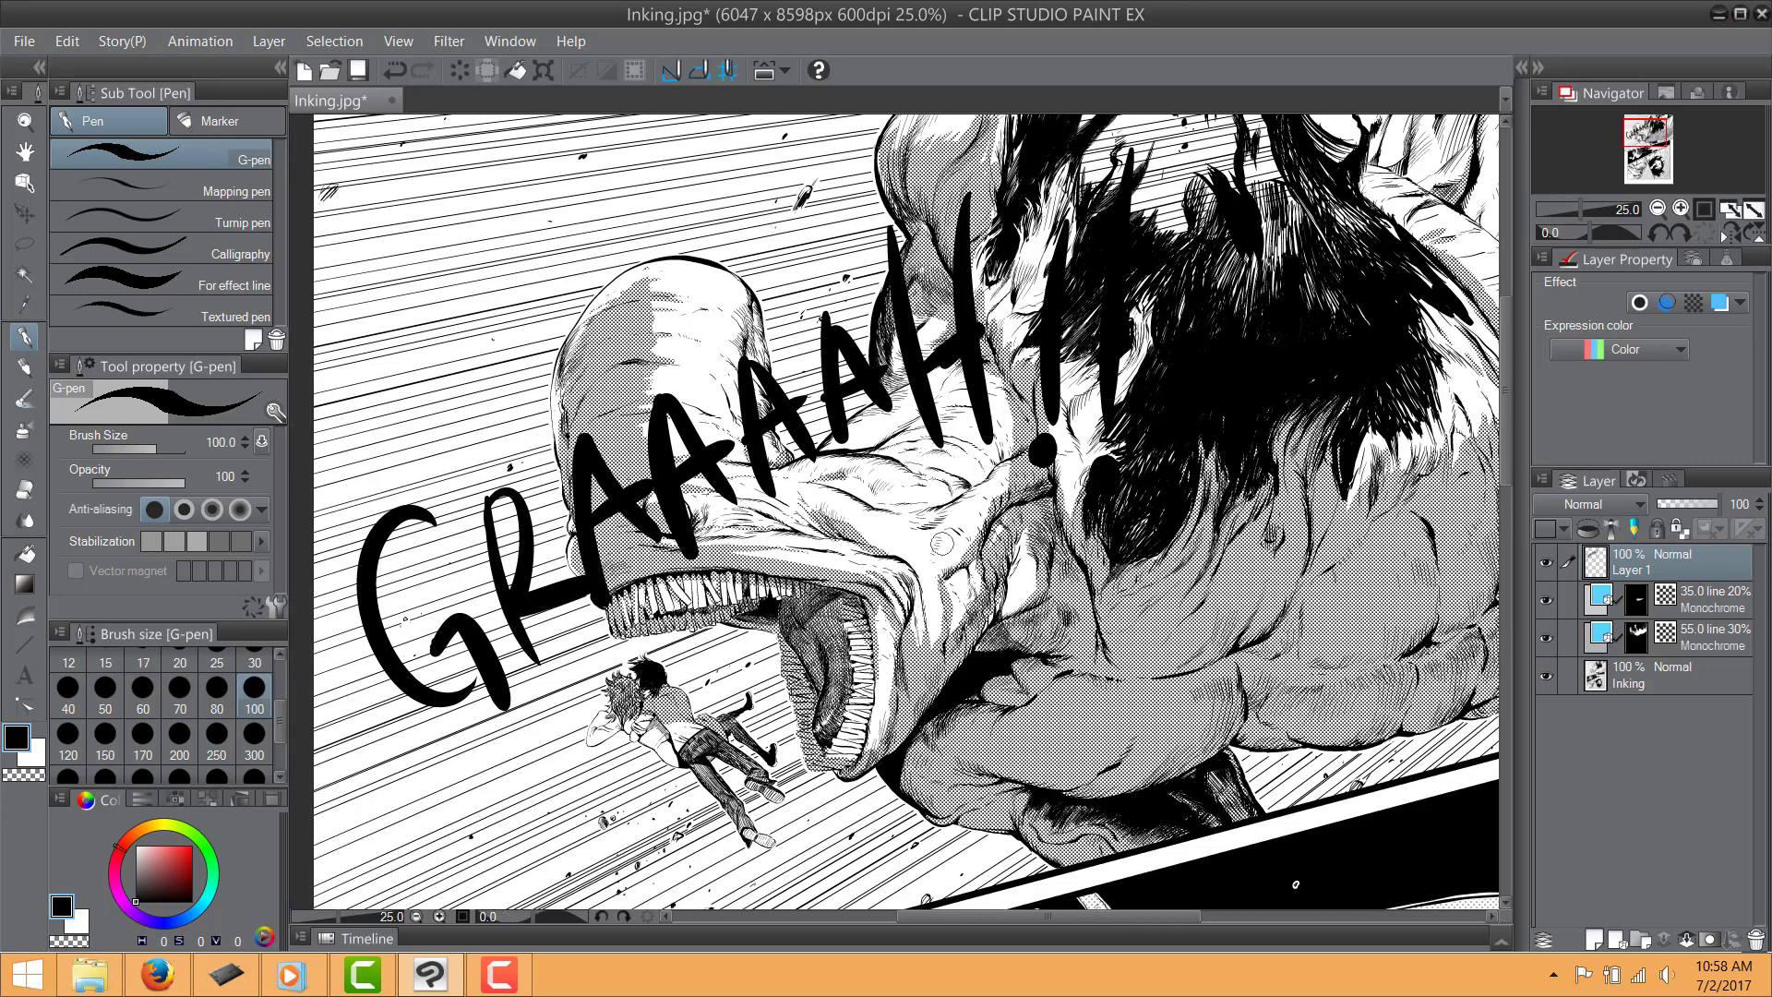
# Start a mesh transformation on the lettering, stretching the G downward and pulling the exclamation marks' side of the lattice outward
pyautogui.click(67, 40)
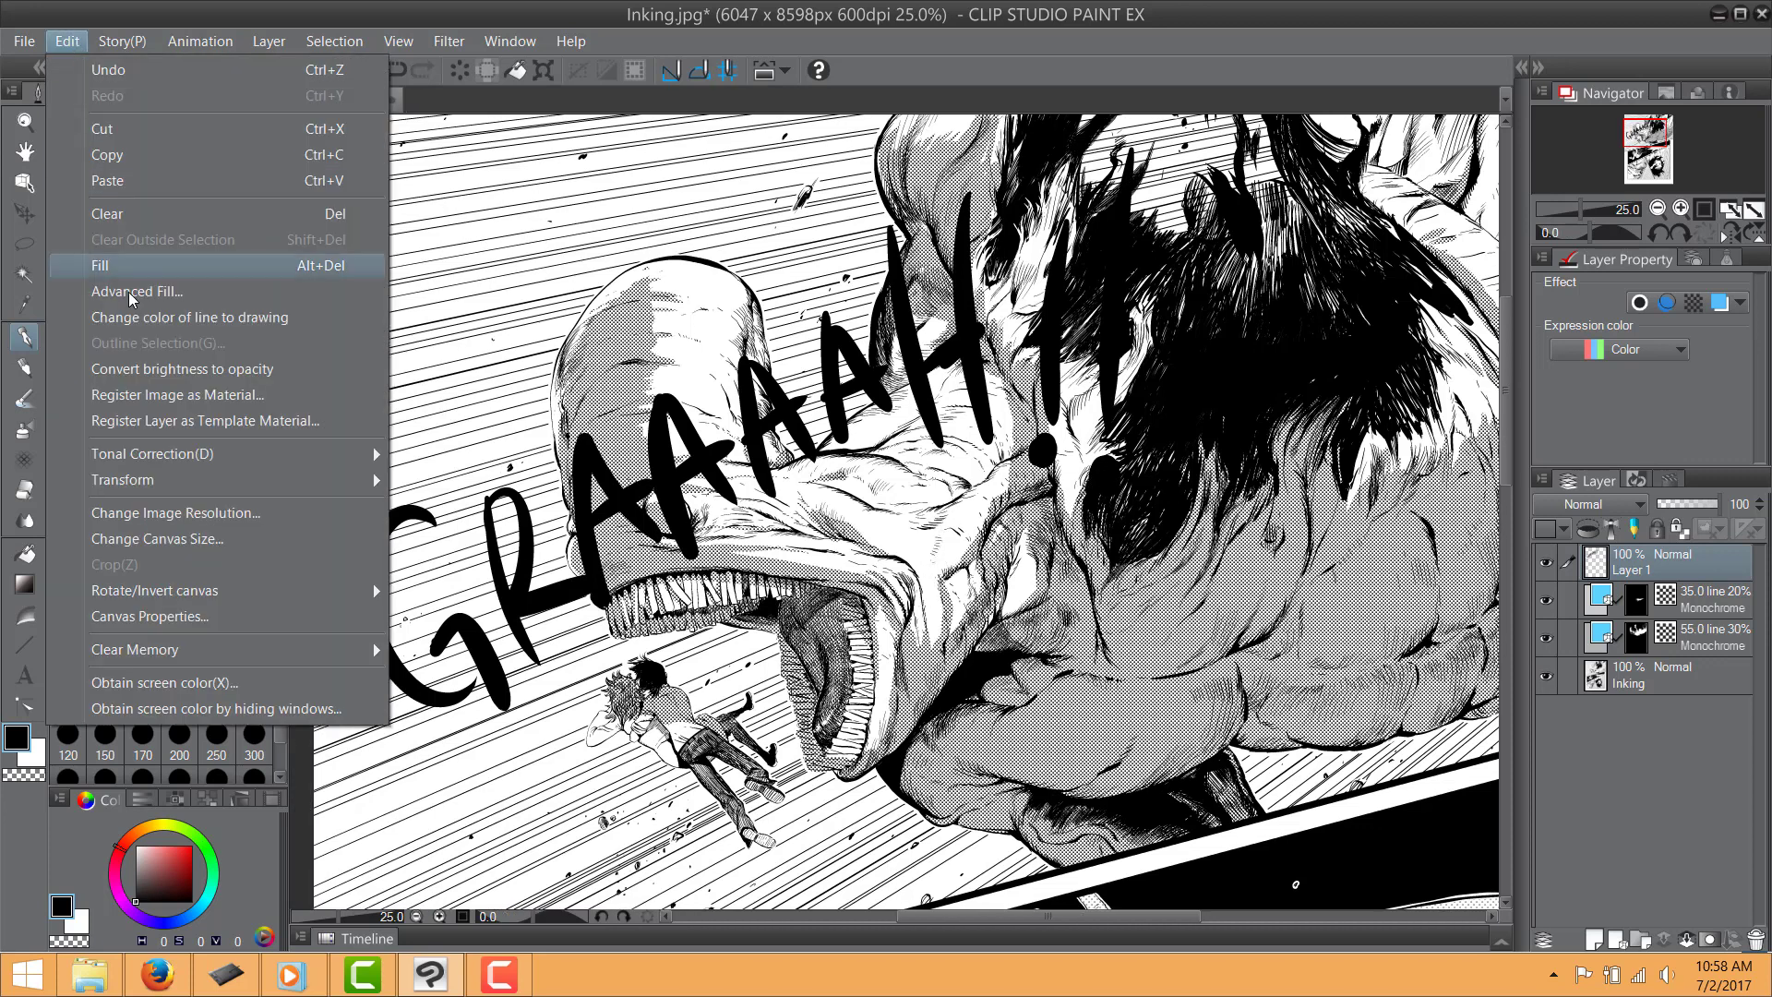
pyautogui.moveTo(183, 481)
pyautogui.click(504, 601)
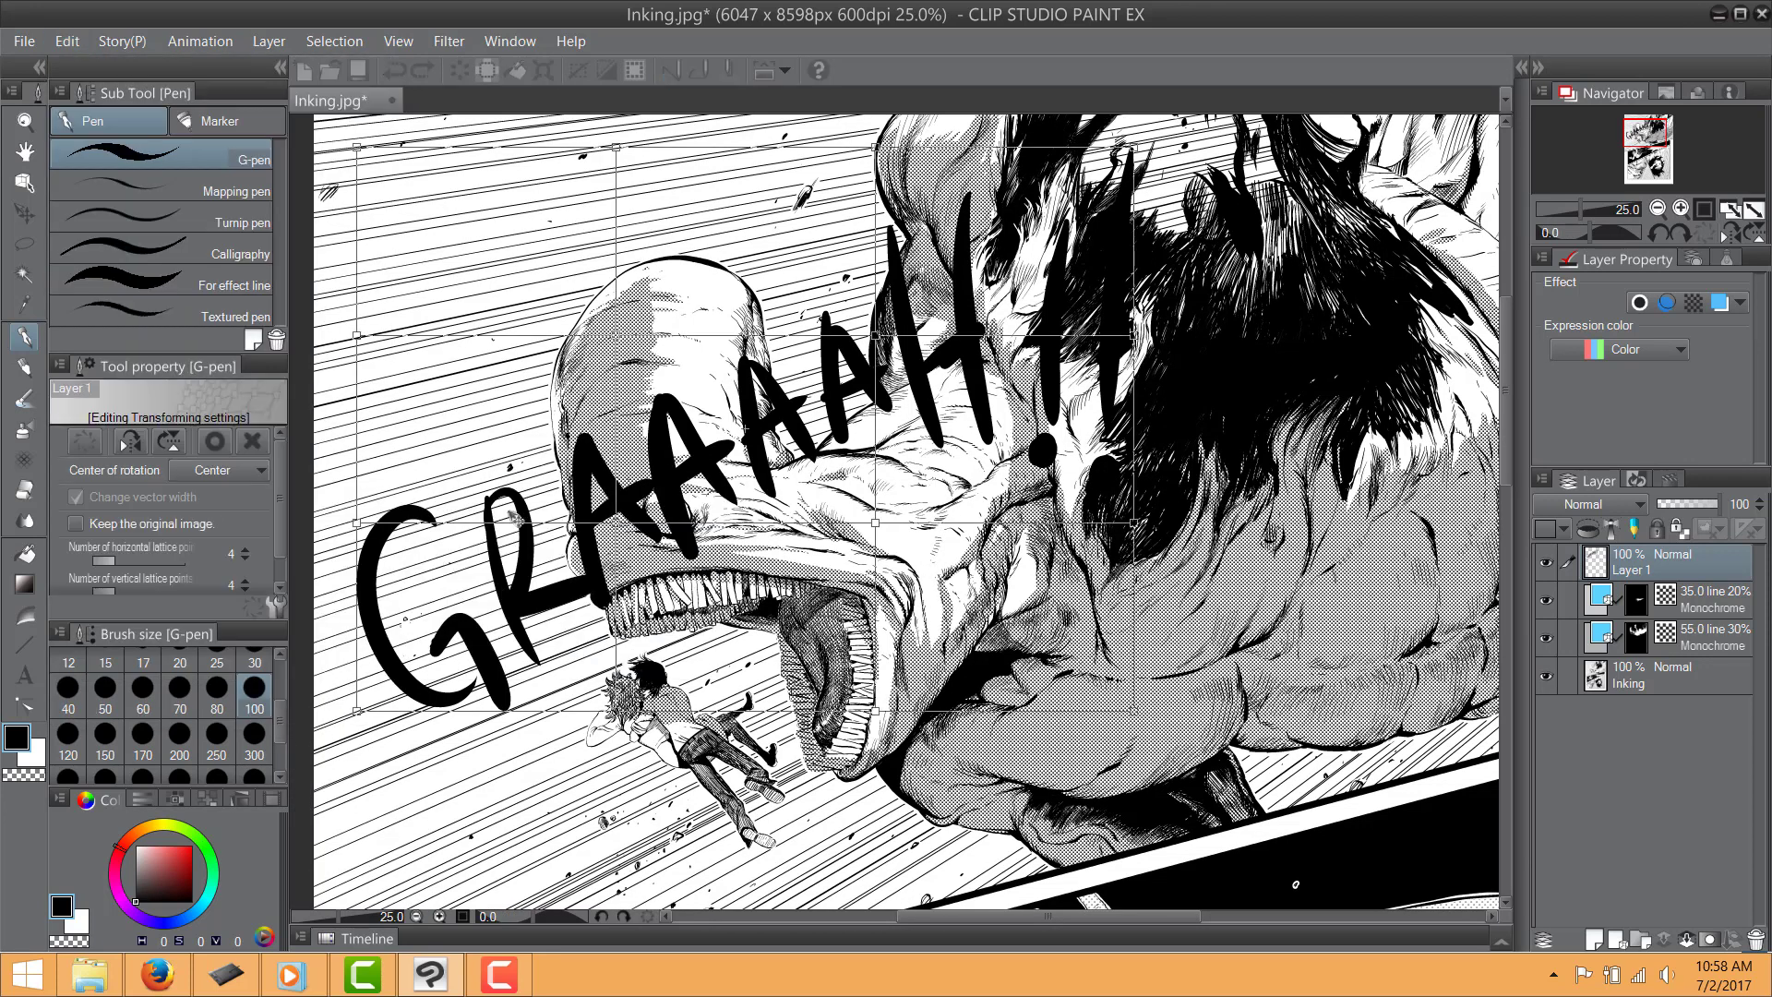
pyautogui.moveTo(358, 709); pyautogui.dragTo(441, 832)
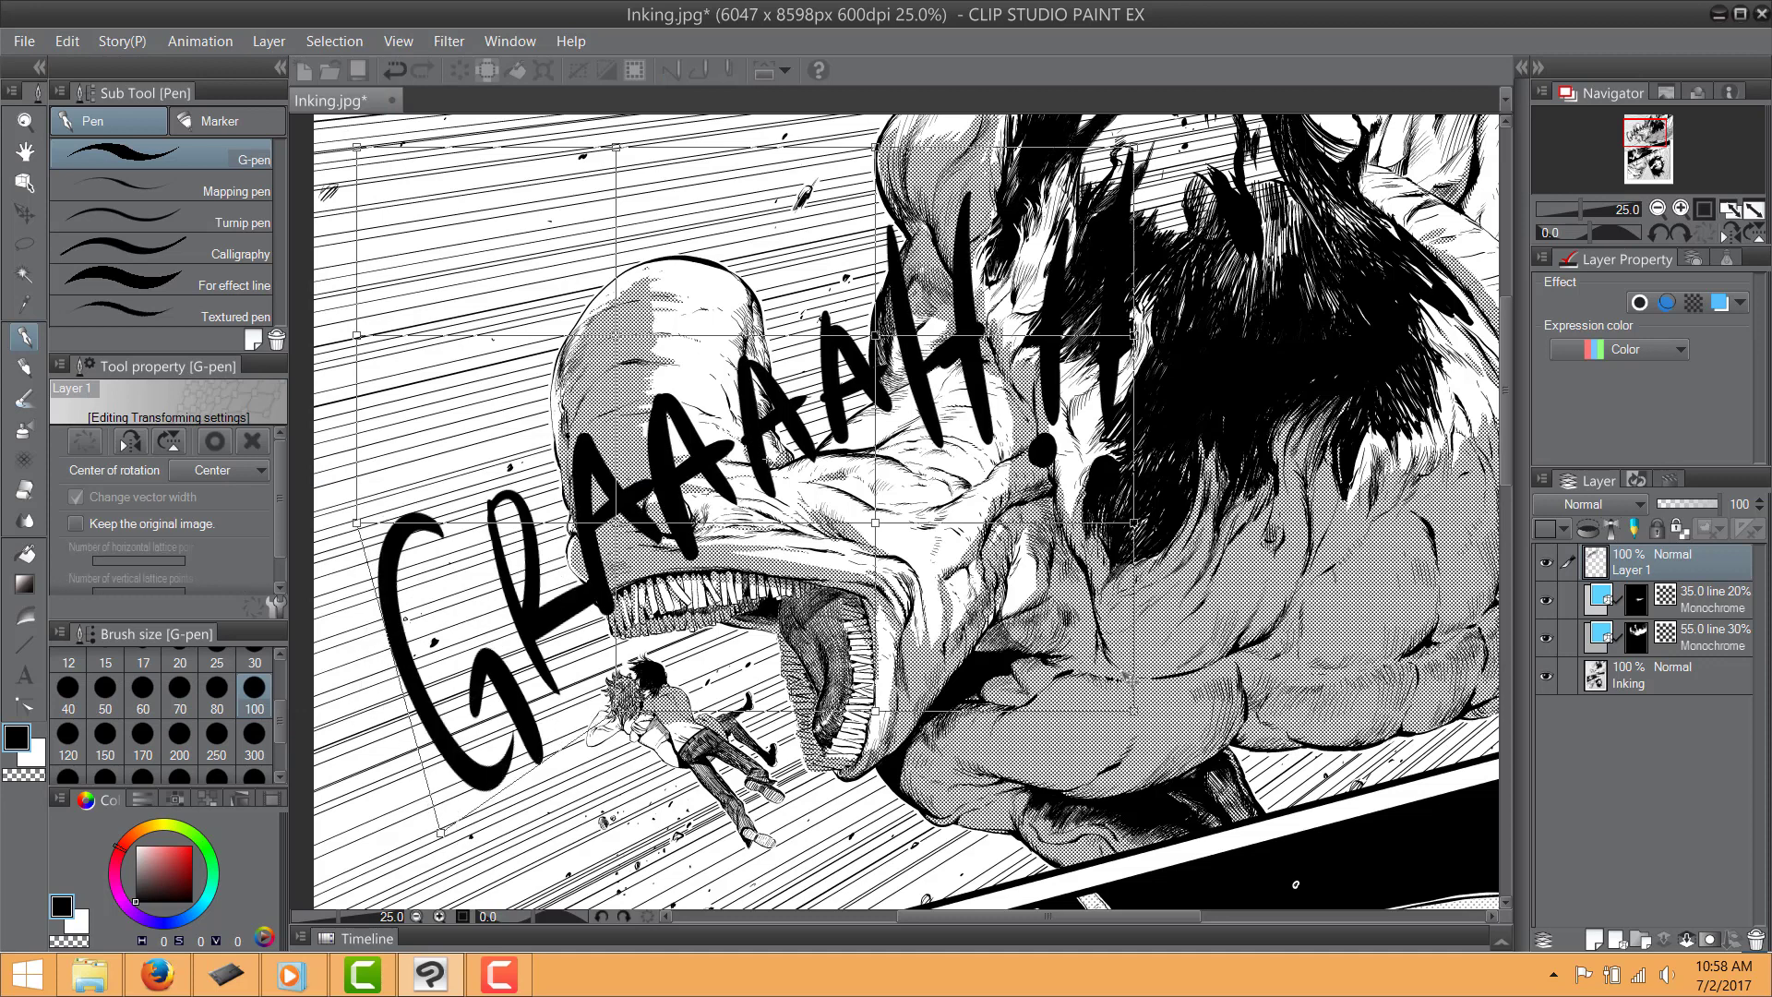
pyautogui.moveTo(1134, 154); pyautogui.dragTo(1167, 191)
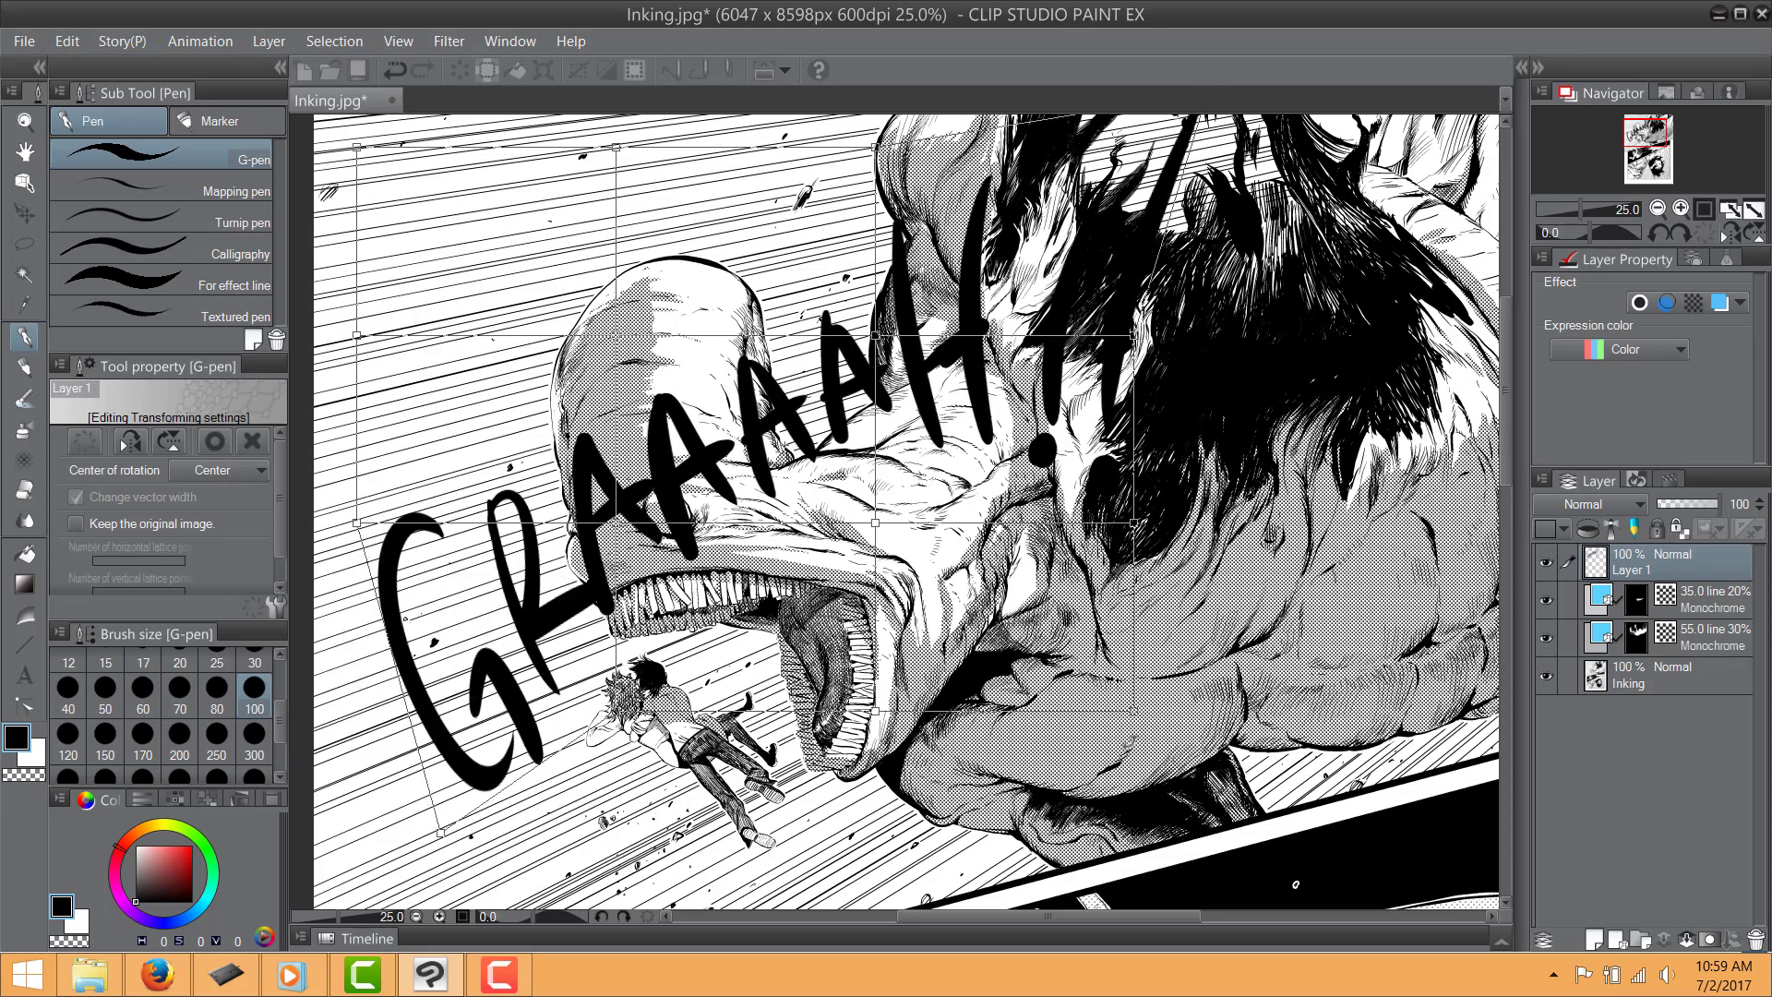
pyautogui.moveTo(1133, 709); pyautogui.dragTo(1093, 795)
pyautogui.moveTo(1133, 336); pyautogui.dragTo(1205, 336)
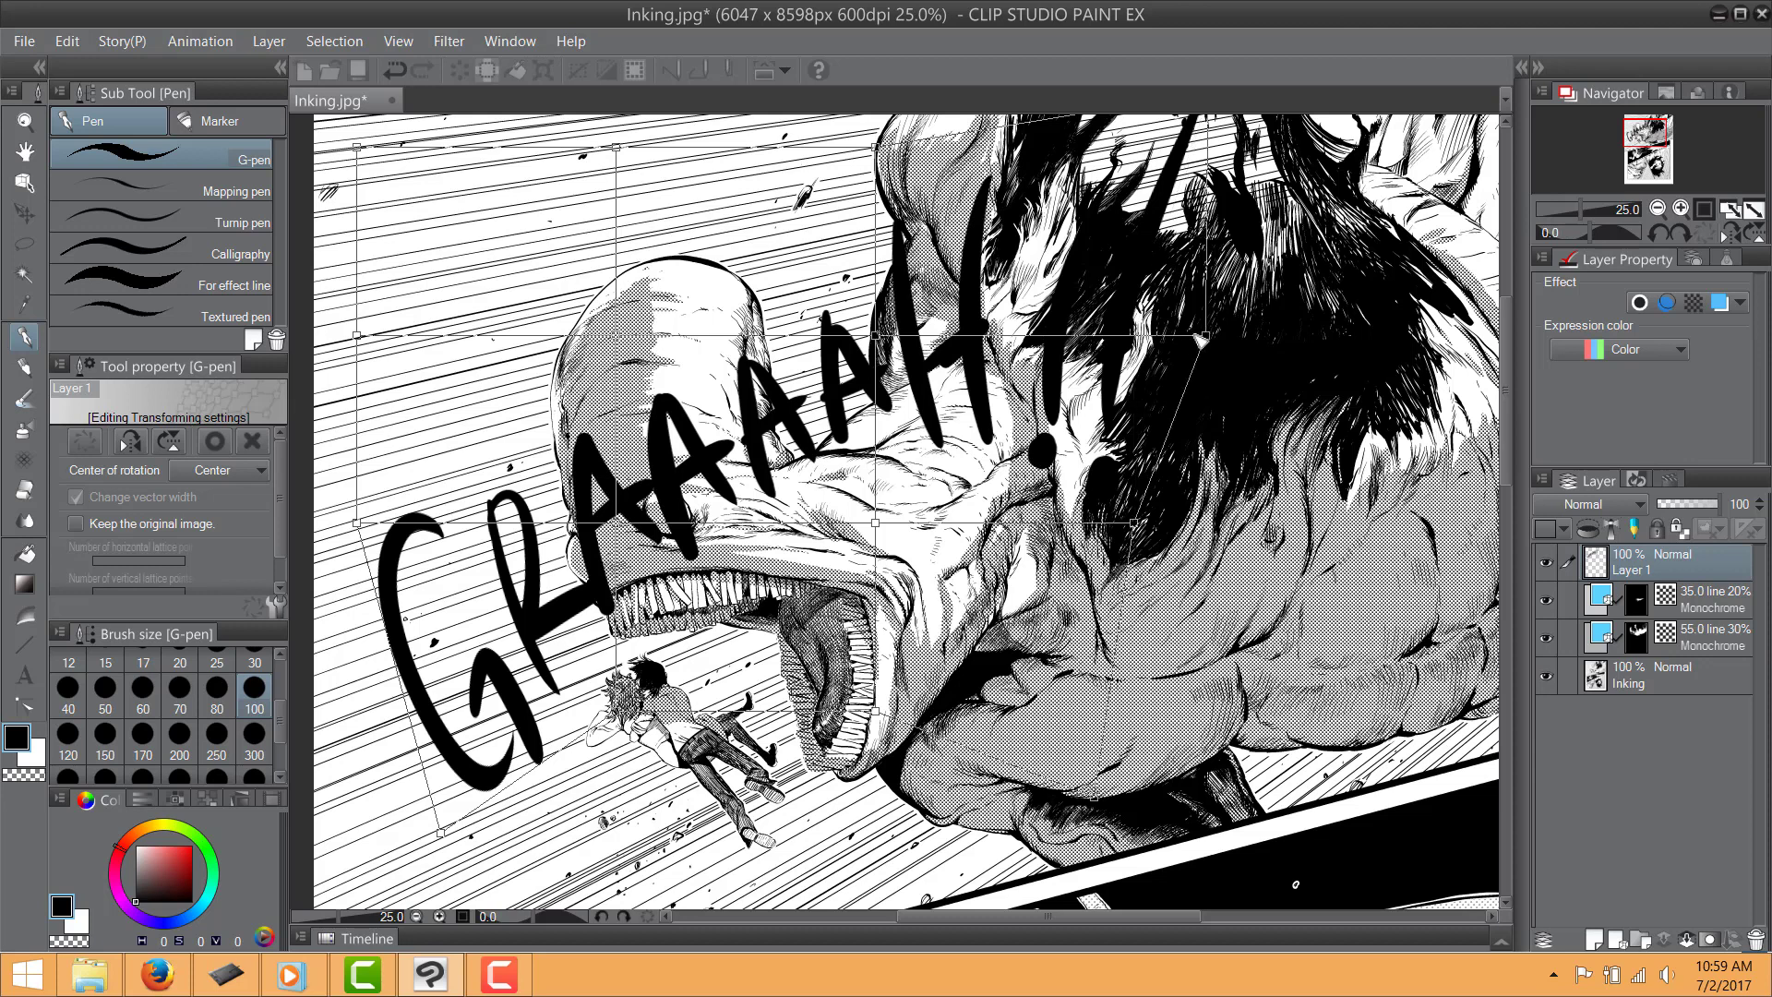
# Adjust the lattice points around the G and the A's so the letters fan out and bend more dynamically
pyautogui.moveTo(347, 146); pyautogui.dragTo(332, 120)
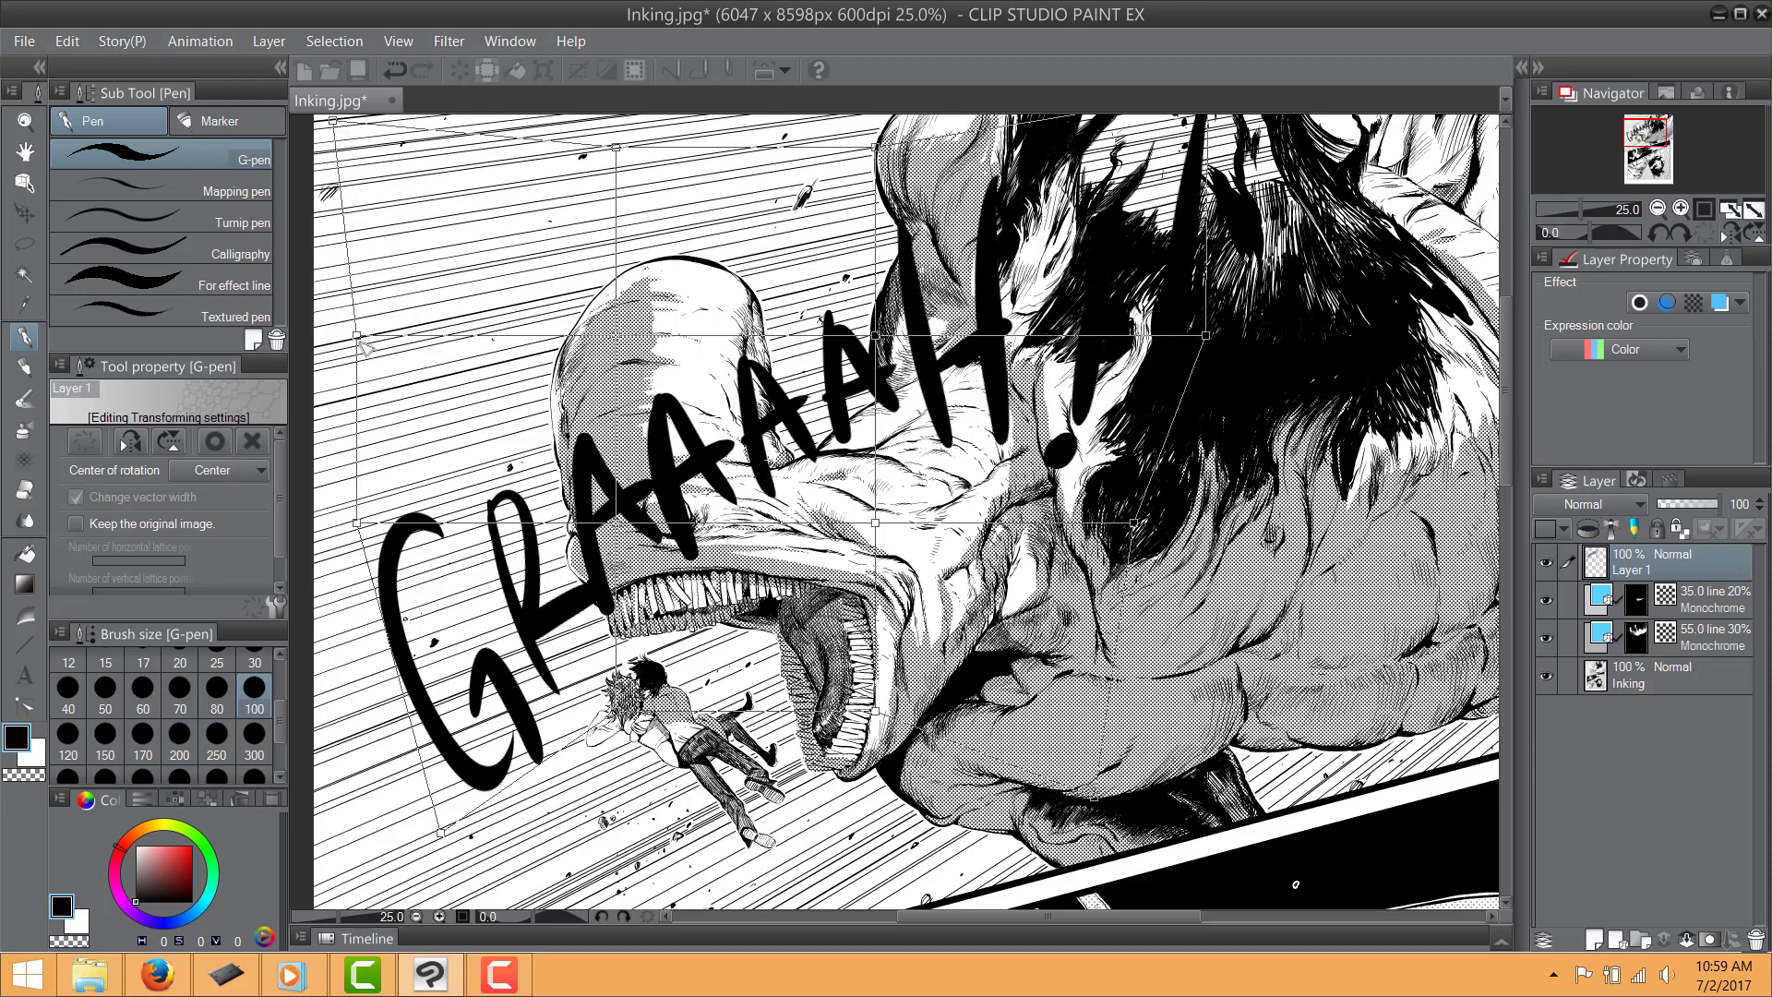
pyautogui.moveTo(362, 523); pyautogui.dragTo(346, 526)
pyautogui.moveTo(617, 337); pyautogui.dragTo(647, 372)
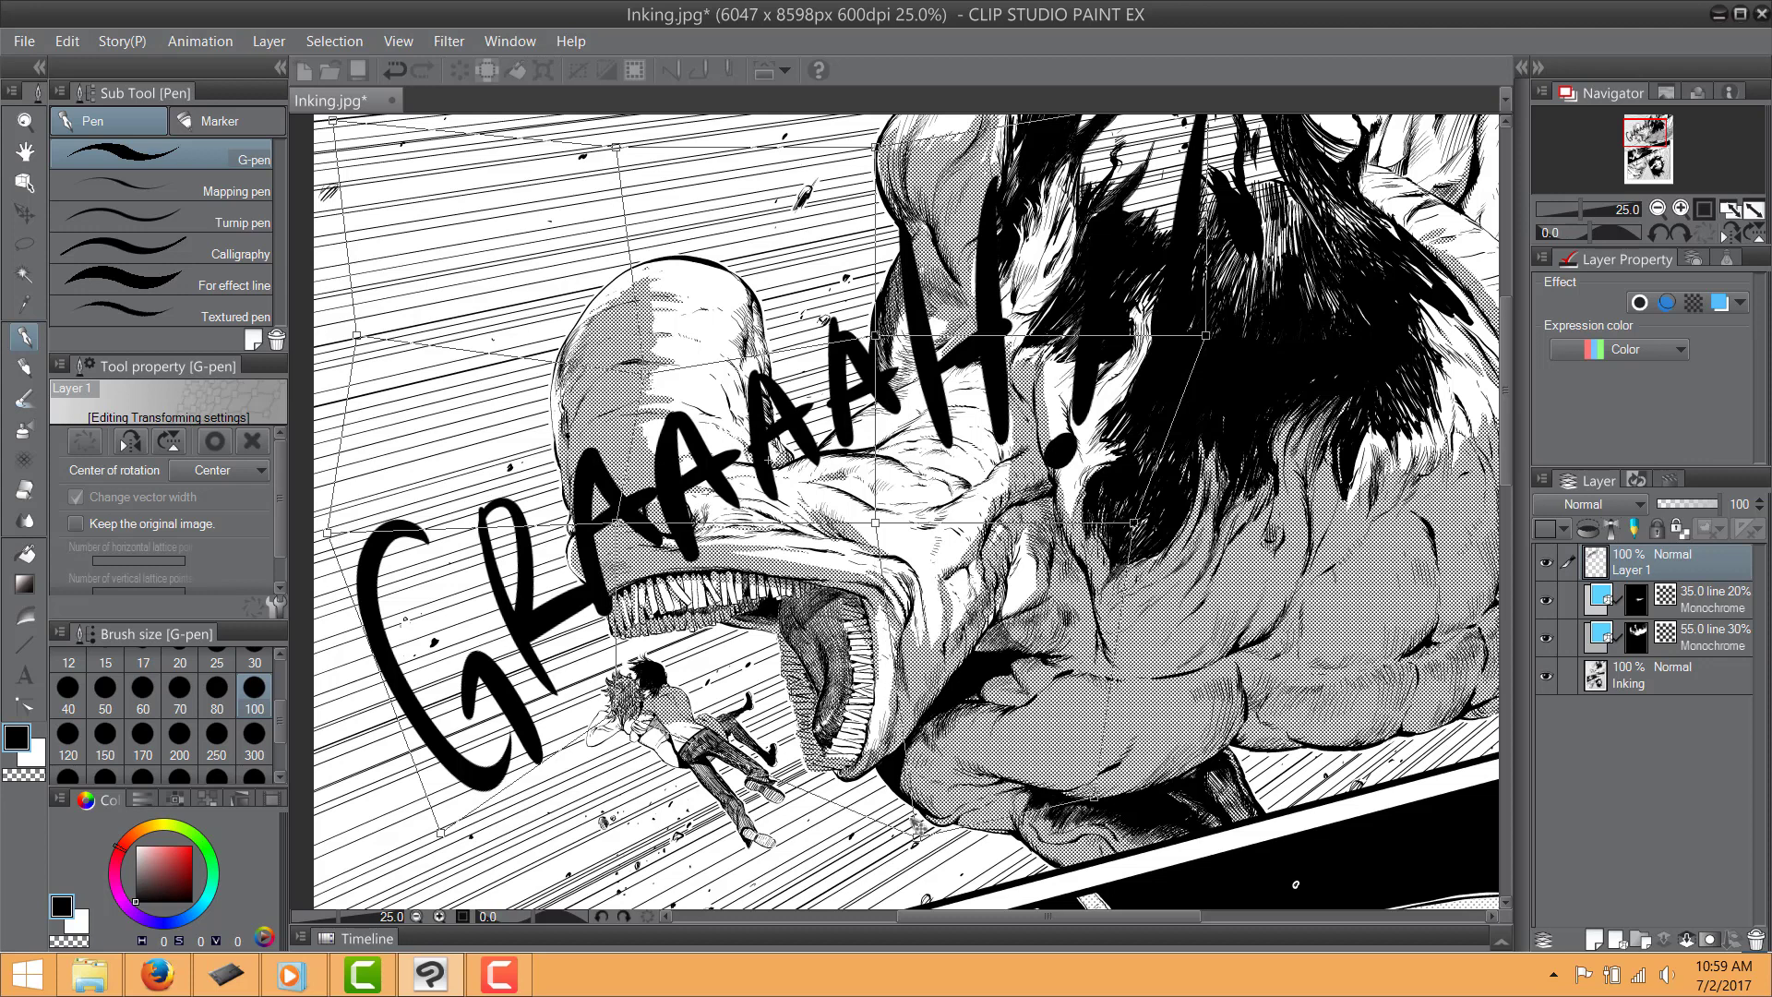
pyautogui.moveTo(874, 335); pyautogui.dragTo(871, 266)
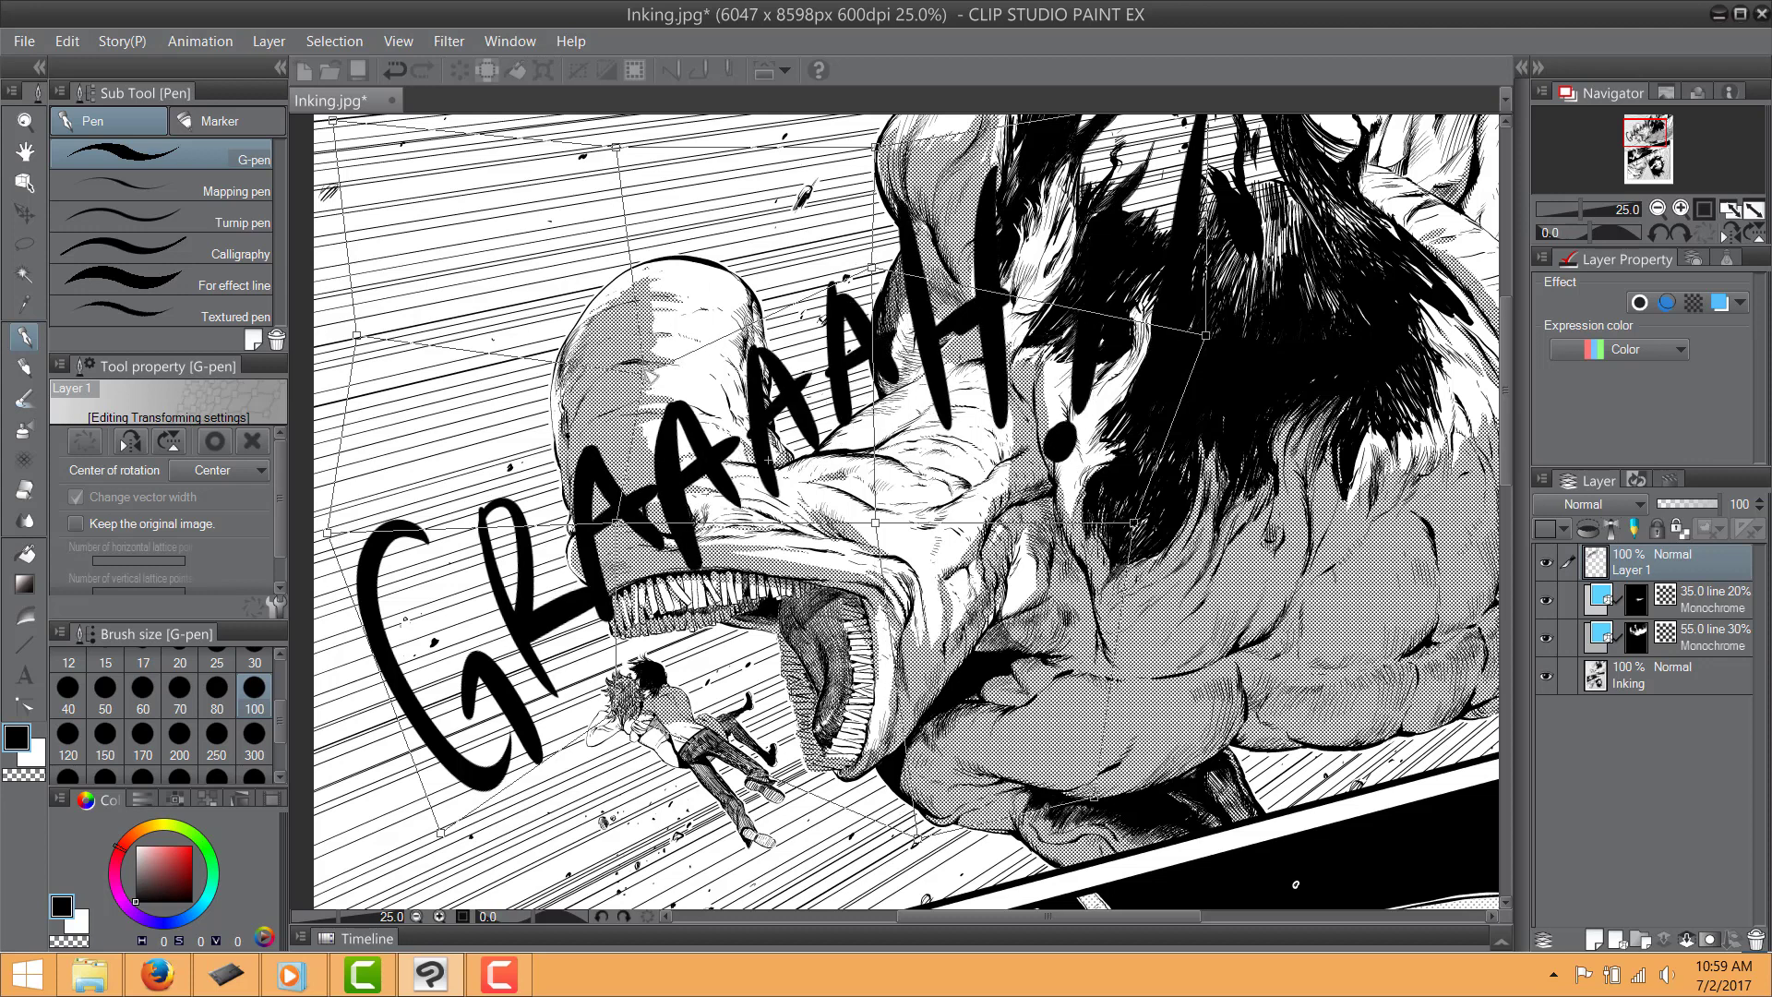
pyautogui.moveTo(647, 372); pyautogui.dragTo(626, 377)
pyautogui.moveTo(617, 524); pyautogui.dragTo(681, 539)
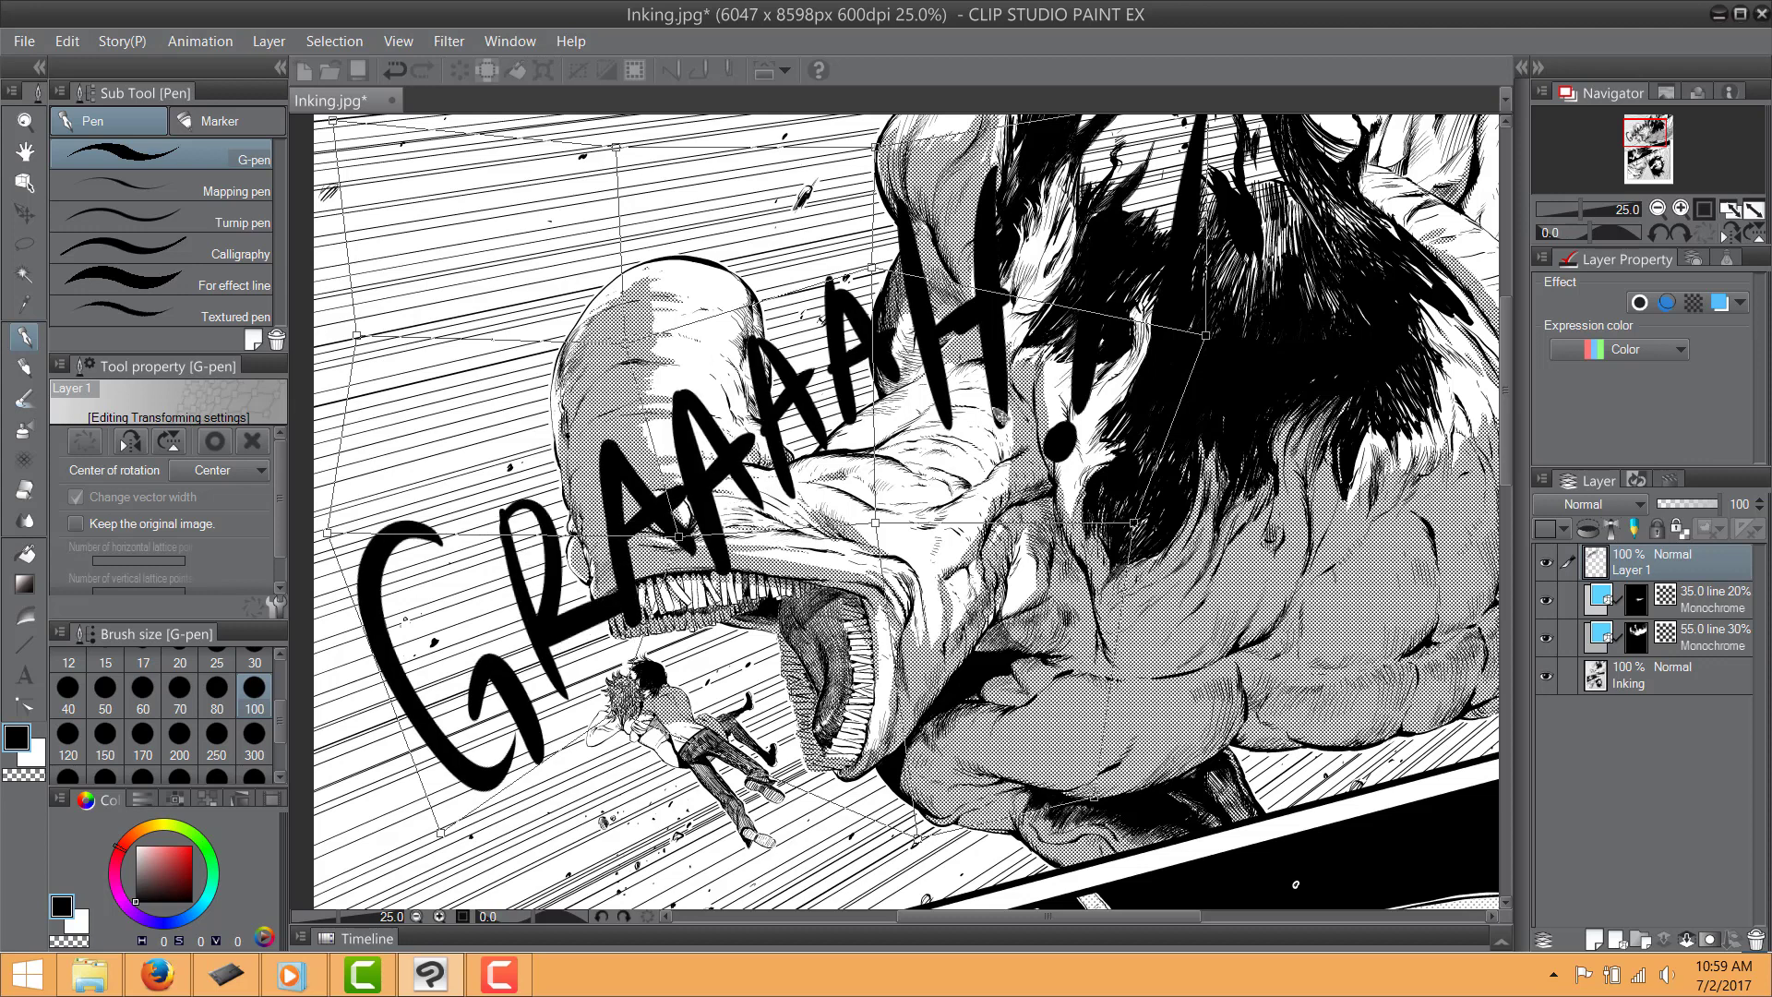
# Stretch the exclamation marks' upper corner of the mesh further outward and apply the transformation
pyautogui.moveTo(1201, 387); pyautogui.dragTo(1027, 554)
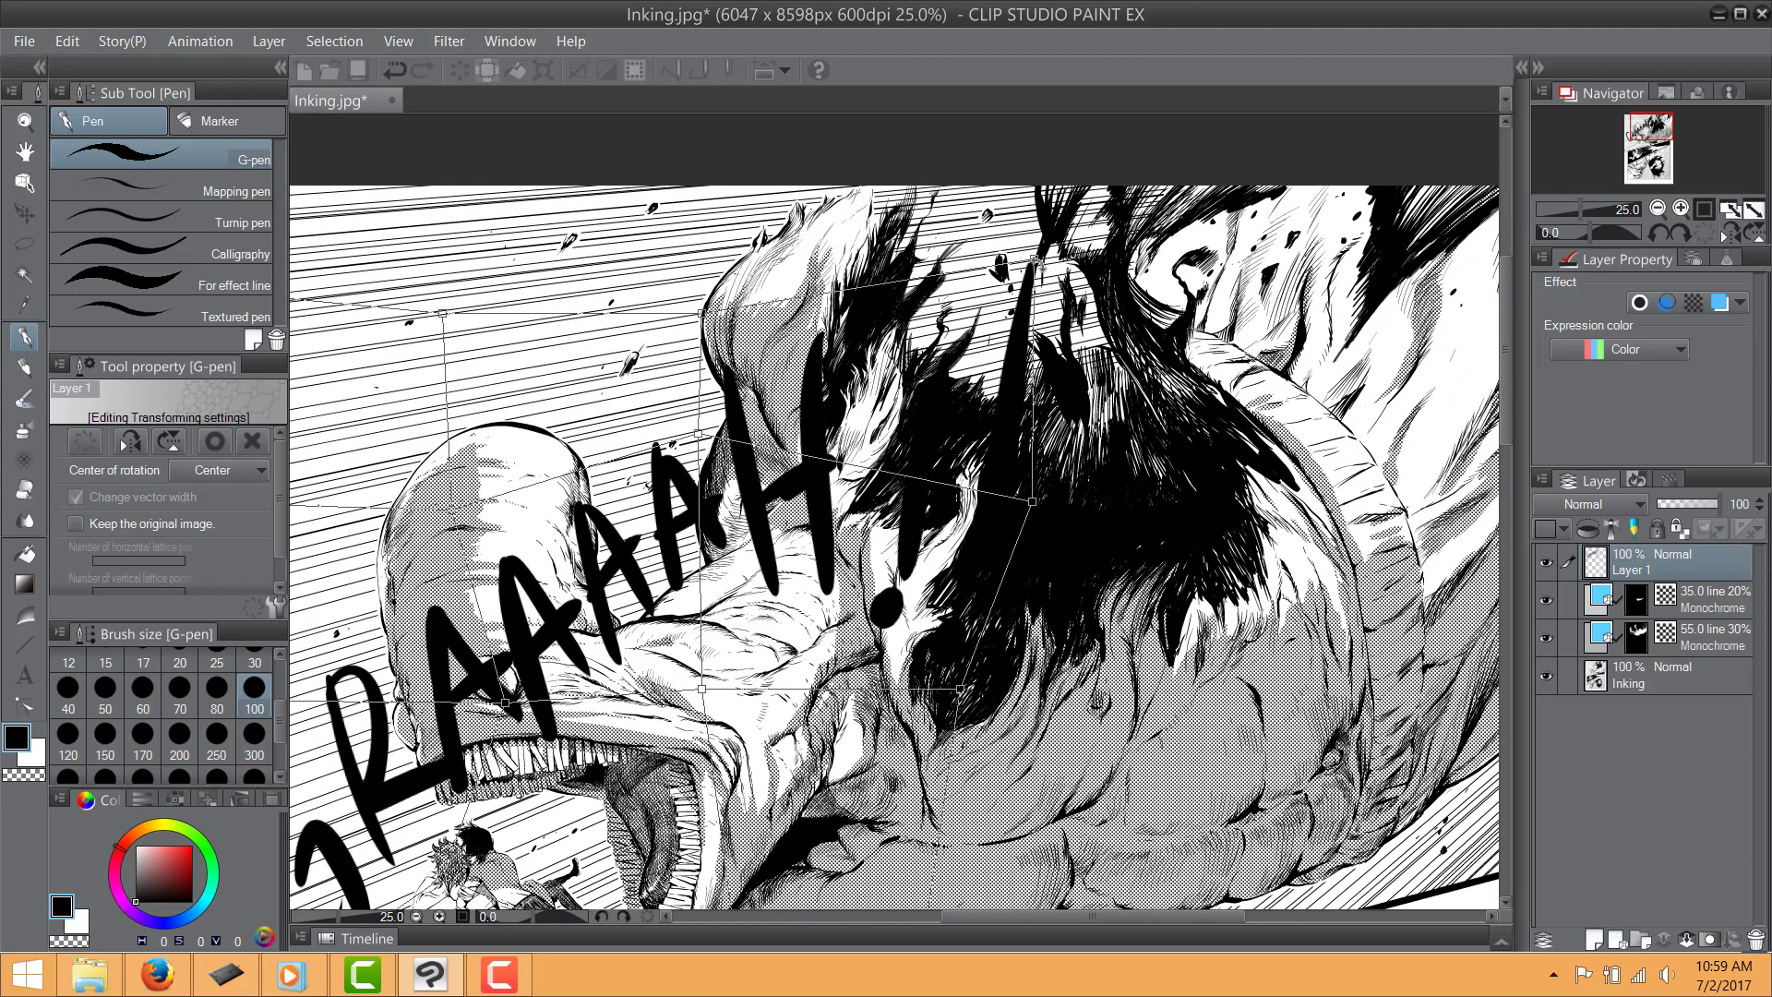
pyautogui.moveTo(1033, 259); pyautogui.dragTo(1128, 218)
pyautogui.moveTo(995, 357); pyautogui.dragTo(1085, 260)
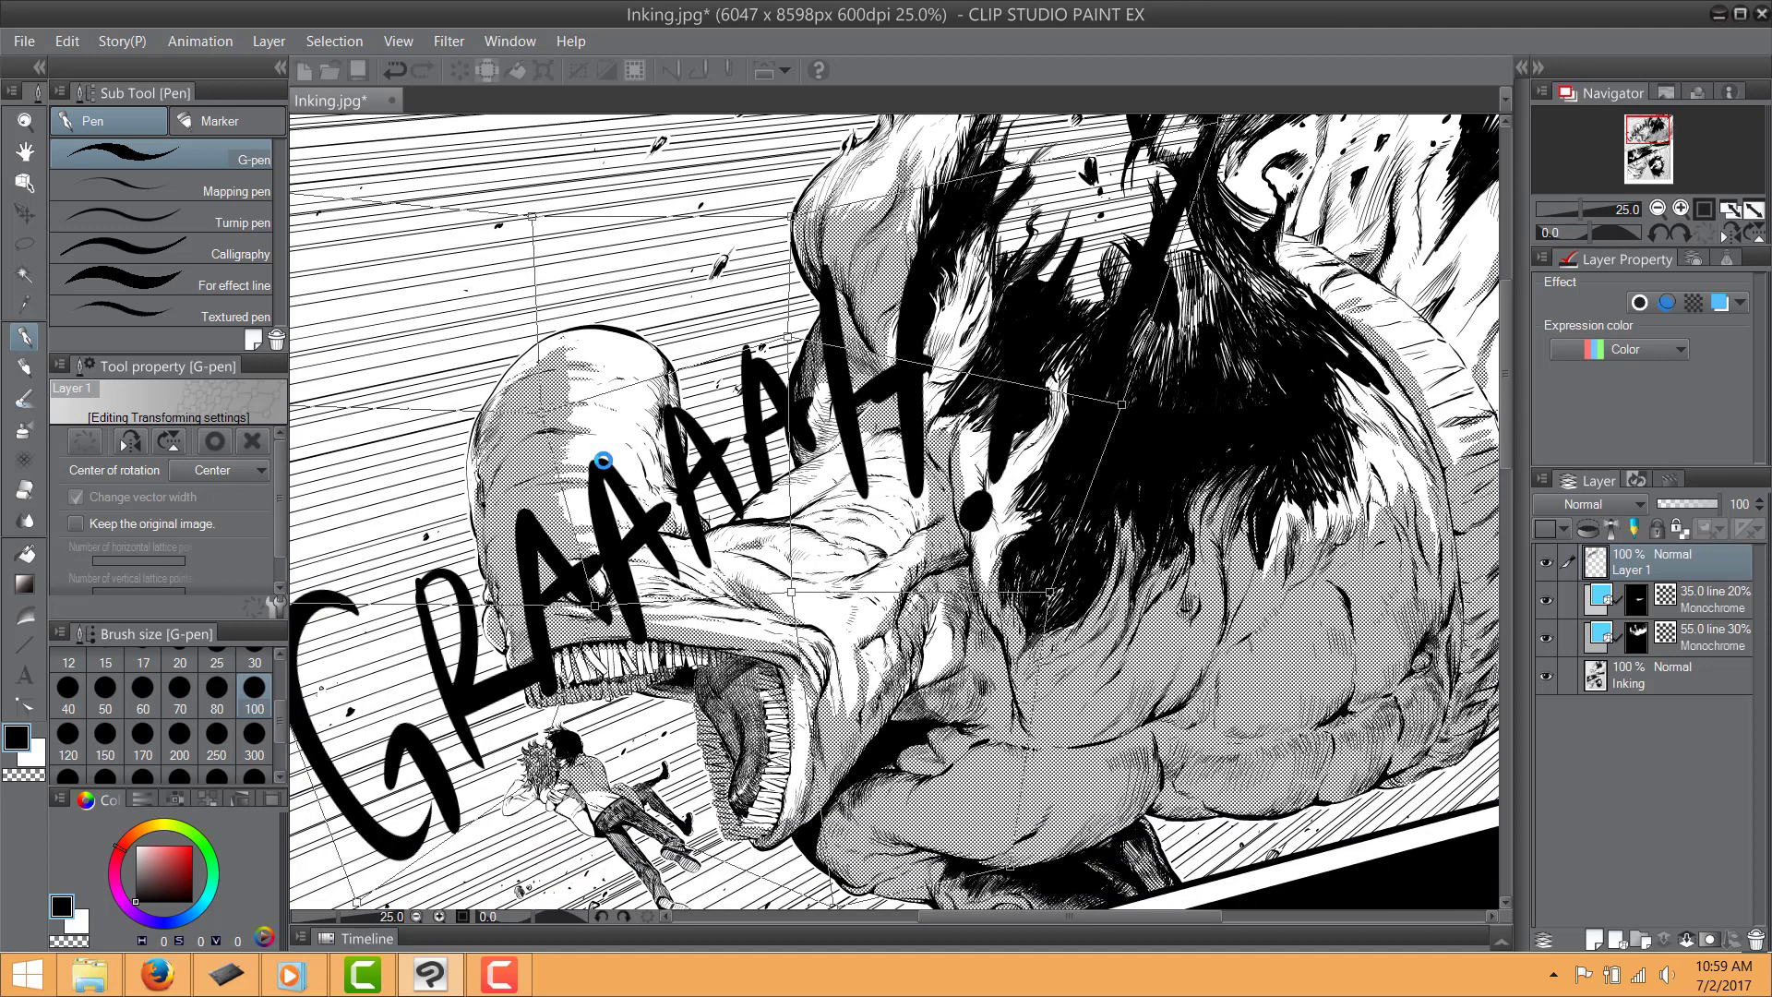
pyautogui.press('Return')
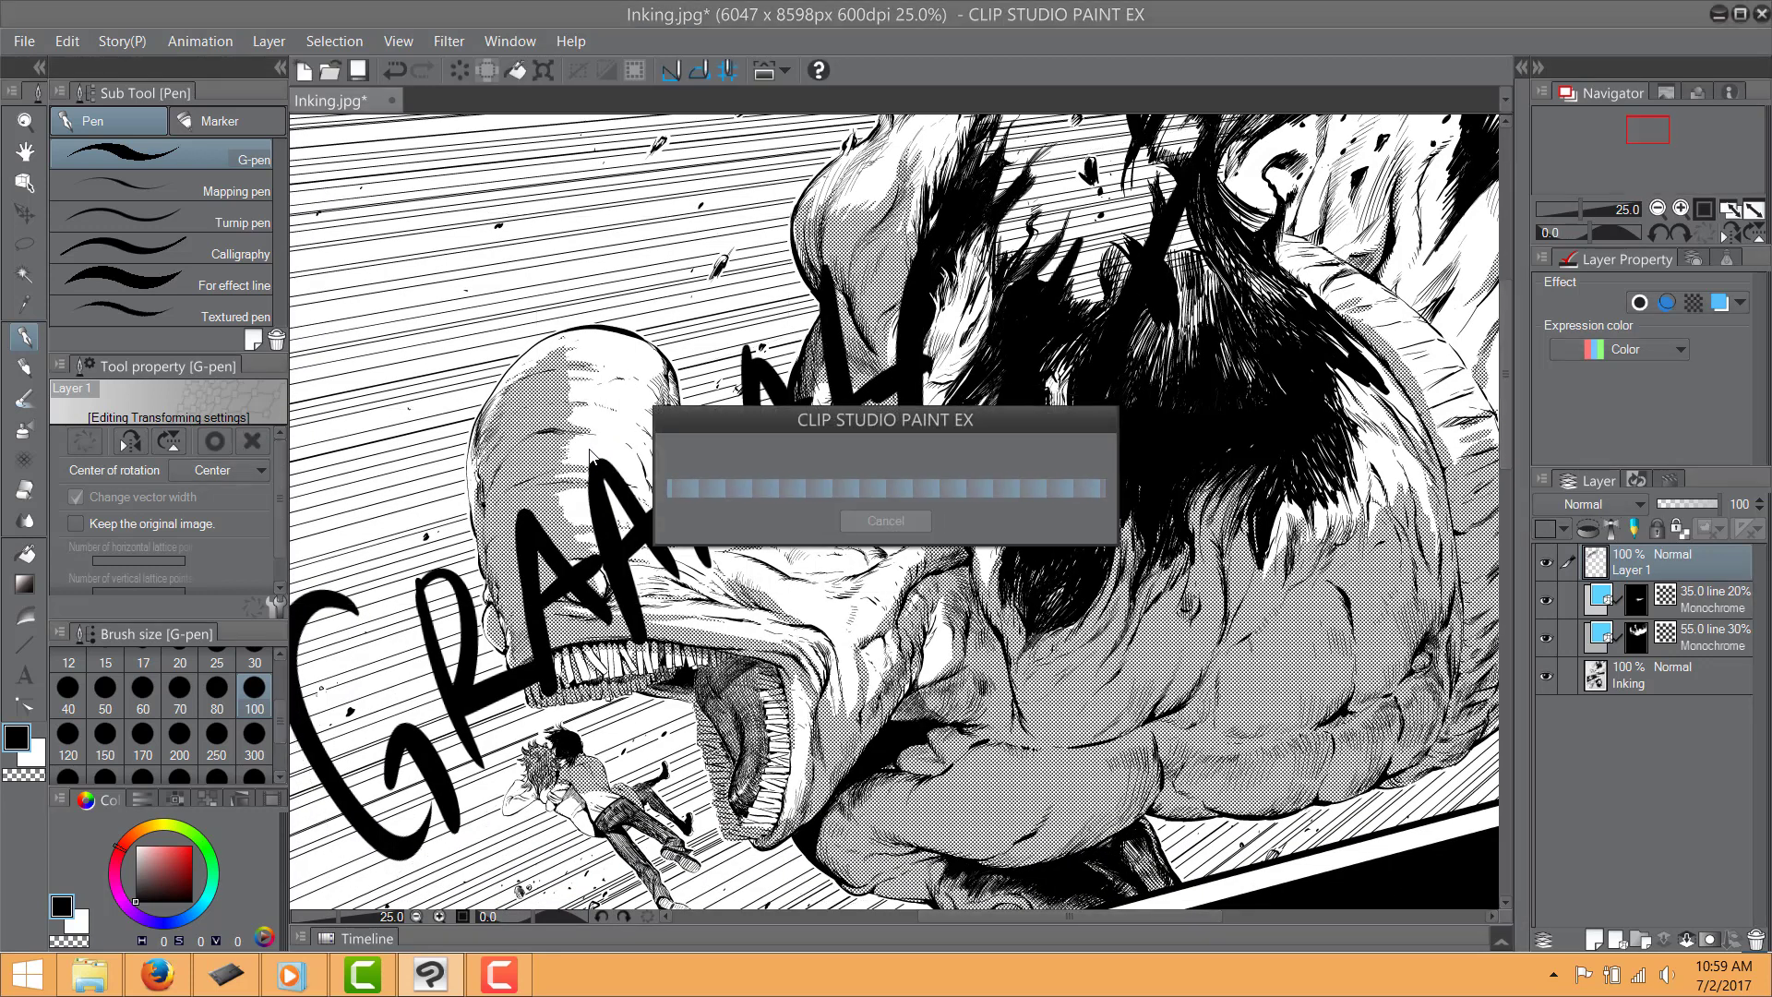
# Rotate the whole lettering slightly counterclockwise and position it just inside the page's left edge
pyautogui.click(542, 74)
pyautogui.moveTo(756, 712); pyautogui.dragTo(829, 600)
pyautogui.moveTo(1304, 760); pyautogui.dragTo(1361, 666)
pyautogui.scroll(-2, 1332, 675)
pyautogui.moveTo(1102, 629); pyautogui.dragTo(945, 617)
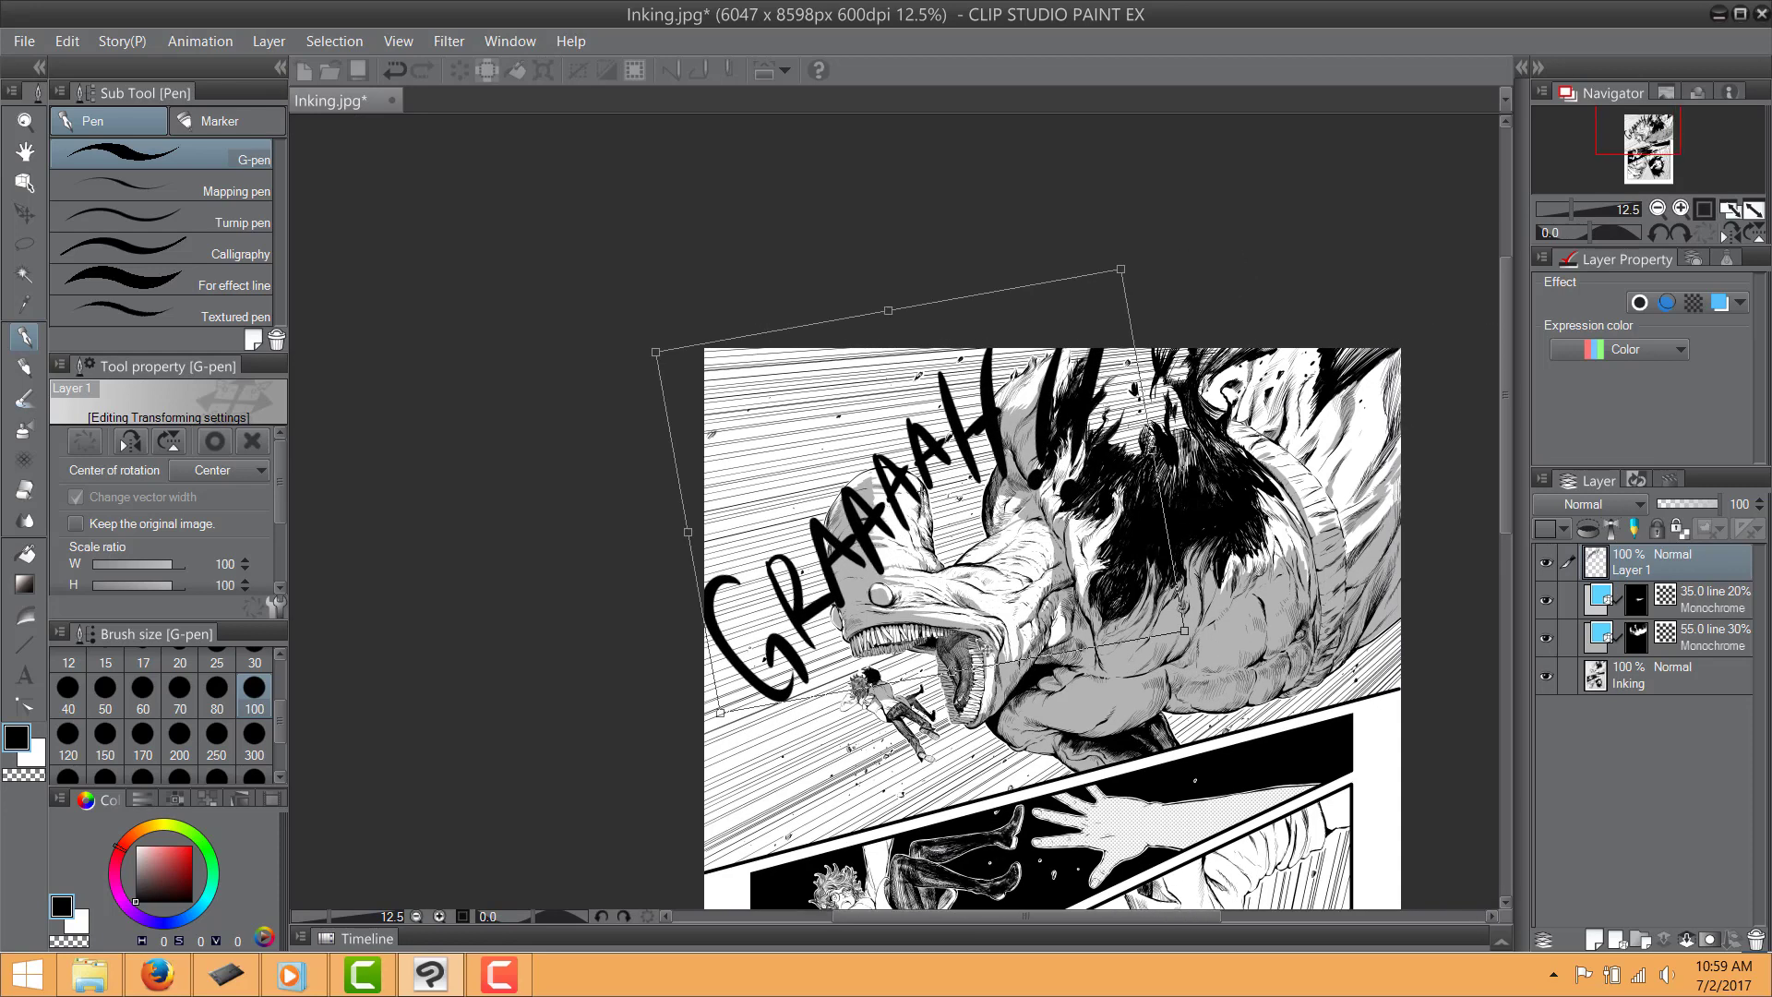
pyautogui.scroll(2, 969, 620)
pyautogui.press('Return')
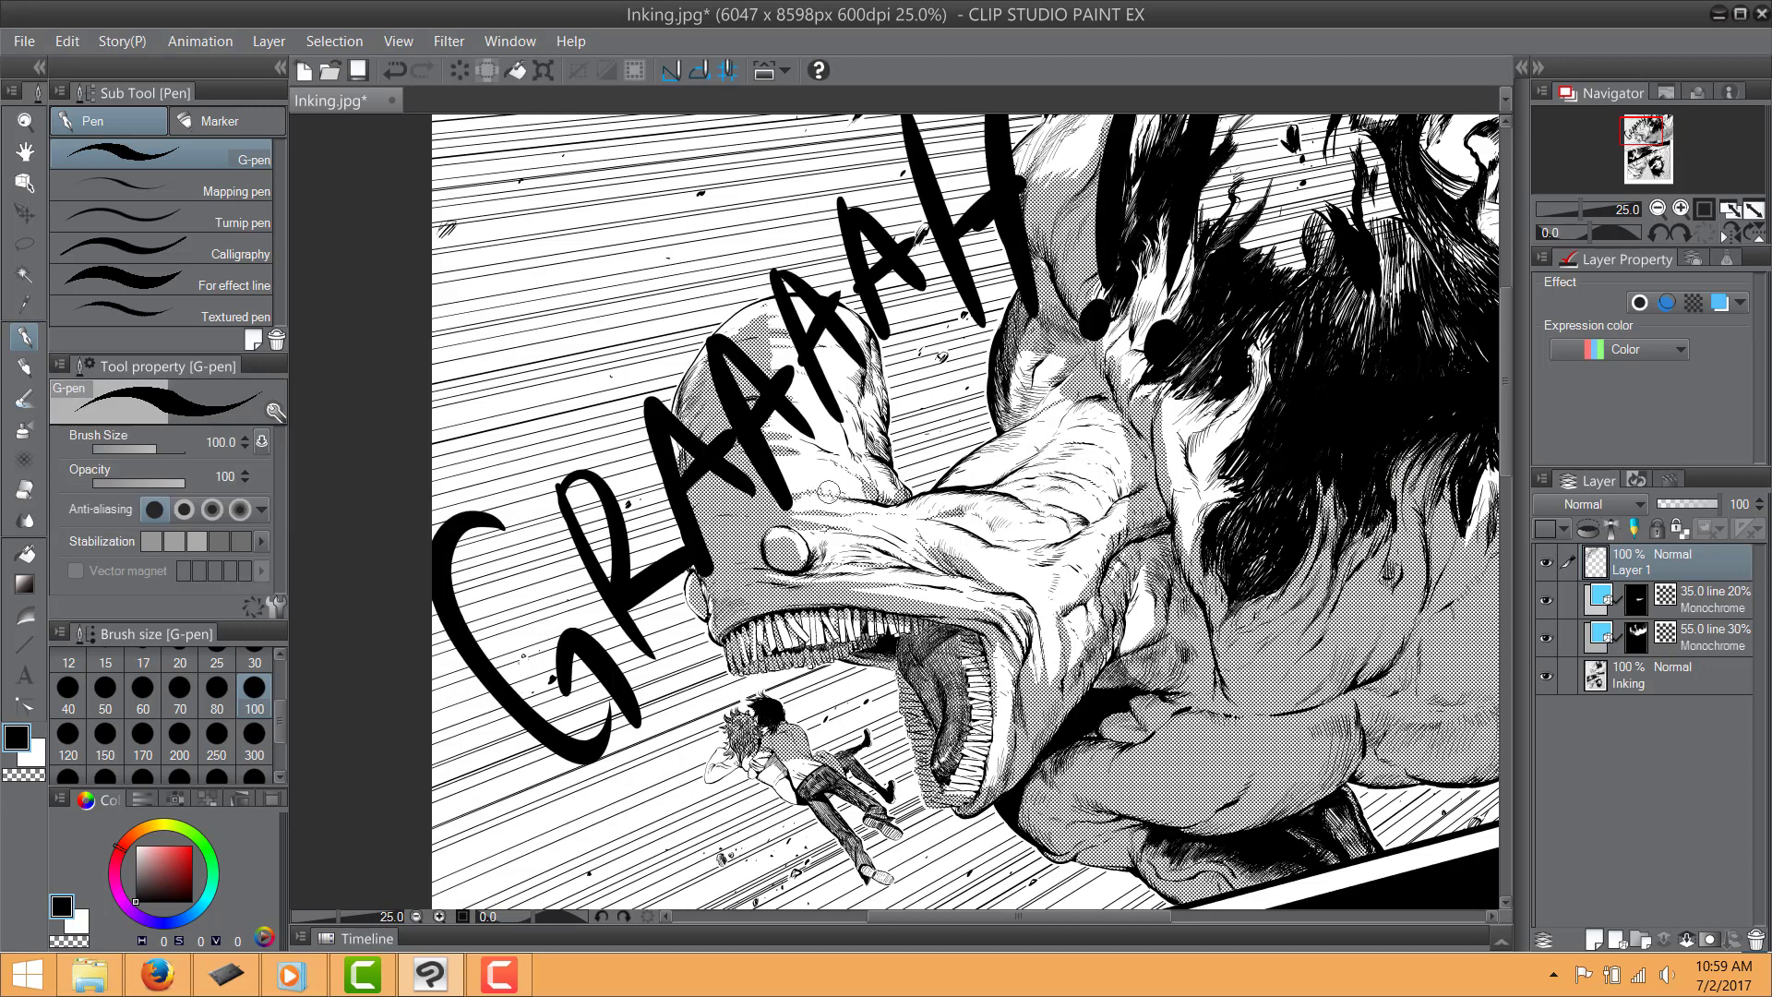
pyautogui.press('k')
pyautogui.moveTo(817, 460); pyautogui.dragTo(769, 507)
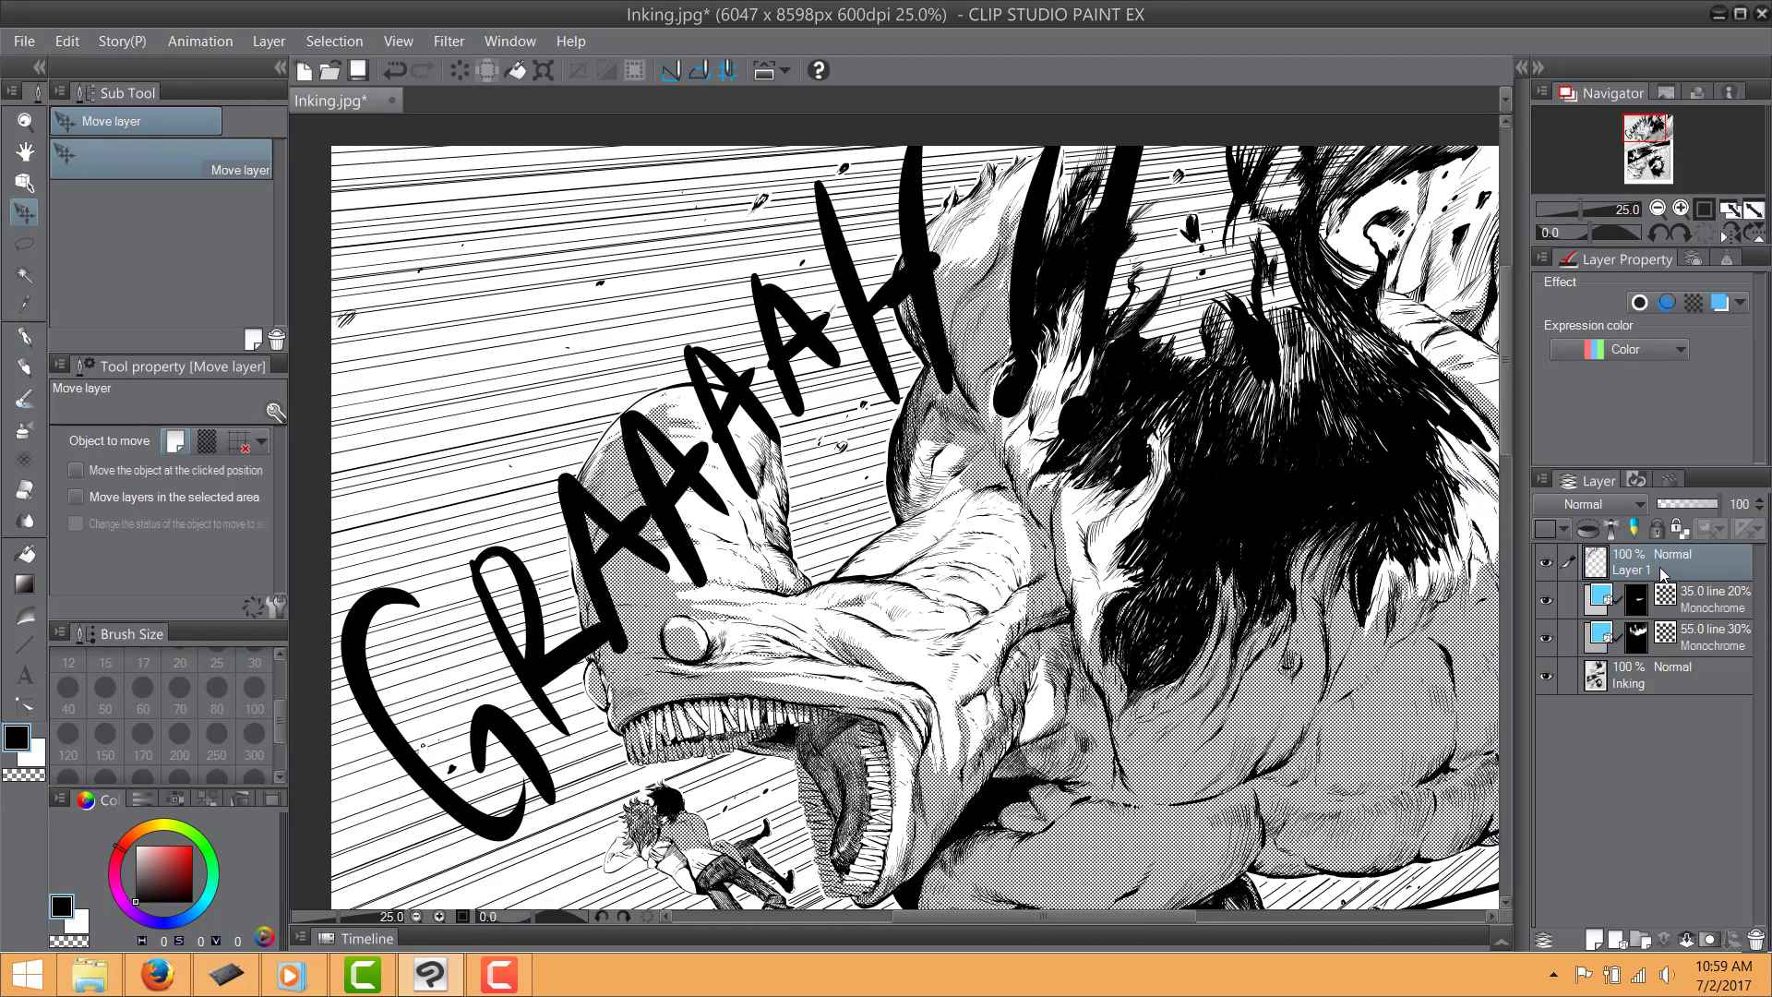
# Create a selection from the lettering on Layer 1 and expand it to form an outline around the letters
pyautogui.rightClick(1664, 572)
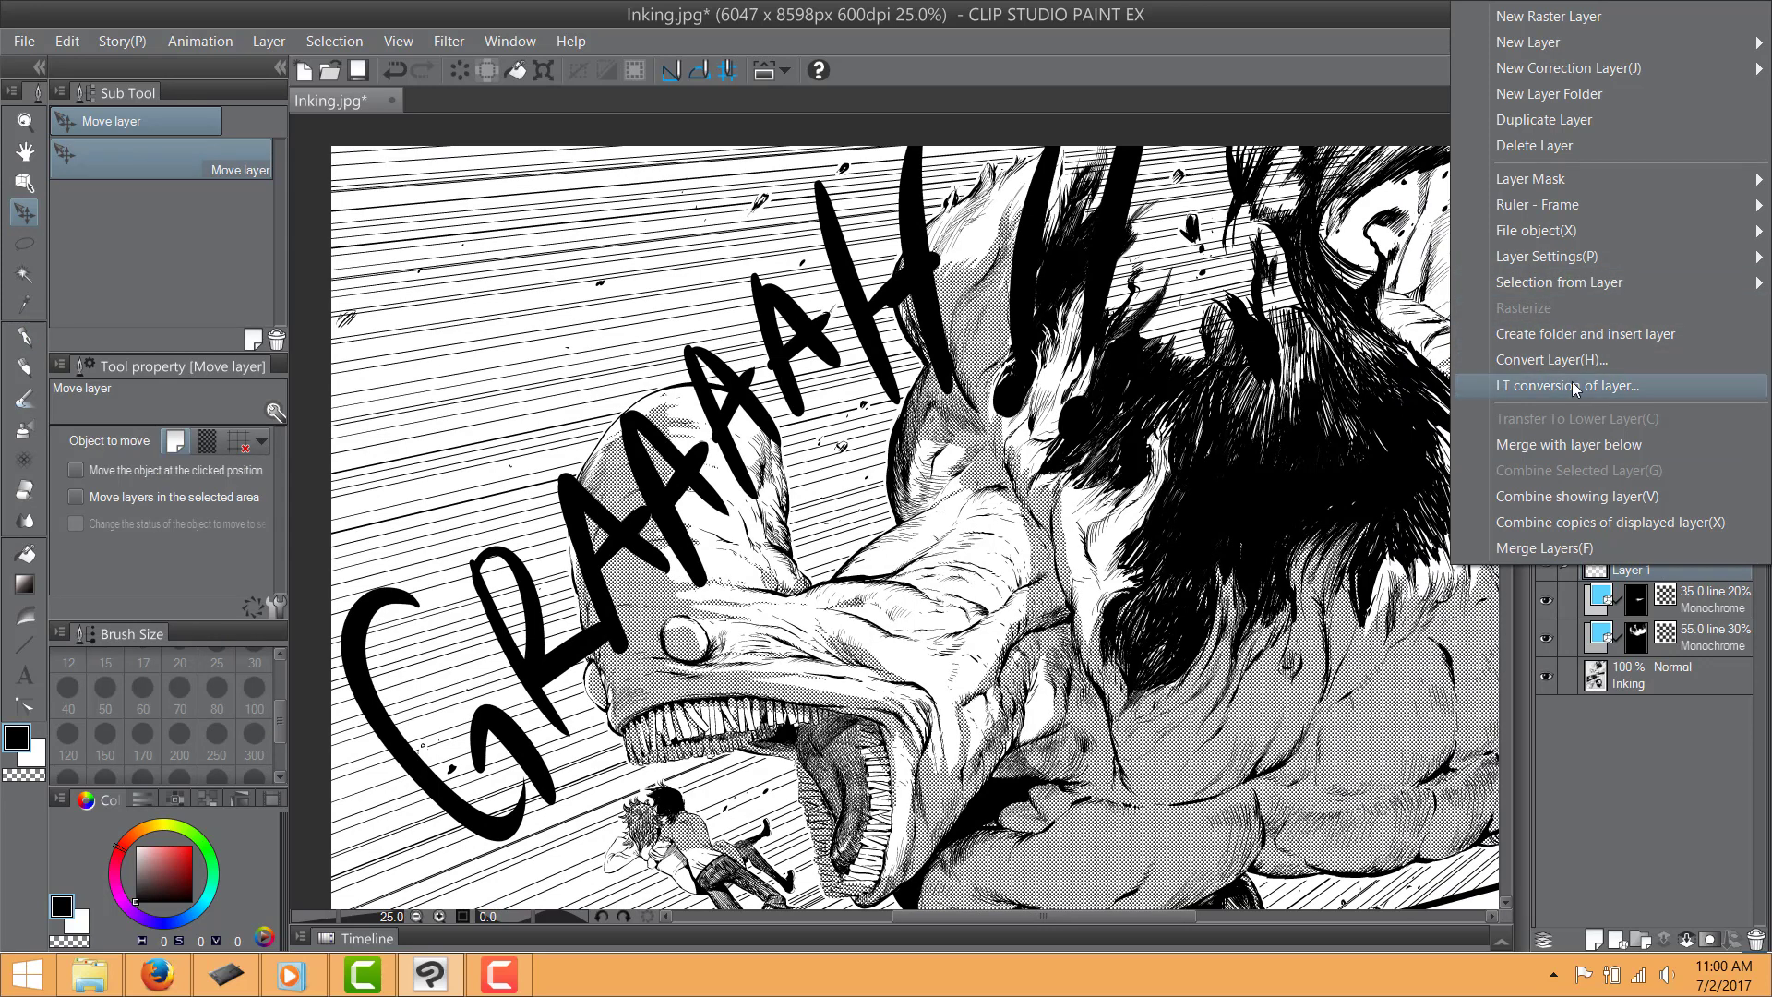
pyautogui.moveTo(1560, 281)
pyautogui.click(1292, 281)
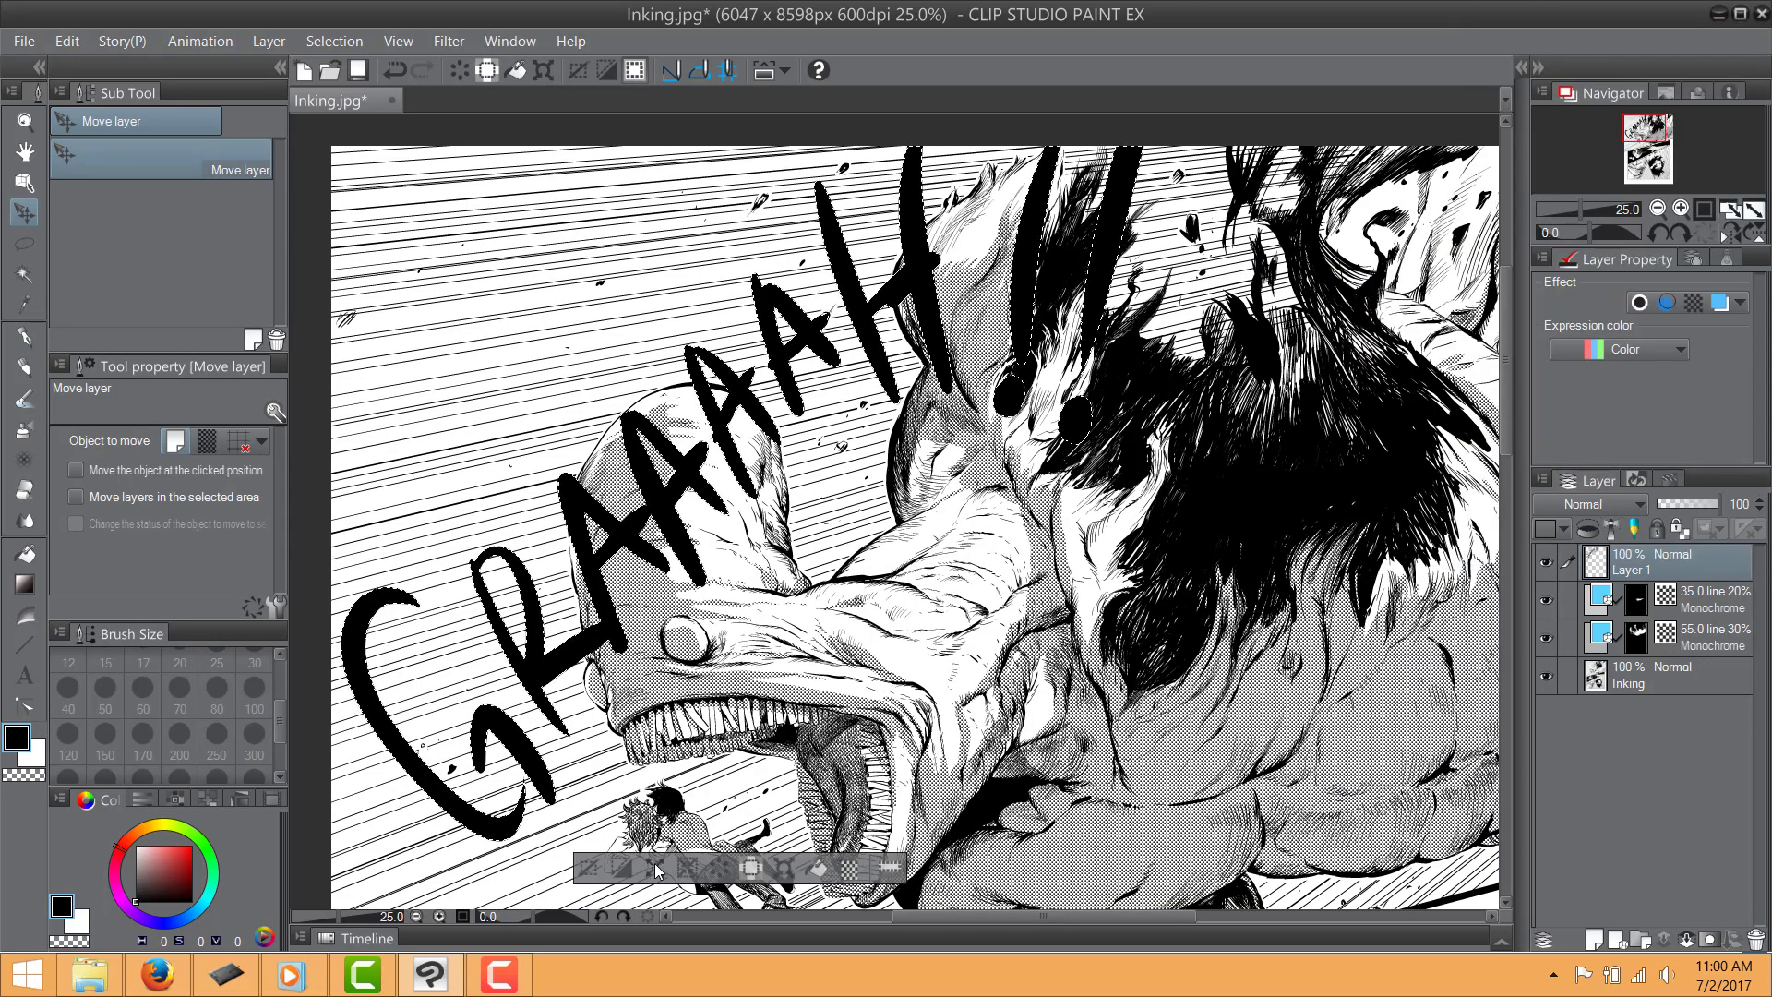
pyautogui.click(656, 869)
pyautogui.click(1007, 450)
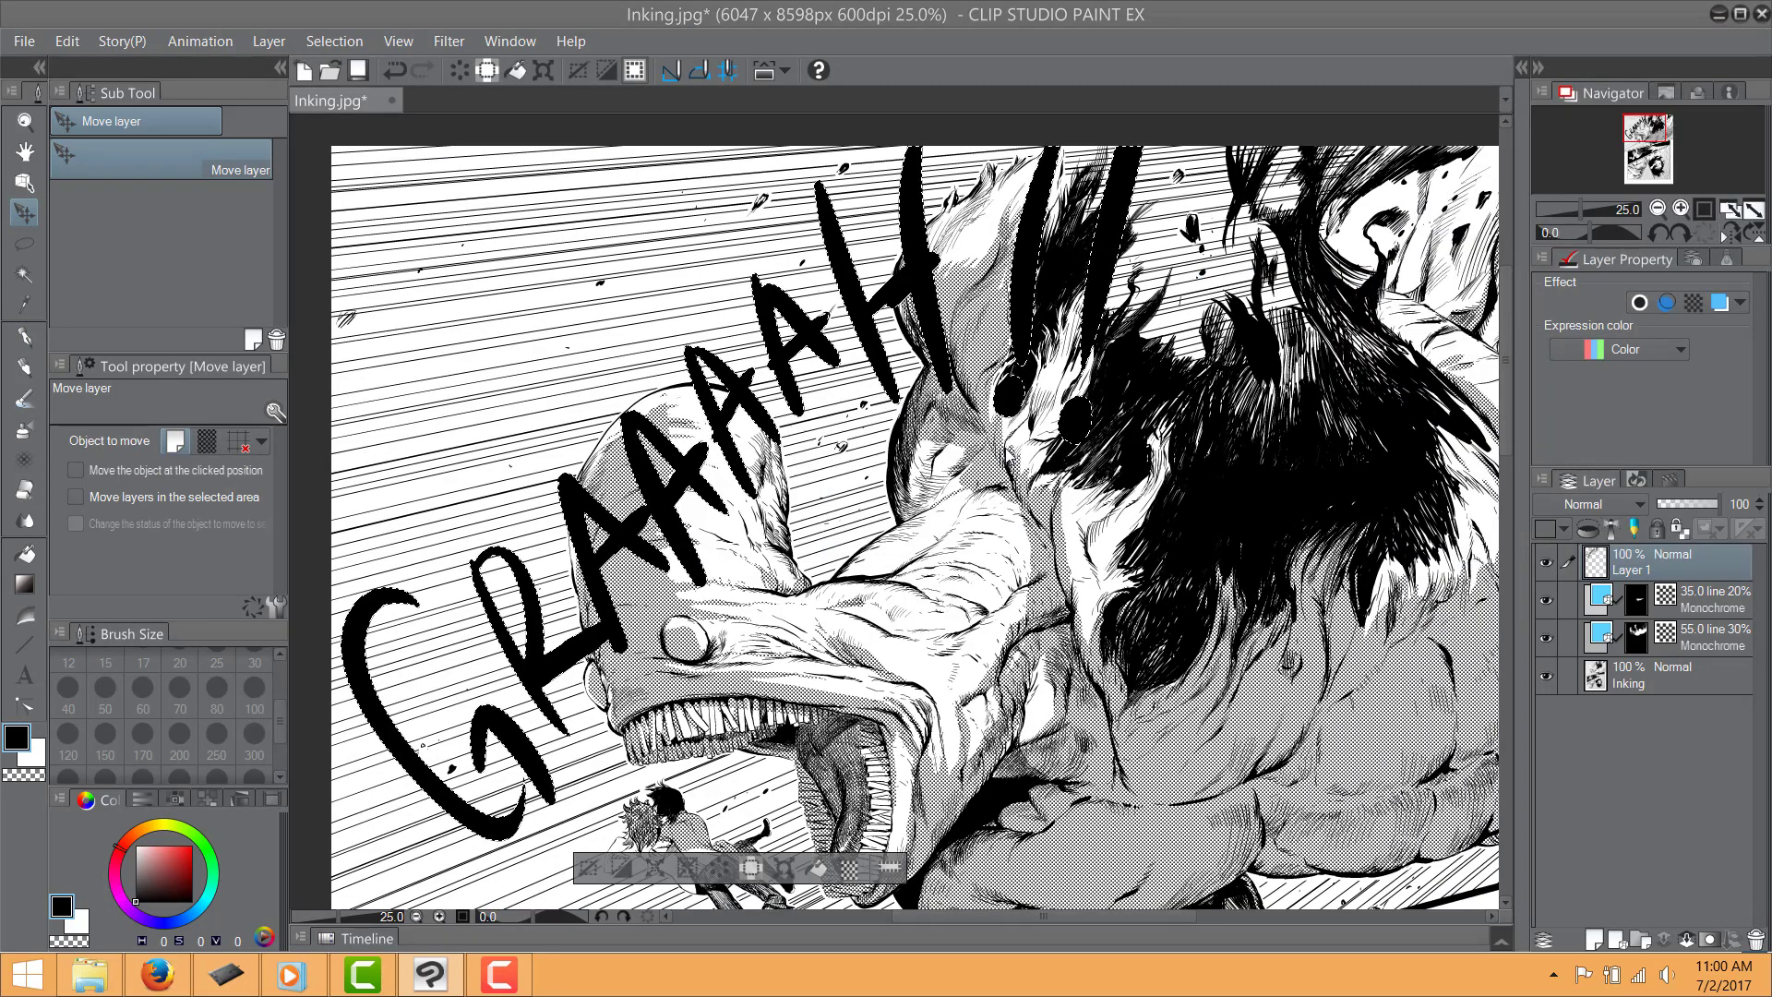
# Add a new raster layer beneath the lettering, fill the expanded selection with white as an outline, and deselect
pyautogui.click(1694, 612)
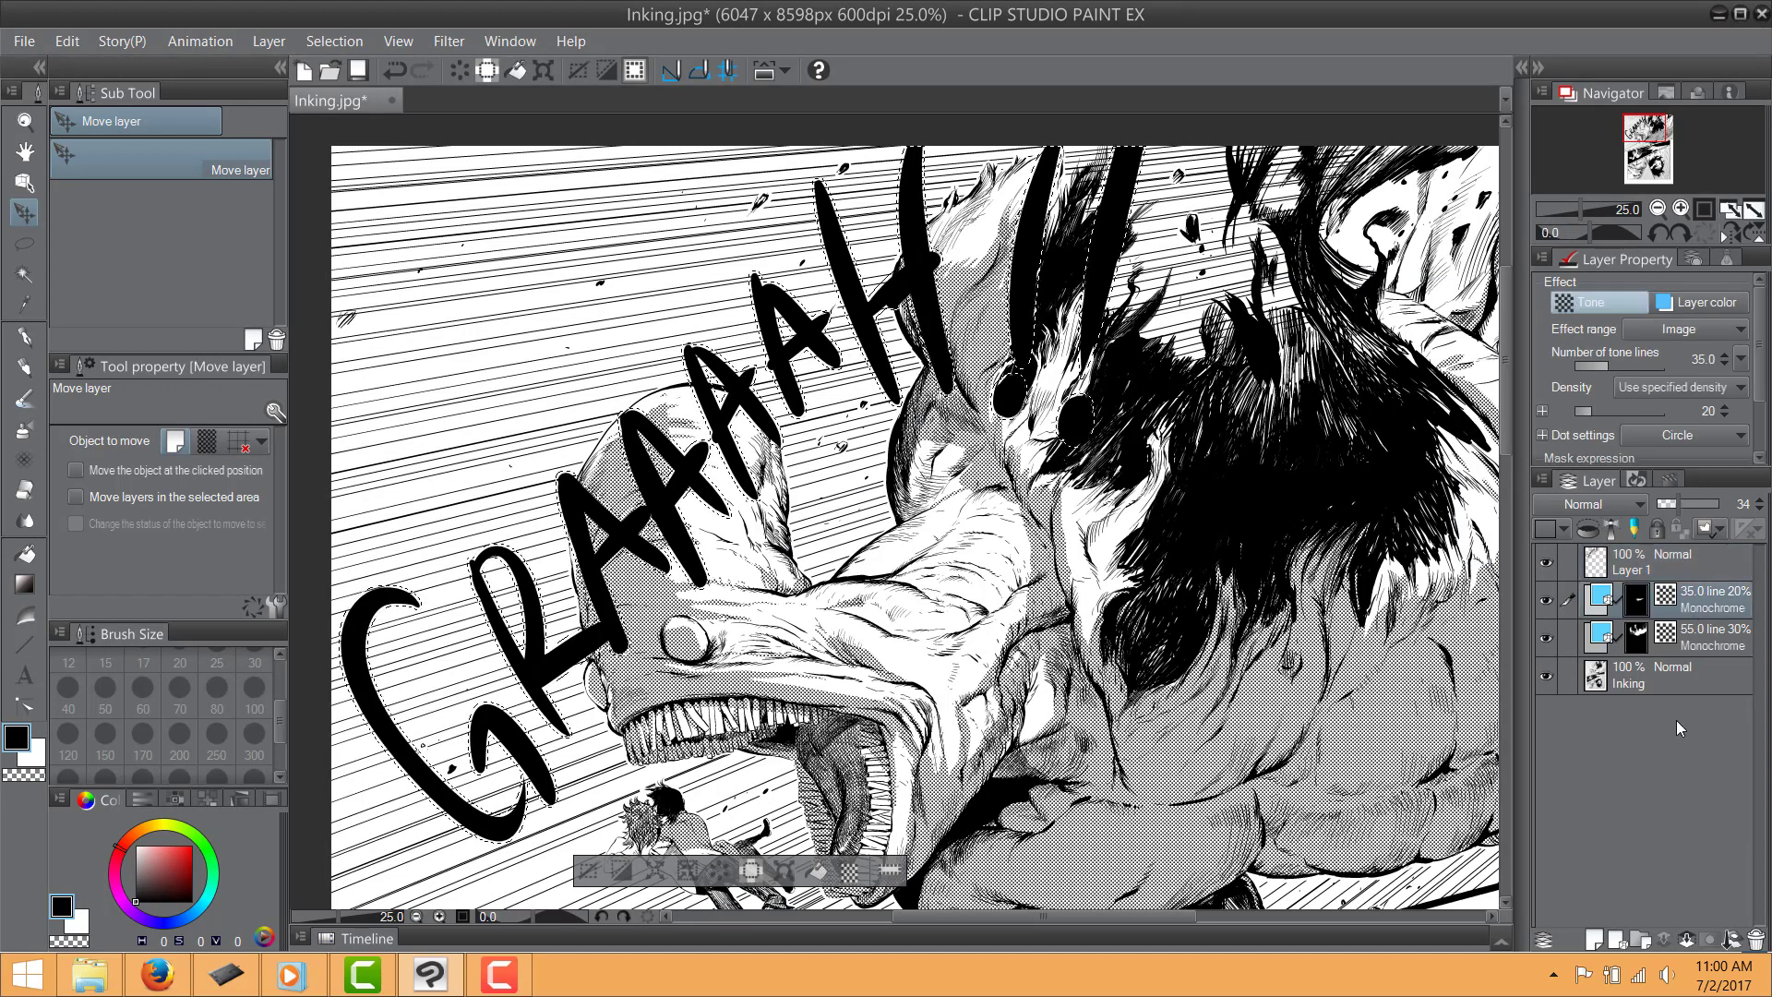
pyautogui.click(1596, 940)
pyautogui.click(26, 554)
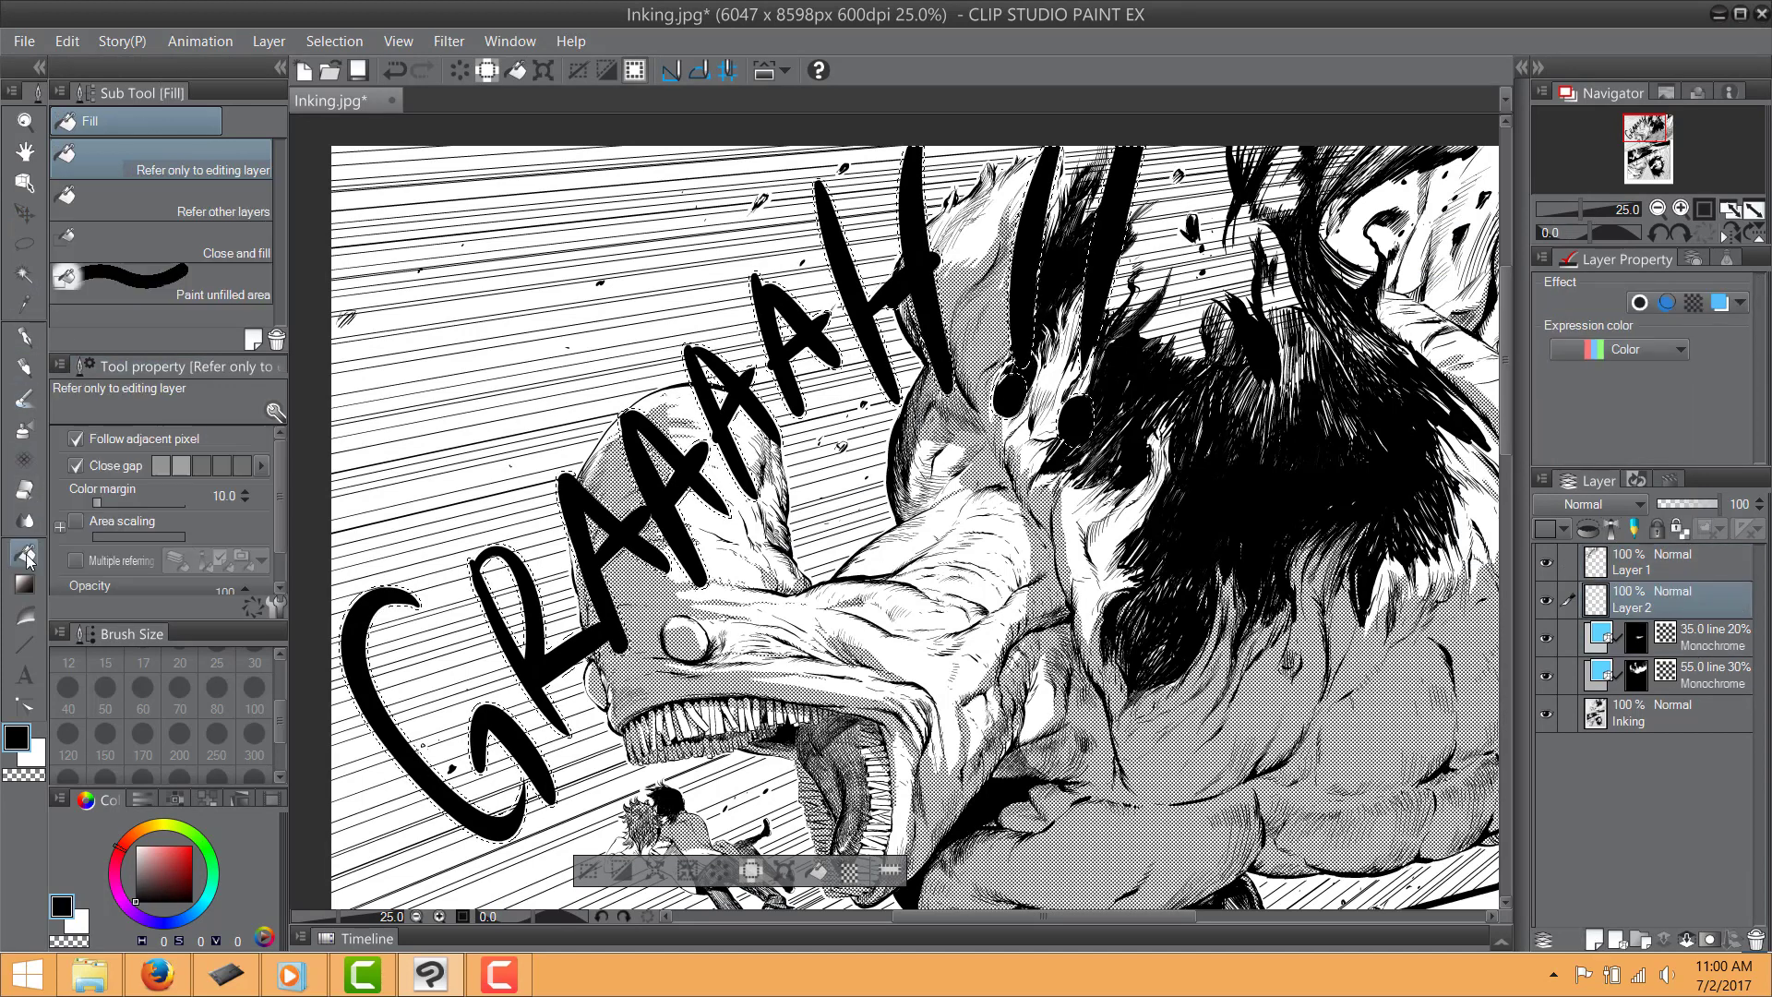
pyautogui.click(37, 754)
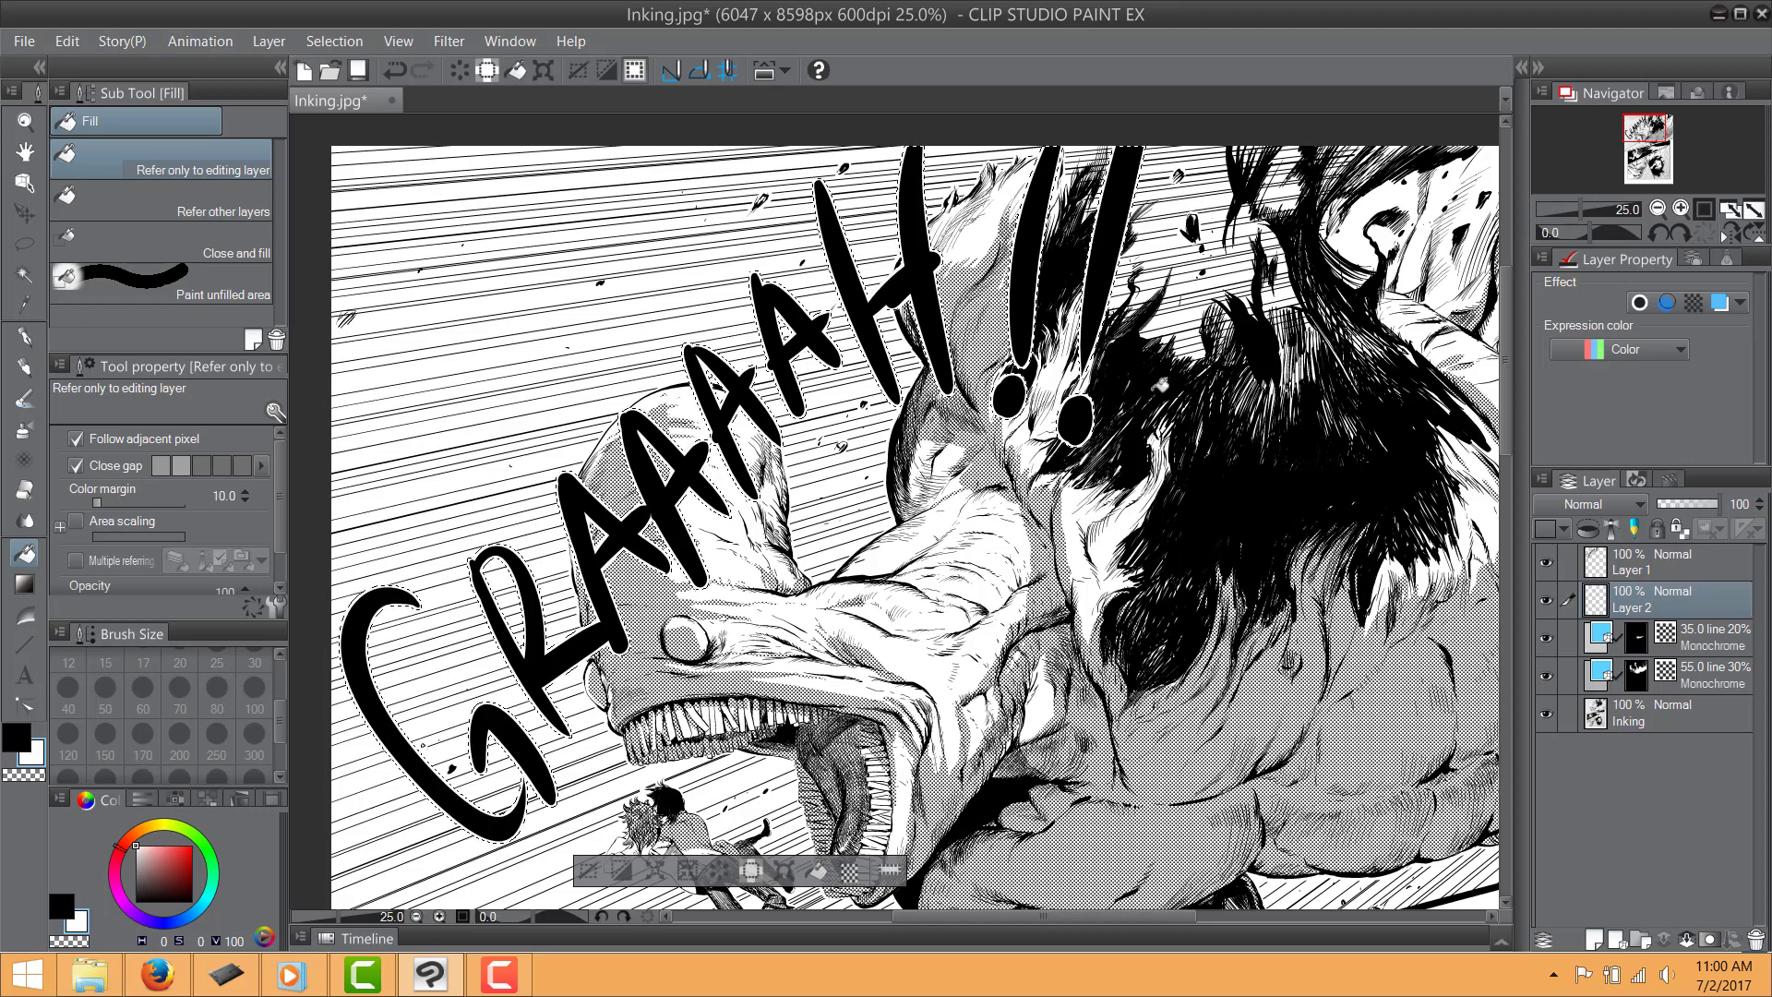
pyautogui.hotkey('ctrl', 'd')
# Combine the lettering layer and its white outline layer into a single layer
pyautogui.keyDown('shift'); pyautogui.click(1687, 572); pyautogui.keyUp('shift')
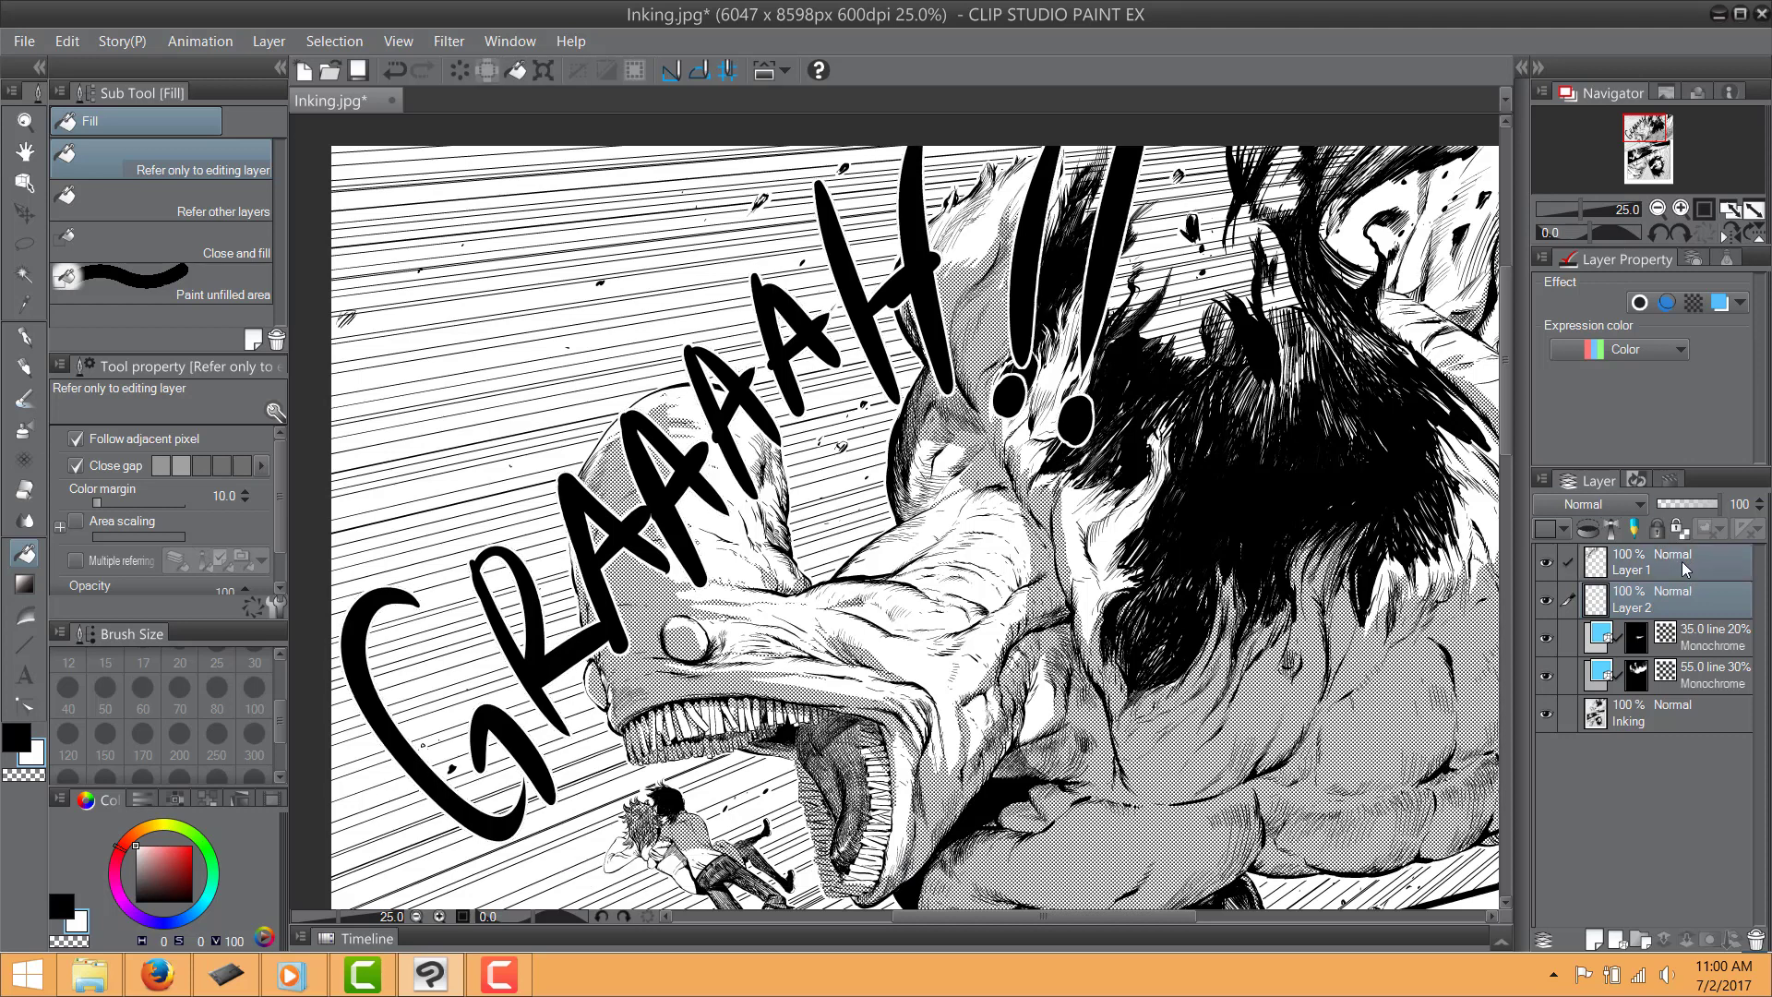
pyautogui.rightClick(1674, 567)
pyautogui.click(1604, 469)
pyautogui.hotkey('shift', 'alt', 'e')
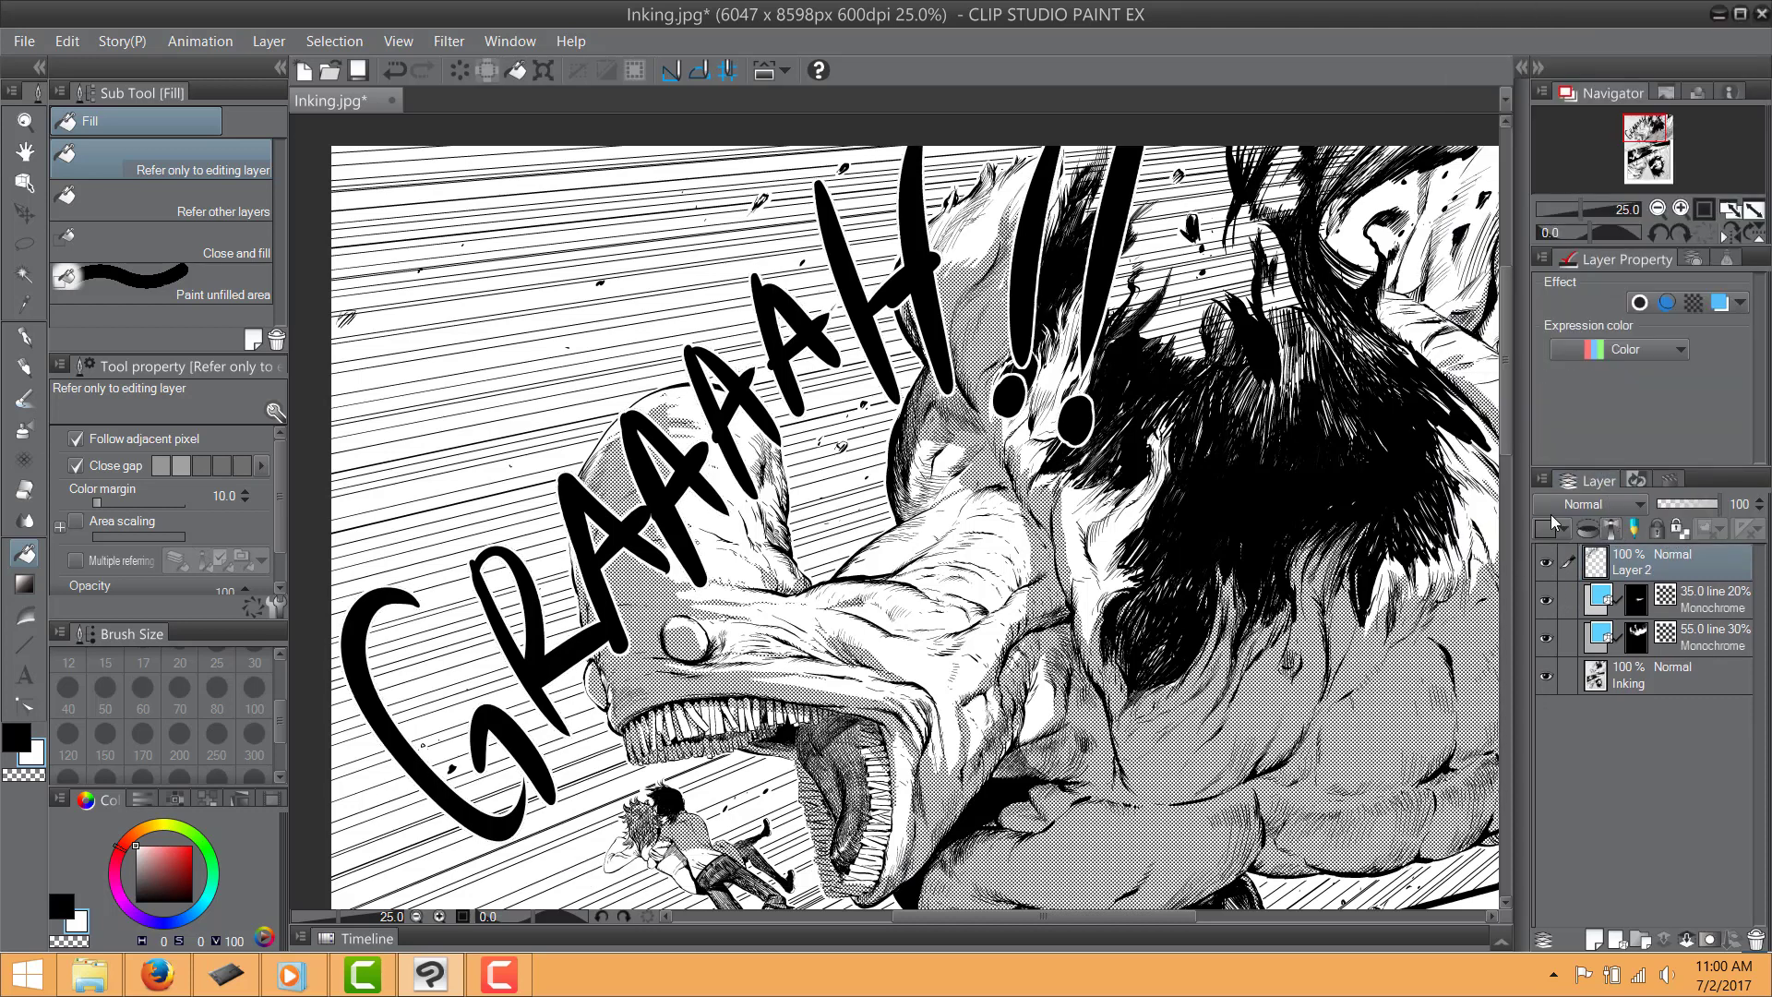
# Move the outlined lettering slightly up and to the right over the monster panel
pyautogui.click(25, 213)
pyautogui.moveTo(633, 438); pyautogui.dragTo(634, 413)
pyautogui.scroll(-2, 903, 432)
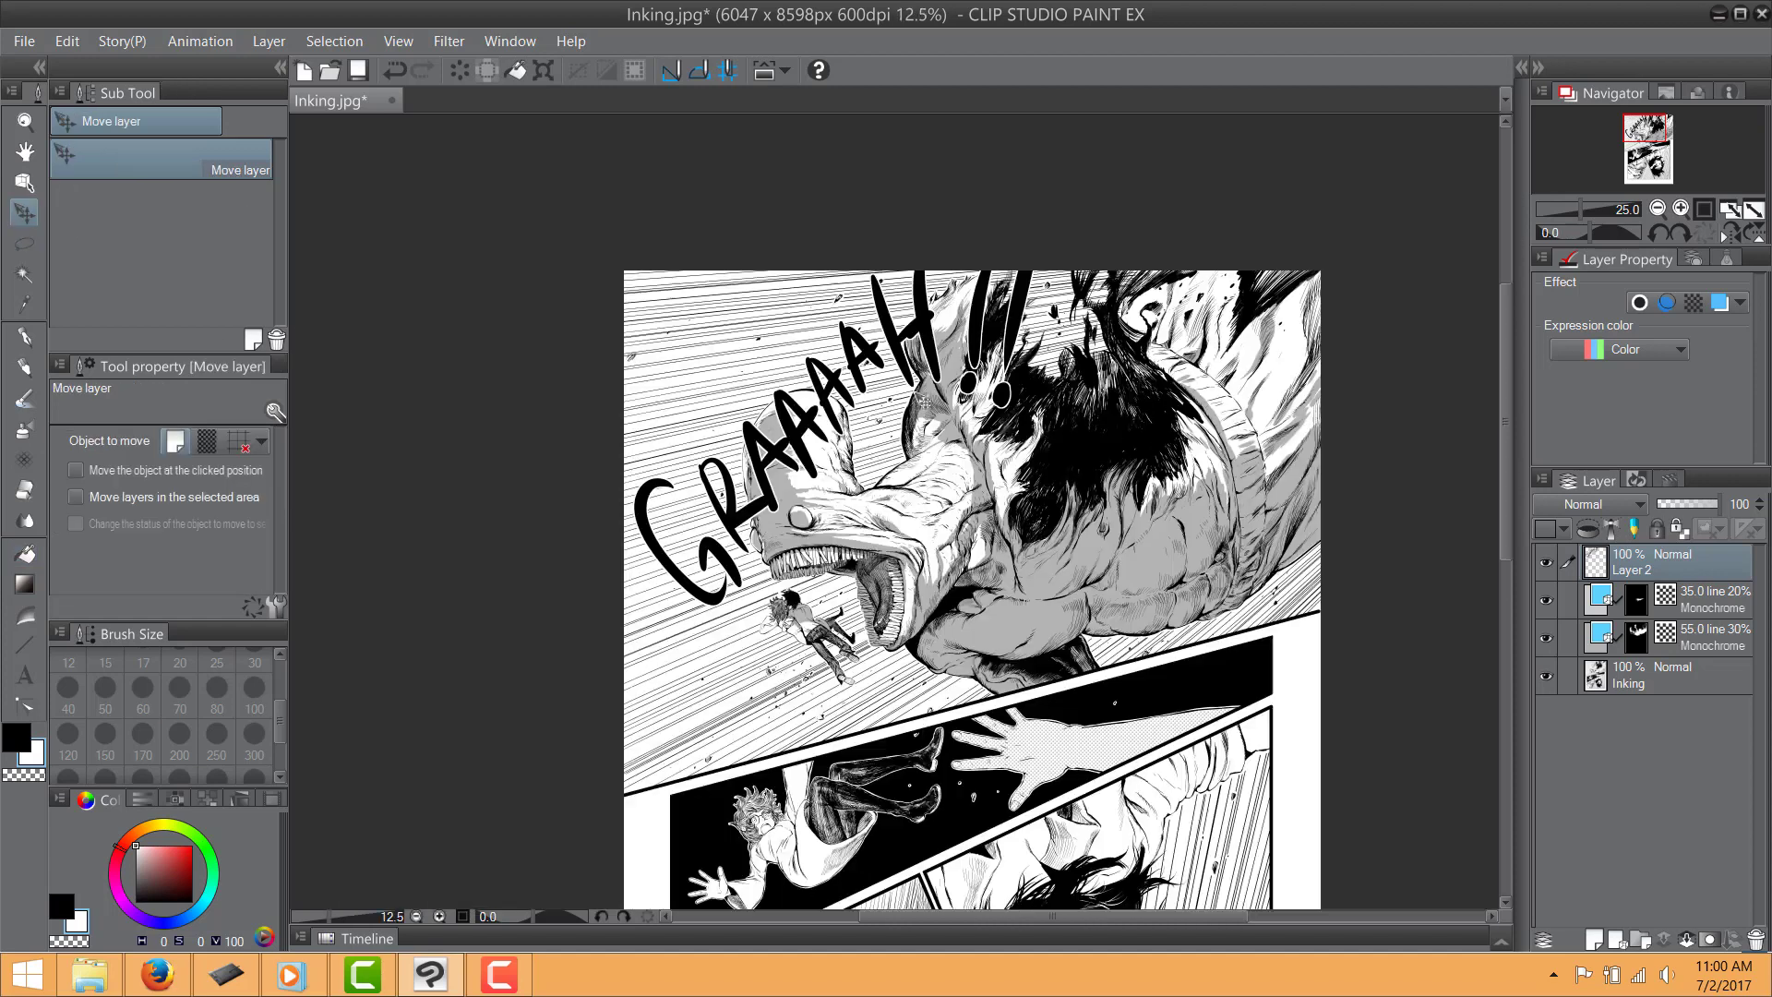
pyautogui.scroll(3, 912, 406)
pyautogui.scroll(-1, 1268, 438)
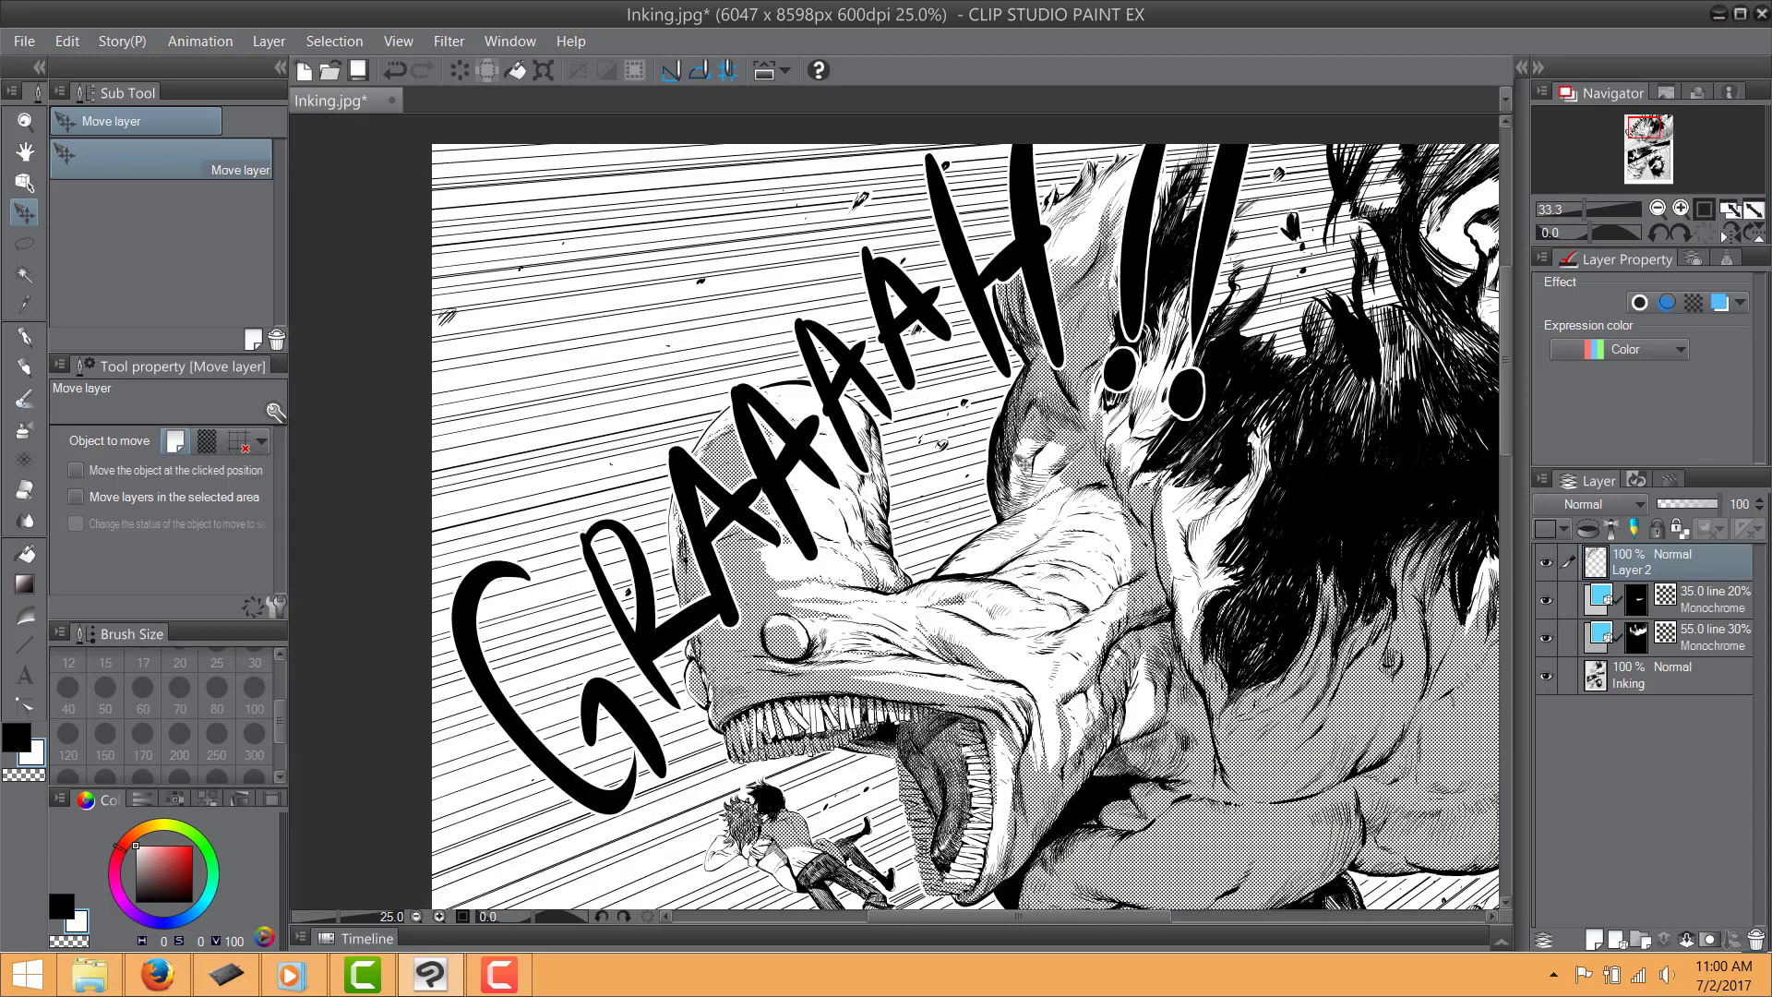
# Scale the lettering to 105% in width and height, and shift it up and to the right
pyautogui.hotkey('ctrl', 't')
pyautogui.scroll(-2, 654, 433)
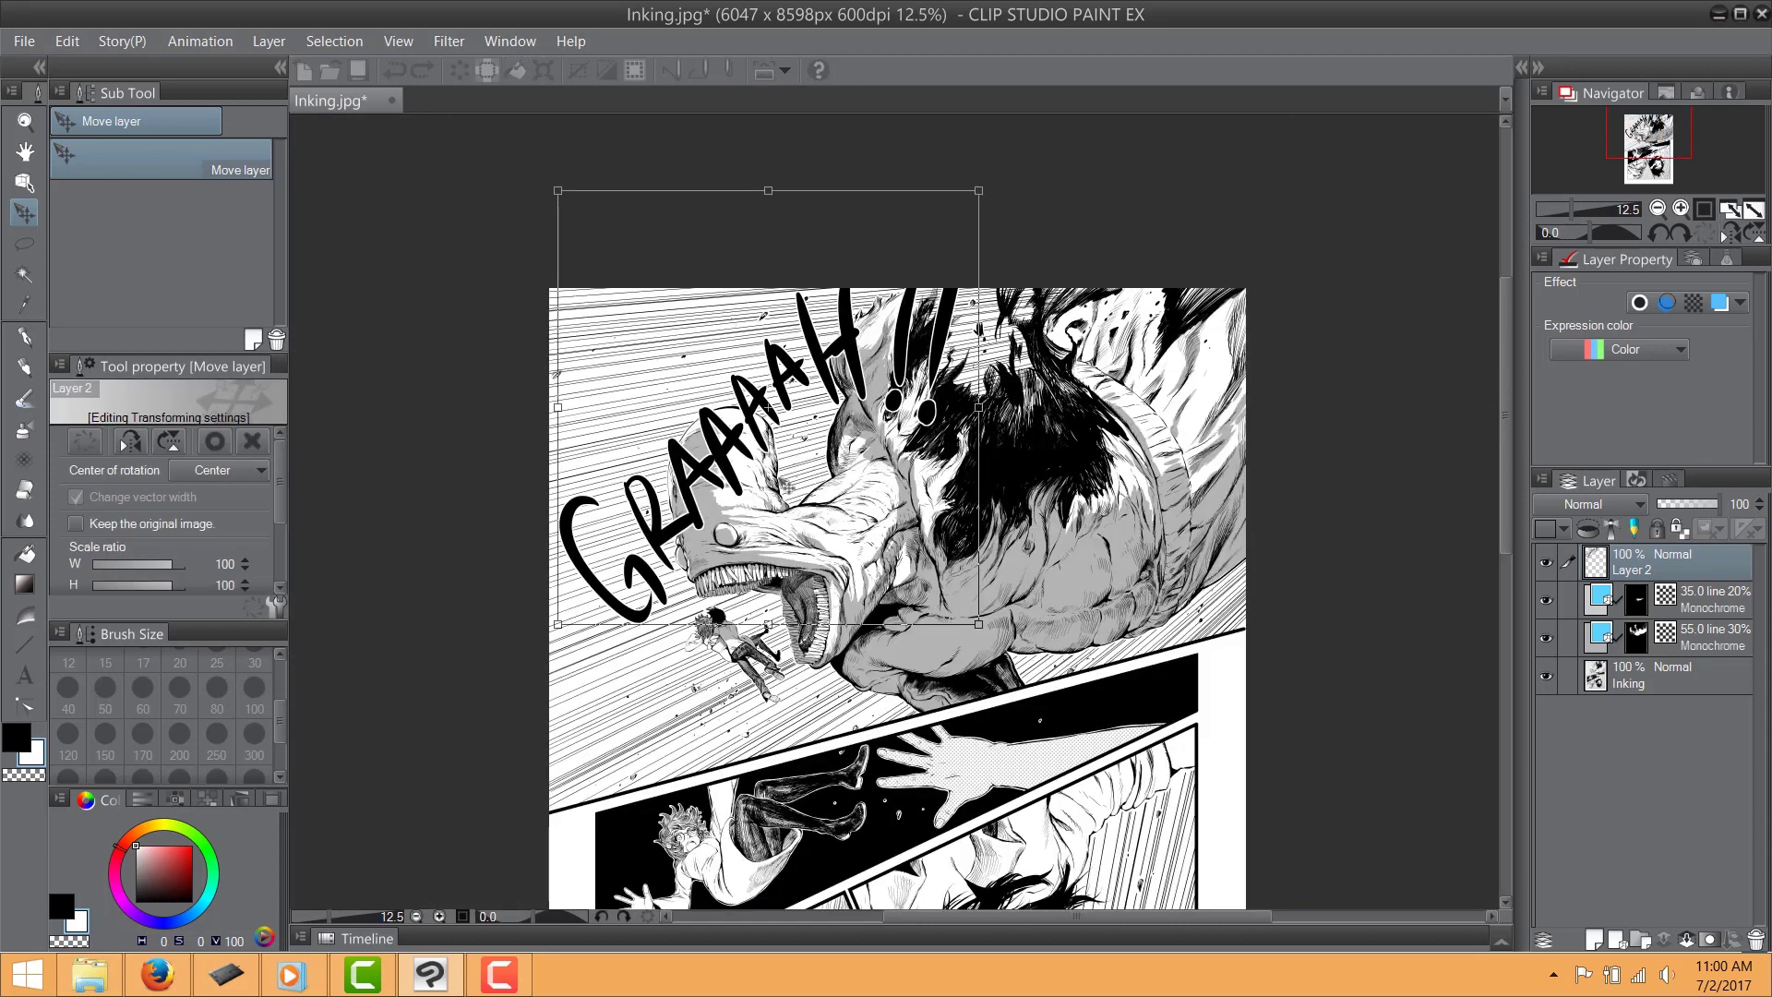
pyautogui.moveTo(978, 624); pyautogui.dragTo(997, 650)
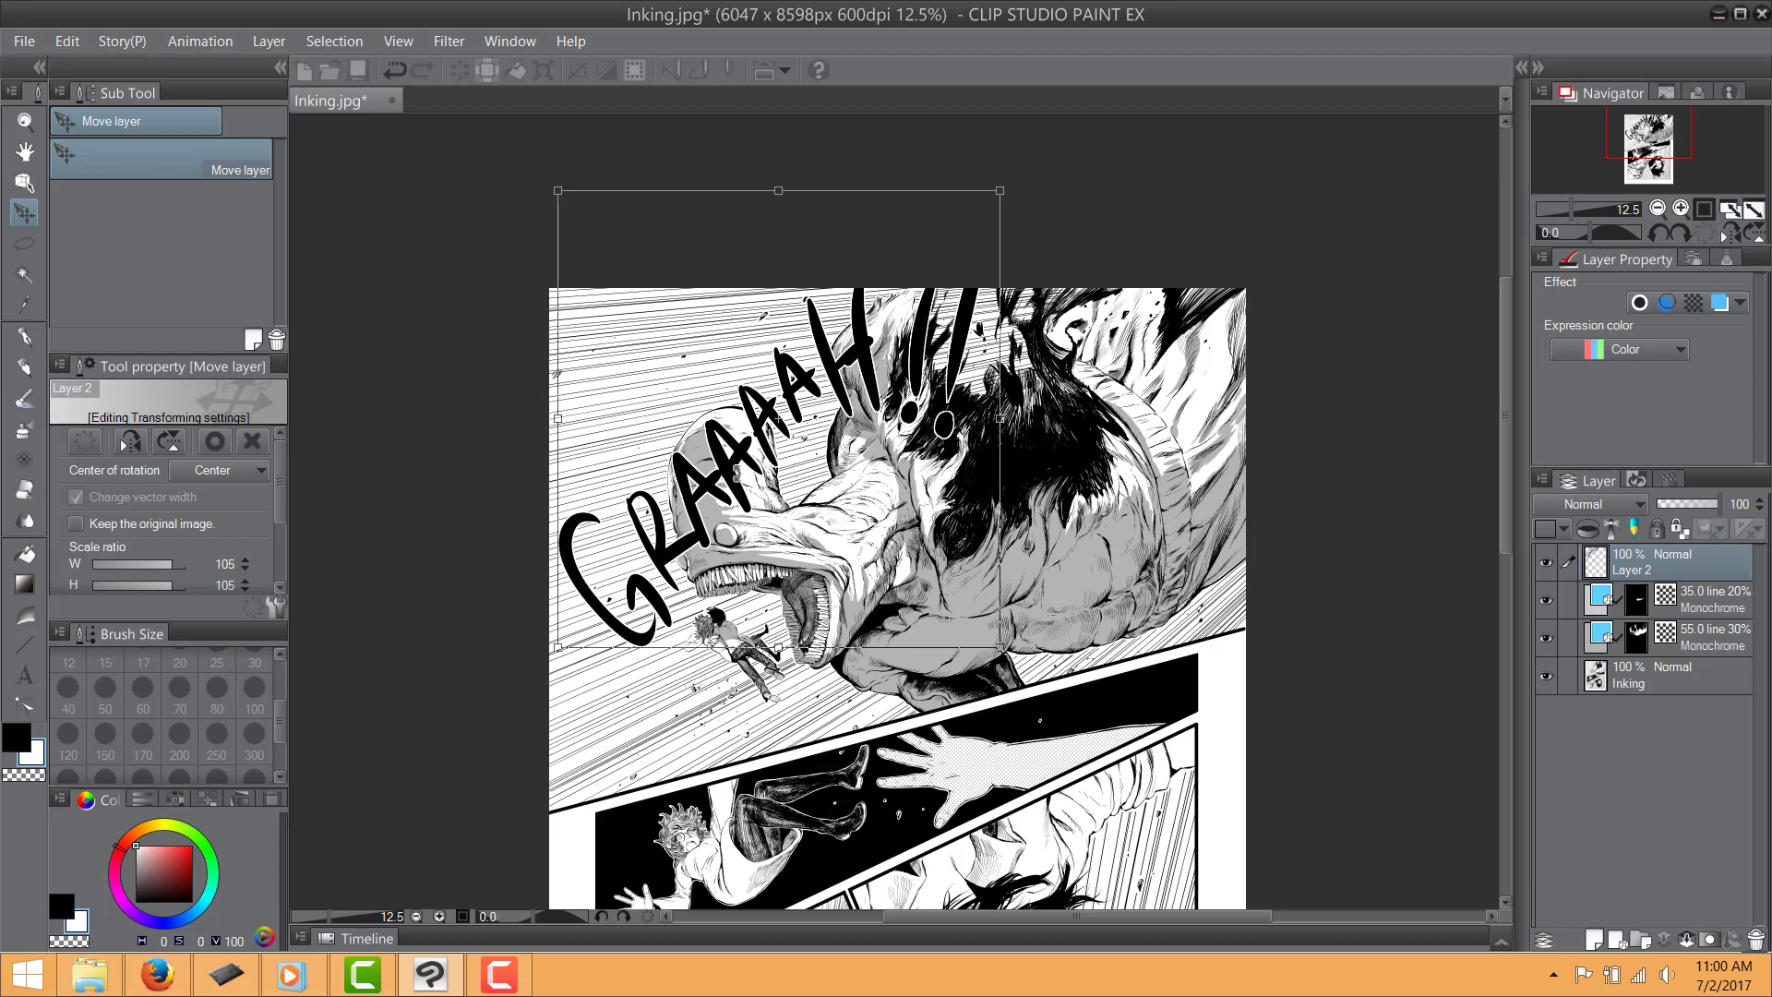
pyautogui.press('Return')
pyautogui.scroll(2, 747, 498)
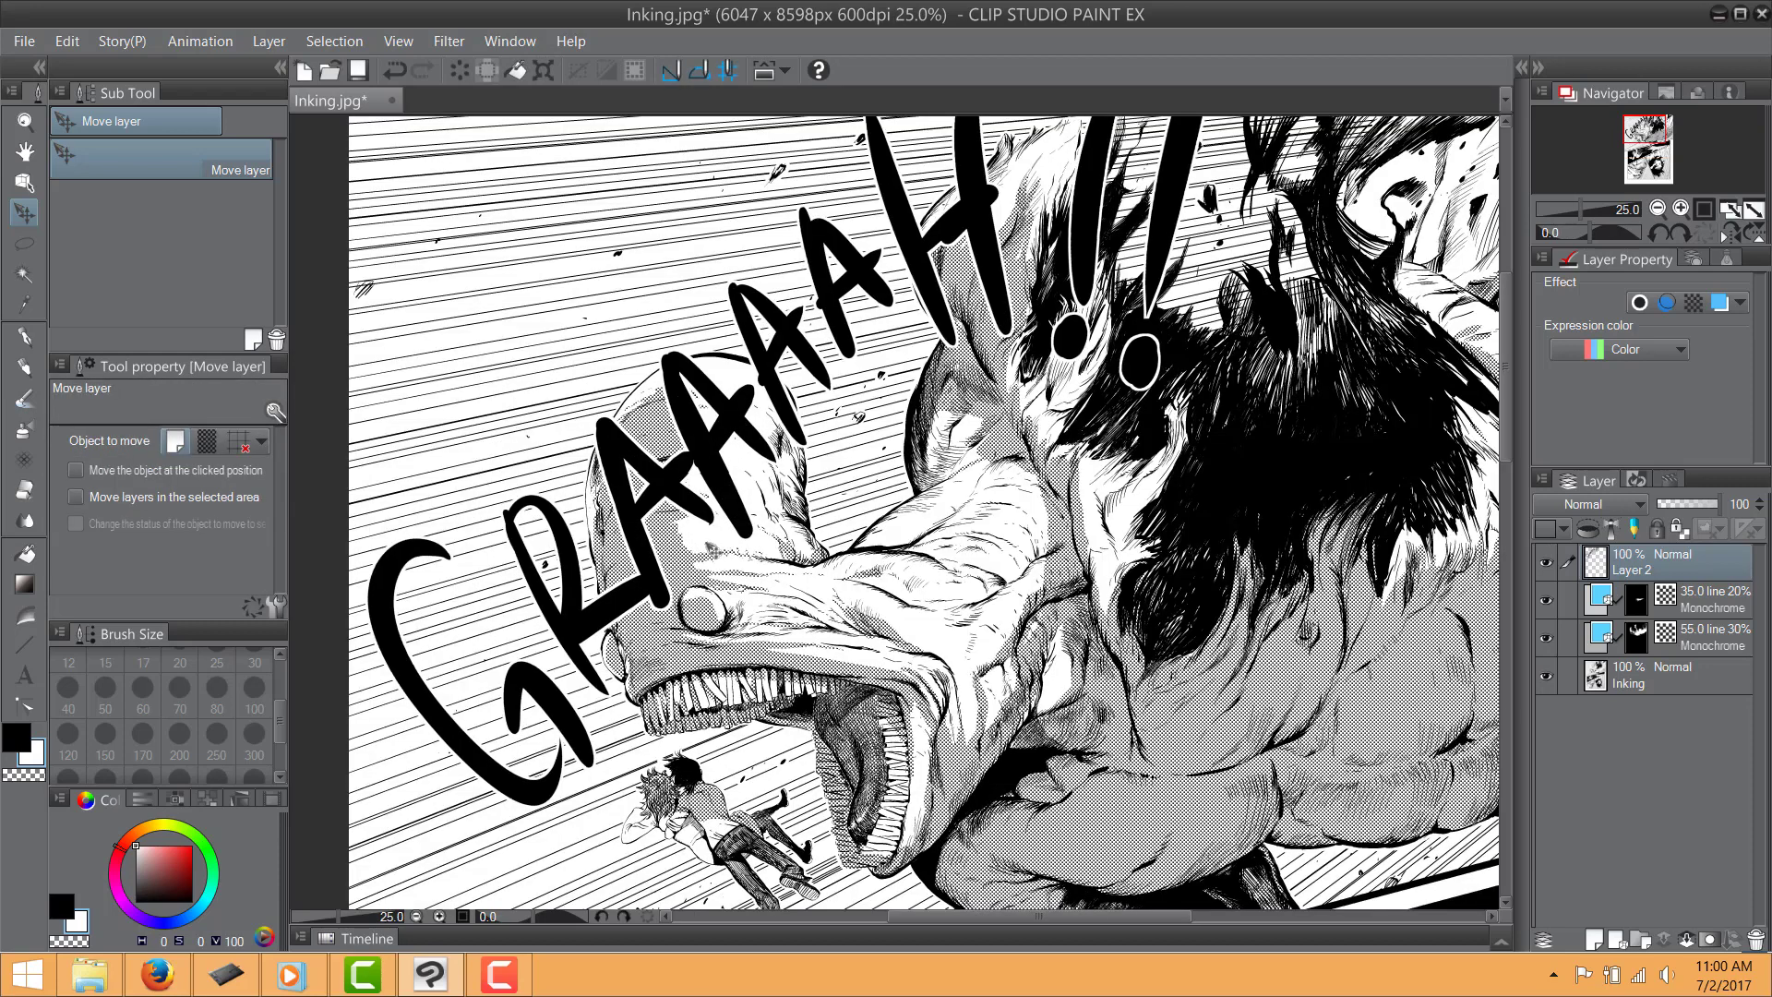
pyautogui.moveTo(712, 551); pyautogui.dragTo(745, 514)
pyautogui.scroll(-2, 839, 453)
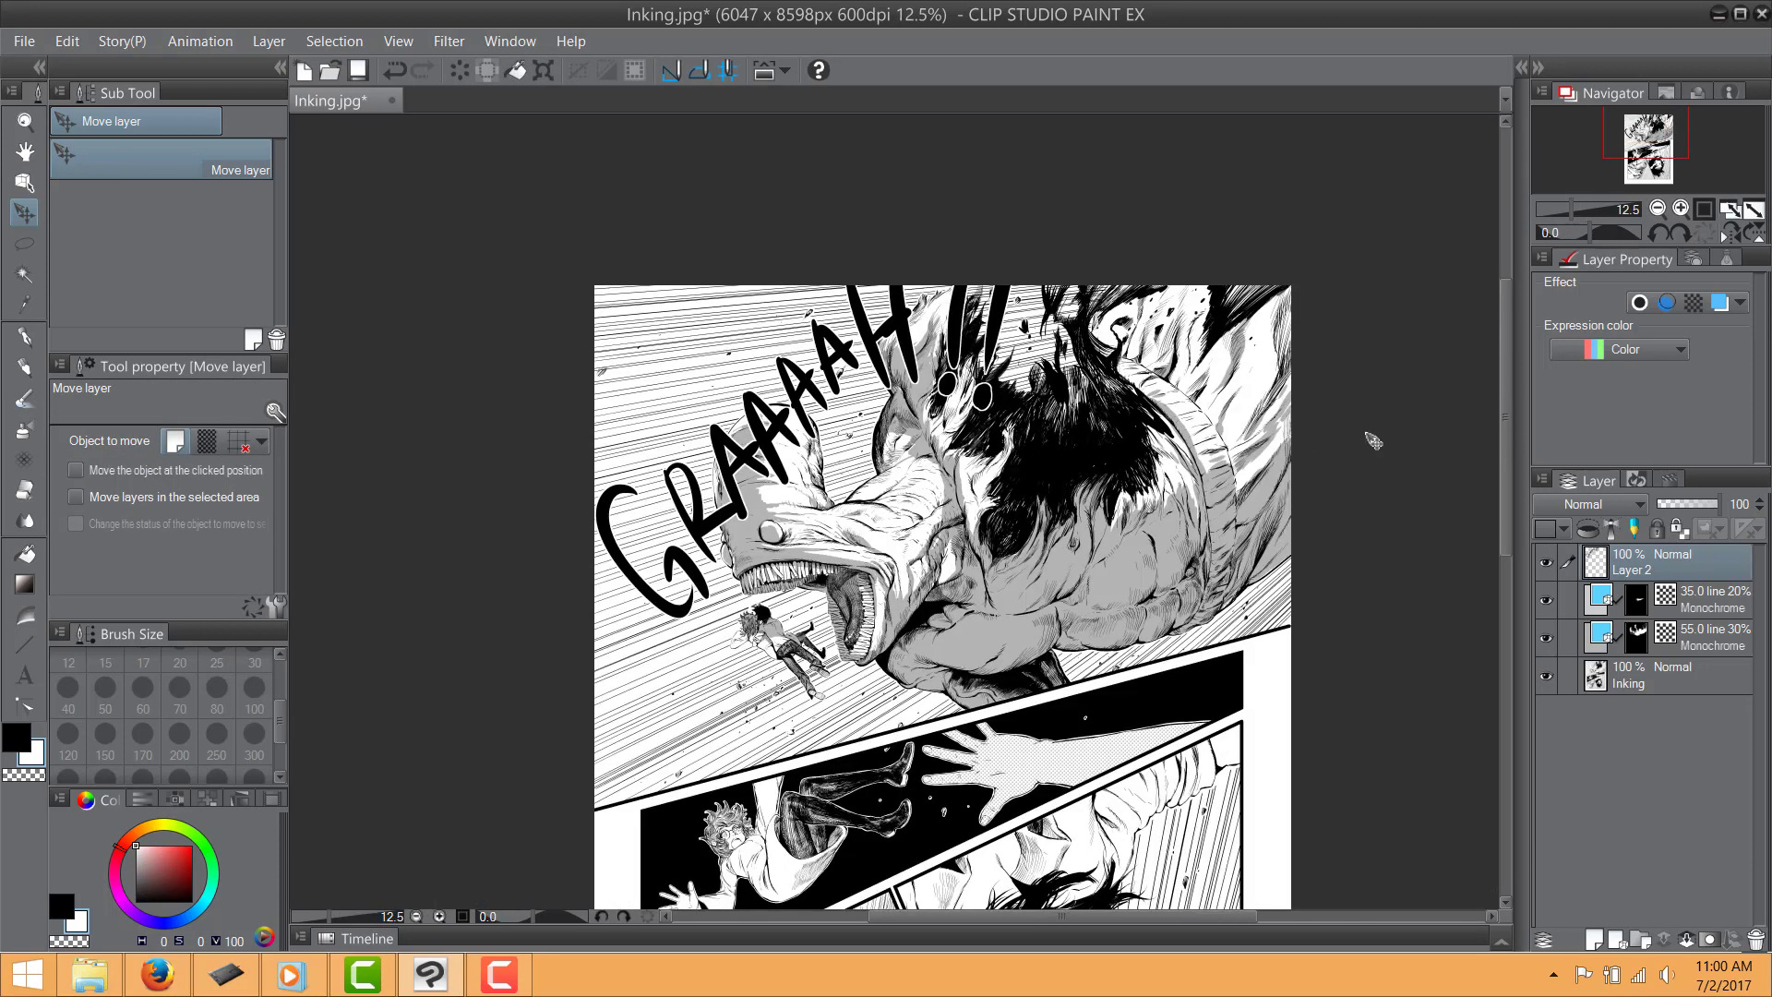
# Lower the lettering layer's opacity to 47% and set the Hard eraser to size 80 for work over the monster's head
pyautogui.moveTo(1715, 504); pyautogui.dragTo(1686, 504)
pyautogui.scroll(4, 927, 499)
pyautogui.moveTo(367, 526); pyautogui.dragTo(727, 581)
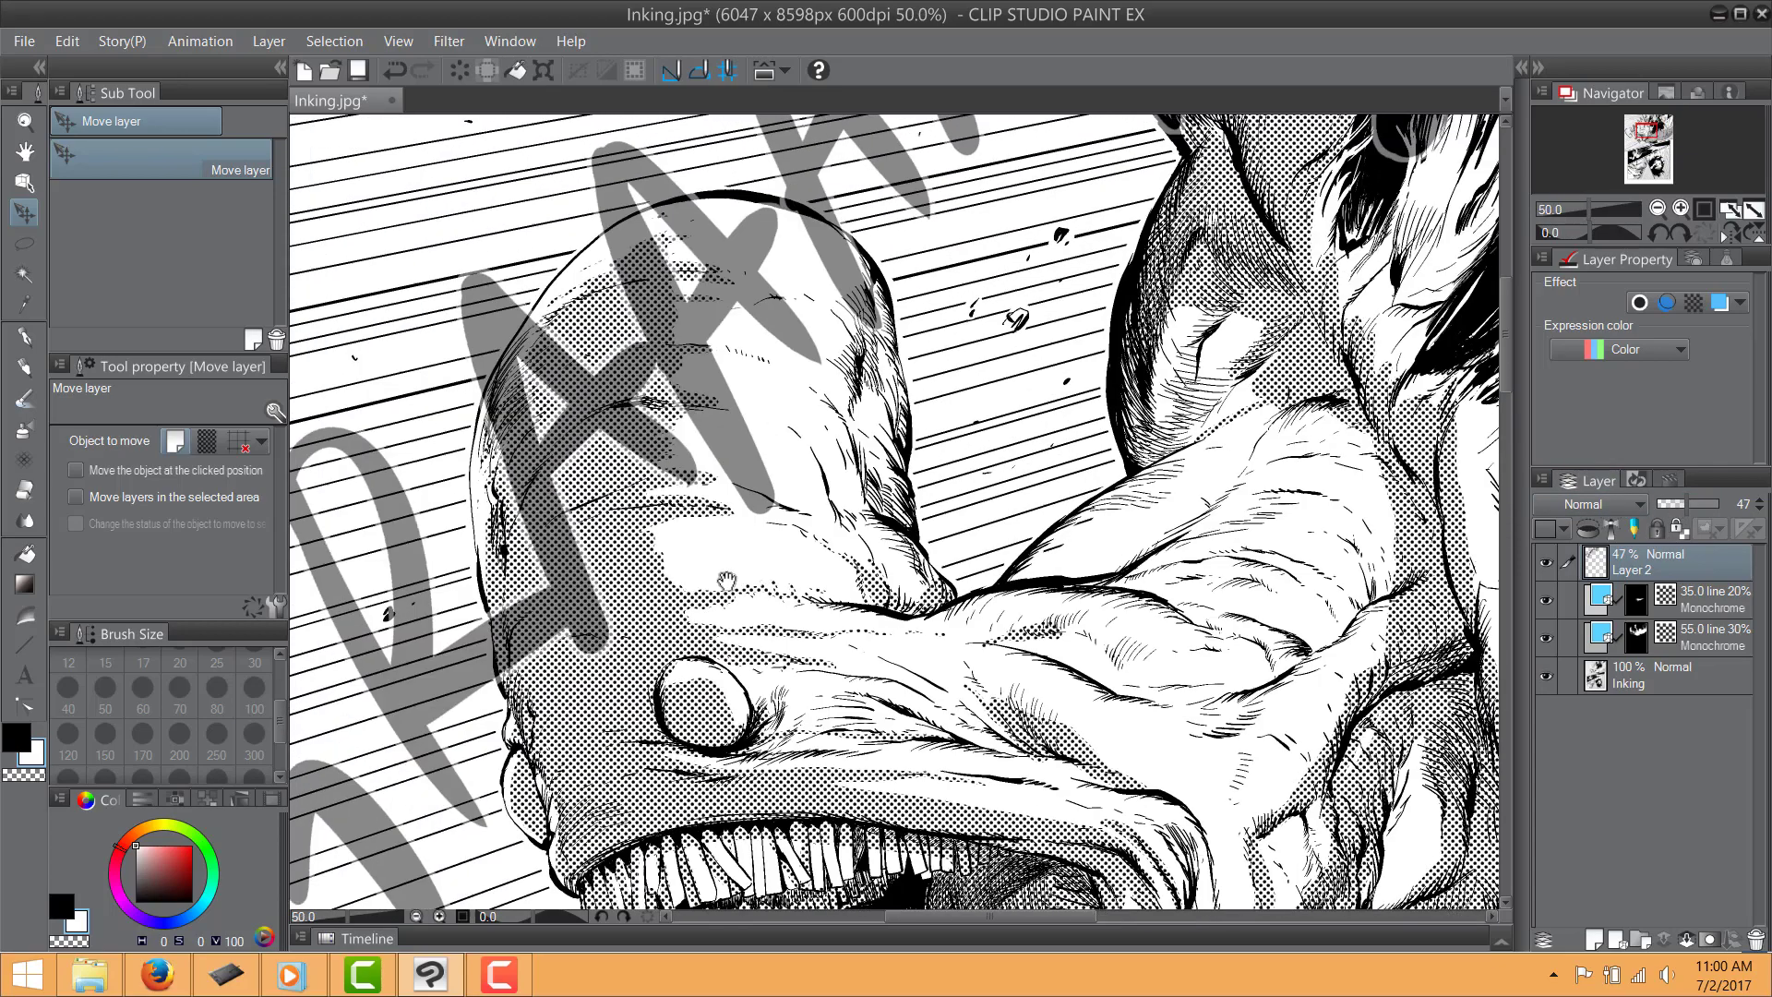
pyautogui.press('e')
pyautogui.click(217, 687)
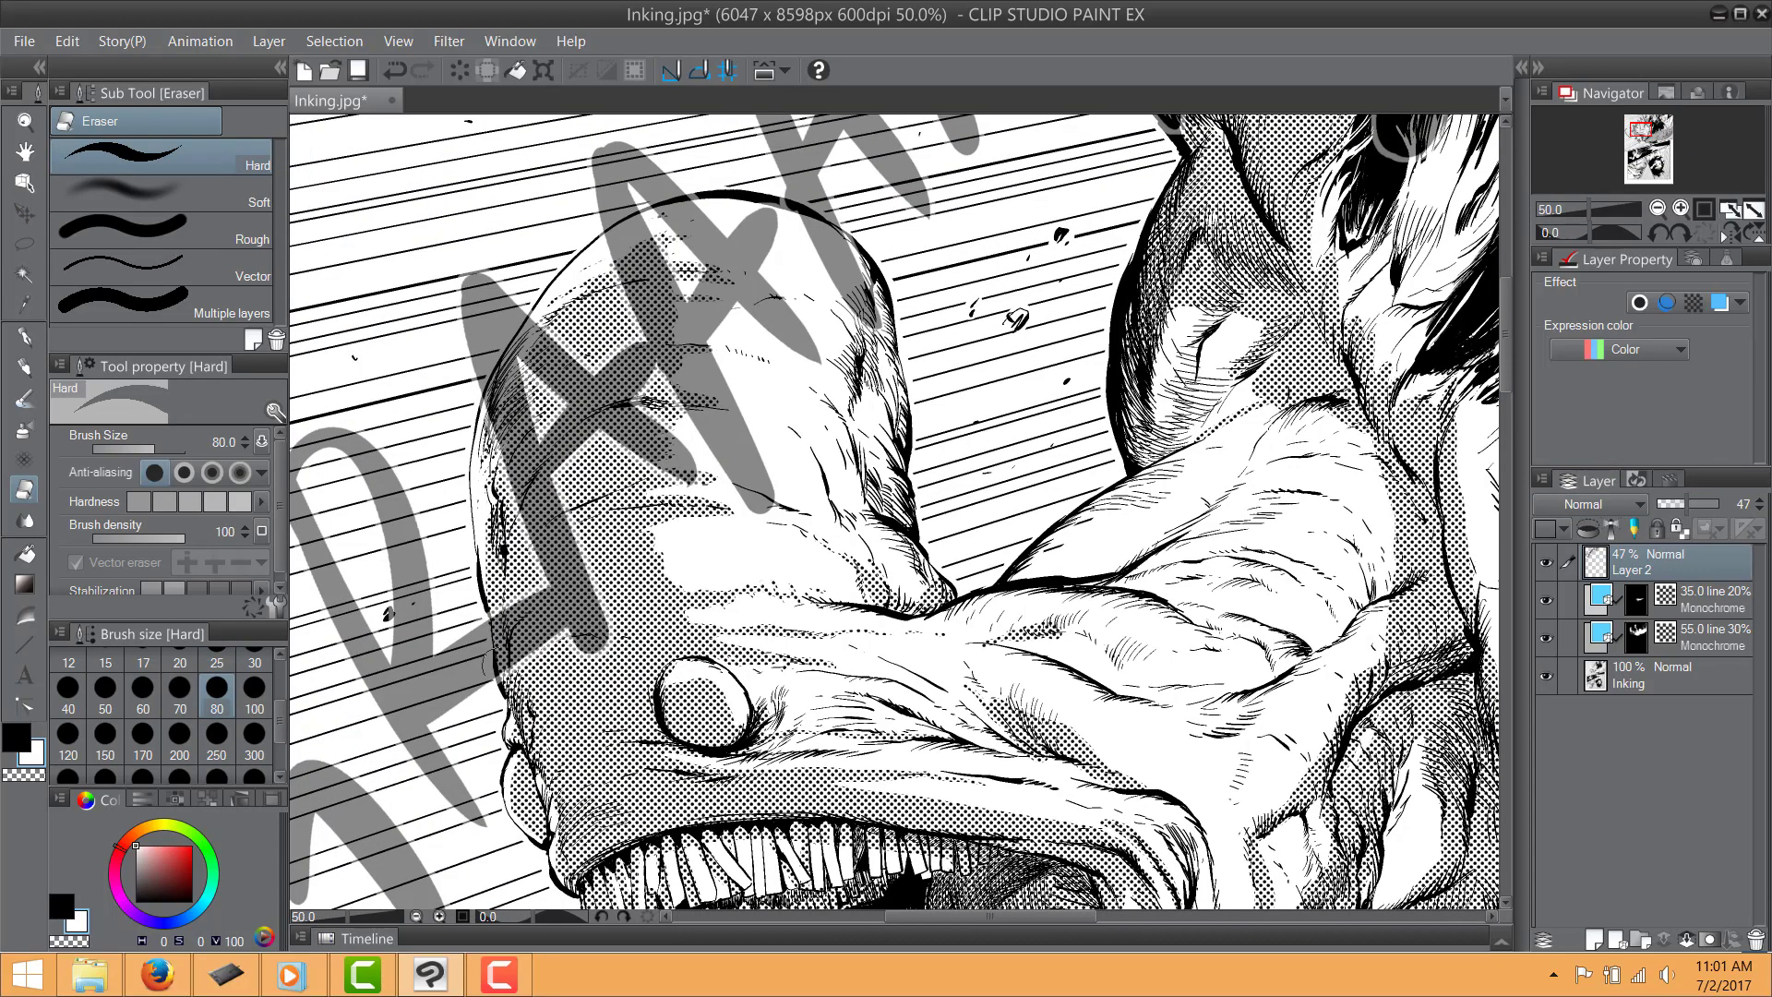
# Erase the parts of the roar lettering overlapping the monster's rounded head and restore the lettering layer's opacity to 100%
pyautogui.scroll(1, 512, 637)
pyautogui.moveTo(513, 666)
pyautogui.mouseDown()
pyautogui.moveTo(493, 582)
pyautogui.moveTo(607, 675)
pyautogui.moveTo(624, 574)
pyautogui.mouseUp()
pyautogui.moveTo(601, 542)
pyautogui.mouseDown()
pyautogui.moveTo(583, 694)
pyautogui.moveTo(462, 411)
pyautogui.moveTo(512, 382)
pyautogui.moveTo(465, 464)
pyautogui.moveTo(523, 432)
pyautogui.moveTo(461, 452)
pyautogui.moveTo(535, 360)
pyautogui.moveTo(646, 516)
pyautogui.moveTo(756, 606)
pyautogui.moveTo(576, 670)
pyautogui.moveTo(480, 546)
pyautogui.moveTo(543, 688)
pyautogui.mouseUp()
pyautogui.hotkey('ctrl', 'z')
pyautogui.moveTo(743, 742)
pyautogui.mouseDown()
pyautogui.moveTo(564, 413)
pyautogui.moveTo(648, 369)
pyautogui.moveTo(784, 434)
pyautogui.moveTo(738, 498)
pyautogui.moveTo(618, 480)
pyautogui.moveTo(762, 772)
pyautogui.mouseUp()
pyautogui.moveTo(678, 723); pyautogui.dragTo(652, 688)
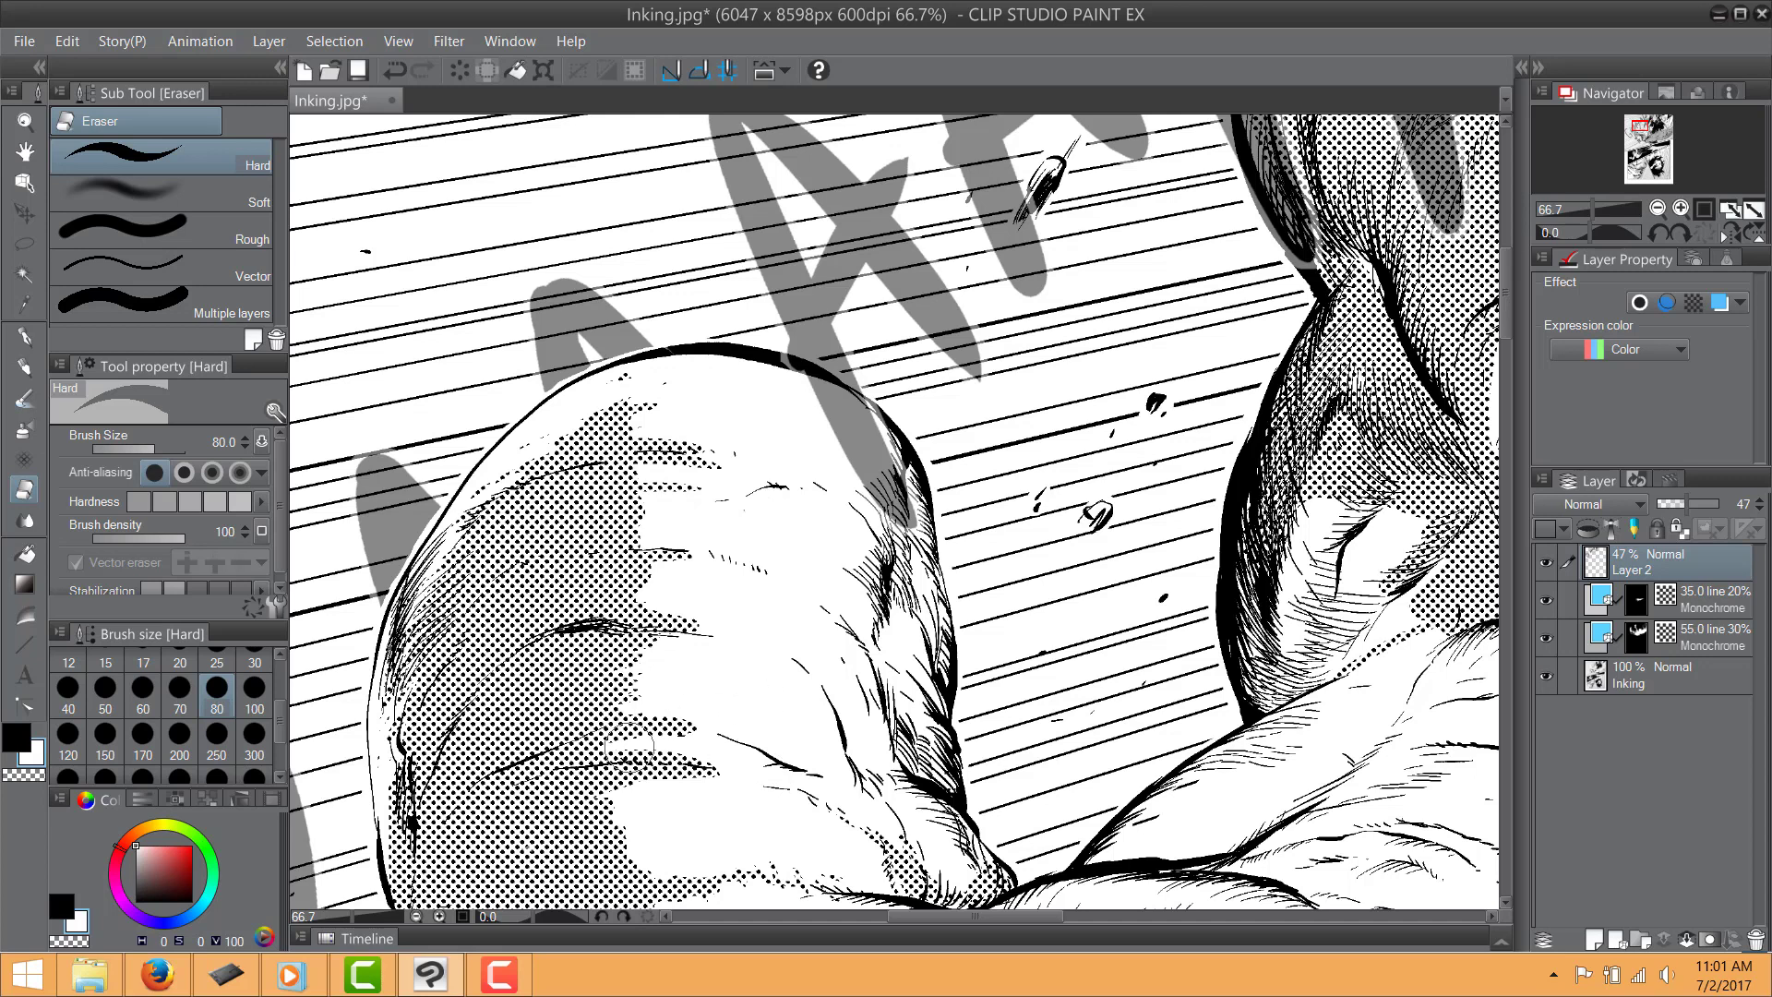
pyautogui.moveTo(784, 368)
pyautogui.mouseDown()
pyautogui.moveTo(648, 491)
pyautogui.moveTo(752, 545)
pyautogui.moveTo(653, 489)
pyautogui.moveTo(725, 536)
pyautogui.moveTo(784, 646)
pyautogui.mouseUp()
pyautogui.hotkey('ctrl', 'z')
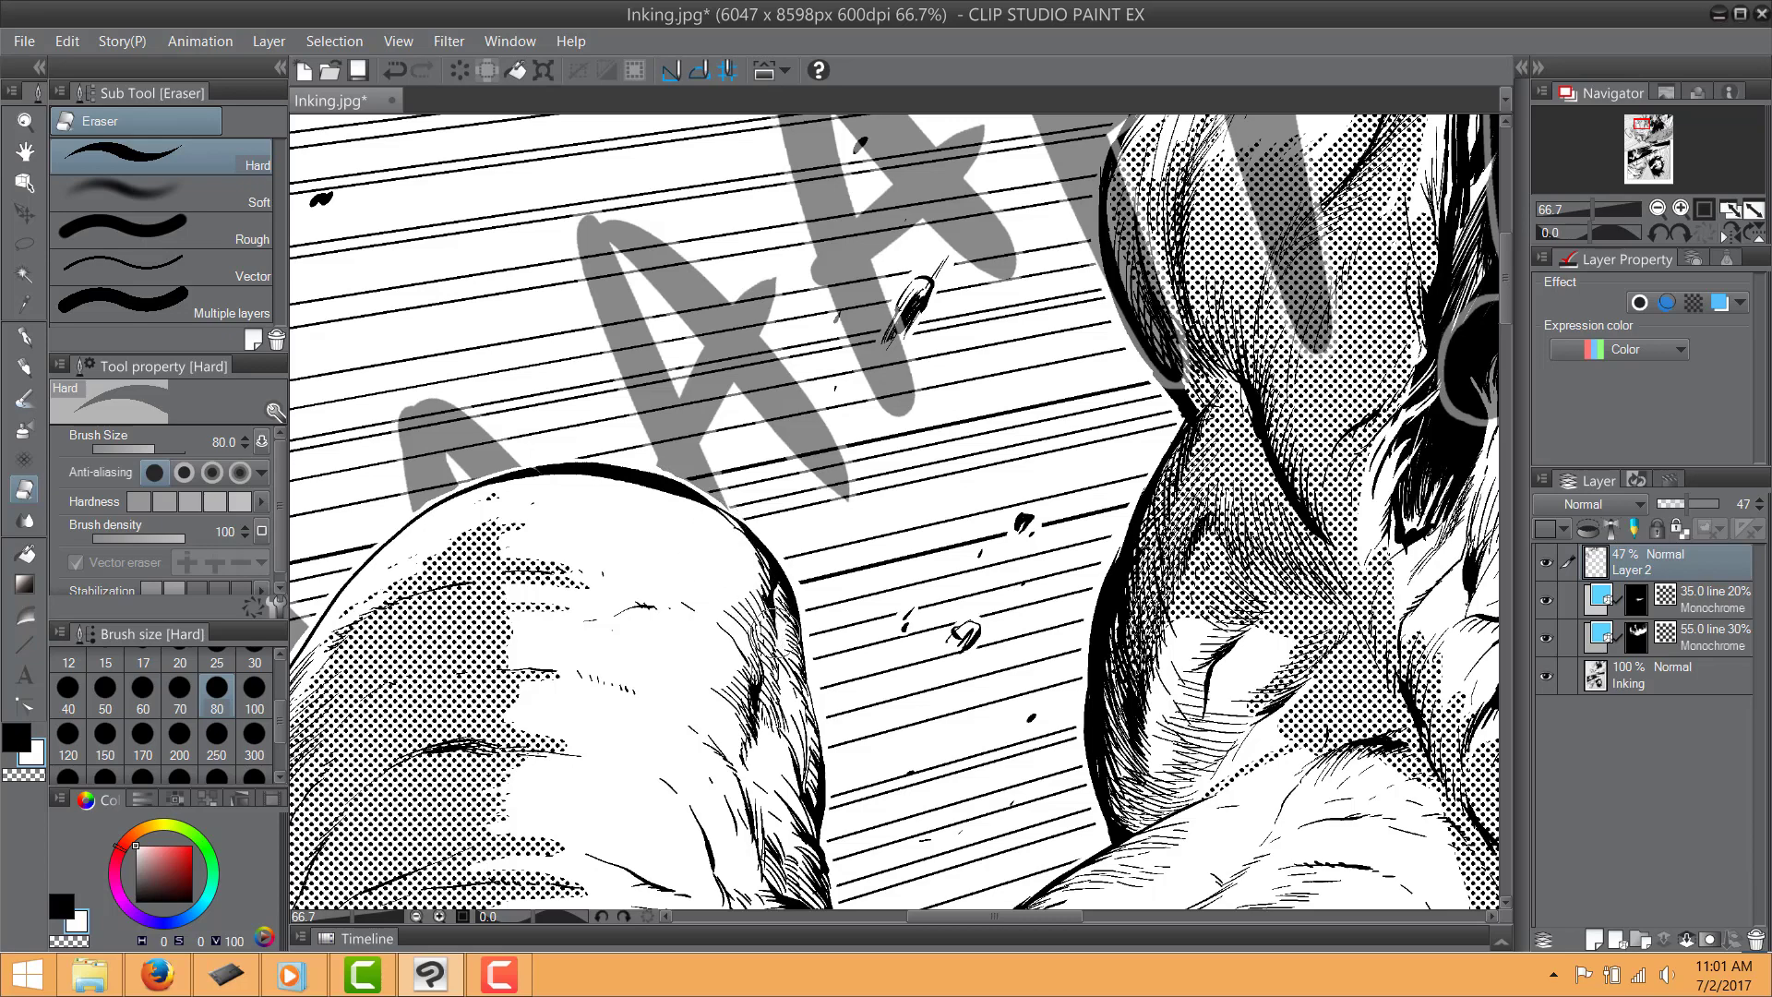
pyautogui.scroll(-3, 767, 512)
pyautogui.moveTo(1691, 511); pyautogui.dragTo(1728, 510)
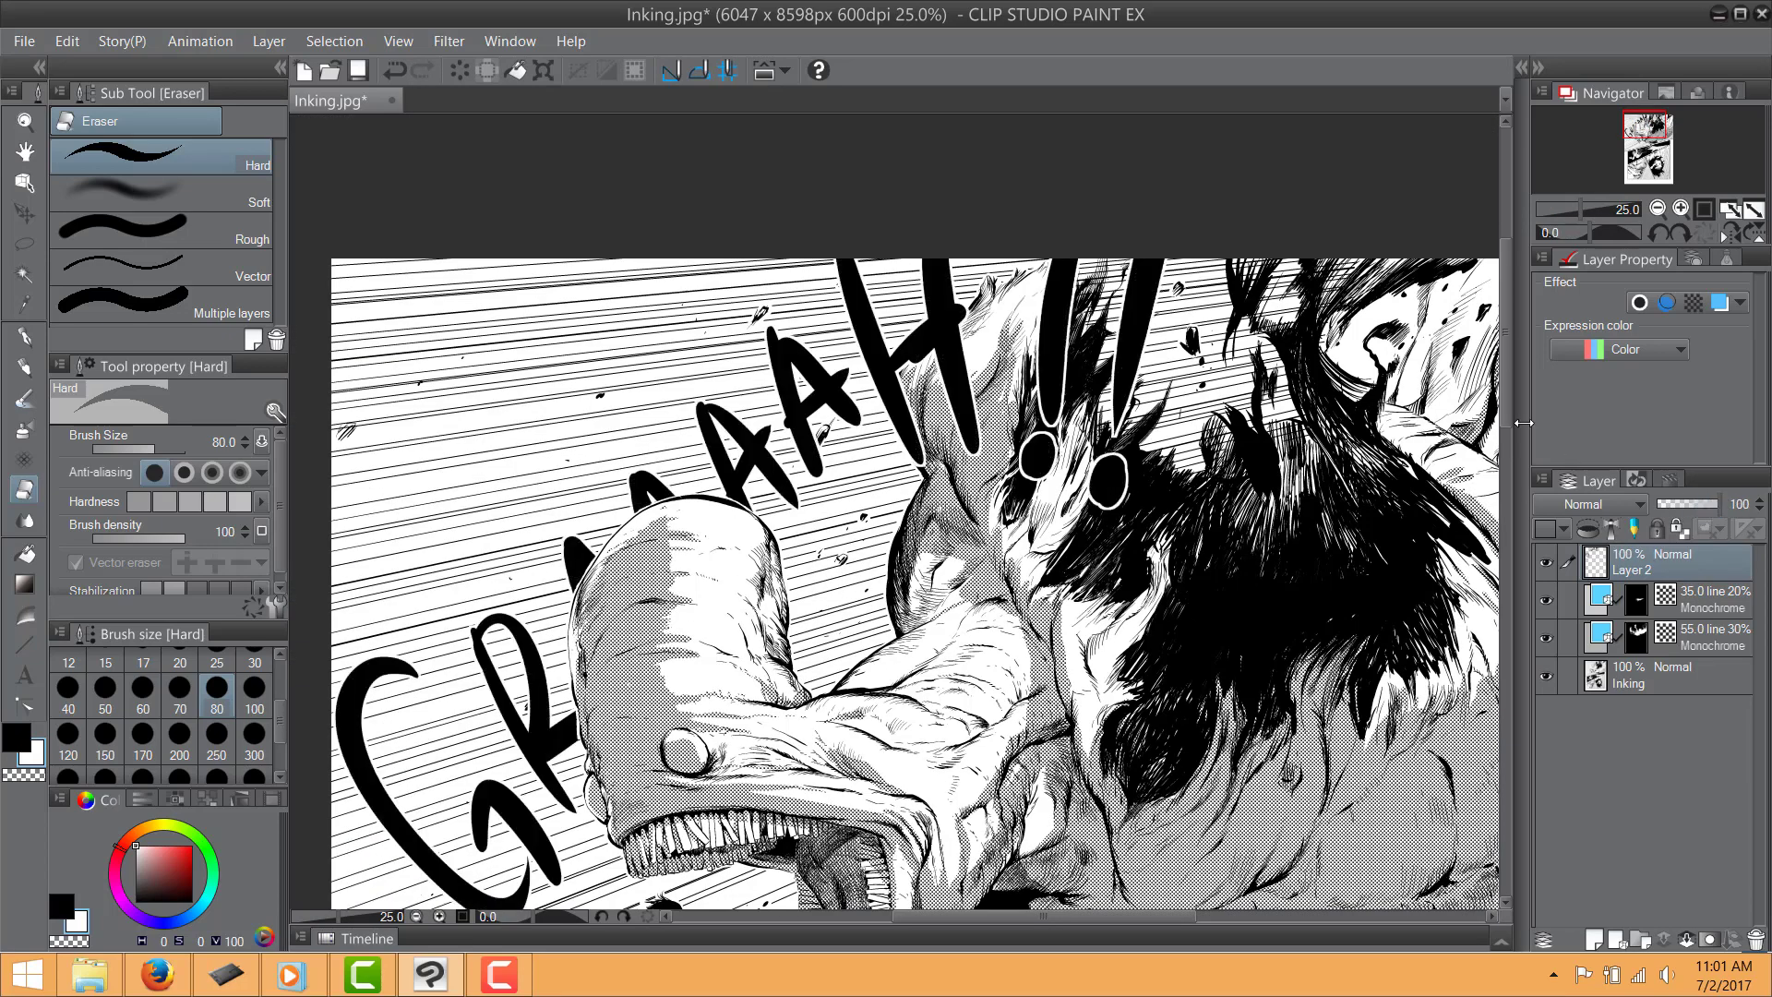
# Add a new raster layer above the roar lettering and set up the G-pen with black for the bottom-left panel
pyautogui.scroll(-2, 1219, 390)
pyautogui.moveTo(929, 783); pyautogui.dragTo(625, 540)
pyautogui.moveTo(679, 680); pyautogui.dragTo(643, 415)
pyautogui.scroll(3, 637, 480)
pyautogui.moveTo(683, 702); pyautogui.dragTo(552, 291)
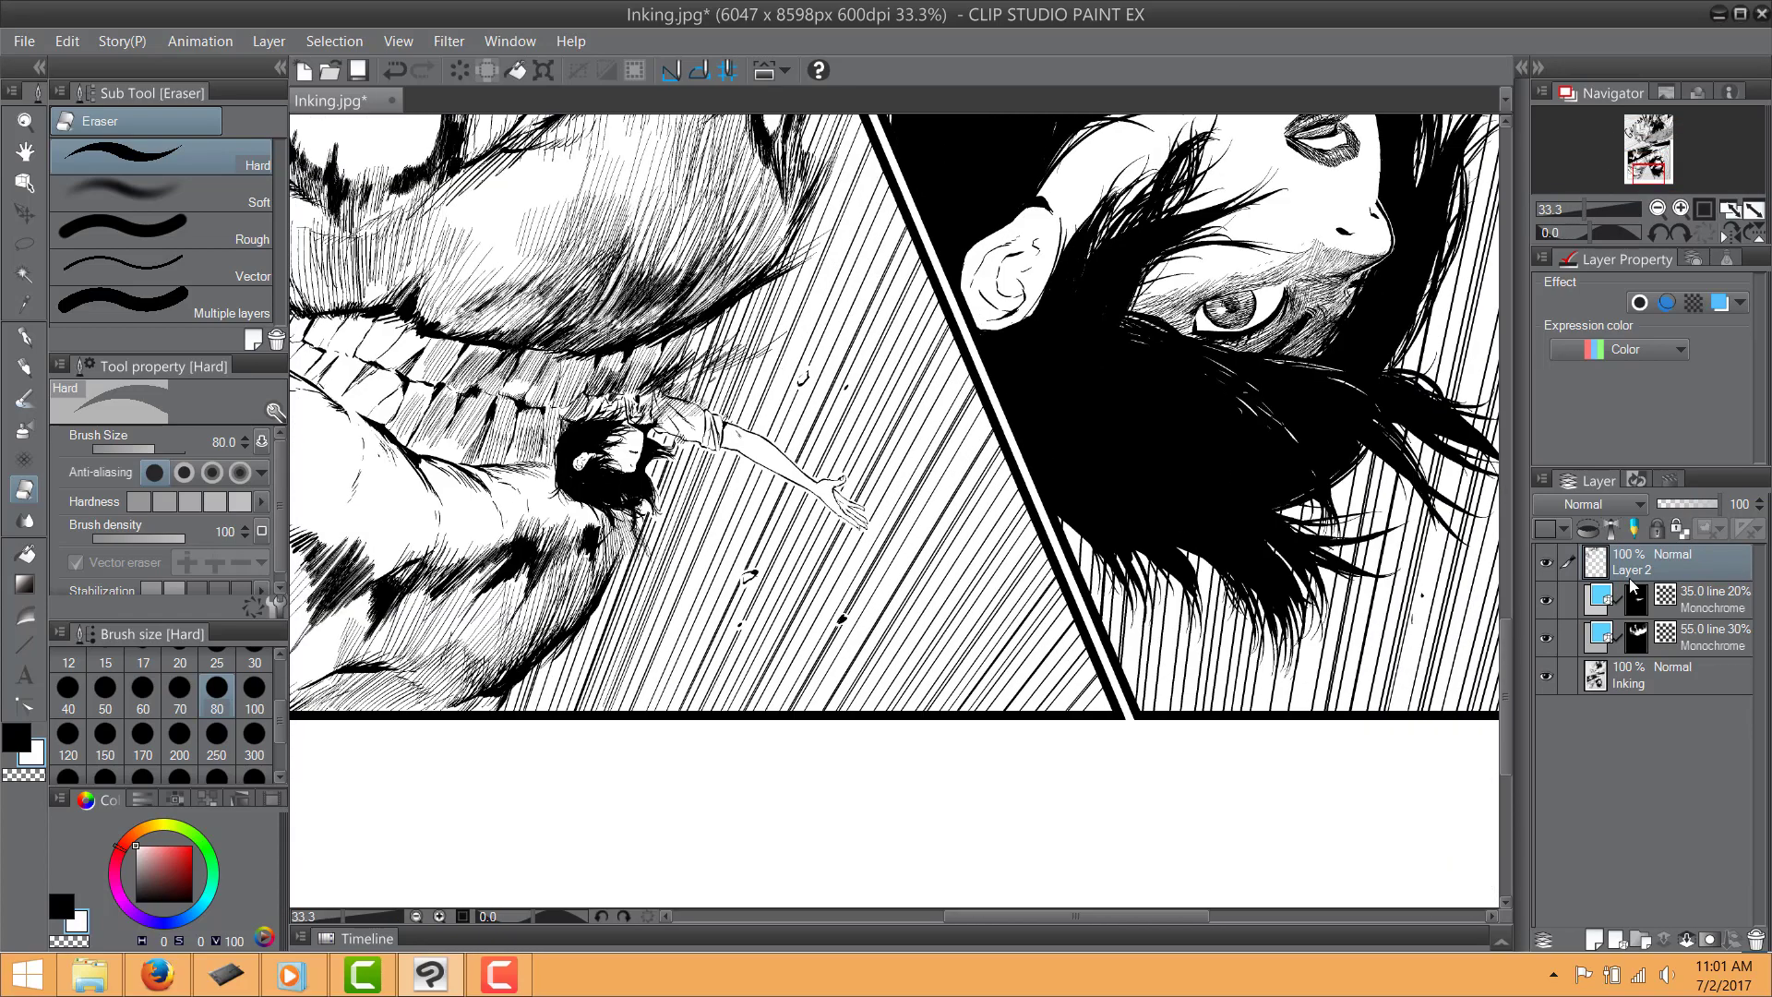
pyautogui.click(1602, 939)
pyautogui.click(26, 338)
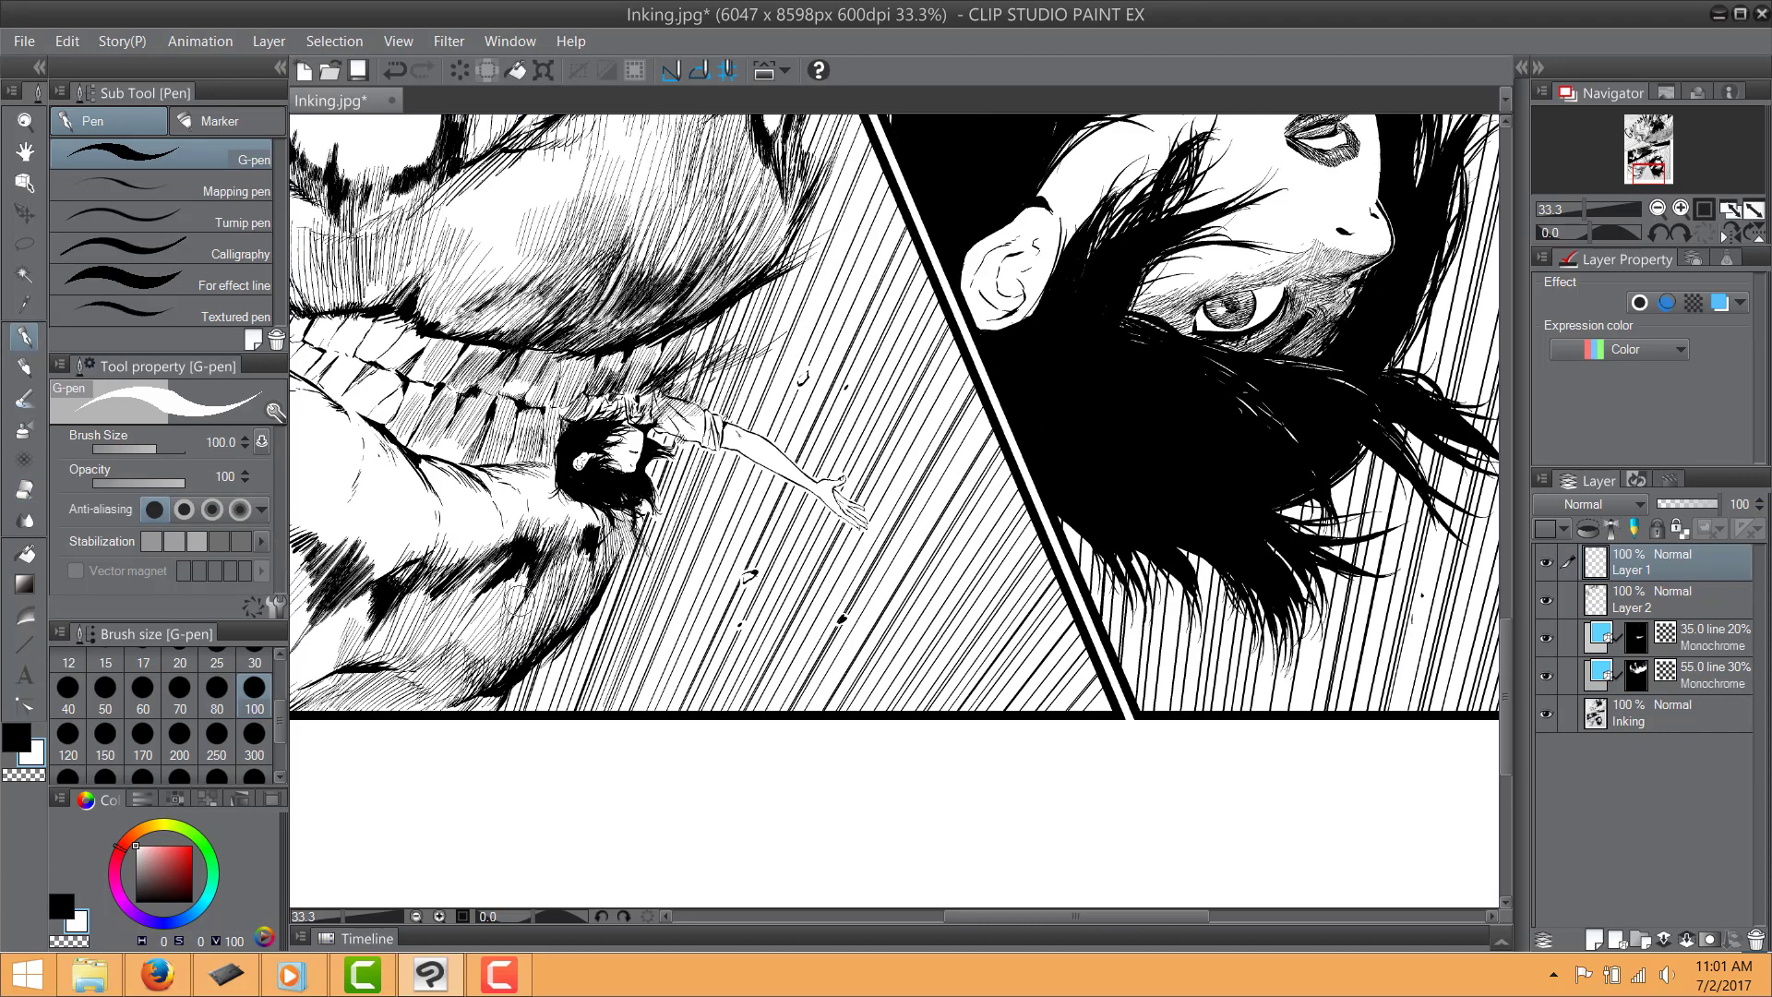
pyautogui.moveTo(679, 528); pyautogui.dragTo(629, 709)
pyautogui.hotkey('ctrl', 'z')
pyautogui.click(67, 908)
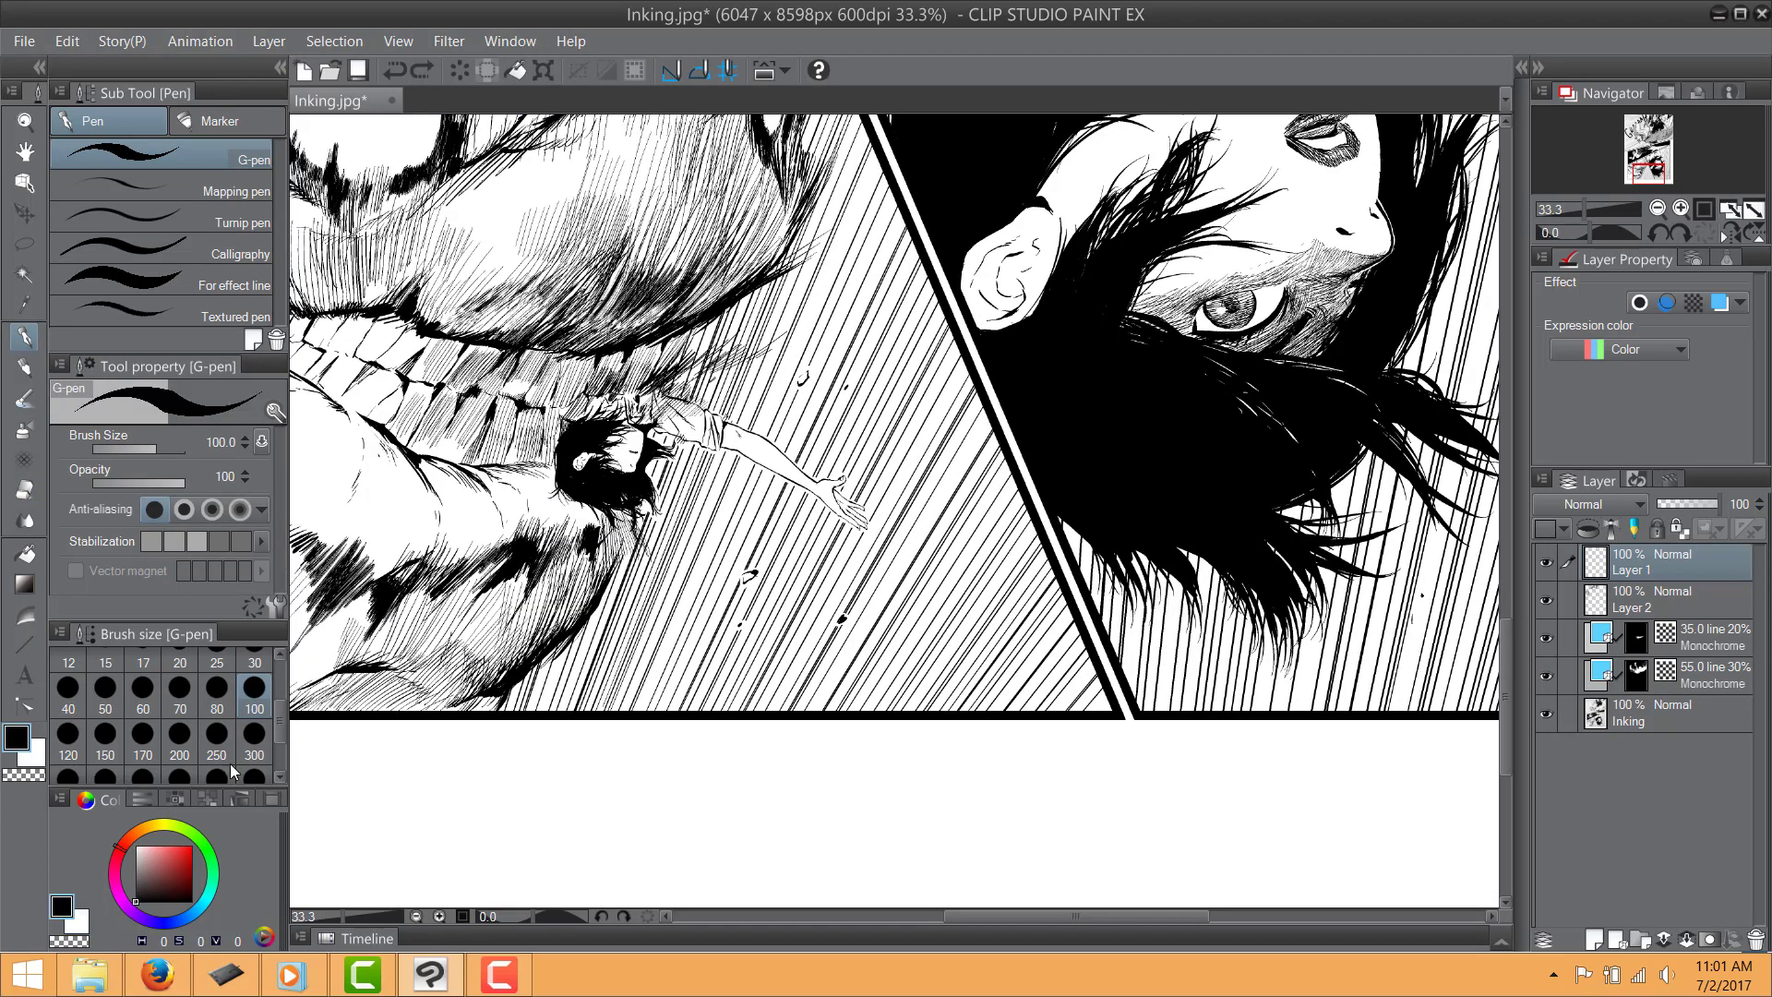
pyautogui.moveTo(699, 538); pyautogui.dragTo(665, 743)
pyautogui.hotkey('ctrl', 'z')
pyautogui.moveTo(695, 498)
pyautogui.mouseDown()
pyautogui.moveTo(688, 551)
pyautogui.moveTo(740, 654)
pyautogui.mouseUp()
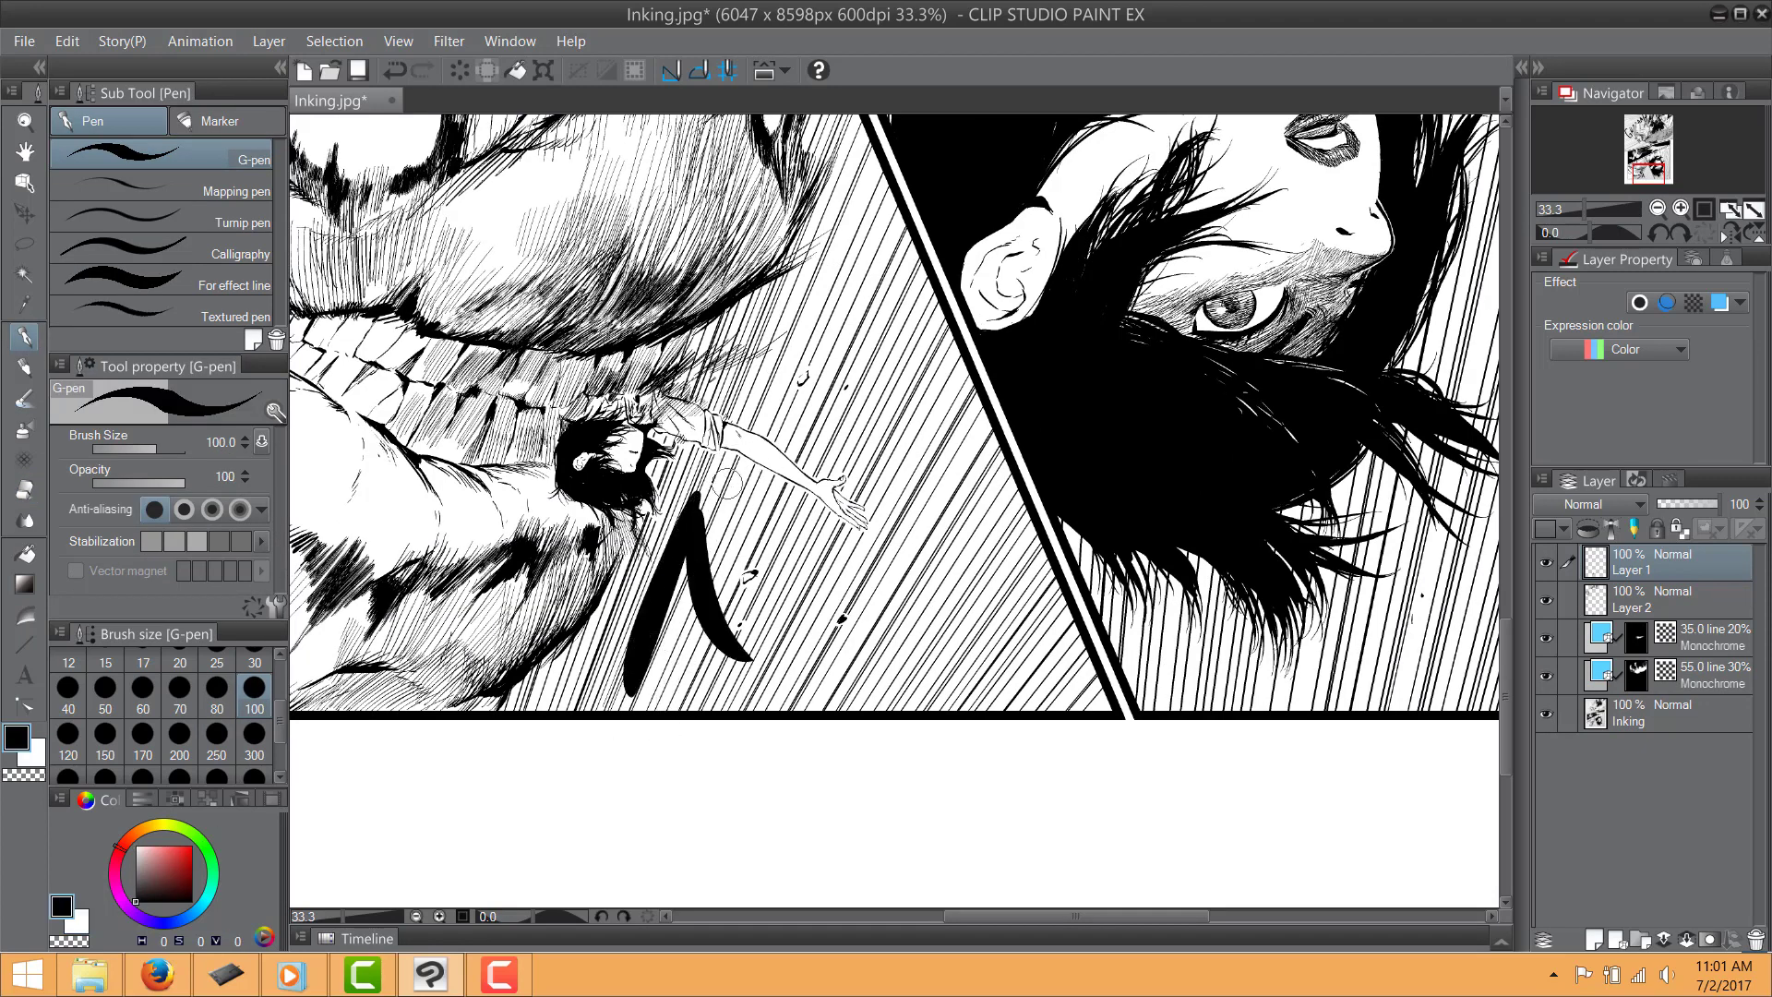
pyautogui.hotkey('ctrl', 'z')
pyautogui.hotkey('ctrl', 'z')
# Hand-letter NGAP!! in black, slanting down from below the bitten figure across the panel's lower border
pyautogui.moveTo(685, 505)
pyautogui.mouseDown()
pyautogui.moveTo(656, 689)
pyautogui.moveTo(732, 664)
pyautogui.mouseUp()
pyautogui.moveTo(761, 528); pyautogui.dragTo(735, 668)
pyautogui.moveTo(838, 553)
pyautogui.mouseDown()
pyautogui.moveTo(810, 704)
pyautogui.moveTo(827, 731)
pyautogui.mouseUp()
pyautogui.moveTo(937, 588); pyautogui.dragTo(859, 719)
pyautogui.moveTo(938, 590)
pyautogui.mouseDown()
pyautogui.moveTo(940, 668)
pyautogui.moveTo(953, 706)
pyautogui.mouseUp()
pyautogui.moveTo(891, 672)
pyautogui.mouseDown()
pyautogui.moveTo(967, 654)
pyautogui.moveTo(961, 775)
pyautogui.mouseUp()
pyautogui.moveTo(1020, 623)
pyautogui.mouseDown()
pyautogui.moveTo(1035, 716)
pyautogui.moveTo(997, 727)
pyautogui.mouseUp()
pyautogui.moveTo(1097, 693)
pyautogui.mouseDown()
pyautogui.moveTo(1061, 629)
pyautogui.moveTo(1014, 743)
pyautogui.mouseUp()
pyautogui.click(1017, 741)
pyautogui.scroll(2, 922, 645)
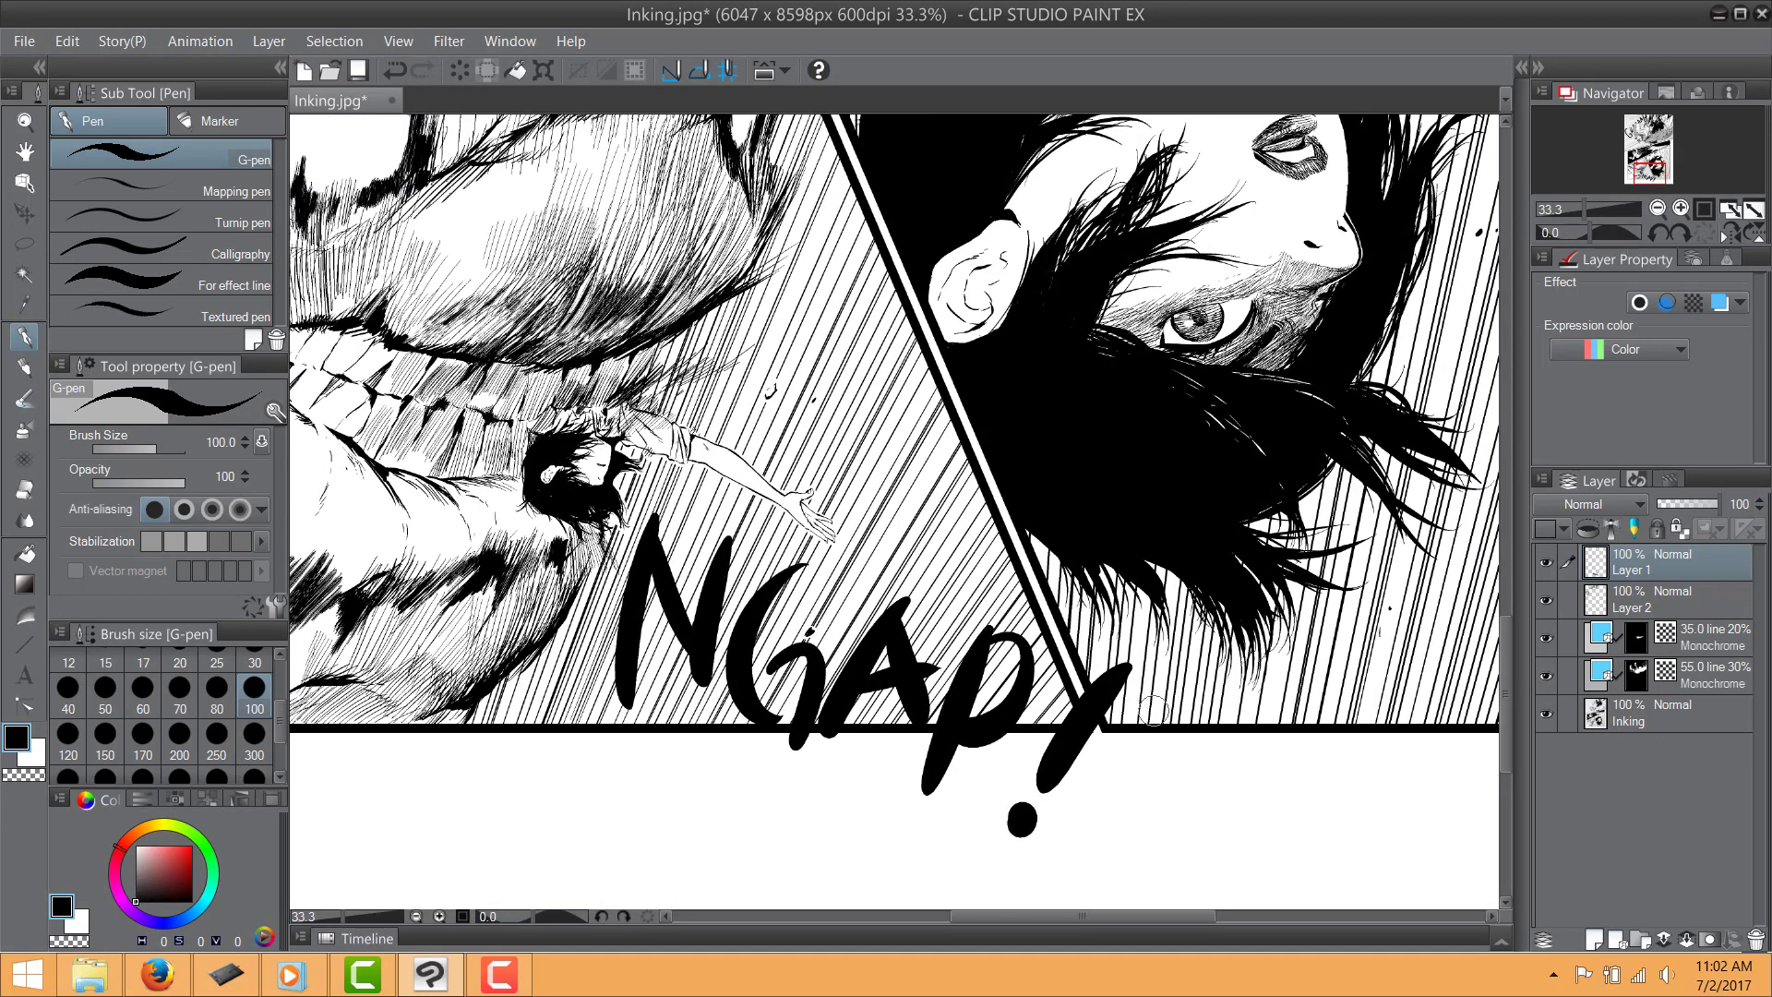
pyautogui.moveTo(1183, 690); pyautogui.dragTo(1098, 812)
pyautogui.moveTo(1070, 833); pyautogui.dragTo(1077, 842)
# Warp the NGAP!! lettering with Mesh Transformation, stretching its upper corners outward and pulling the middle and lower edge downward
pyautogui.click(67, 41)
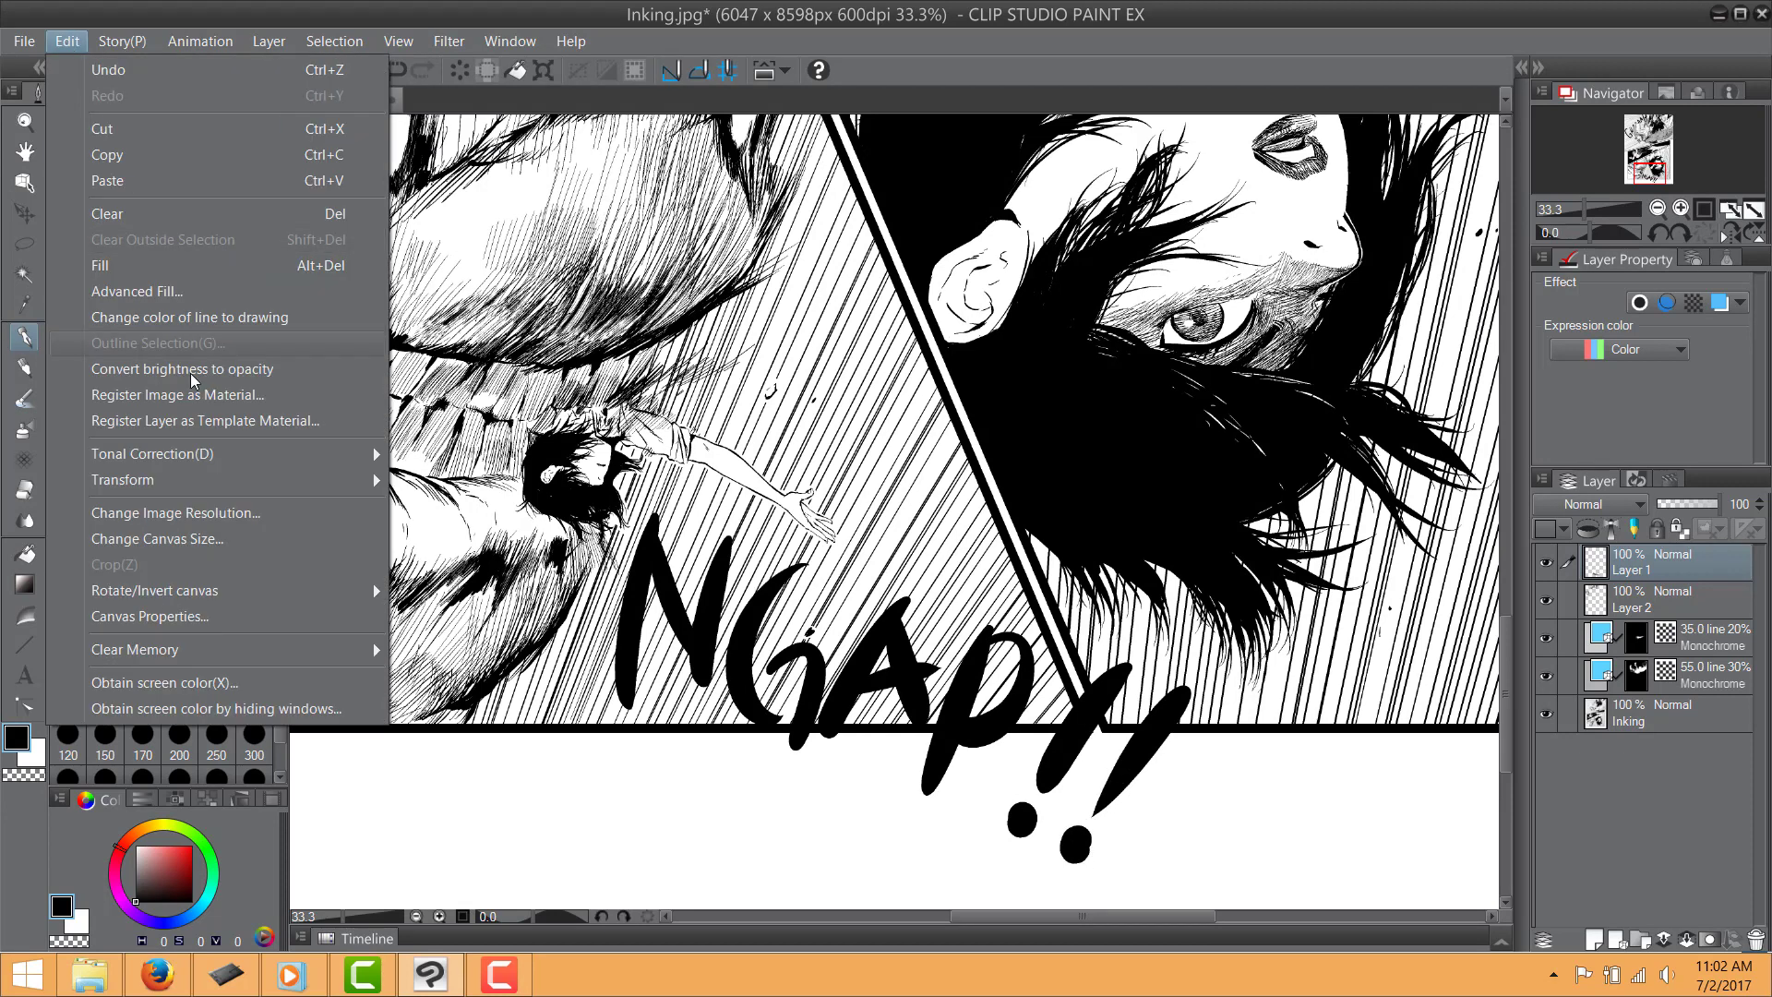
pyautogui.moveTo(110, 462)
pyautogui.click(485, 601)
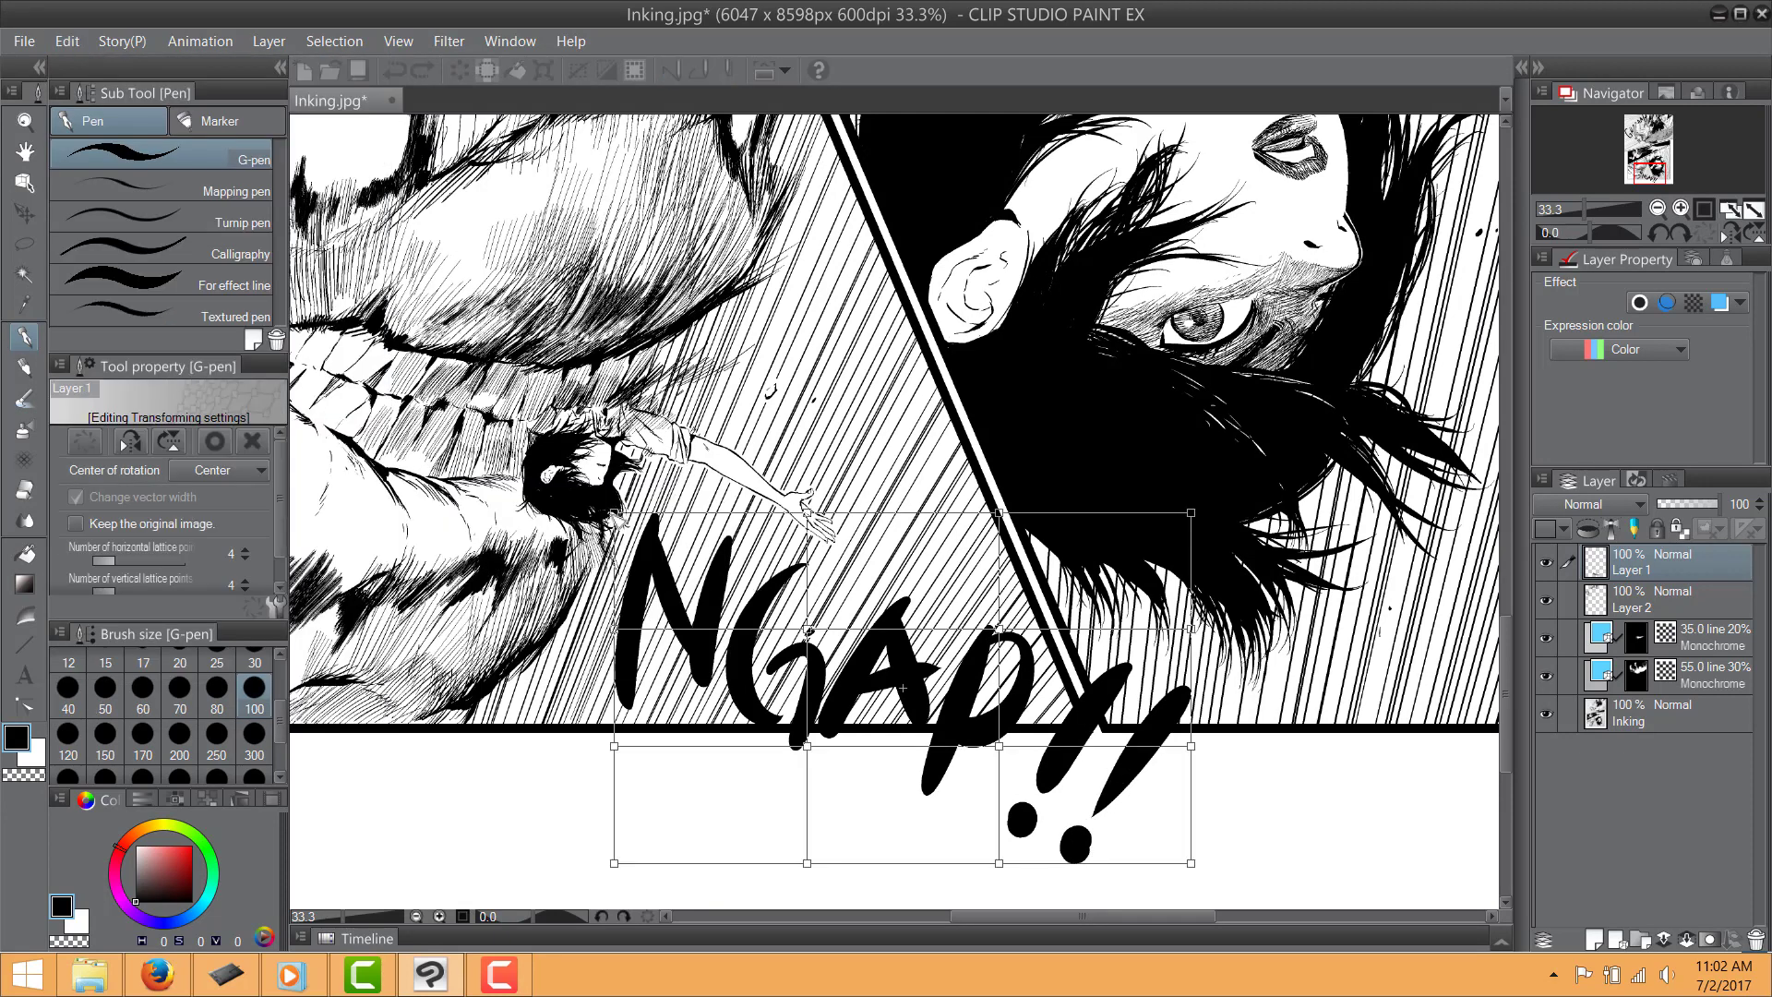
pyautogui.moveTo(615, 513); pyautogui.dragTo(571, 433)
pyautogui.moveTo(1193, 512); pyautogui.dragTo(1273, 448)
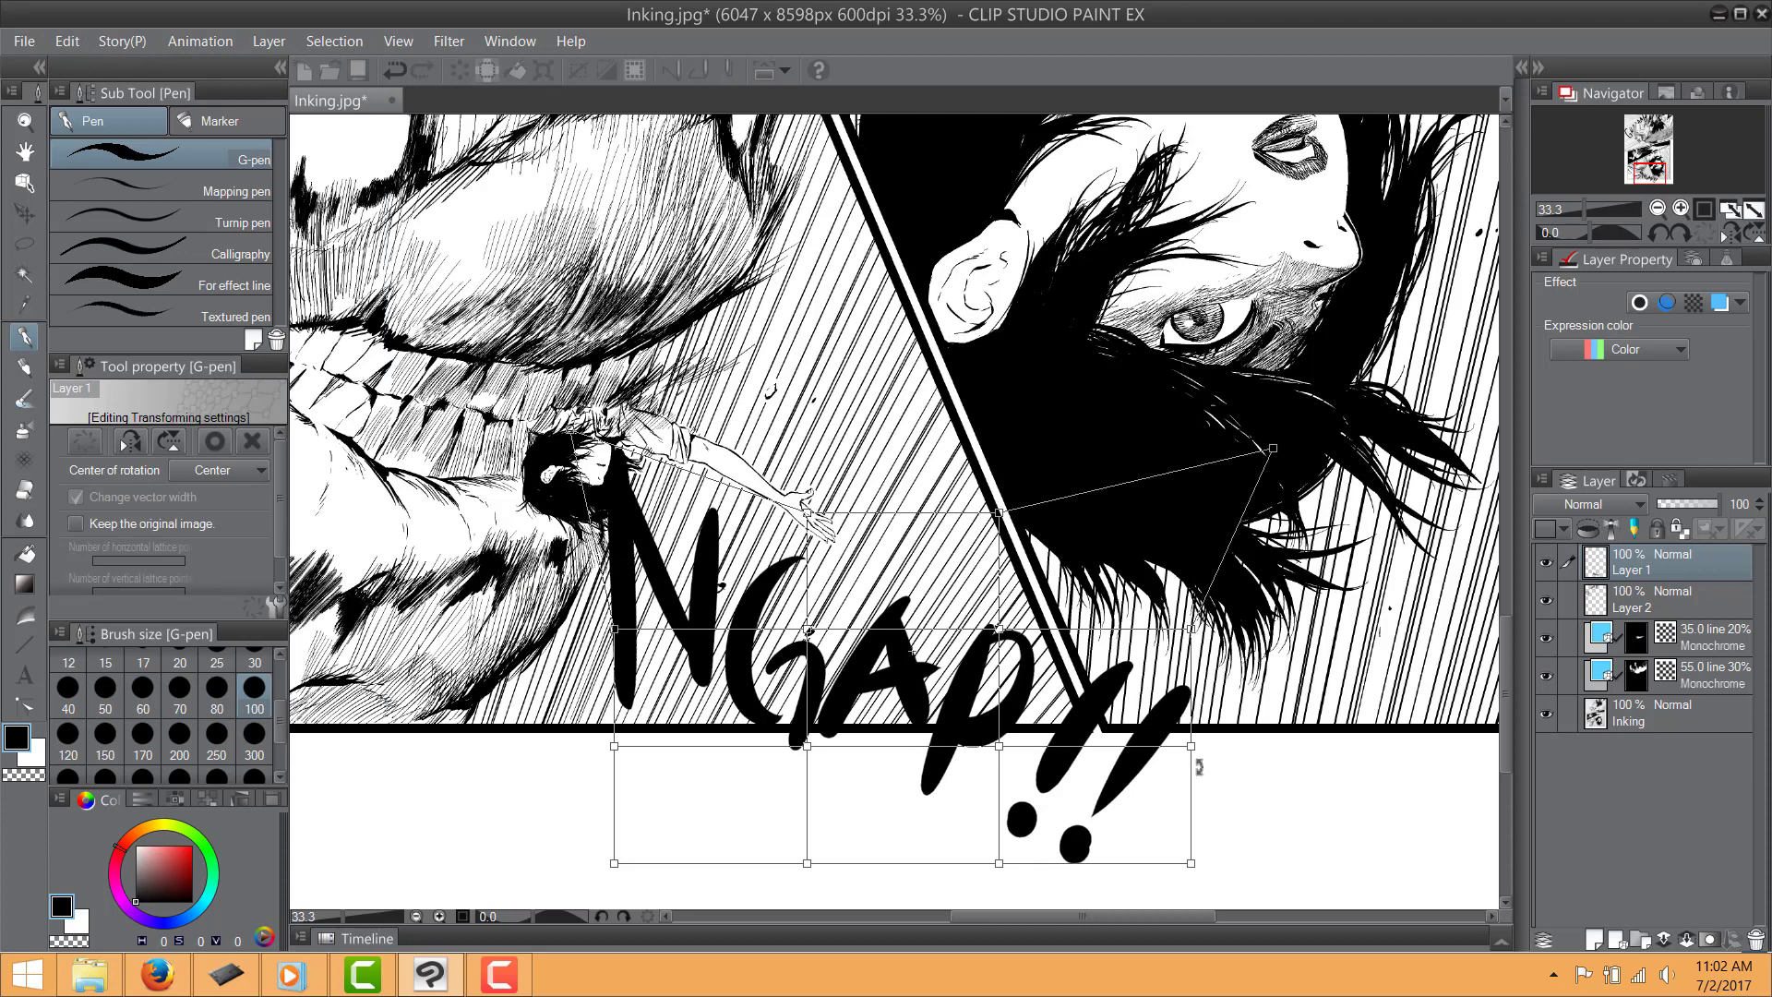
pyautogui.moveTo(1190, 863); pyautogui.dragTo(1071, 888)
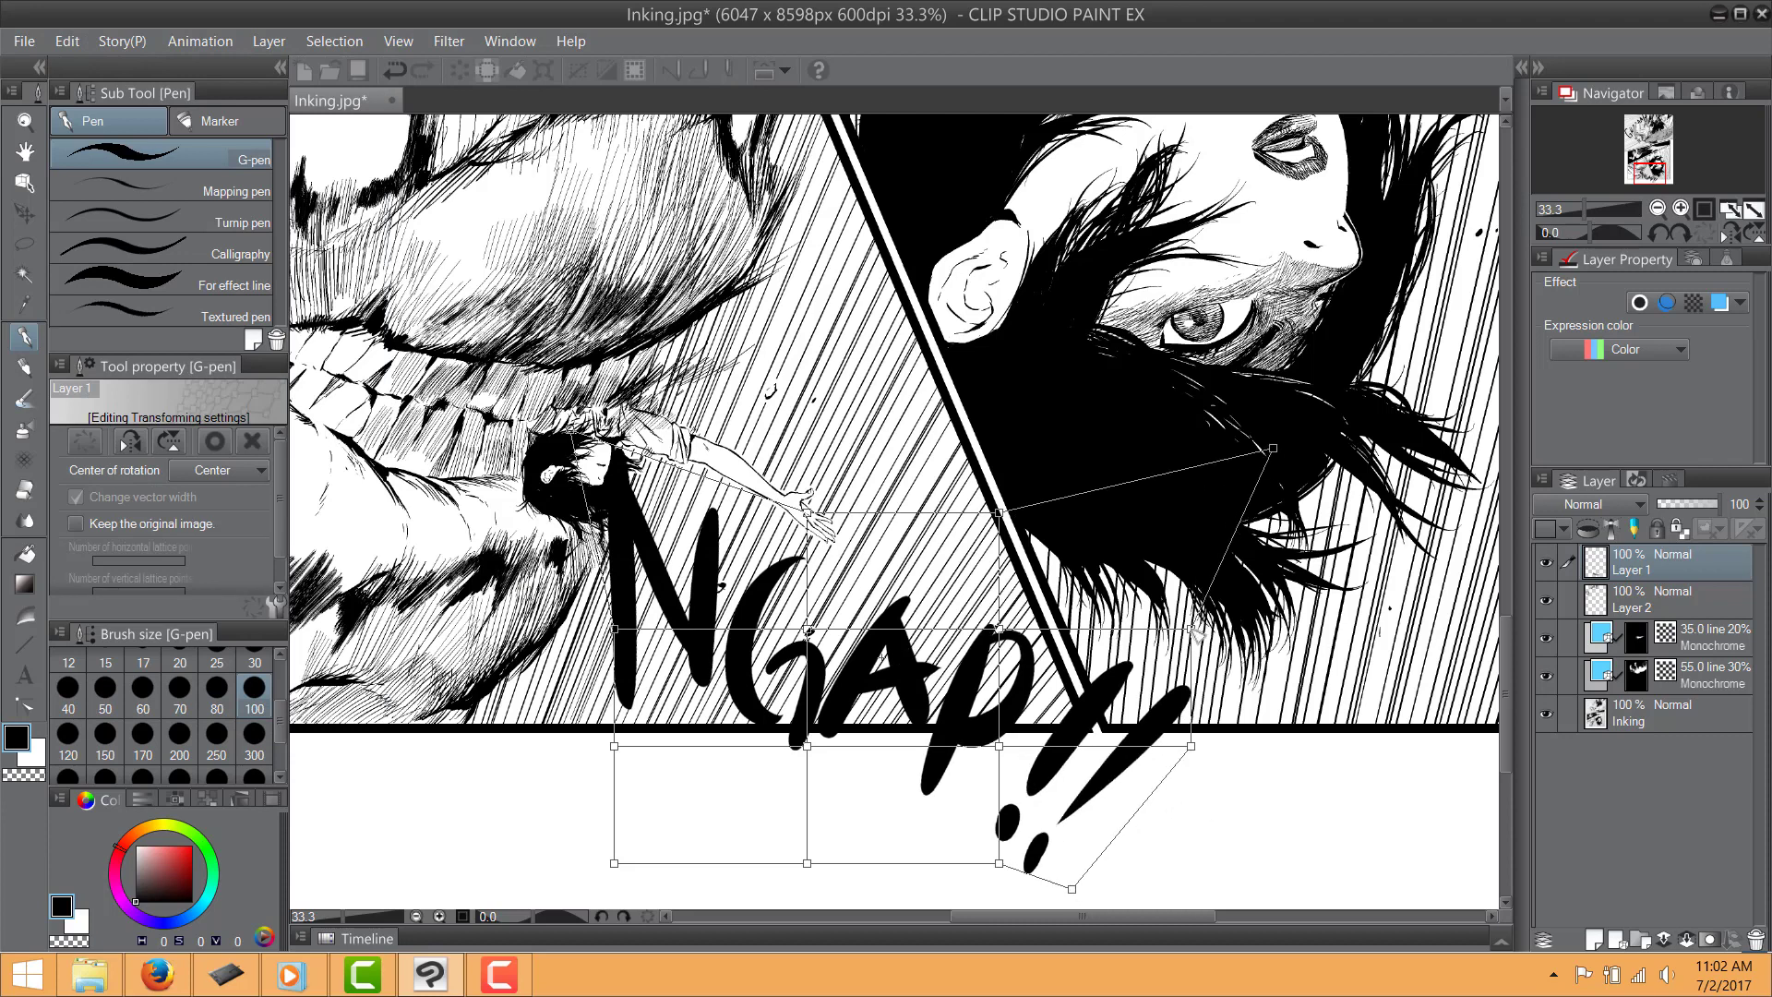
pyautogui.moveTo(1192, 629); pyautogui.dragTo(1230, 623)
pyautogui.moveTo(615, 746); pyautogui.dragTo(652, 726)
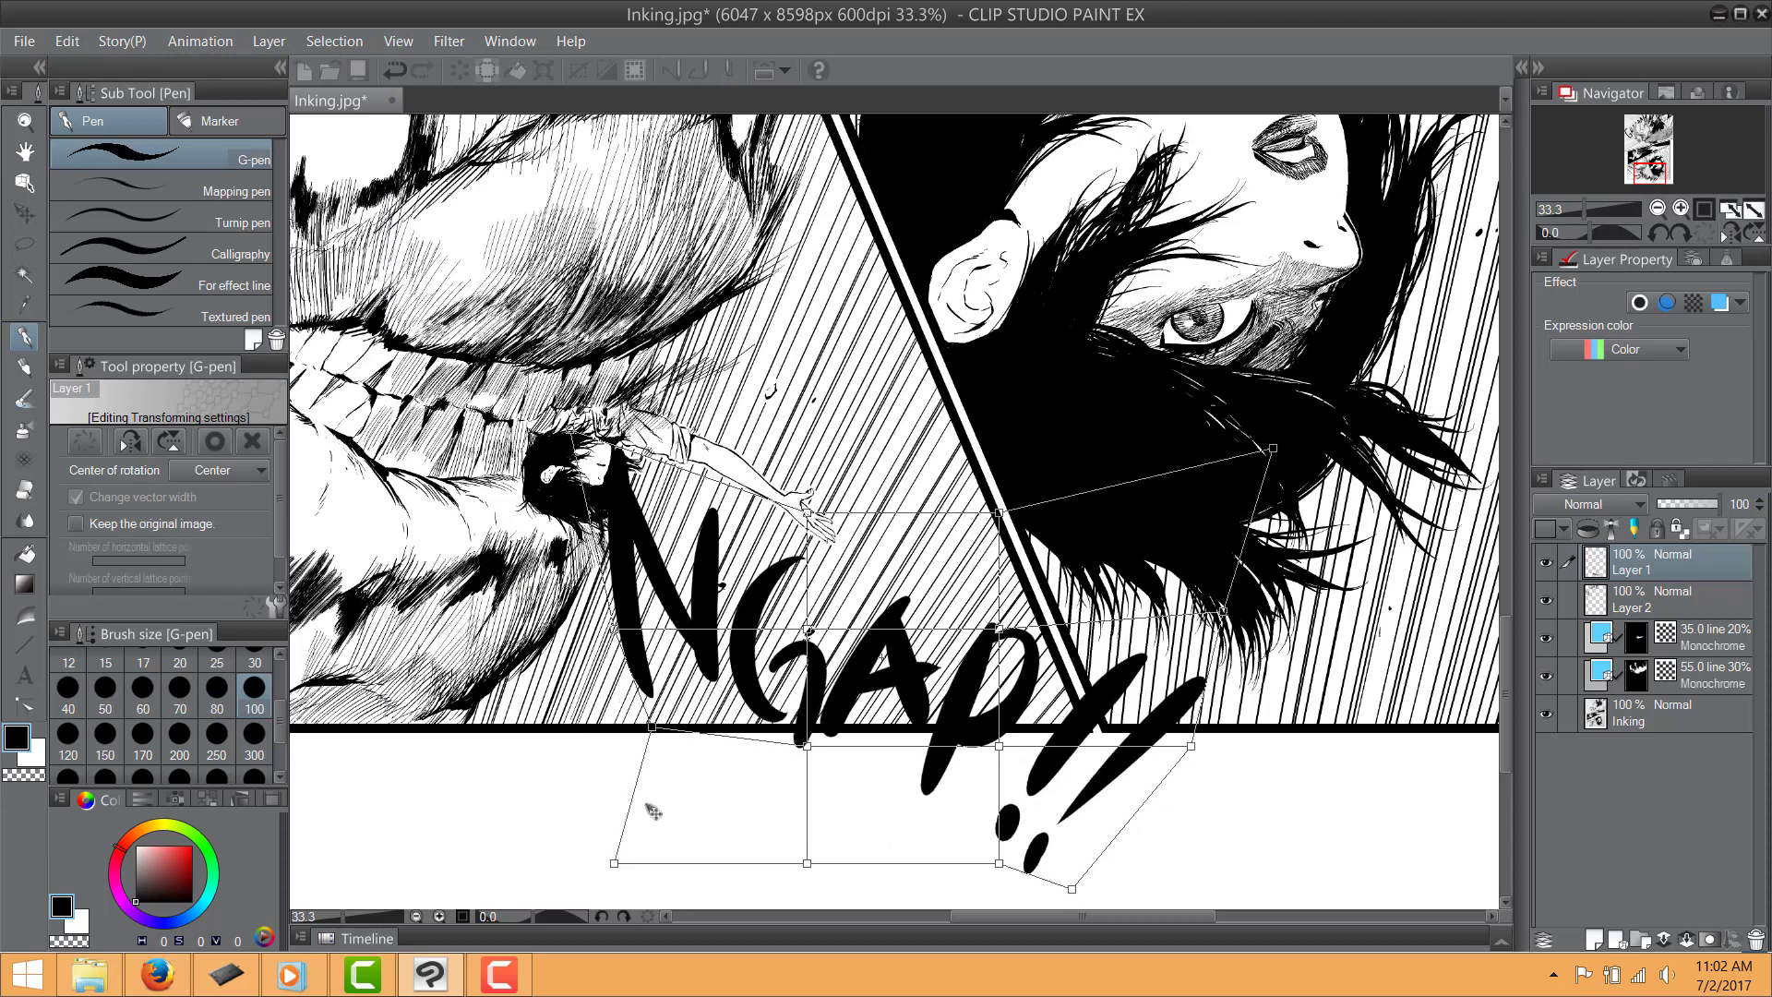
pyautogui.moveTo(615, 864); pyautogui.dragTo(654, 900)
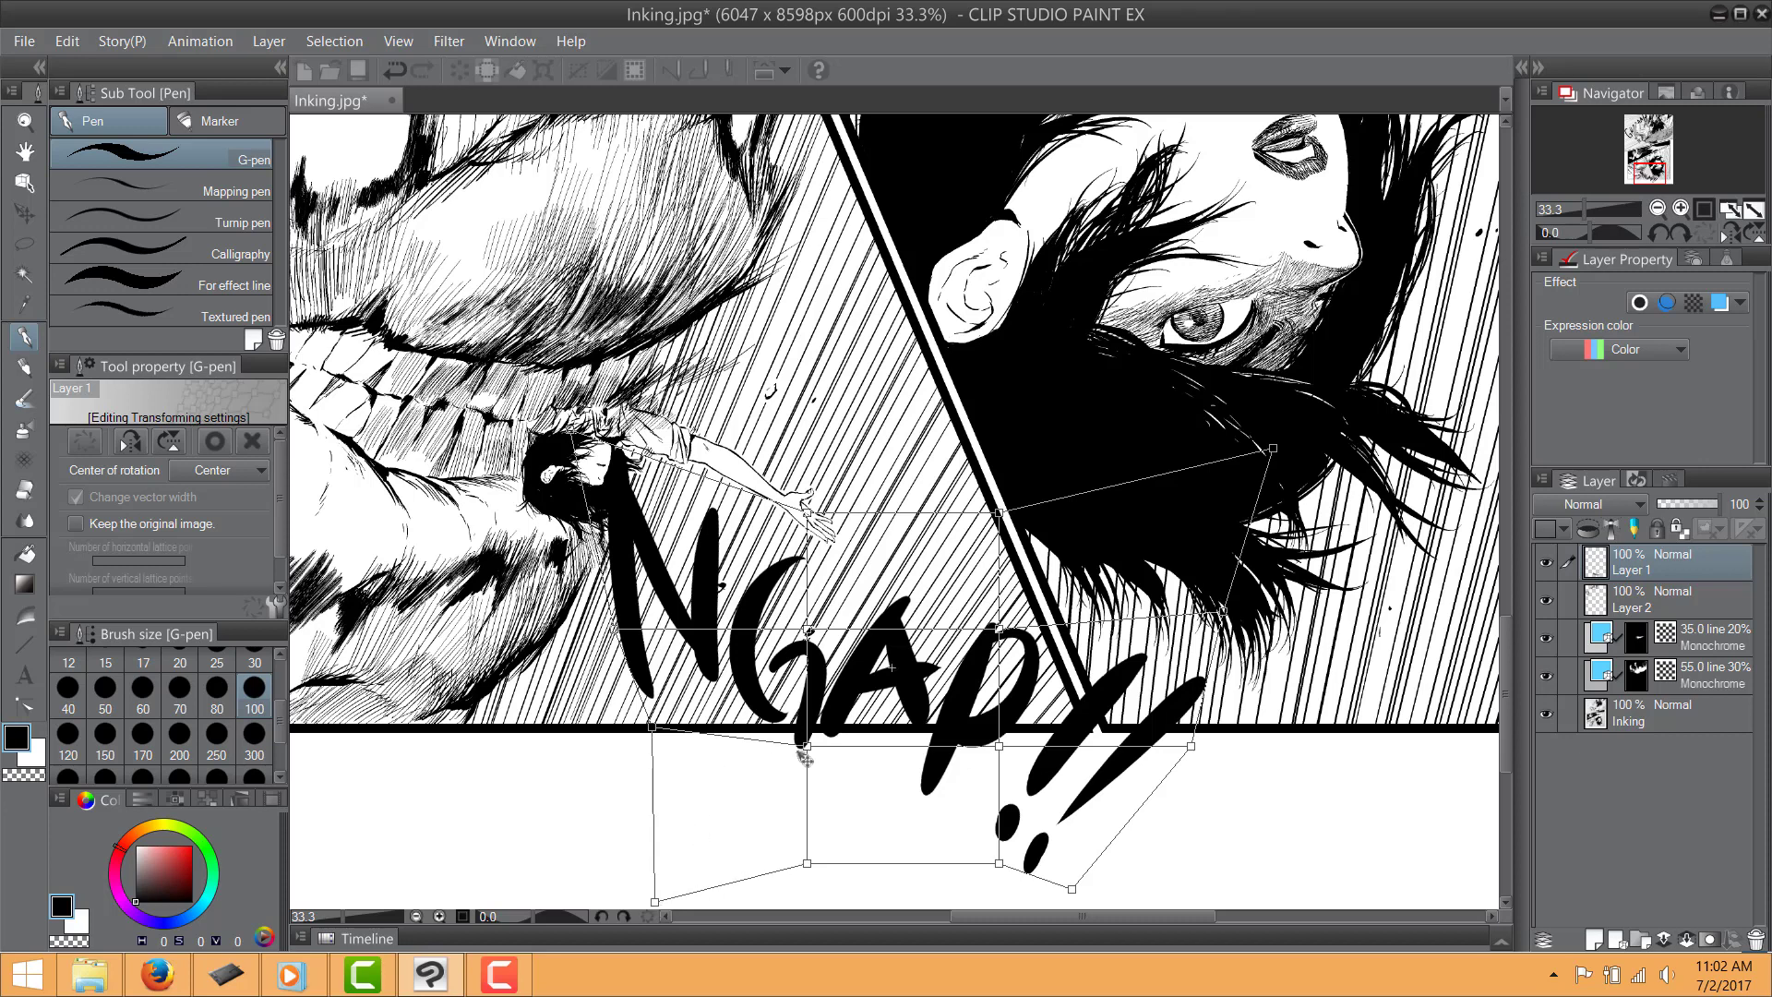
pyautogui.moveTo(801, 750); pyautogui.dragTo(803, 831)
pyautogui.moveTo(999, 864); pyautogui.dragTo(948, 883)
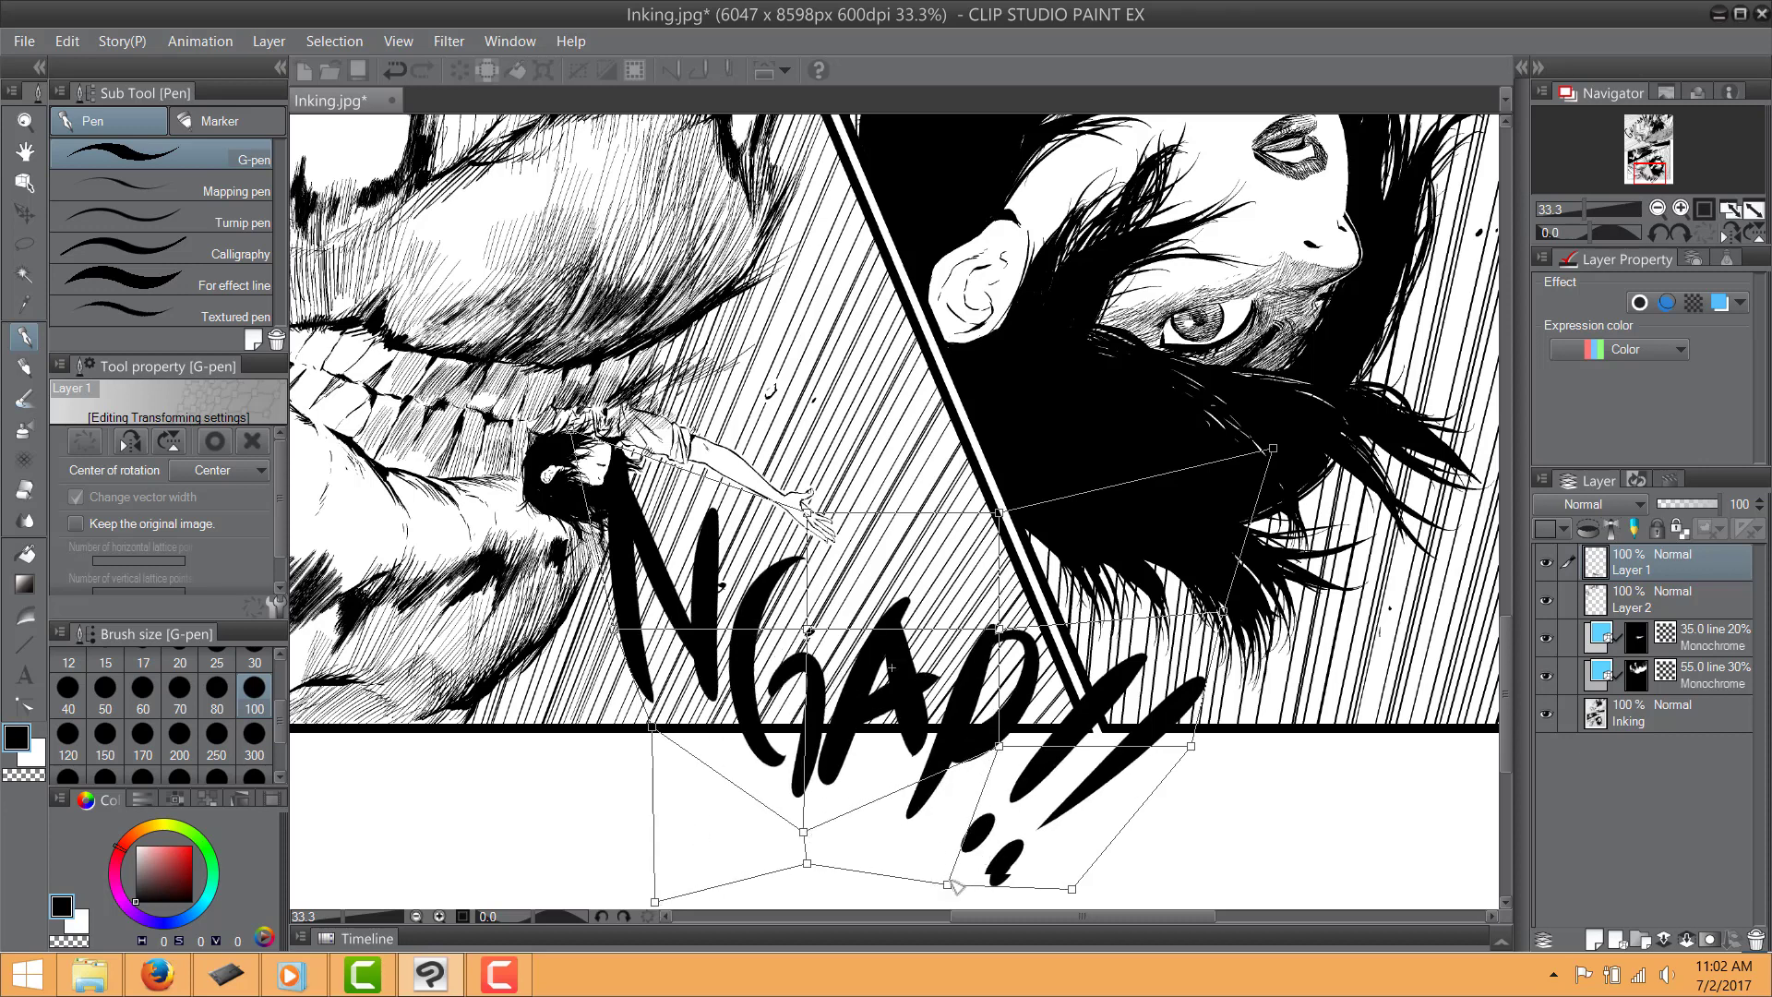
pyautogui.moveTo(1073, 887); pyautogui.dragTo(1100, 886)
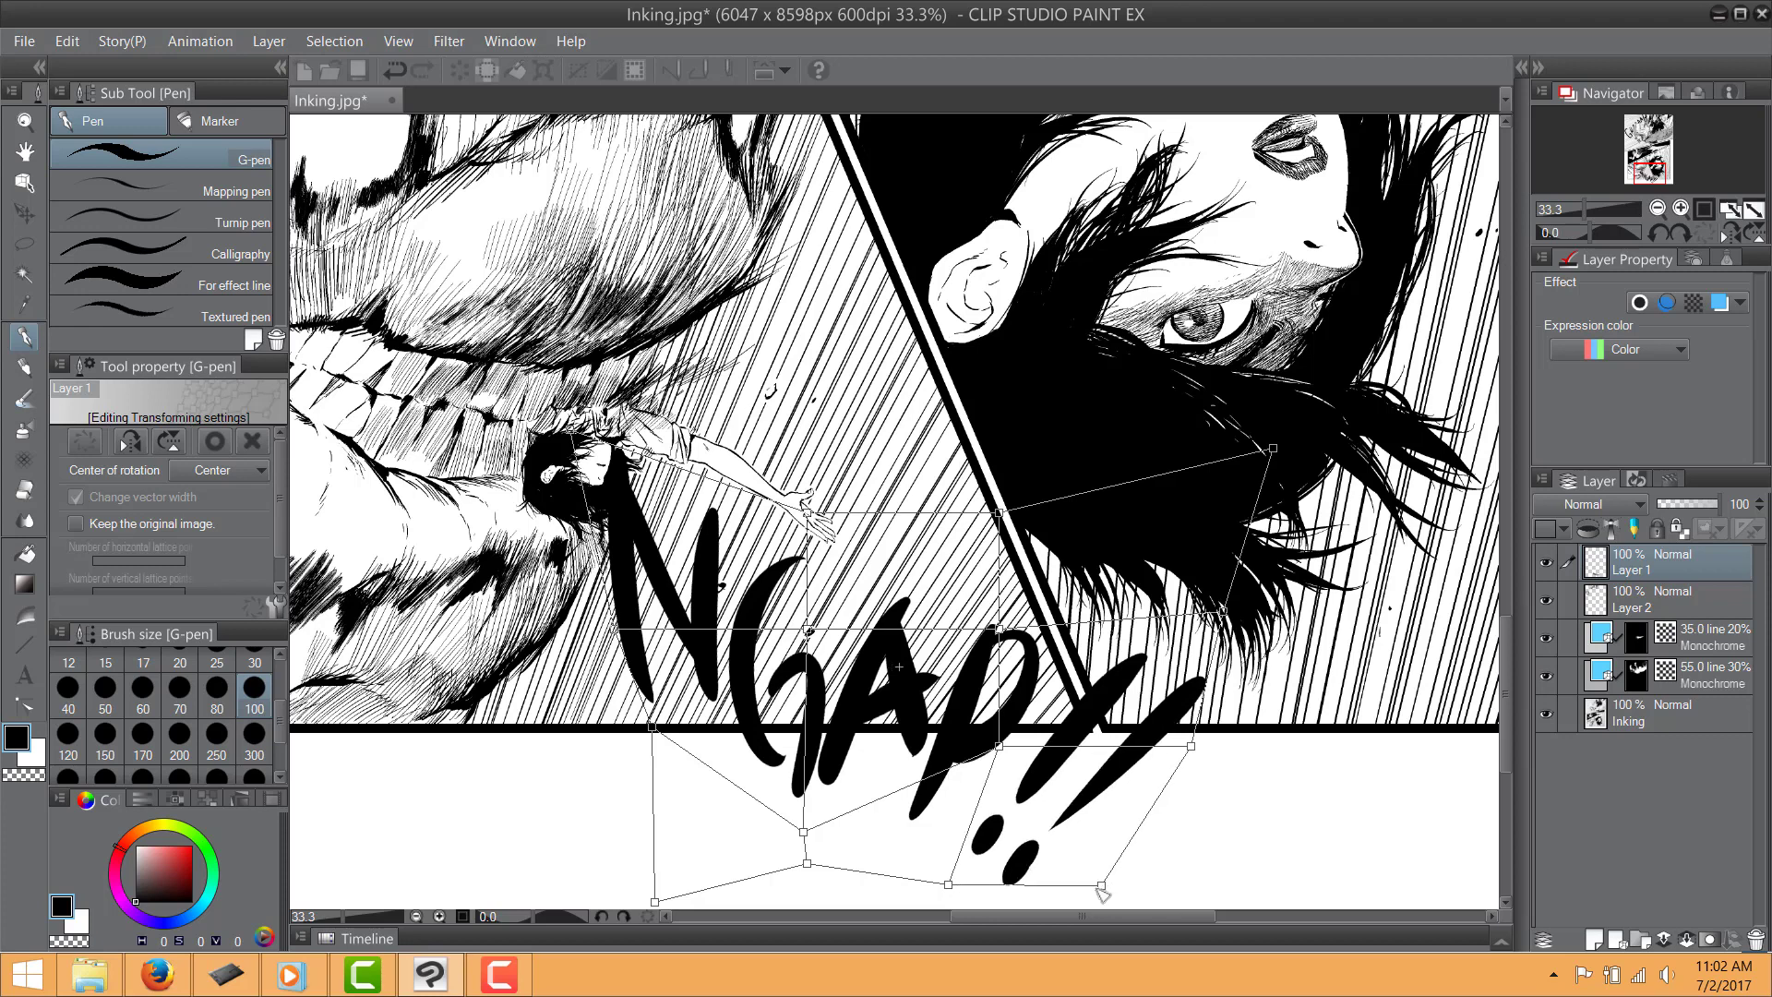
pyautogui.press('Return')
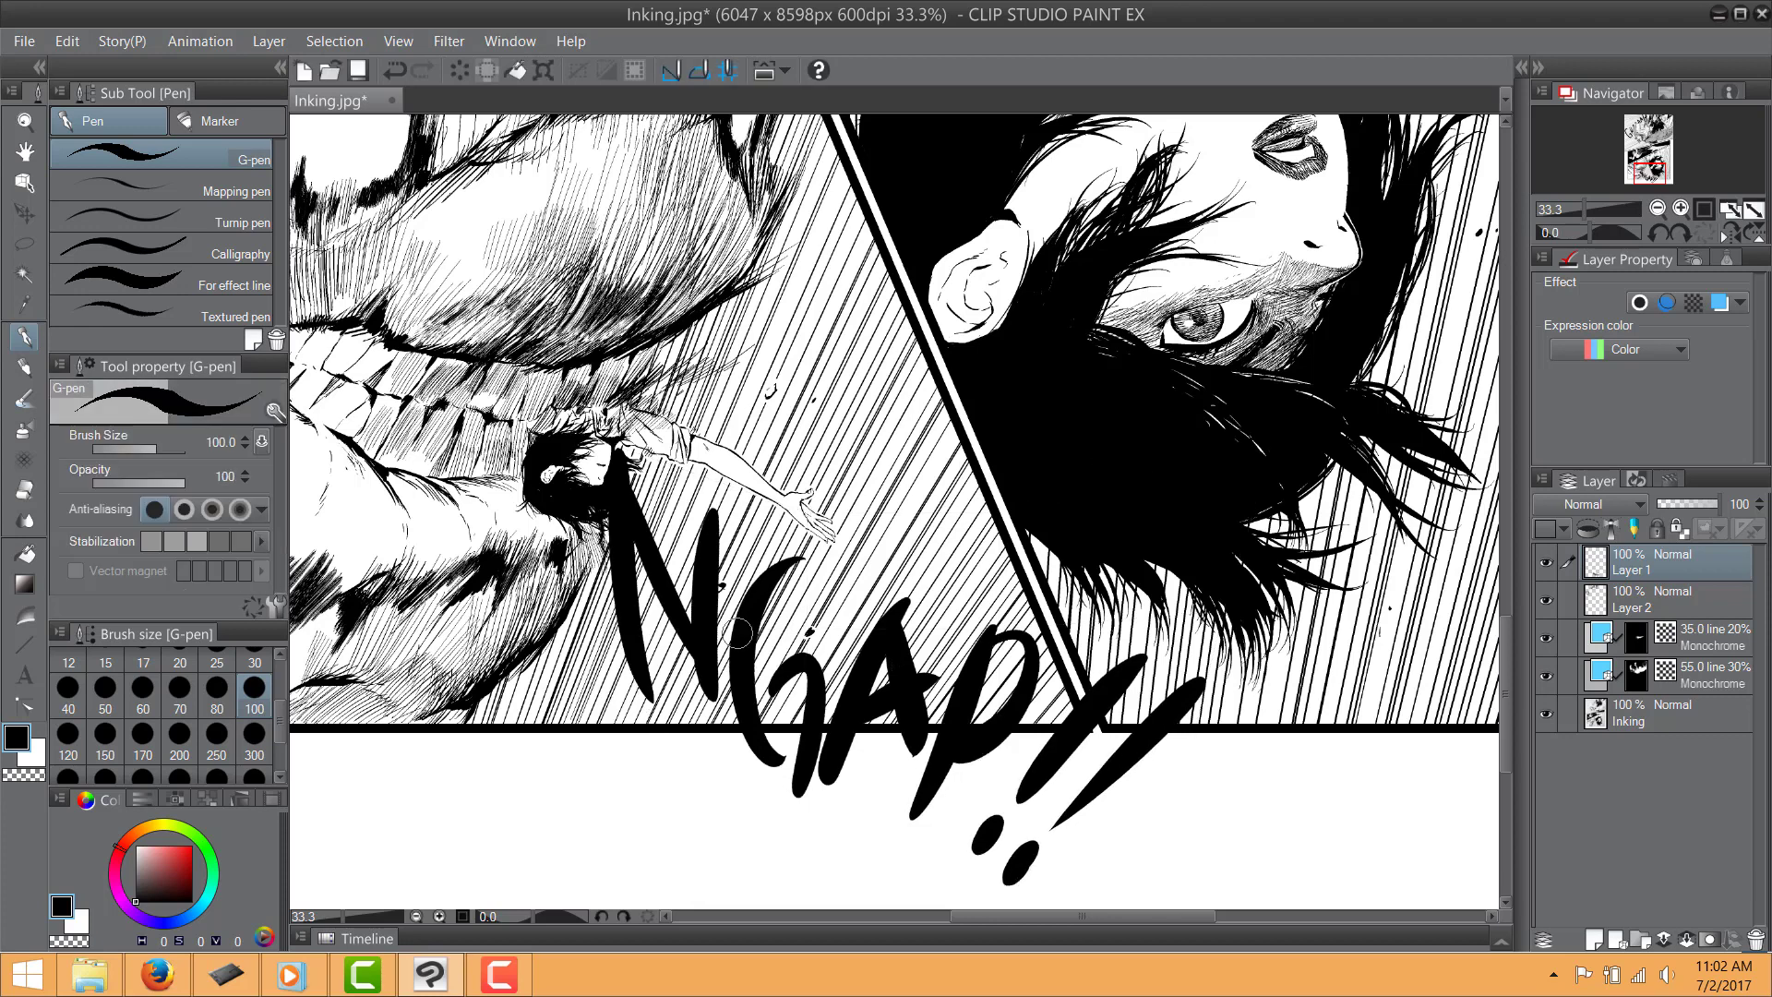
# Move the NGAP!! lettering down and to the left so it straddles the panel's lower border
pyautogui.scroll(-1, 746, 631)
pyautogui.press('k')
pyautogui.moveTo(794, 658); pyautogui.dragTo(721, 707)
pyautogui.scroll(-2, 752, 687)
pyautogui.scroll(2, 725, 703)
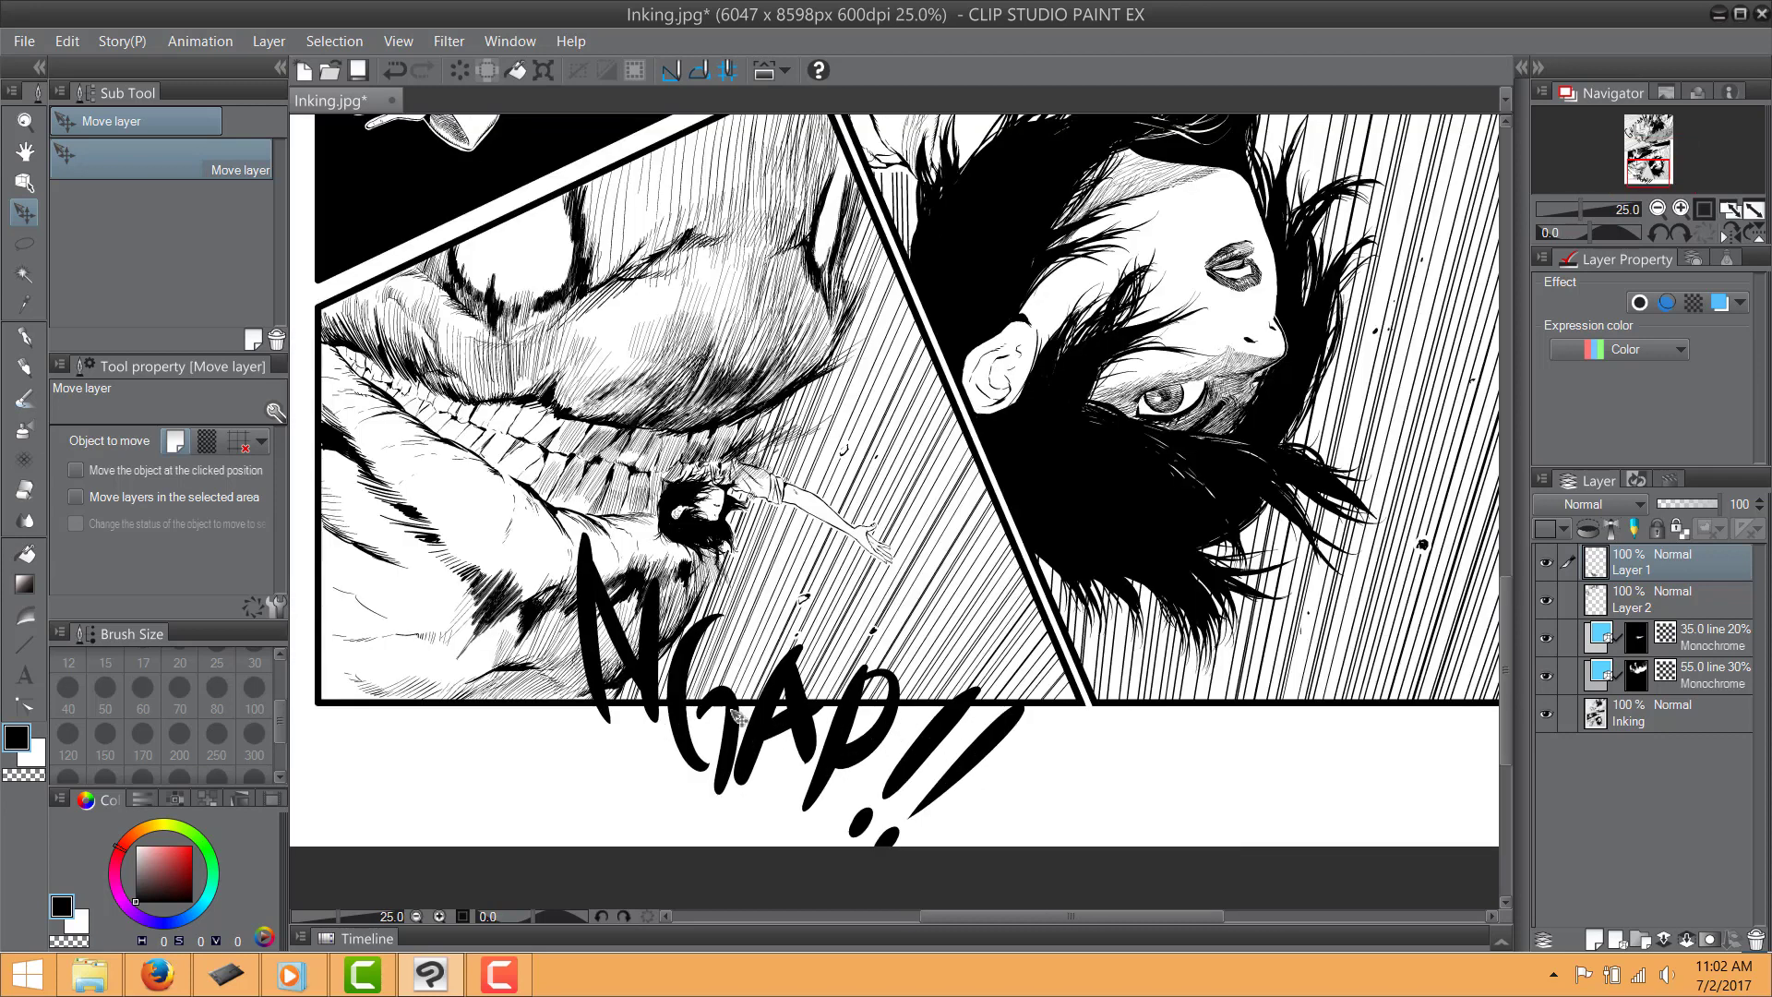
# Create a selection from the NGAP!! lettering layer and expand it slightly beyond the letter edges
pyautogui.rightClick(1661, 557)
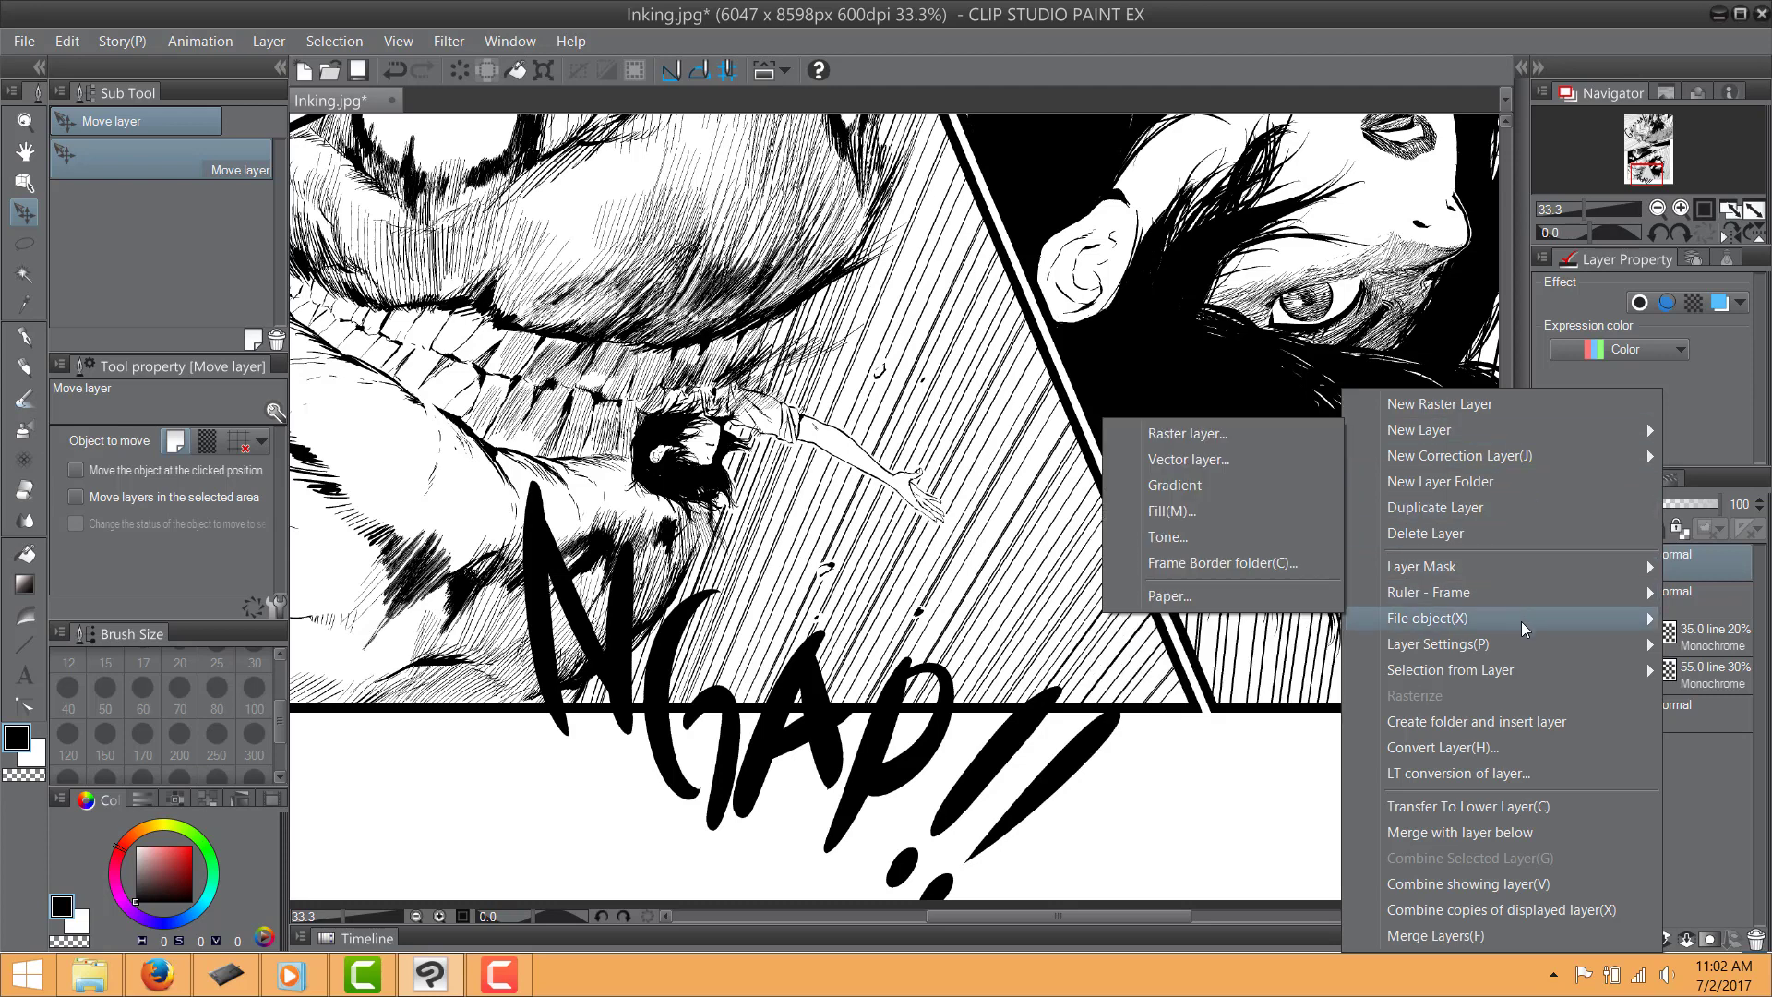
pyautogui.moveTo(1521, 630)
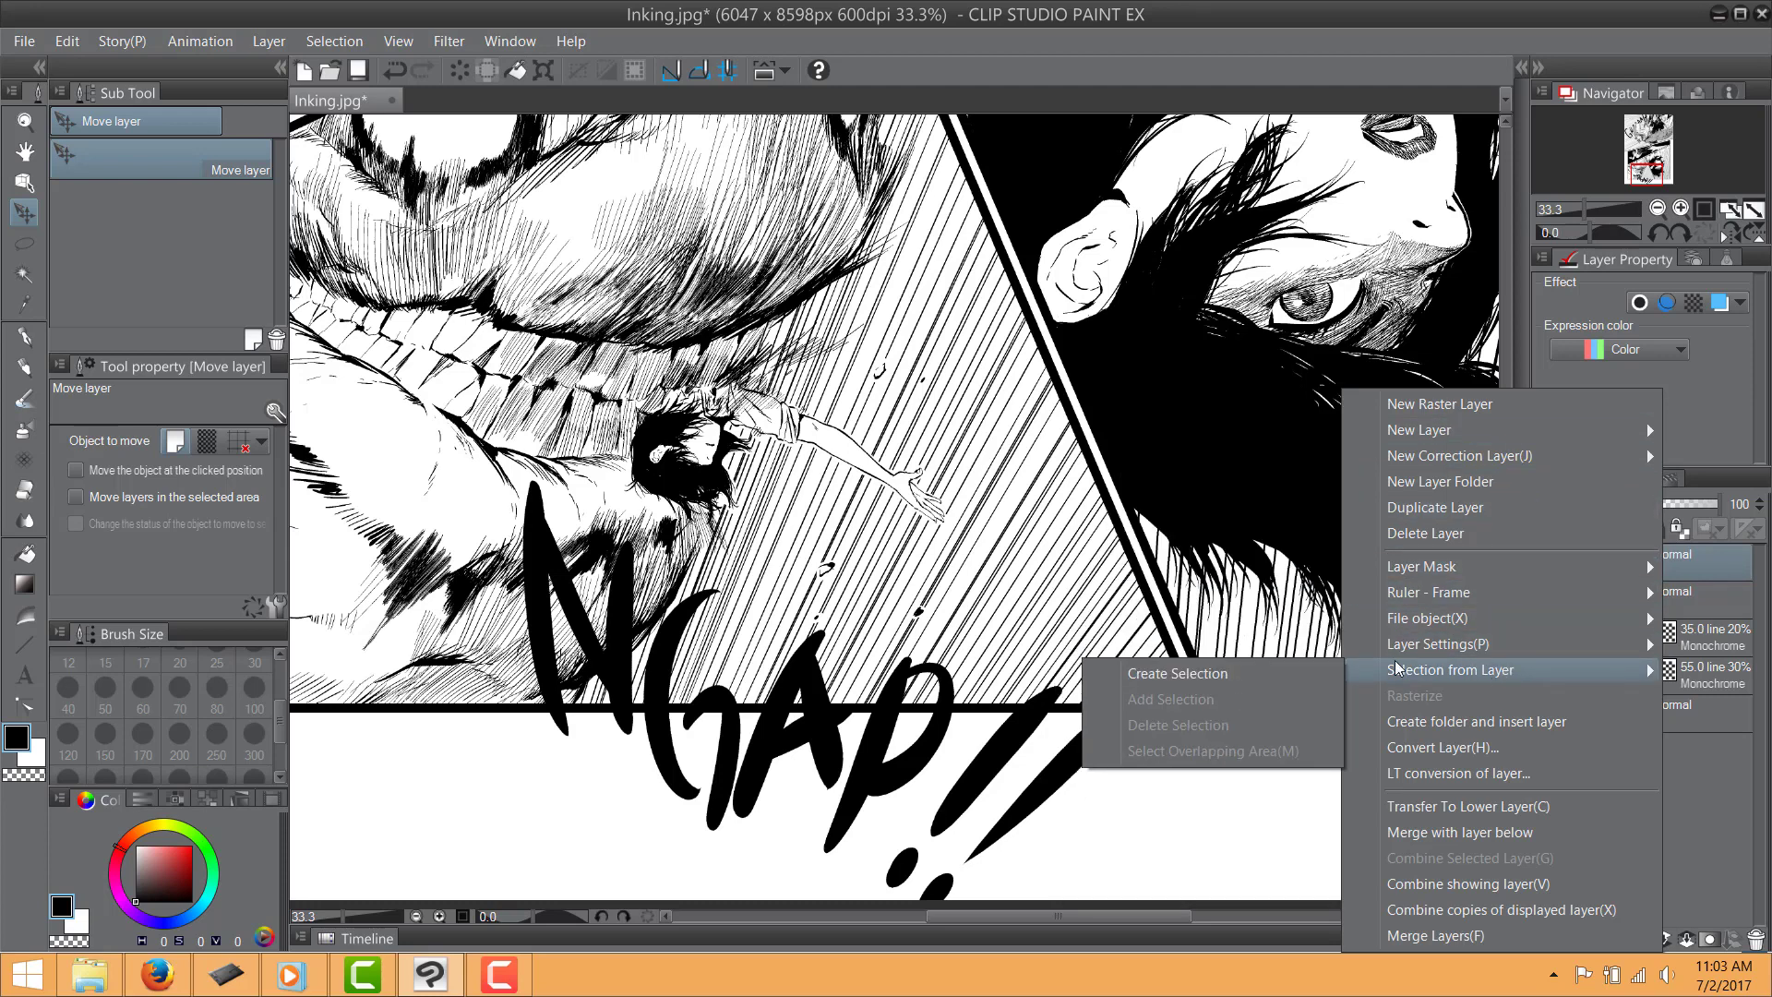
pyautogui.click(1190, 673)
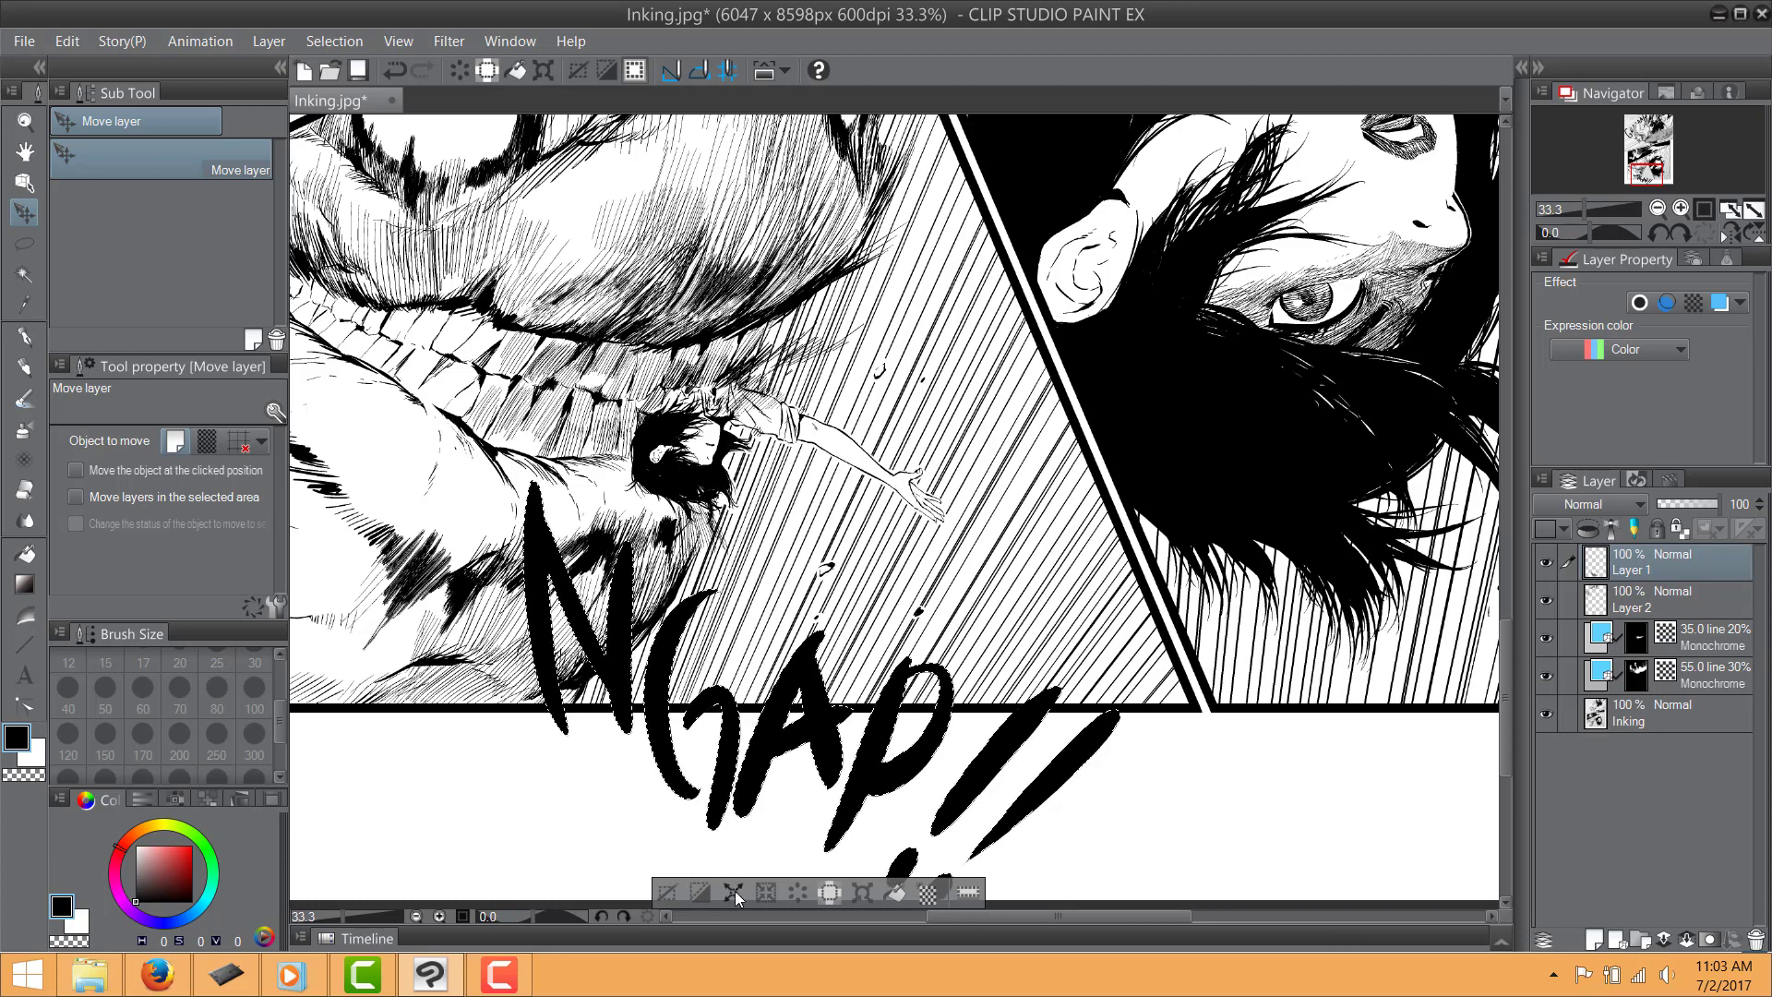
pyautogui.click(733, 891)
pyautogui.click(1033, 547)
# Add a new layer beneath the NGAP!! lettering, fill the expanded selection with white as an outline, and deselect
pyautogui.click(1661, 598)
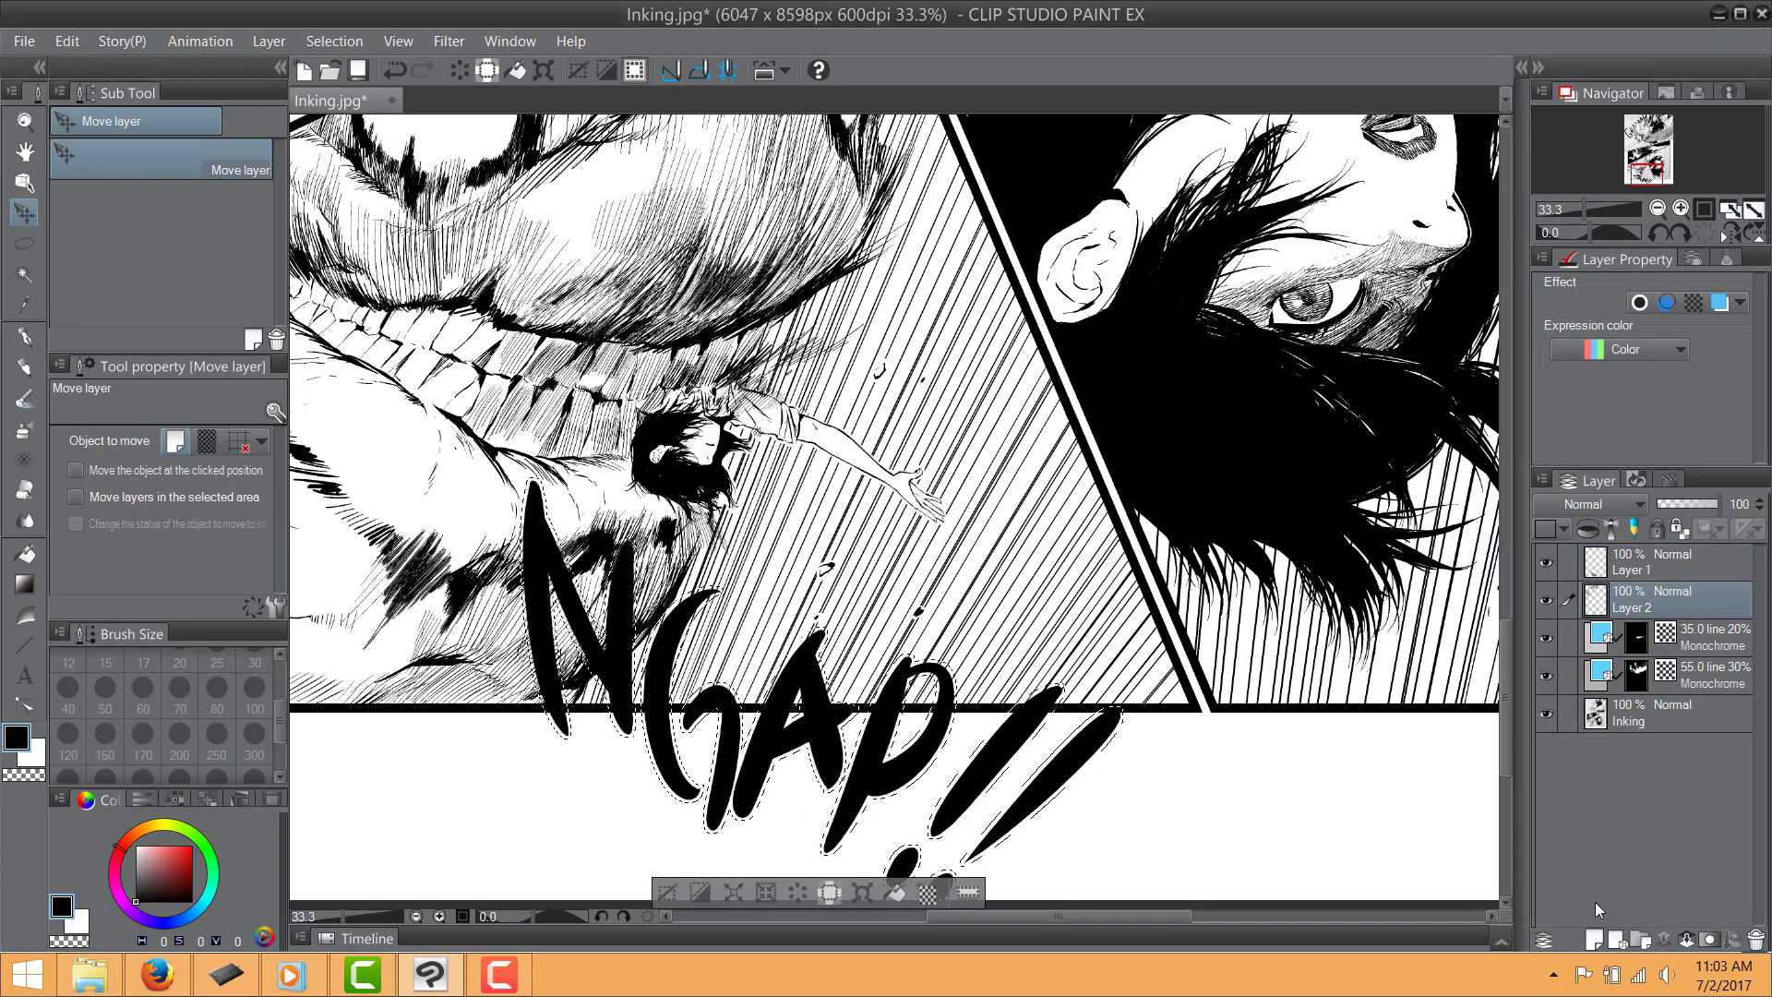
pyautogui.click(1595, 941)
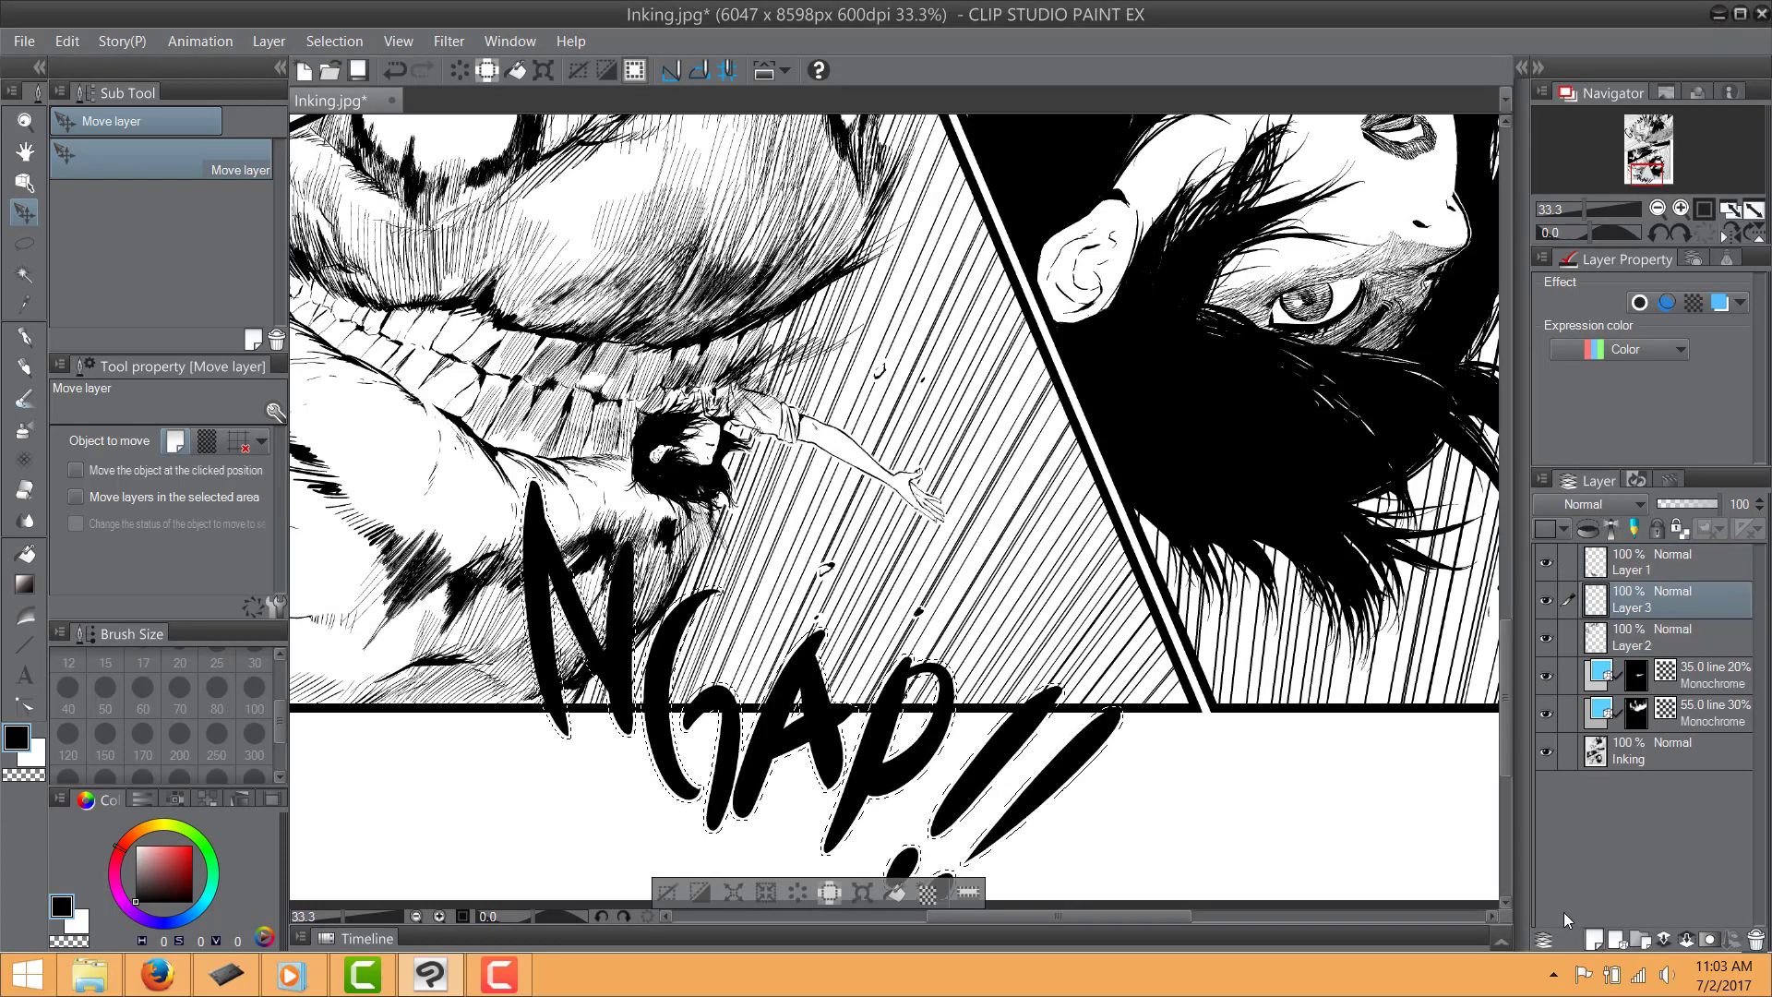
pyautogui.click(26, 554)
pyautogui.press('x')
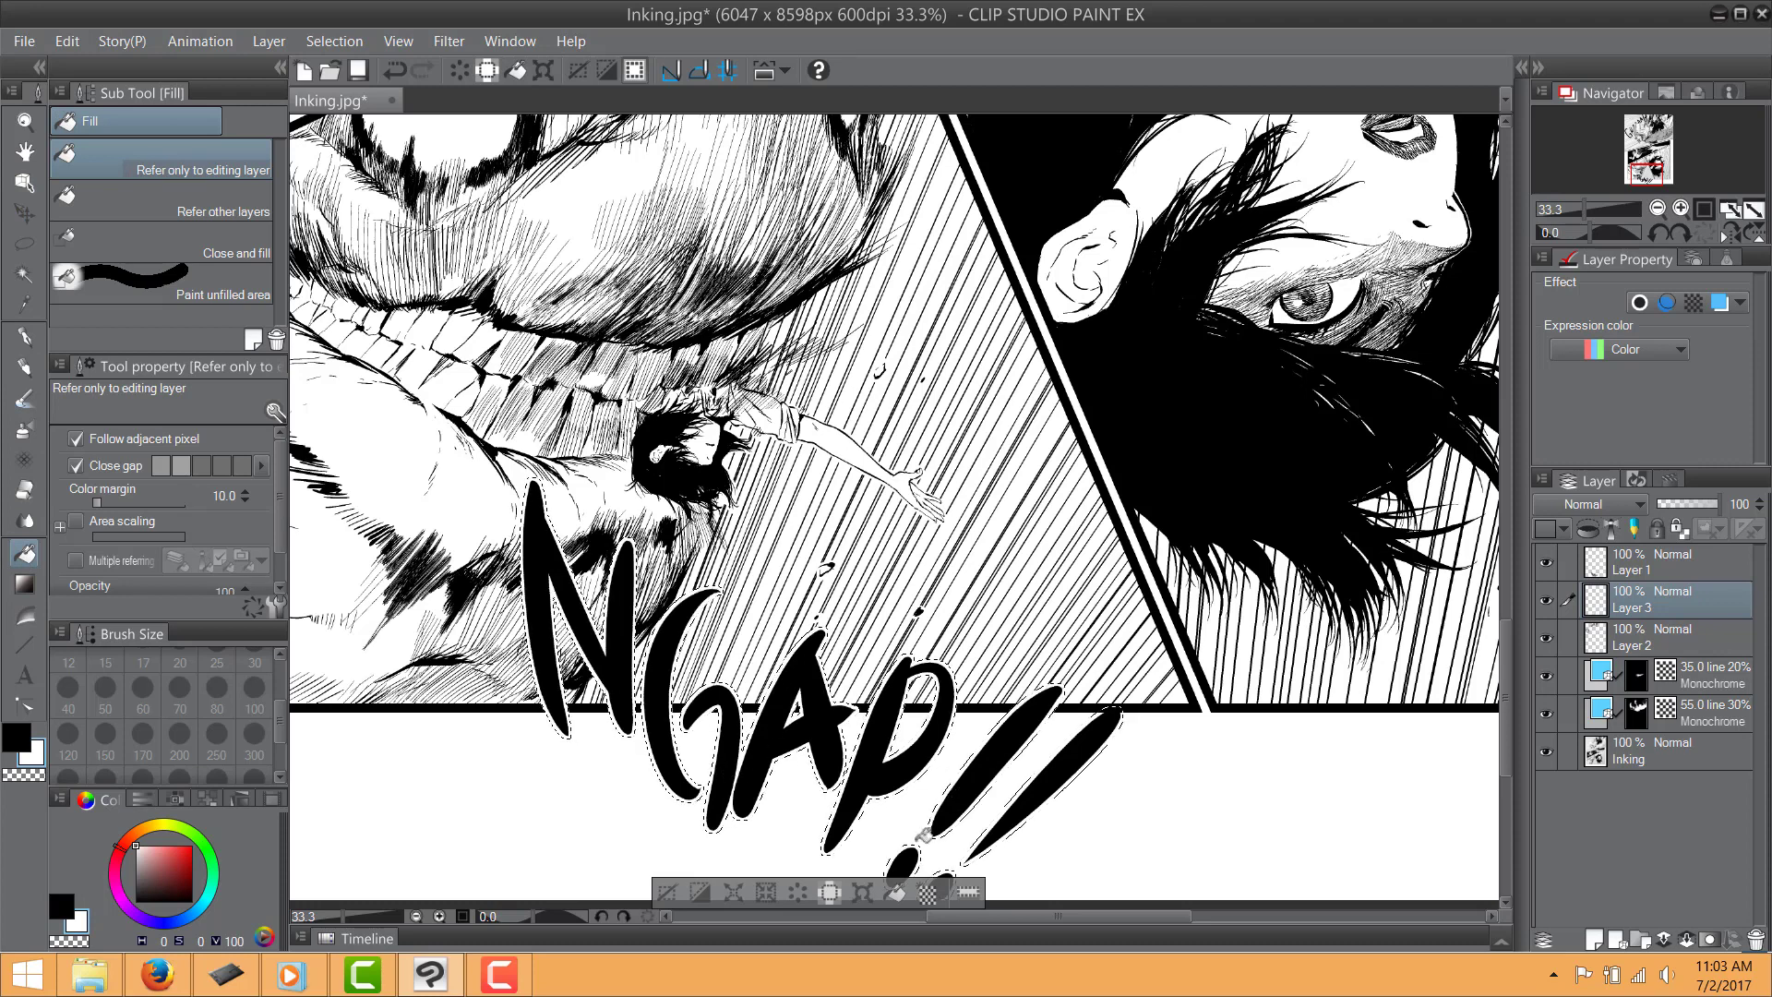
pyautogui.moveTo(980, 775); pyautogui.dragTo(976, 849)
pyautogui.hotkey('ctrl', 'd')
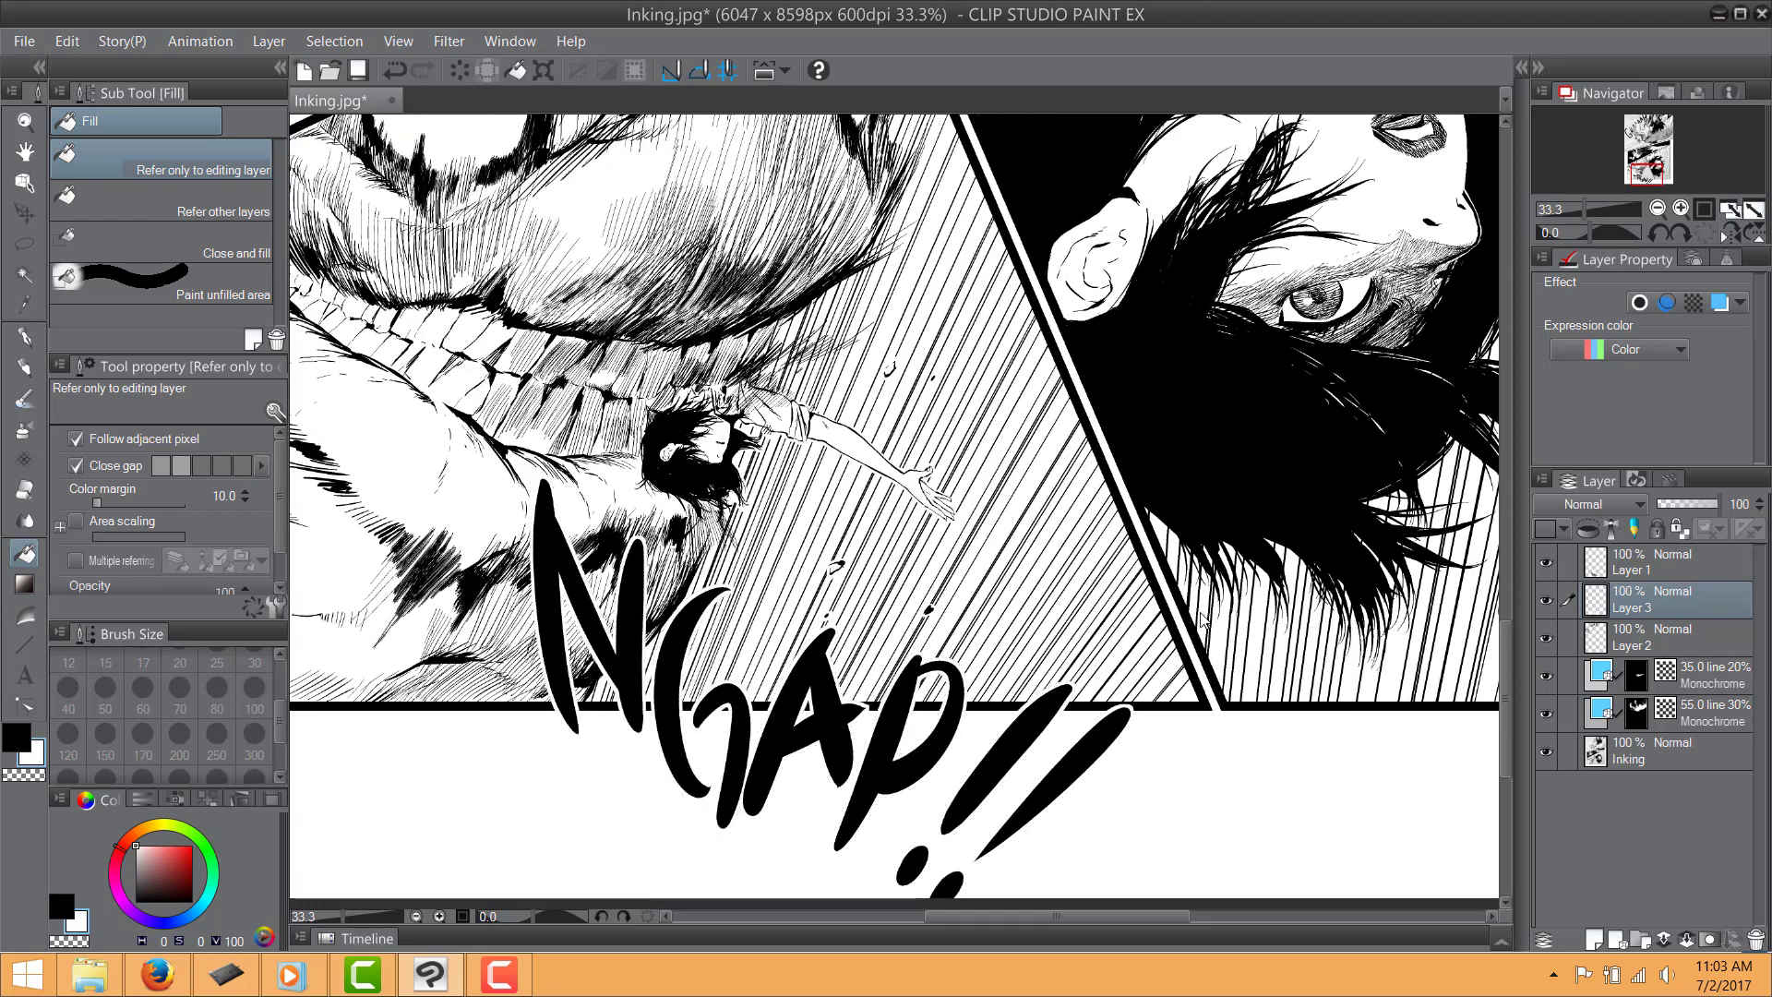
# Reselect the NGAP!! layer and create another selection from its lettering
pyautogui.scroll(-3, 1209, 609)
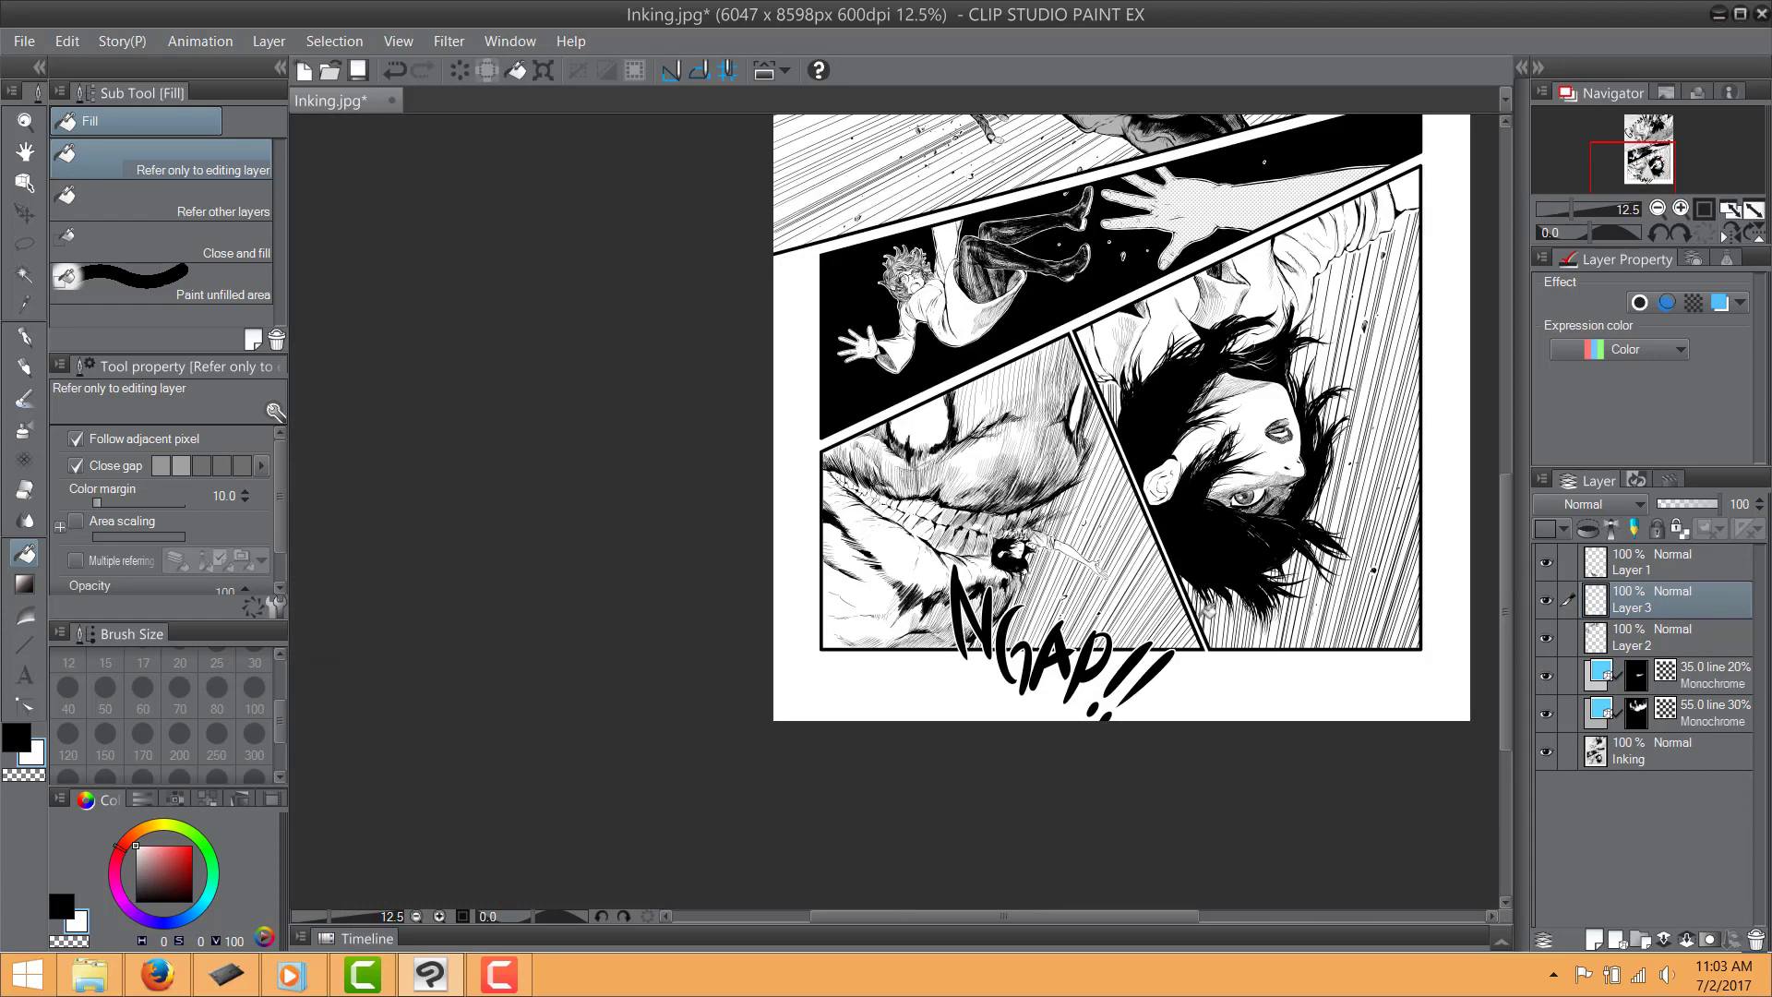
pyautogui.scroll(4, 1207, 609)
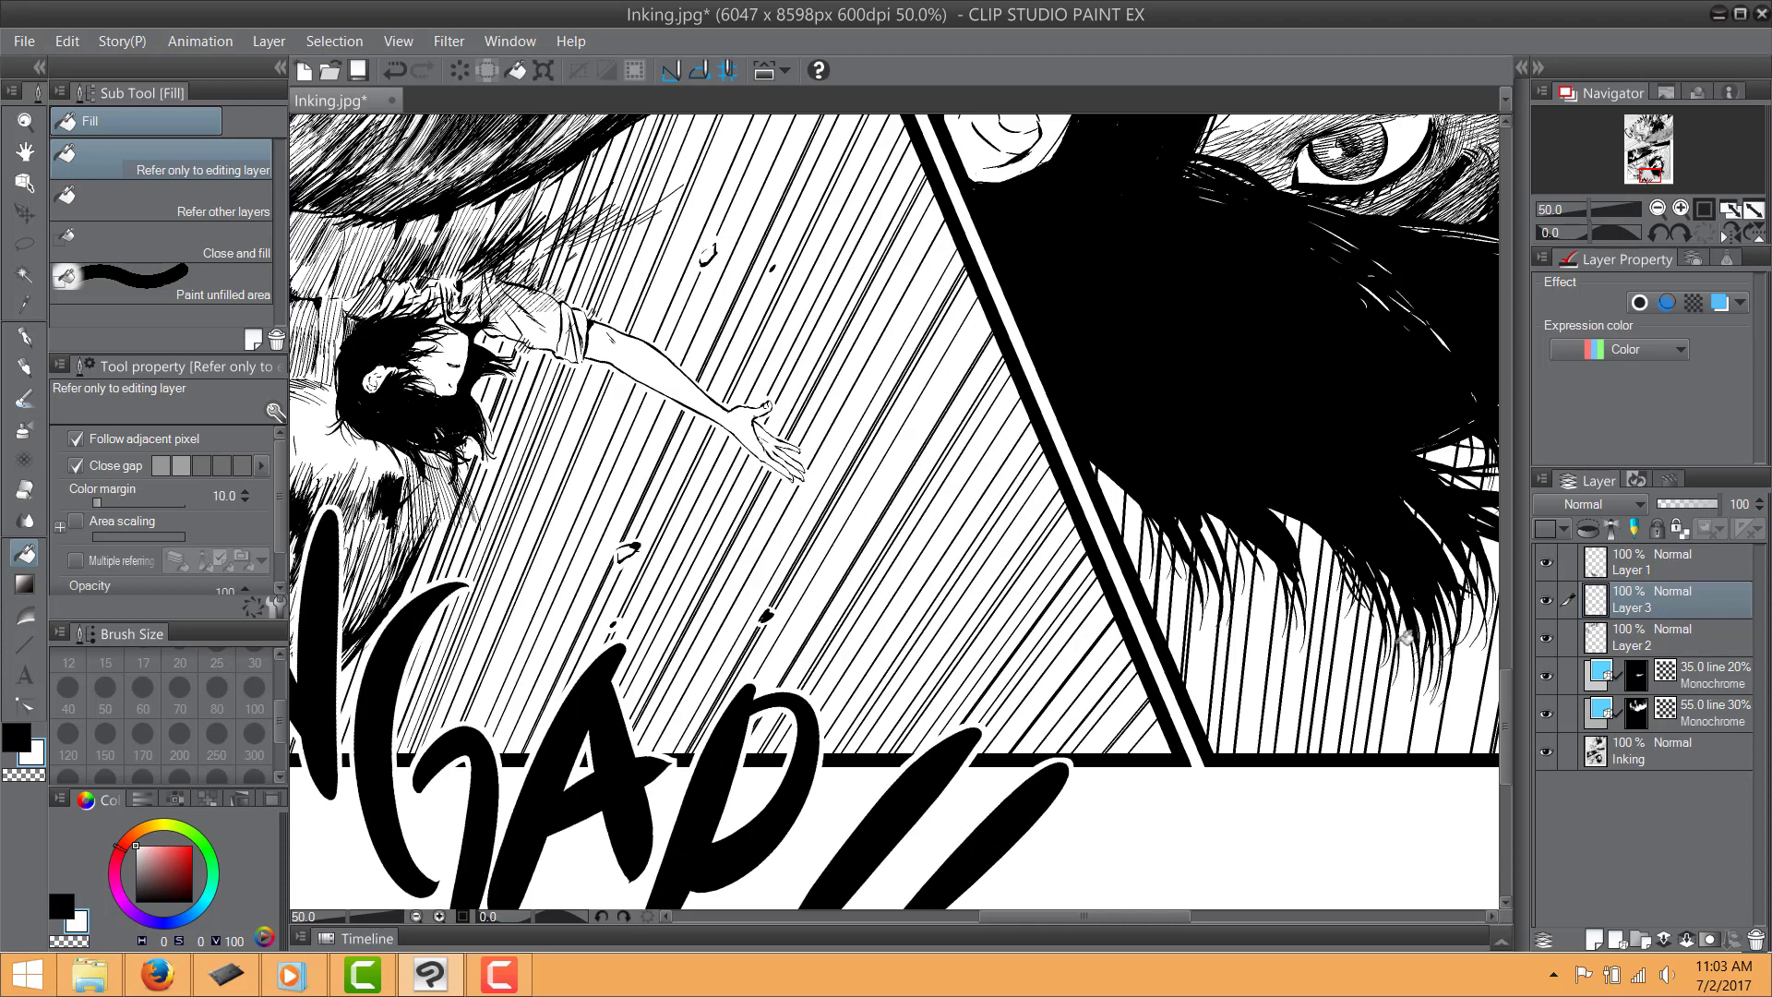
pyautogui.moveTo(1116, 767); pyautogui.dragTo(1290, 635)
pyautogui.scroll(-2, 1290, 635)
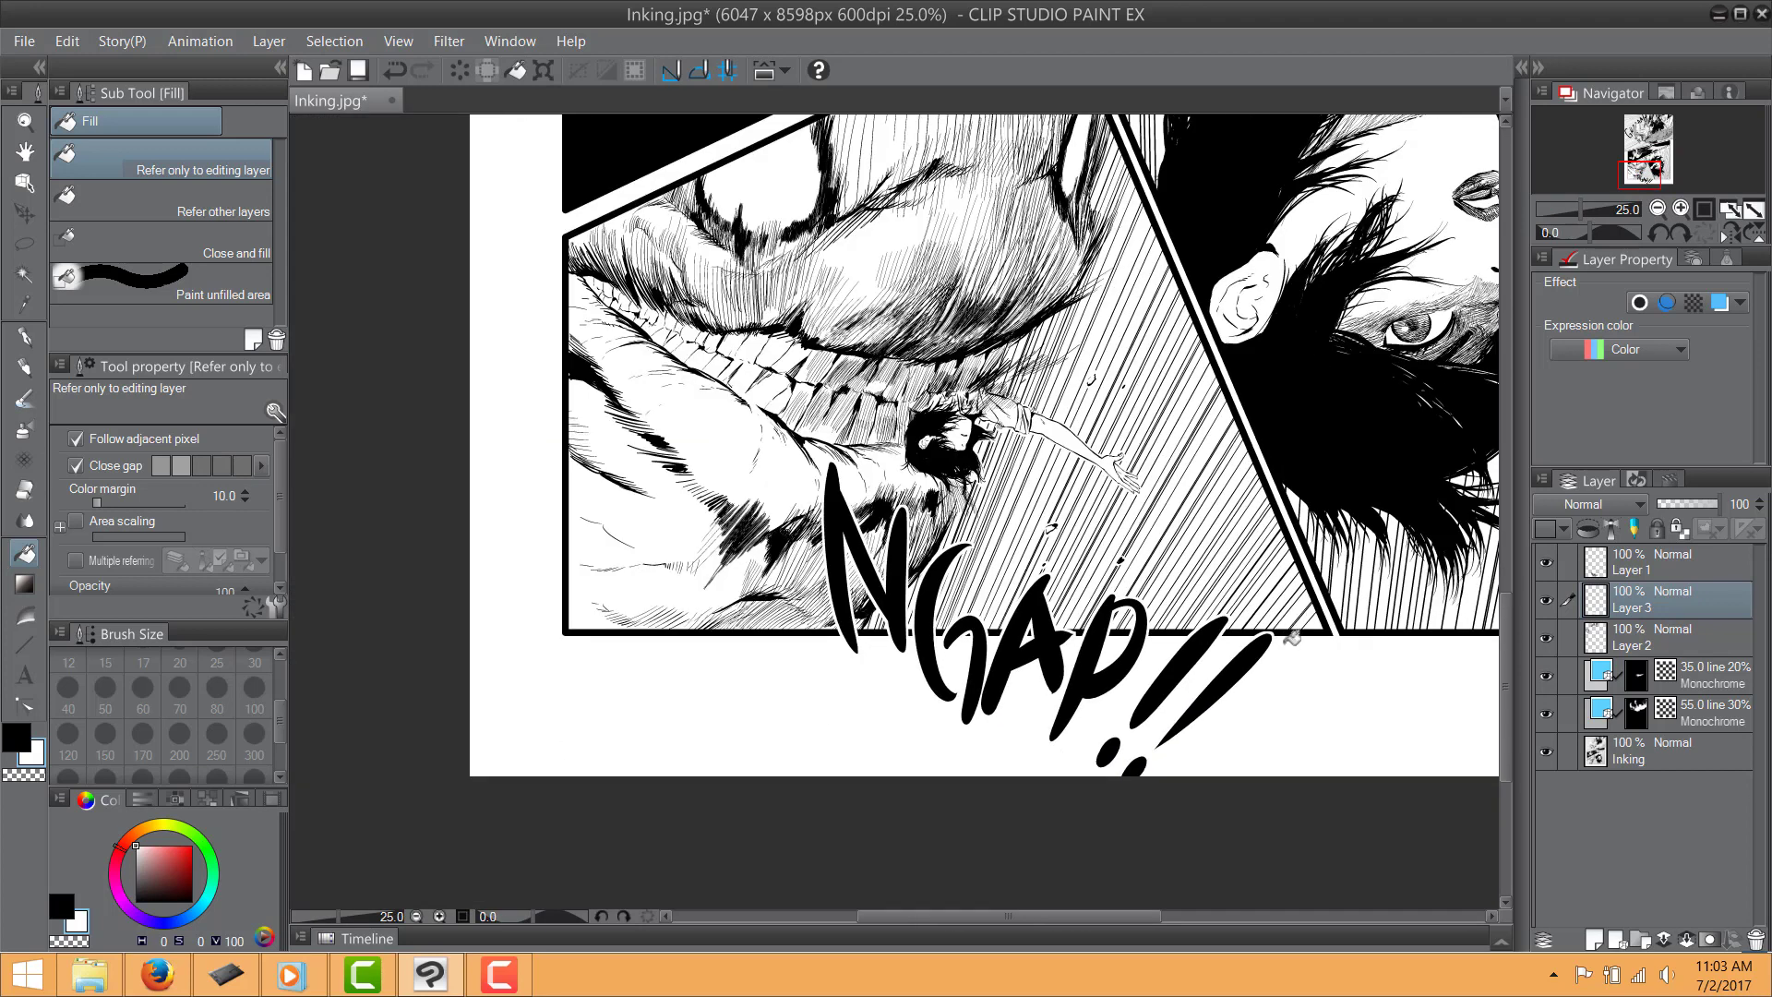
pyautogui.scroll(1, 1429, 663)
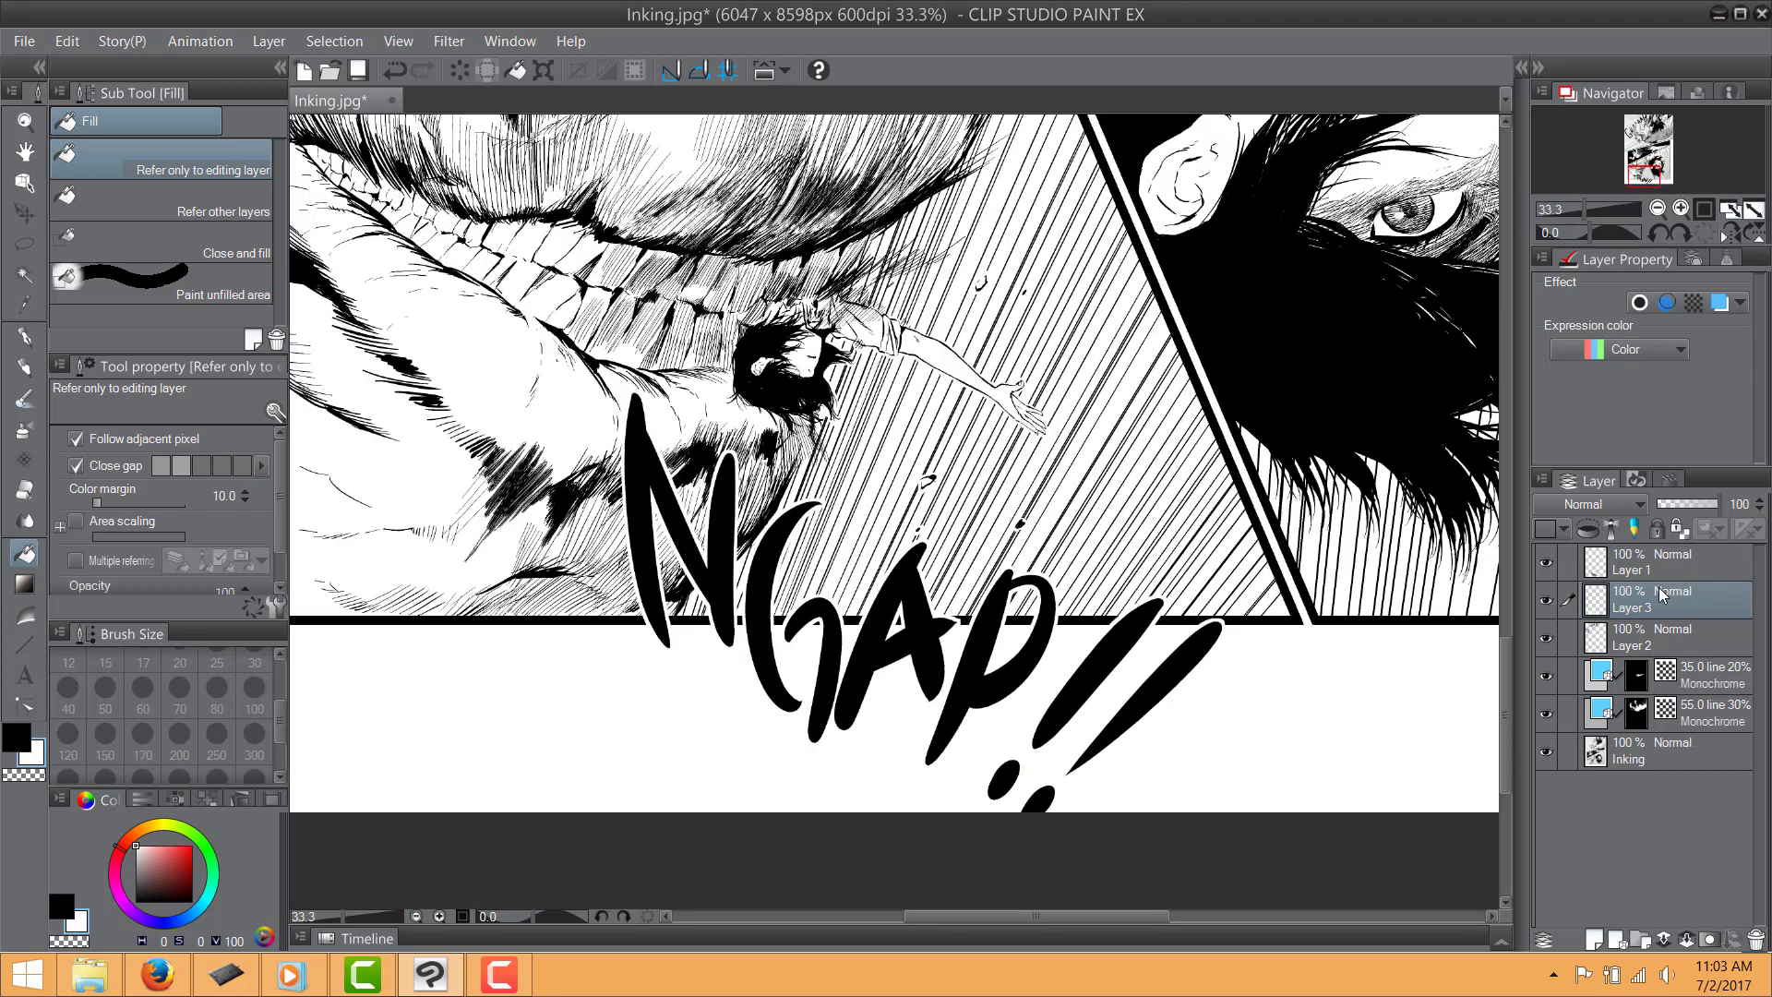
pyautogui.click(1670, 571)
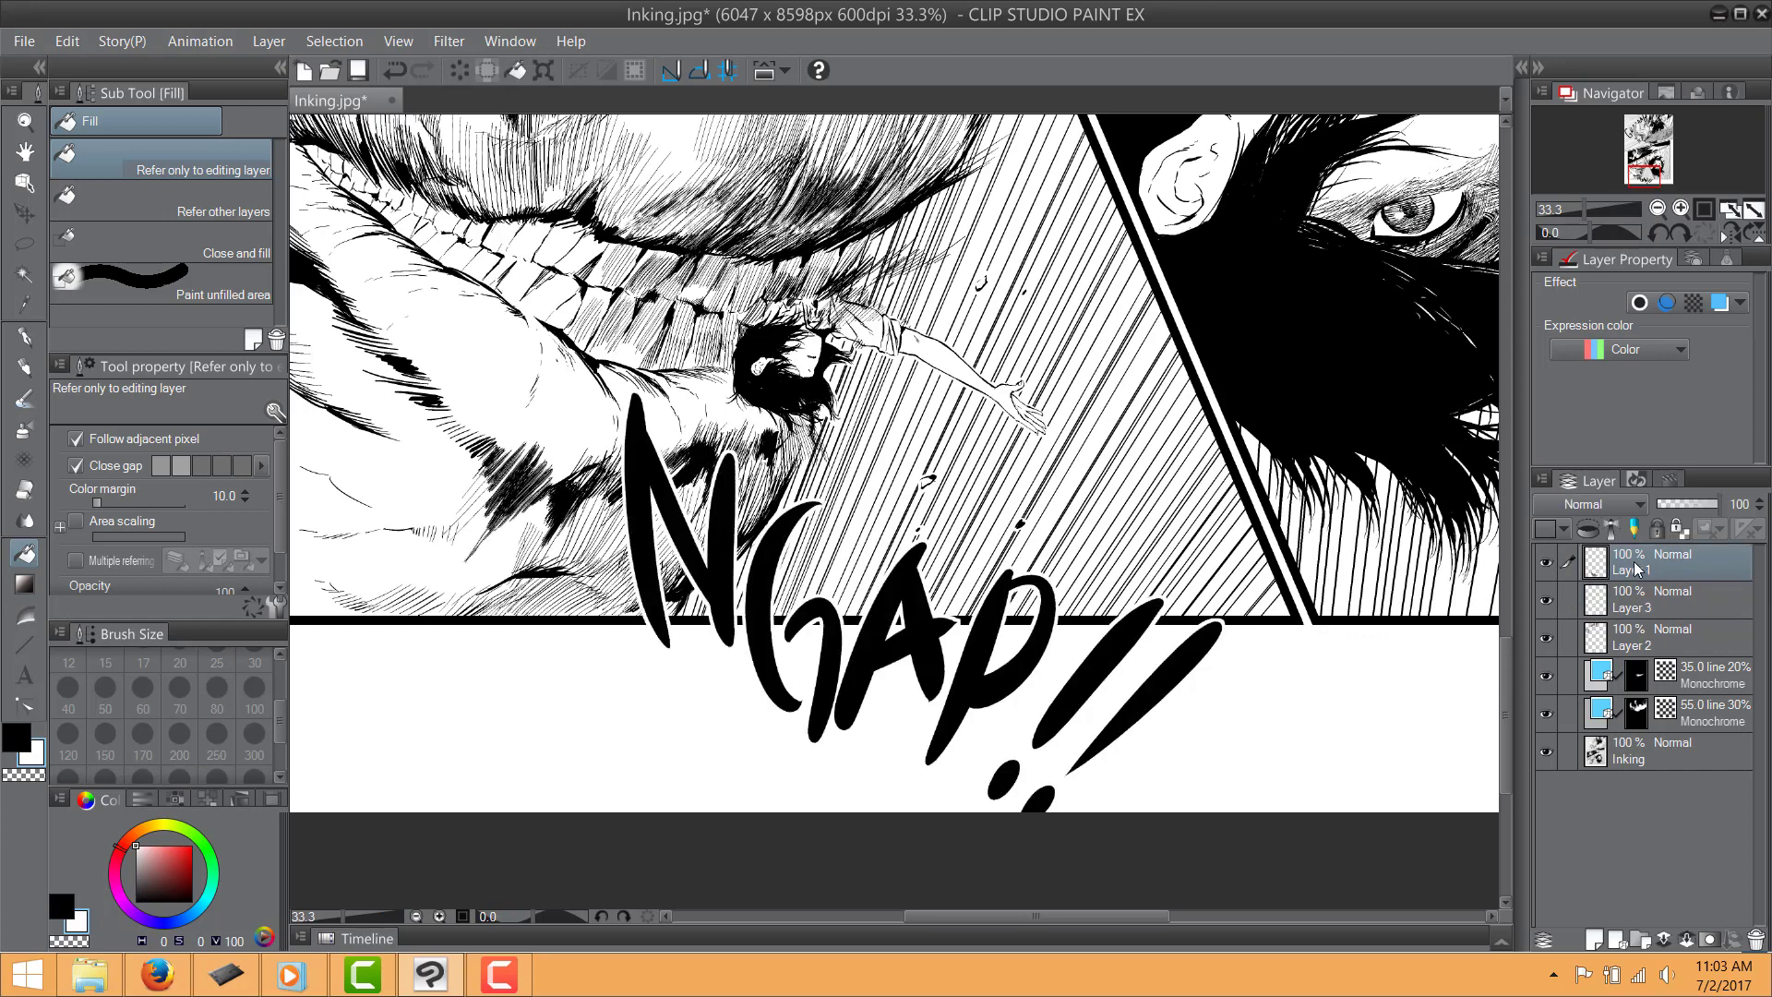
pyautogui.rightClick(1636, 568)
pyautogui.moveTo(1499, 680)
pyautogui.click(1242, 680)
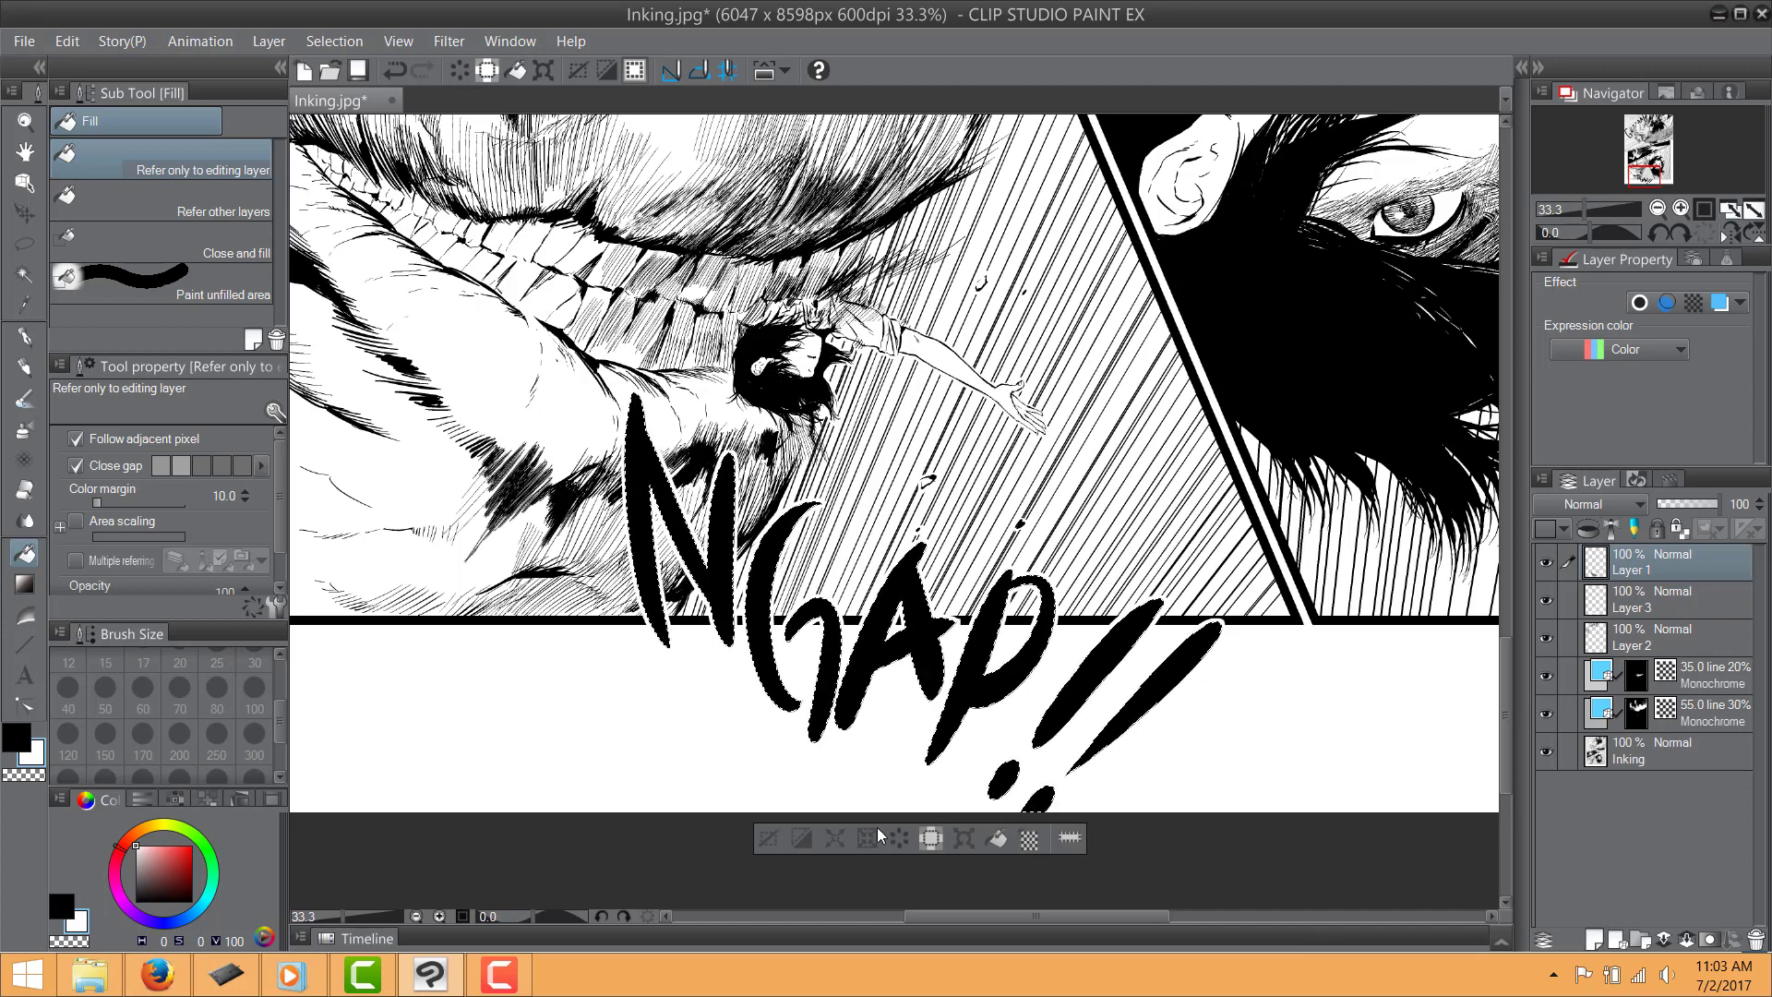
pyautogui.click(834, 838)
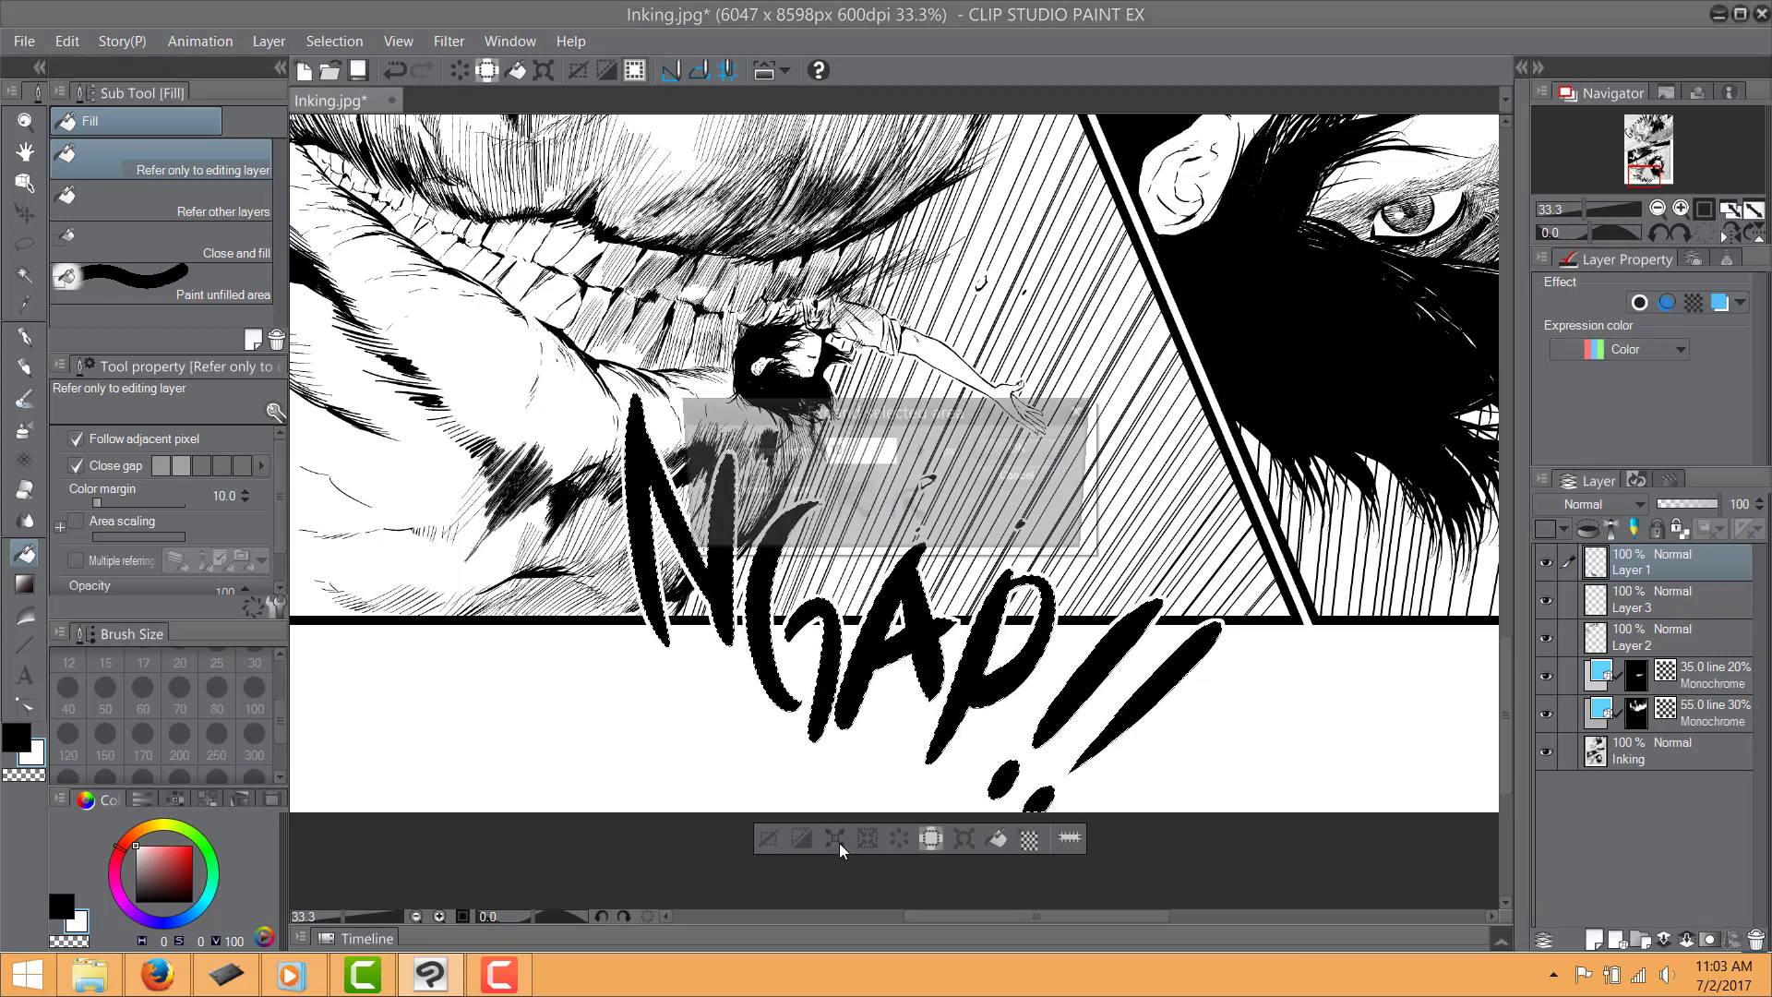
pyautogui.doubleClick(829, 449)
pyautogui.click(829, 449)
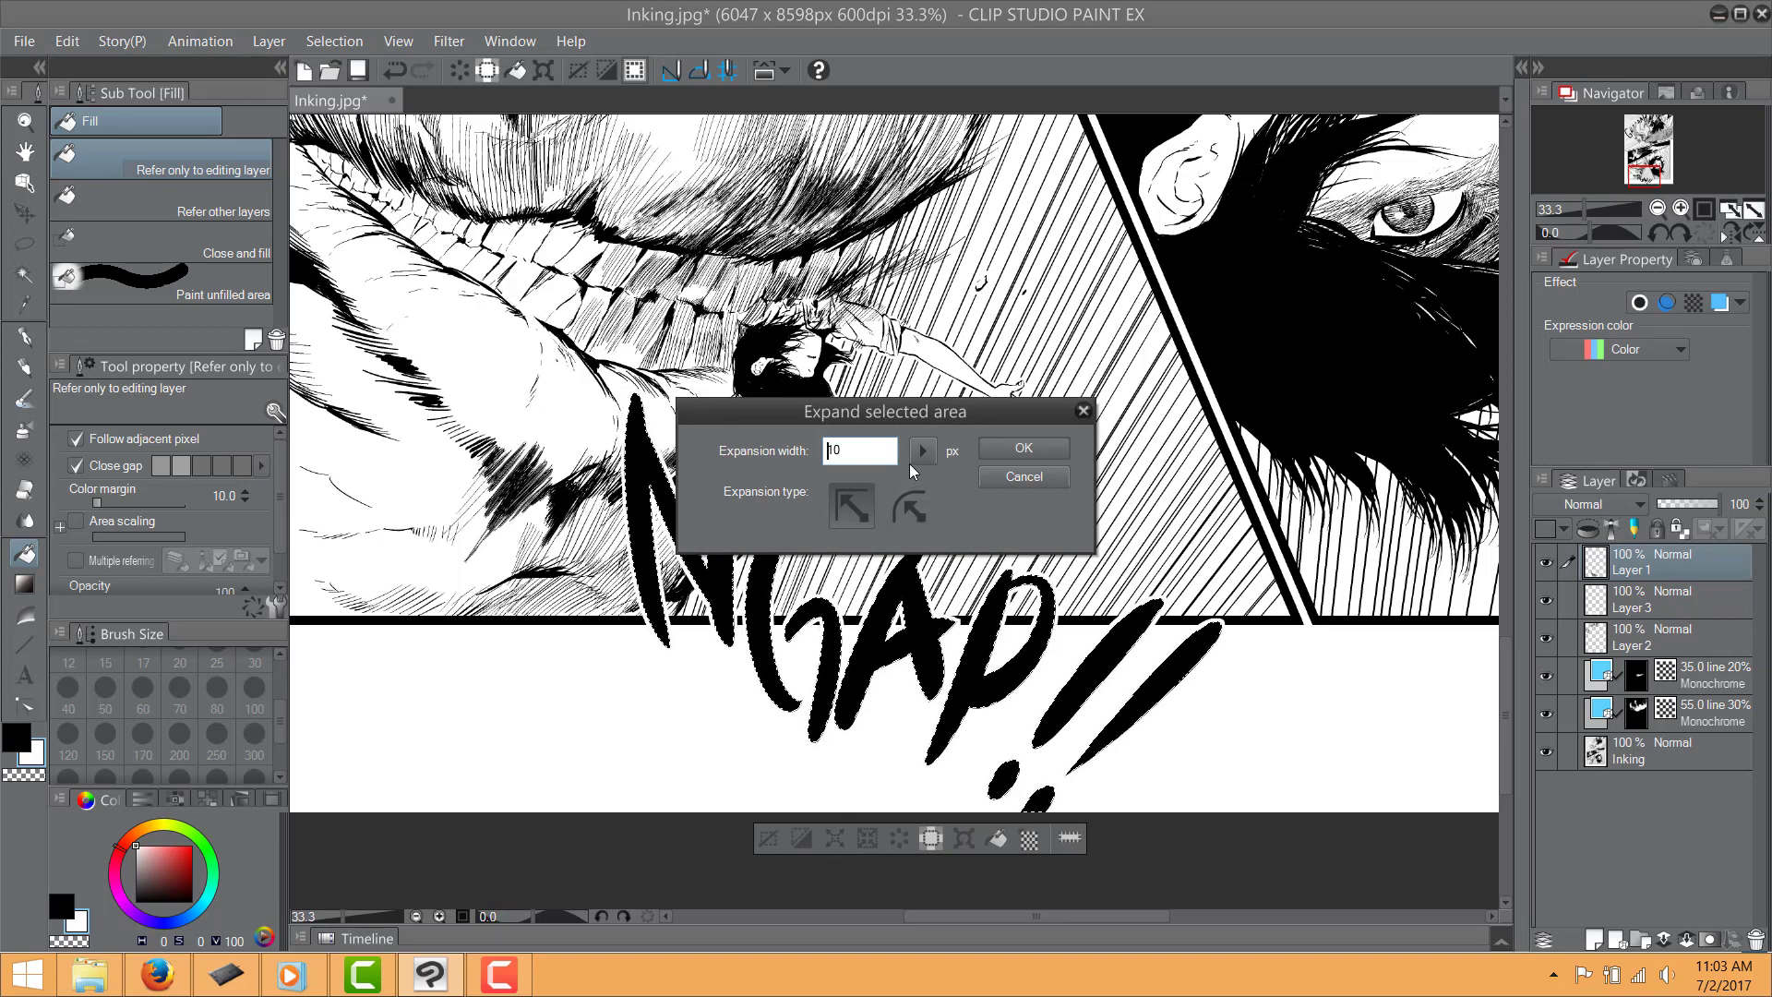
pyautogui.click(922, 454)
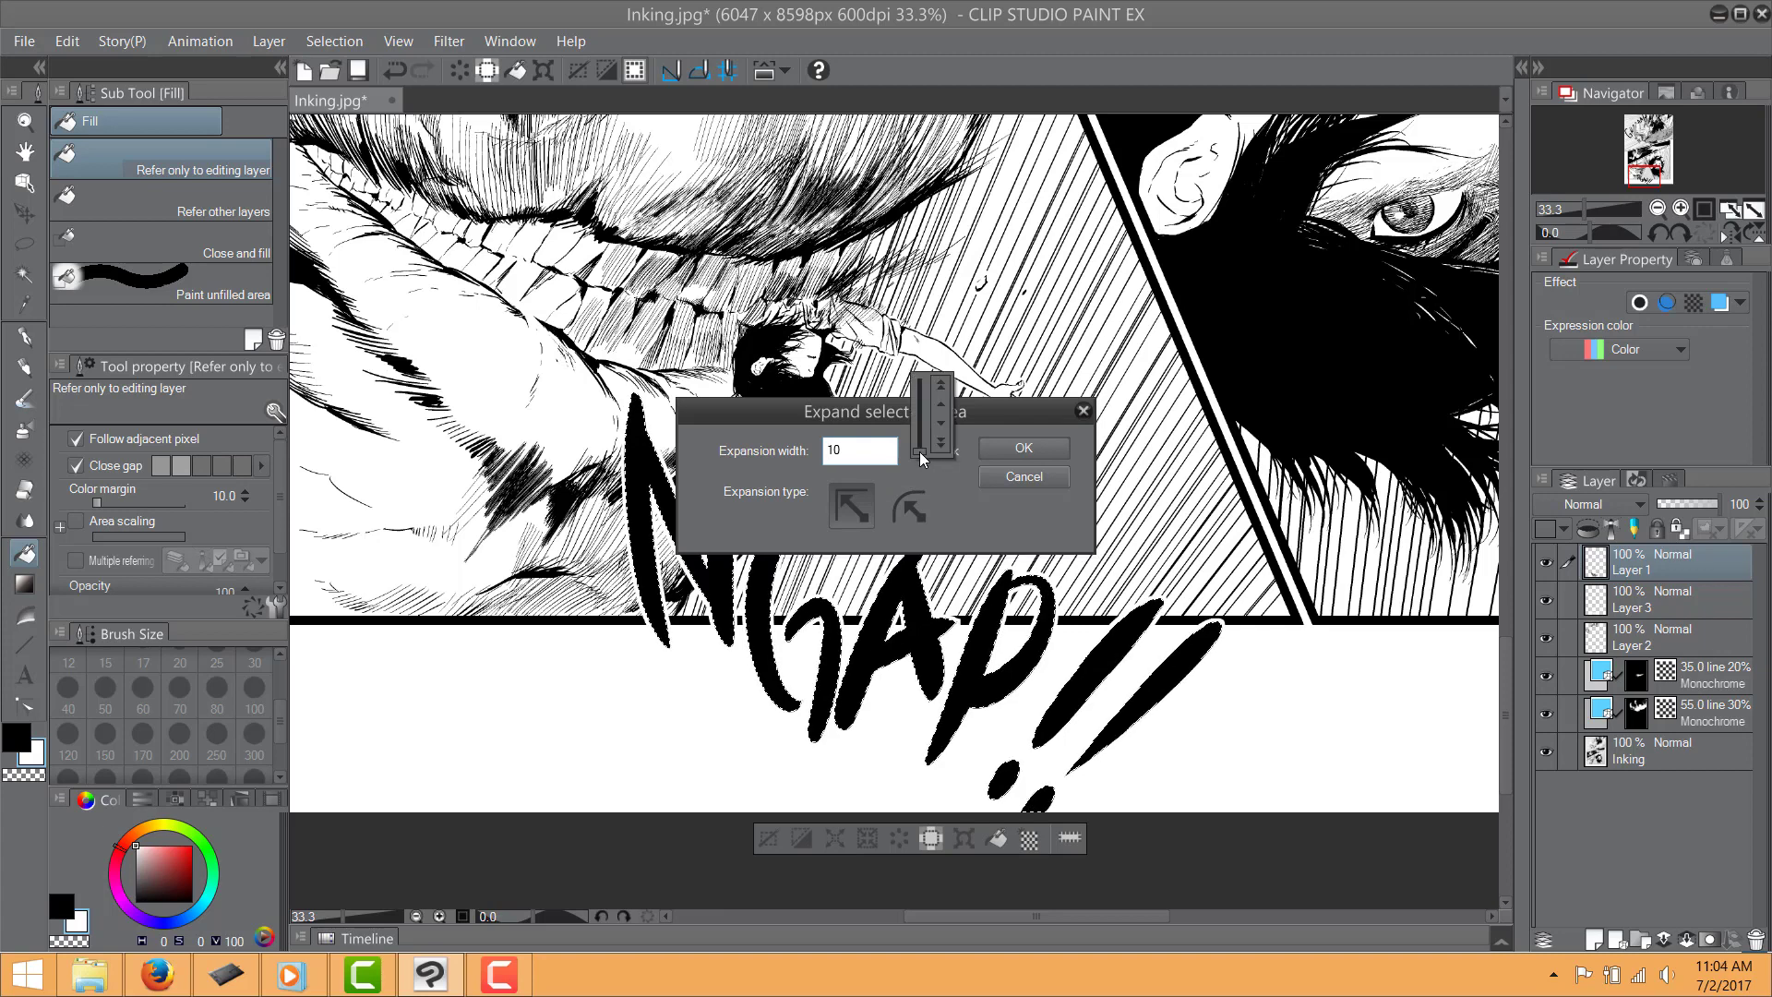
pyautogui.click(977, 523)
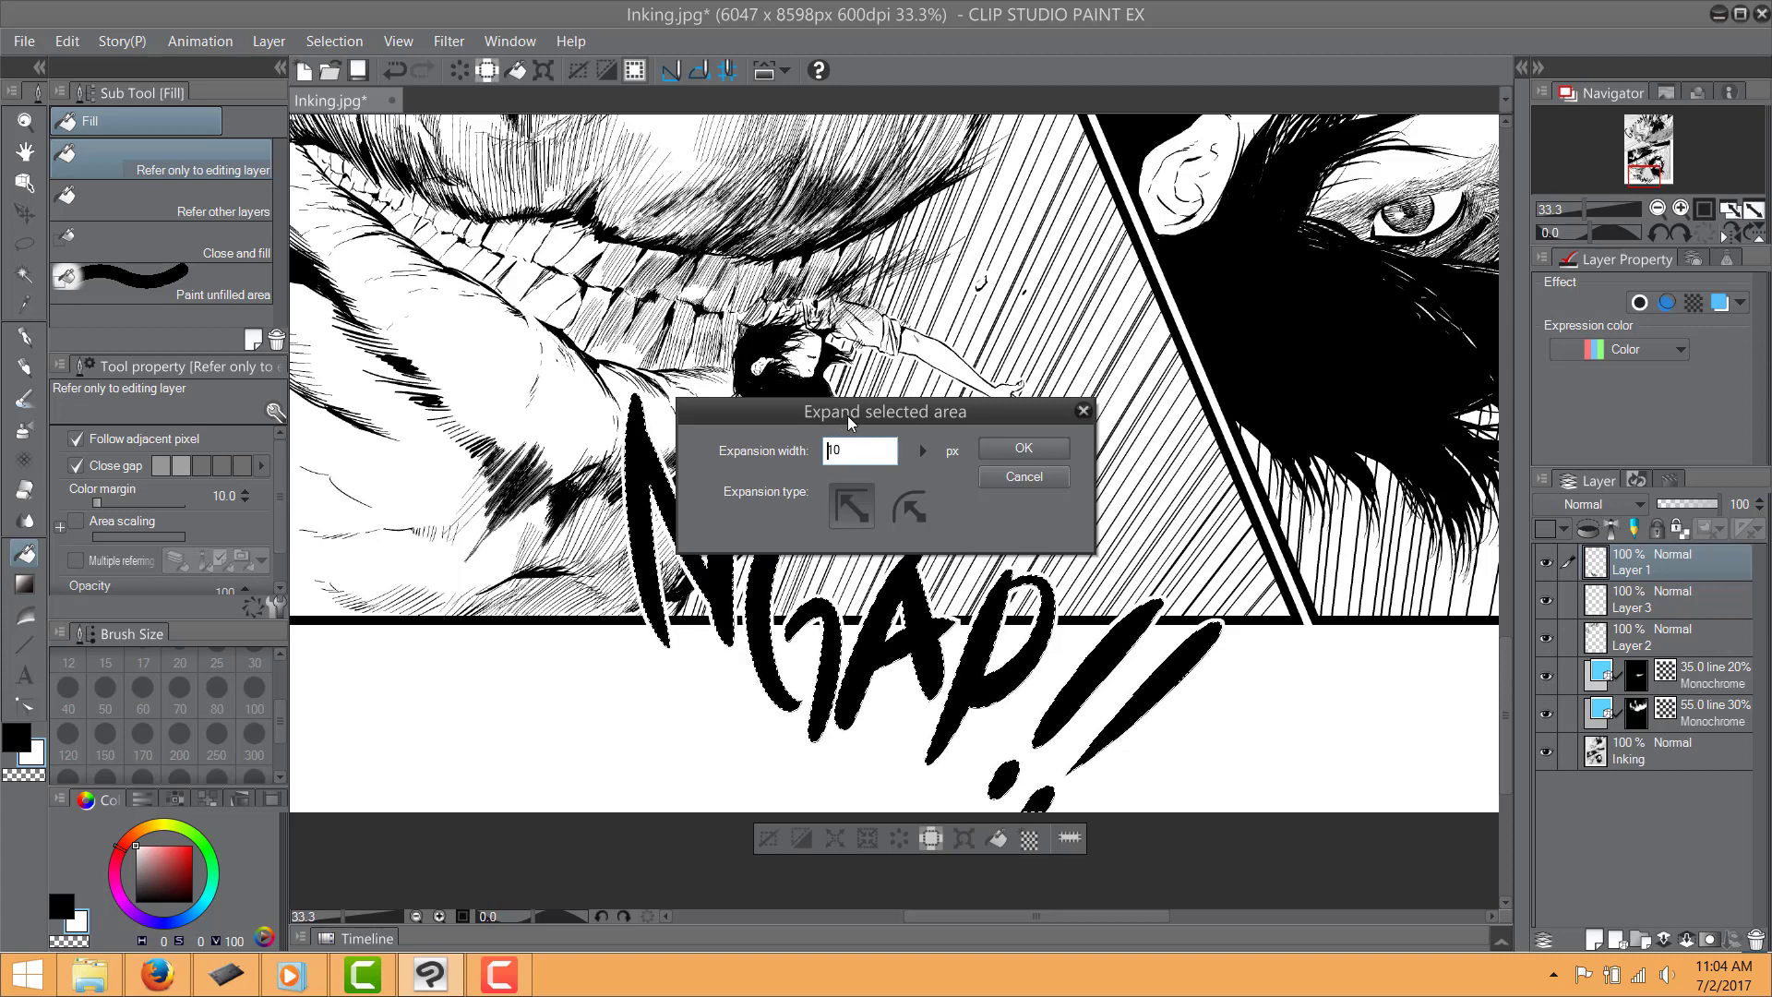
pyautogui.click(1009, 478)
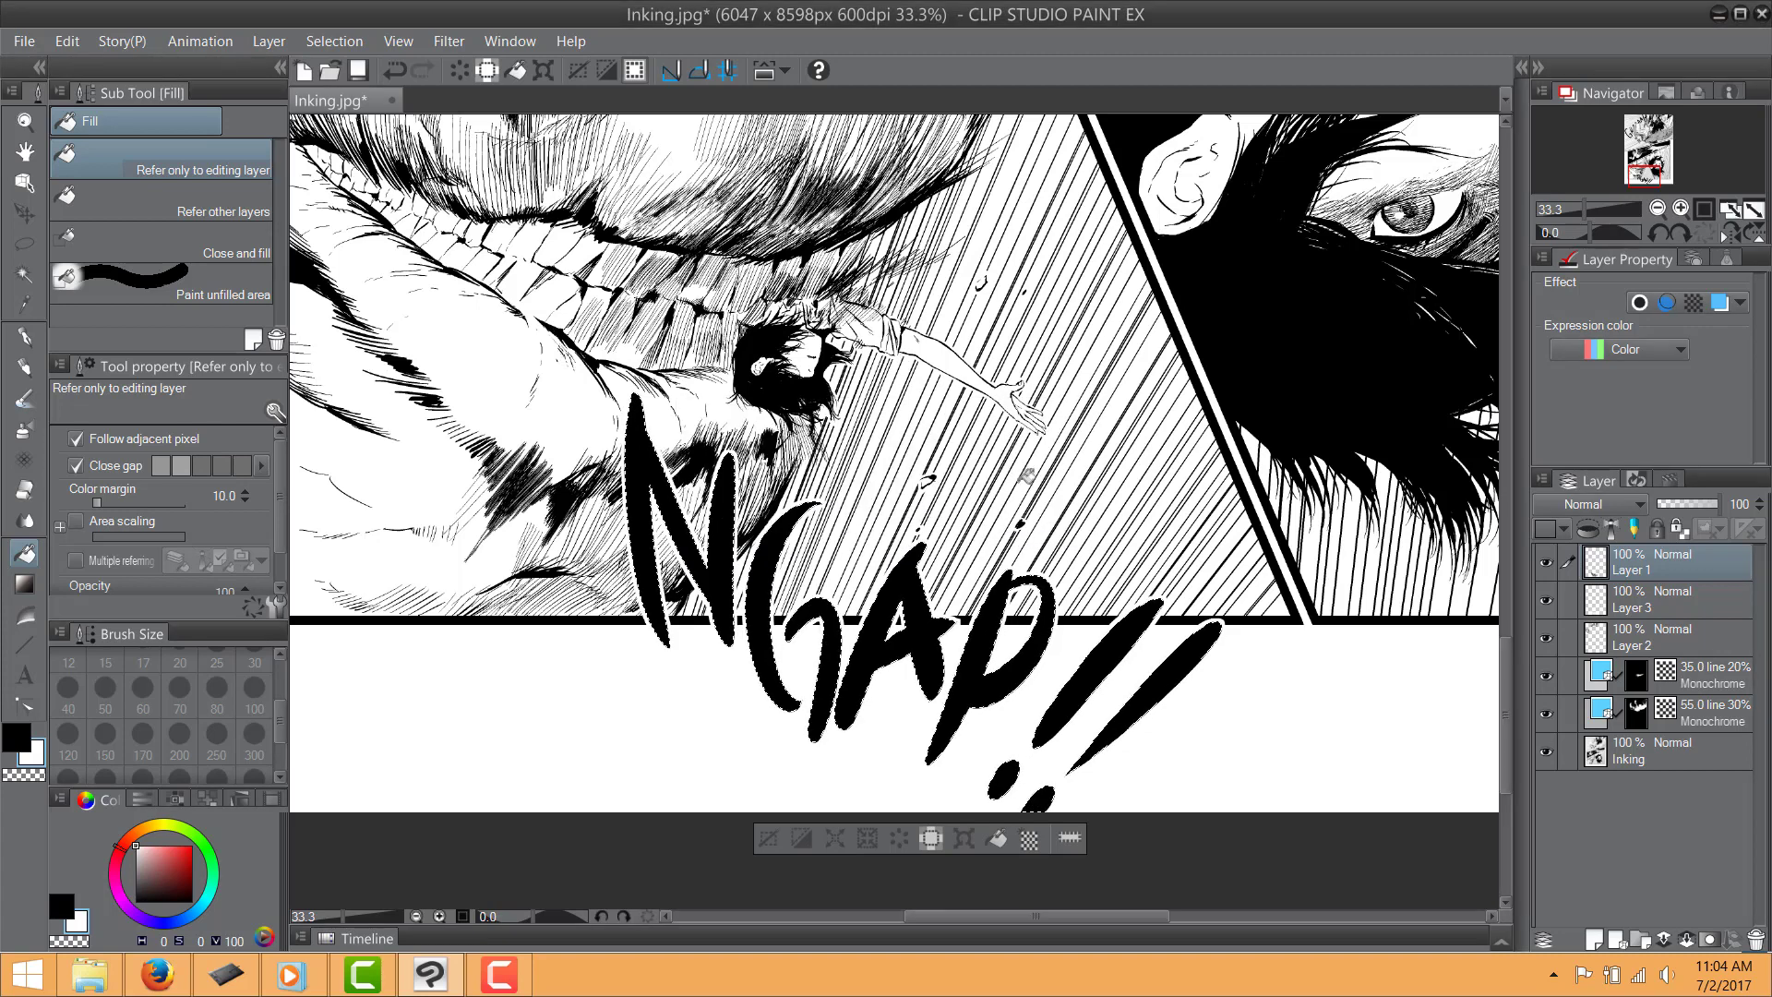
# Deselect and merge the NGAP!! lettering layer with its white outline layer
pyautogui.click(769, 840)
pyautogui.scroll(-3, 797, 808)
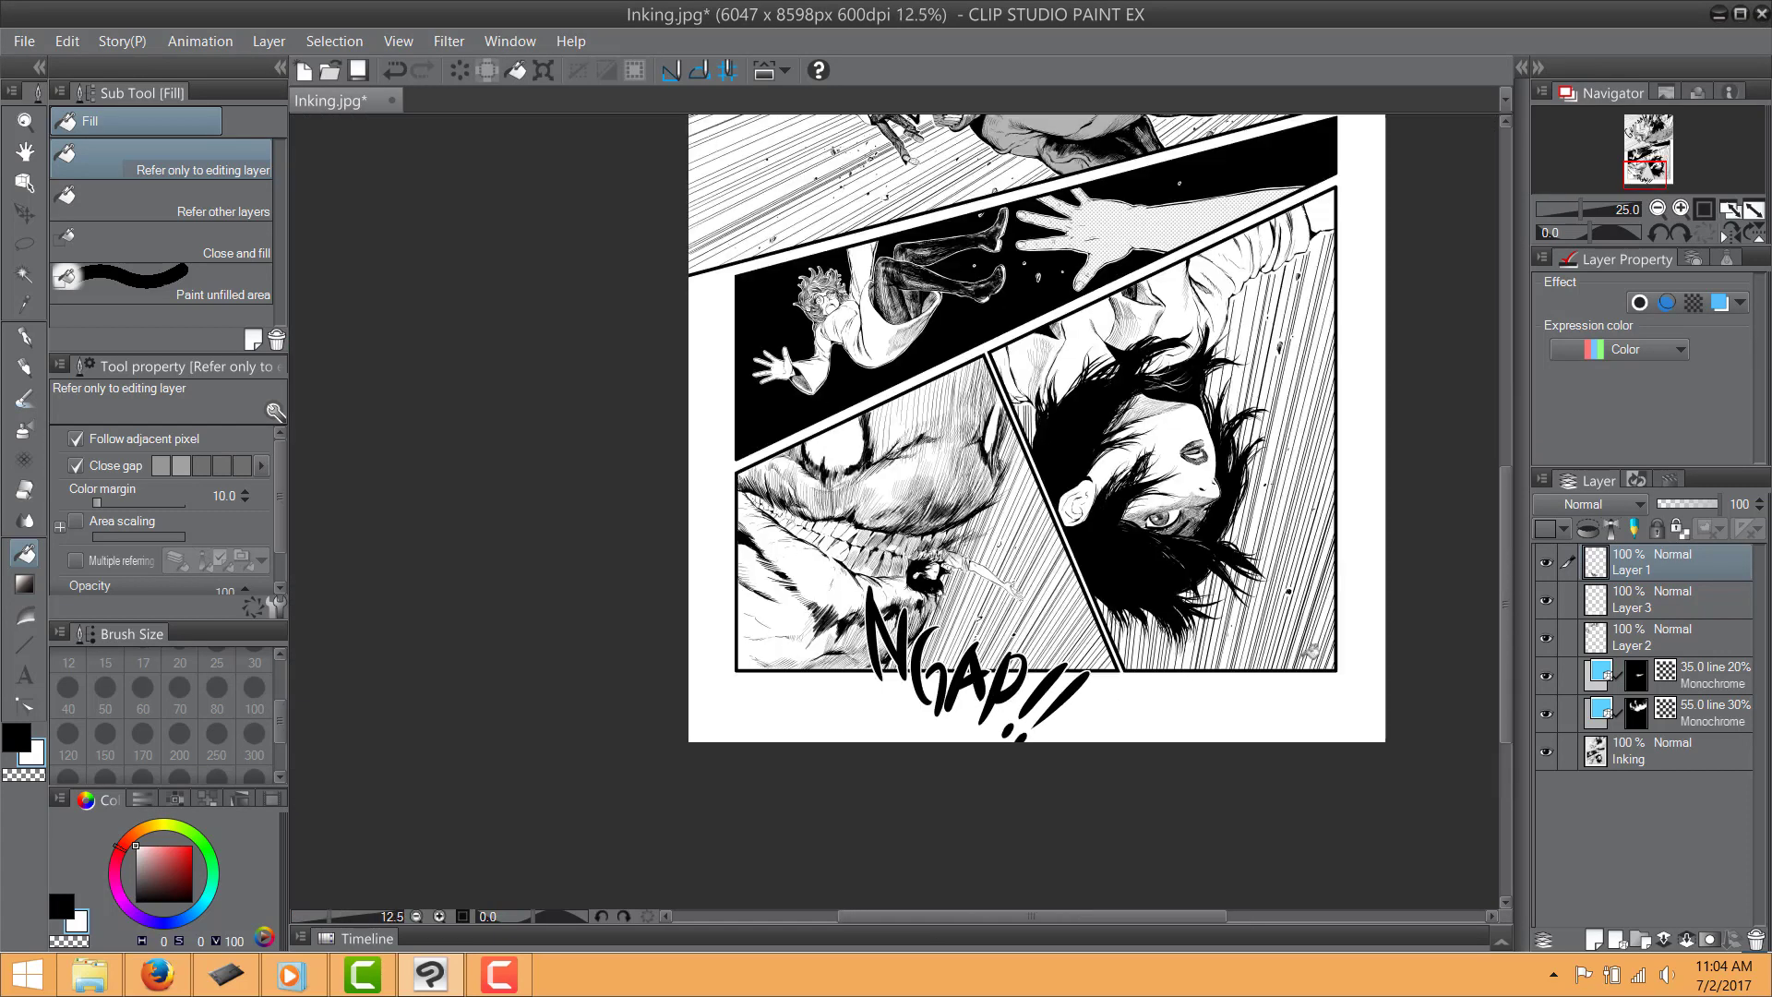
pyautogui.moveTo(1177, 683); pyautogui.dragTo(1120, 690)
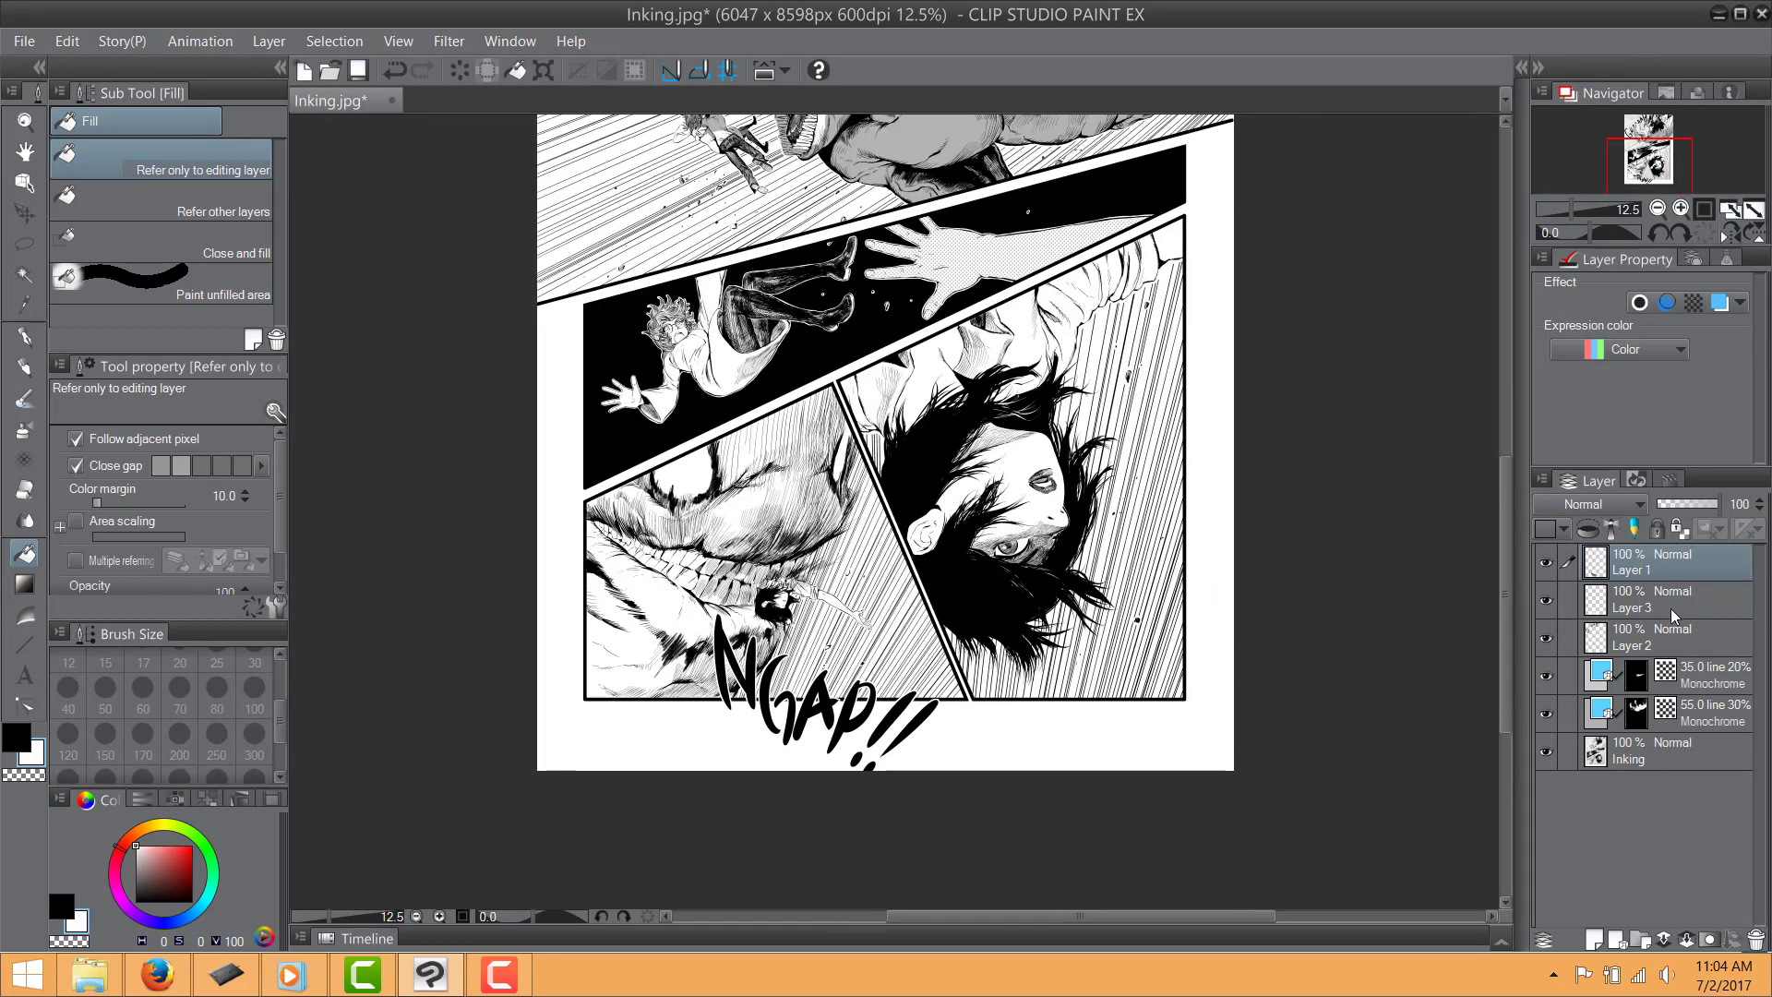
pyautogui.keyDown('shift'); pyautogui.click(1650, 603); pyautogui.keyUp('shift')
pyautogui.rightClick(1643, 602)
pyautogui.click(1574, 506)
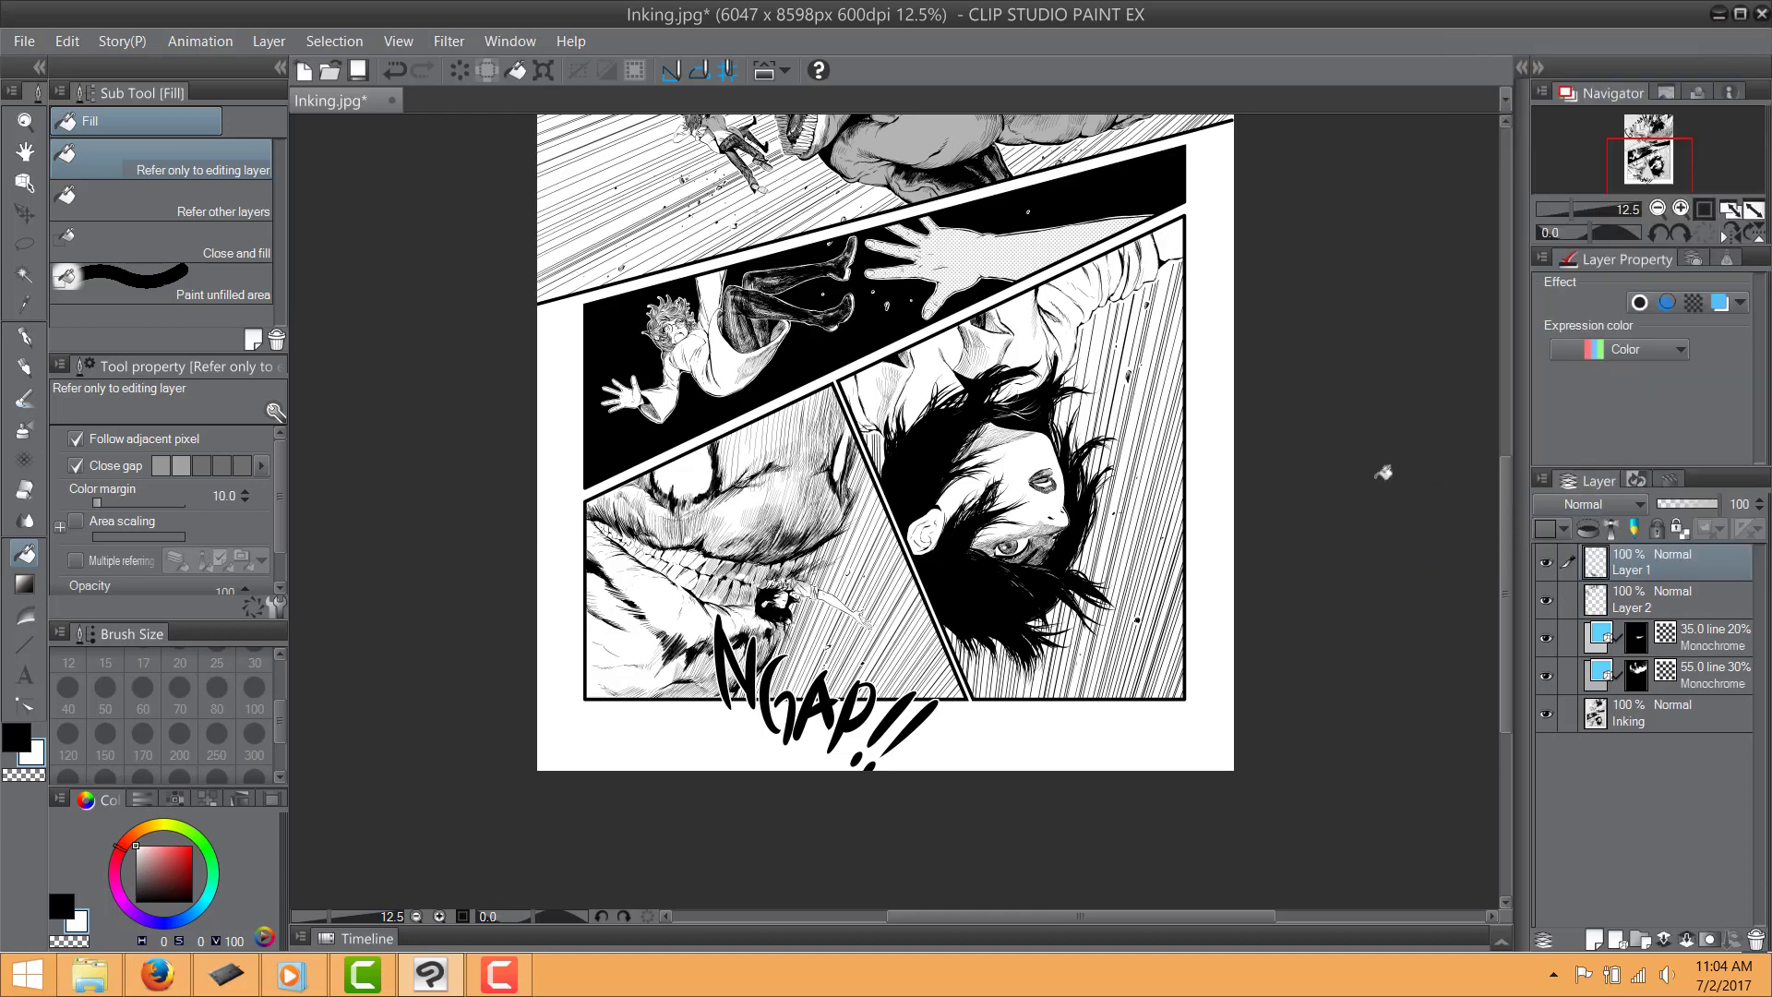
# Move the merged NGAP!! lettering slightly to the left along the lower border of the biting panel
pyautogui.hotkey('ctrl', 't')
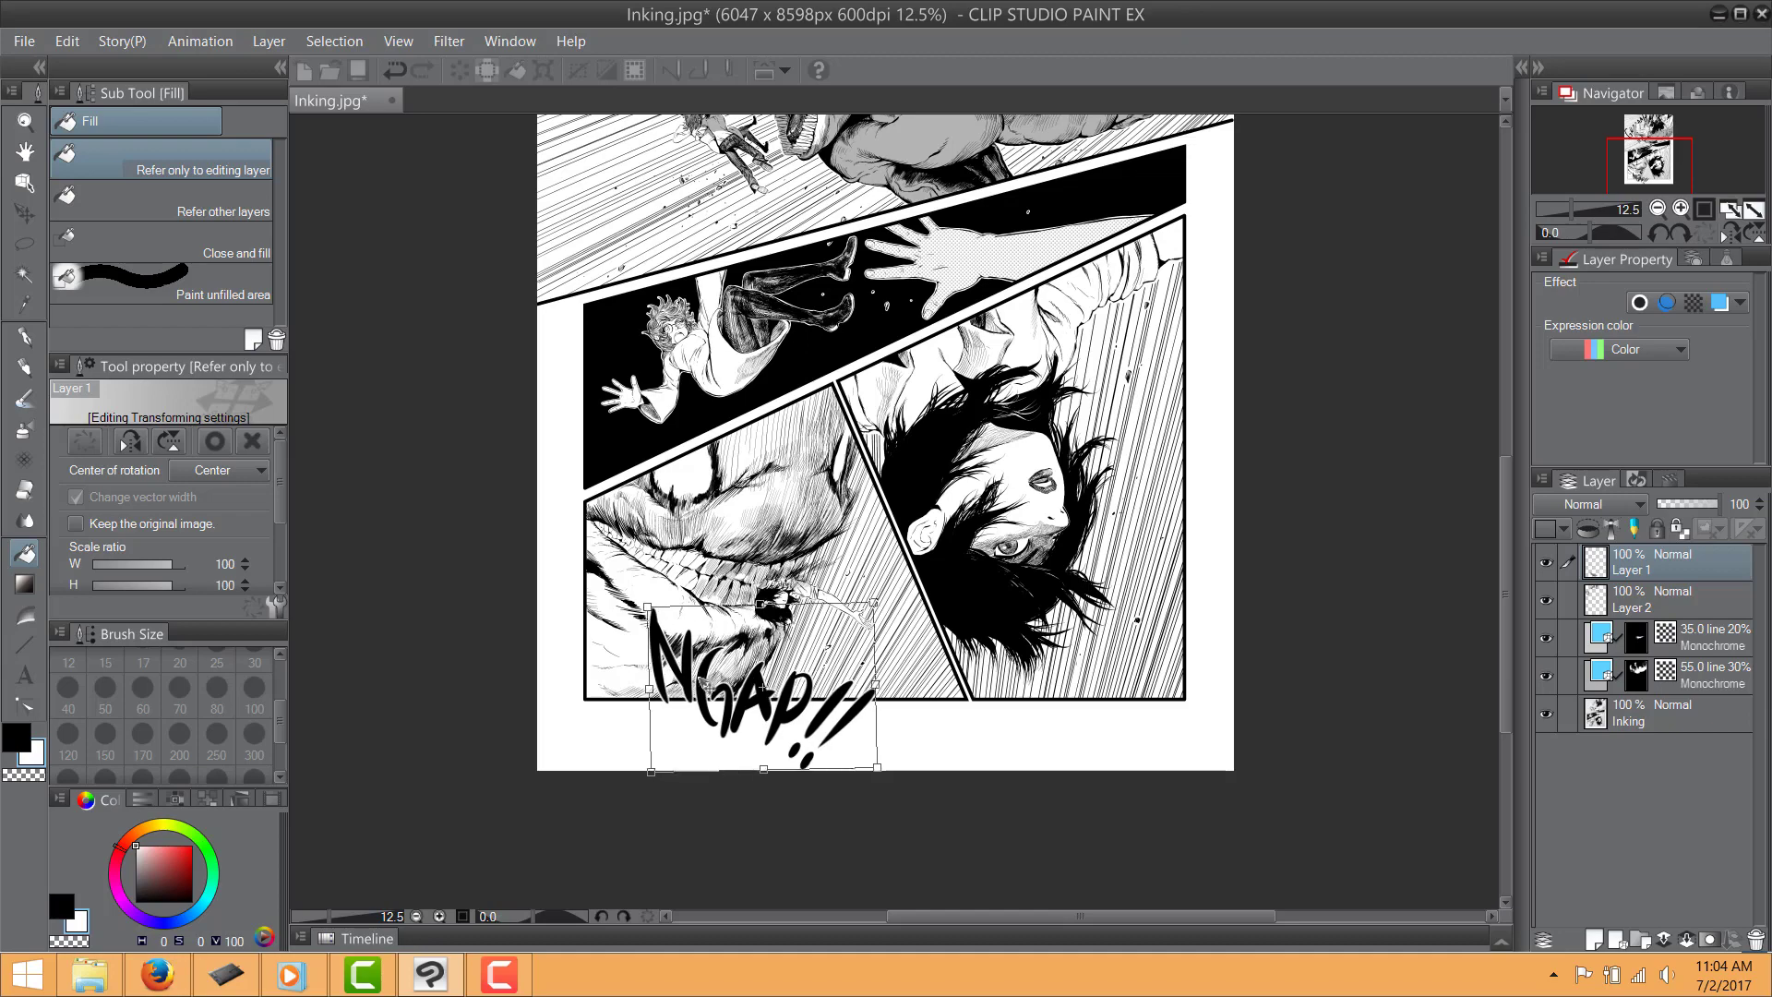
pyautogui.press('Return')
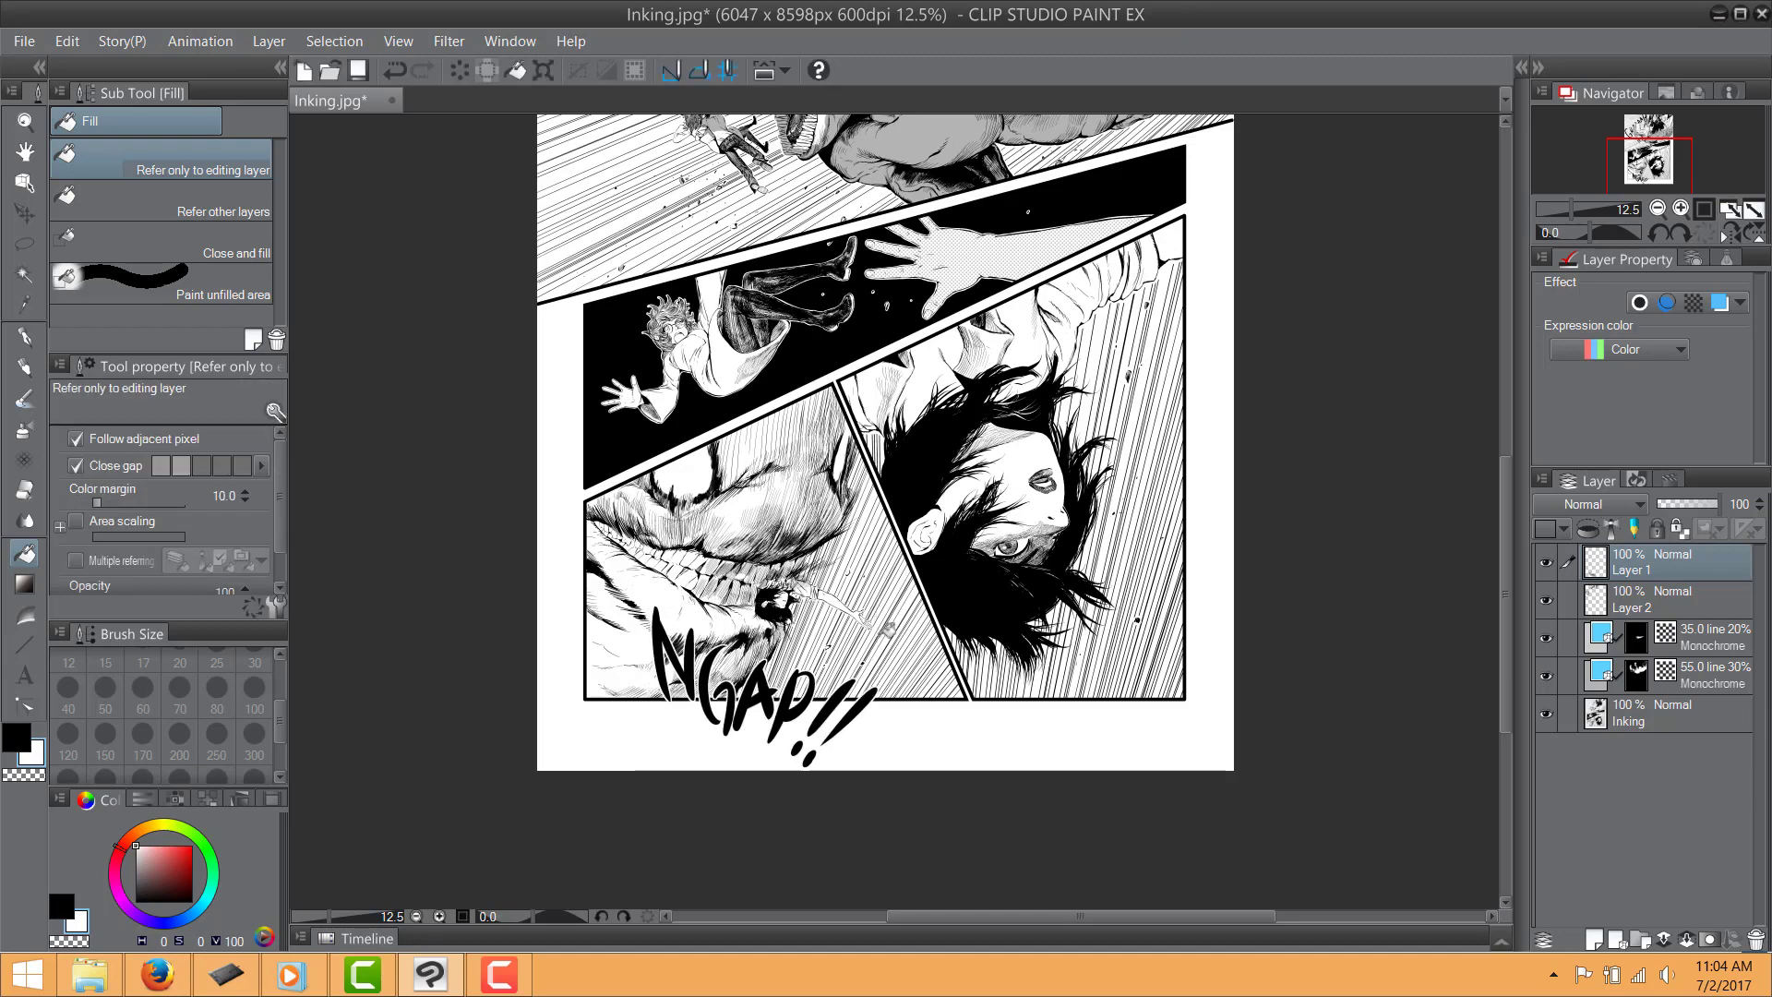
# Examine the page's panels, dot tones and sound effects from the GRAAAAH!! lettering down to NGAP!!
pyautogui.moveTo(888, 629); pyautogui.dragTo(756, 799)
pyautogui.moveTo(697, 498); pyautogui.dragTo(743, 674)
pyautogui.scroll(2, 747, 669)
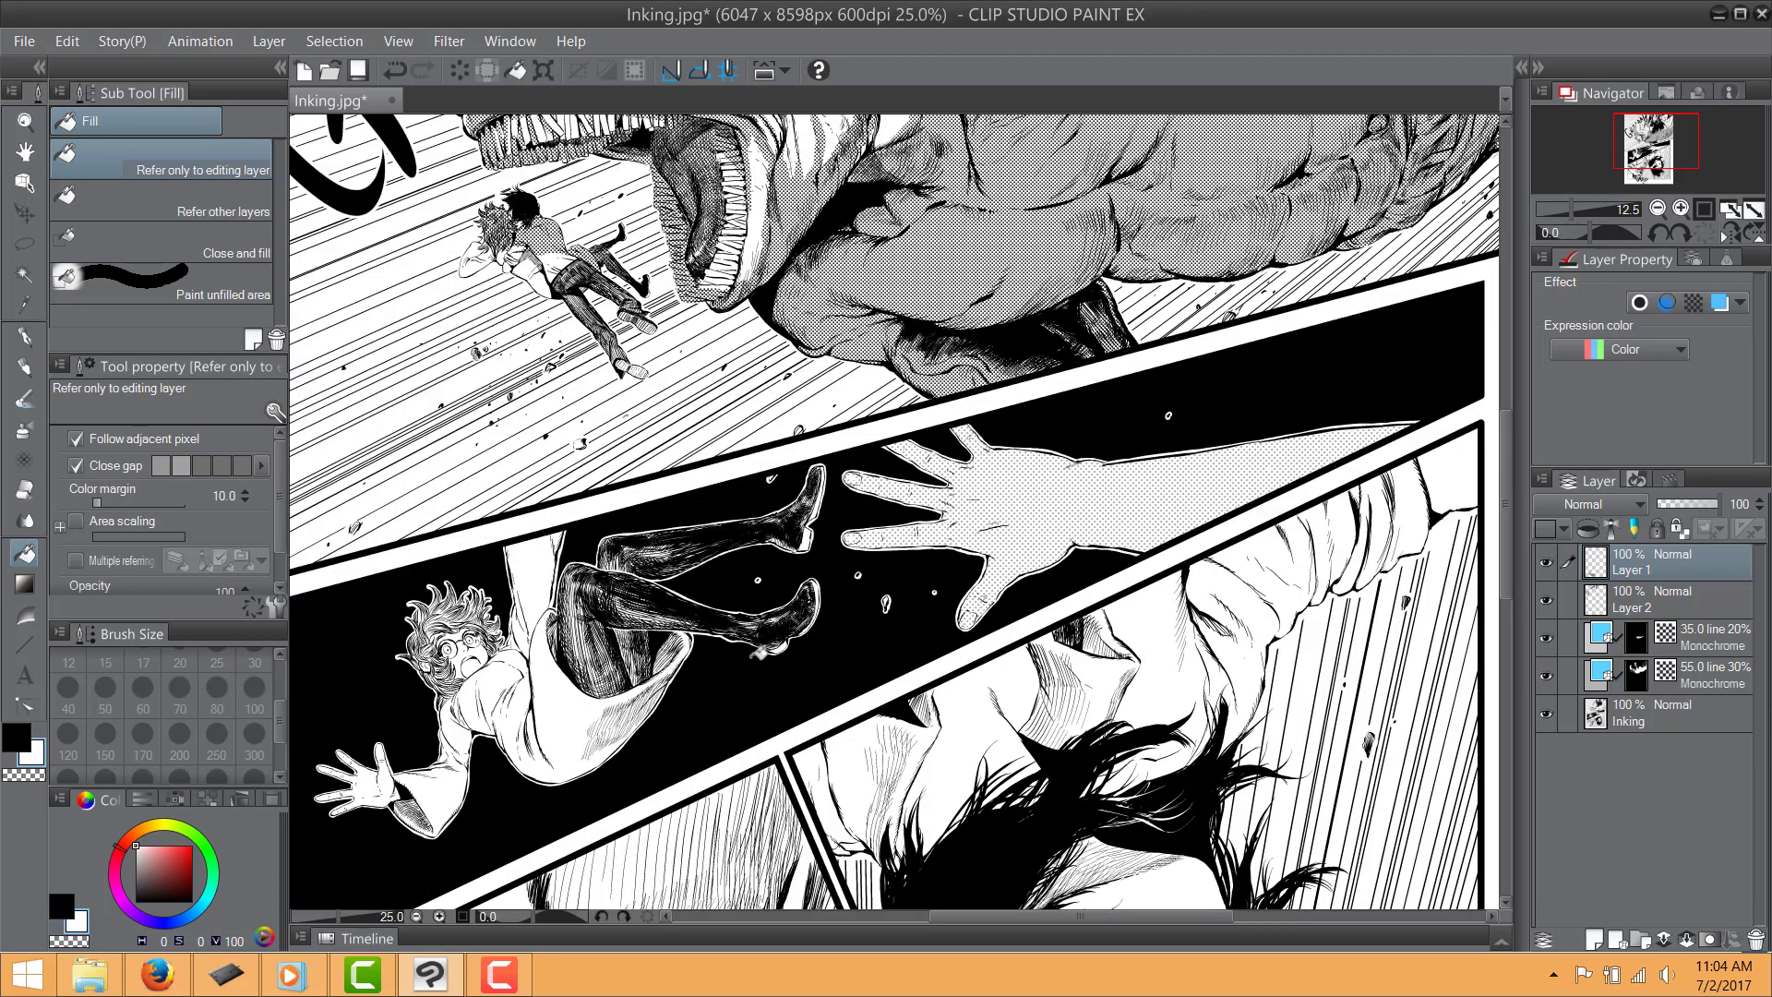
pyautogui.scroll(1, 761, 652)
pyautogui.moveTo(669, 397); pyautogui.dragTo(767, 771)
pyautogui.moveTo(678, 301); pyautogui.dragTo(760, 747)
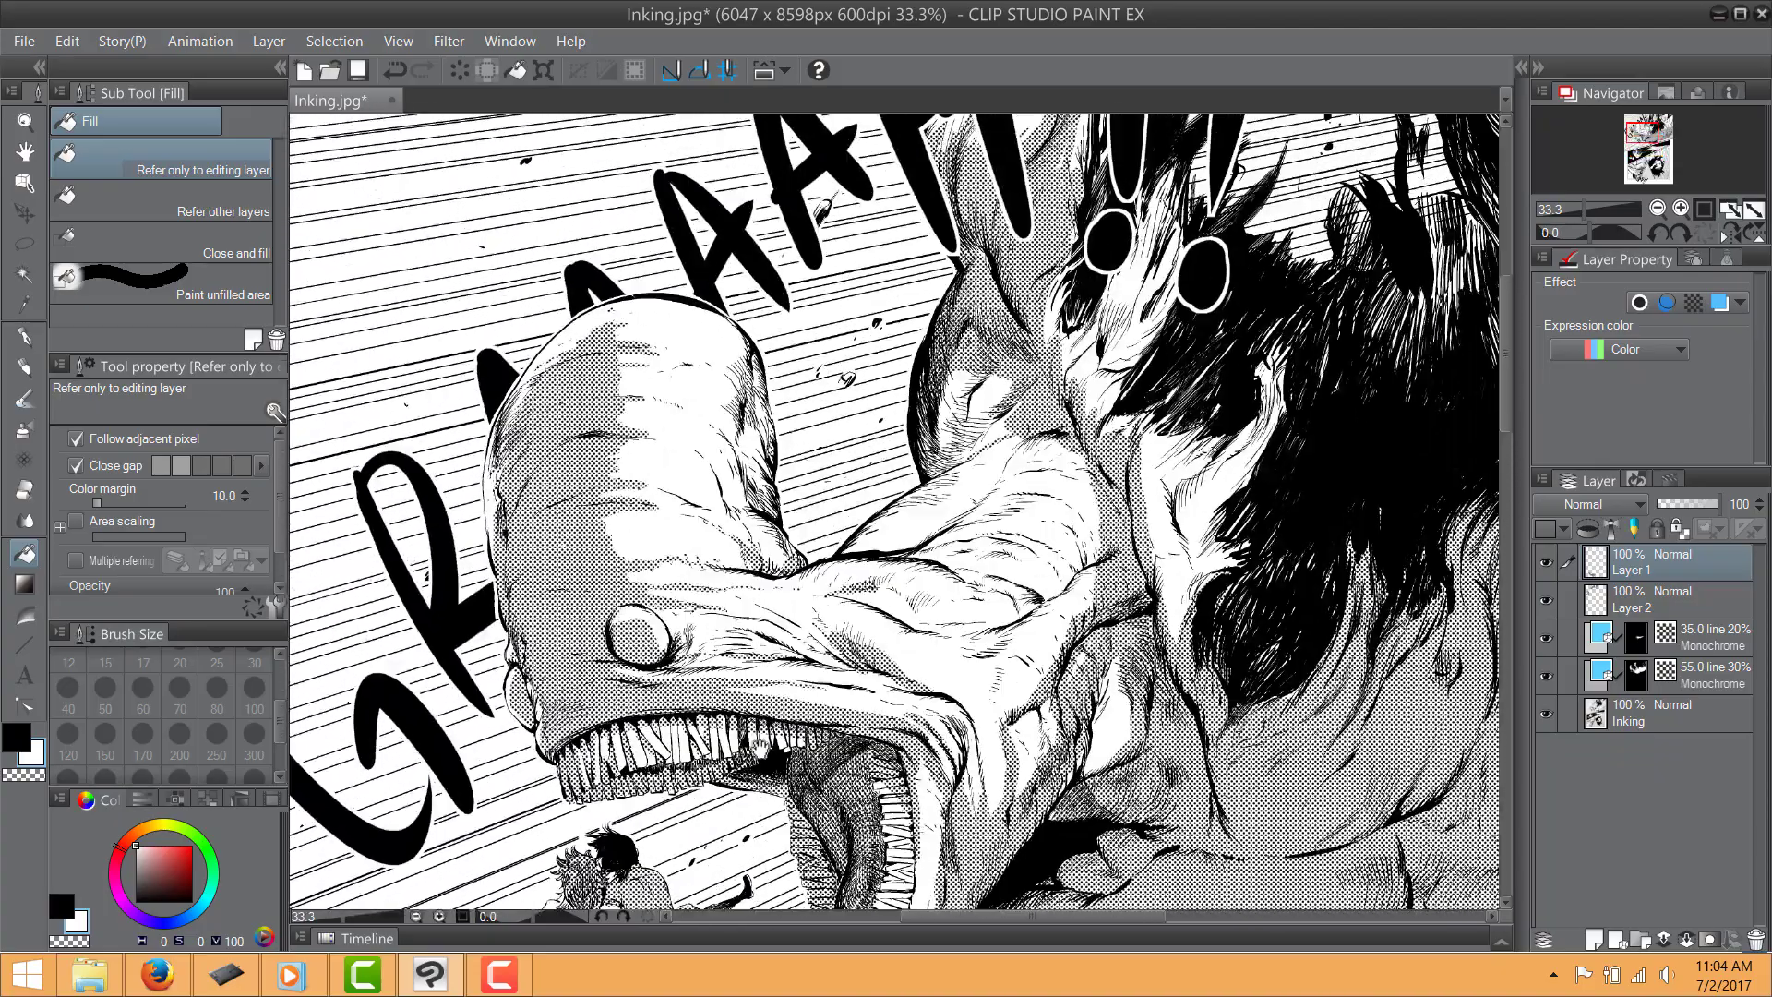
pyautogui.scroll(-5, 735, 741)
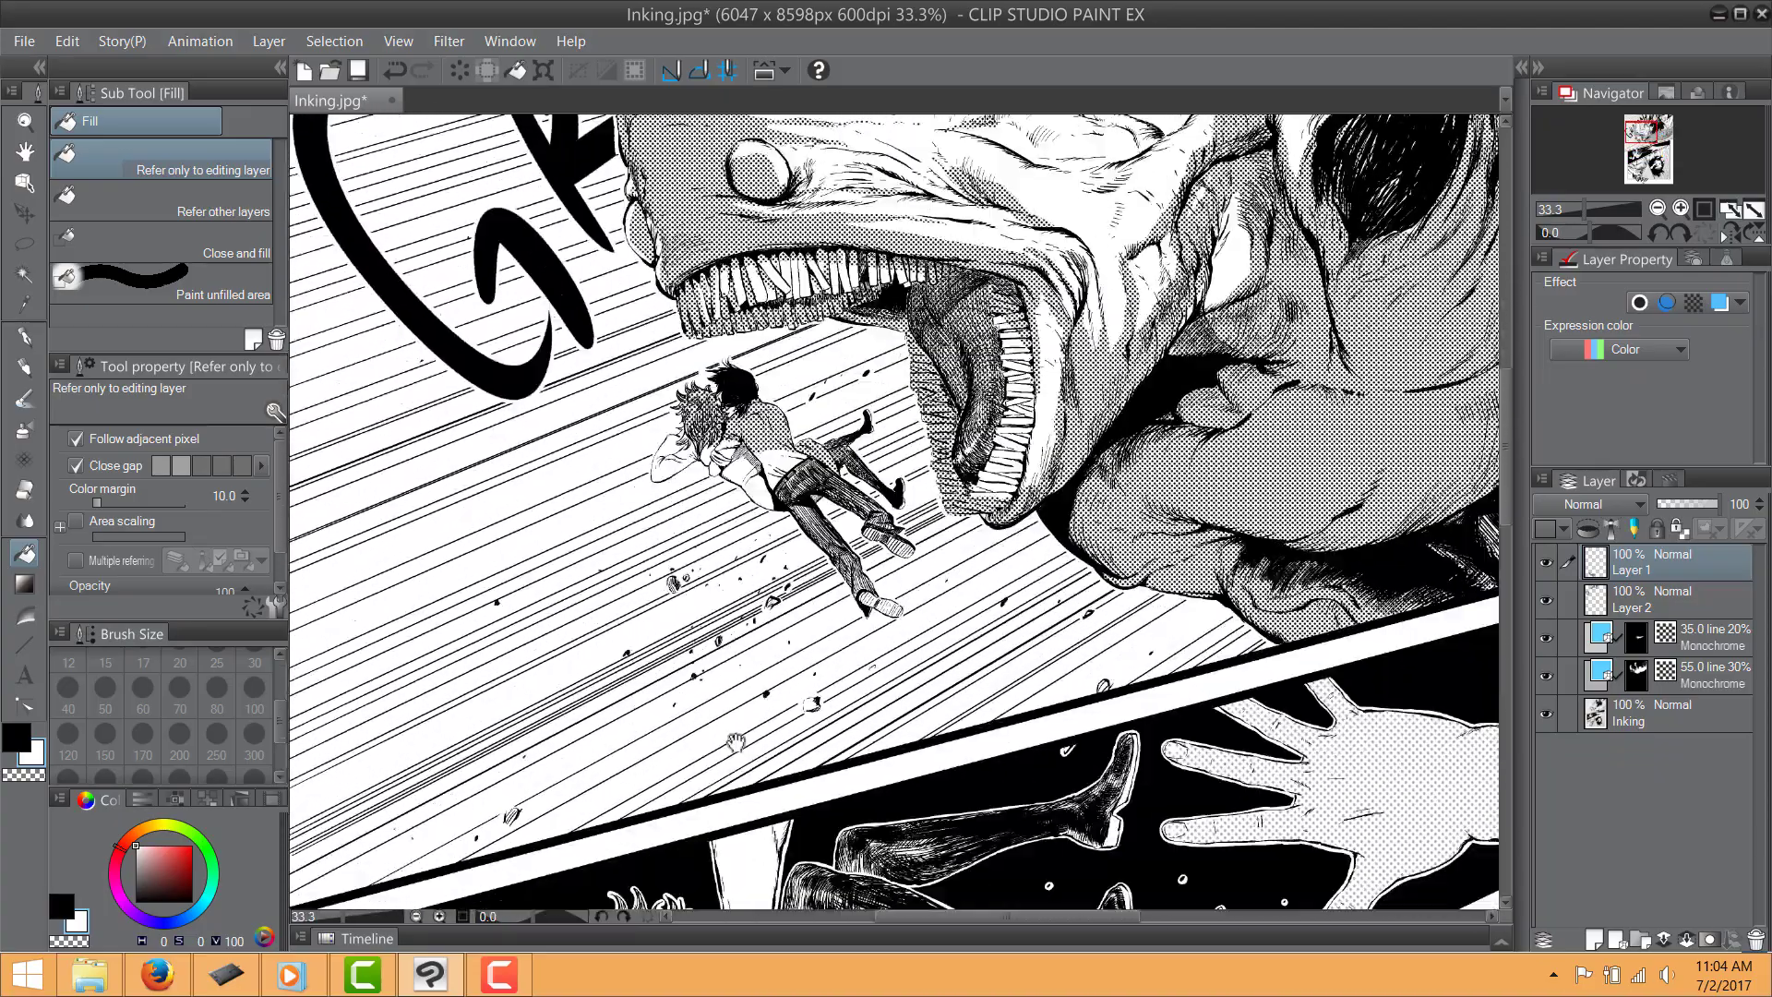
pyautogui.scroll(-6, 736, 742)
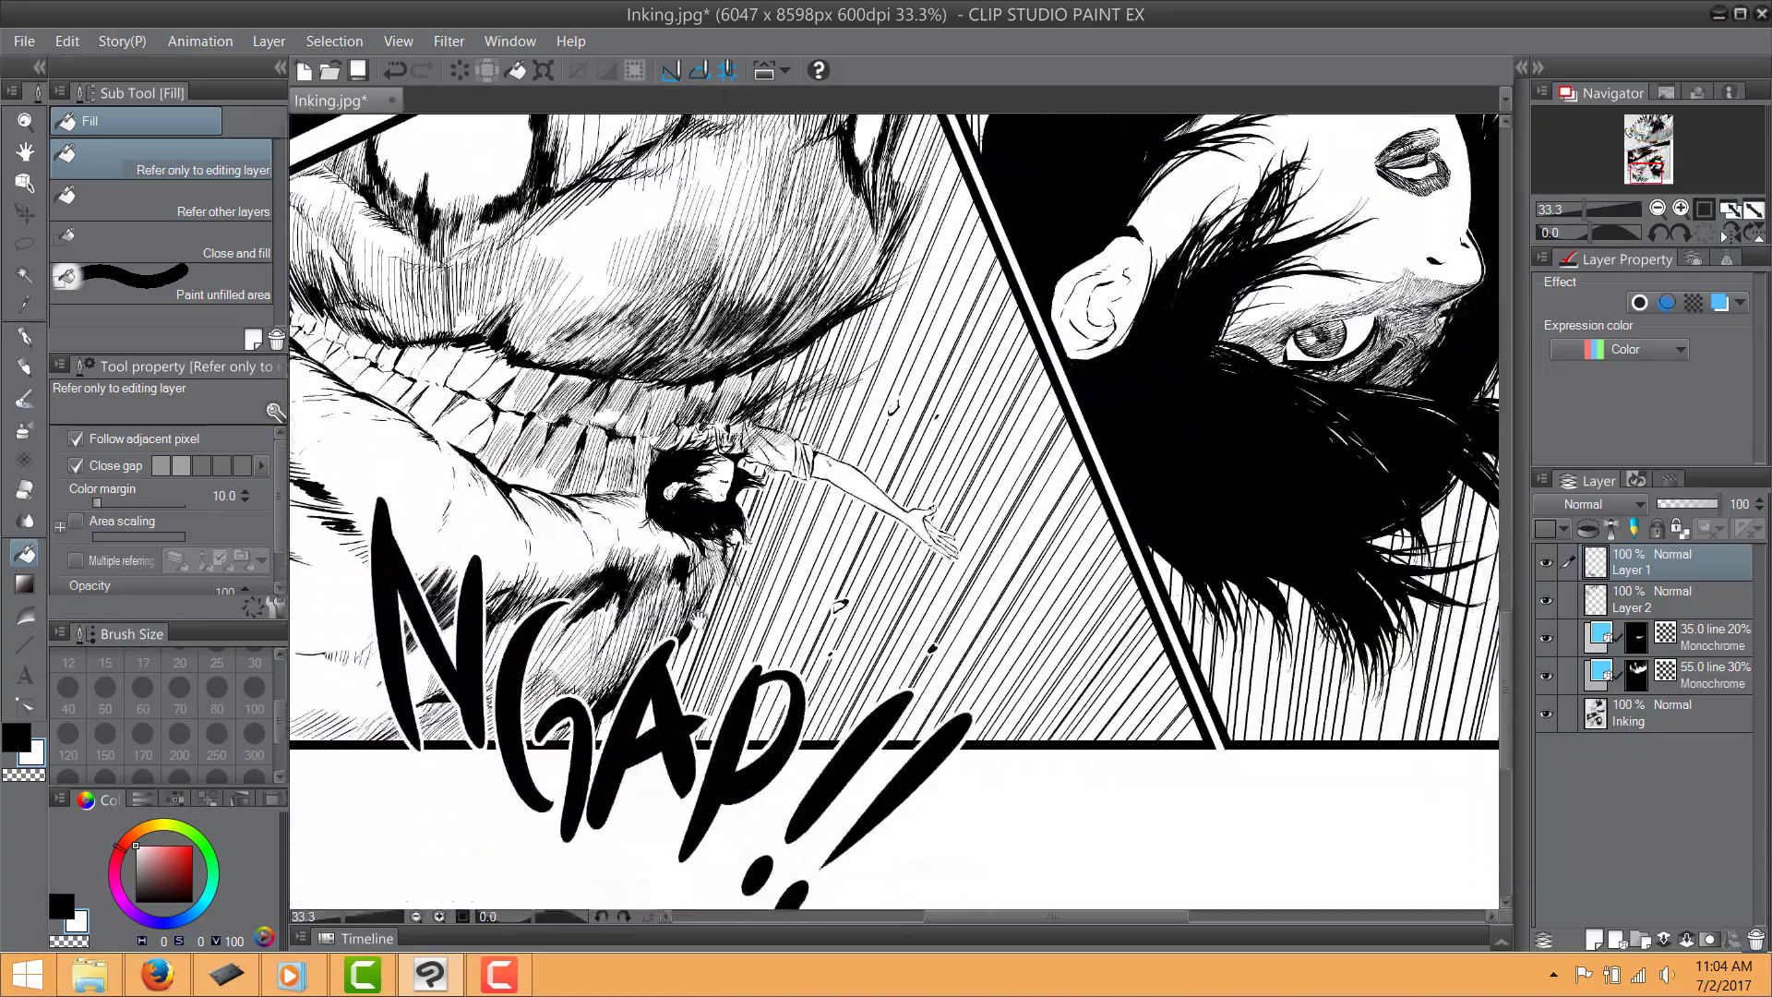
pyautogui.scroll(-3, 731, 686)
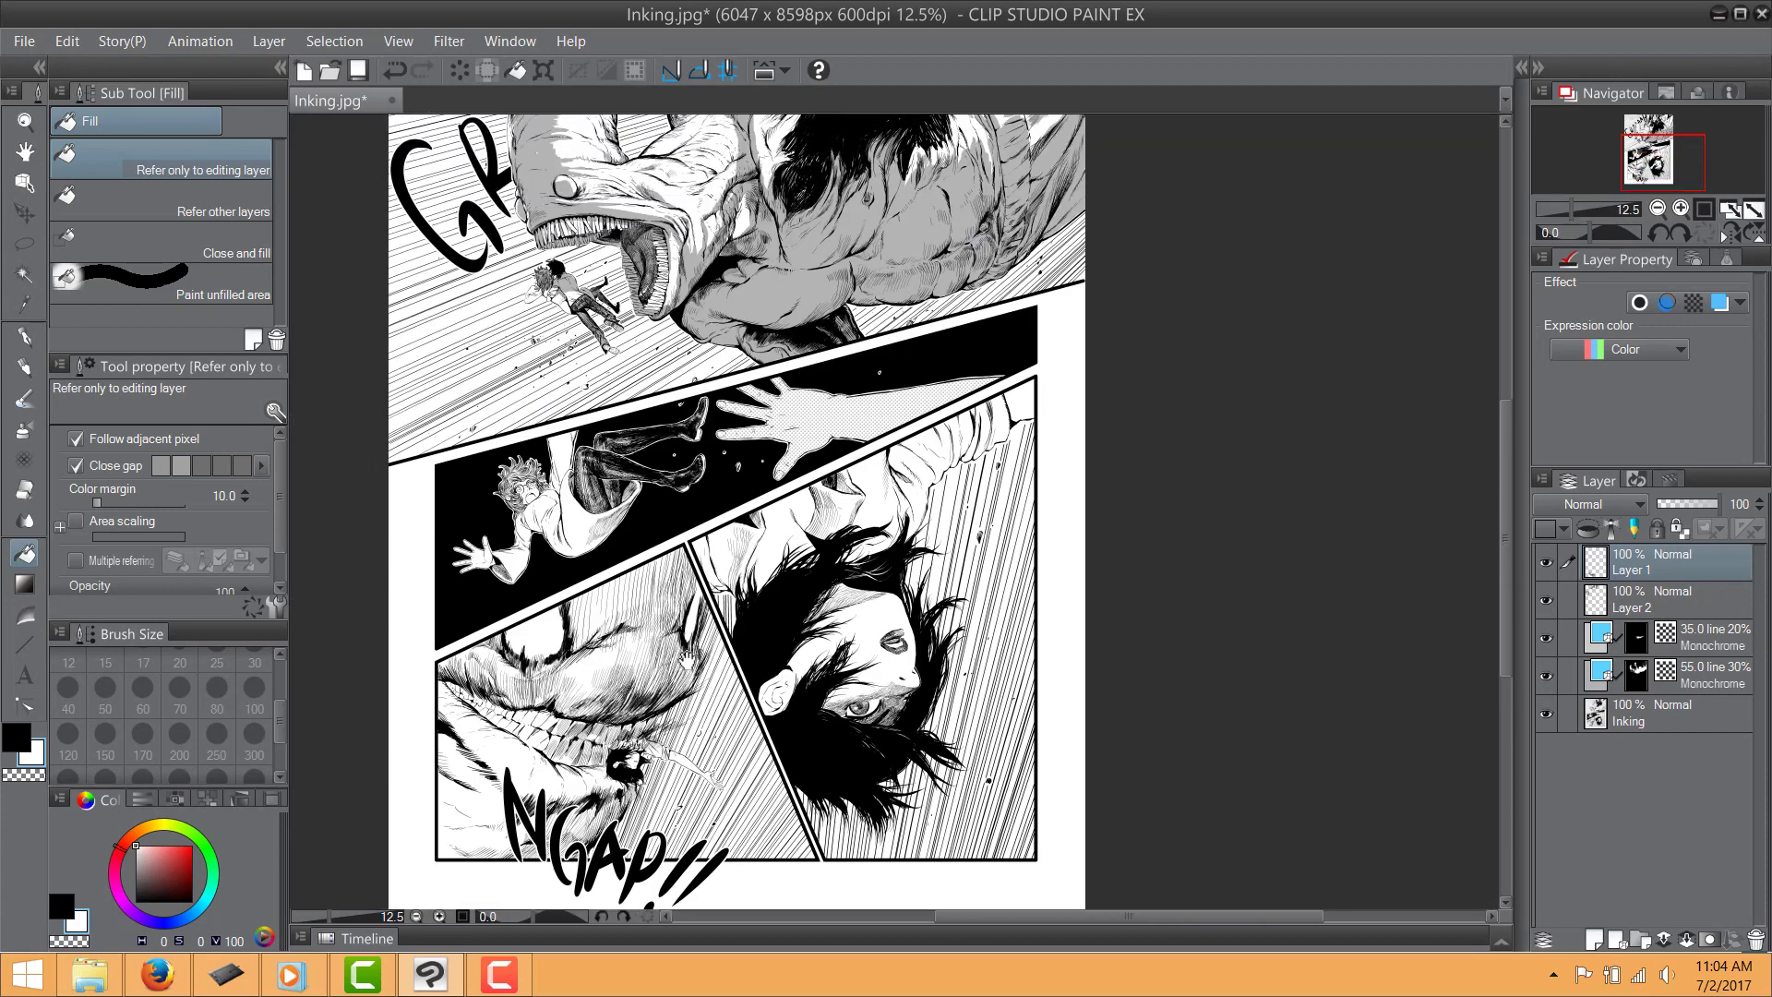
pyautogui.moveTo(688, 661)
pyautogui.mouseDown()
pyautogui.moveTo(703, 701)
pyautogui.moveTo(714, 683)
pyautogui.mouseUp()
# Save the page as the JPEG file Inking in the Inko folder, replacing the existing file
pyautogui.click(359, 74)
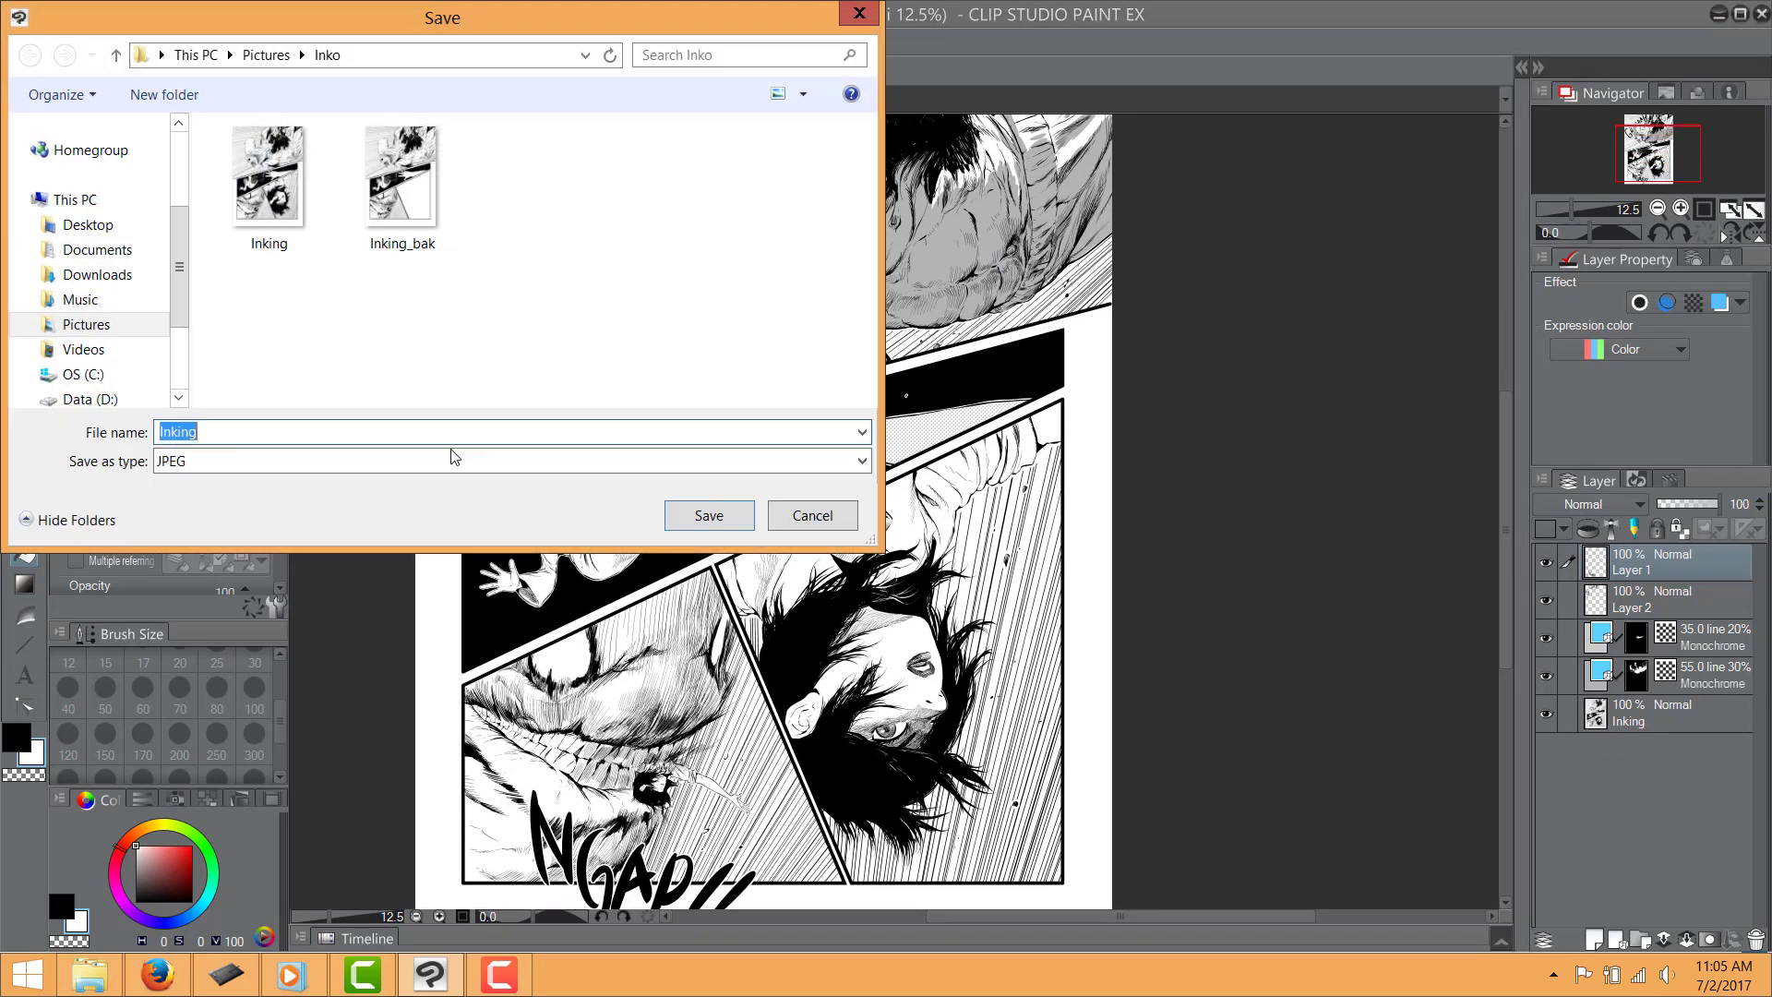
pyautogui.click(311, 250)
pyautogui.click(709, 515)
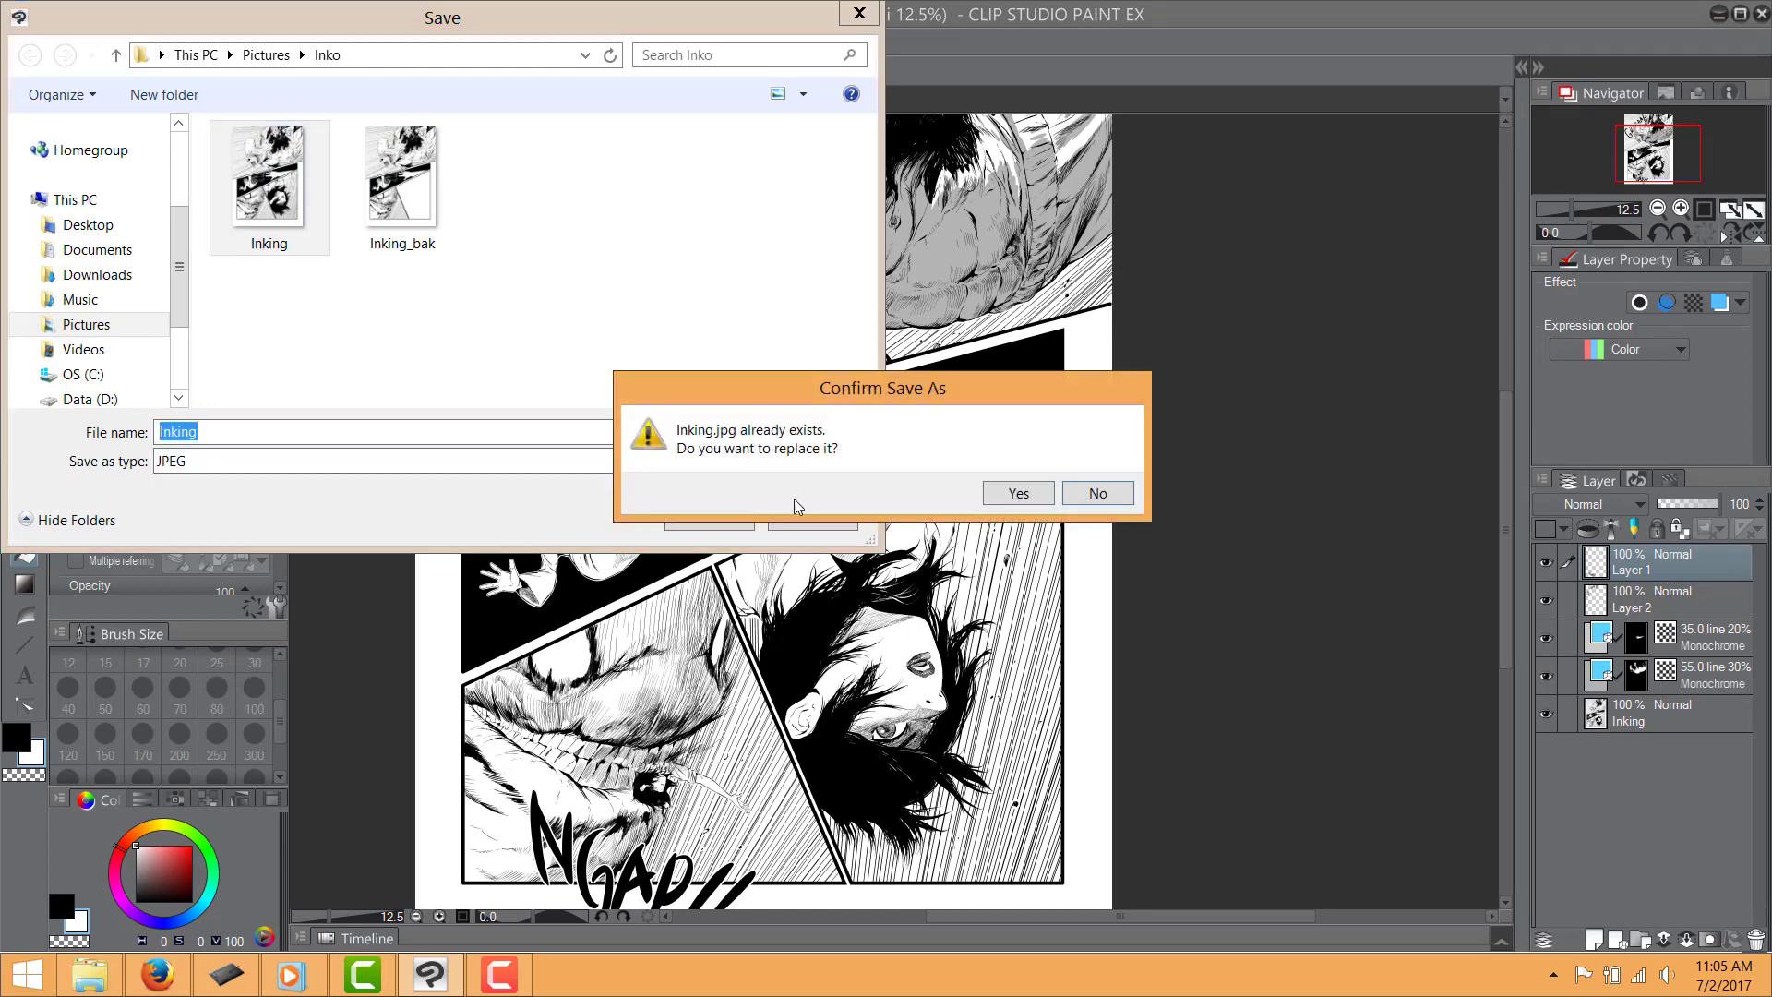
pyautogui.click(1015, 491)
pyautogui.click(955, 375)
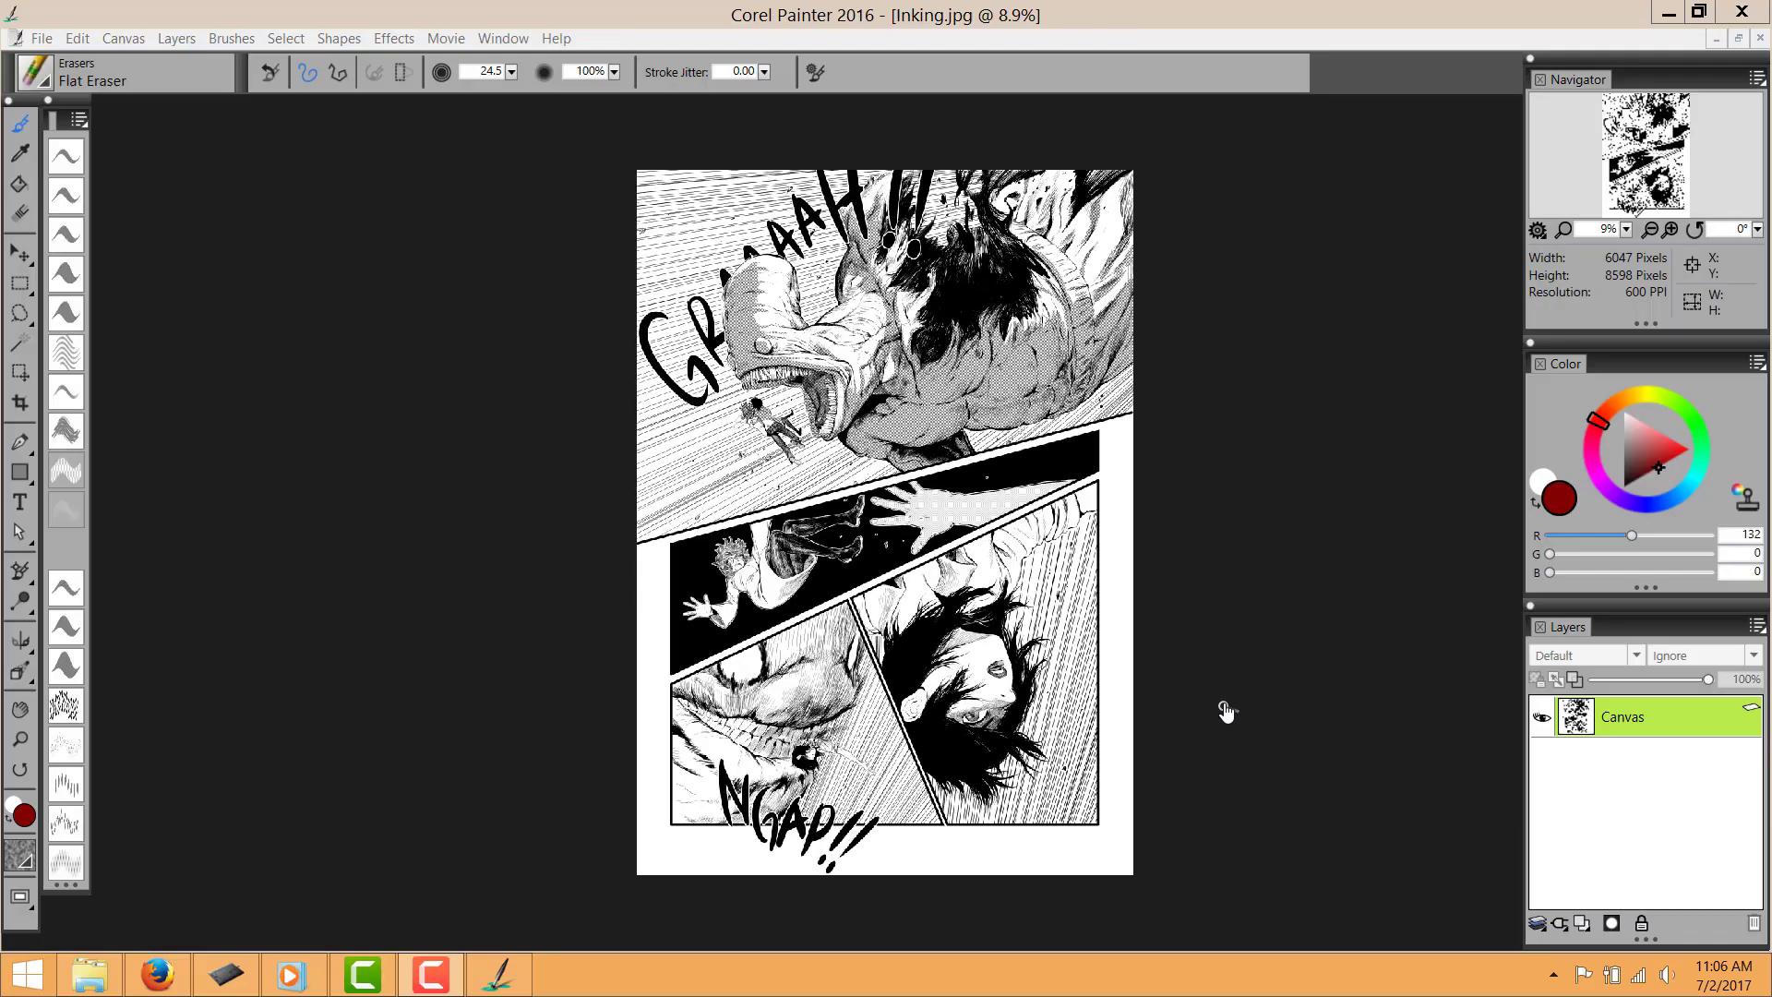
# In Corel Painter, set the colour to black and add a new layer above the Inking.jpg canvas for dialogue bubbles
pyautogui.scroll(6, 904, 613)
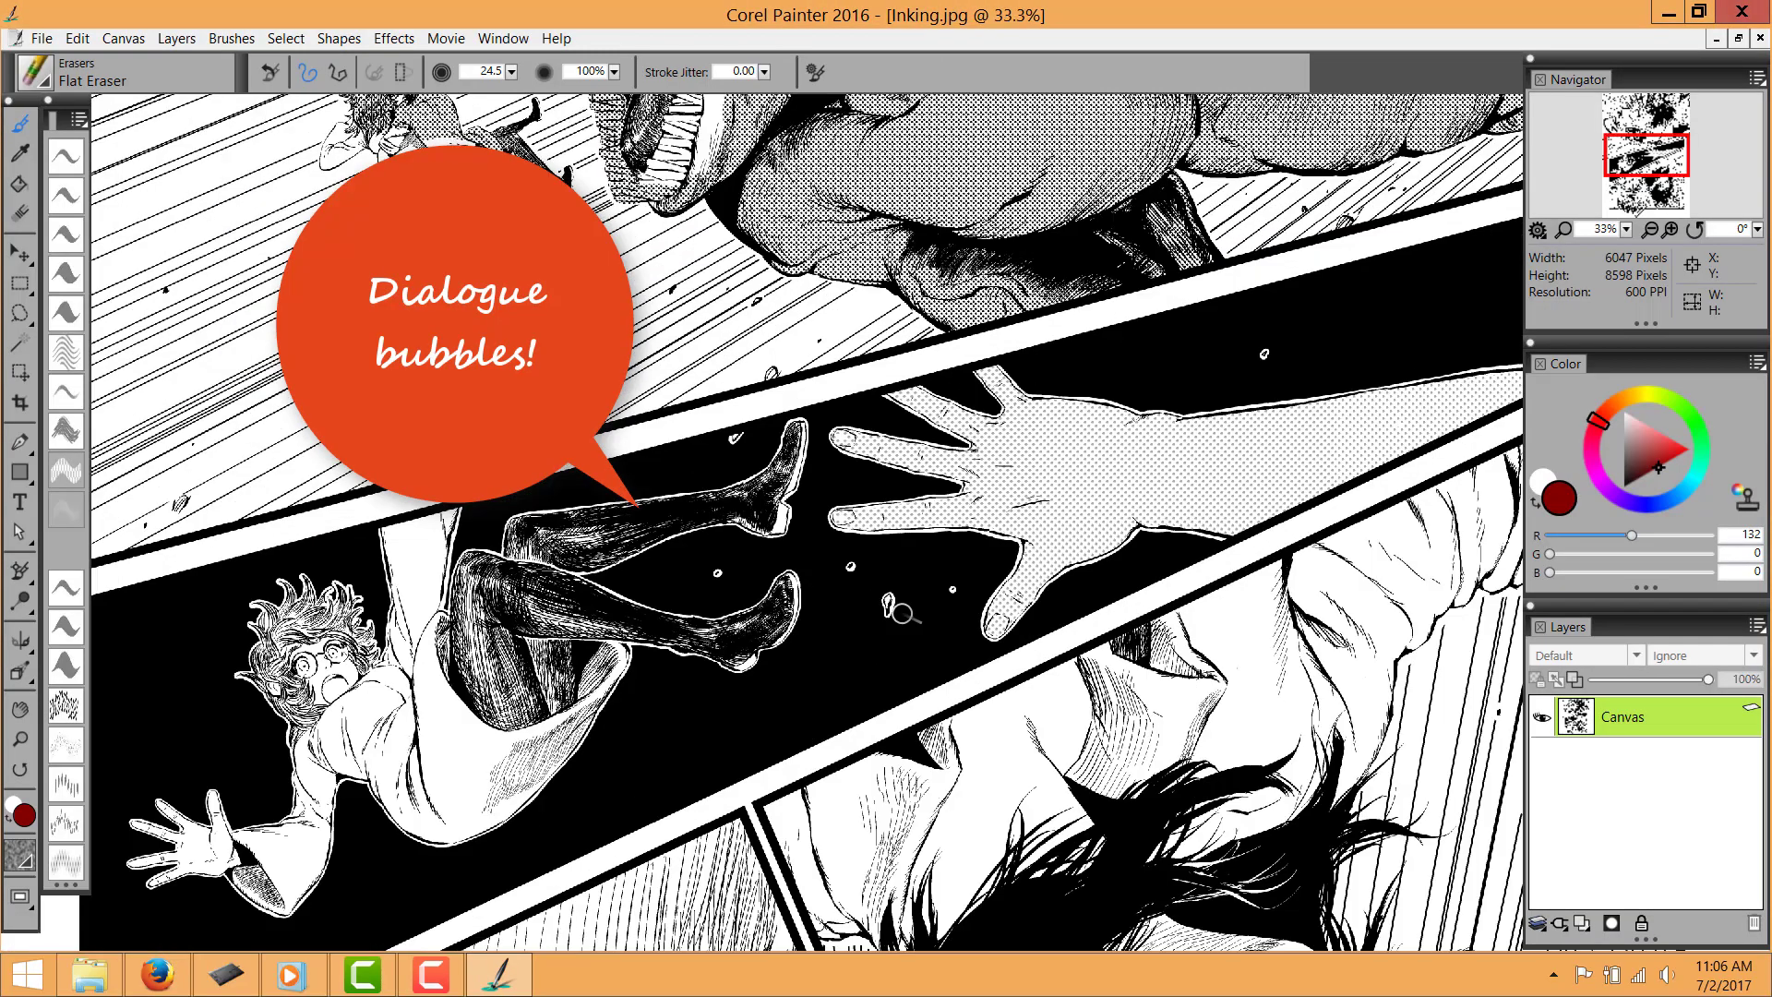
pyautogui.moveTo(497, 377); pyautogui.dragTo(963, 591)
pyautogui.scroll(2, 777, 712)
pyautogui.click(1624, 486)
pyautogui.click(1576, 922)
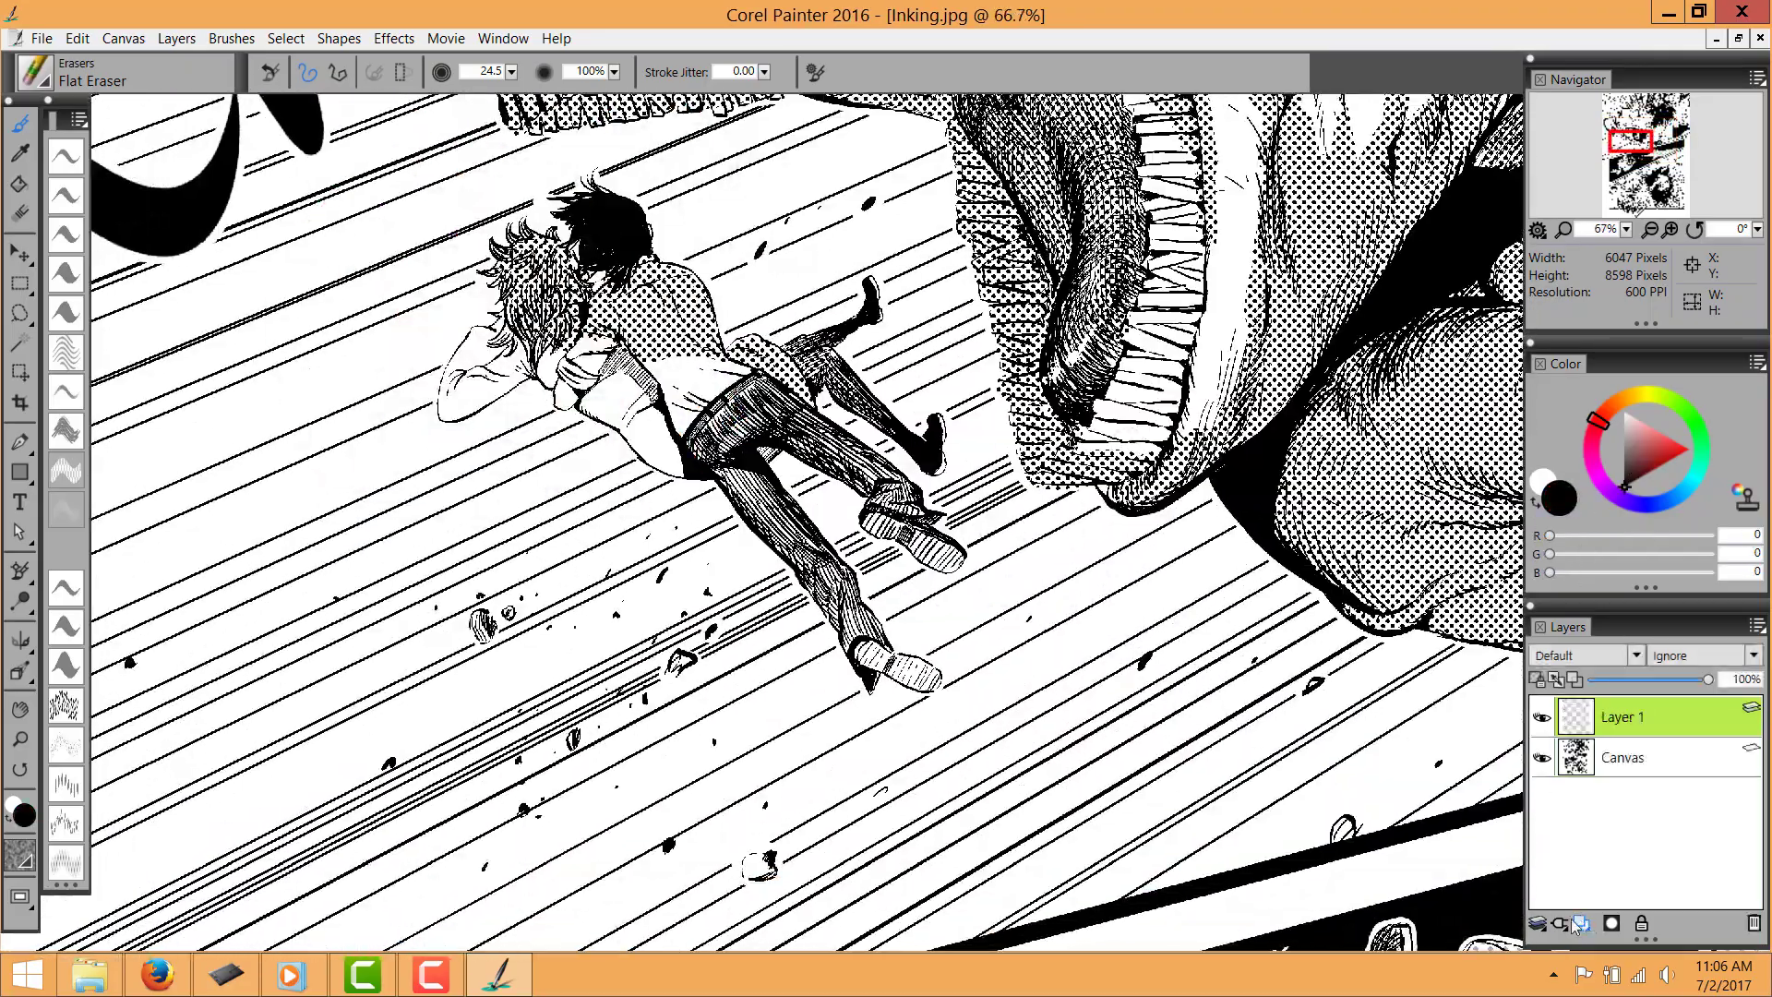
# Draw an oval selection about 750 by 510 pixels below and left of the two falling figures in the top panel
pyautogui.moveTo(711, 704); pyautogui.dragTo(822, 751)
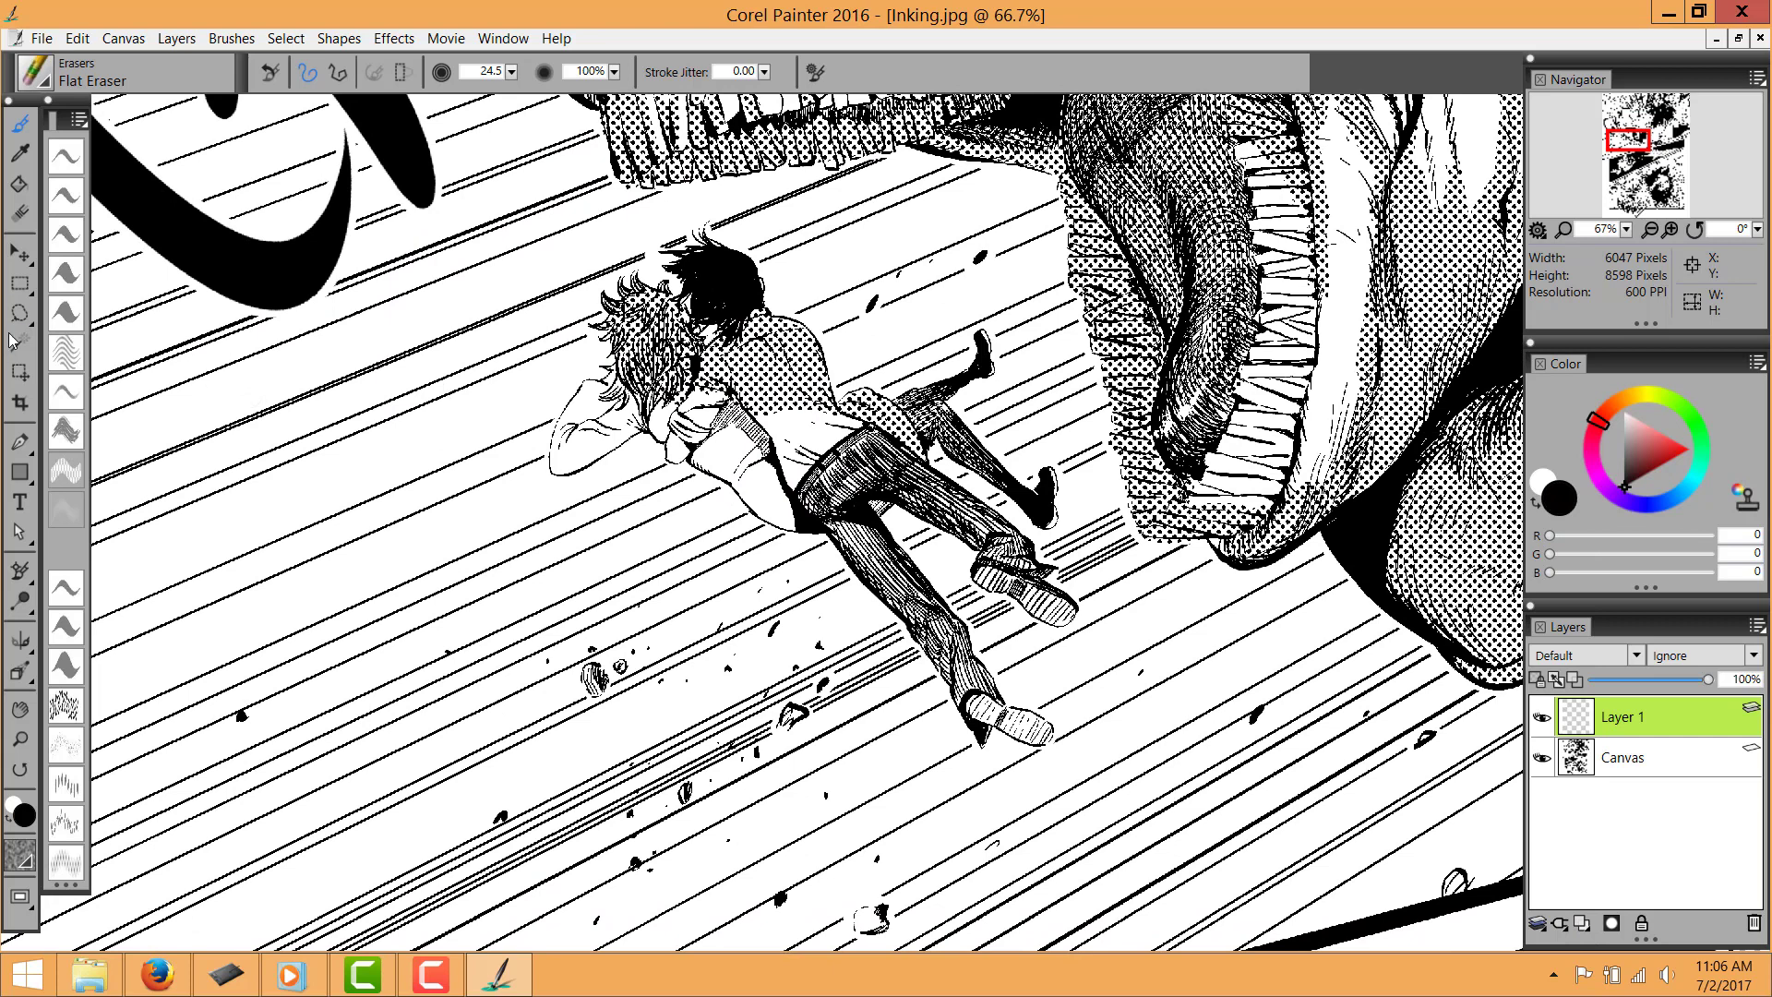
pyautogui.click(24, 285)
pyautogui.click(368, 78)
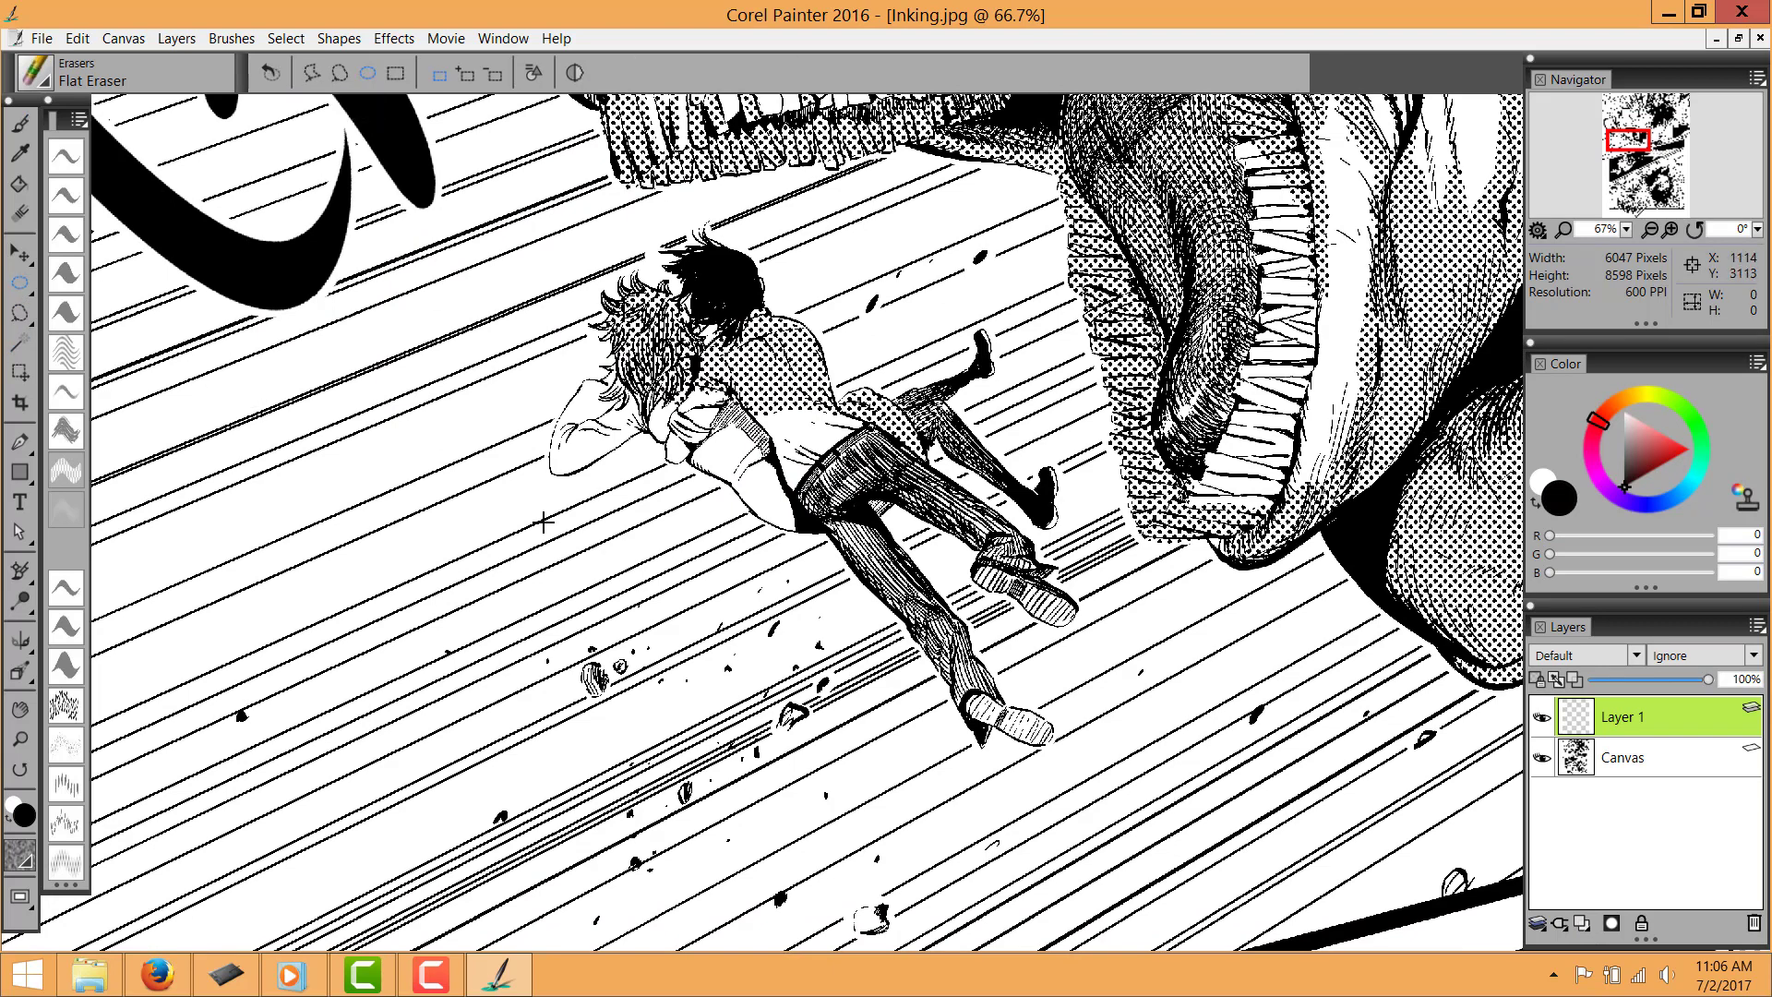
pyautogui.moveTo(469, 671); pyautogui.dragTo(215, 473)
pyautogui.moveTo(150, 570); pyautogui.dragTo(242, 512)
# Try to stroke the oval selection with Croquil Pen 9
pyautogui.press('b')
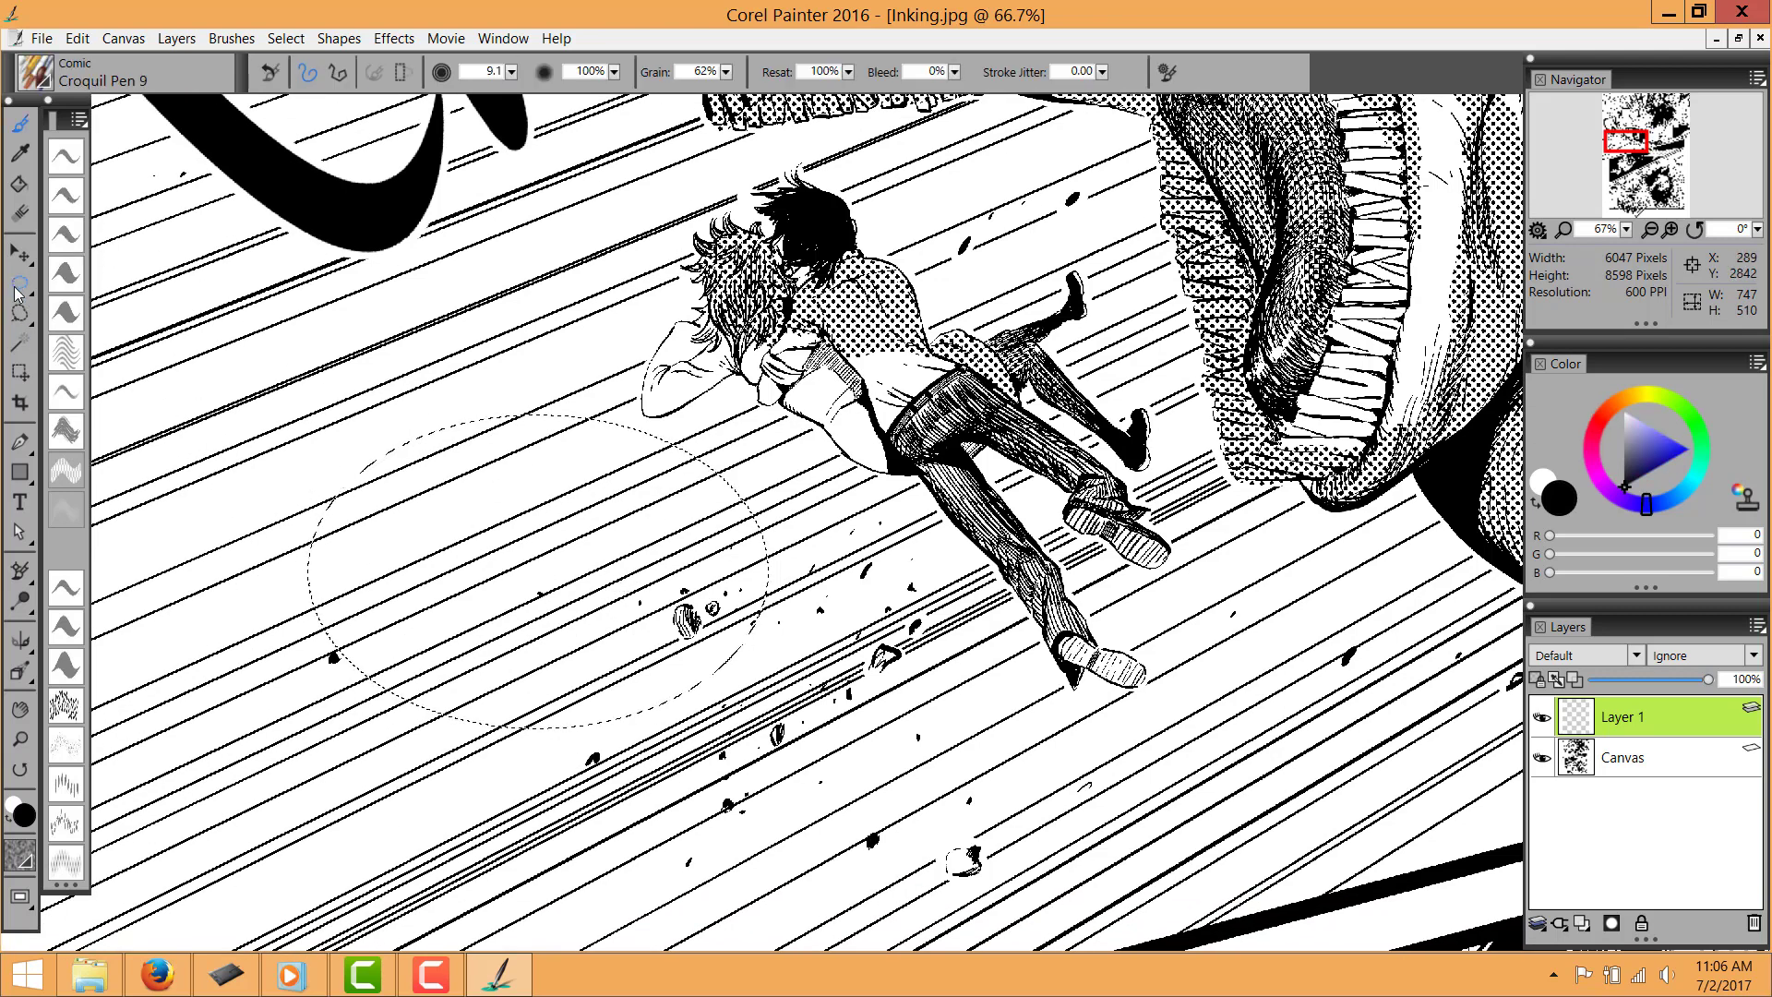
pyautogui.click(18, 286)
pyautogui.rightClick(520, 555)
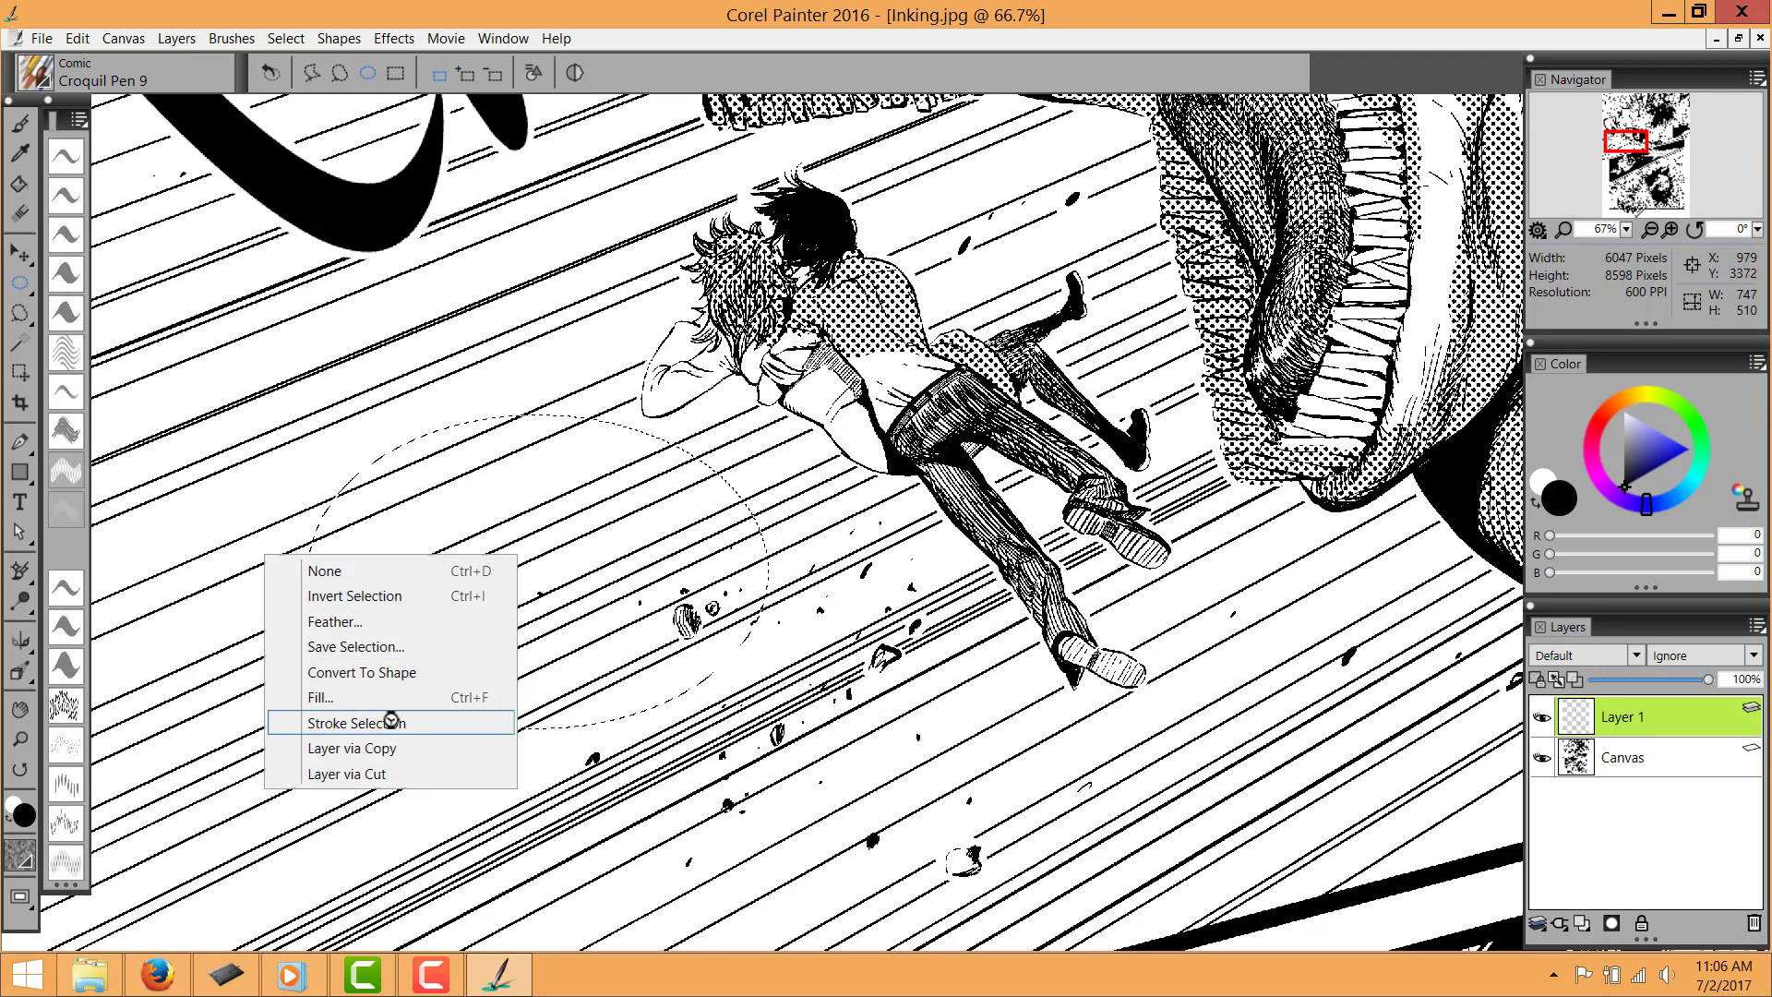
pyautogui.click(391, 722)
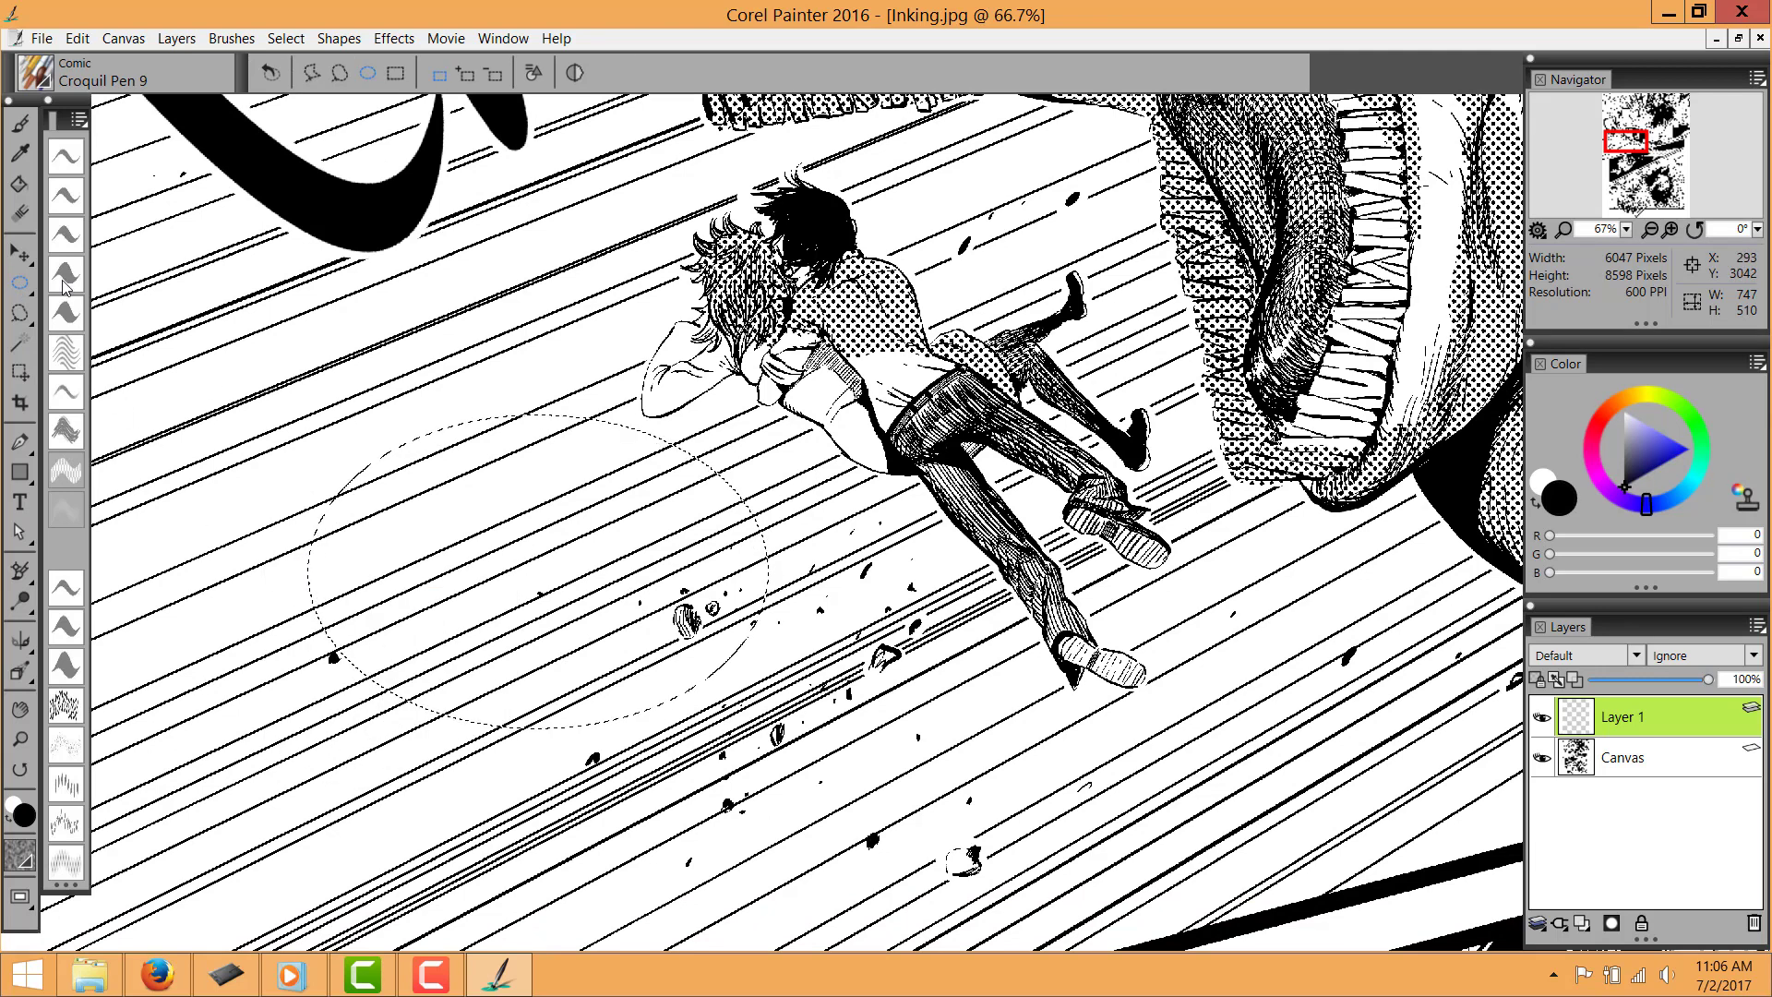
# Stroke the oval selection with Croquil Pen 15 to form the speech bubble's black outline
pyautogui.click(78, 307)
pyautogui.click(19, 283)
pyautogui.rightClick(477, 570)
pyautogui.click(337, 734)
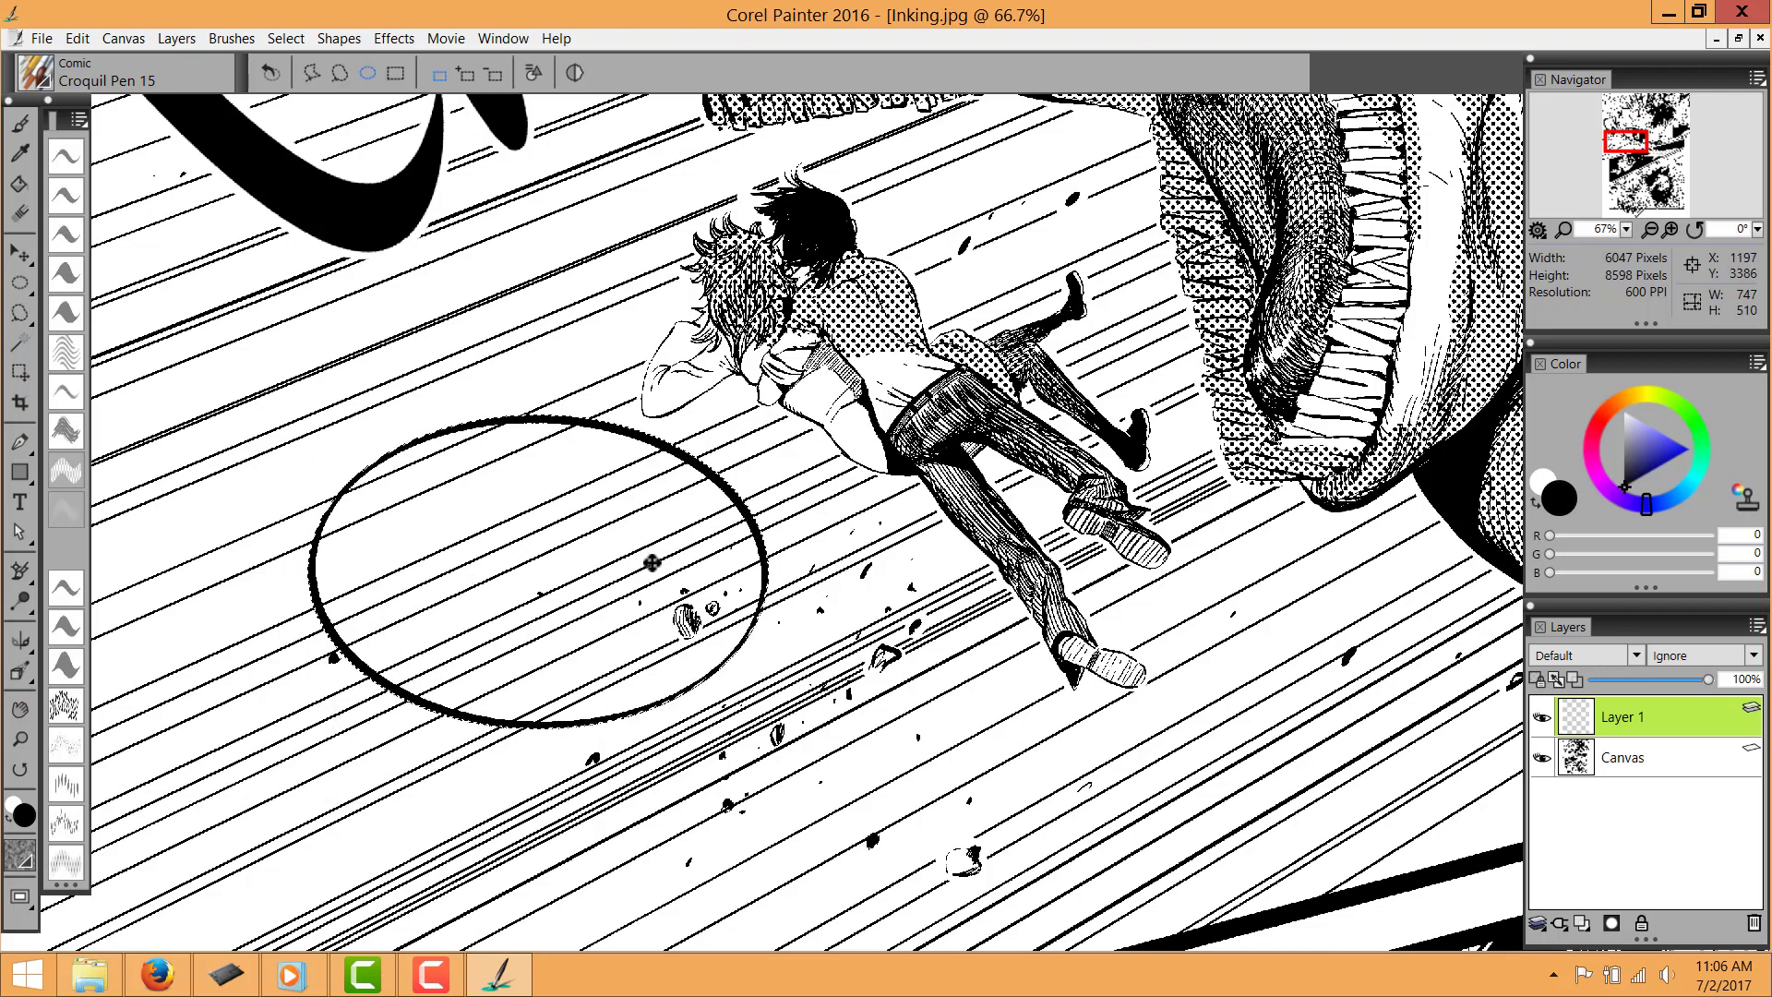
pyautogui.scroll(-3, 678, 533)
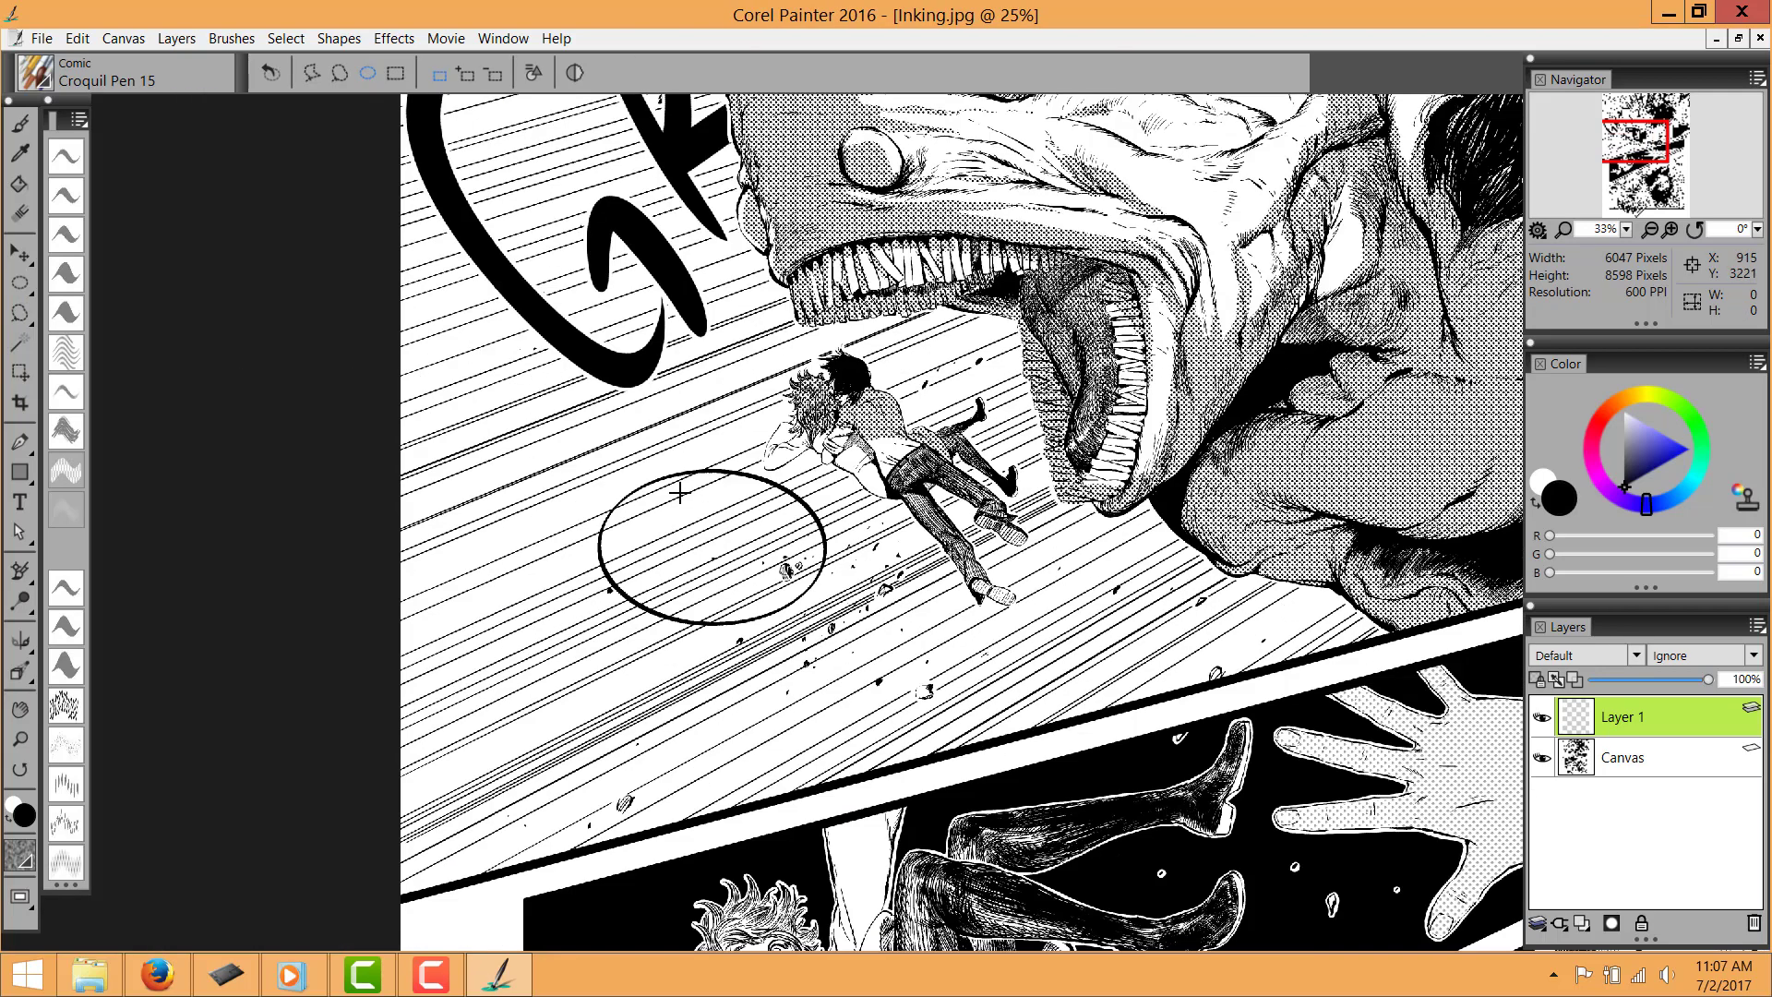
# With Croquil Pen 9, draw the lower curved edge of the bubble's tail, rising from its right side toward the figures
pyautogui.scroll(5, 648, 579)
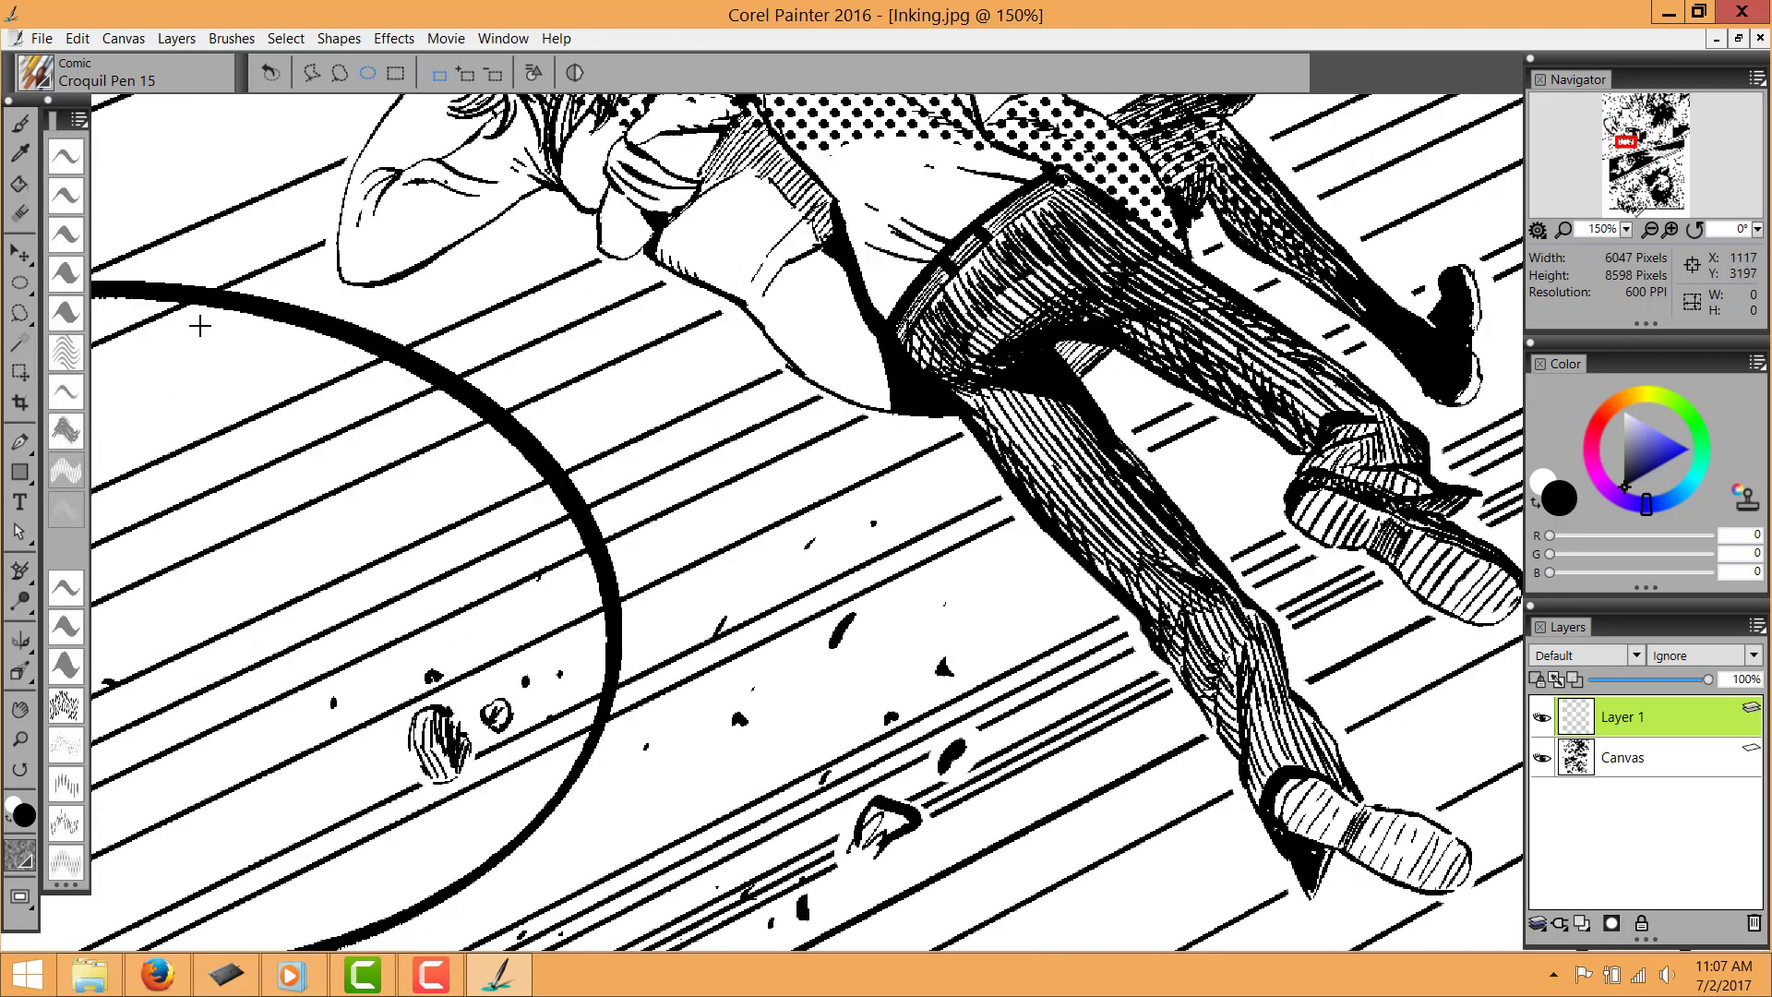
pyautogui.click(71, 199)
pyautogui.scroll(4, 499, 701)
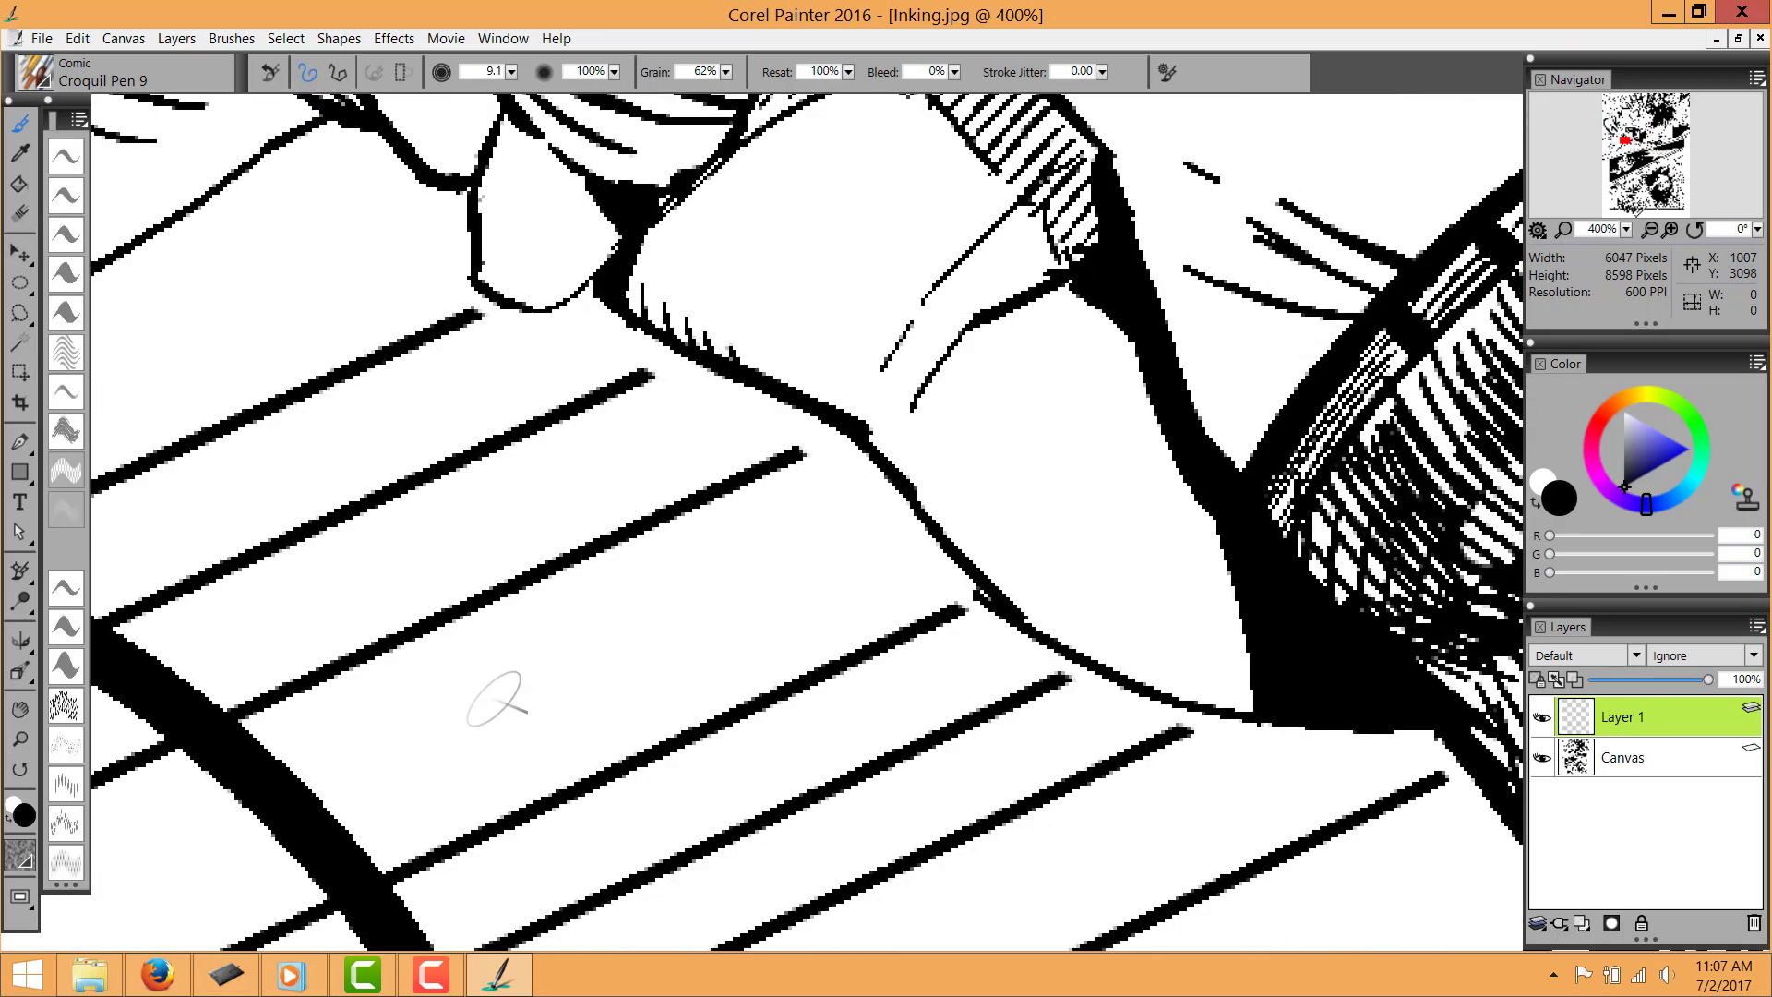
pyautogui.moveTo(388, 745); pyautogui.dragTo(462, 541)
pyautogui.moveTo(659, 678); pyautogui.dragTo(699, 253)
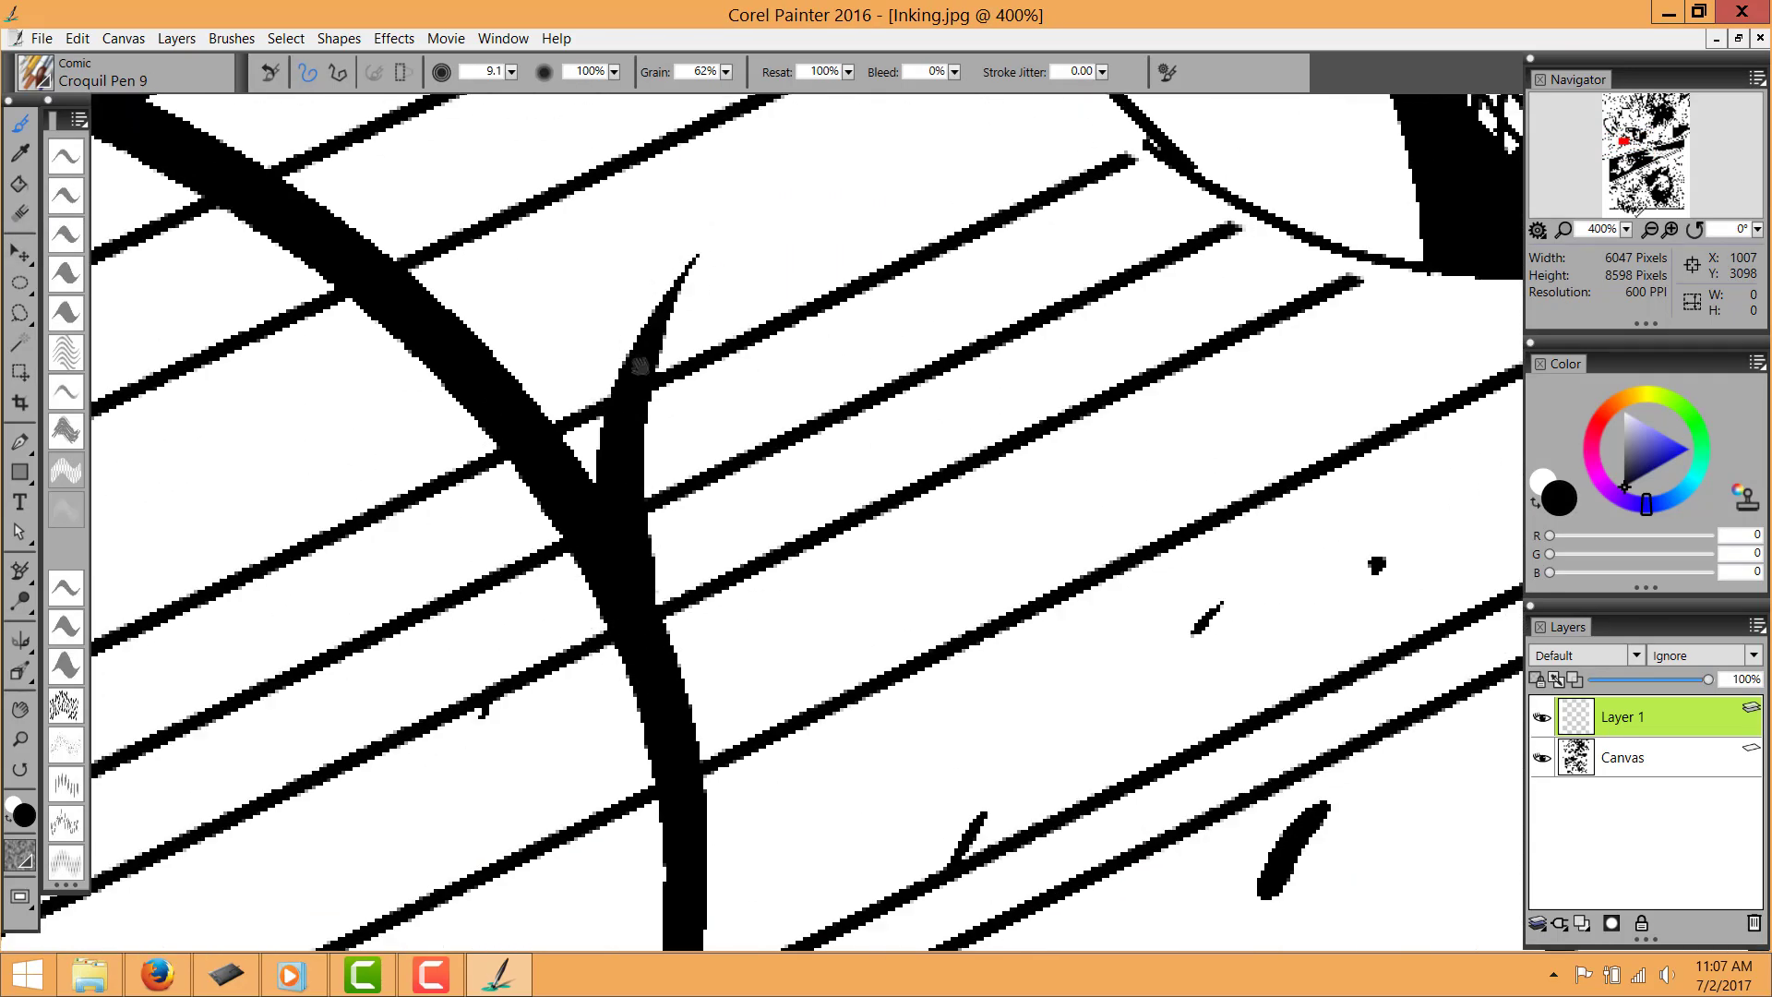
pyautogui.moveTo(681, 516); pyautogui.dragTo(666, 553)
pyautogui.hotkey('ctrl', 'z')
pyautogui.moveTo(659, 729); pyautogui.dragTo(817, 167)
# Draw the upper curved edge of the bubble's tail to meet the lower edge near its tip, redoing the stroke until it fits
pyautogui.moveTo(358, 302)
pyautogui.mouseDown()
pyautogui.moveTo(434, 324)
pyautogui.moveTo(736, 230)
pyautogui.mouseUp()
pyautogui.hotkey('ctrl', 'z')
pyautogui.hotkey('ctrl', 'z')
pyautogui.moveTo(351, 293); pyautogui.dragTo(738, 231)
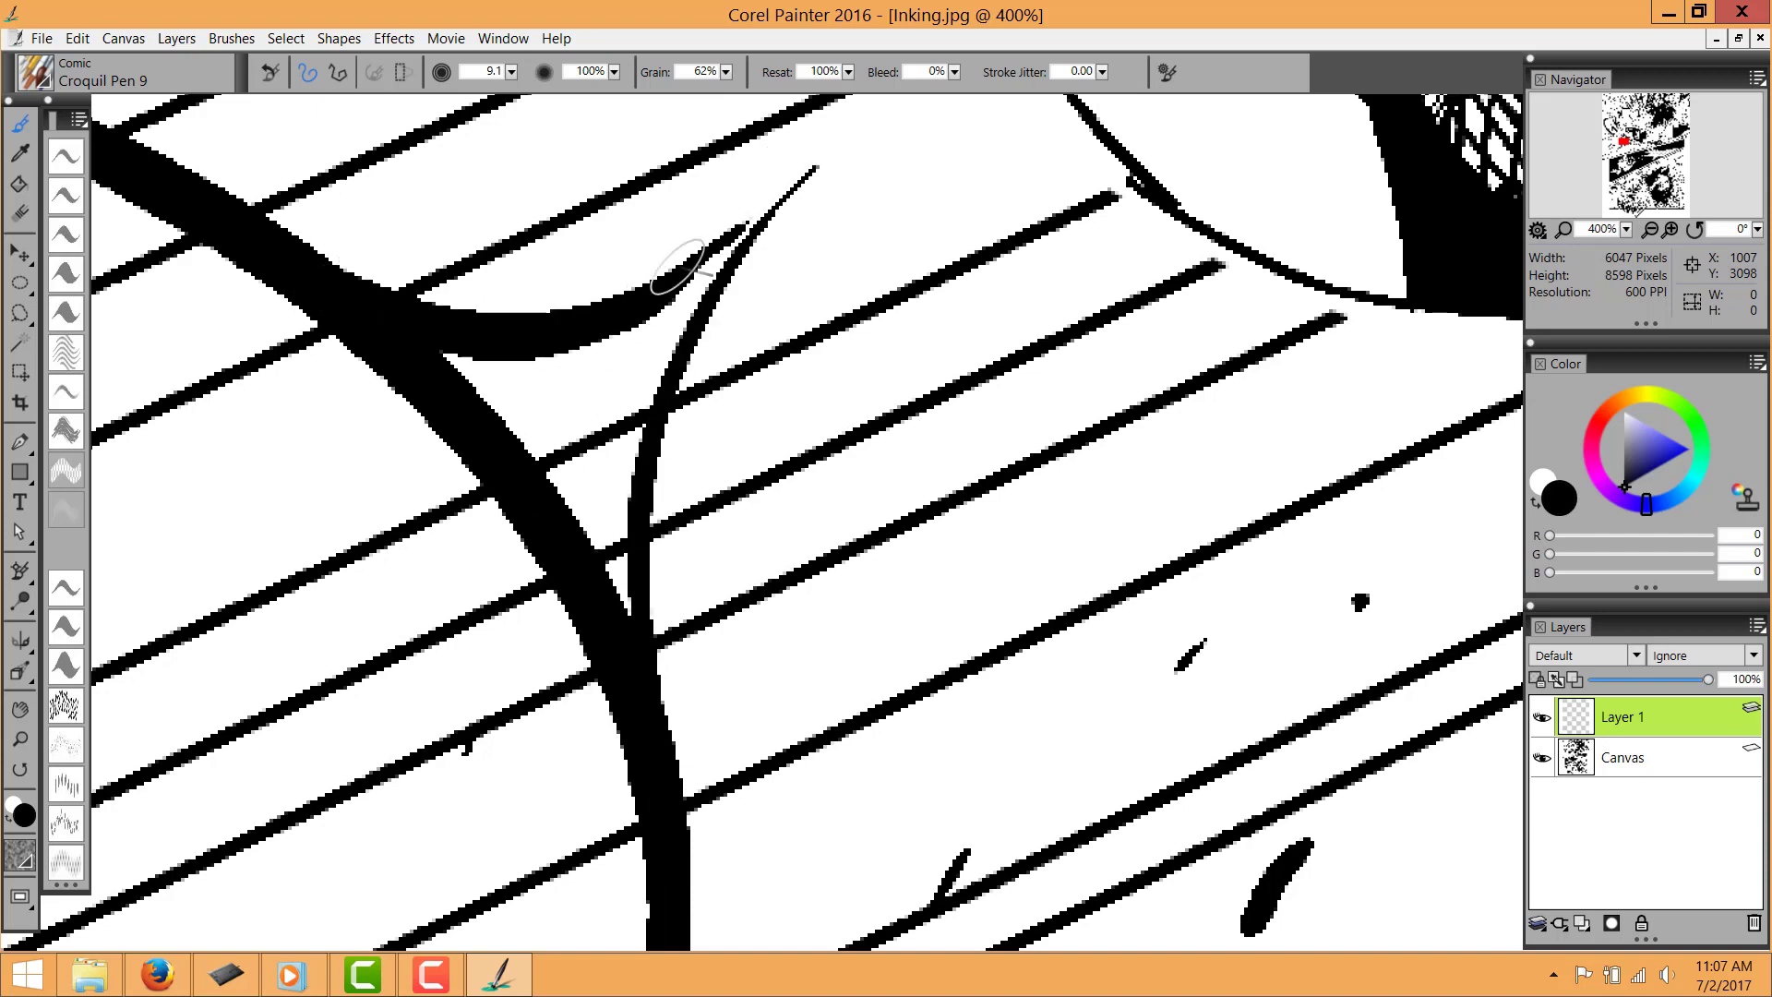
pyautogui.hotkey('ctrl', '-')
pyautogui.hotkey('ctrl', '+')
pyautogui.hotkey('ctrl', 'z')
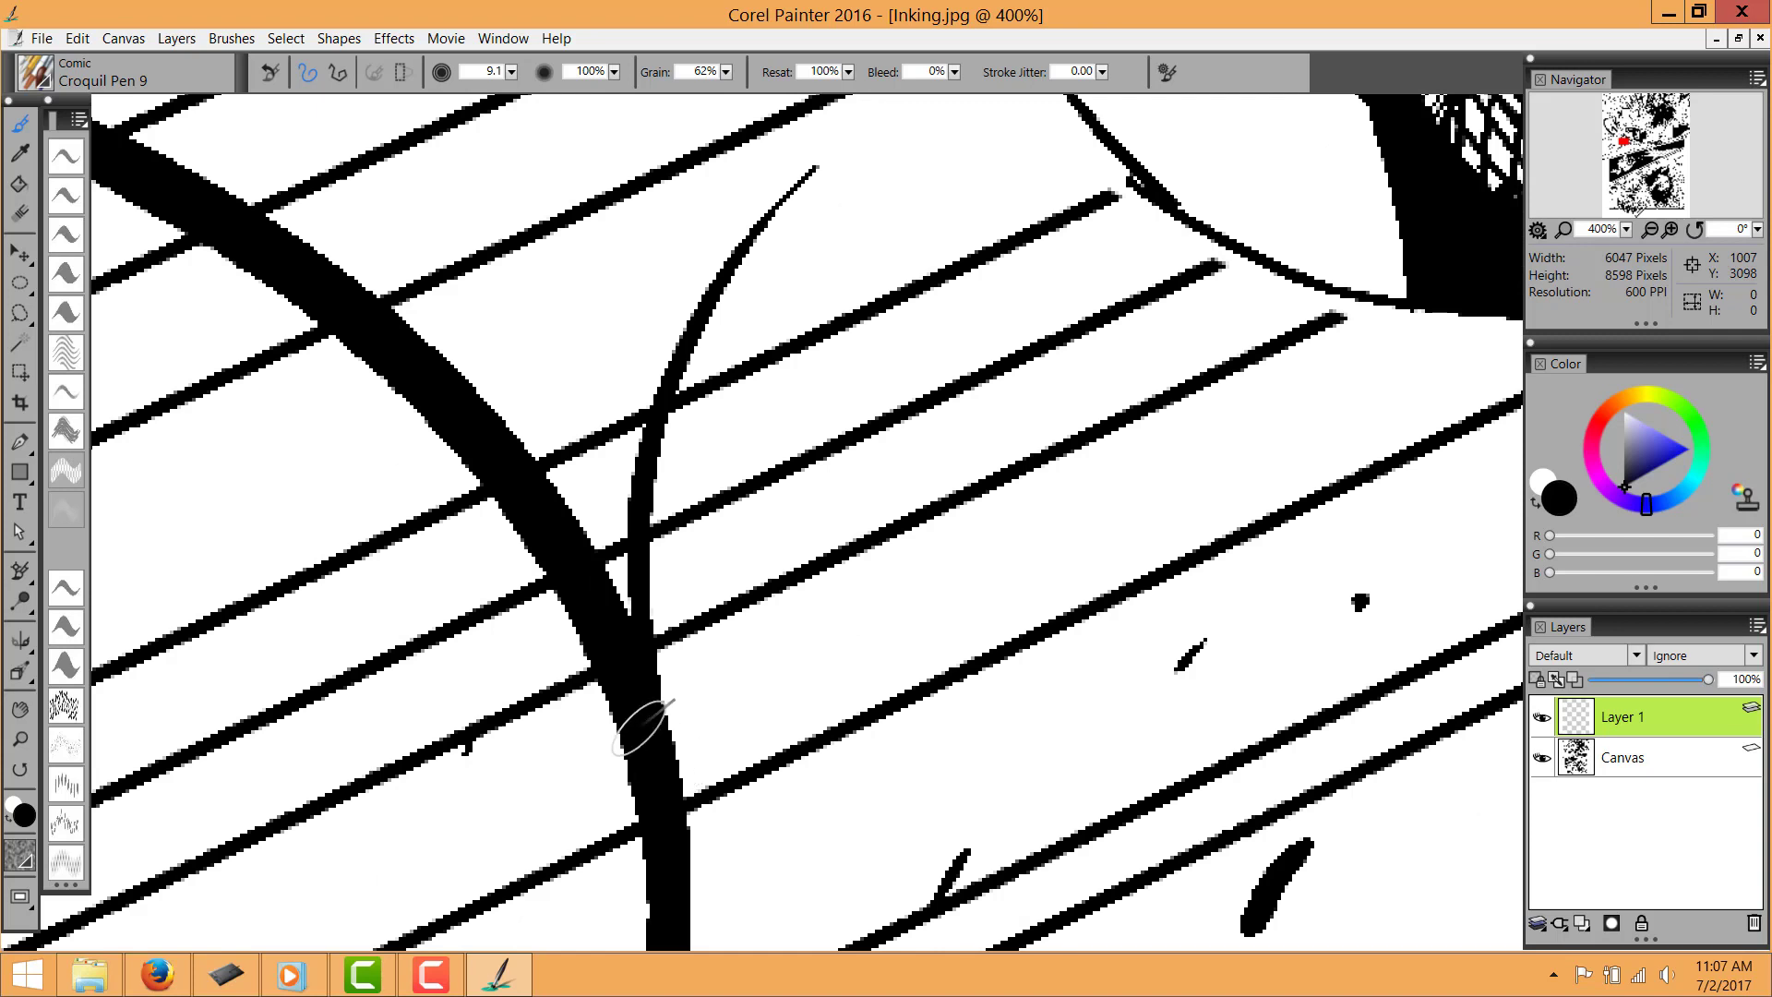
pyautogui.hotkey('ctrl', 'z')
pyautogui.moveTo(420, 346)
pyautogui.mouseDown()
pyautogui.moveTo(712, 312)
pyautogui.moveTo(668, 319)
pyautogui.moveTo(724, 238)
pyautogui.mouseUp()
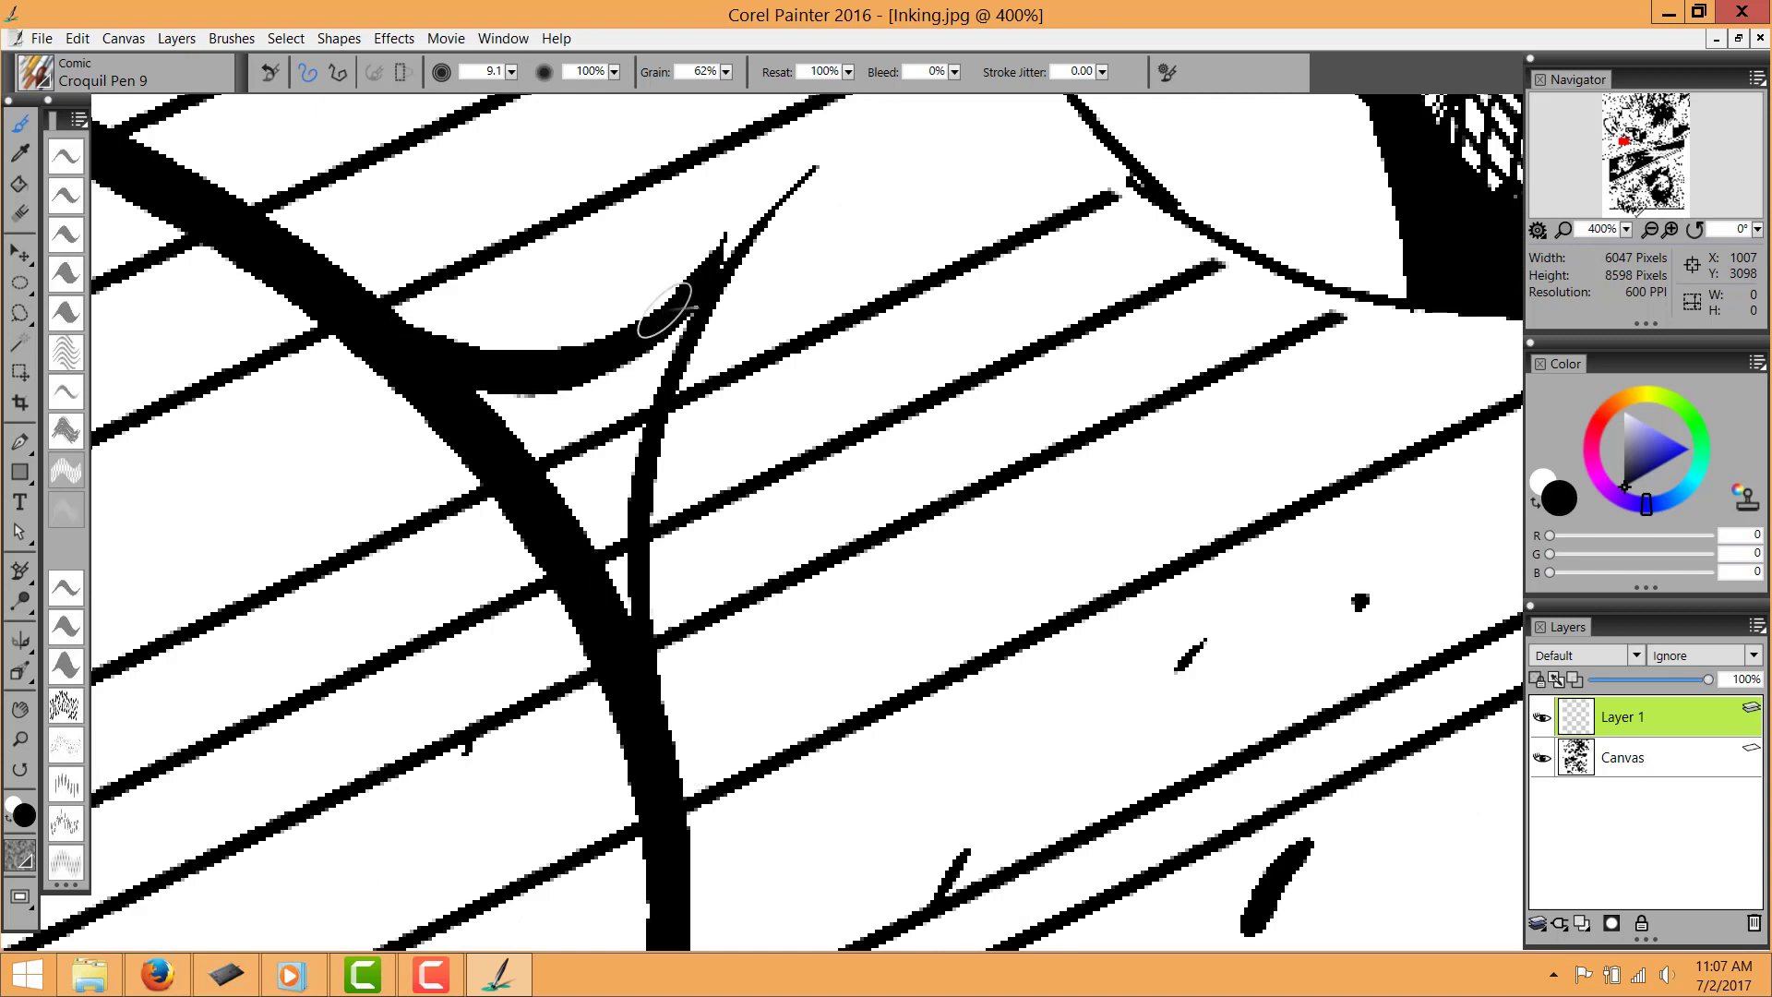
pyautogui.hotkey('ctrl', 'z')
pyautogui.moveTo(406, 304)
pyautogui.mouseDown()
pyautogui.moveTo(670, 319)
pyautogui.moveTo(648, 348)
pyautogui.moveTo(743, 230)
pyautogui.mouseUp()
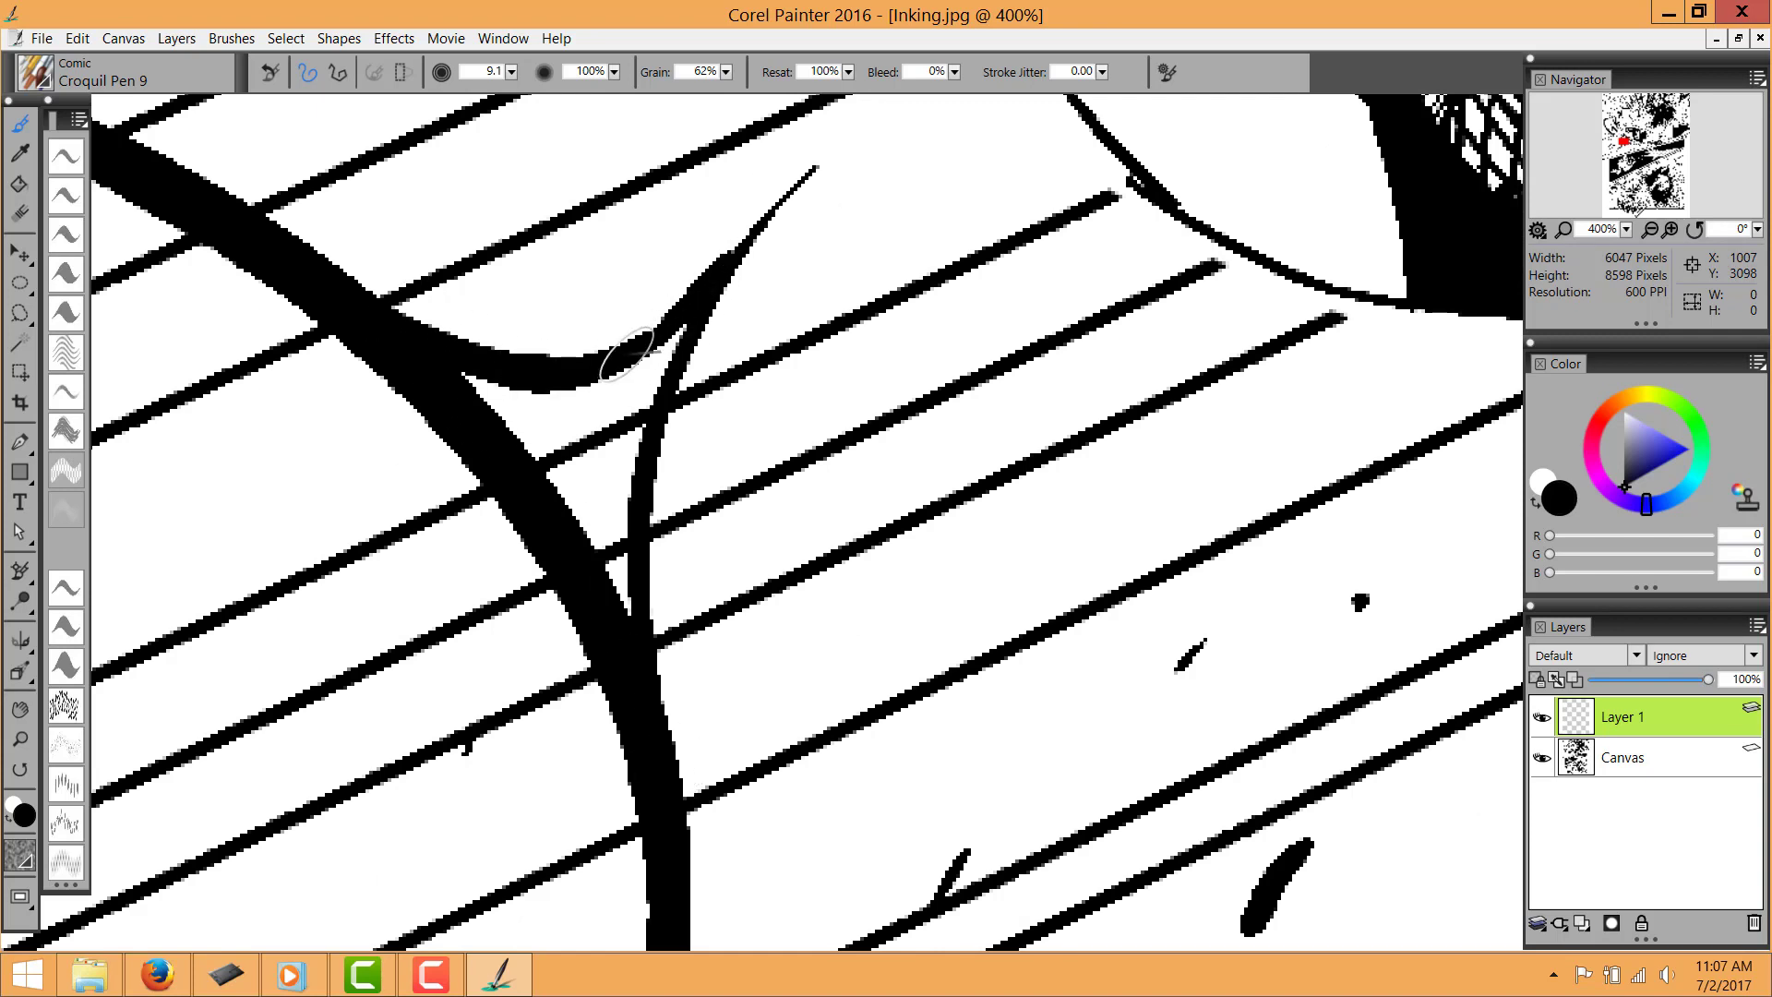
# With the Flat Eraser at size 8.7, trim the overshooting tail tip and erase the bubble outline crossing the tail's opening
pyautogui.click(68, 473)
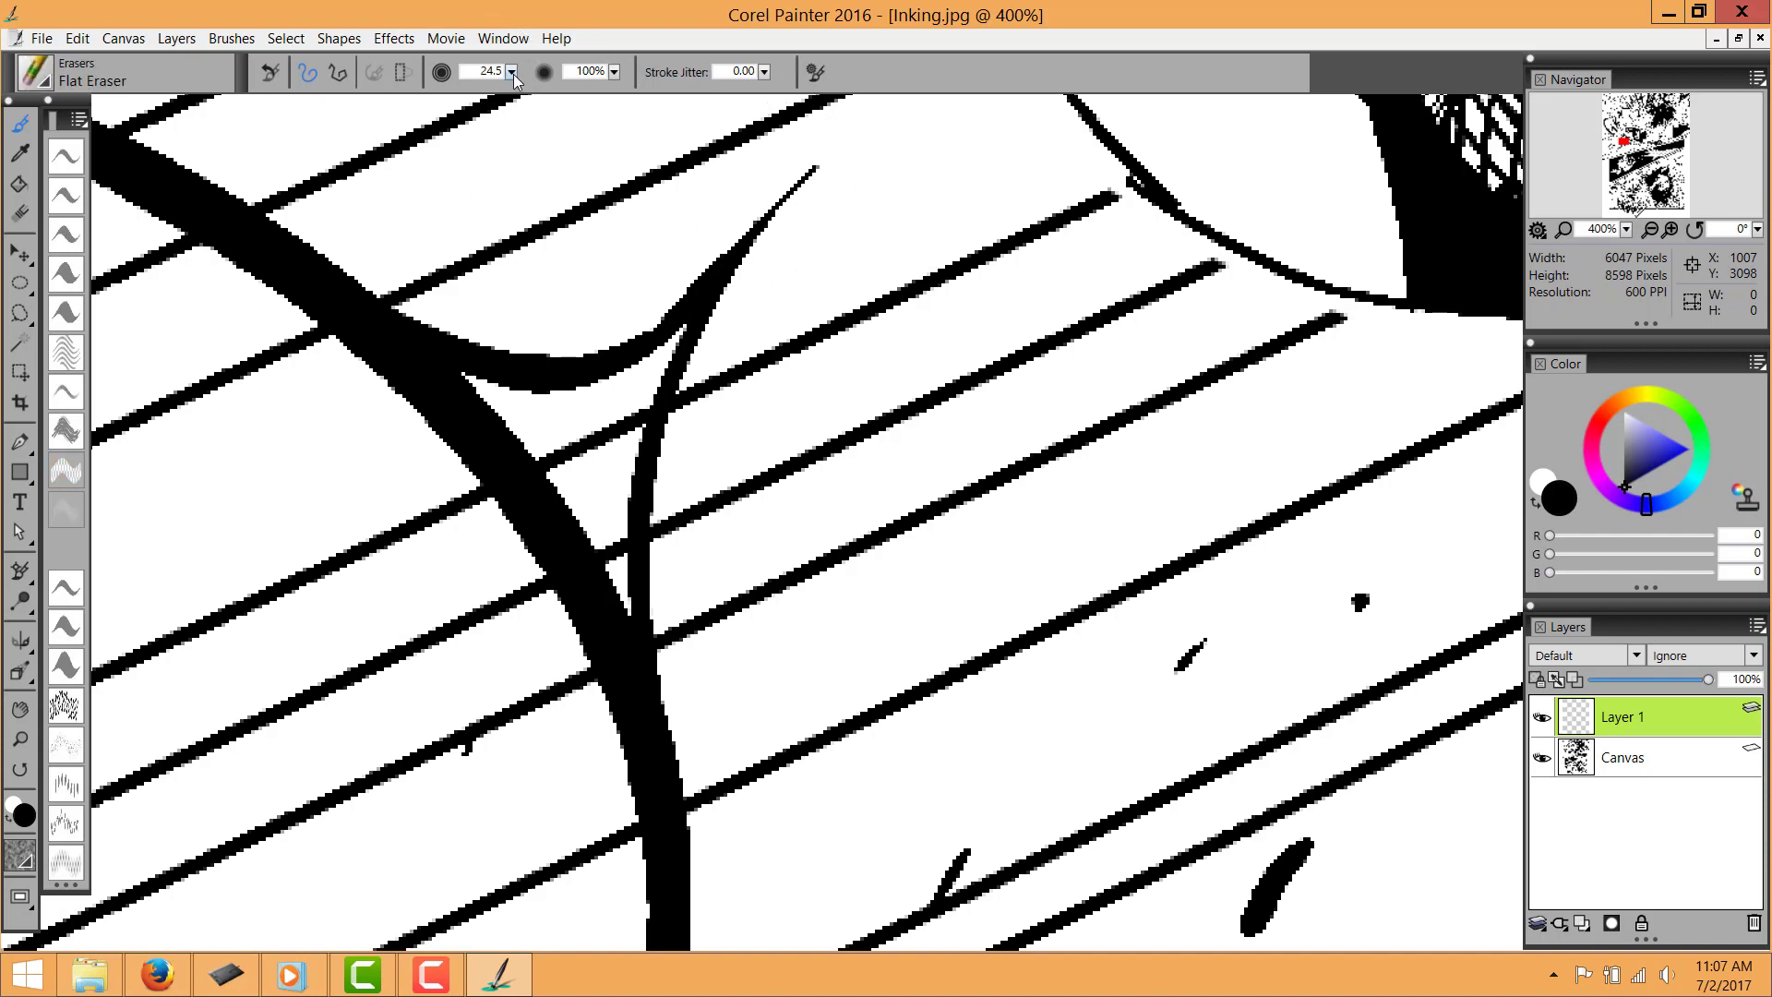
pyautogui.moveTo(512, 73); pyautogui.dragTo(275, 89)
pyautogui.moveTo(790, 225)
pyautogui.mouseDown()
pyautogui.moveTo(823, 166)
pyautogui.moveTo(771, 277)
pyautogui.mouseUp()
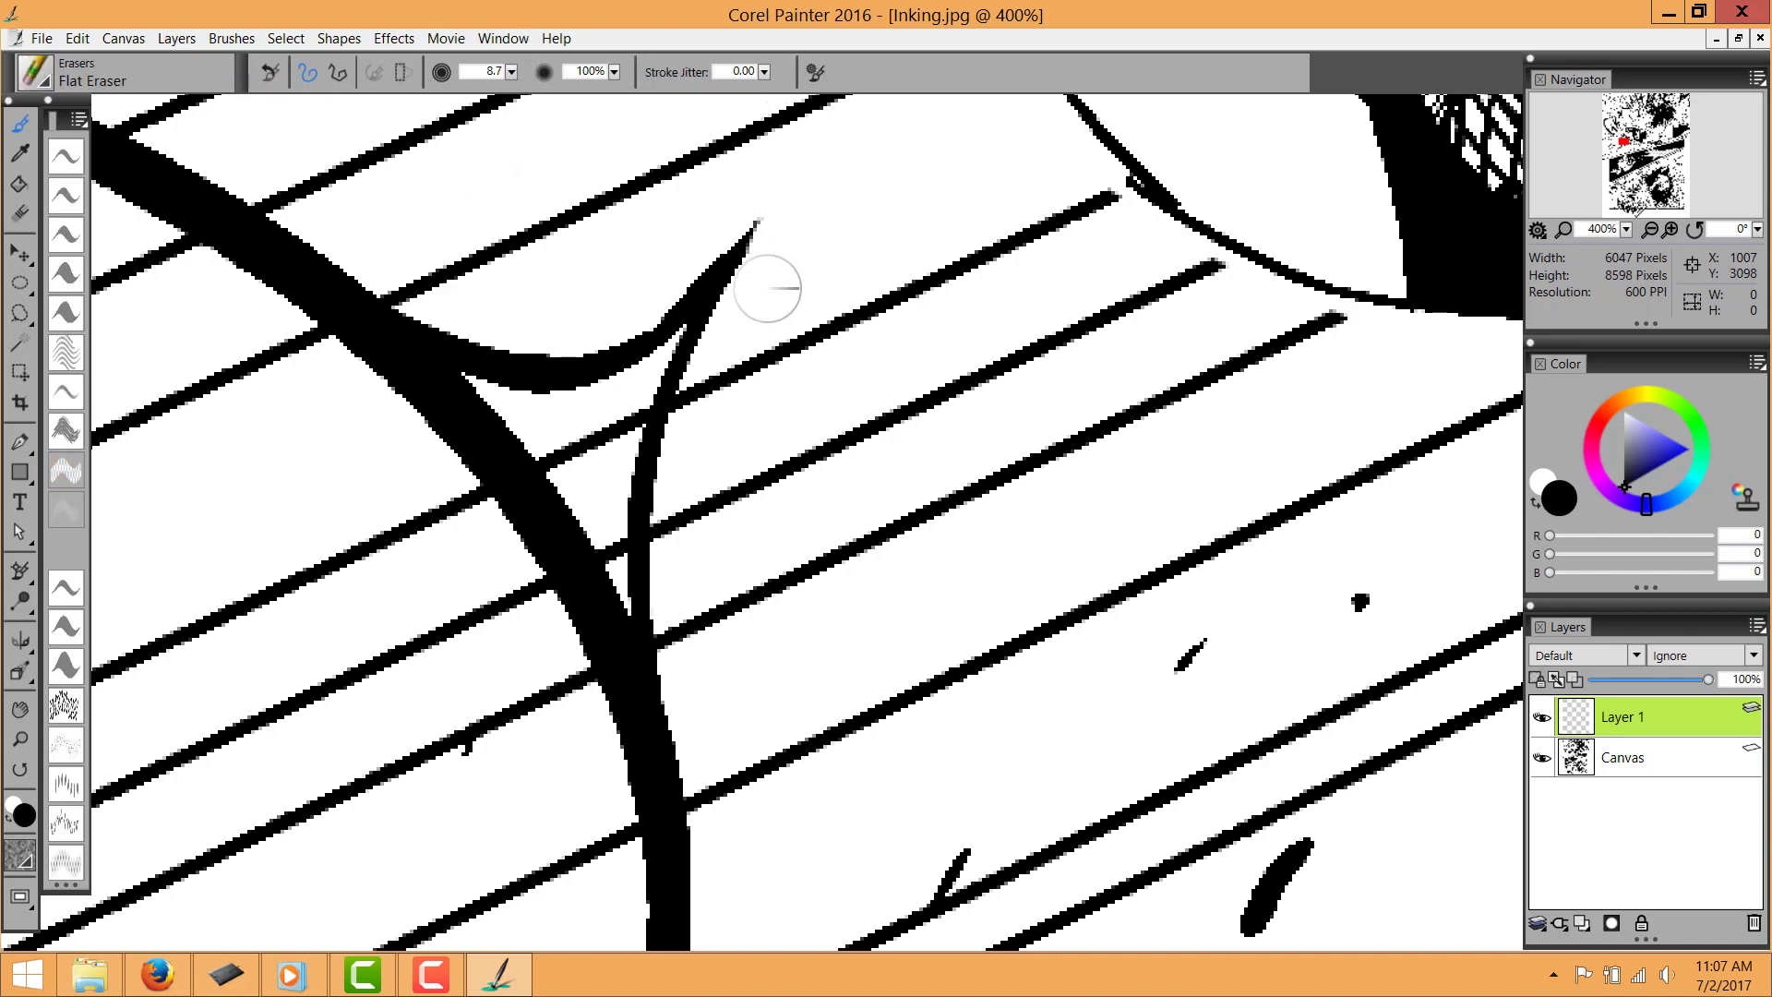
pyautogui.moveTo(545, 588)
pyautogui.mouseDown()
pyautogui.moveTo(498, 414)
pyautogui.moveTo(532, 502)
pyautogui.mouseUp()
pyautogui.moveTo(554, 421); pyautogui.dragTo(550, 606)
pyautogui.moveTo(462, 418)
pyautogui.mouseDown()
pyautogui.moveTo(632, 731)
pyautogui.moveTo(632, 647)
pyautogui.mouseUp()
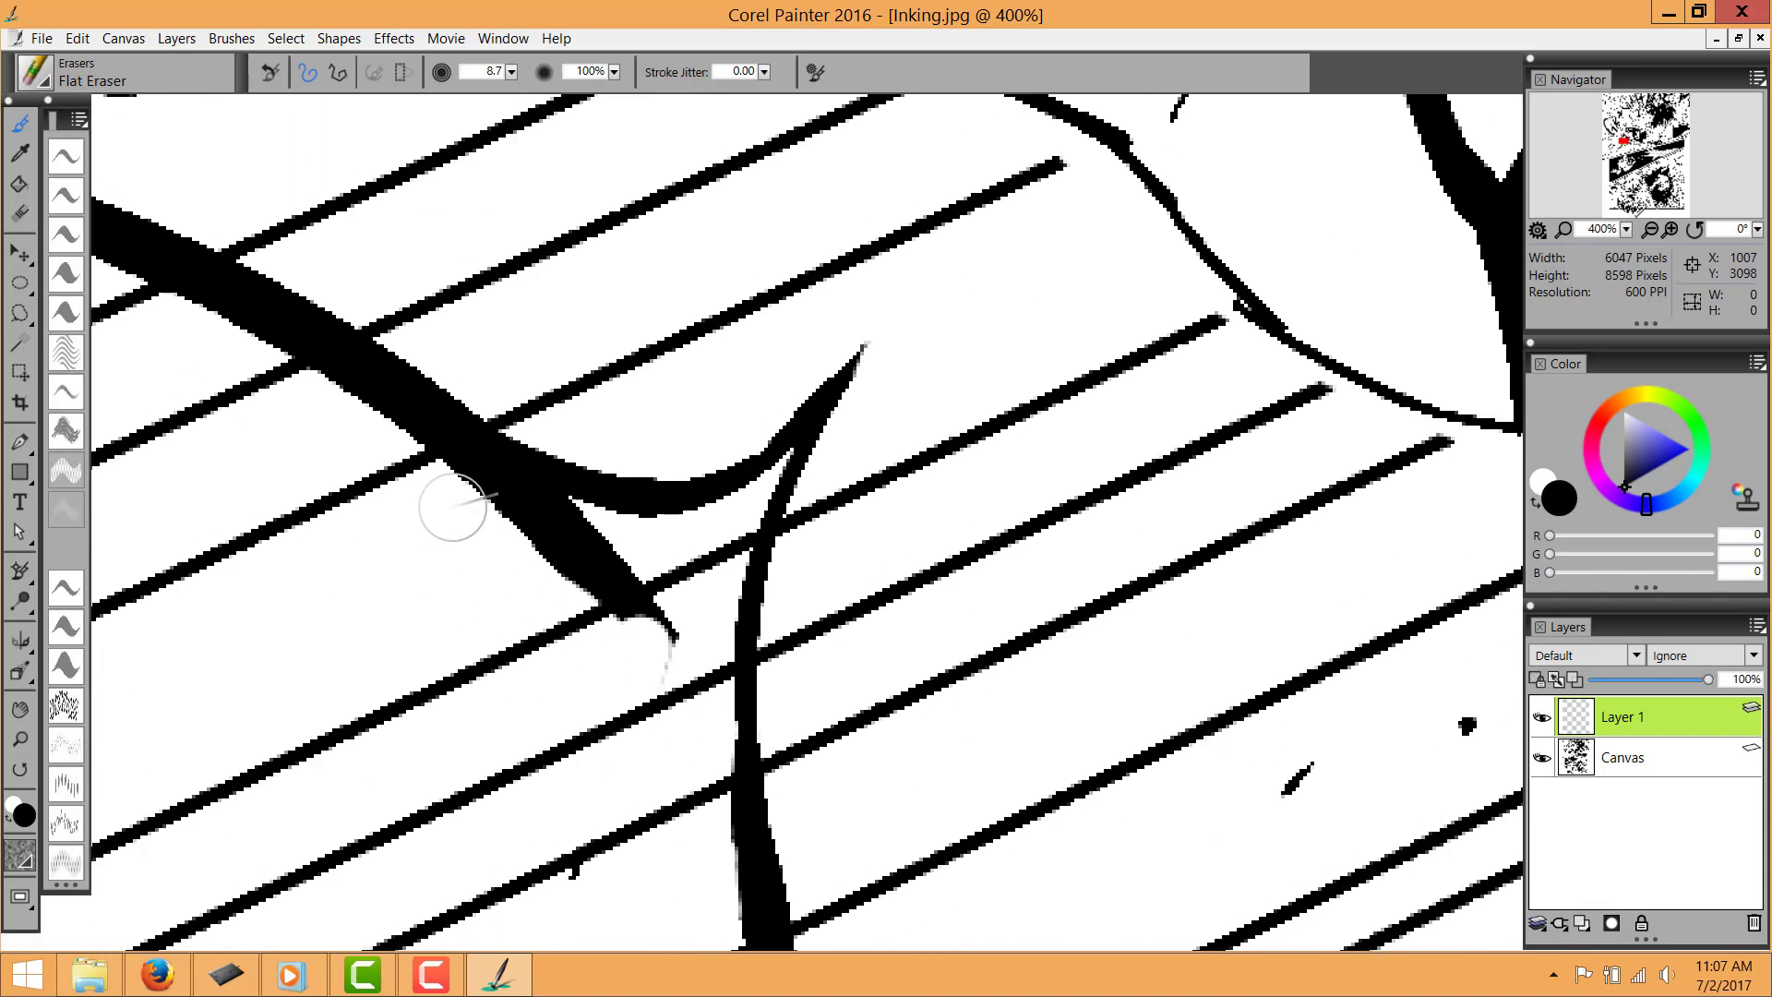
pyautogui.moveTo(437, 494); pyautogui.dragTo(512, 521)
pyautogui.moveTo(529, 524)
pyautogui.mouseDown()
pyautogui.moveTo(571, 539)
pyautogui.moveTo(387, 462)
pyautogui.moveTo(548, 523)
pyautogui.moveTo(462, 496)
pyautogui.moveTo(531, 517)
pyautogui.moveTo(558, 615)
pyautogui.moveTo(621, 672)
pyautogui.mouseUp()
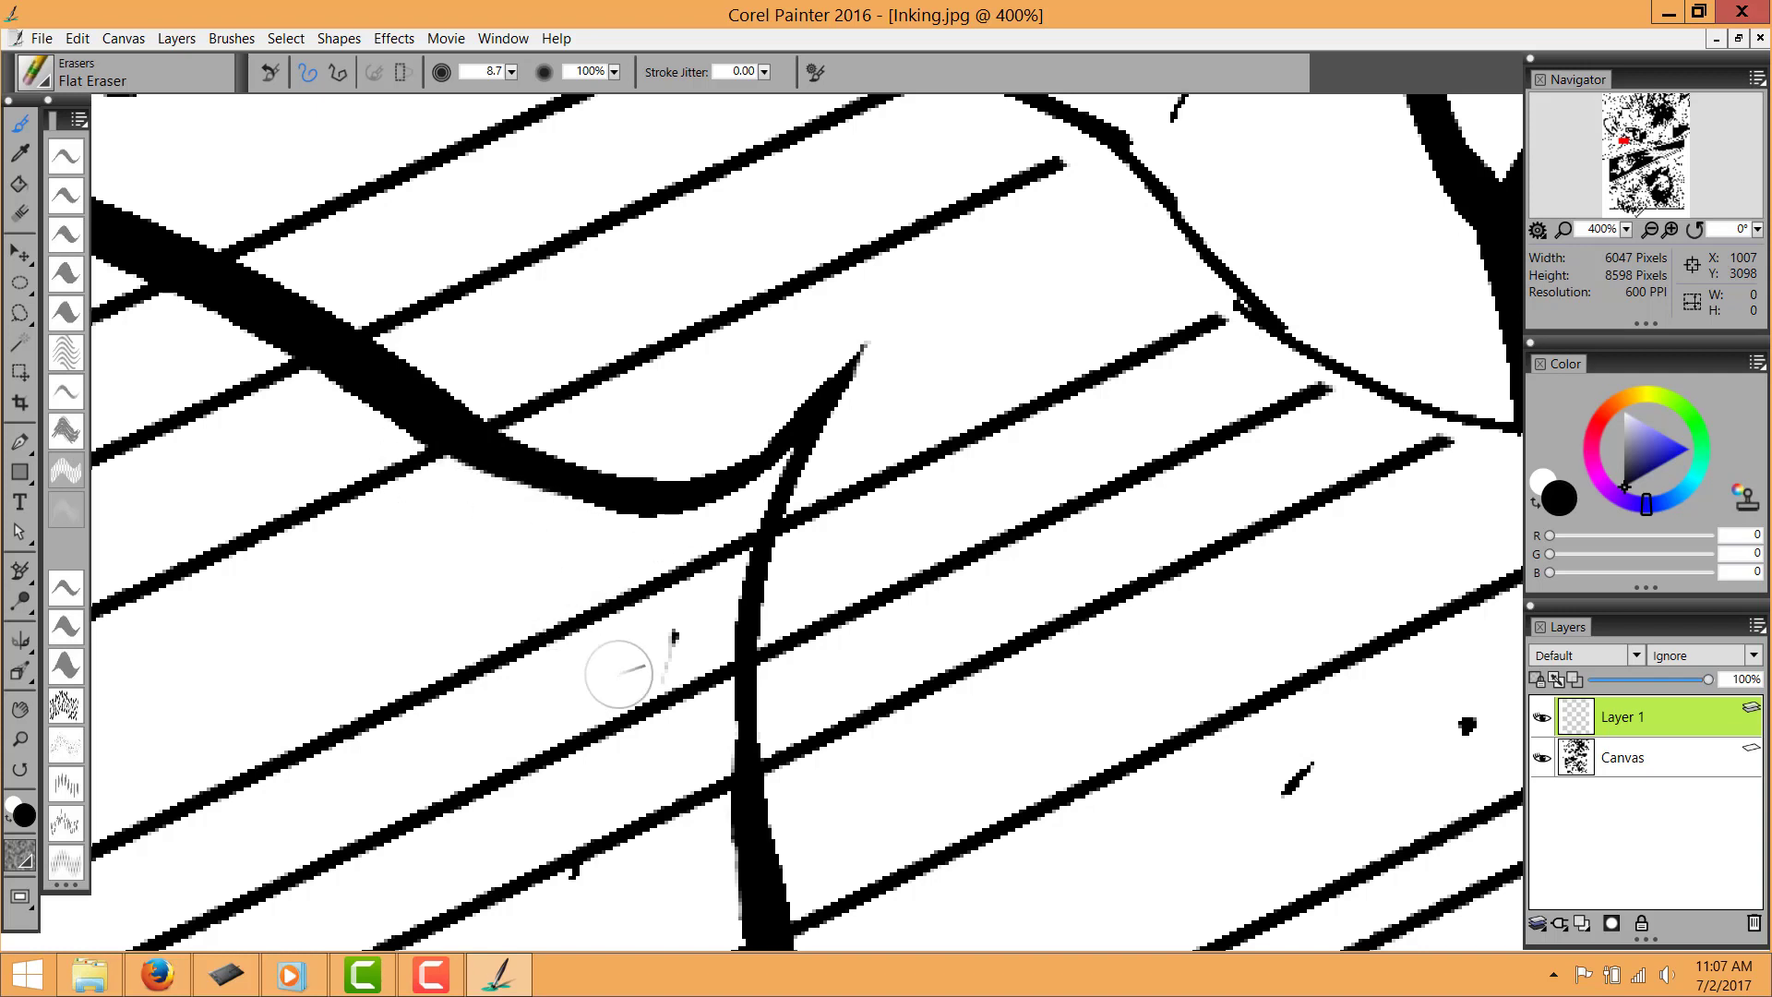
# Erase the leftover specks inside the tail and smooth the inner outline where the tail joins the bubble
pyautogui.hotkey('ctrl', '-')
pyautogui.hotkey('ctrl', '+')
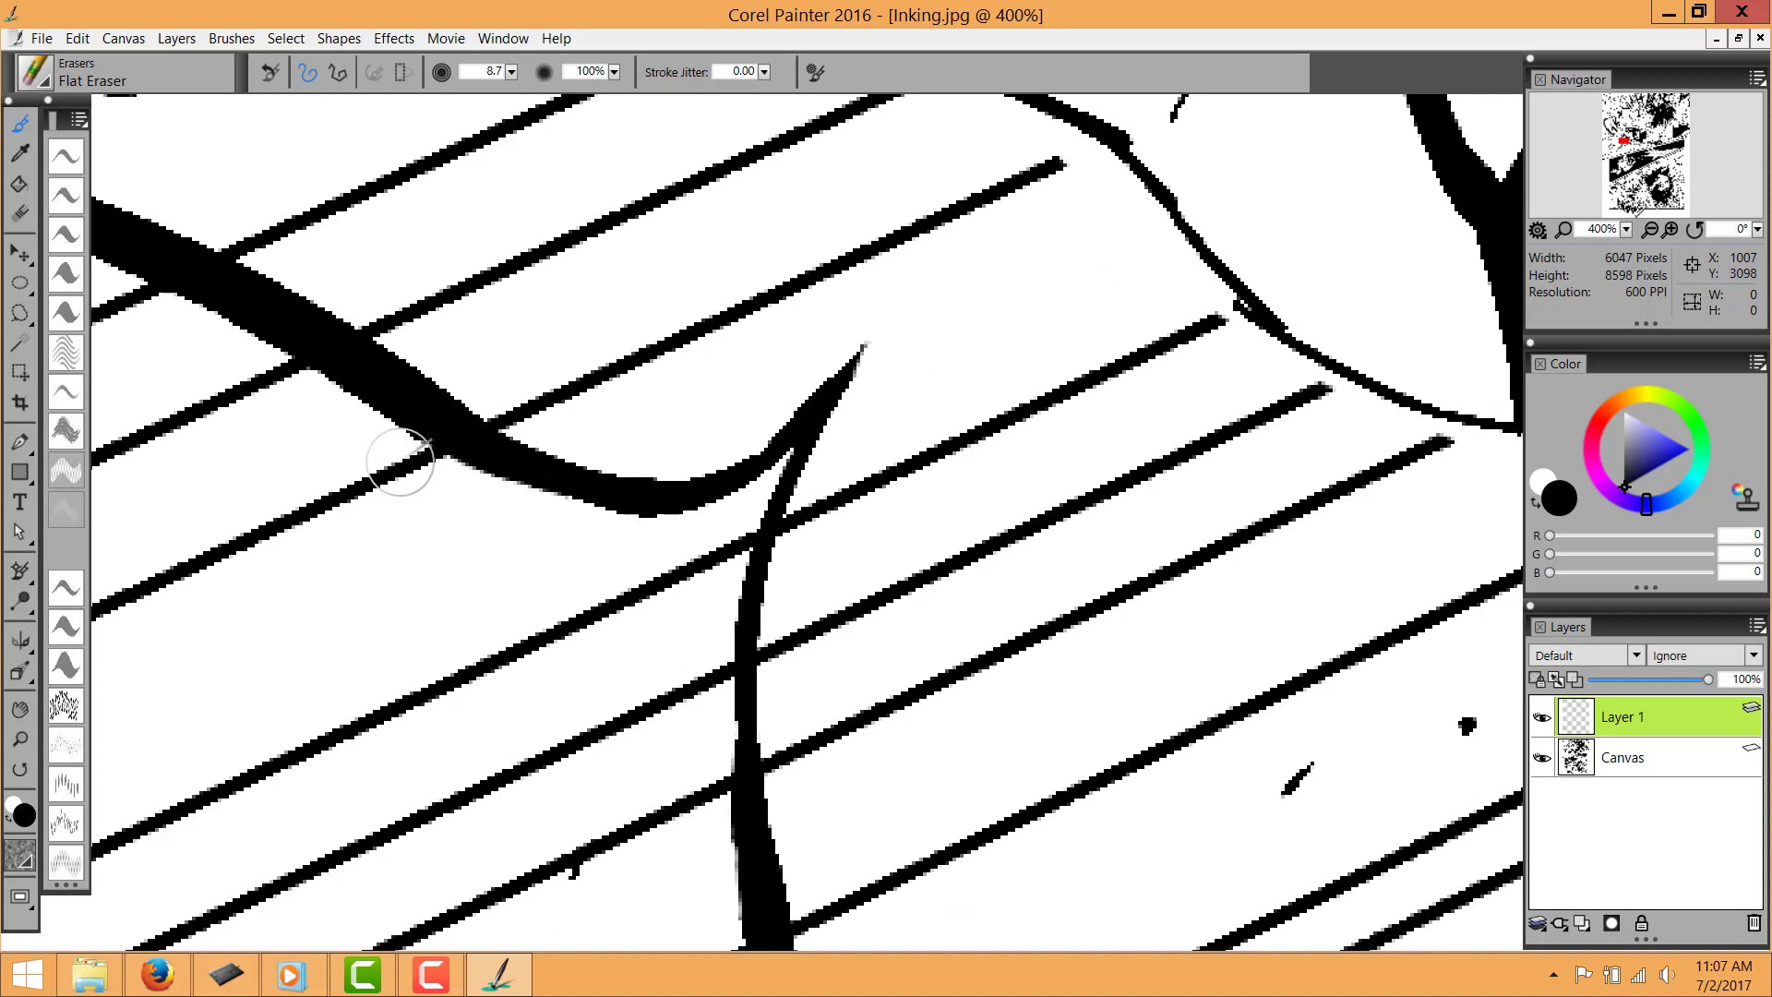
pyautogui.moveTo(443, 481)
pyautogui.mouseDown()
pyautogui.moveTo(490, 507)
pyautogui.moveTo(546, 461)
pyautogui.moveTo(644, 549)
pyautogui.moveTo(612, 538)
pyautogui.moveTo(656, 549)
pyautogui.mouseUp()
pyautogui.hotkey('ctrl', '-')
pyautogui.hotkey('ctrl', '-')
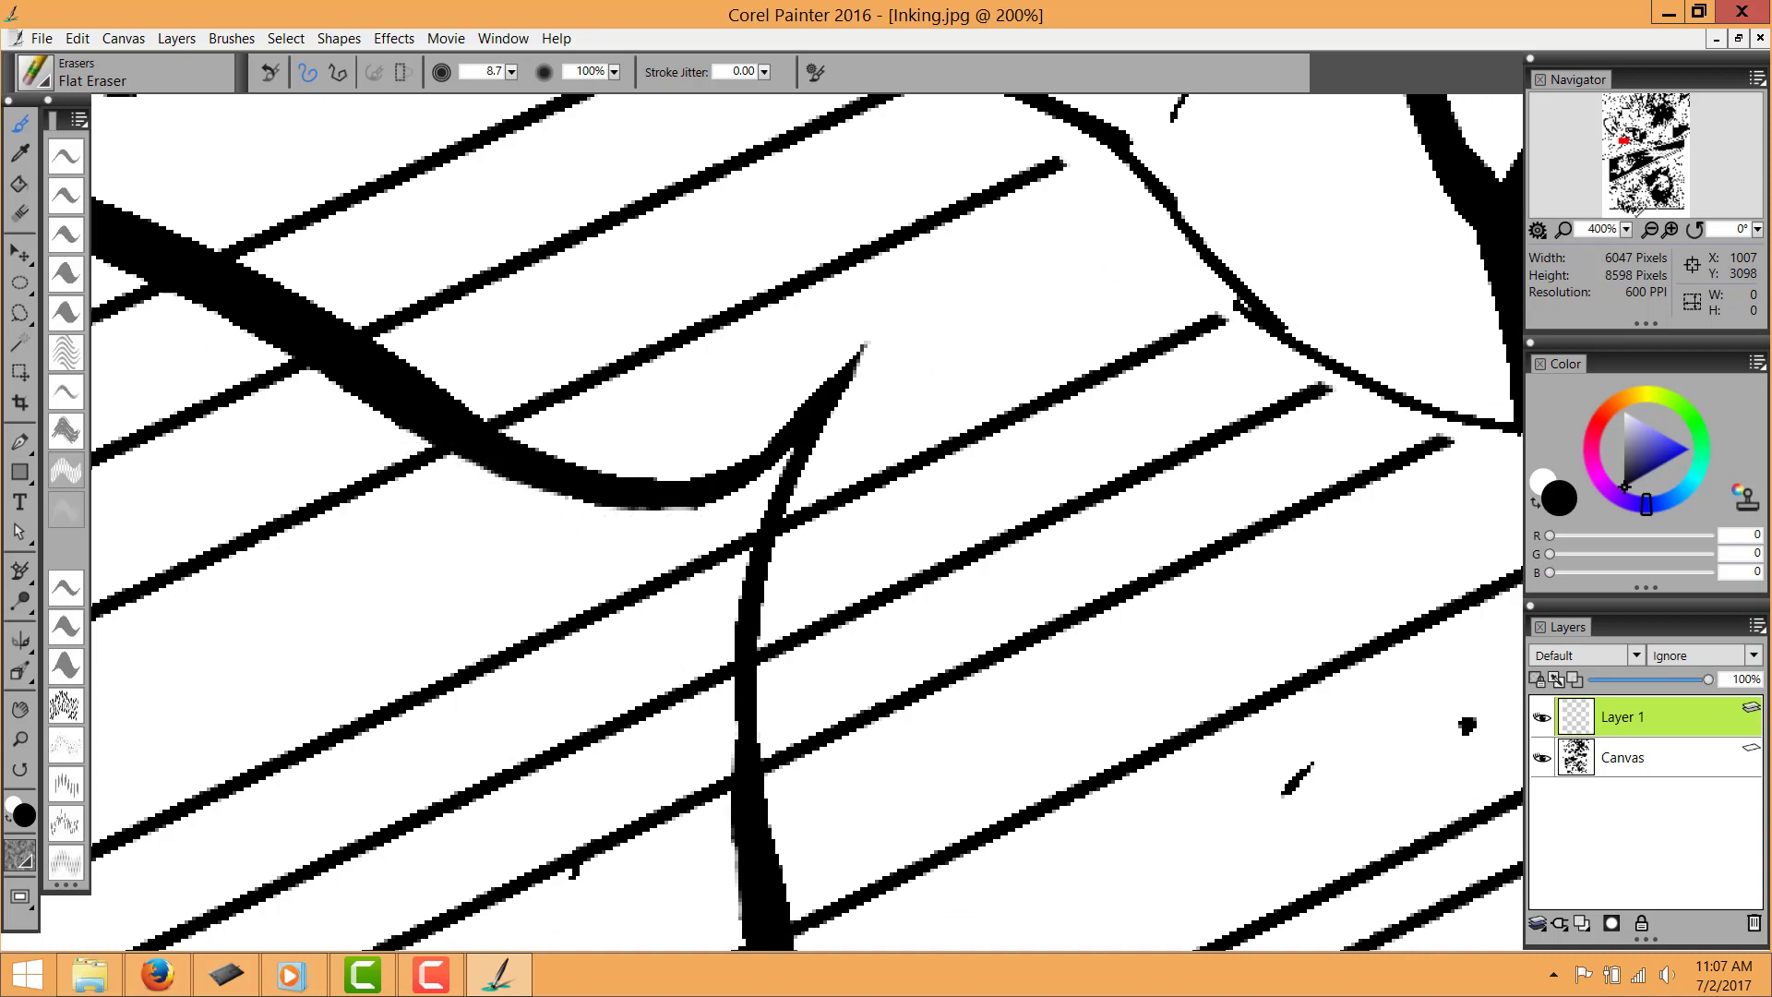
pyautogui.moveTo(510, 636); pyautogui.dragTo(620, 519)
pyautogui.hotkey('ctrl', '+')
pyautogui.hotkey('ctrl', '+')
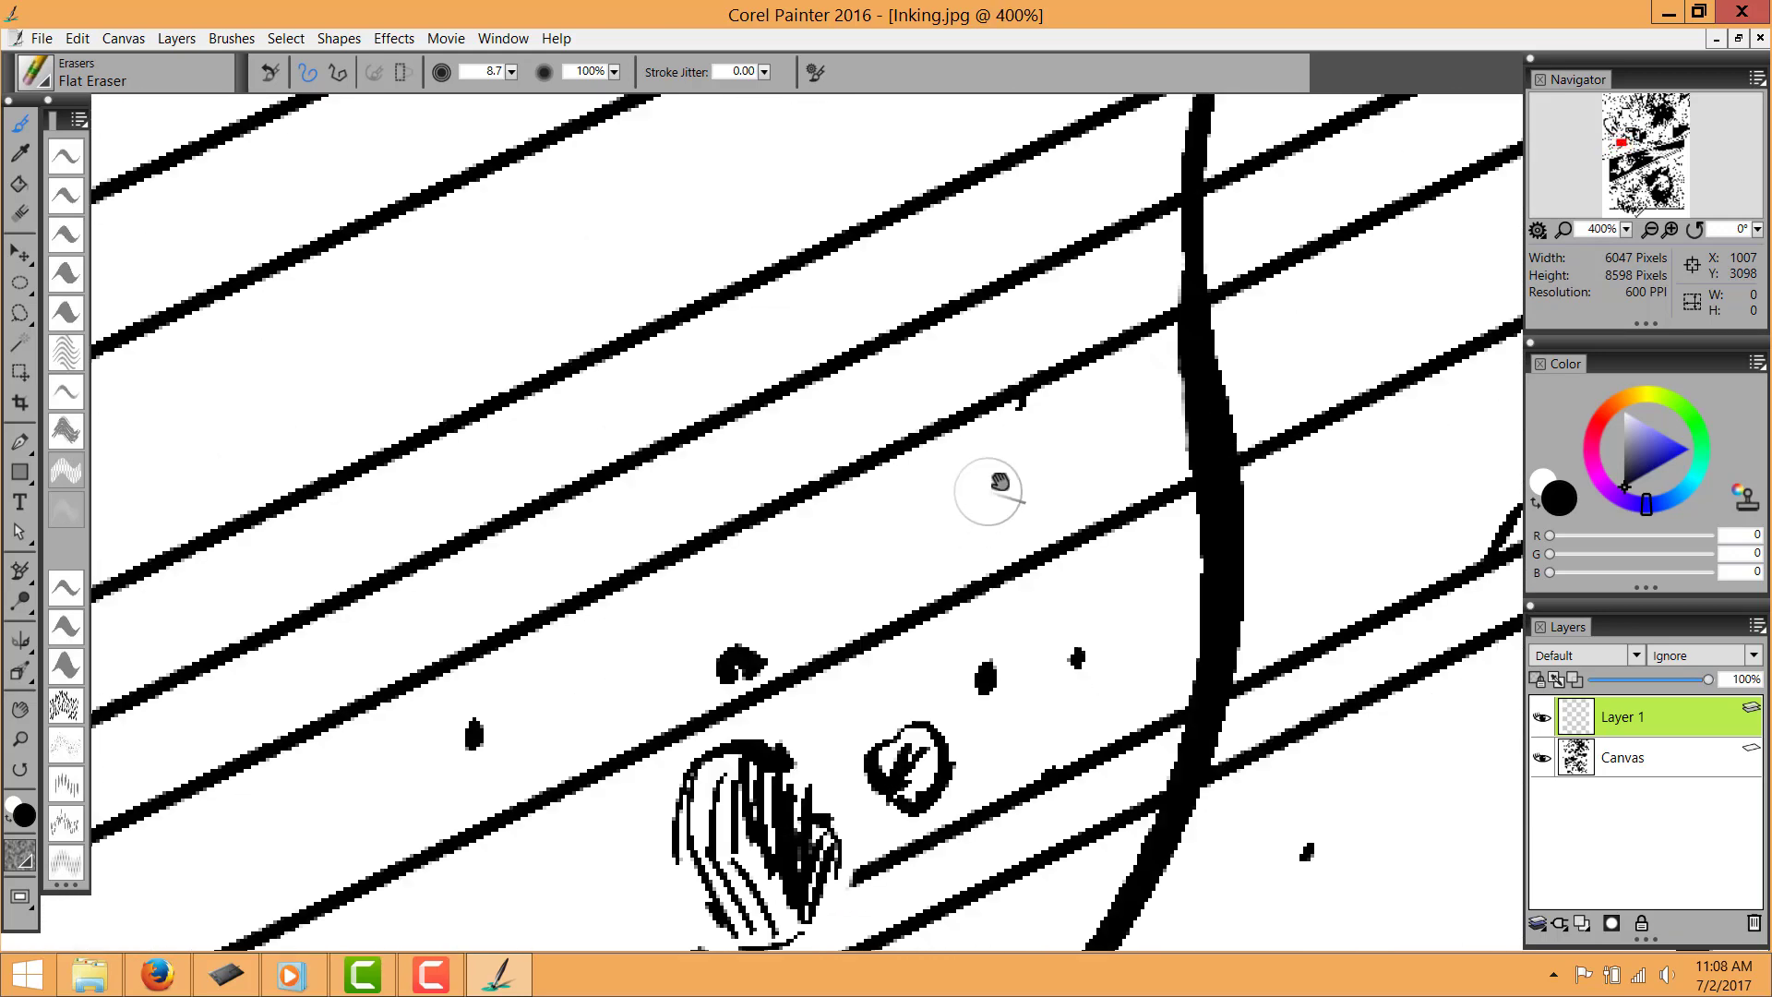
pyautogui.moveTo(1126, 333); pyautogui.dragTo(534, 556)
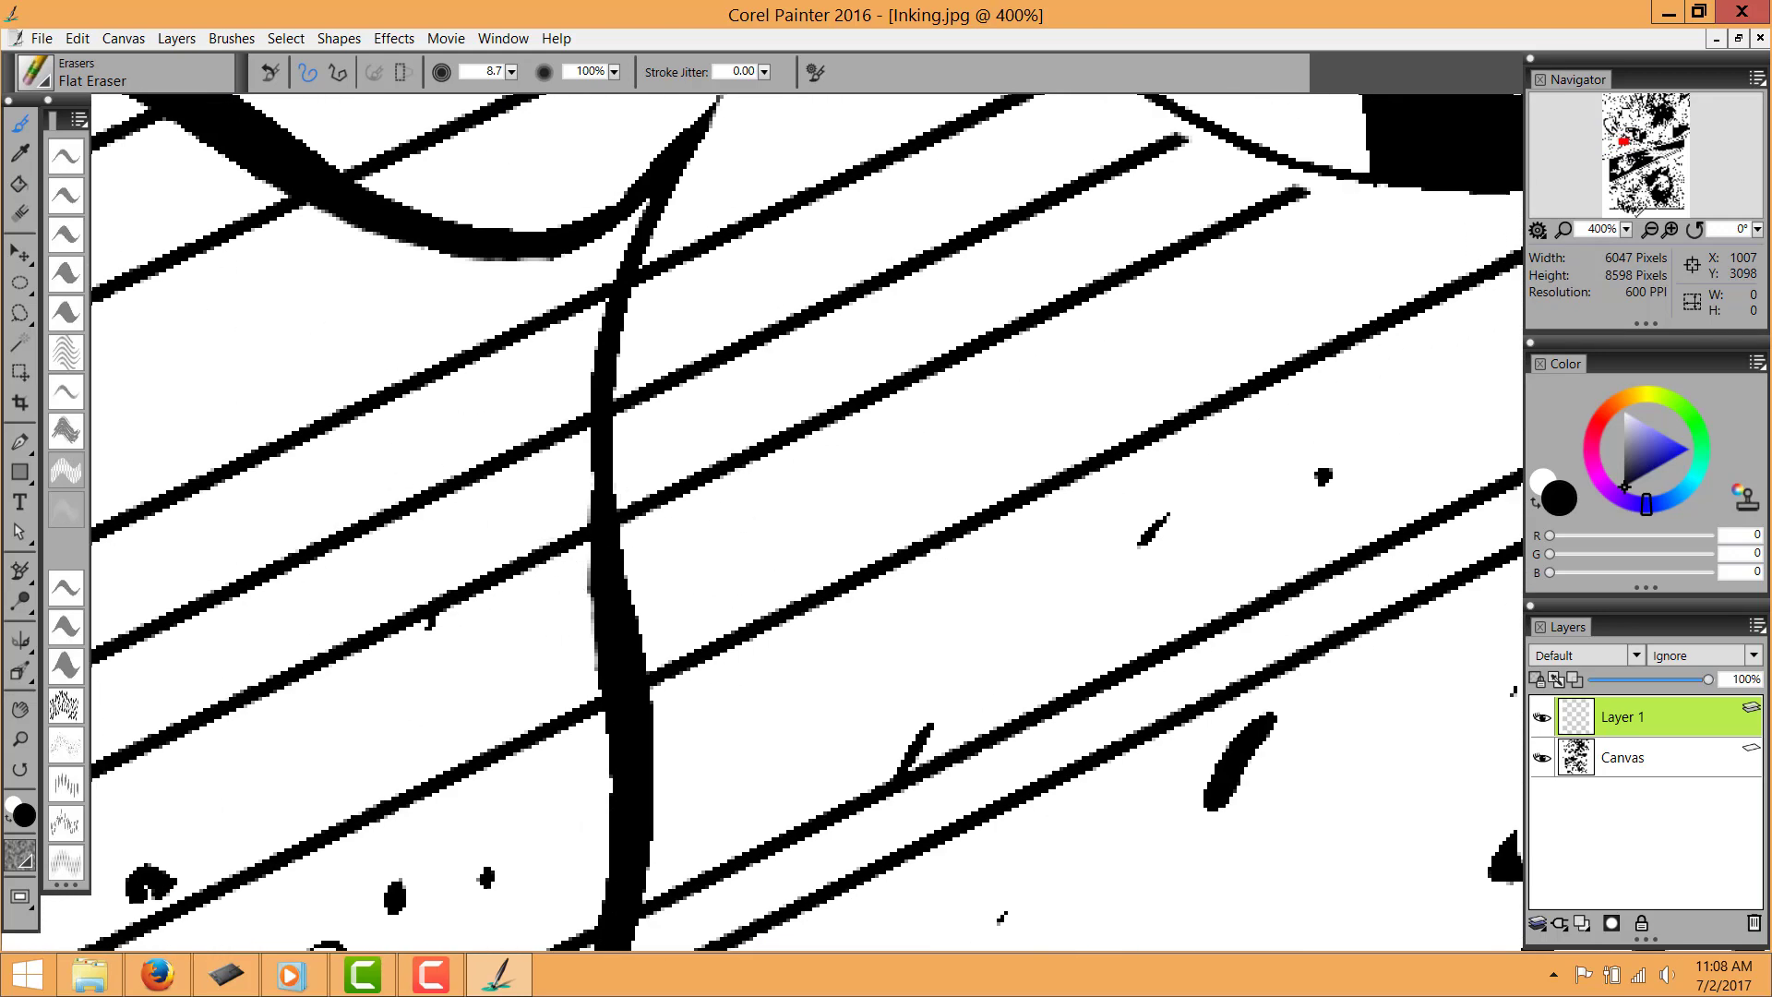
pyautogui.hotkey('ctrl', '-')
pyautogui.hotkey('ctrl', '-')
pyautogui.hotkey('ctrl', '-')
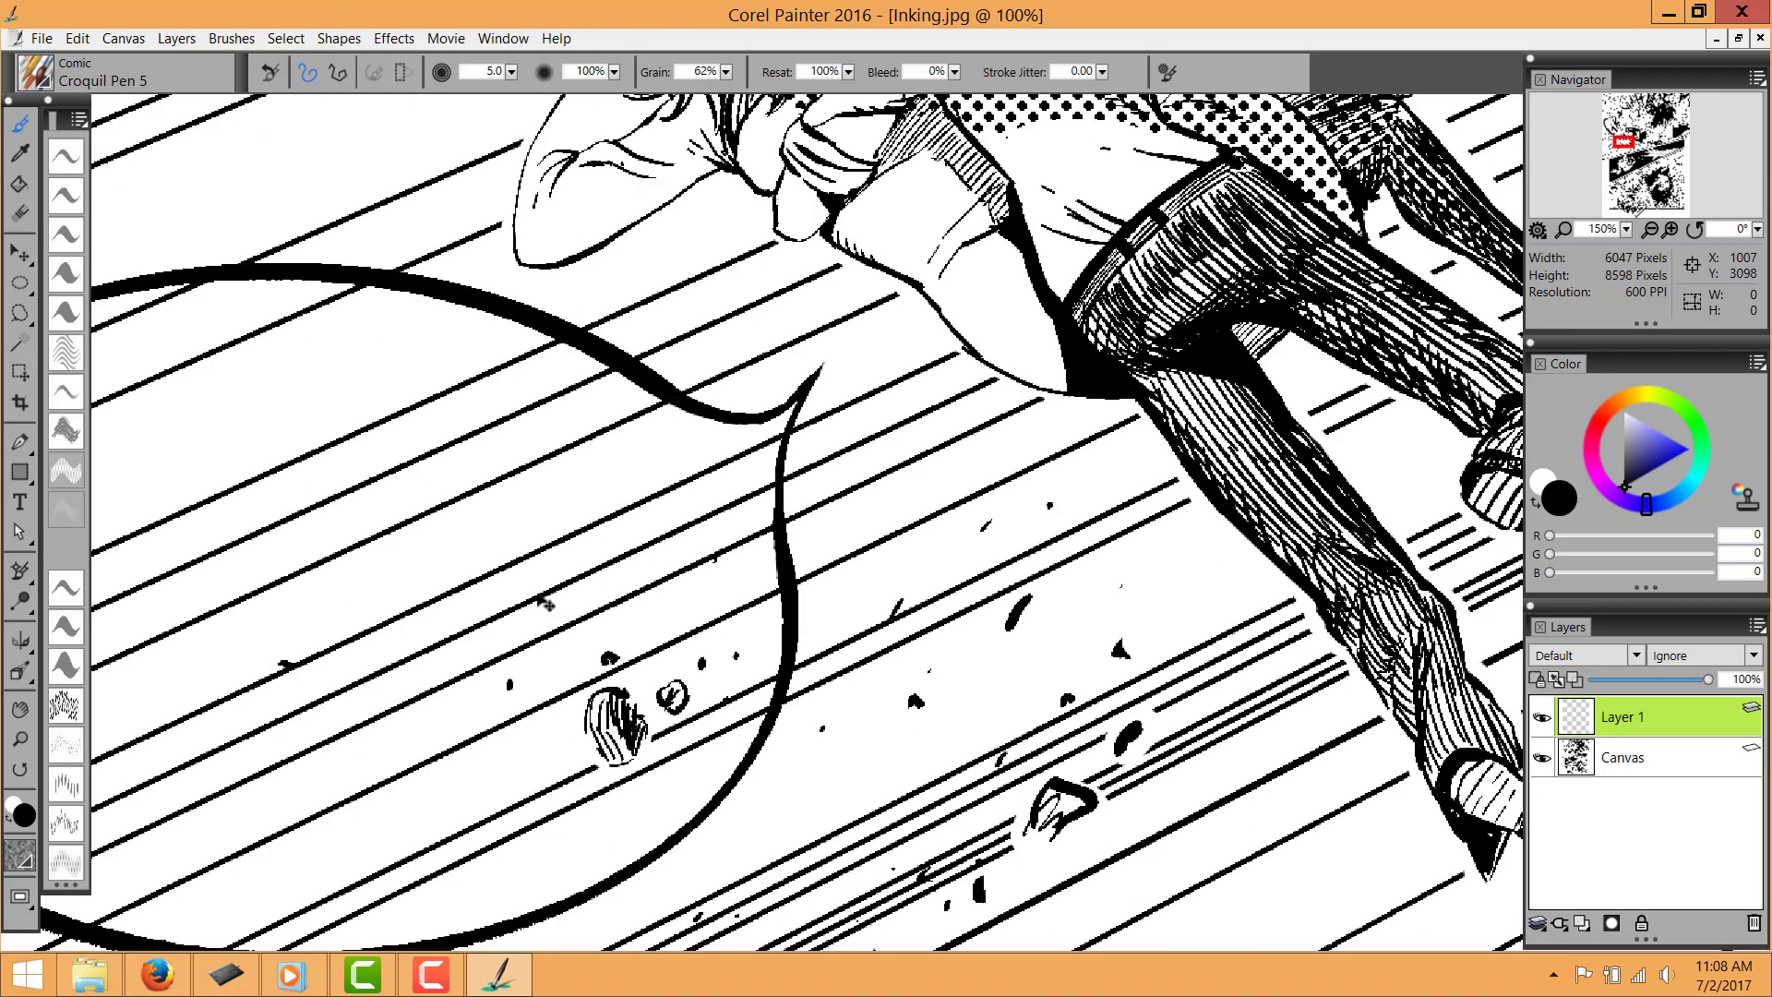
# Fill the interior of the large speech bubble with white using the Paint Bucket
pyautogui.click(20, 192)
pyautogui.click(1536, 504)
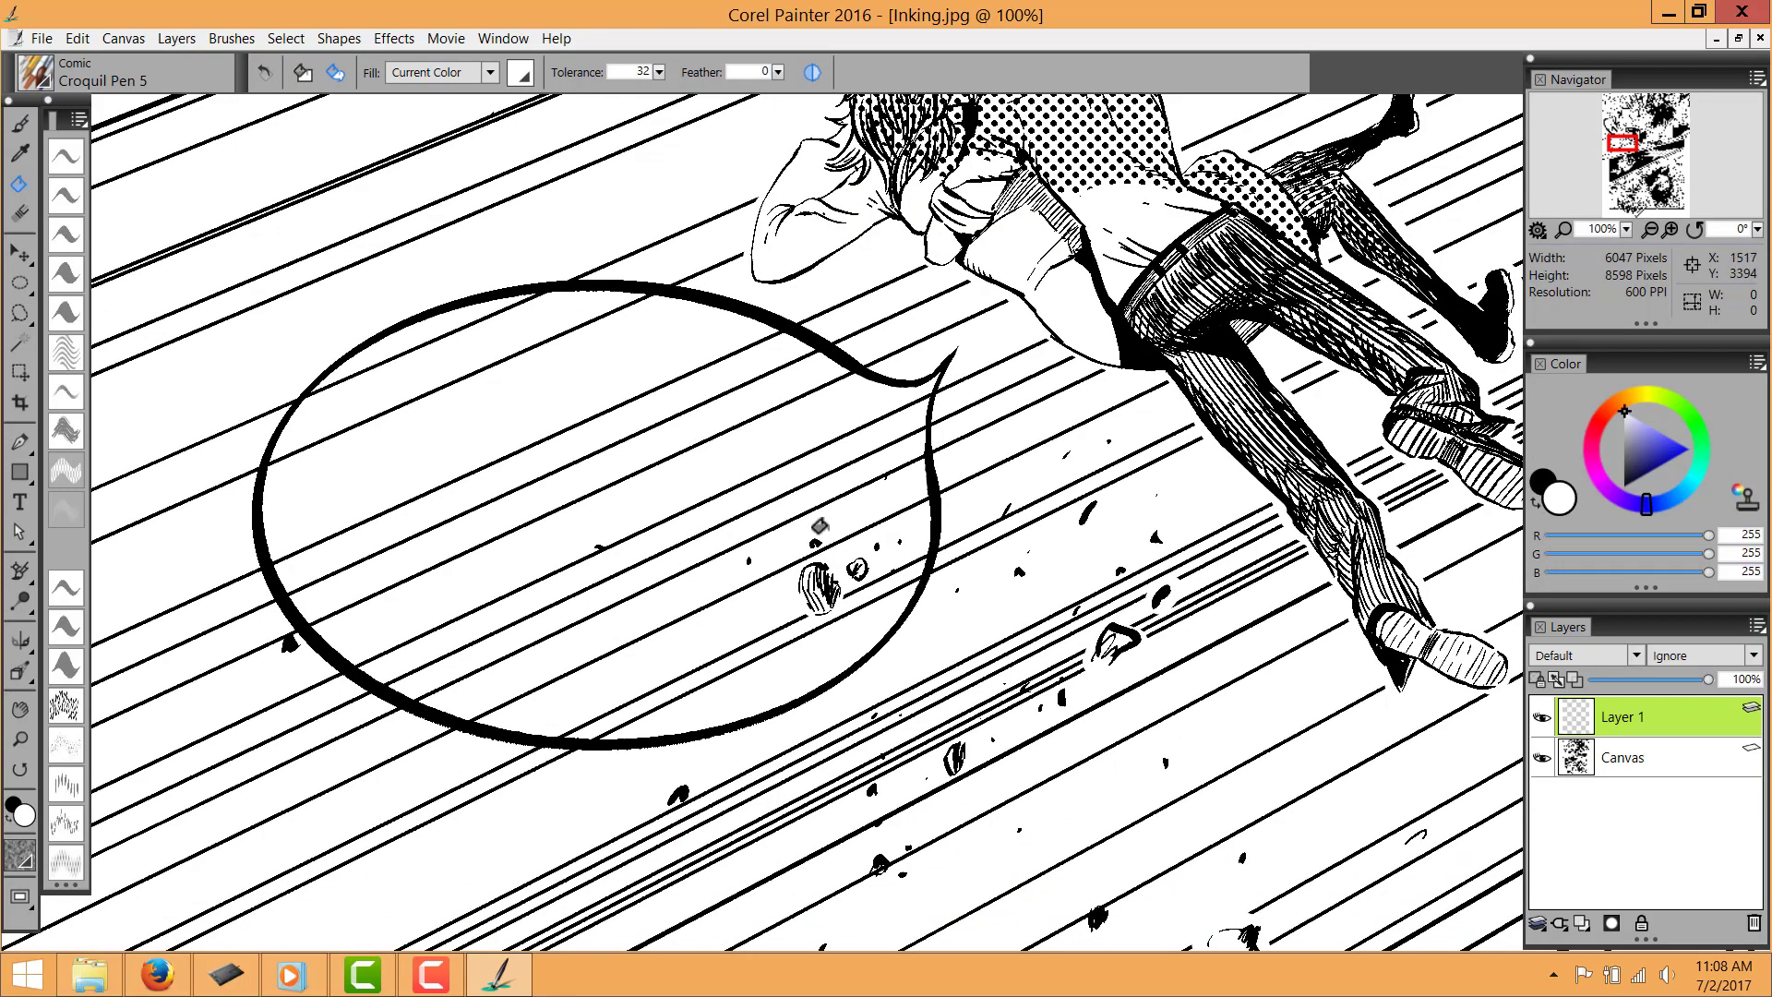
pyautogui.click(663, 595)
pyautogui.hotkey('ctrl', '-')
pyautogui.hotkey('ctrl', '-')
pyautogui.moveTo(754, 553); pyautogui.dragTo(551, 678)
pyautogui.hotkey('ctrl', '+')
pyautogui.hotkey('ctrl', '+')
pyautogui.hotkey('ctrl', '+')
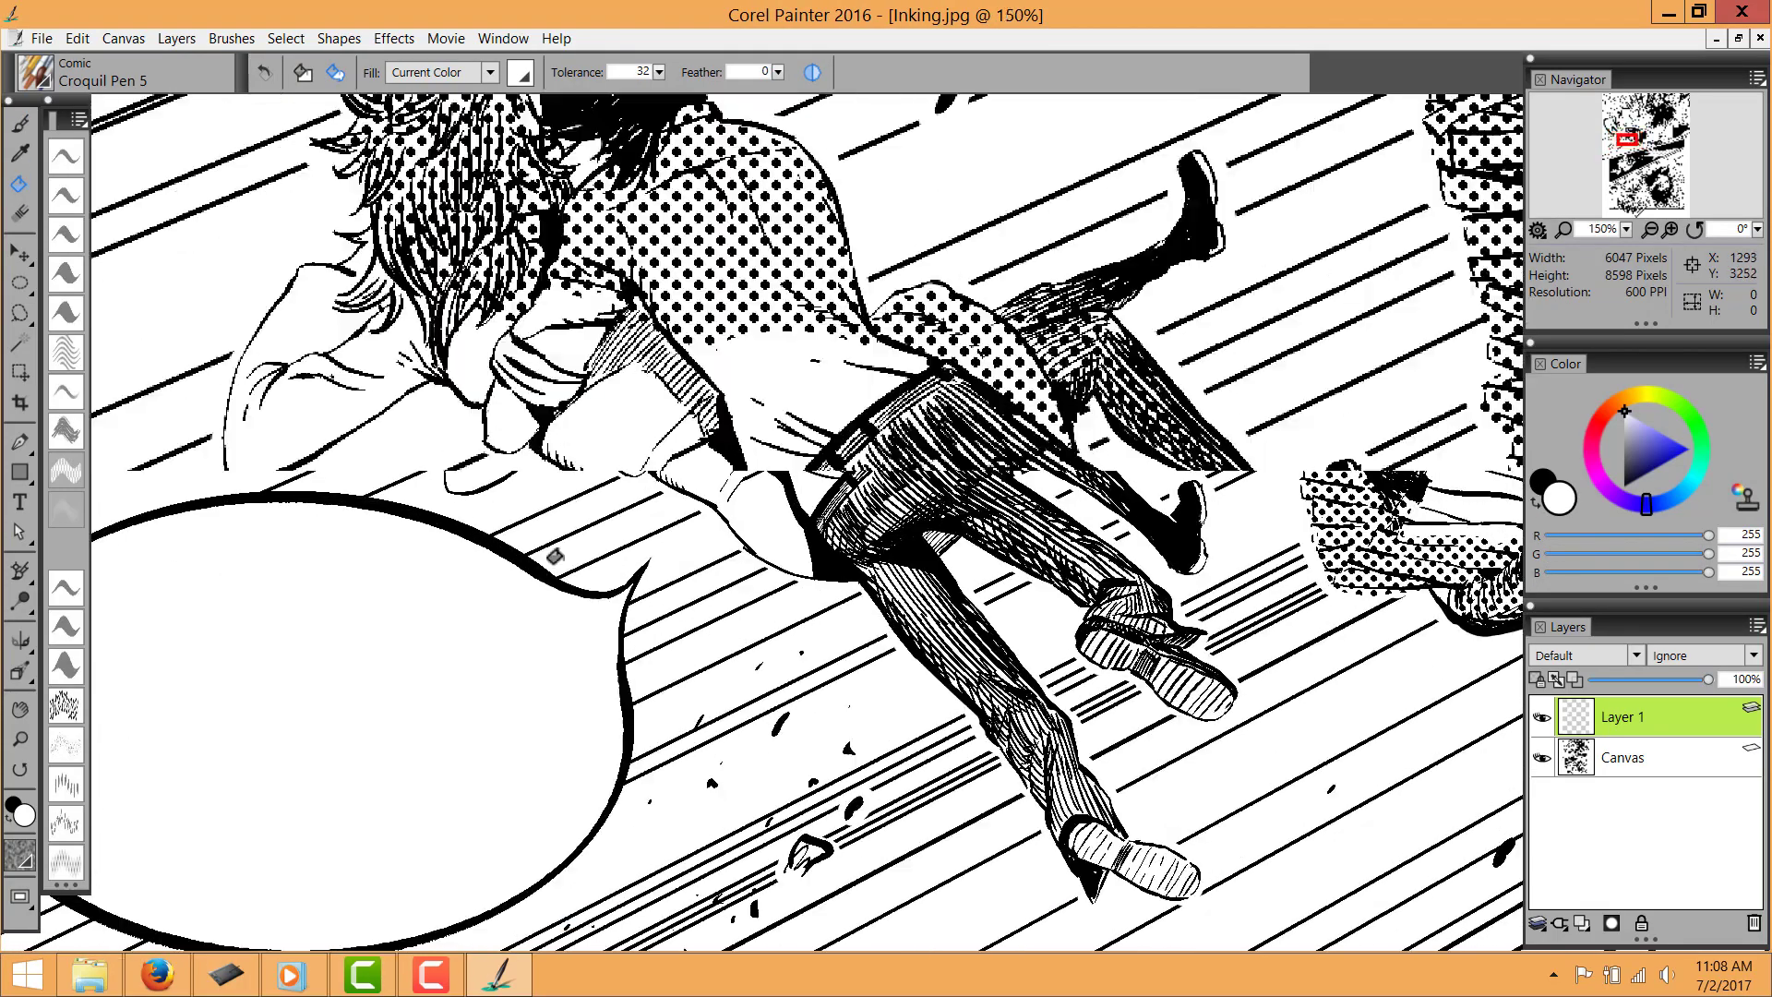
# Touch up the area around the filled bubble's tail with the Flat Eraser
pyautogui.click(71, 471)
pyautogui.hotkey('ctrl', '+')
pyautogui.hotkey('ctrl', '+')
pyautogui.moveTo(307, 634)
pyautogui.mouseDown()
pyautogui.moveTo(1026, 442)
pyautogui.moveTo(1073, 491)
pyautogui.mouseUp()
pyautogui.moveTo(705, 560)
pyautogui.mouseDown()
pyautogui.moveTo(759, 492)
pyautogui.moveTo(795, 570)
pyautogui.mouseUp()
pyautogui.hotkey('ctrl', '-')
pyautogui.hotkey('ctrl', '-')
pyautogui.hotkey('ctrl', '-')
pyautogui.hotkey('ctrl', '-')
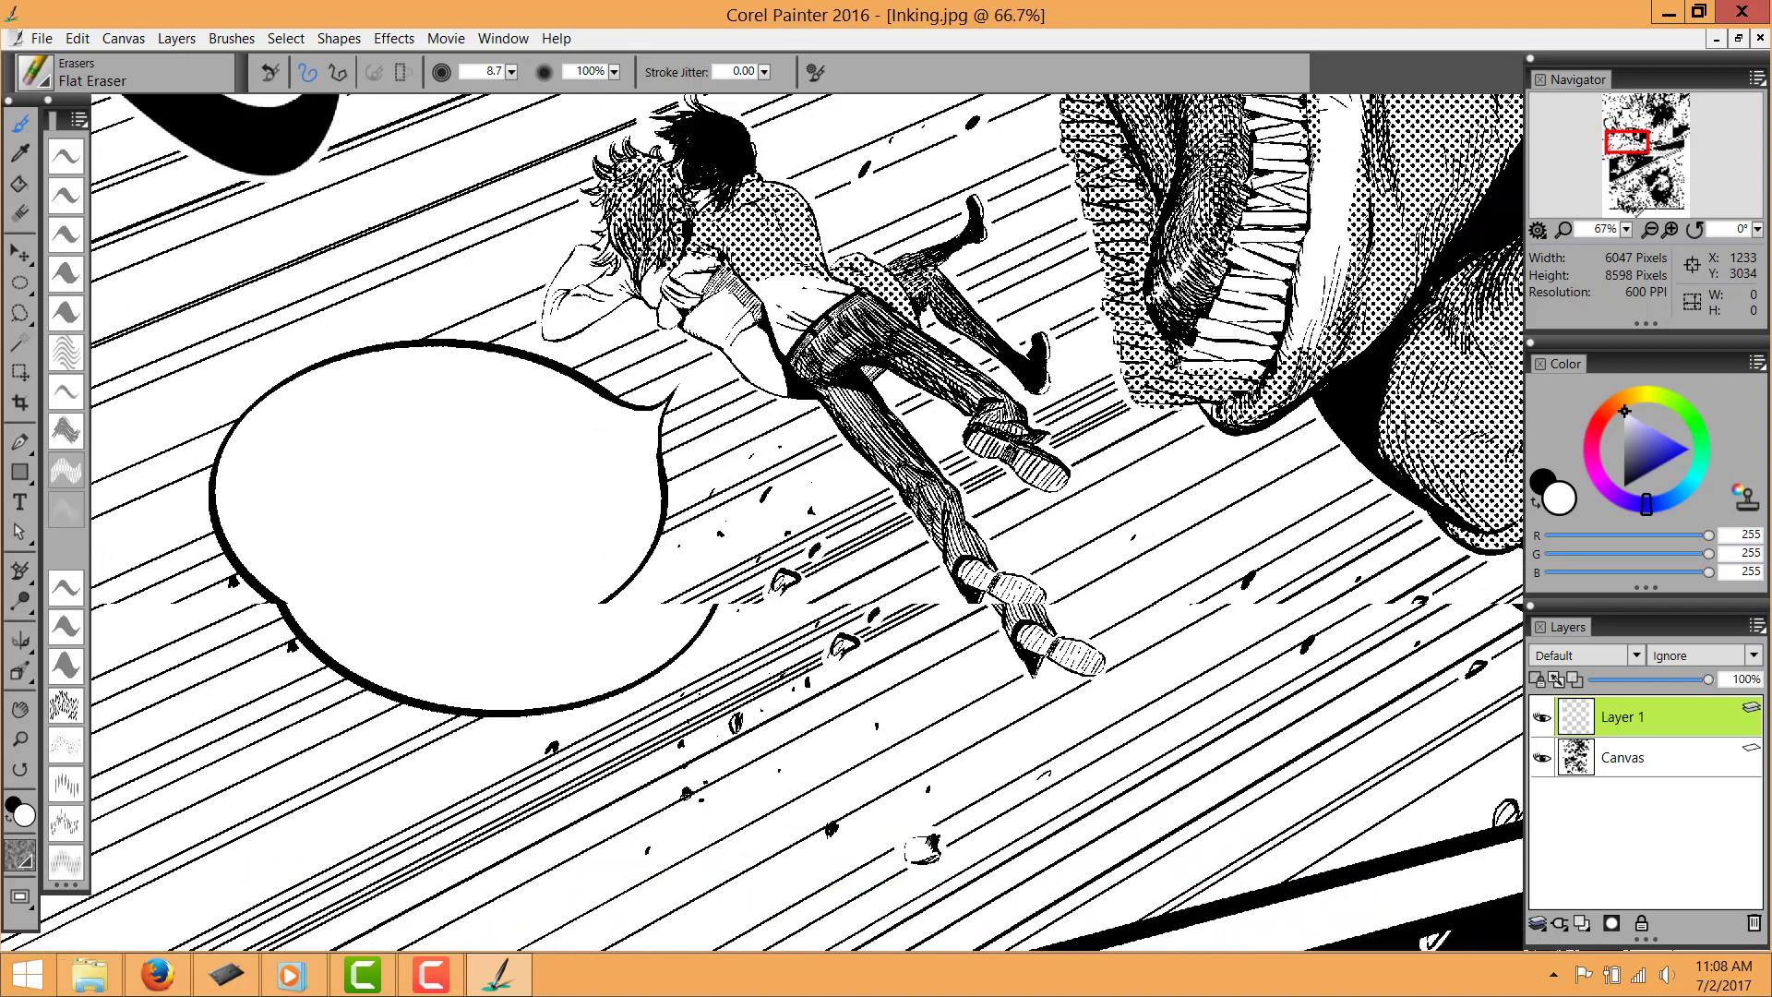
# Stroke a smaller oval selection, about 393 by 309 pixels, in black with Croquil Pen 15 beside the first bubble's lower right, and deselect it
pyautogui.hotkey('ctrl', '-')
pyautogui.moveTo(803, 470); pyautogui.dragTo(700, 513)
pyautogui.click(19, 282)
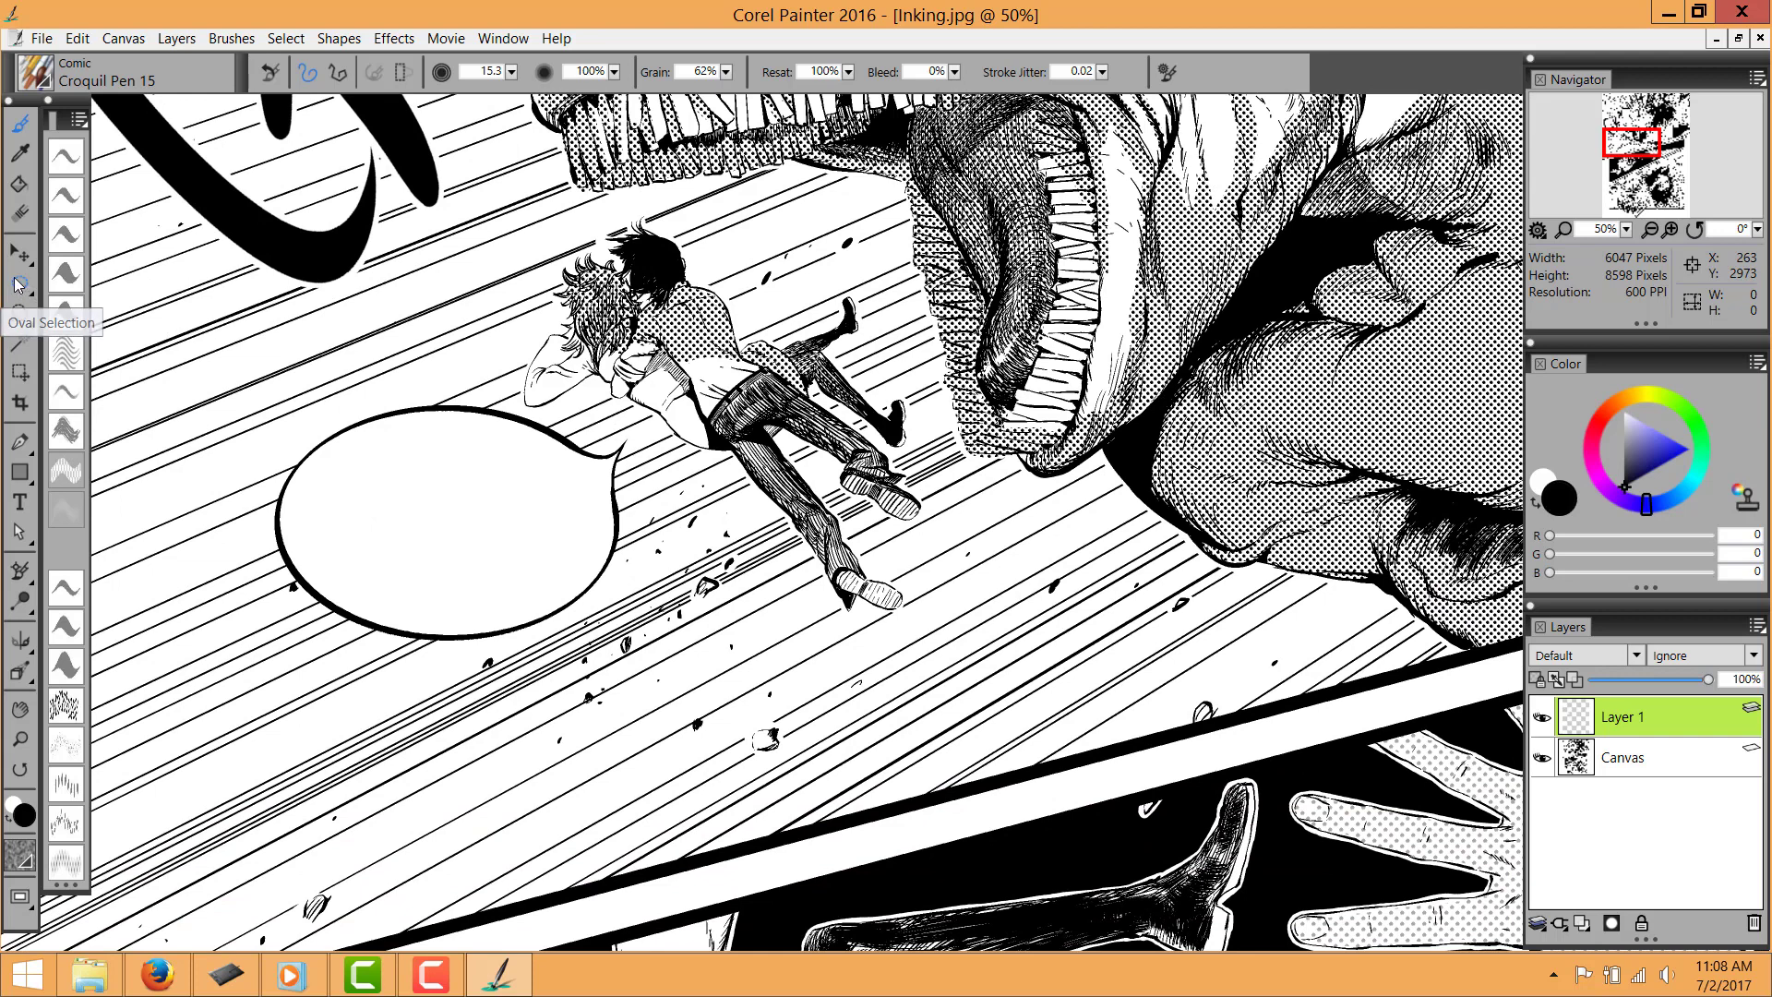
pyautogui.click(19, 284)
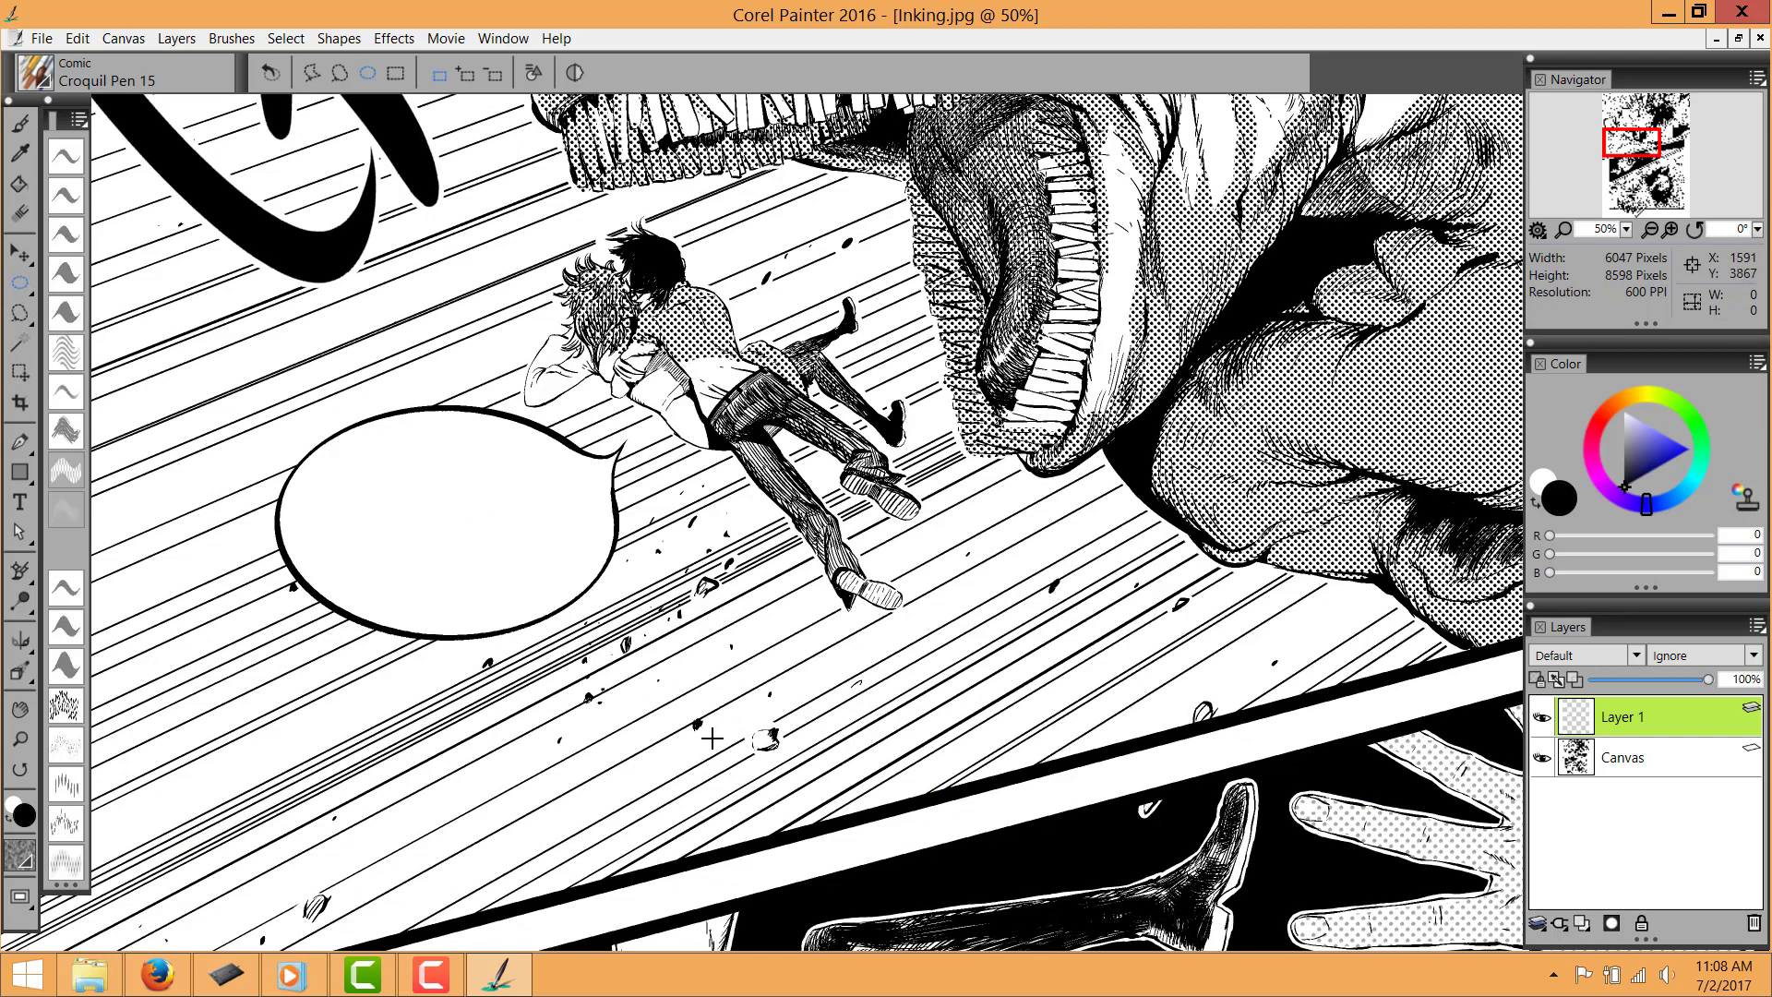
pyautogui.moveTo(591, 620); pyautogui.dragTo(532, 598)
pyautogui.moveTo(643, 668)
pyautogui.mouseDown()
pyautogui.moveTo(673, 629)
pyautogui.moveTo(710, 640)
pyautogui.moveTo(497, 750)
pyautogui.moveTo(712, 605)
pyautogui.moveTo(685, 620)
pyautogui.moveTo(686, 656)
pyautogui.mouseUp()
pyautogui.rightClick(443, 759)
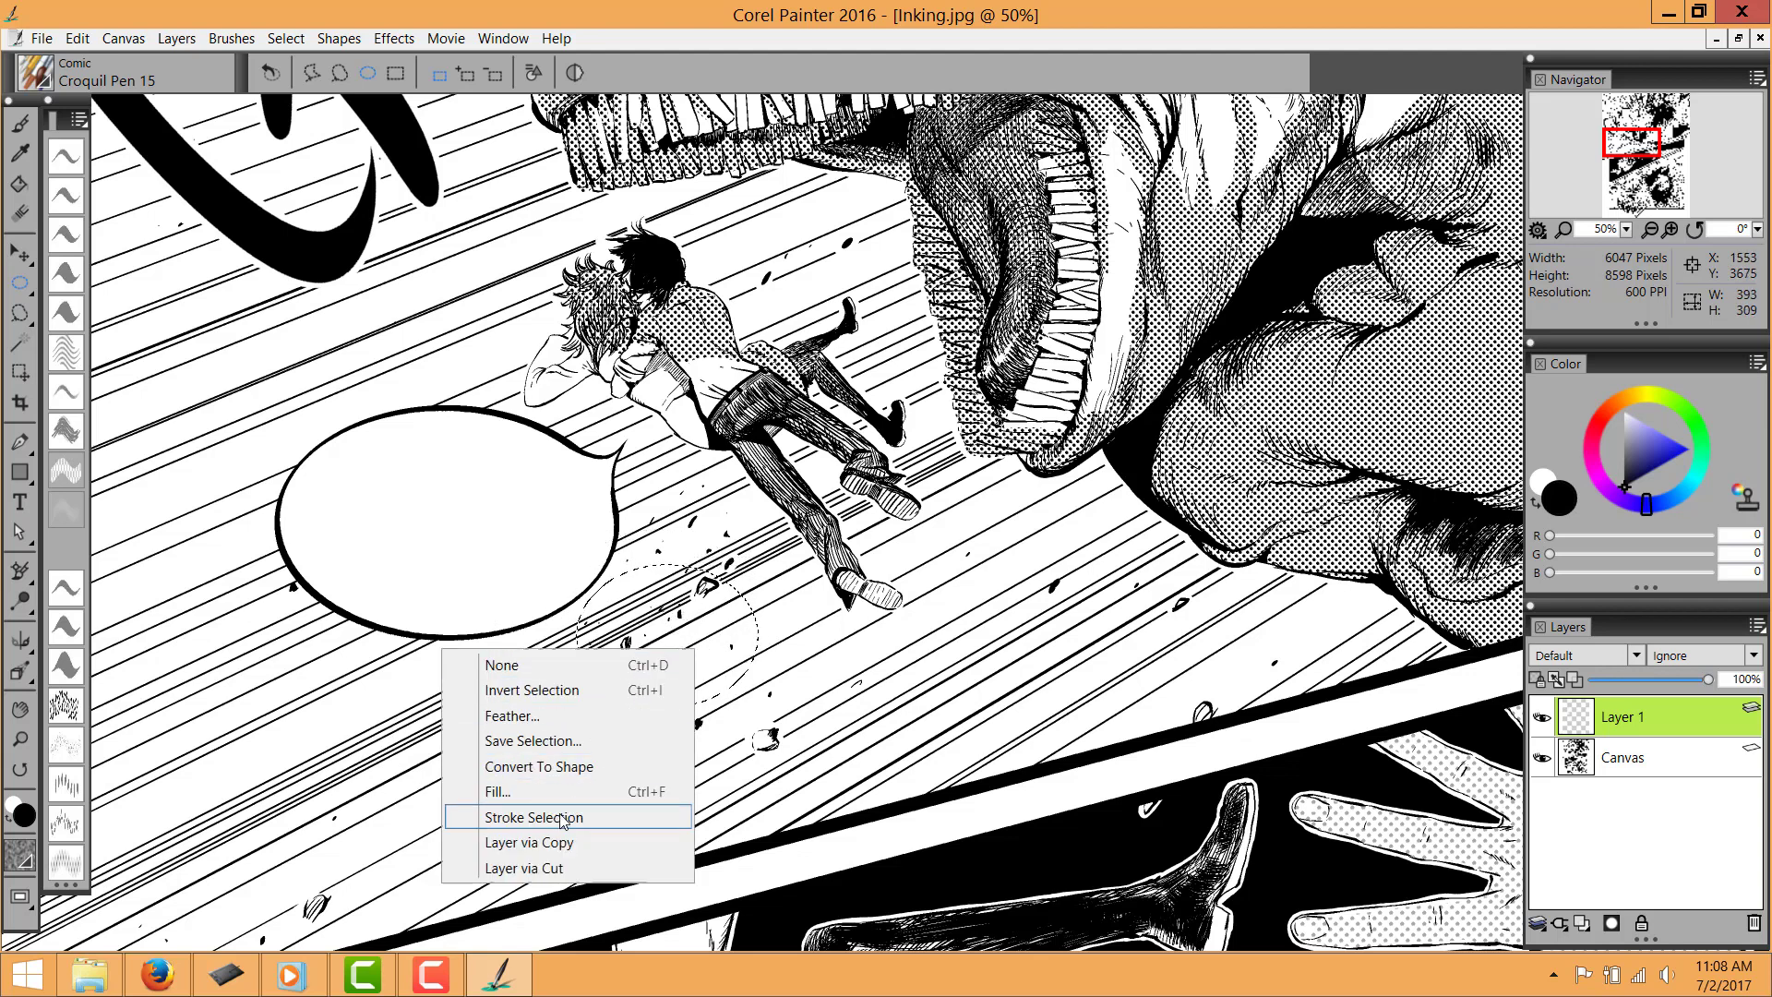
pyautogui.click(514, 807)
pyautogui.hotkey('ctrl', 'd')
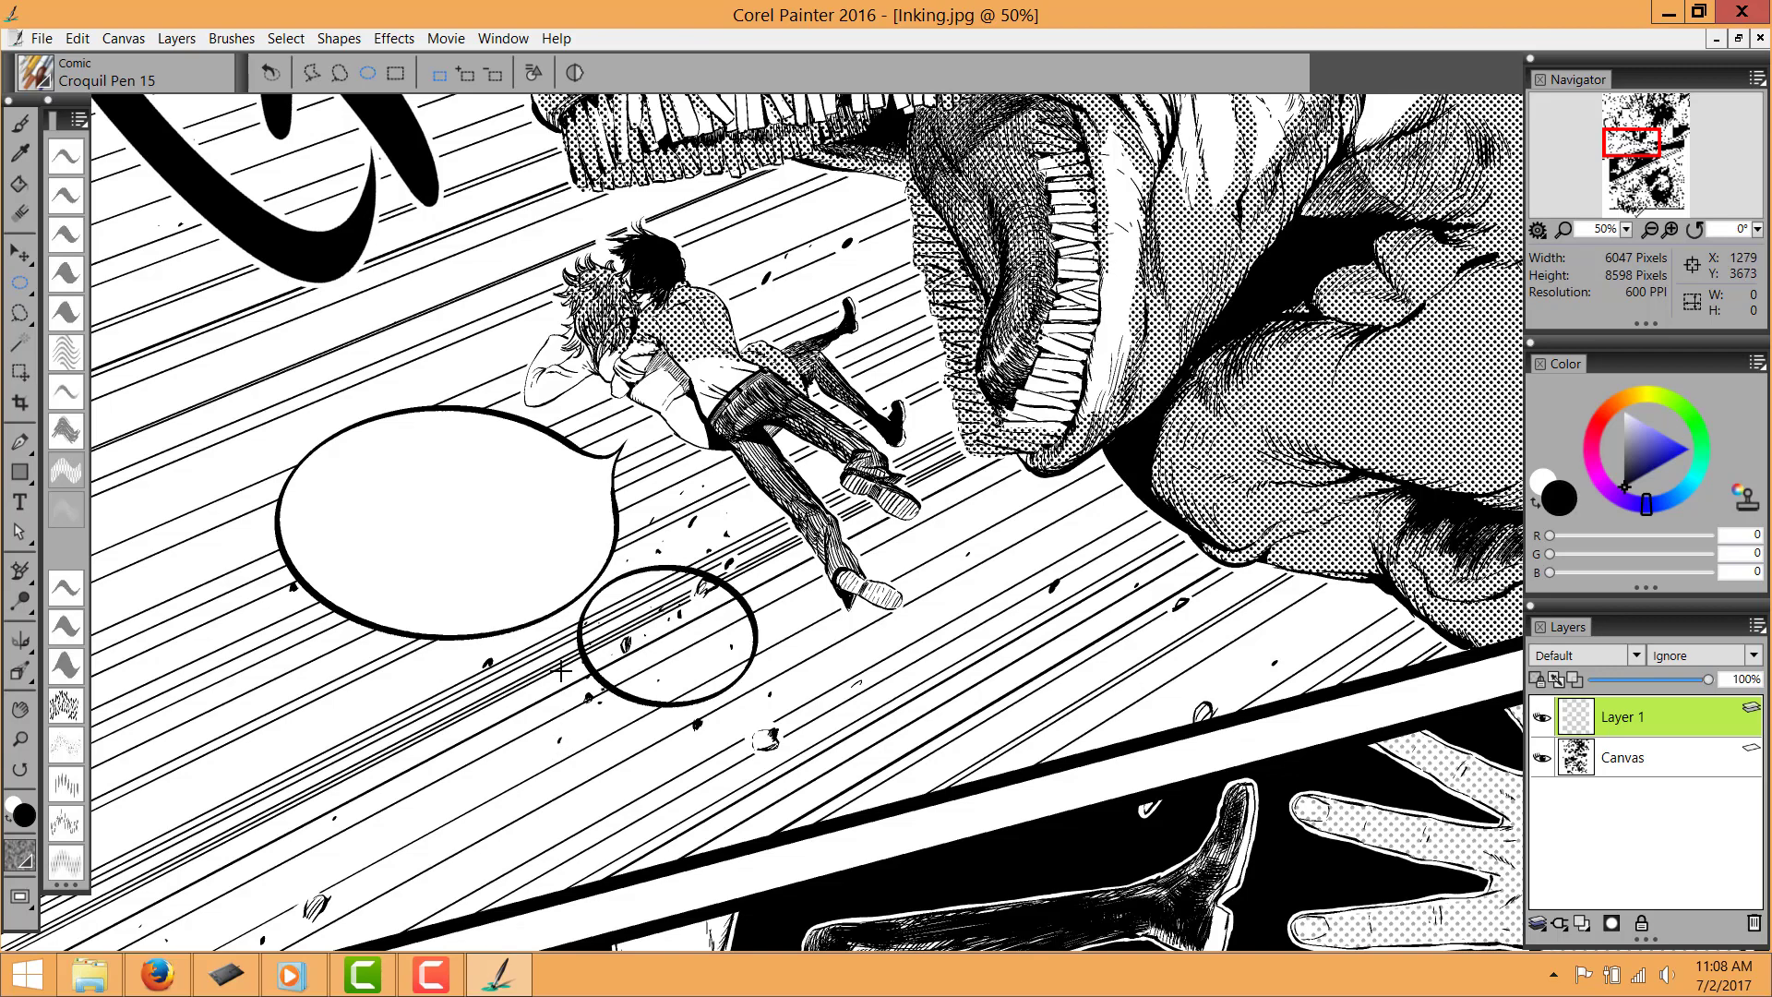
# With Croquil Pen 9, draw the lower curved edge of the small bubble's tail toward the figures, redoing the stroke to reposition it
pyautogui.hotkey('ctrl', '+')
pyautogui.hotkey('ctrl', '+')
pyautogui.click(68, 197)
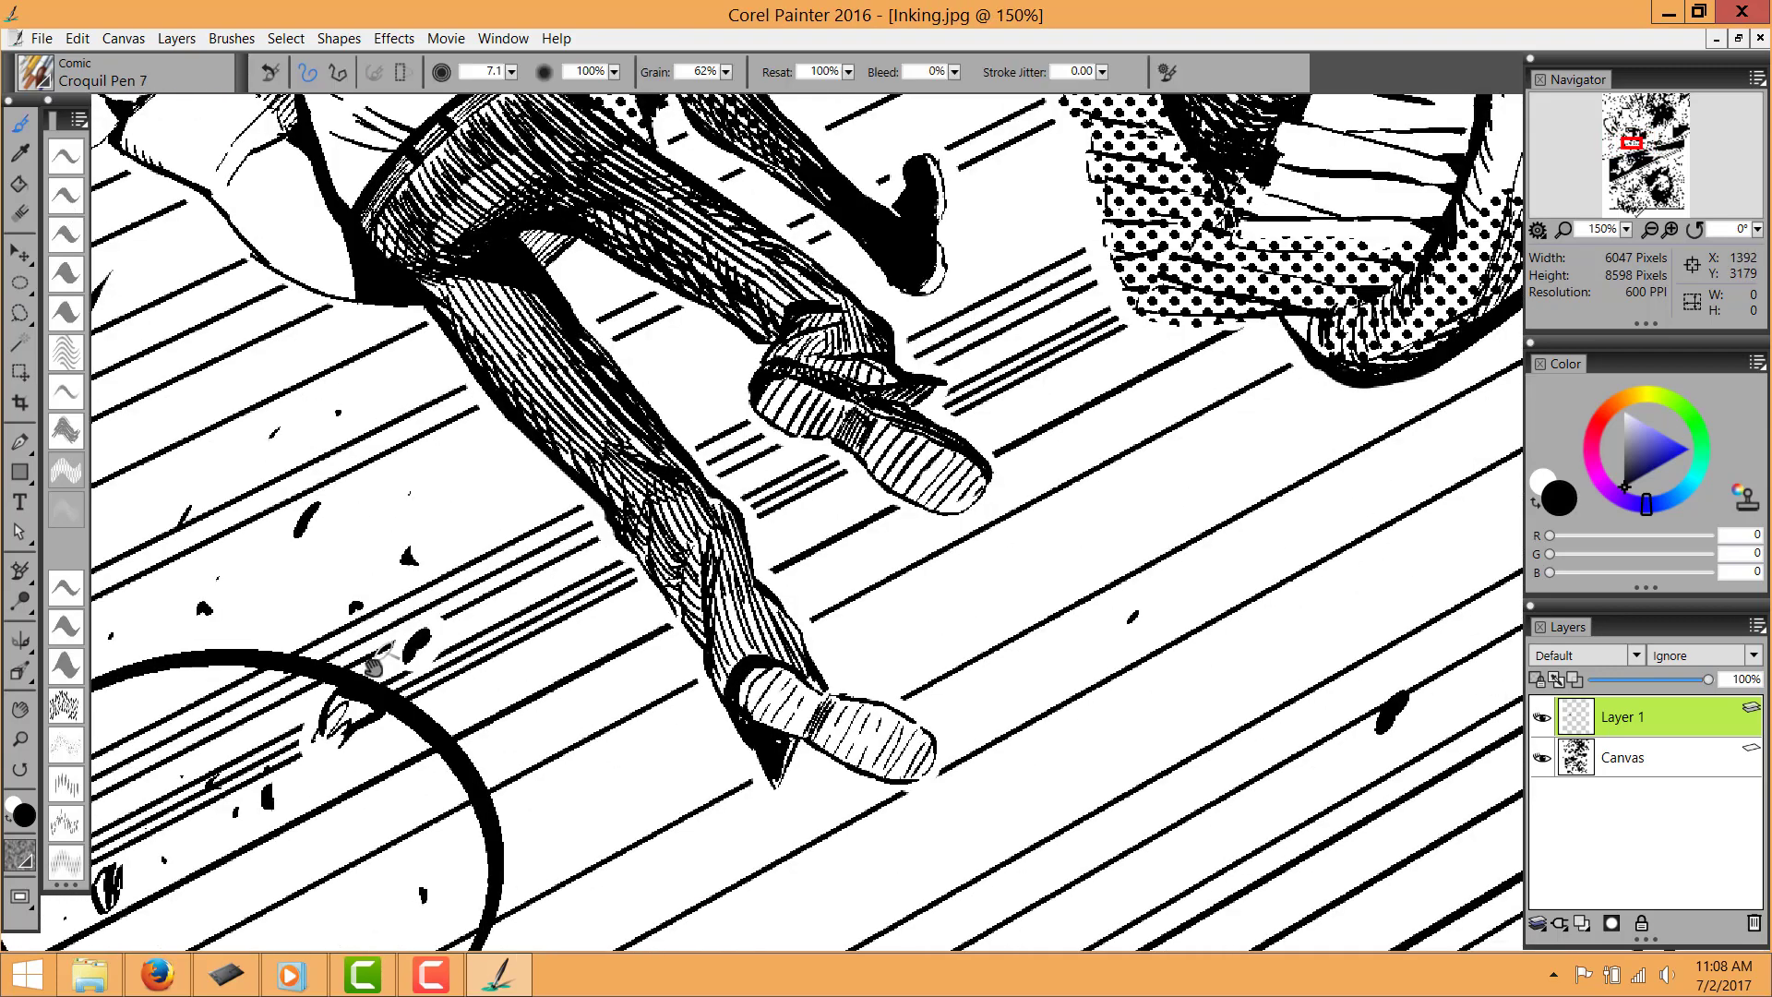
pyautogui.moveTo(168, 451); pyautogui.dragTo(331, 370)
pyautogui.hotkey('ctrl', '+')
pyautogui.hotkey('ctrl', '+')
pyautogui.hotkey('ctrl', '+')
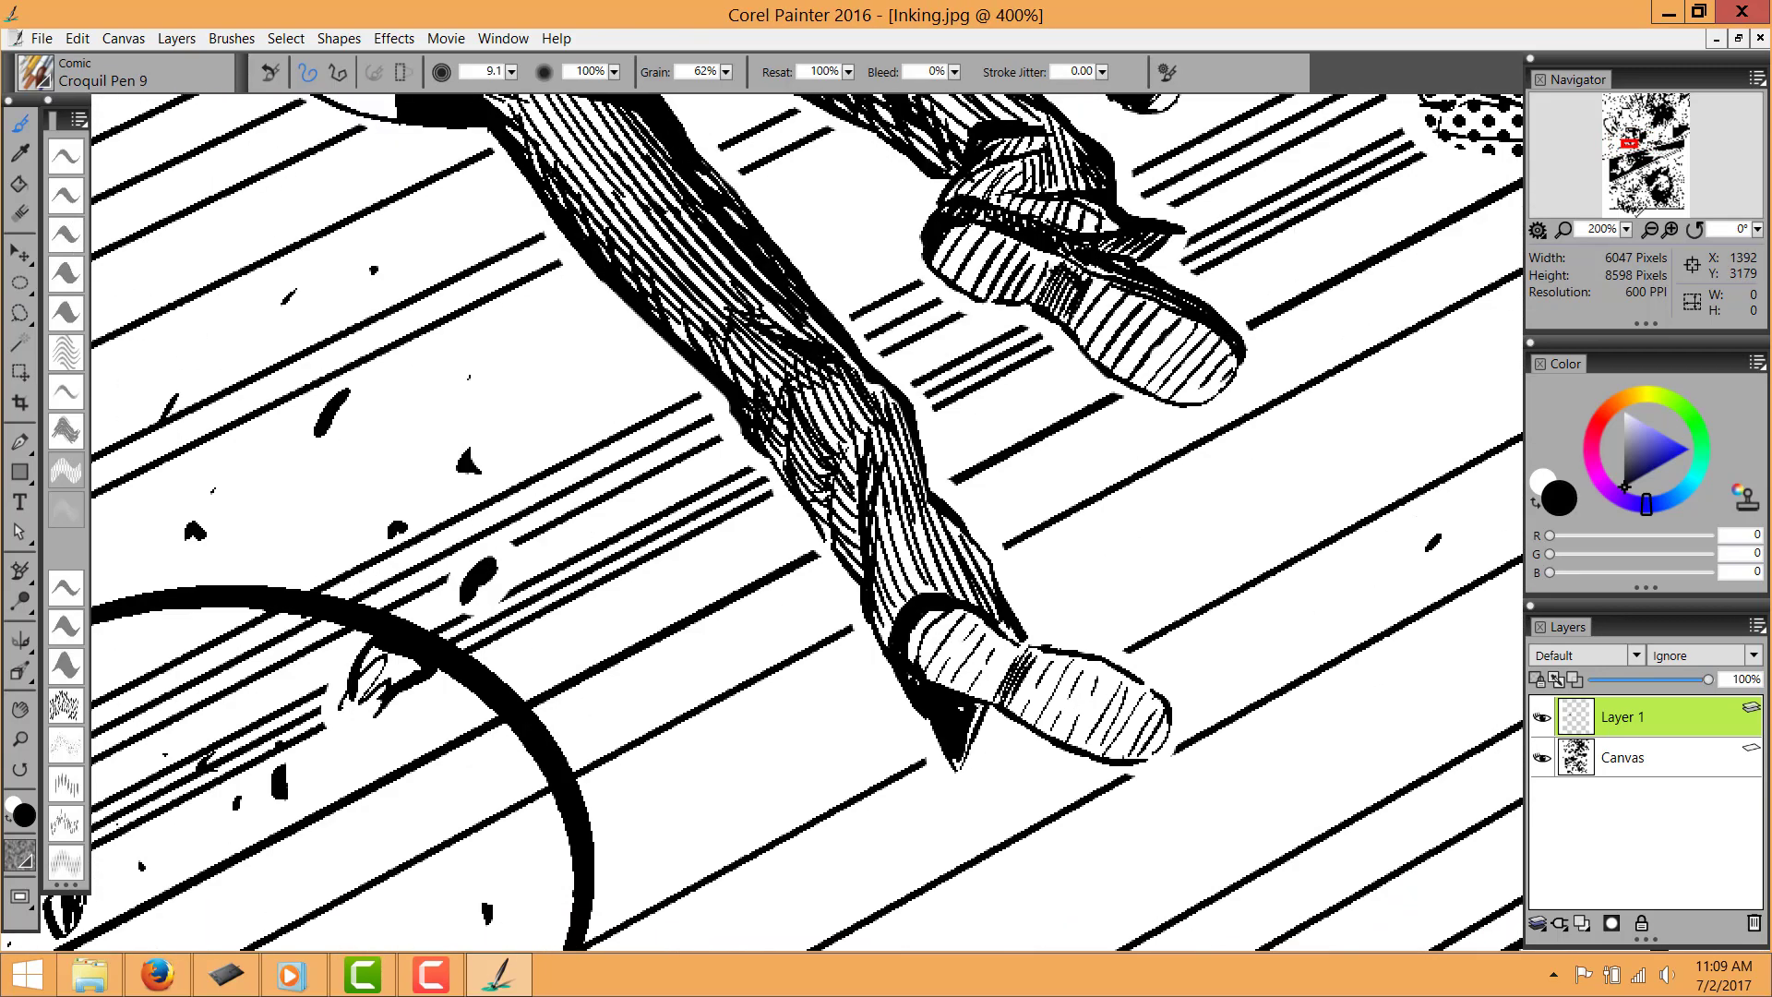
pyautogui.moveTo(302, 834); pyautogui.dragTo(551, 583)
pyautogui.moveTo(610, 860)
pyautogui.mouseDown()
pyautogui.moveTo(503, 726)
pyautogui.moveTo(590, 397)
pyautogui.mouseUp()
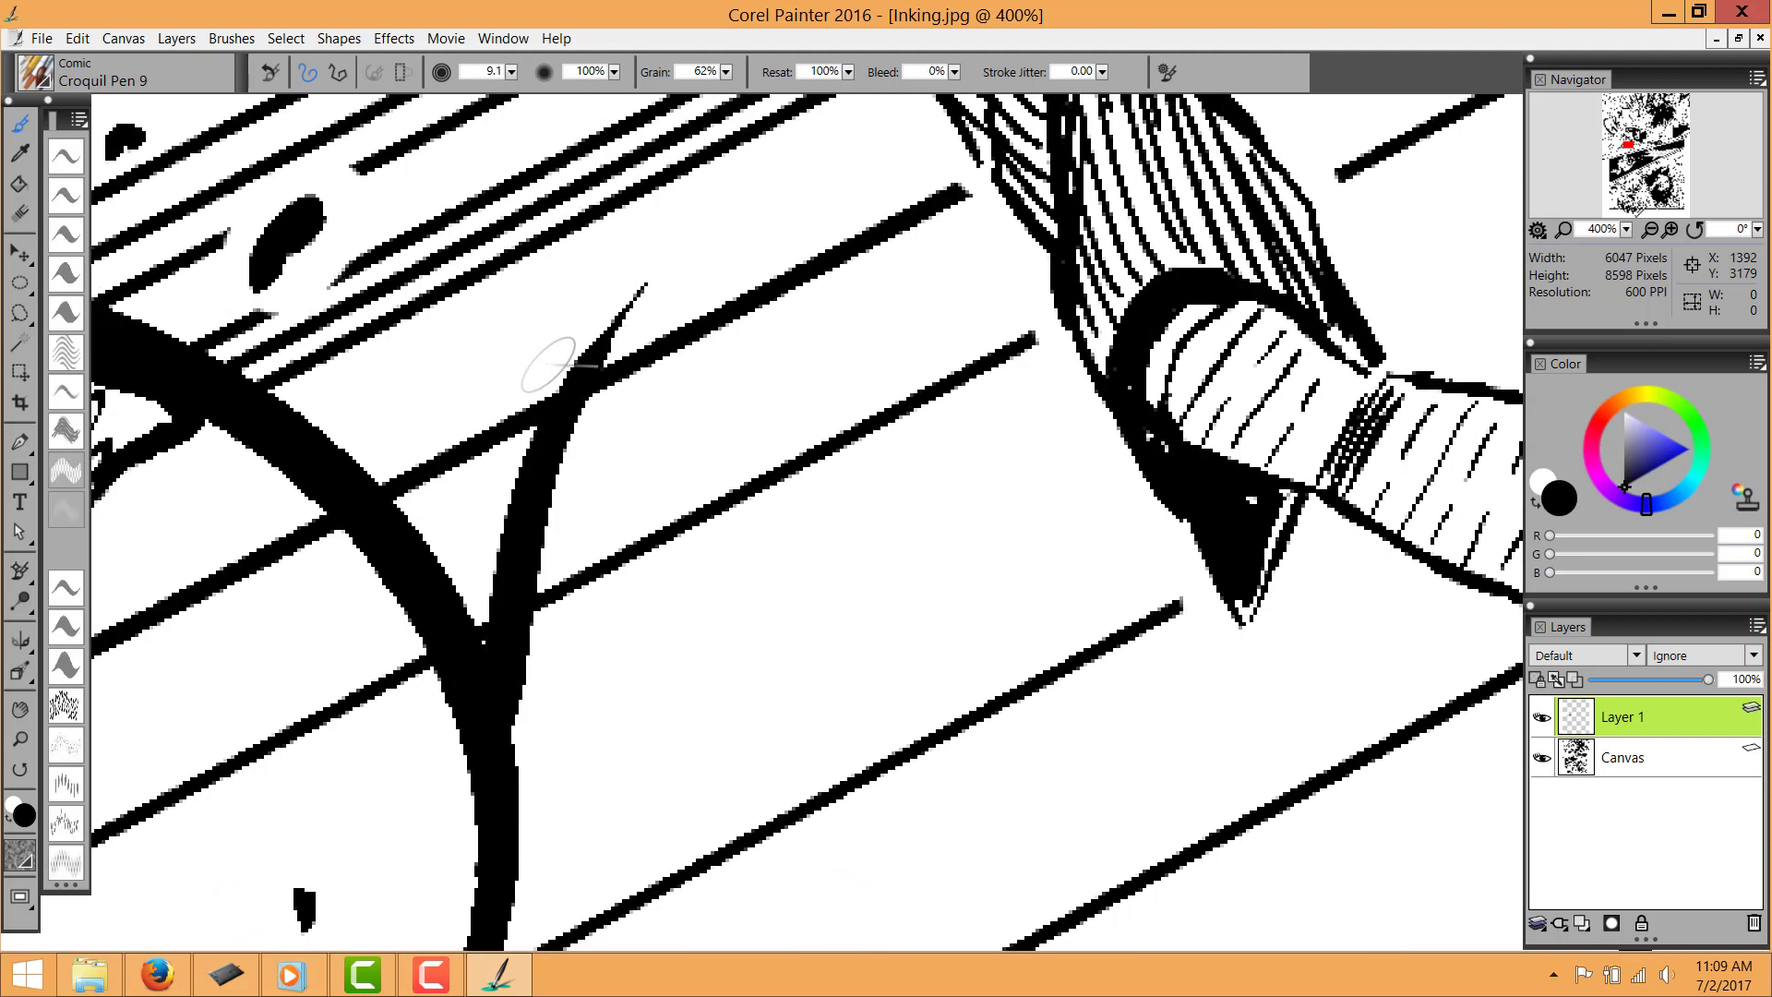
pyautogui.hotkey('ctrl', 'z')
pyautogui.moveTo(484, 645); pyautogui.dragTo(600, 277)
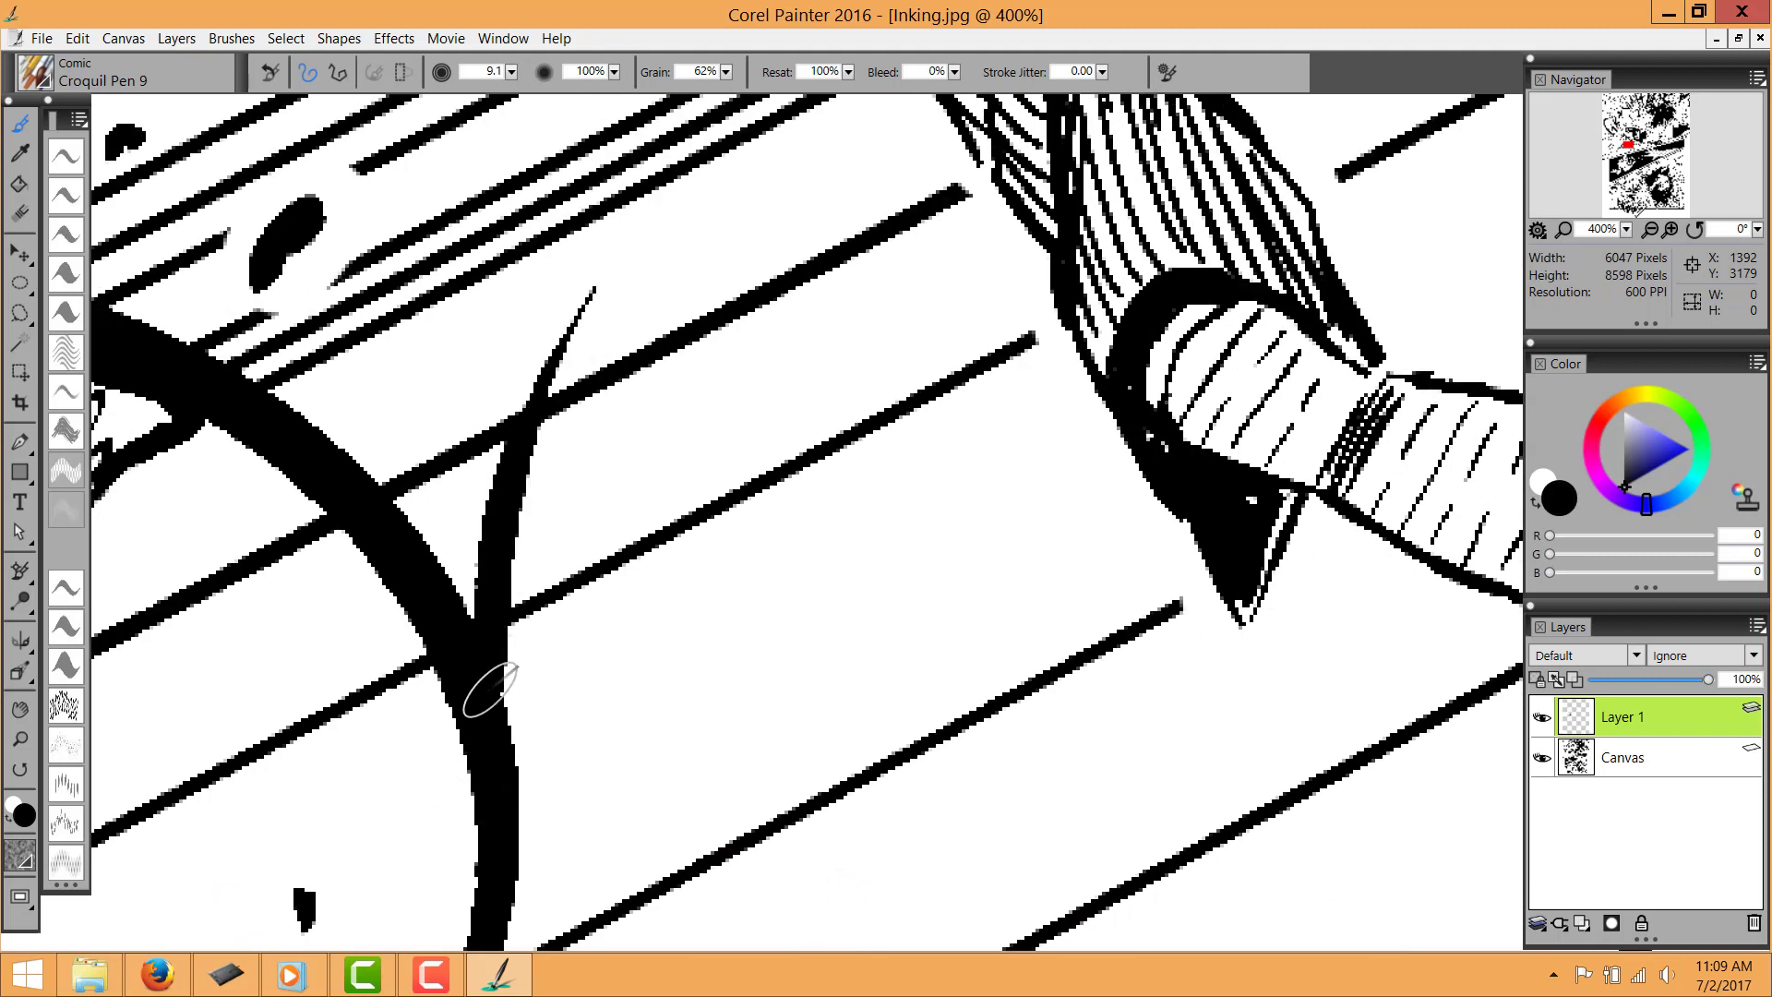
# Draw the upper curved edge of the small bubble's tail so it meets the lower edge near the tip
pyautogui.hotkey('ctrl', 'z')
pyautogui.moveTo(356, 472)
pyautogui.mouseDown()
pyautogui.moveTo(520, 354)
pyautogui.moveTo(517, 406)
pyautogui.mouseUp()
pyautogui.hotkey('ctrl', '-')
pyautogui.hotkey('ctrl', '-')
pyautogui.hotkey('ctrl', '-')
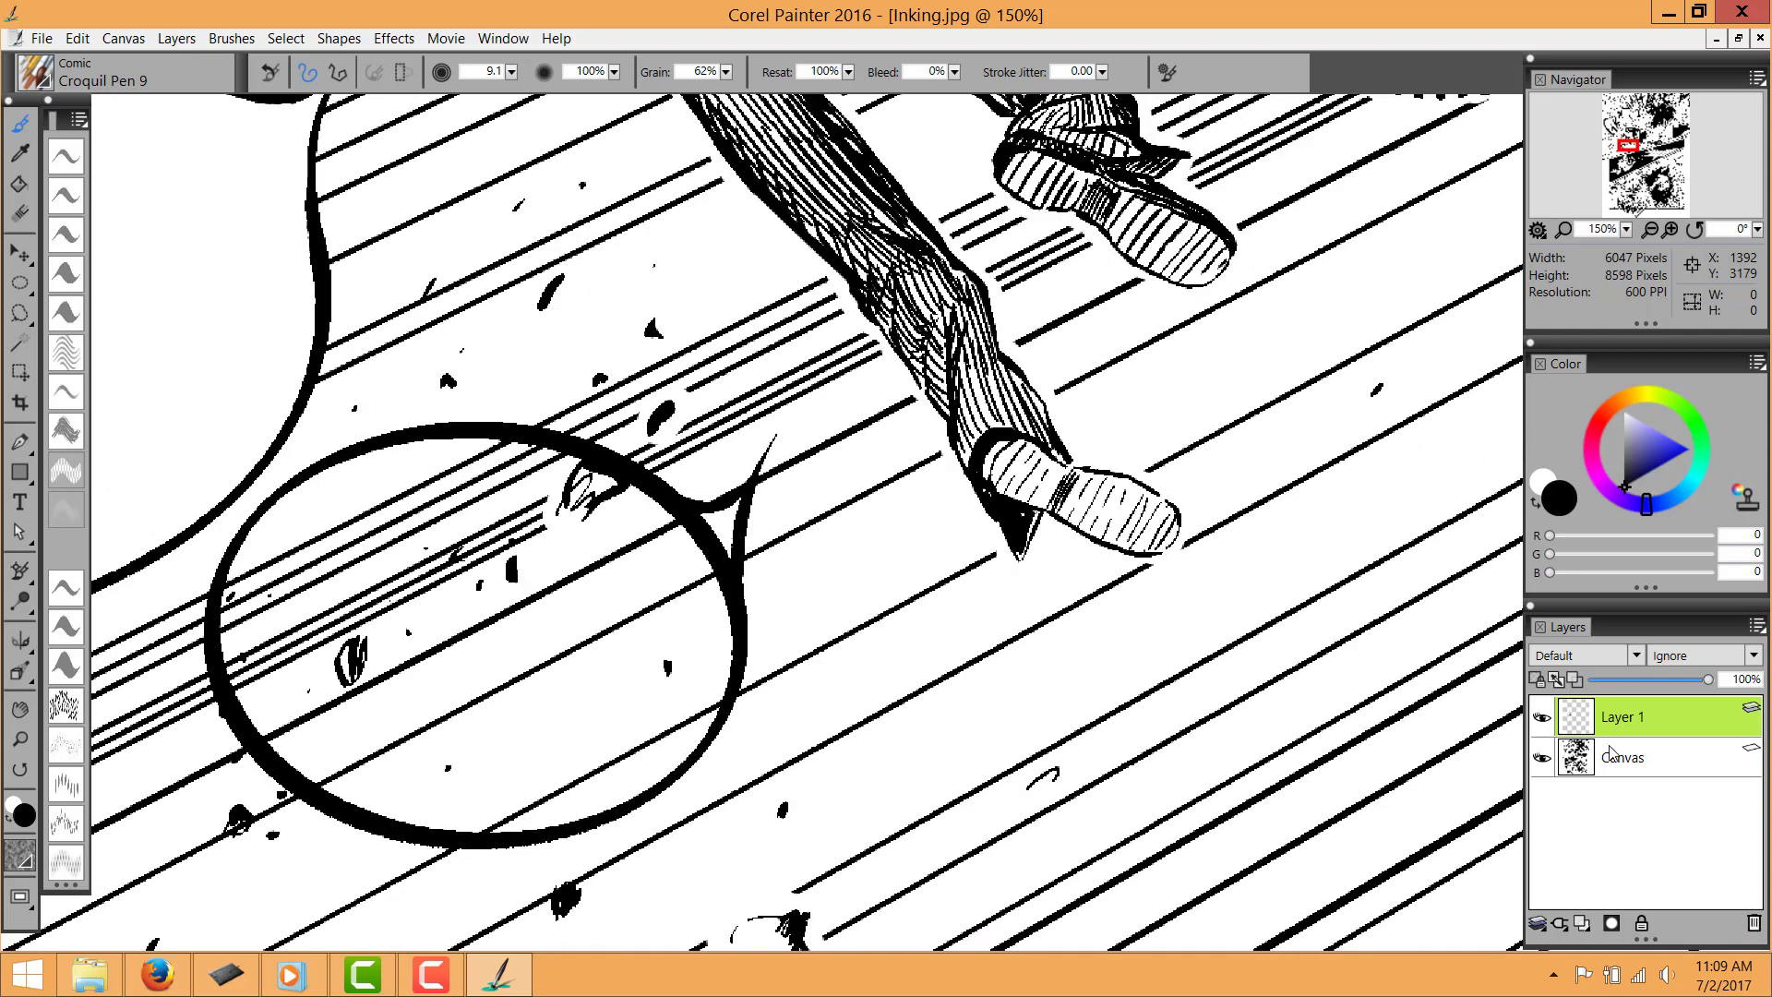
pyautogui.hotkey('ctrl', '+')
pyautogui.hotkey('ctrl', '+')
pyautogui.hotkey('ctrl', '+')
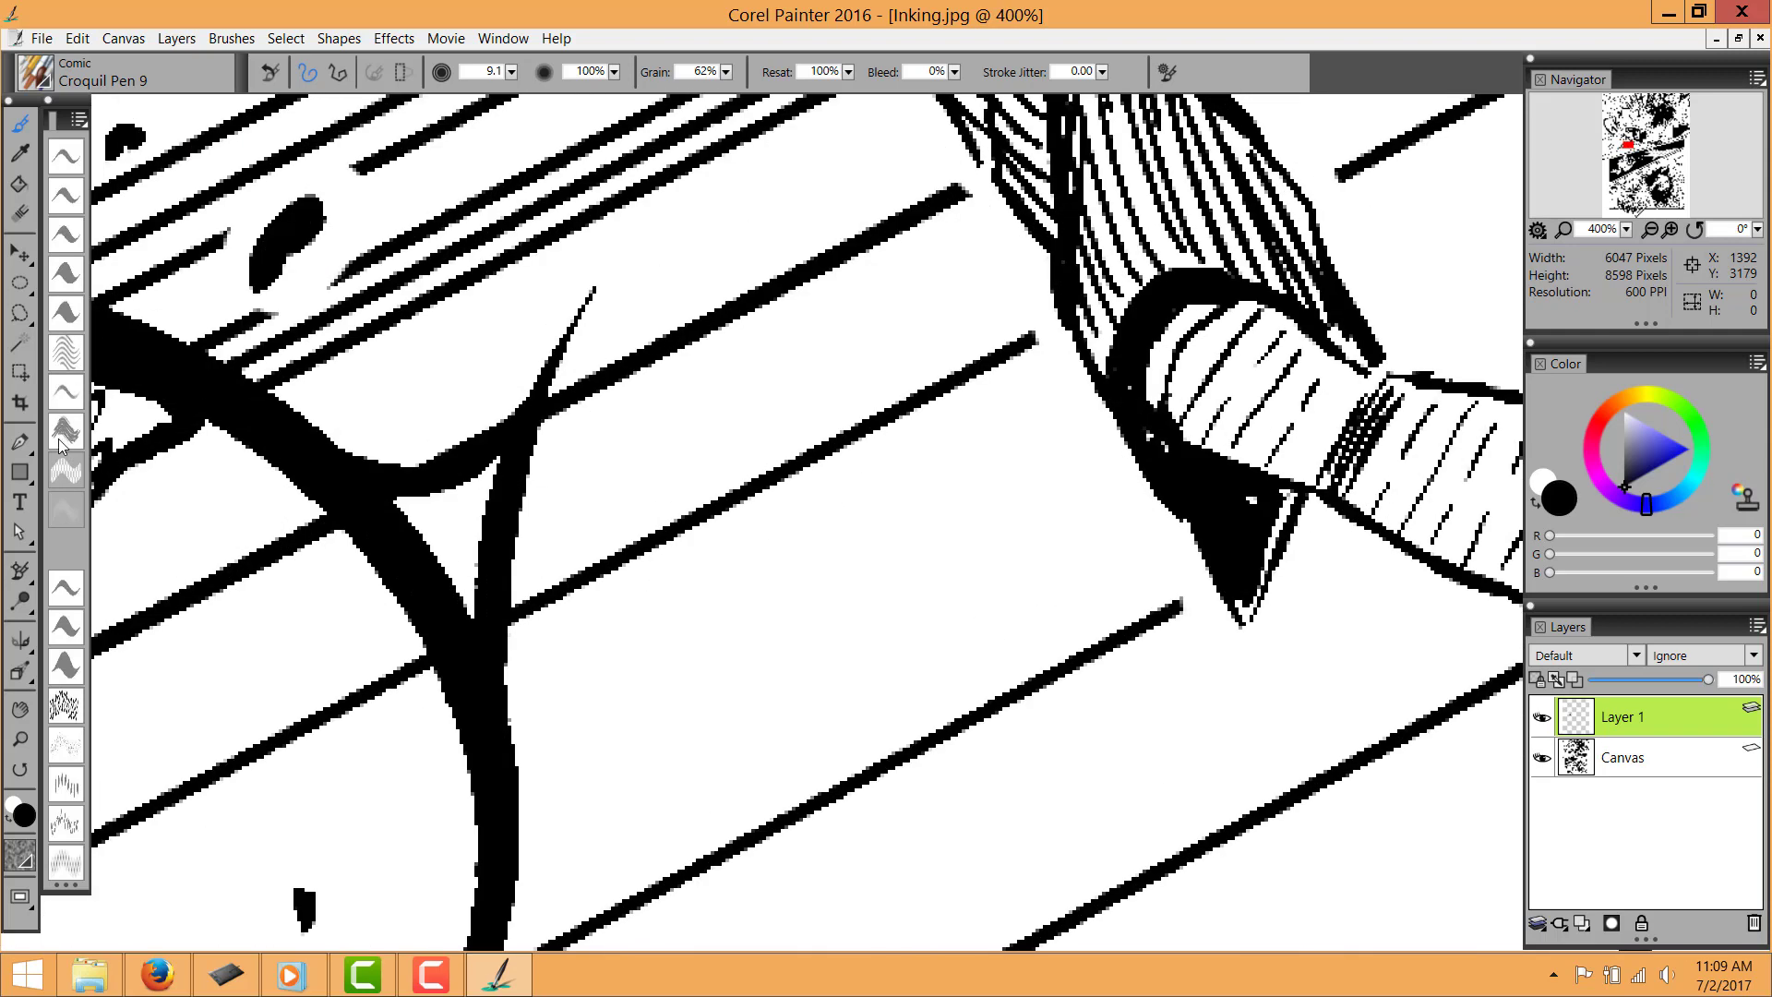
# Erase the small bubble's outline across the tail opening with the Flat Eraser and smooth the joins
pyautogui.press('n')
pyautogui.moveTo(409, 578)
pyautogui.mouseDown()
pyautogui.moveTo(400, 633)
pyautogui.moveTo(423, 600)
pyautogui.moveTo(427, 652)
pyautogui.moveTo(416, 738)
pyautogui.moveTo(436, 683)
pyautogui.mouseUp()
pyautogui.press('space')
pyautogui.moveTo(337, 707); pyautogui.dragTo(436, 782)
pyautogui.moveTo(434, 600)
pyautogui.mouseDown()
pyautogui.moveTo(477, 605)
pyautogui.moveTo(374, 581)
pyautogui.moveTo(467, 625)
pyautogui.mouseUp()
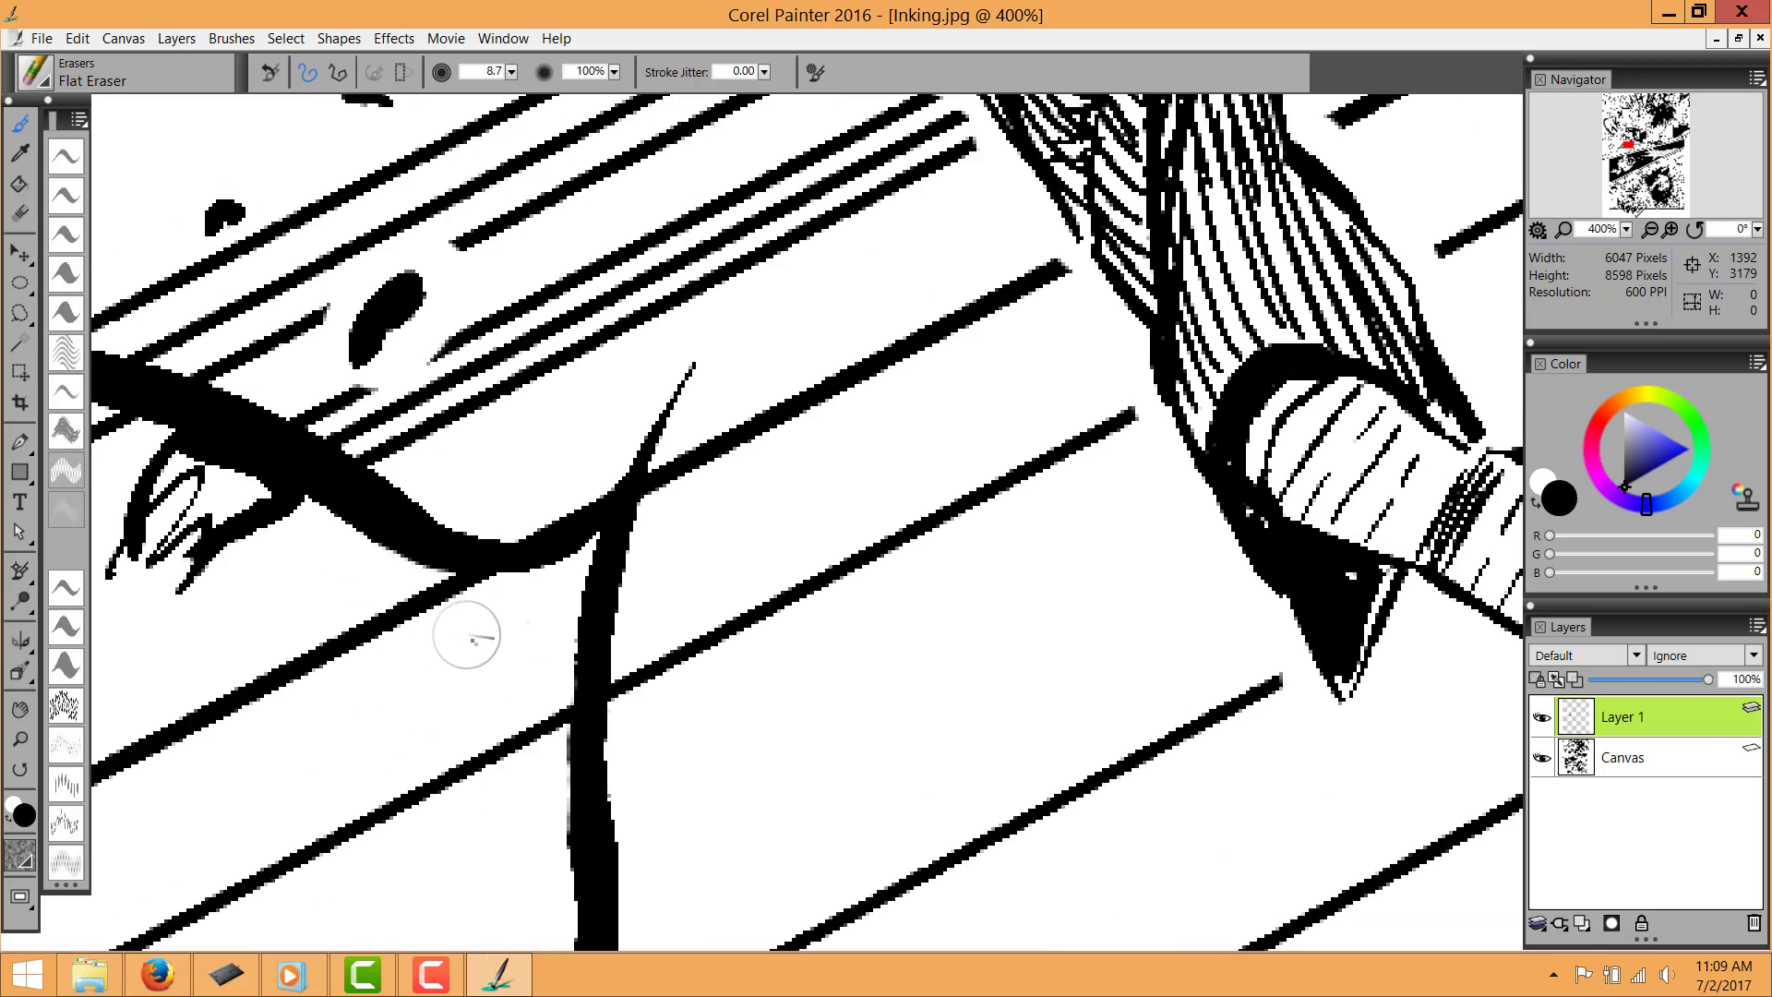
pyautogui.hotkey('ctrl', '-')
pyautogui.hotkey('ctrl', '-')
pyautogui.hotkey('ctrl', '-')
pyautogui.hotkey('ctrl', '-')
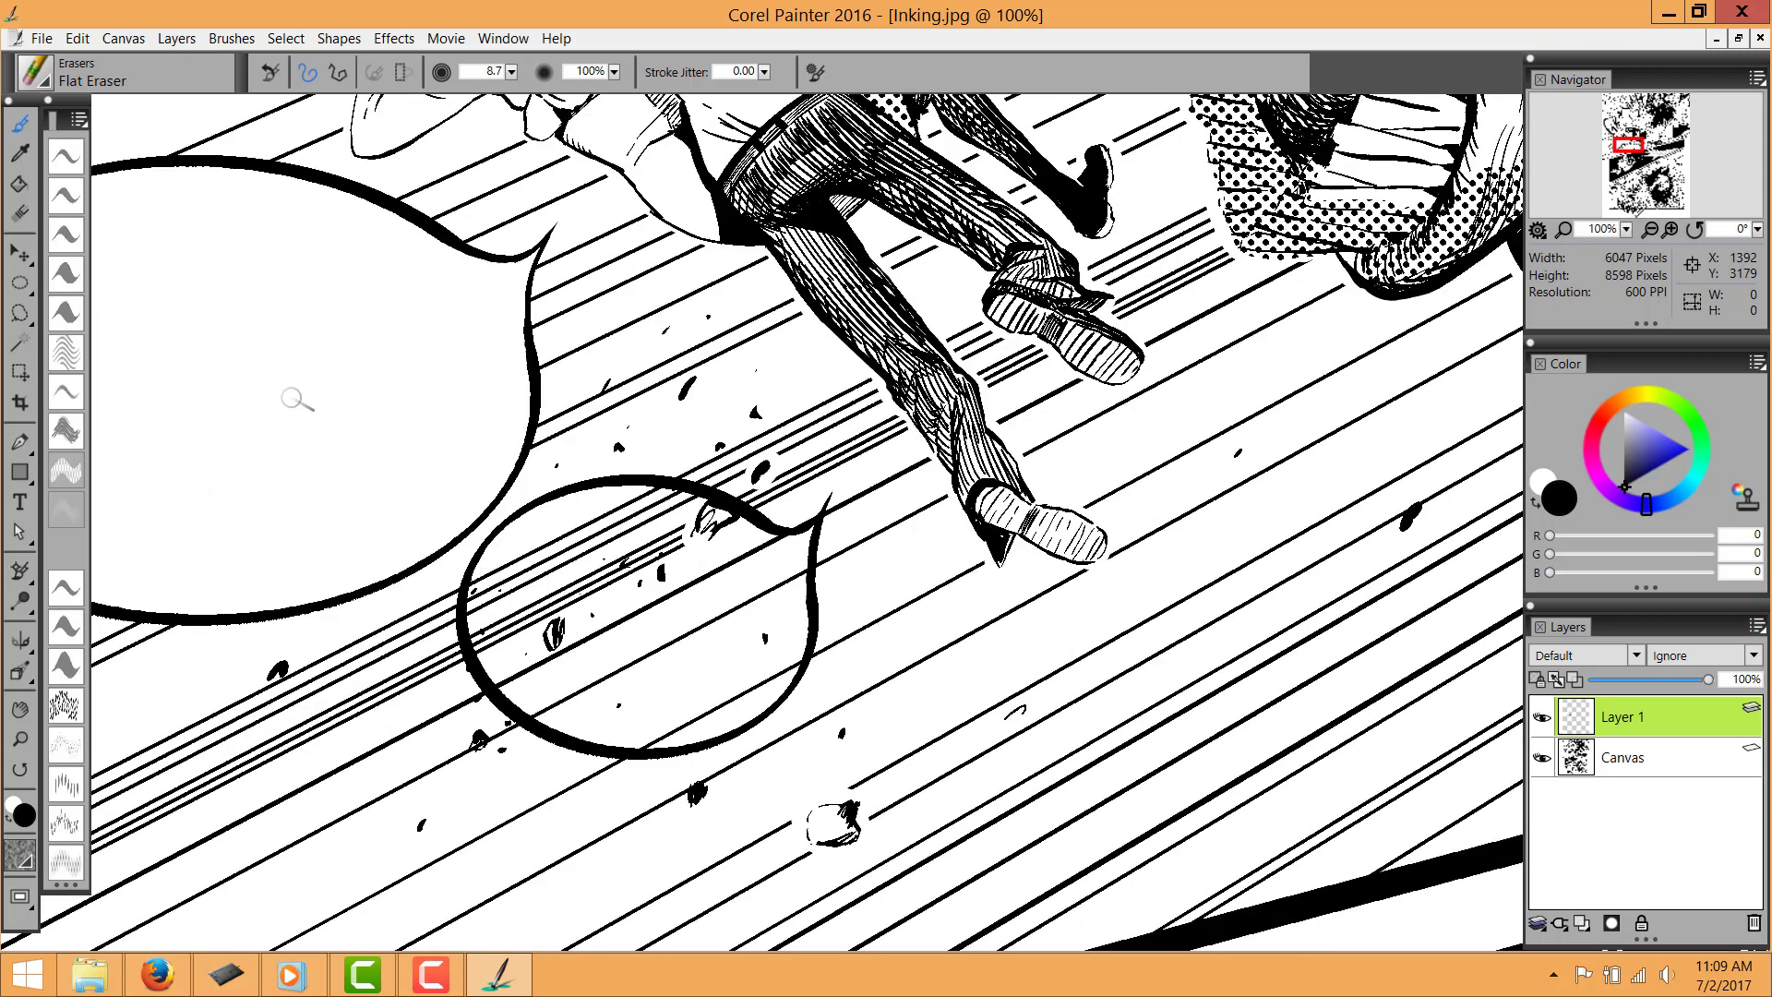
pyautogui.hotkey('ctrl', '+')
pyautogui.hotkey('ctrl', '+')
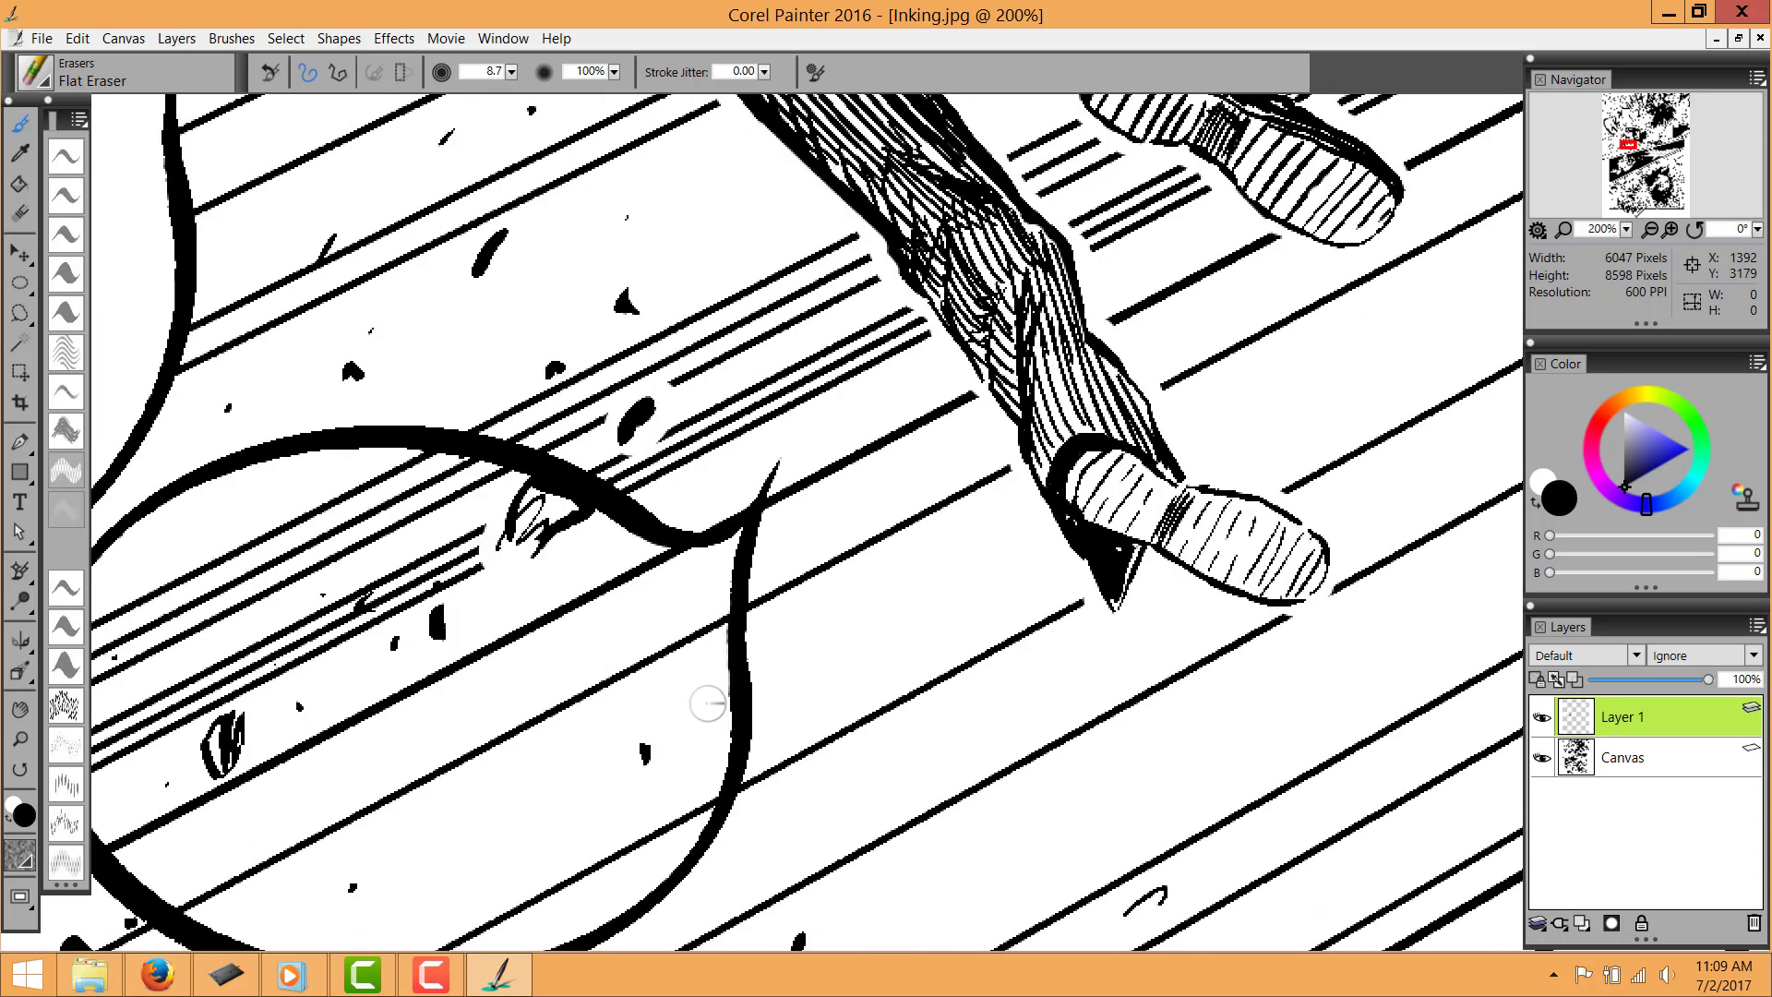
# Fill the interior of the small speech bubble with white using the Paint Bucket
pyautogui.click(18, 183)
pyautogui.click(1533, 502)
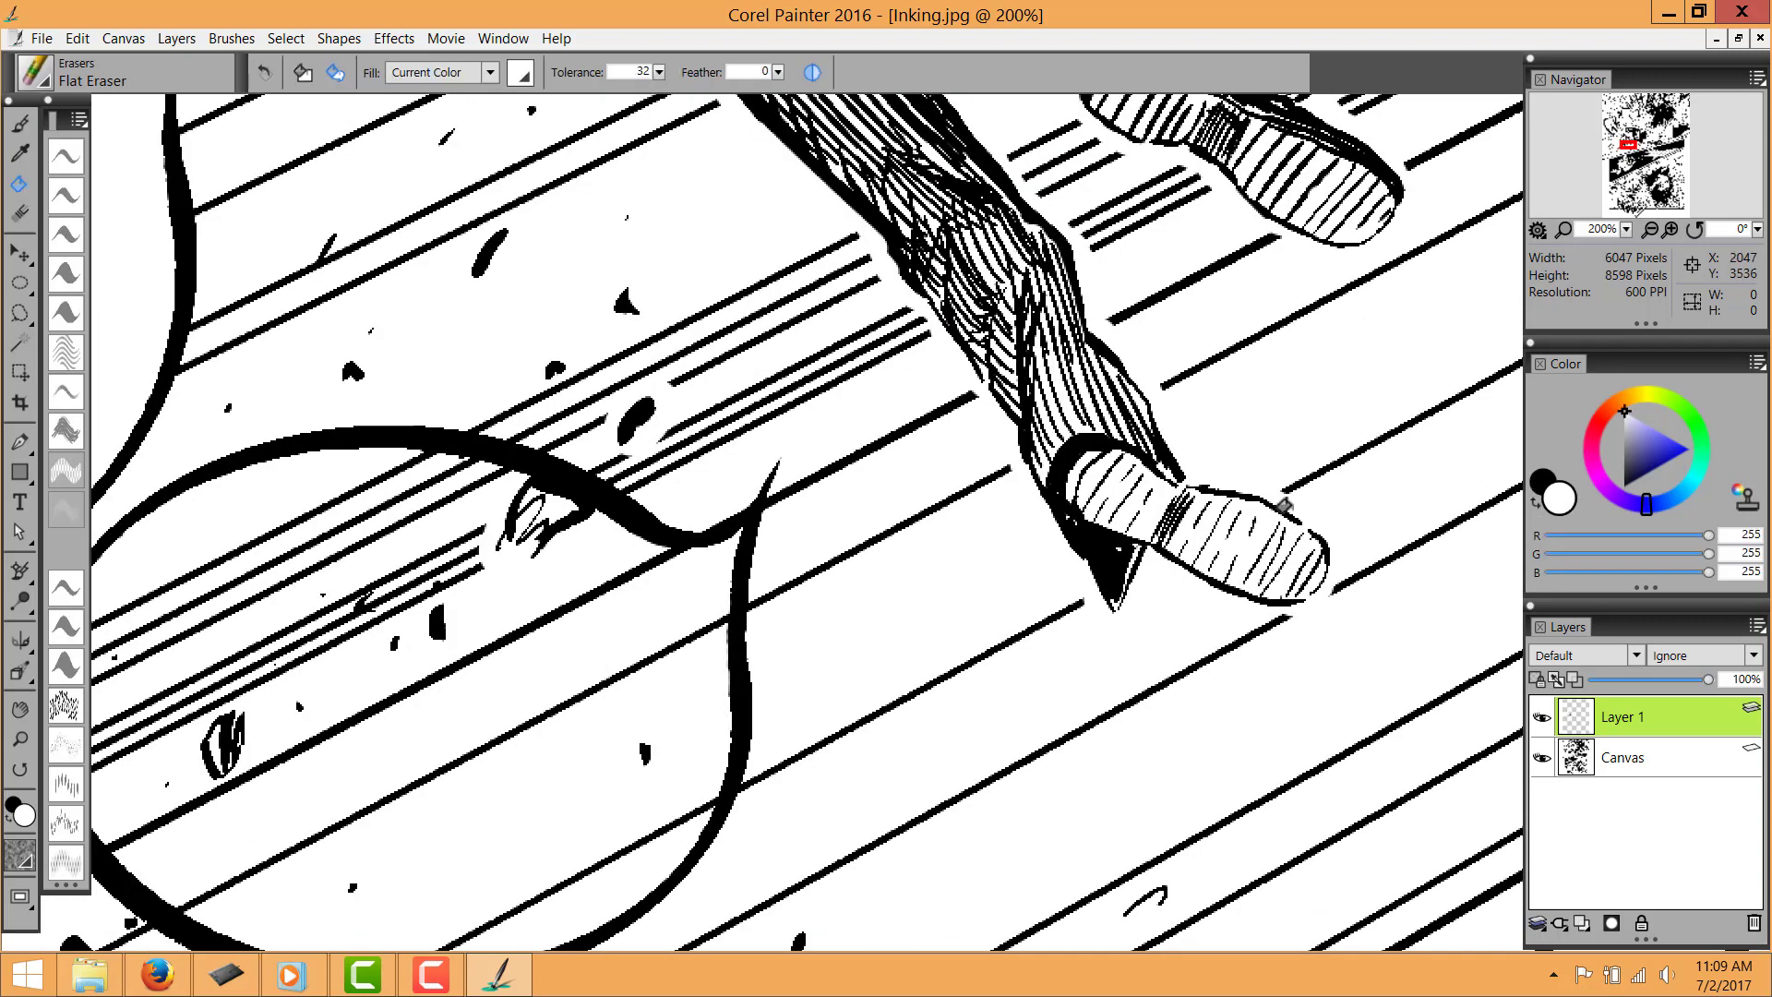
pyautogui.click(514, 704)
pyautogui.scroll(-3, 515, 711)
pyautogui.scroll(3, 867, 526)
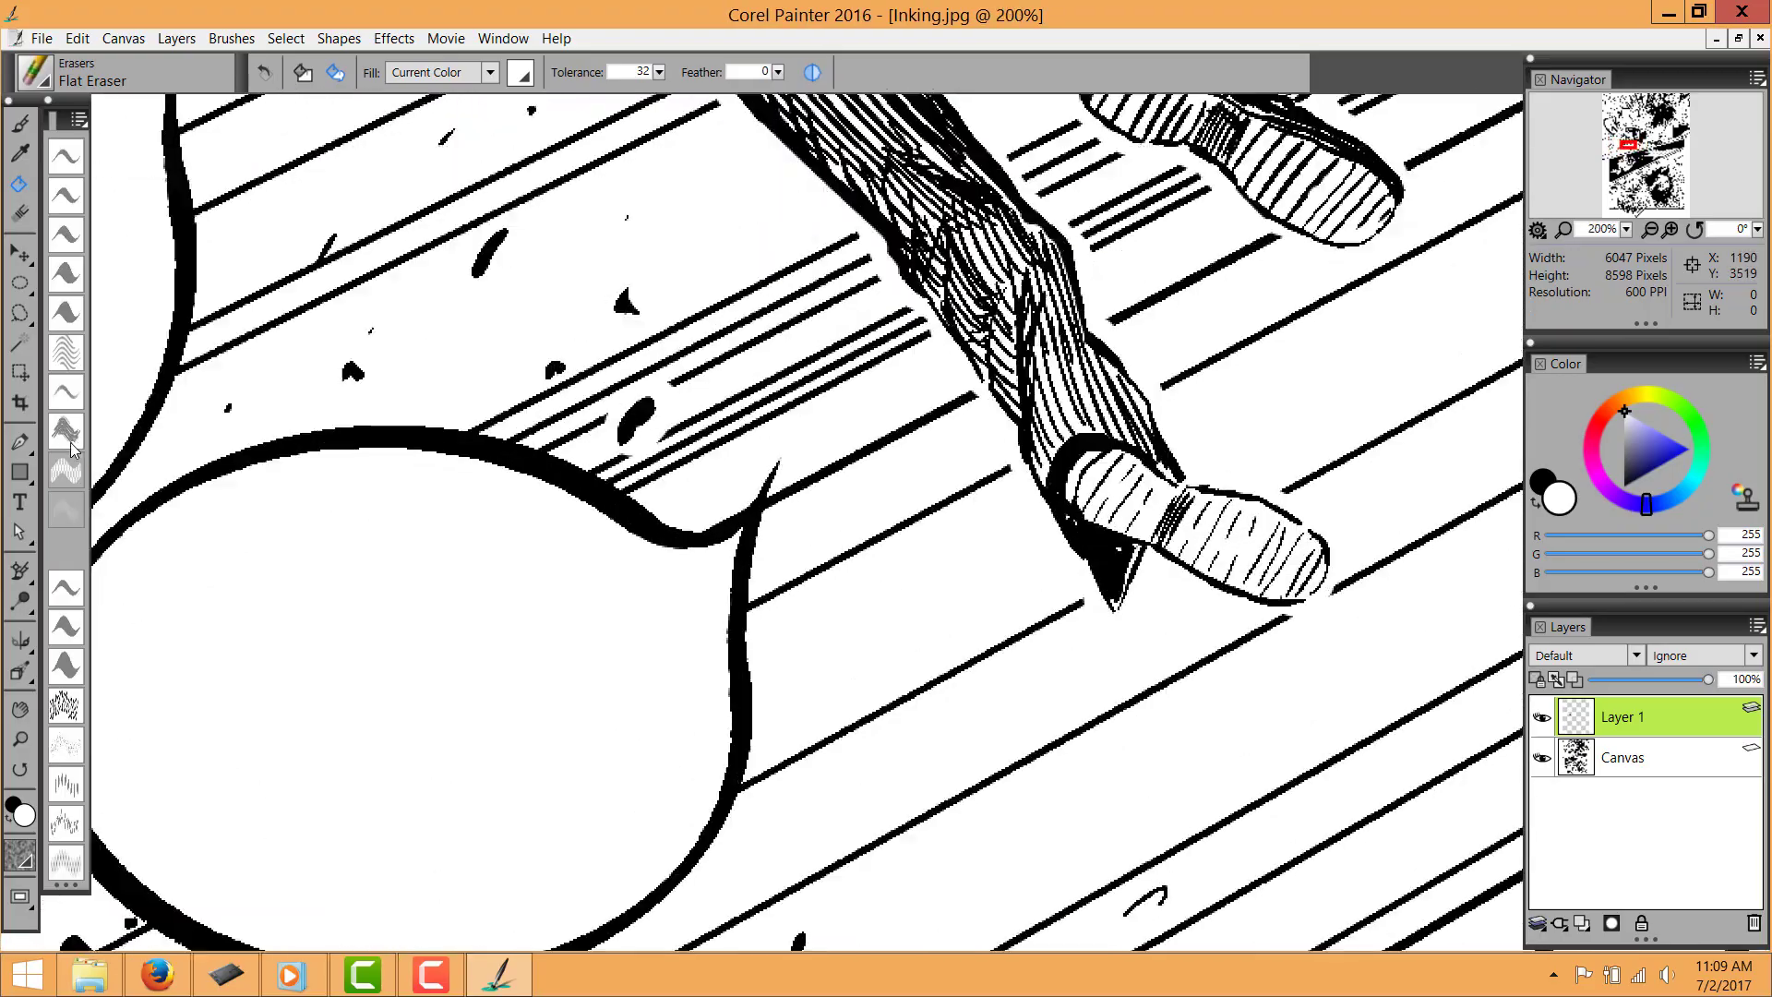
# Switch to Croquil Pen 15 with black as the drawing colour for the falling-figure panel
pyautogui.press('b')
pyautogui.scroll(-4, 768, 453)
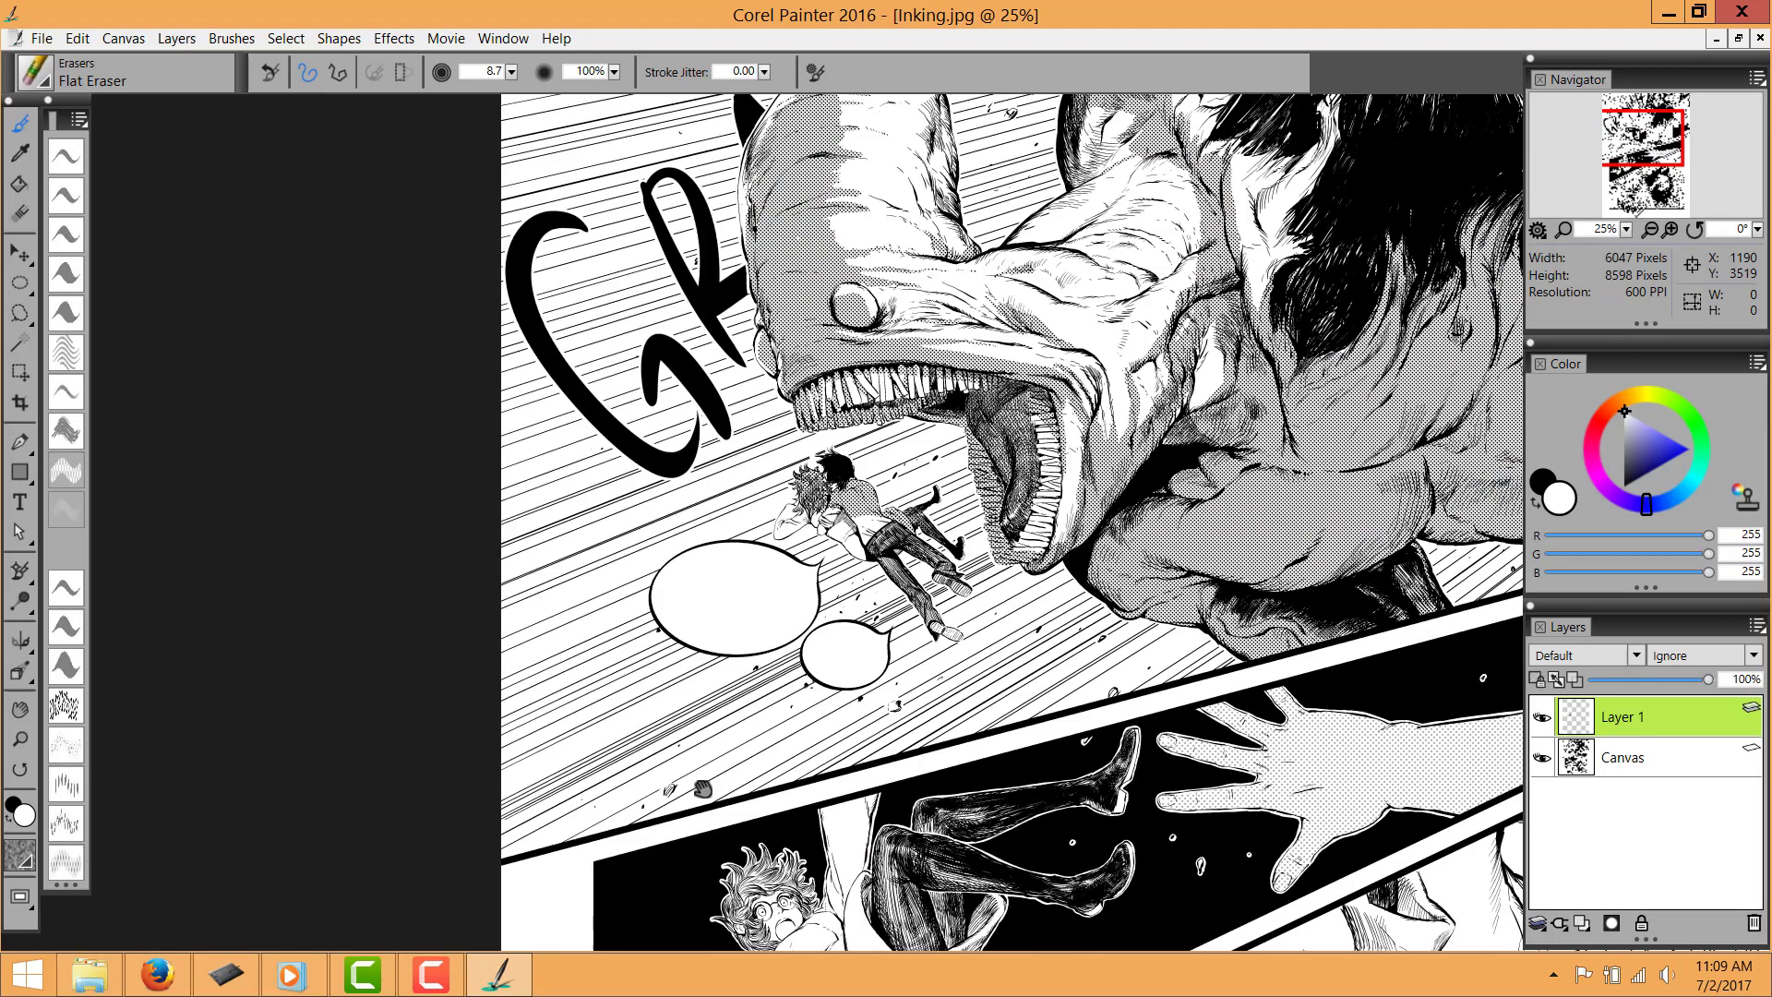
pyautogui.moveTo(703, 789); pyautogui.dragTo(562, 442)
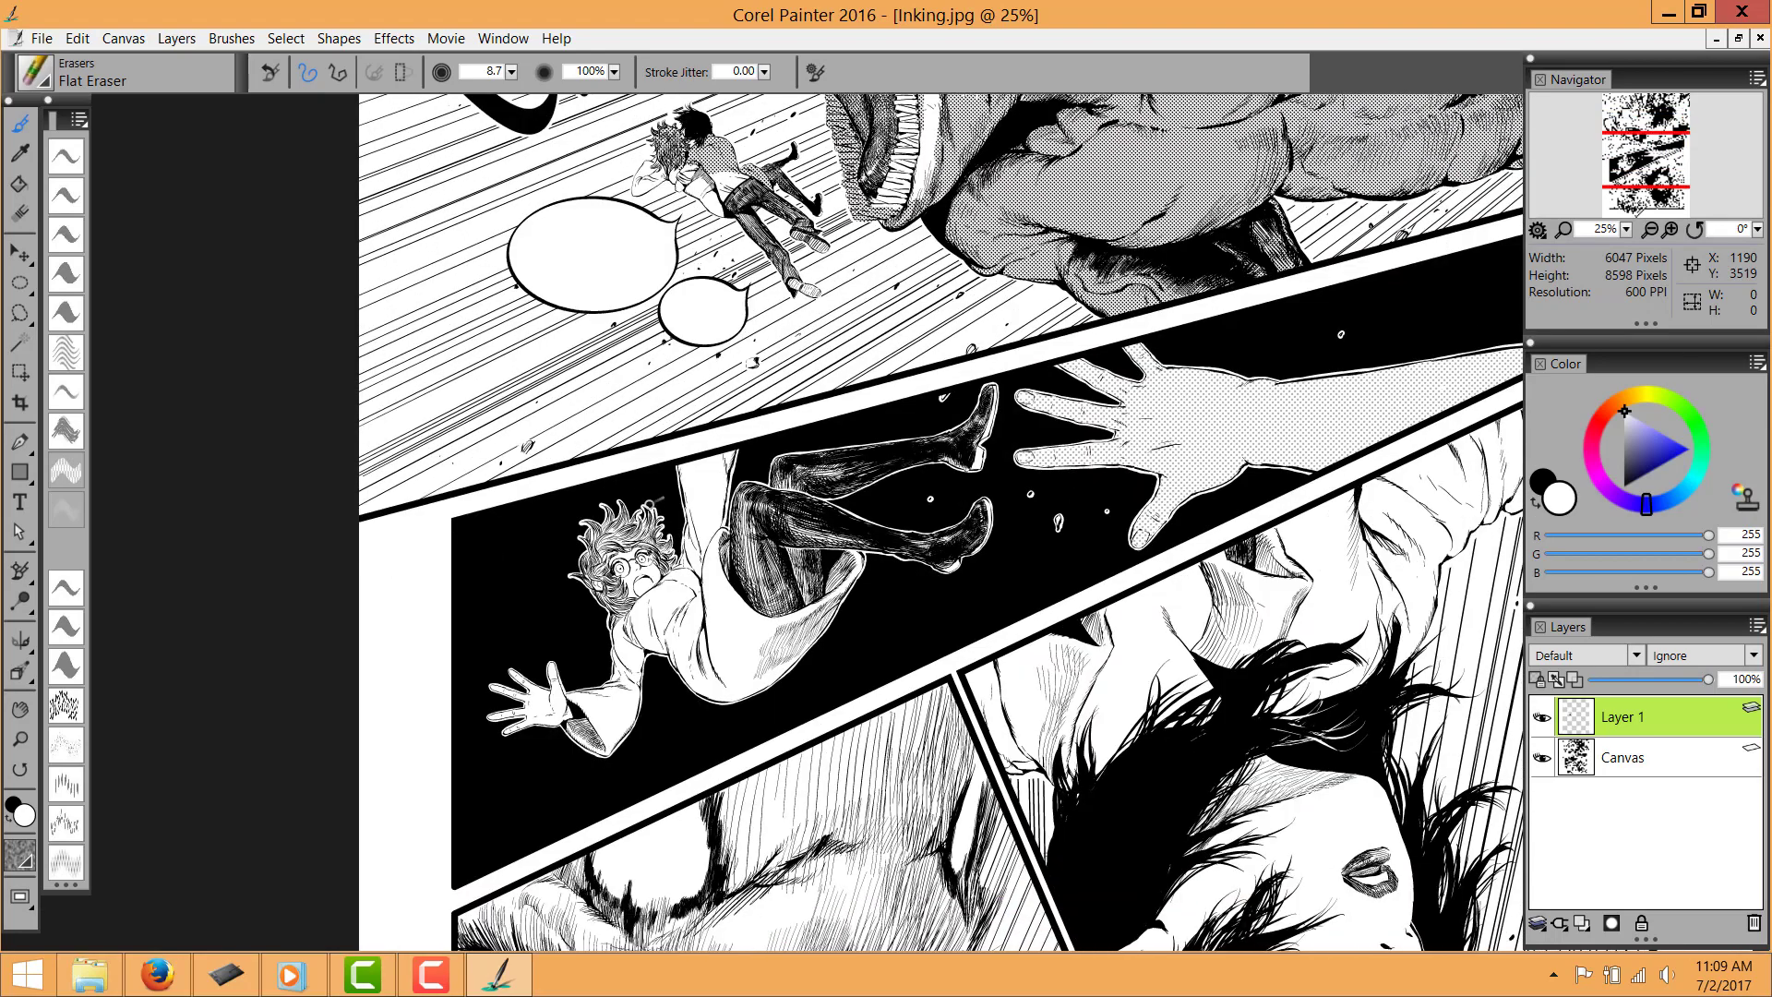
pyautogui.scroll(1, 634, 524)
pyautogui.moveTo(604, 538)
pyautogui.mouseDown()
pyautogui.moveTo(620, 527)
pyautogui.moveTo(617, 567)
pyautogui.mouseUp()
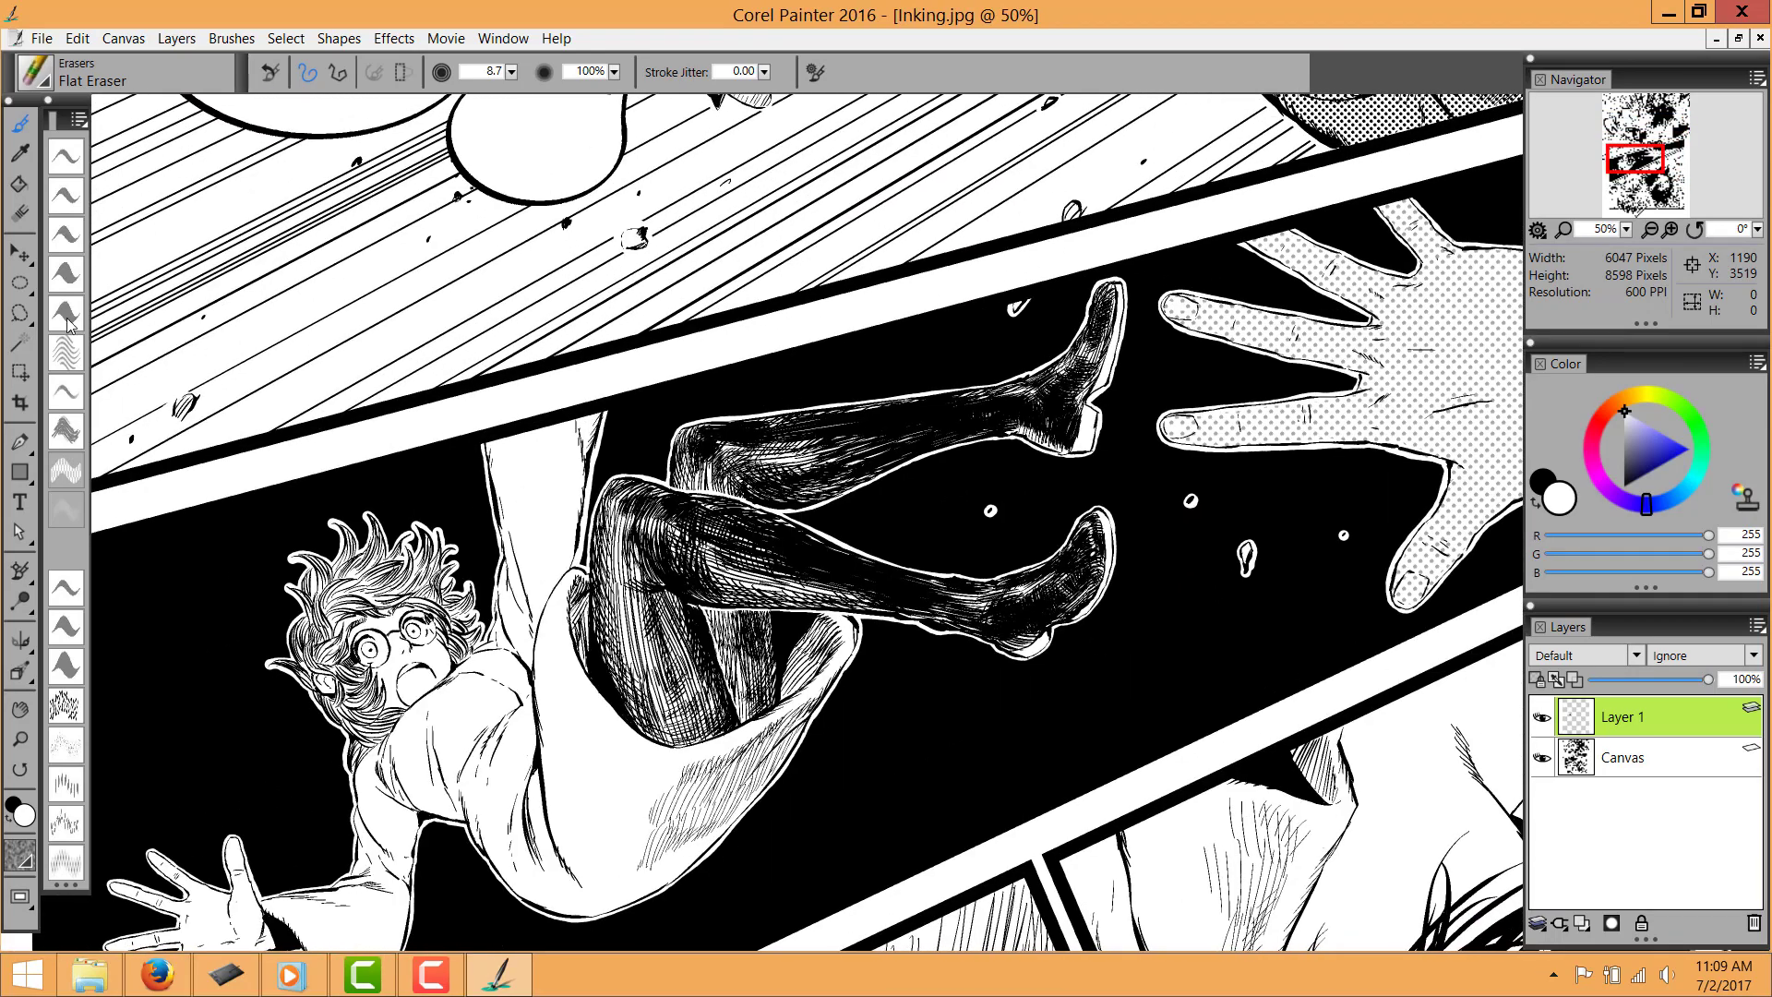
pyautogui.click(73, 265)
pyautogui.hotkey('shift', 'x')
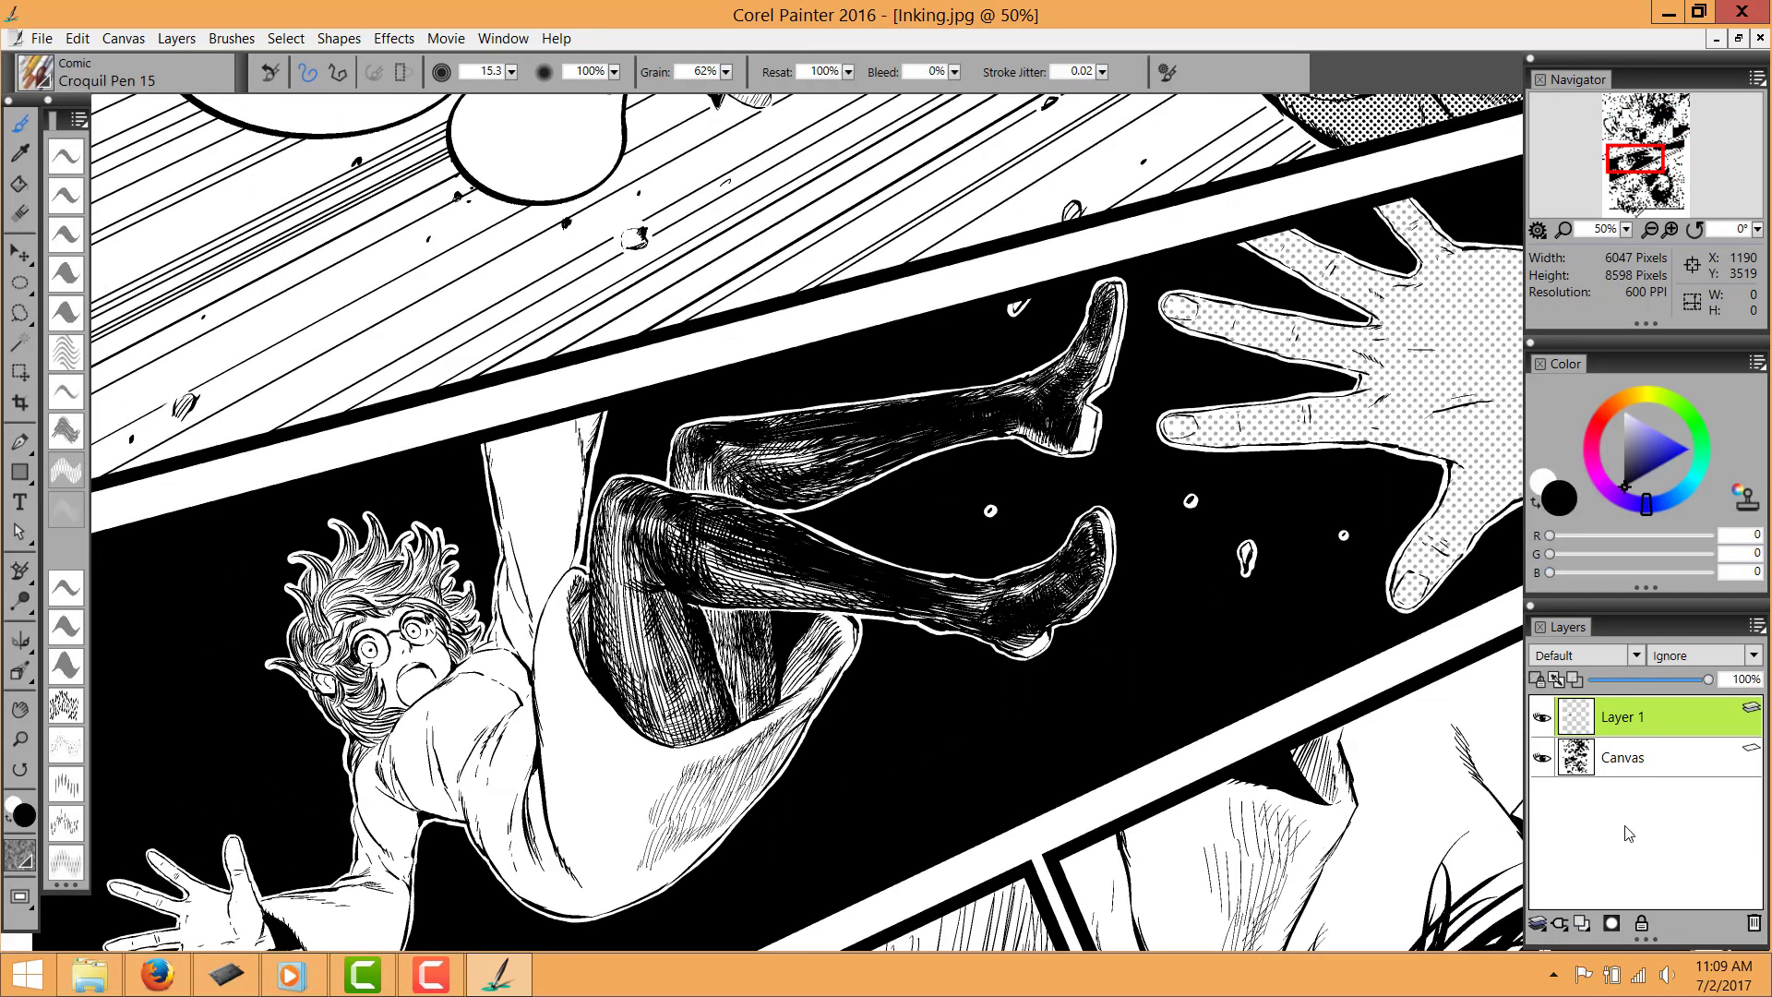
# Select the entire Canvas artwork and put it on a new layer of its own
pyautogui.click(1650, 767)
pyautogui.scroll(-5, 275, 287)
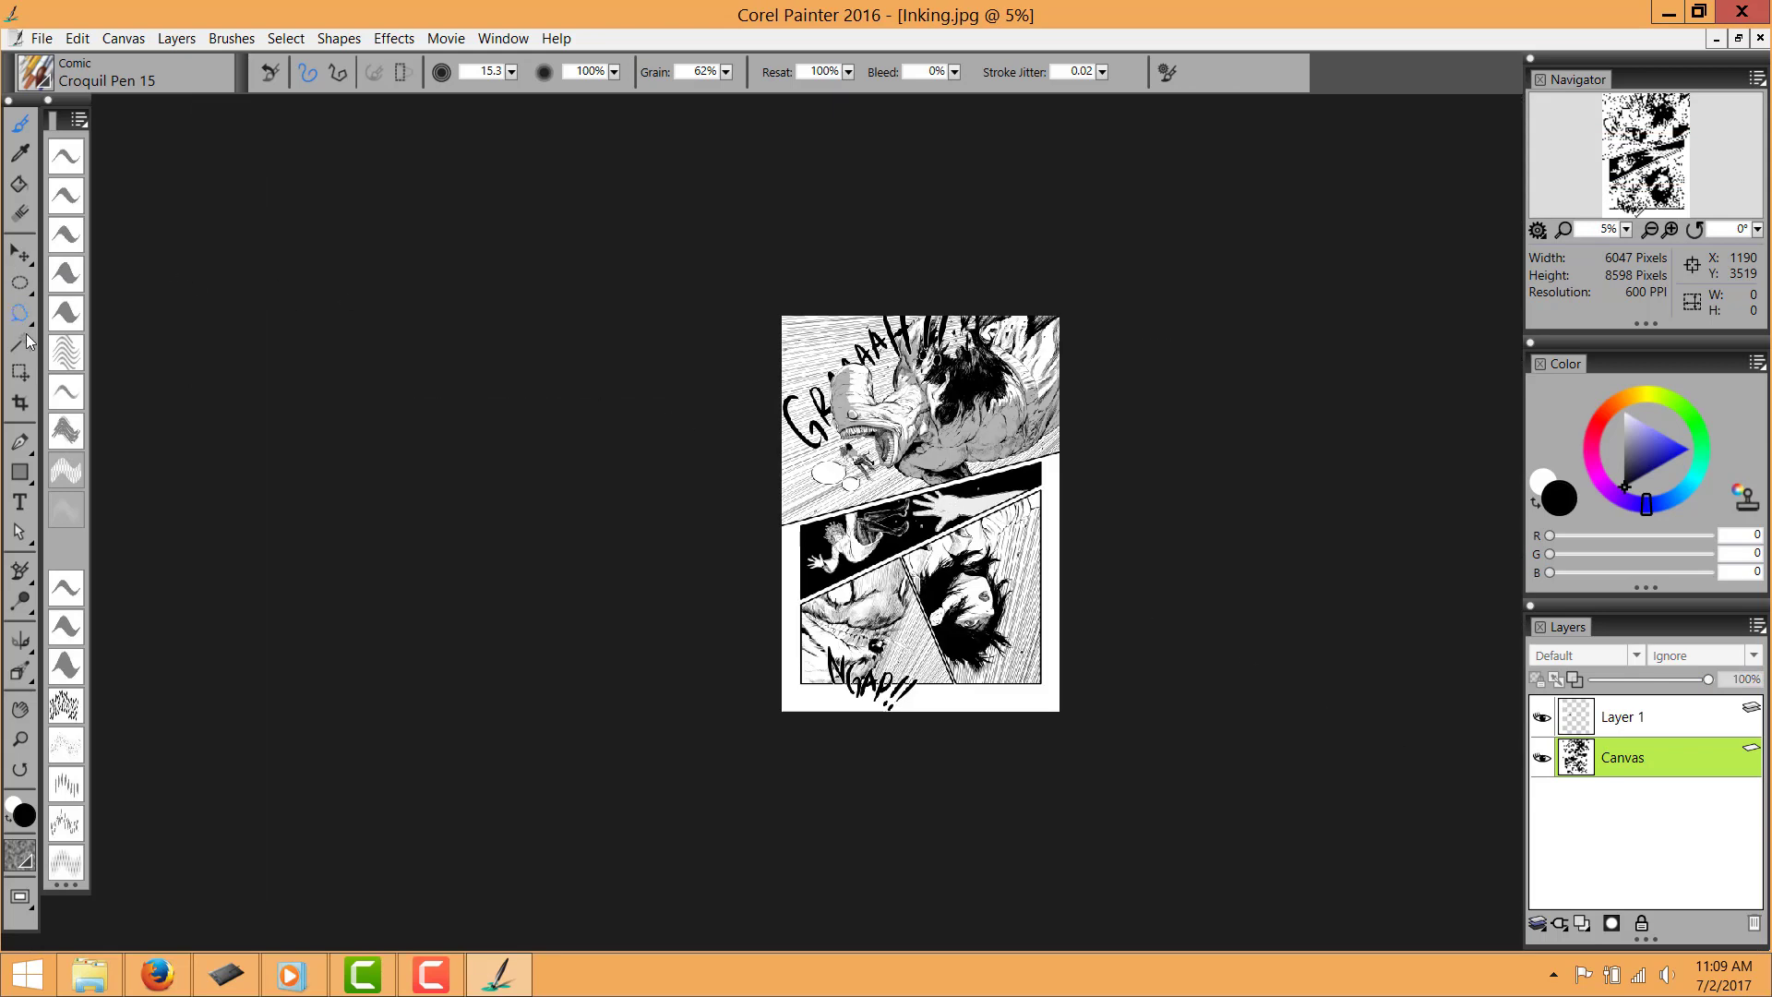
pyautogui.click(21, 288)
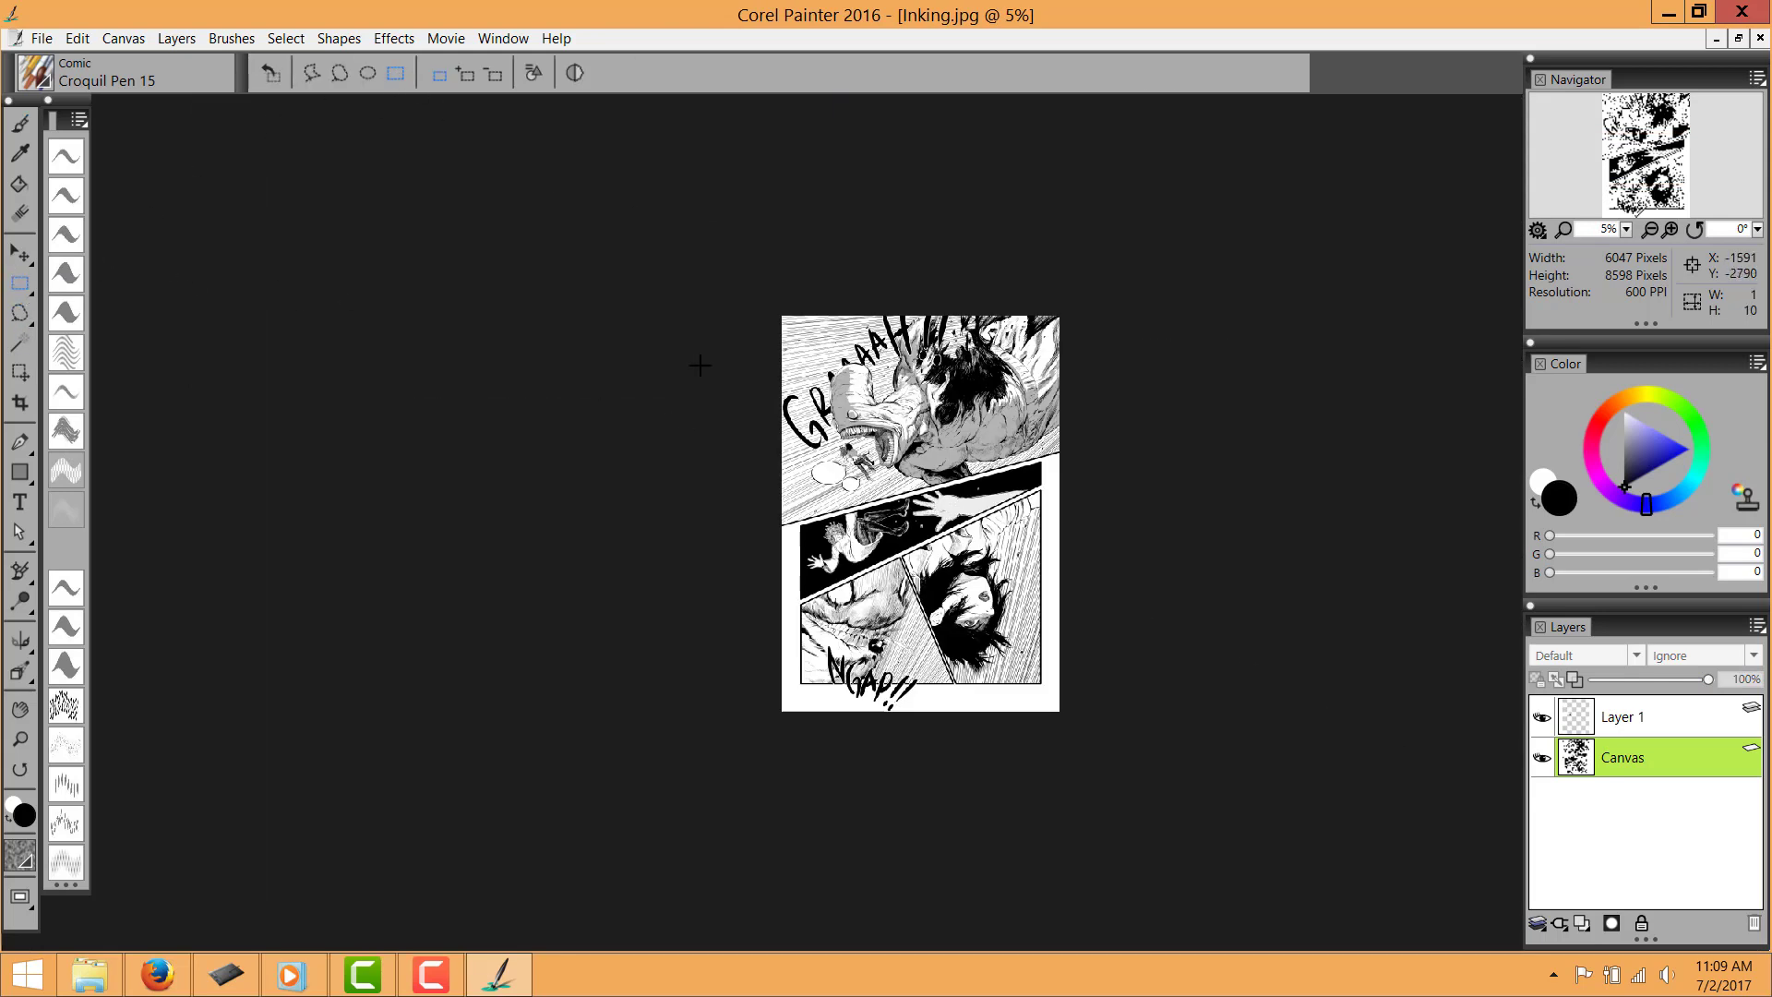
pyautogui.hotkey('ctrl', 'a')
pyautogui.rightClick(990, 637)
pyautogui.click(938, 834)
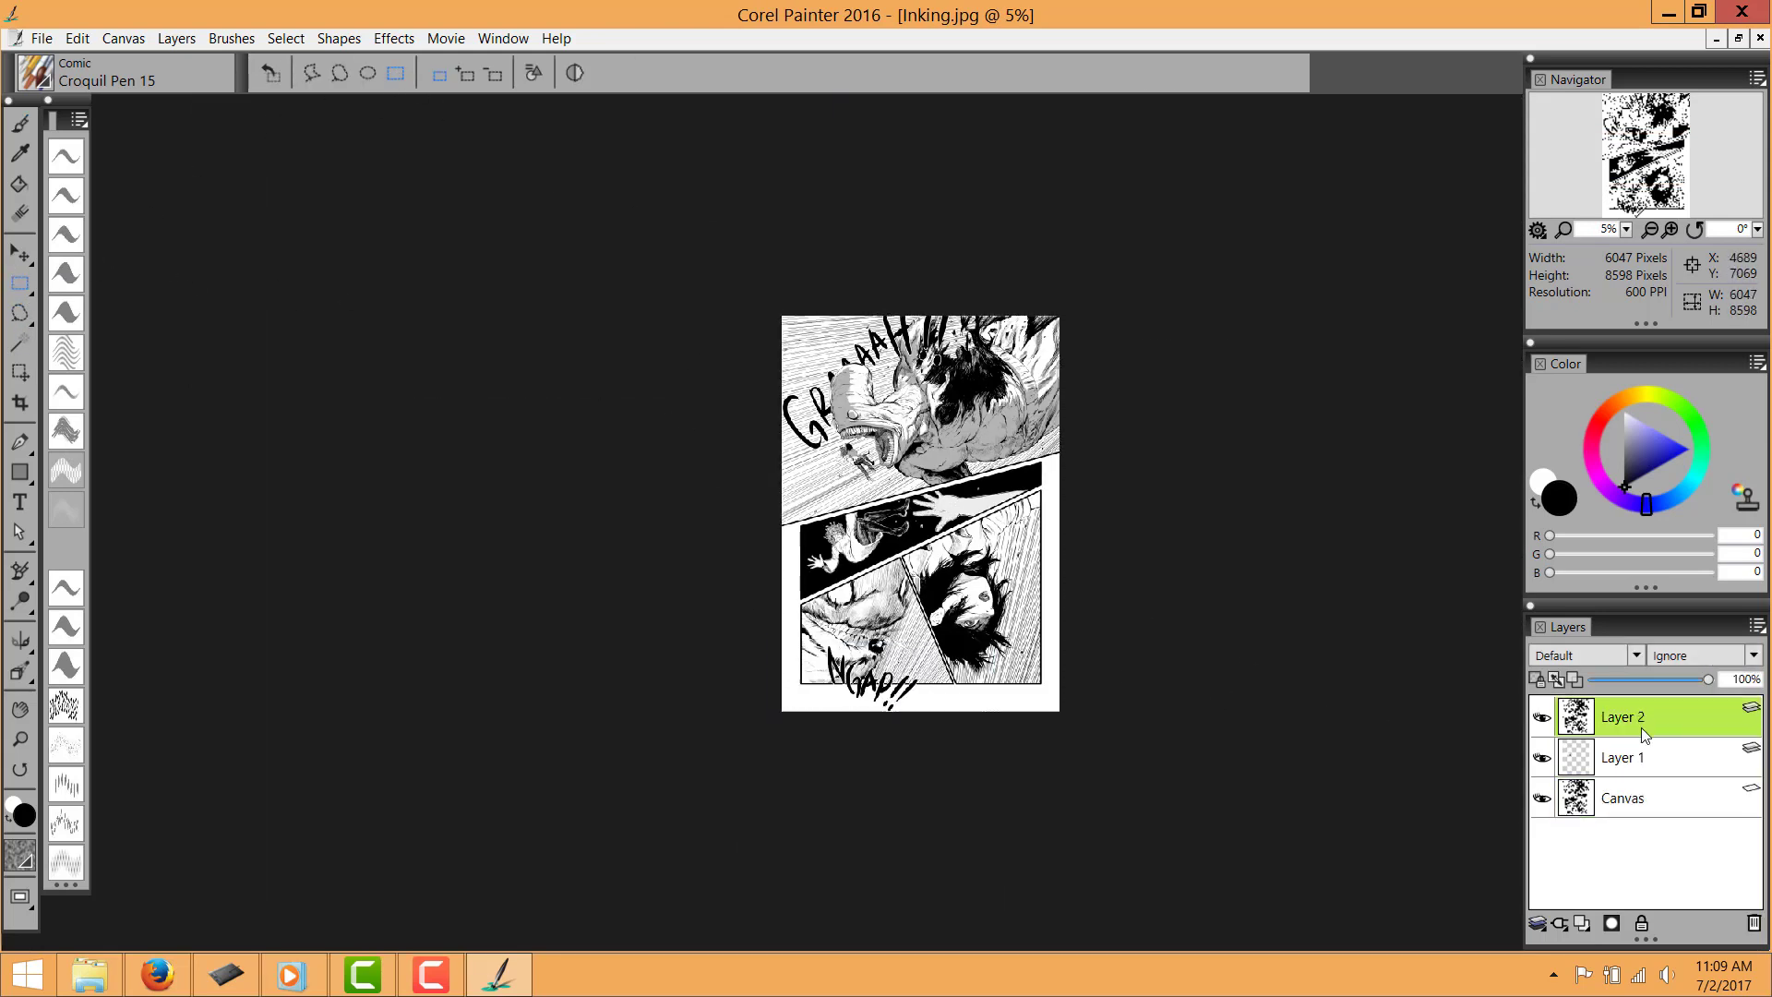
# Place the new artwork layer below the speech-bubble layer and lower its opacity to 25%
pyautogui.moveTo(1637, 755); pyautogui.dragTo(1645, 773)
pyautogui.hotkey('ctrl', '+')
pyautogui.hotkey('ctrl', '+')
pyautogui.moveTo(1707, 679); pyautogui.dragTo(1621, 682)
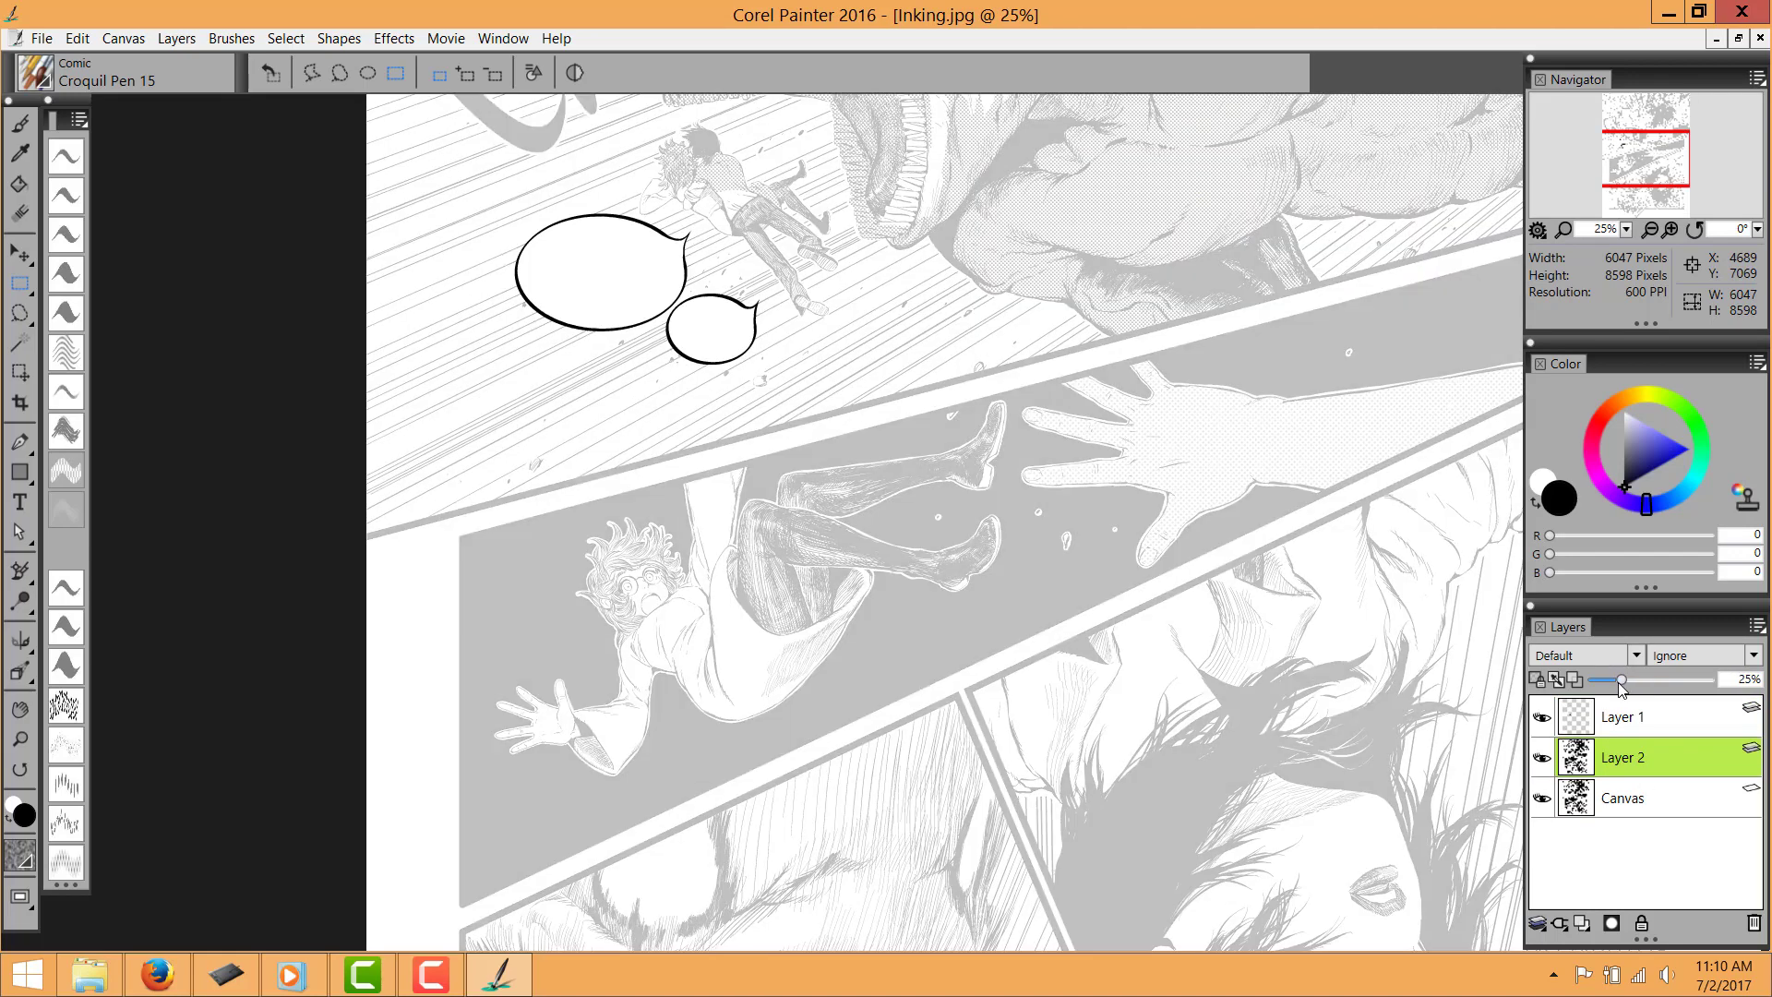
# Add a new layer above the other bubbles and try a curved Croquil Pen 9 stroke near the falling-figure panel's corner
pyautogui.moveTo(1071, 701); pyautogui.dragTo(986, 621)
pyautogui.hotkey('ctrl', 'shift', 'n')
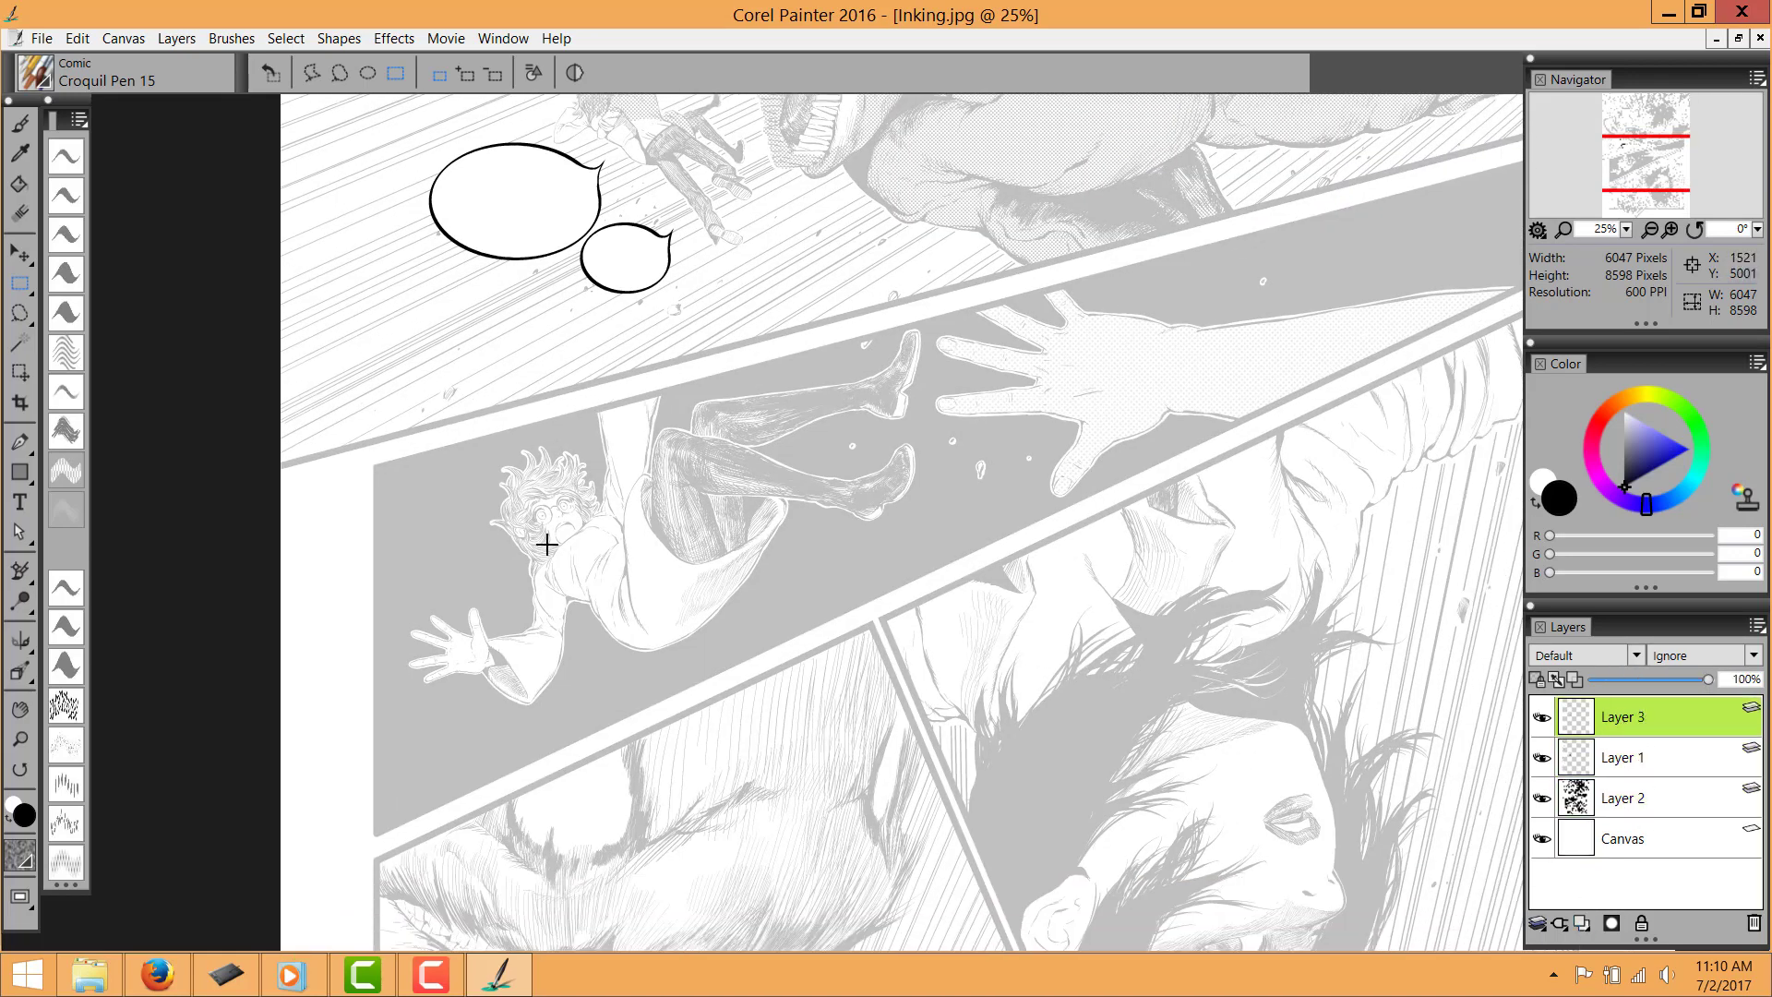
pyautogui.click(67, 236)
pyautogui.scroll(3, 608, 231)
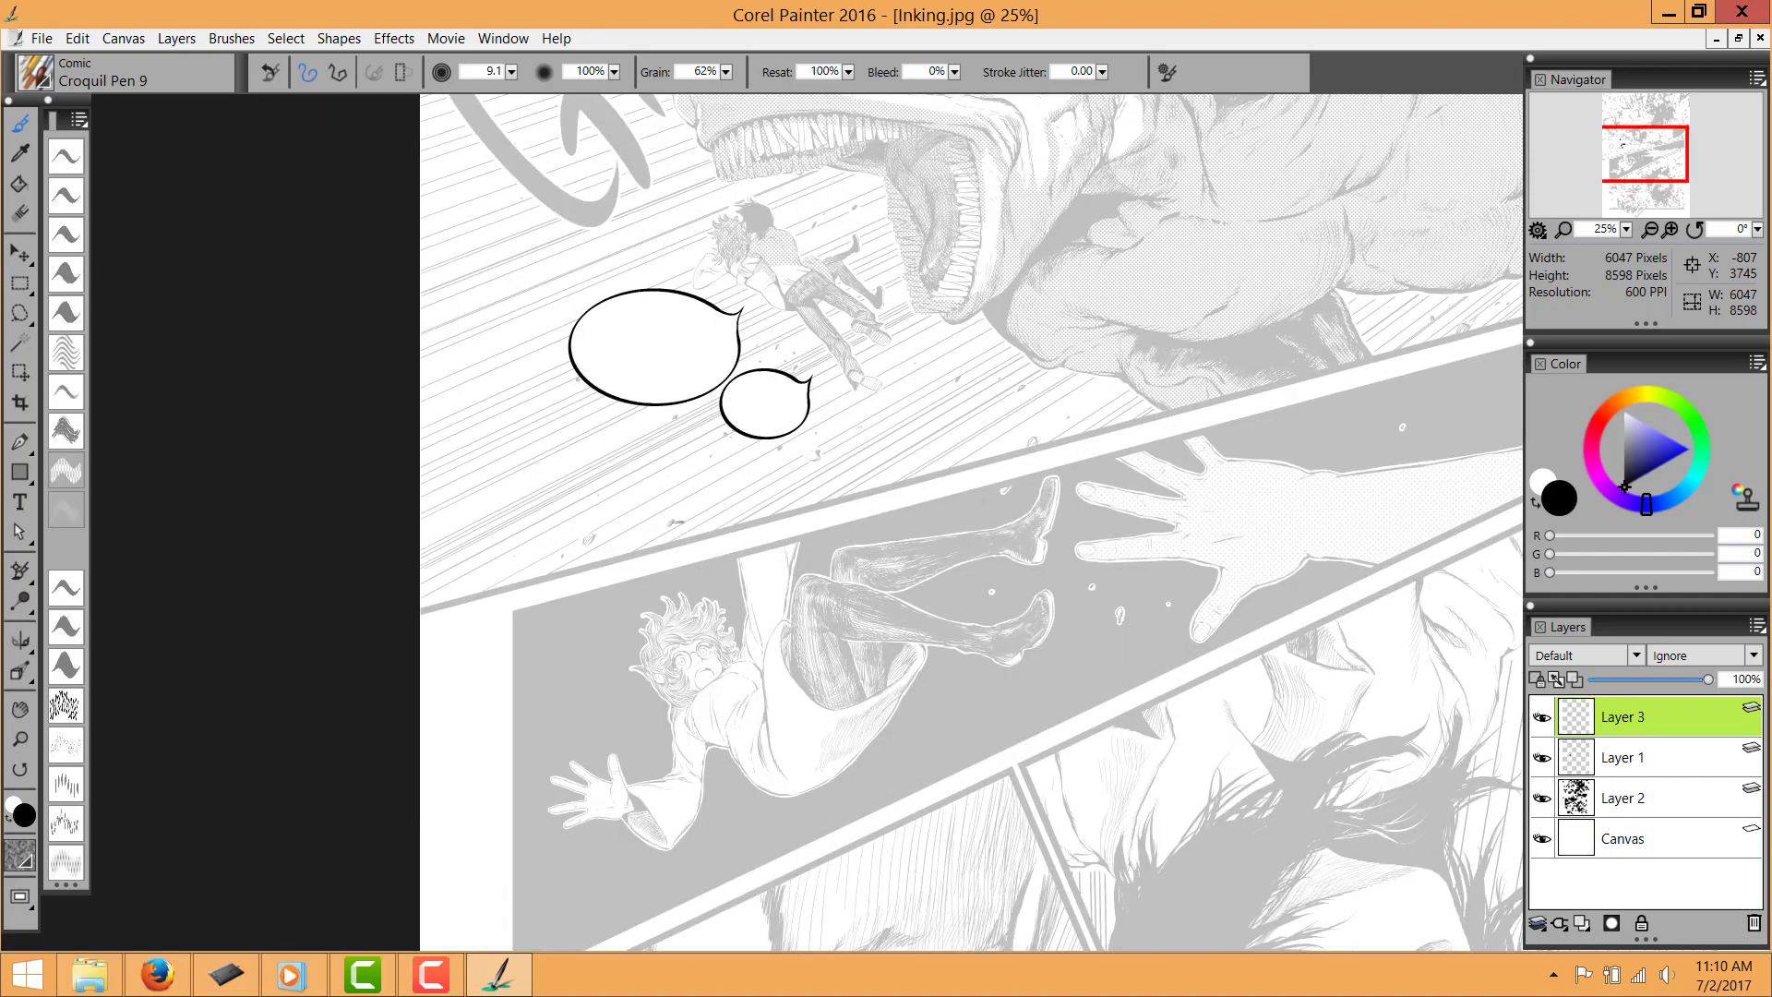
pyautogui.moveTo(575, 643)
pyautogui.mouseDown()
pyautogui.moveTo(689, 483)
pyautogui.moveTo(867, 581)
pyautogui.moveTo(721, 512)
pyautogui.moveTo(550, 549)
pyautogui.moveTo(678, 485)
pyautogui.mouseUp()
pyautogui.moveTo(333, 345); pyautogui.dragTo(328, 583)
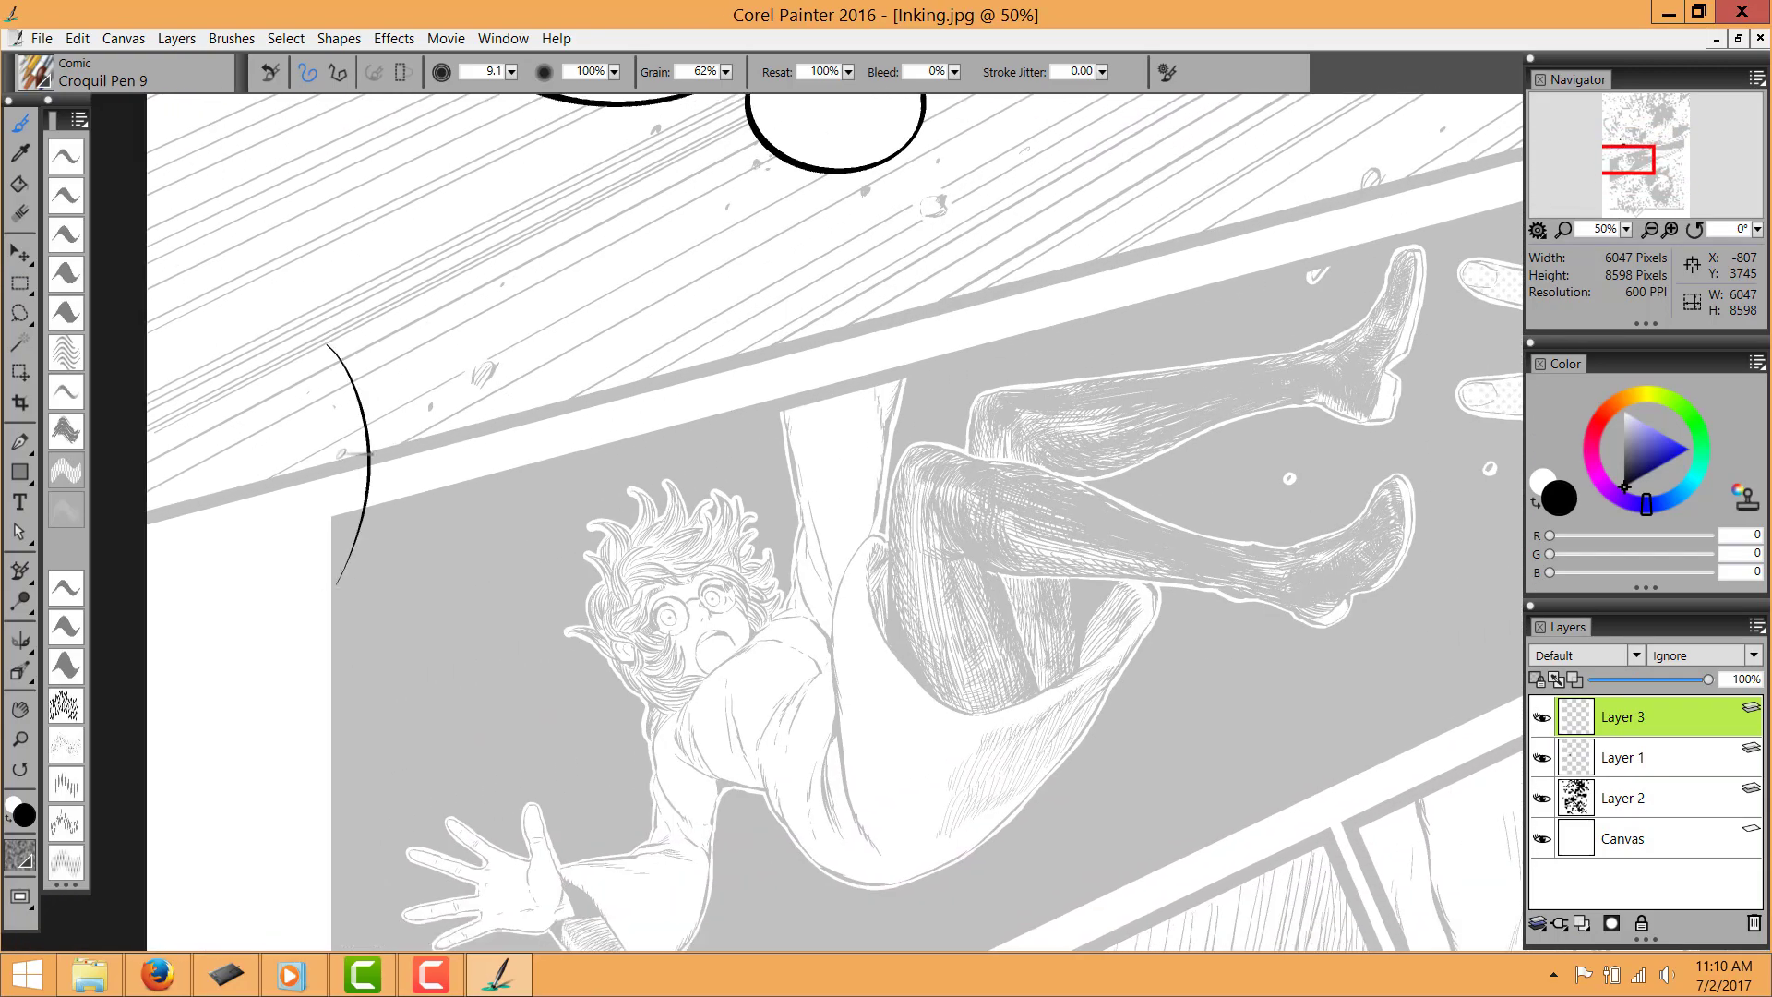
pyautogui.hotkey('ctrl', 'z')
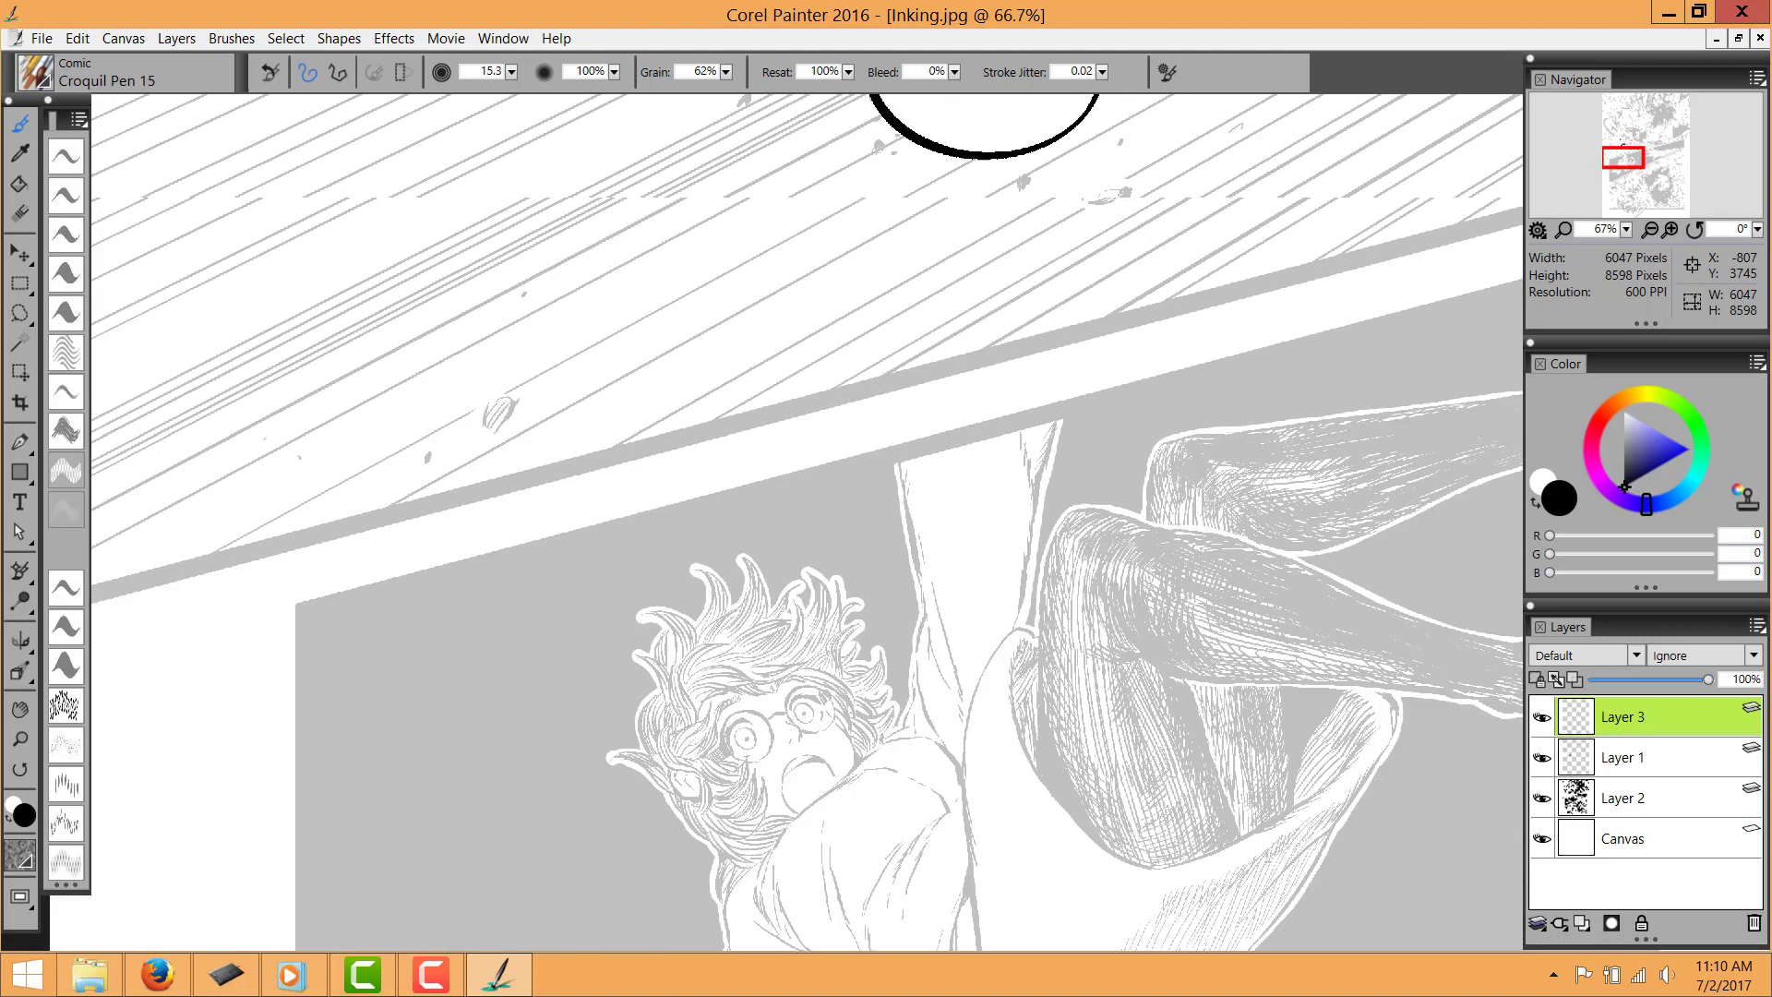
# Ink the side and upper edges of a spiky shout bubble with inward-curving Croquil Pen 15 strokes above the boy's head
pyautogui.moveTo(234, 380); pyautogui.dragTo(298, 709)
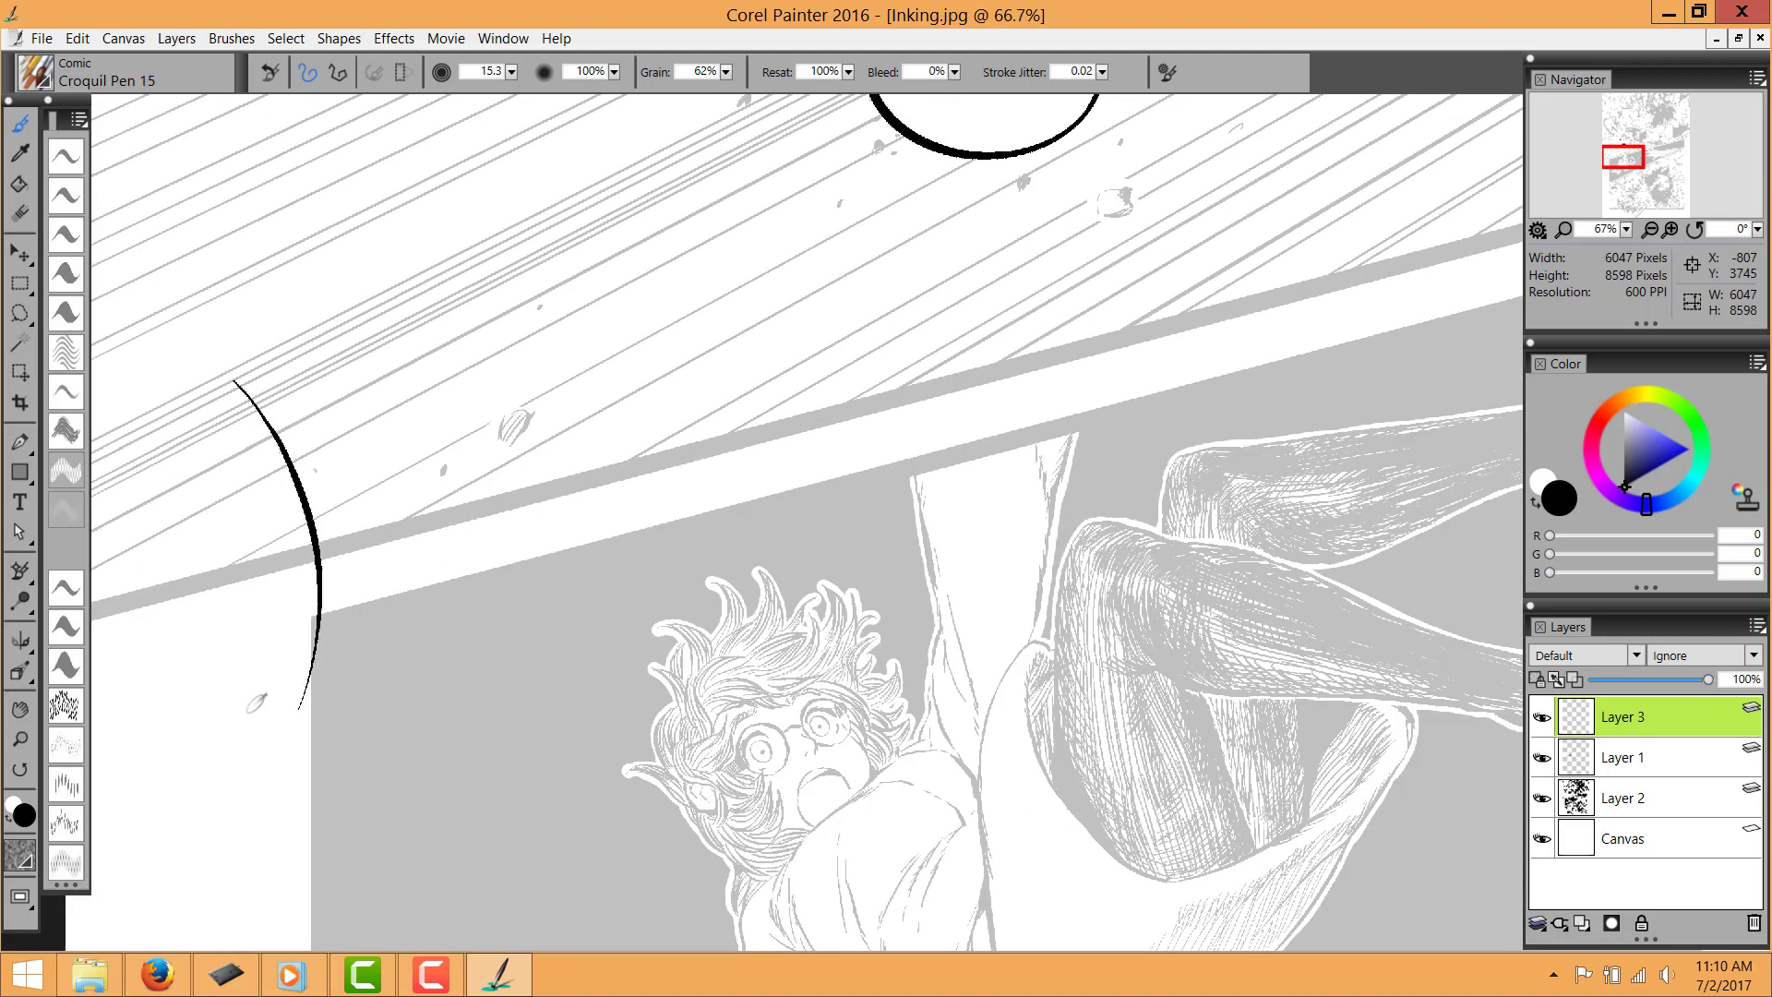
pyautogui.moveTo(234, 379)
pyautogui.mouseDown()
pyautogui.moveTo(411, 258)
pyautogui.moveTo(724, 270)
pyautogui.moveTo(862, 480)
pyautogui.mouseUp()
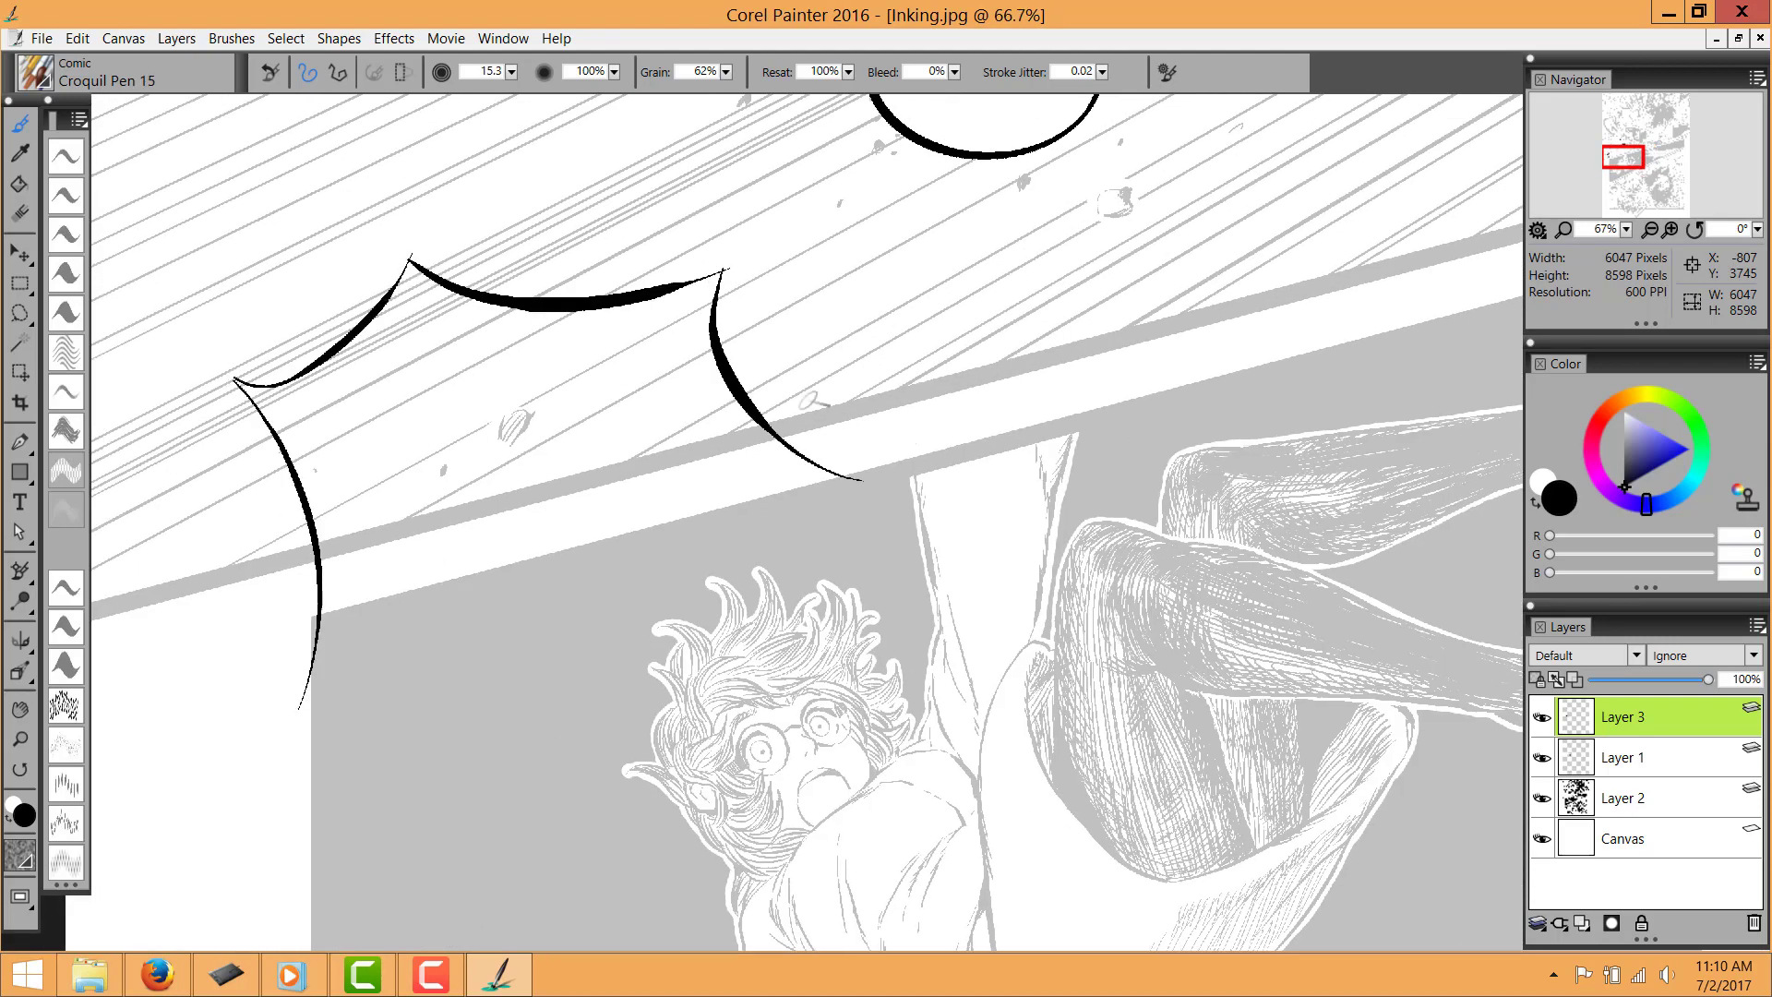
pyautogui.hotkey('ctrl', 'z')
pyautogui.moveTo(724, 270); pyautogui.dragTo(759, 523)
# Complete the shout bubble's outline with curved strokes along its lower edge and up to the spike on its right side
pyautogui.moveTo(298, 695); pyautogui.dragTo(476, 768)
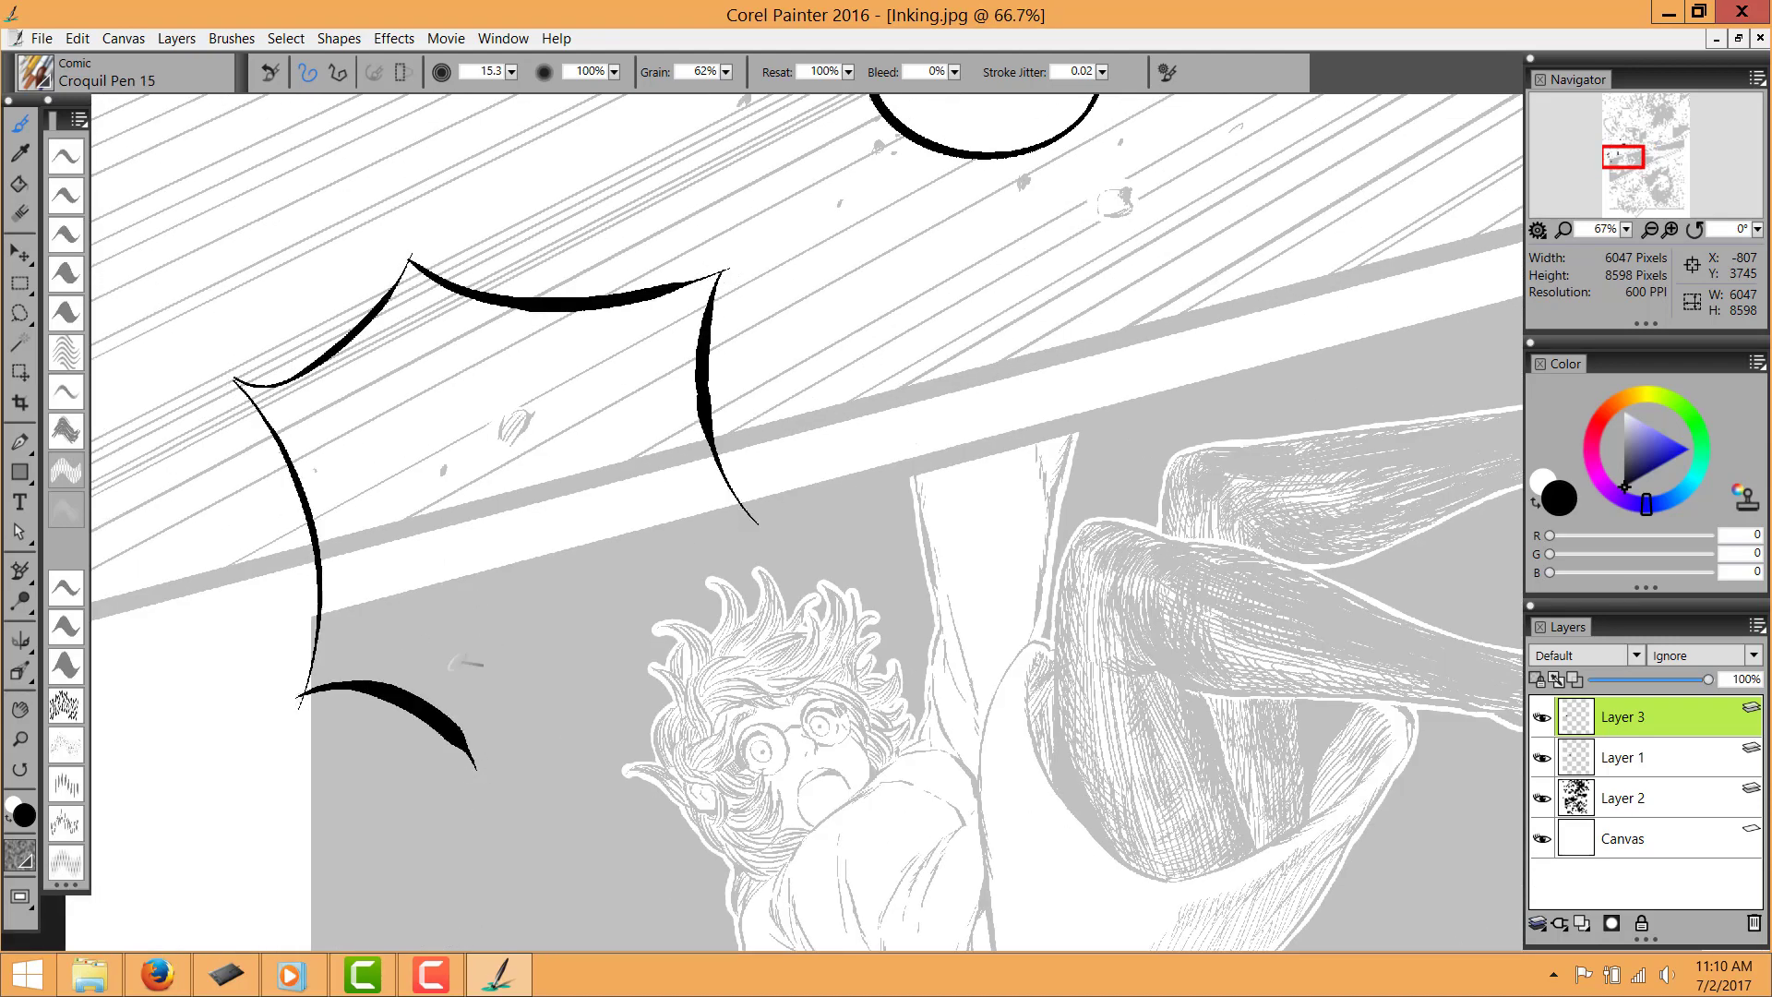
pyautogui.hotkey('ctrl', 'z')
pyautogui.moveTo(293, 707); pyautogui.dragTo(504, 804)
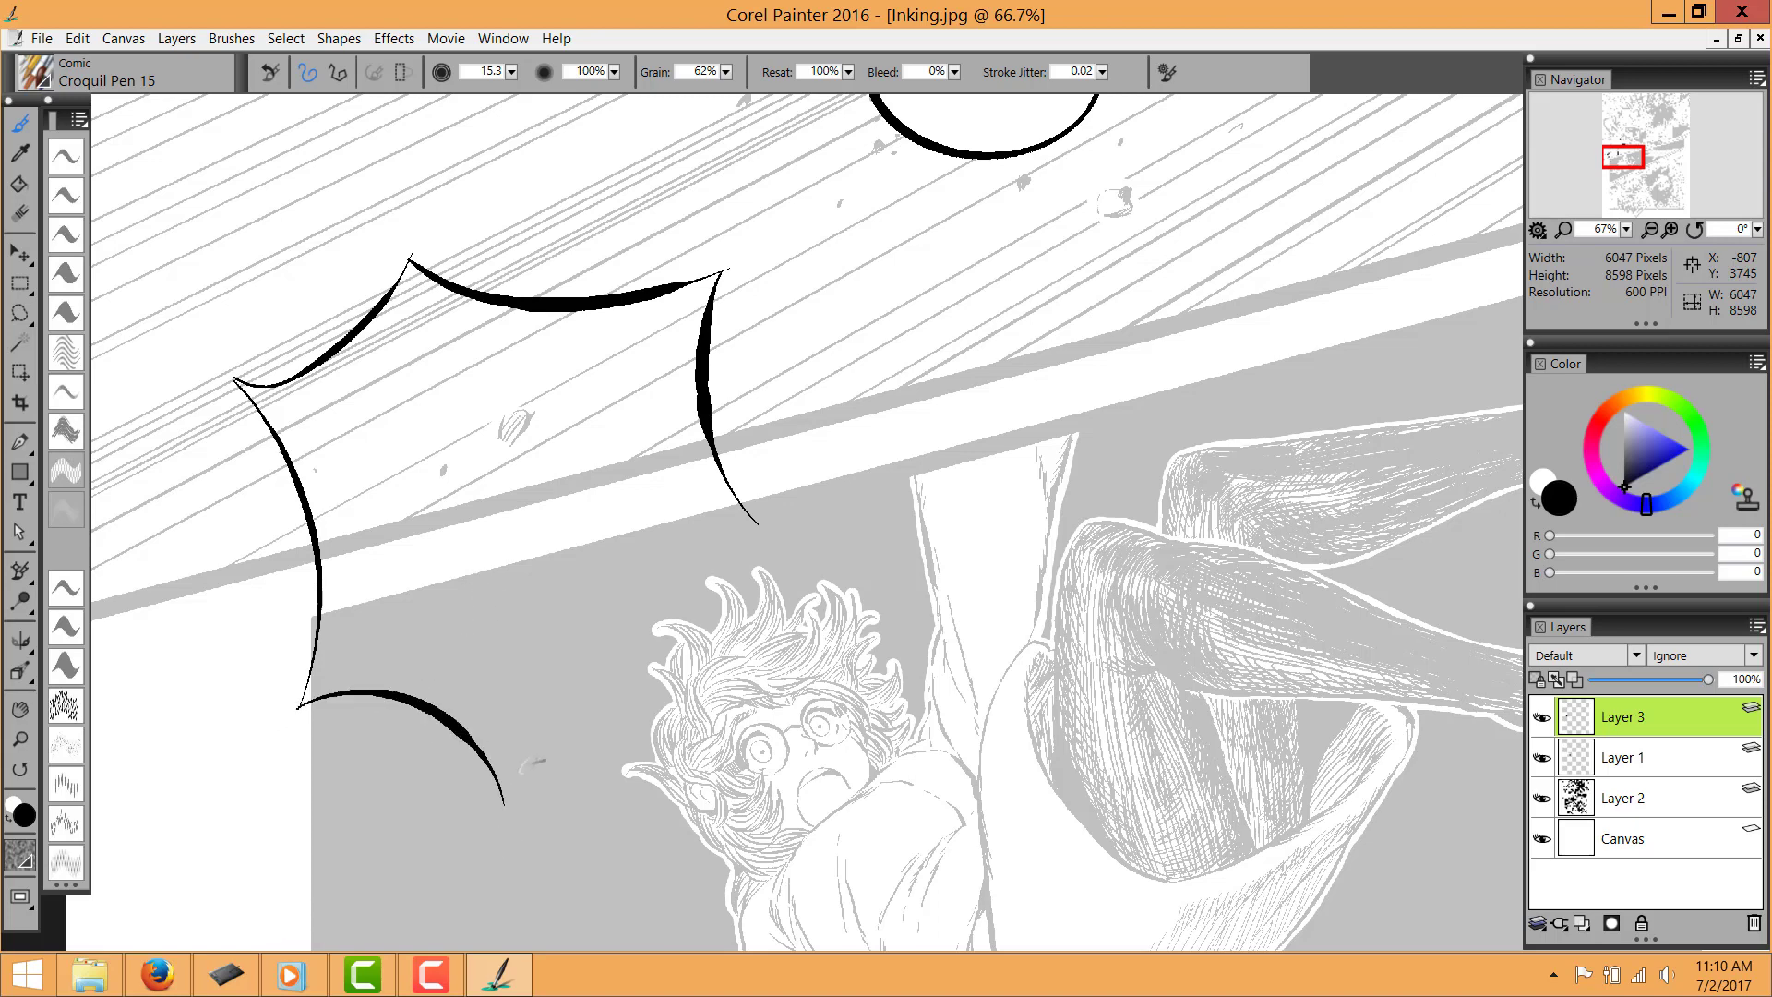
pyautogui.hotkey('ctrl', 'z')
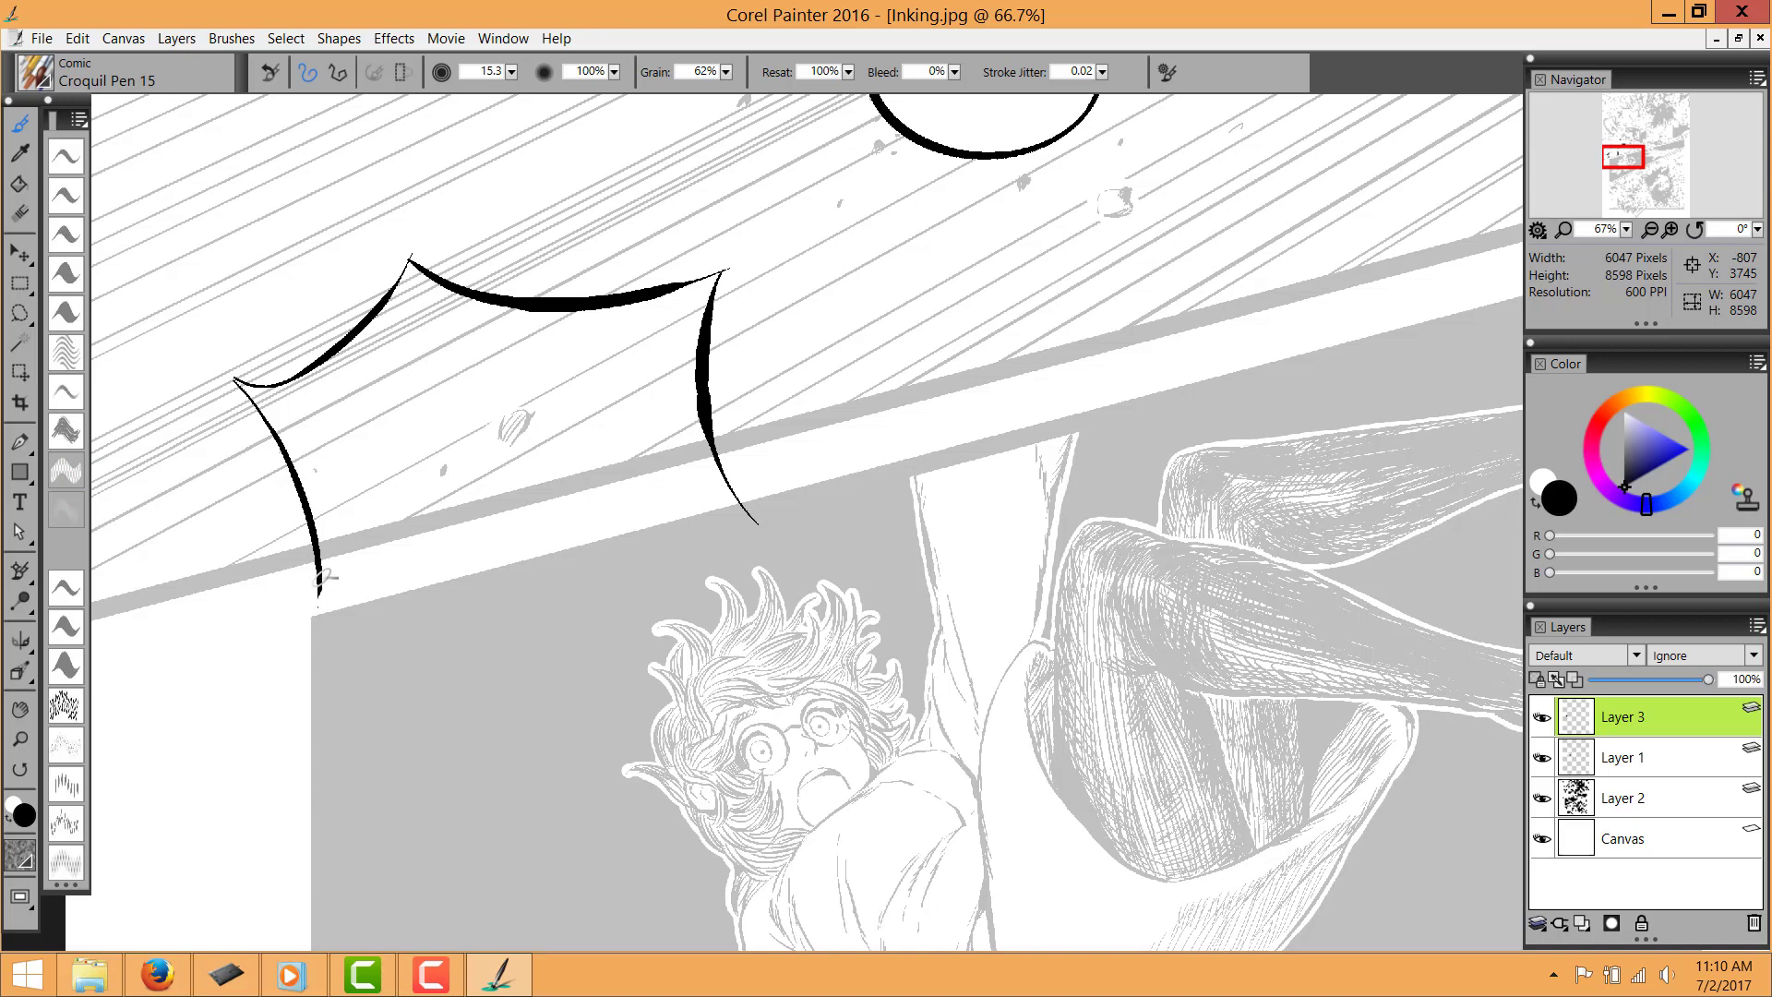
pyautogui.moveTo(300, 663)
pyautogui.mouseDown()
pyautogui.moveTo(507, 700)
pyautogui.moveTo(773, 624)
pyautogui.moveTo(735, 472)
pyautogui.moveTo(775, 450)
pyautogui.mouseUp()
pyautogui.hotkey('ctrl', '+')
pyautogui.hotkey('ctrl', 'z')
pyautogui.moveTo(712, 627); pyautogui.dragTo(751, 471)
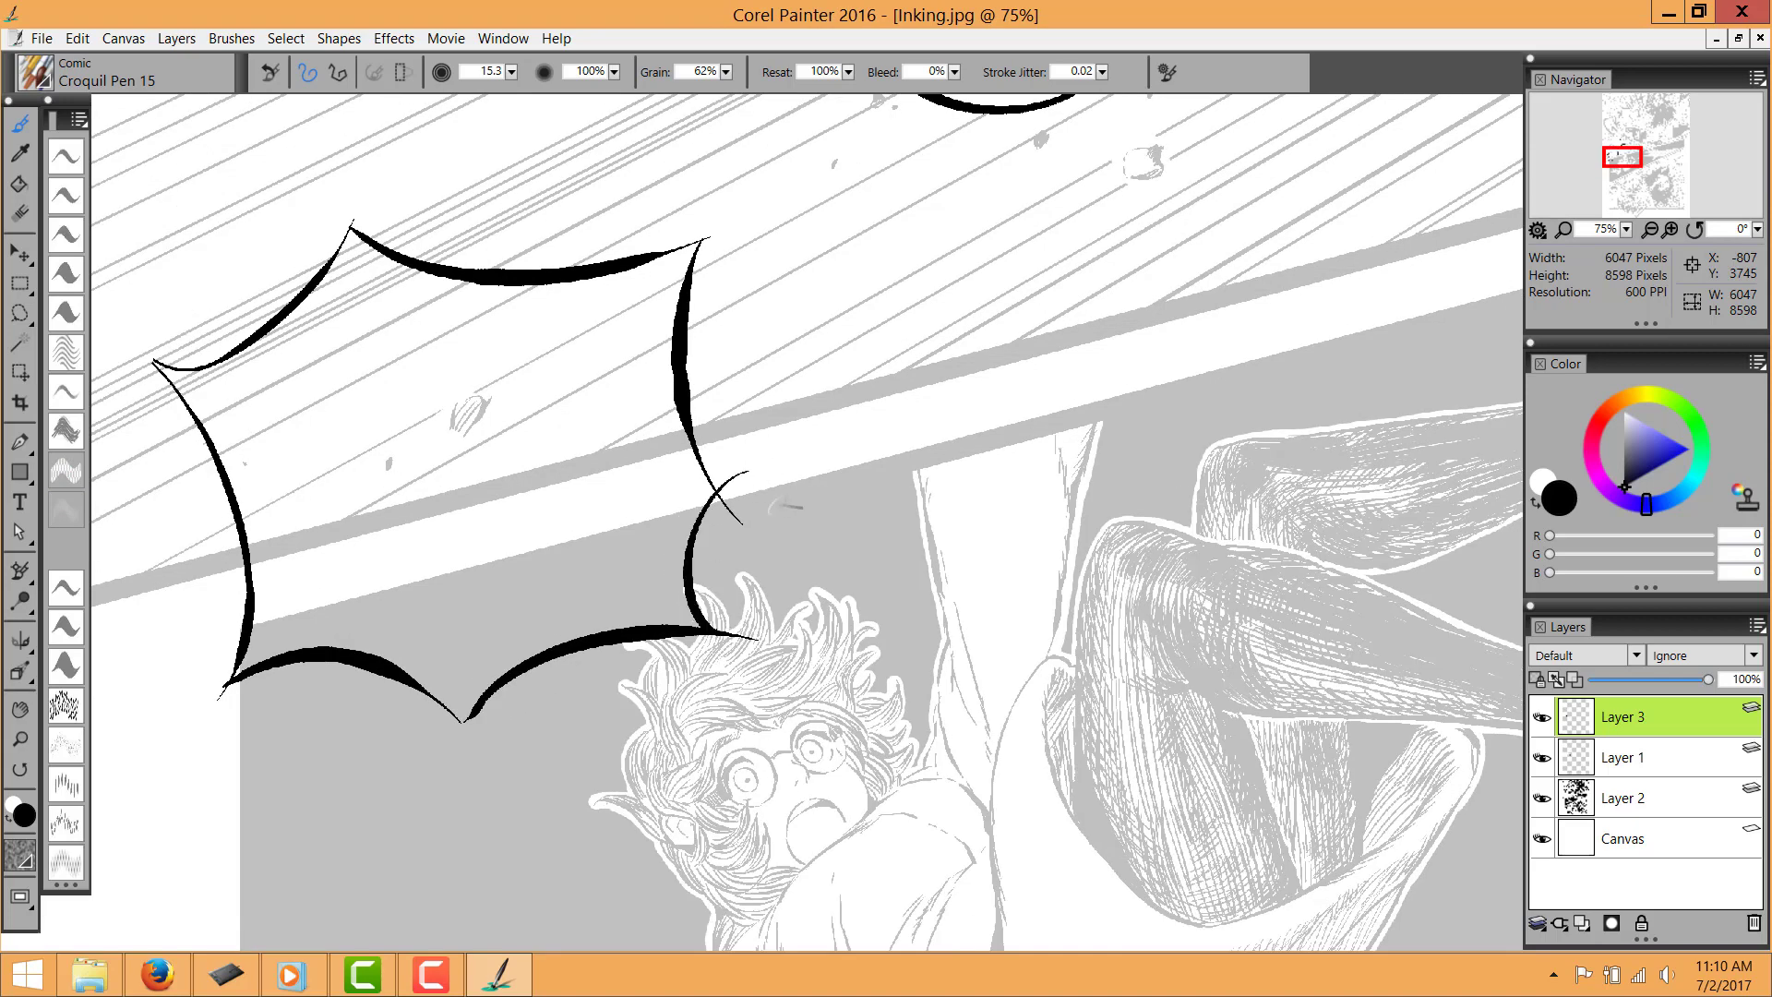
# Erase the crossing line ends at the shout bubble's right spikes with the Flat Eraser
pyautogui.hotkey('ctrl', '+')
pyautogui.click(74, 507)
pyautogui.hotkey('ctrl', '+')
pyautogui.moveTo(631, 759); pyautogui.dragTo(623, 742)
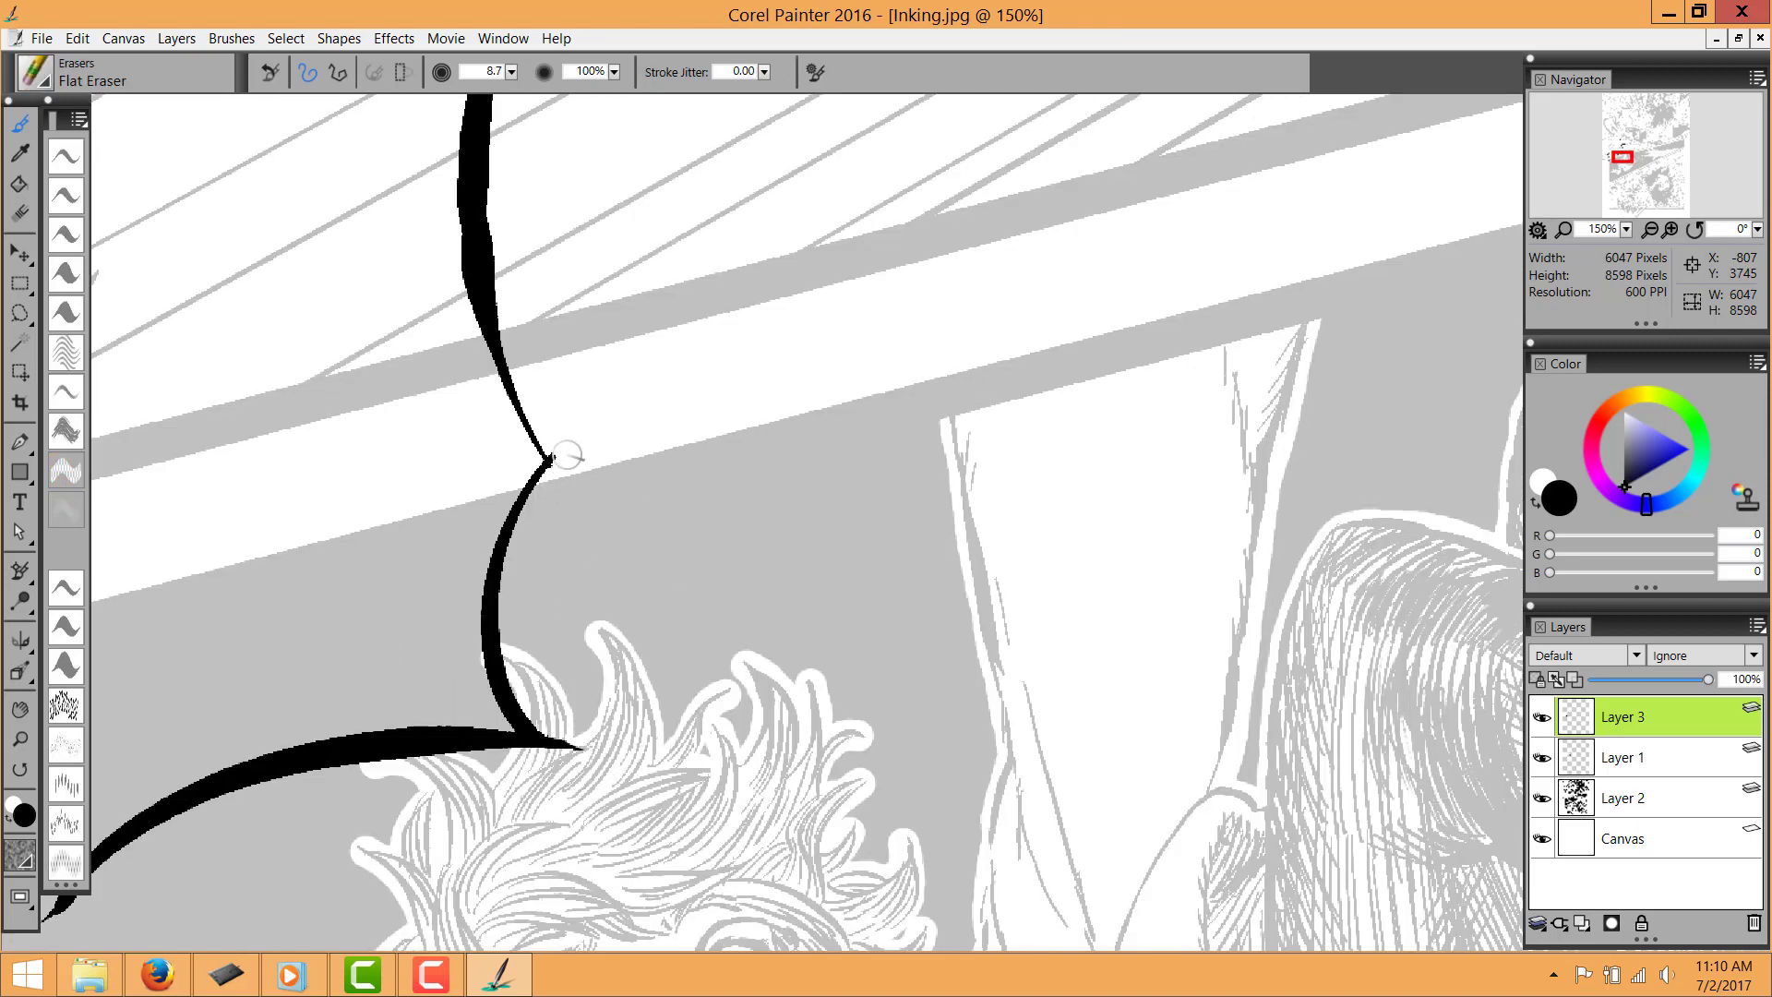
pyautogui.moveTo(778, 444)
pyautogui.mouseDown()
pyautogui.moveTo(850, 357)
pyautogui.moveTo(1071, 229)
pyautogui.mouseUp()
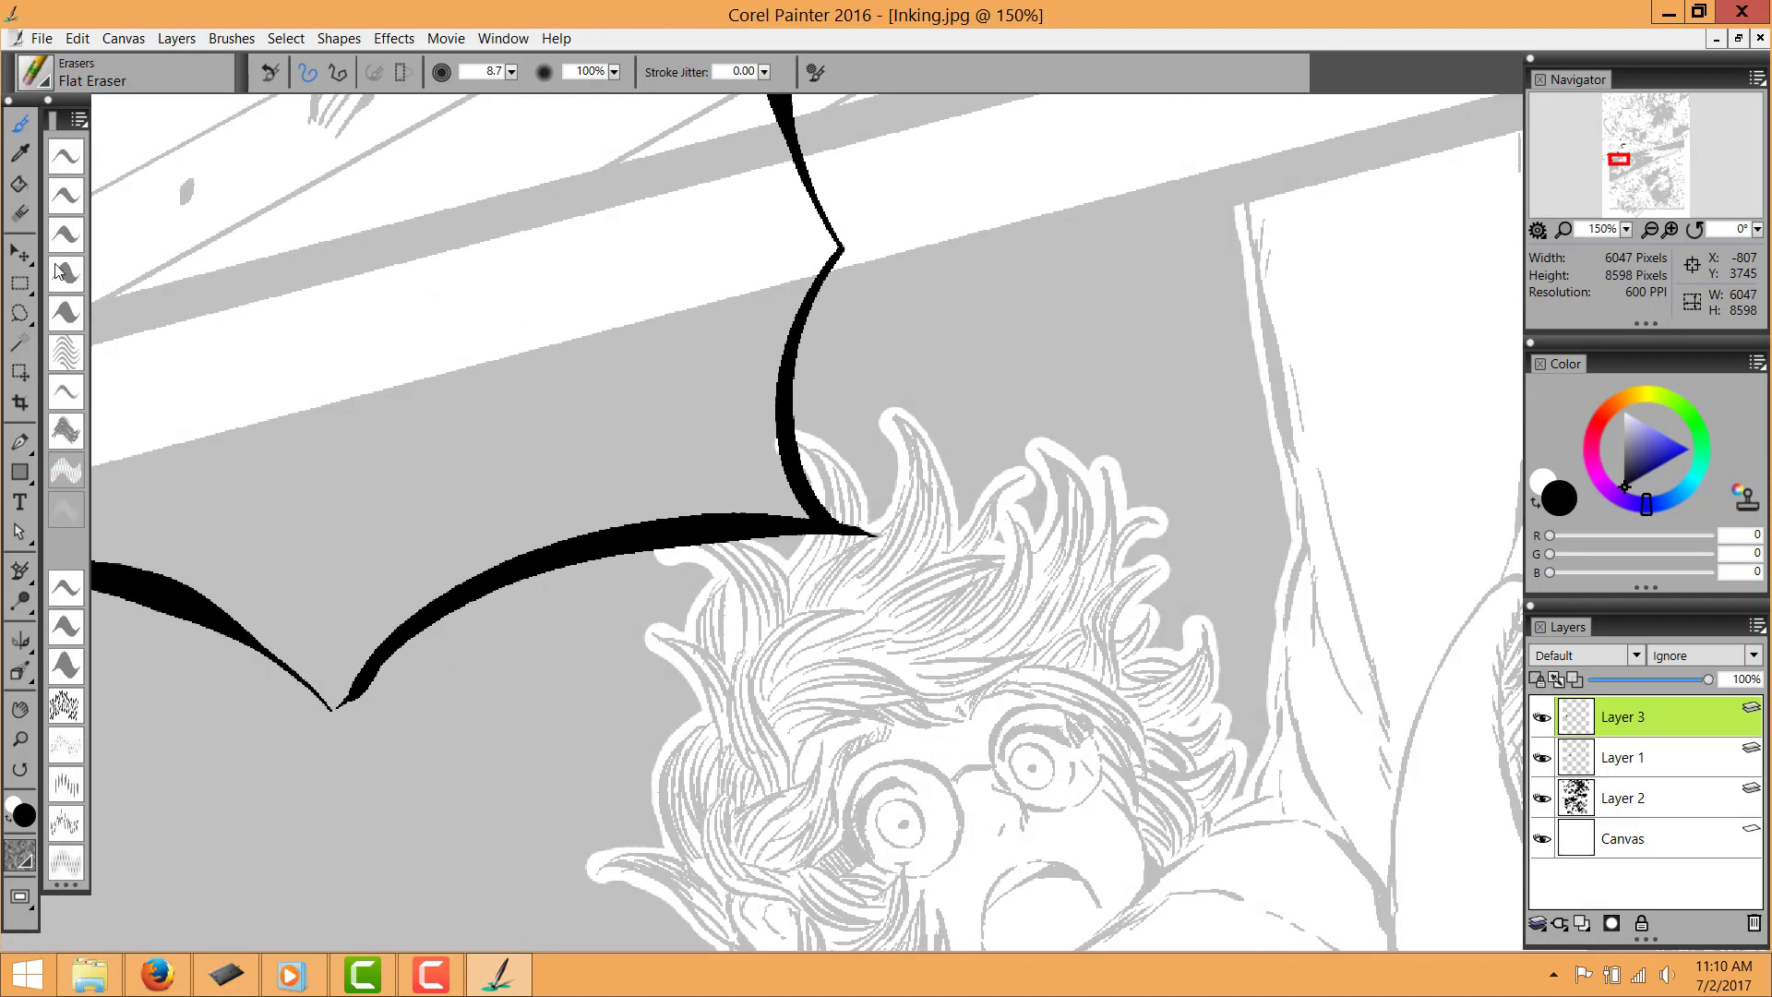
# Join the shout bubble's bottom spike with Croquil Pen 9, erase the overshooting line ends, and return to the pen
pyautogui.click(60, 247)
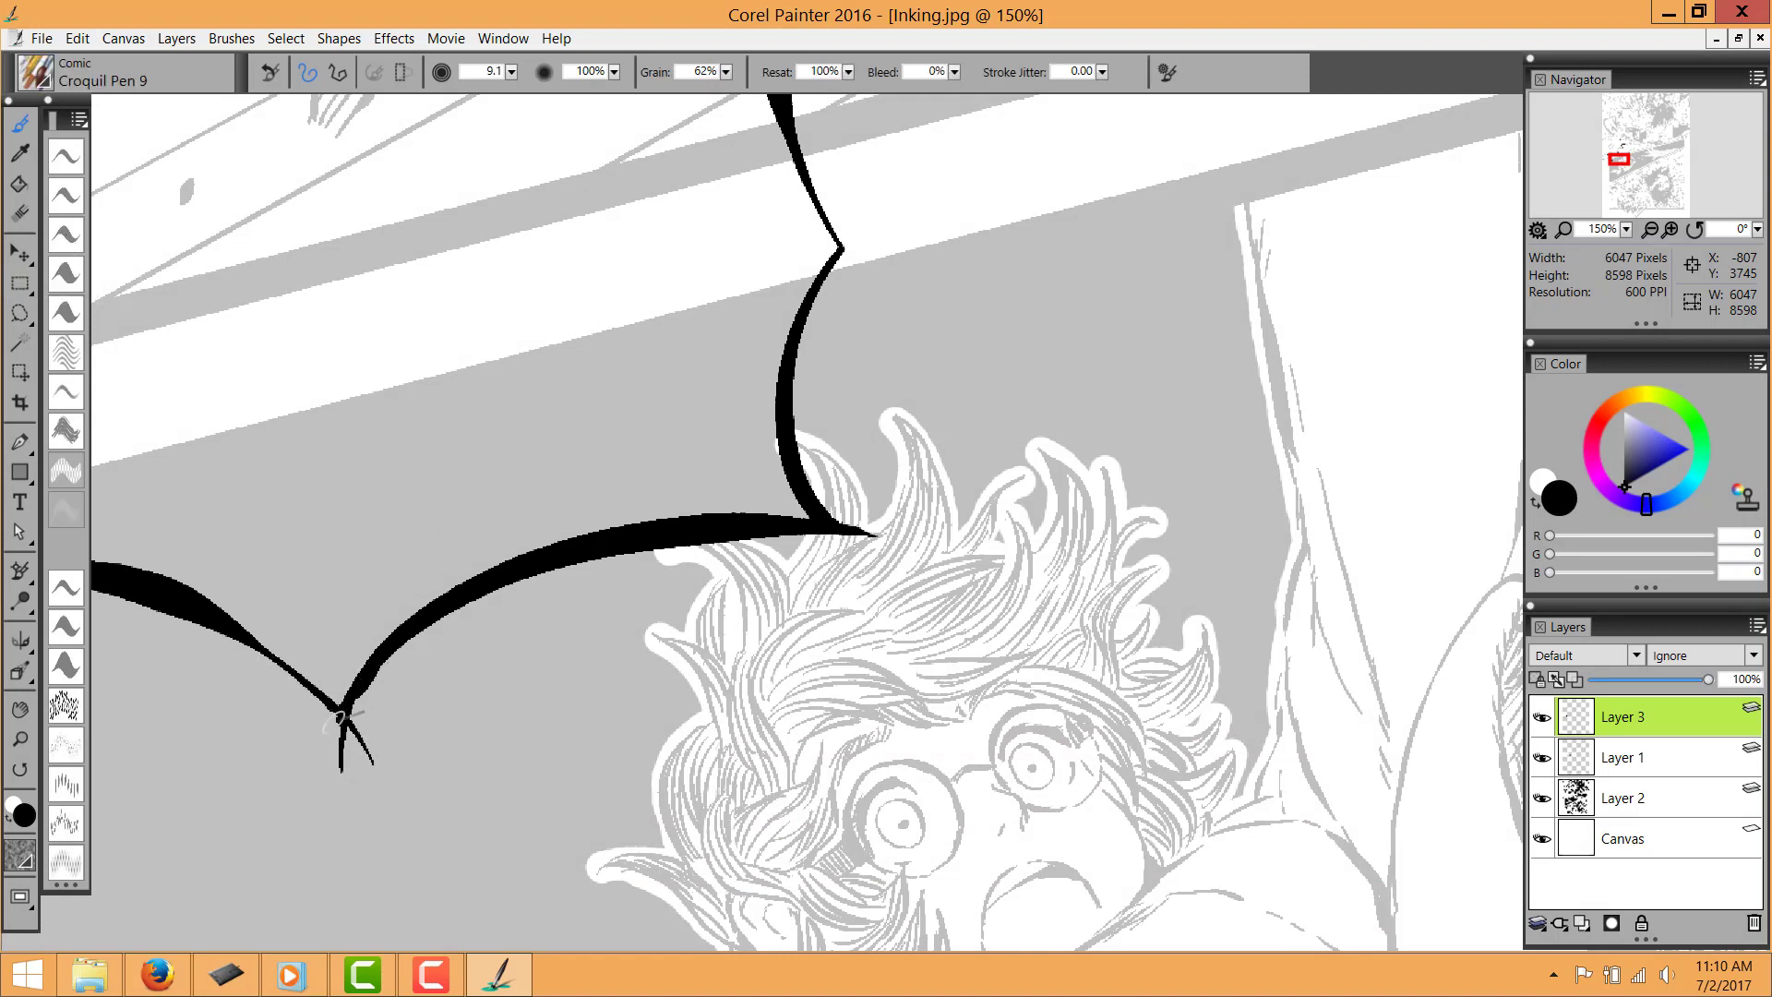
pyautogui.click(67, 472)
pyautogui.moveTo(366, 737); pyautogui.dragTo(356, 770)
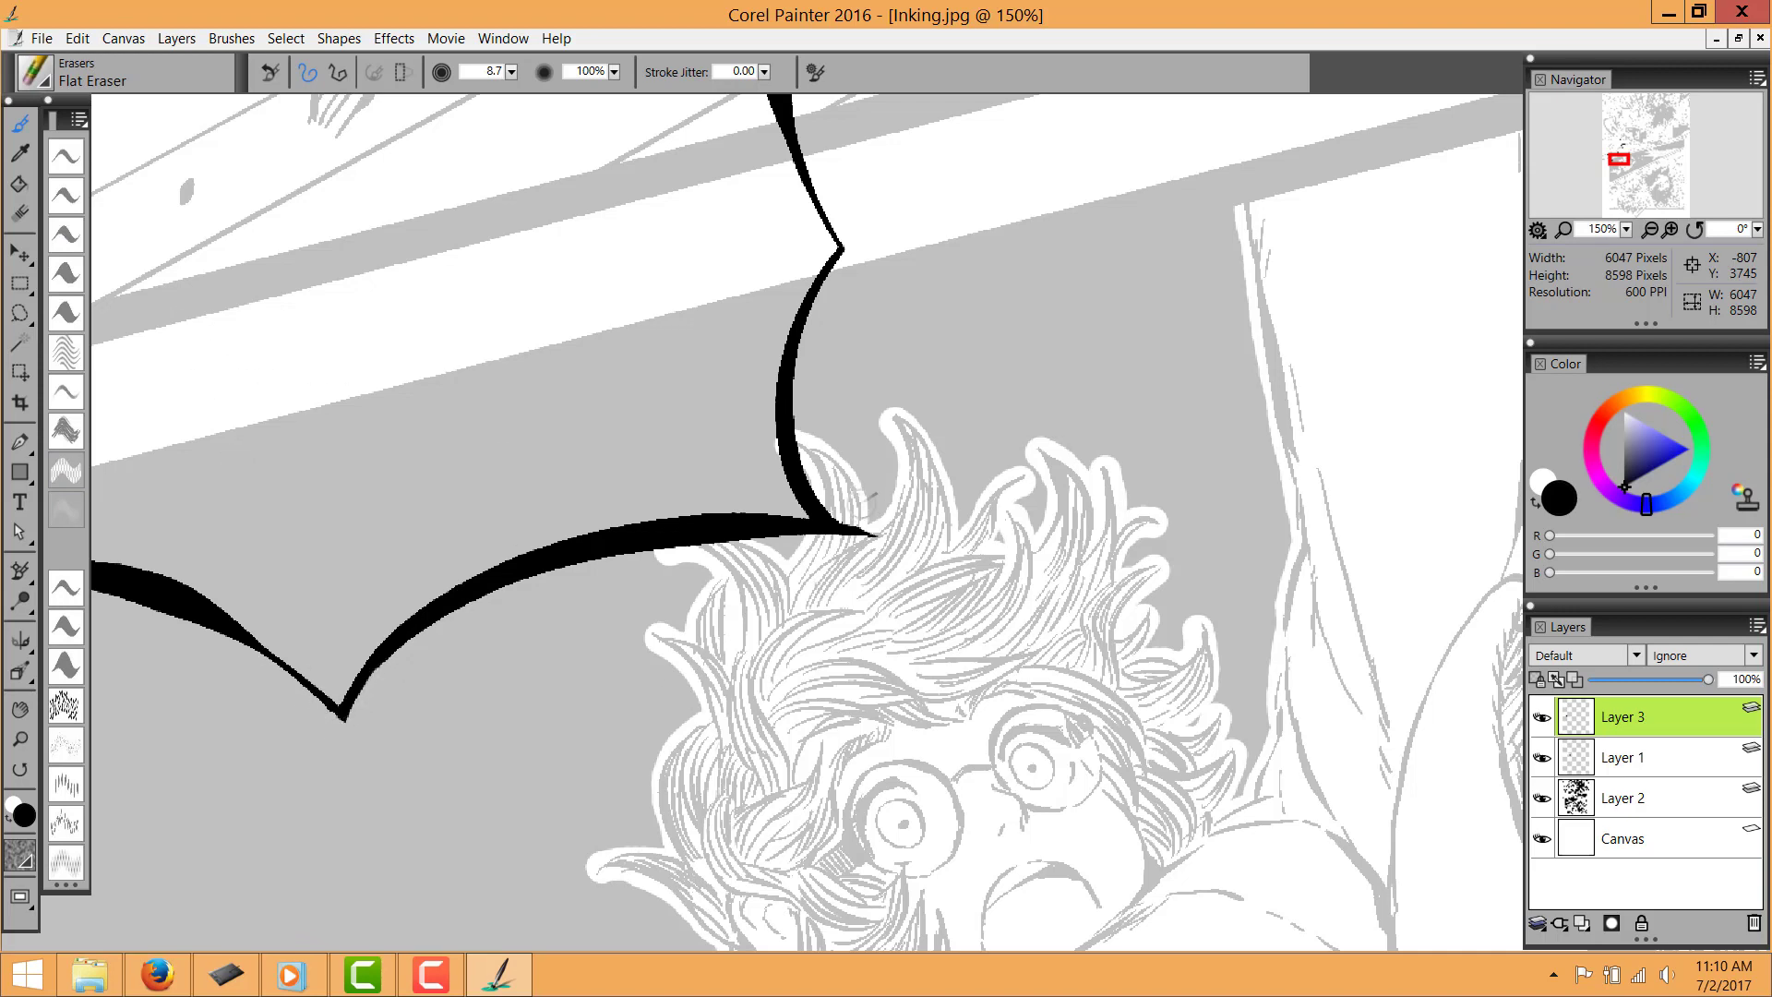
pyautogui.click(67, 234)
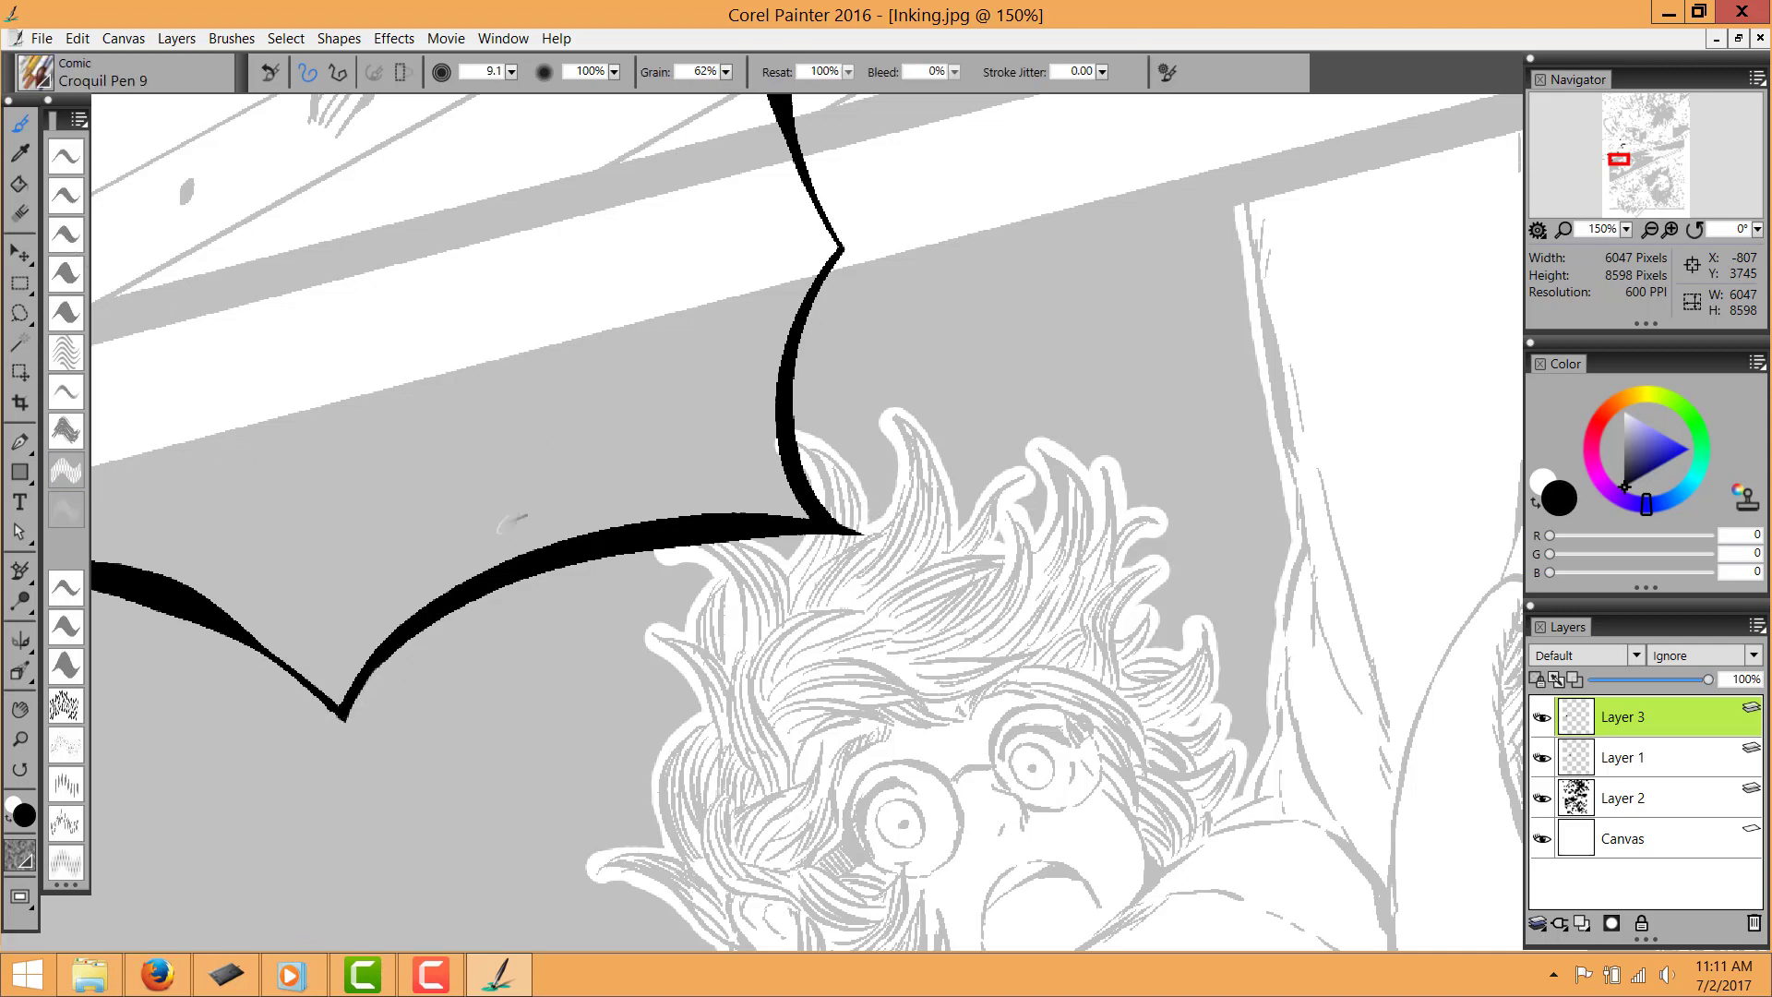
pyautogui.moveTo(499, 608); pyautogui.dragTo(733, 752)
pyautogui.hotkey('ctrl', 'z')
pyautogui.moveTo(392, 520); pyautogui.dragTo(801, 808)
pyautogui.moveTo(527, 485); pyautogui.dragTo(758, 783)
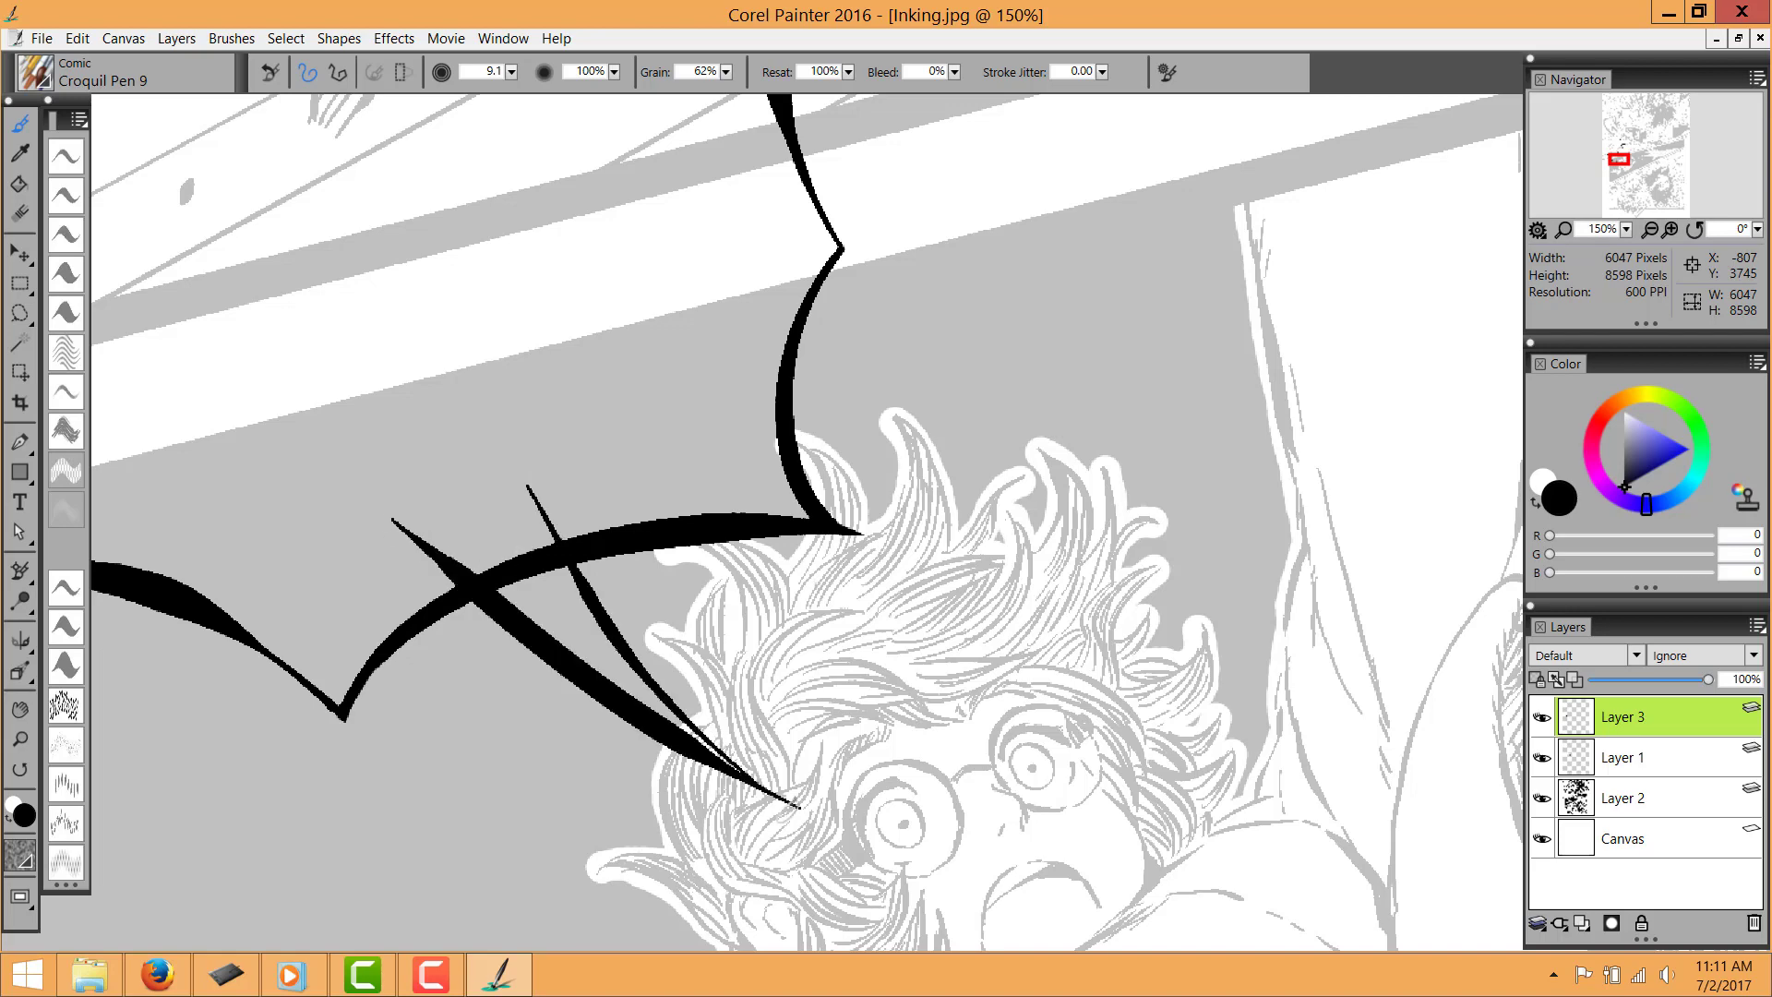
pyautogui.hotkey('ctrl', 'z')
pyautogui.hotkey('ctrl', 'z')
pyautogui.moveTo(421, 535); pyautogui.dragTo(796, 820)
pyautogui.hotkey('ctrl', 'z')
# Draw a pointed tail from the shout bubble's lower edge toward the boy's head and erase the overlapping lines at its opening
pyautogui.moveTo(394, 557); pyautogui.dragTo(750, 766)
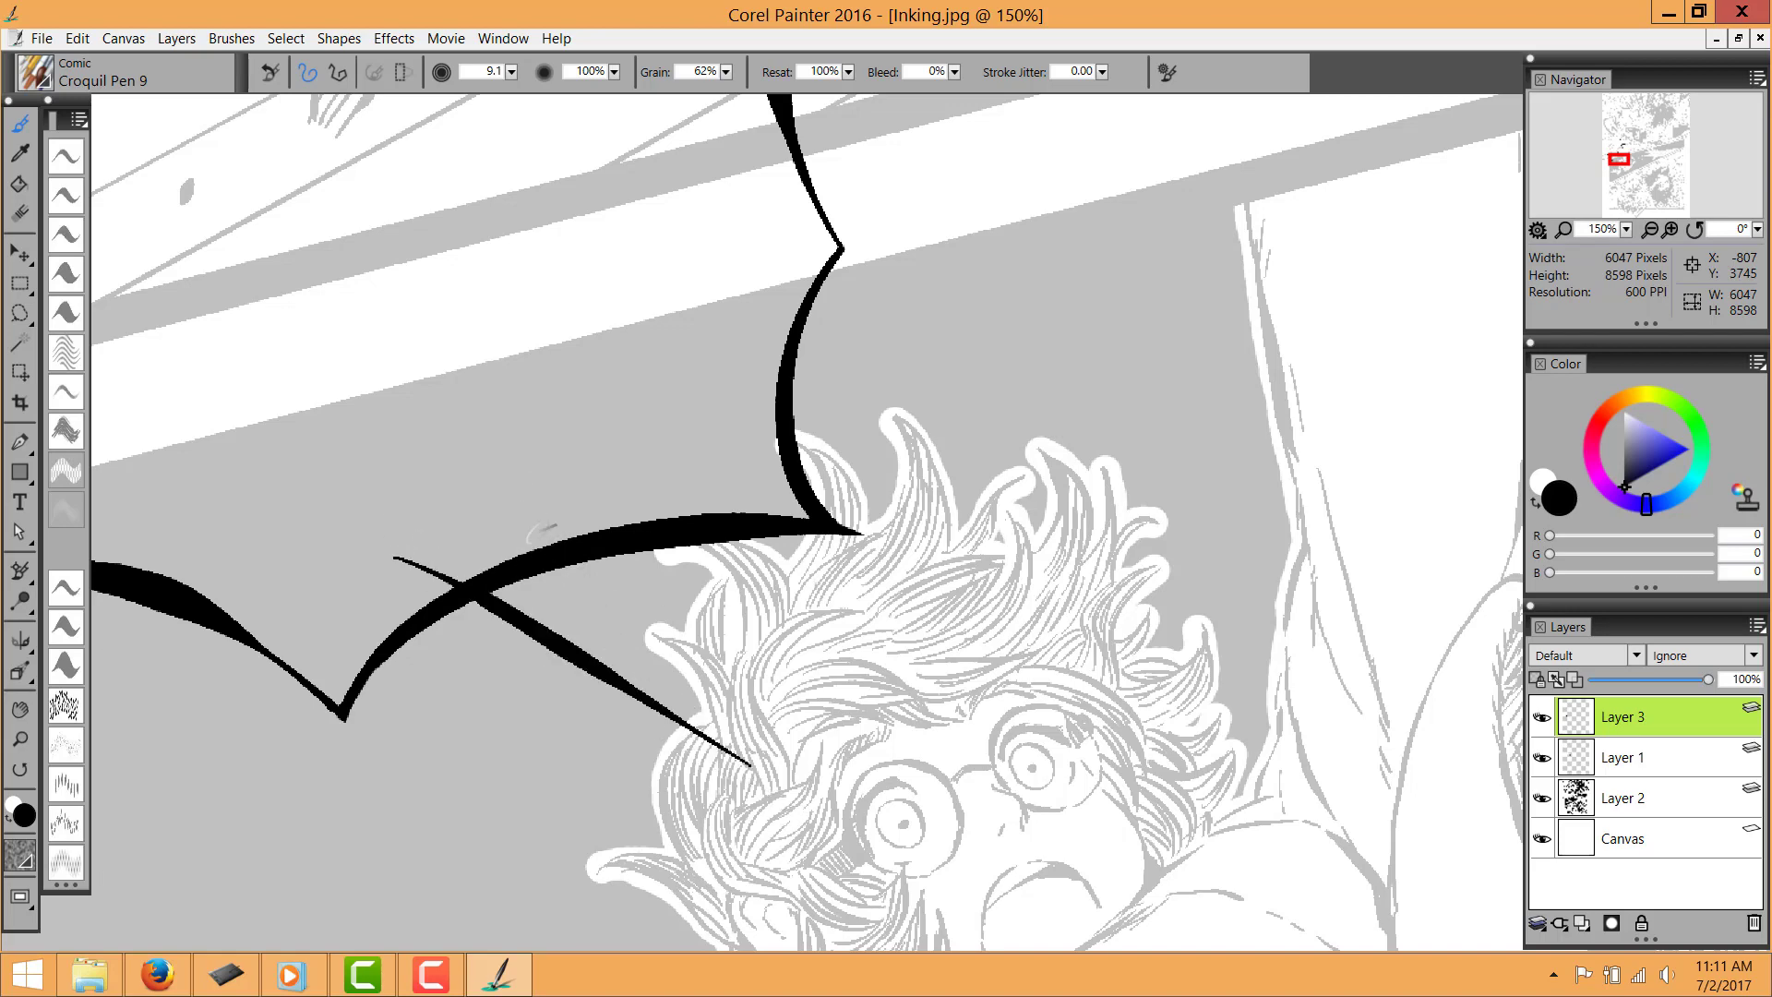
pyautogui.moveTo(525, 515); pyautogui.dragTo(747, 754)
pyautogui.hotkey('ctrl', '+')
pyautogui.hotkey('ctrl', 'z')
pyautogui.moveTo(381, 490); pyautogui.dragTo(672, 821)
pyautogui.moveTo(489, 642); pyautogui.dragTo(662, 624)
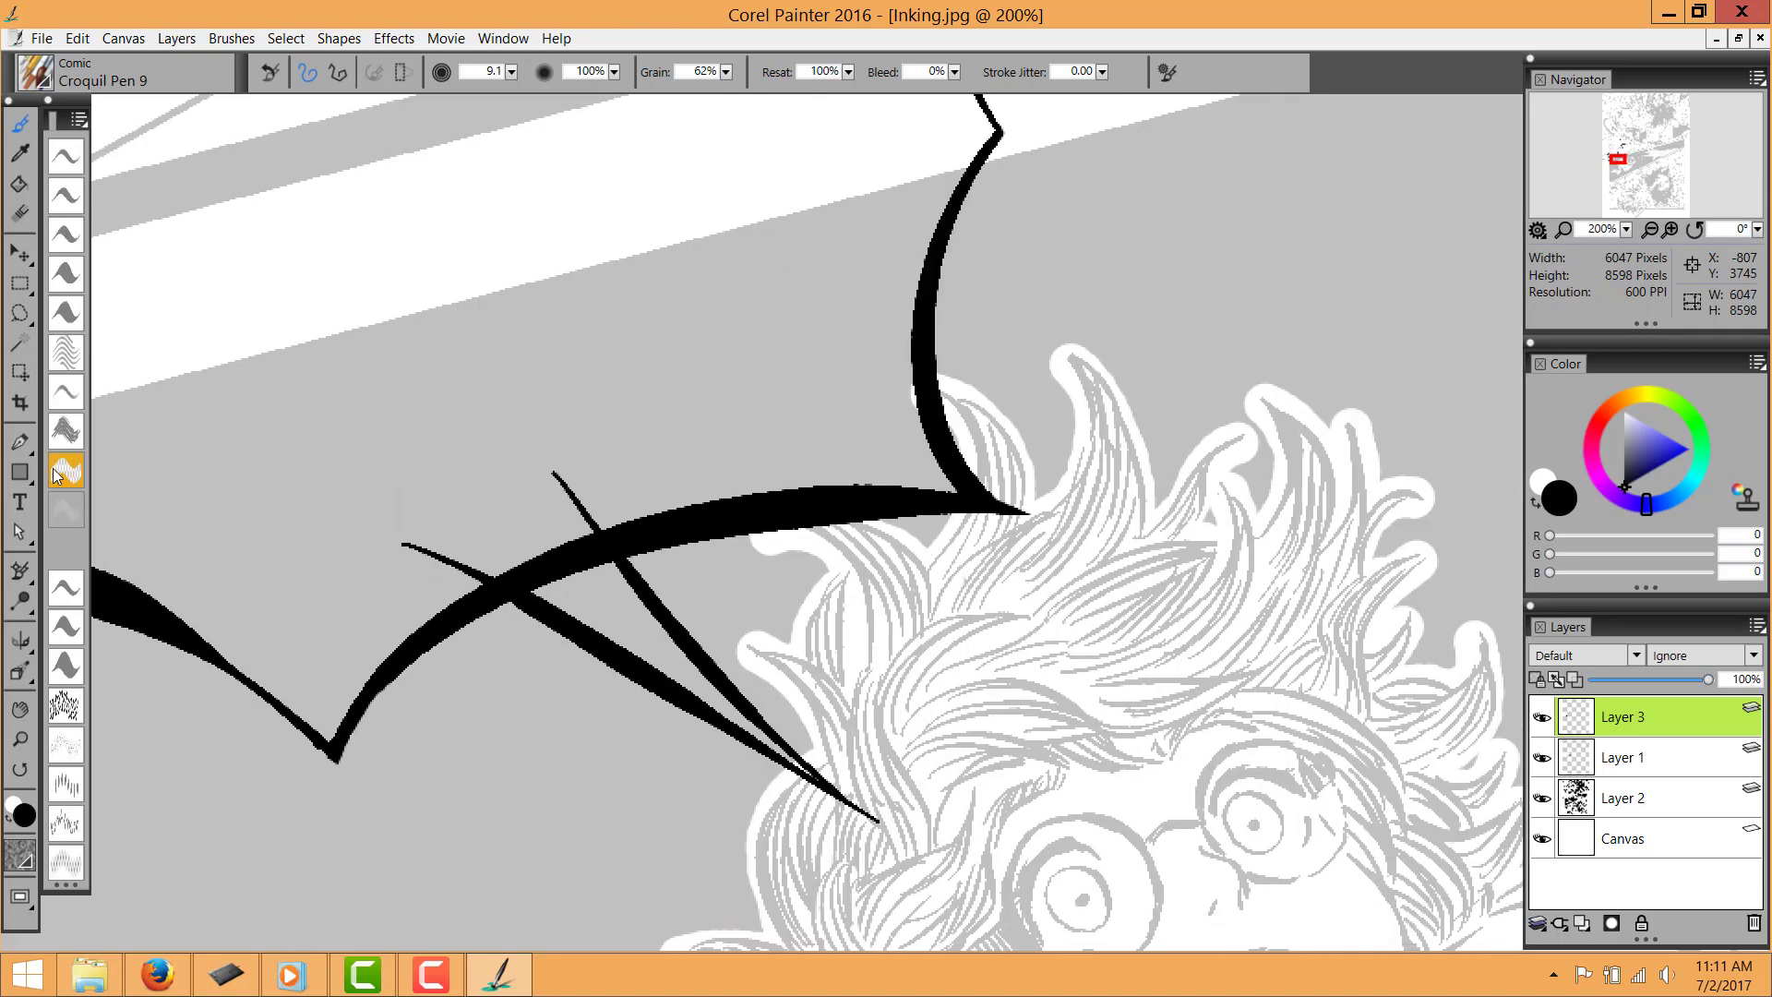
pyautogui.click(65, 470)
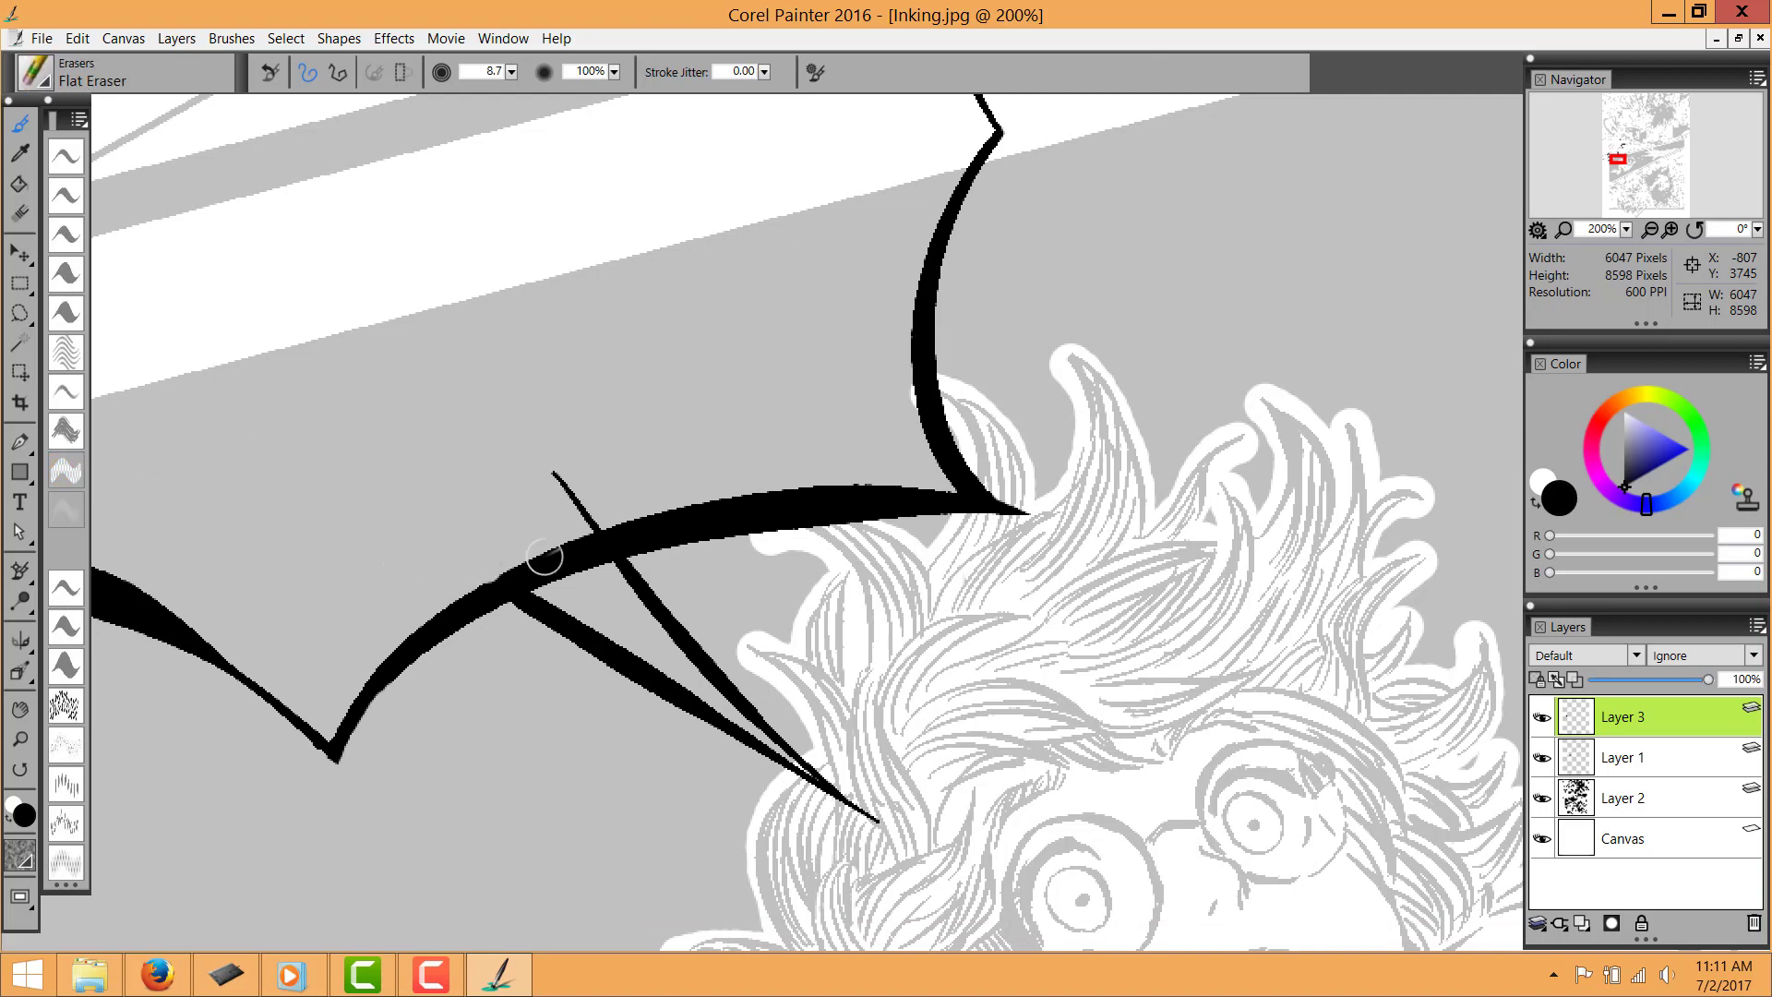
pyautogui.moveTo(544, 557)
pyautogui.mouseDown()
pyautogui.moveTo(577, 592)
pyautogui.moveTo(538, 571)
pyautogui.mouseUp()
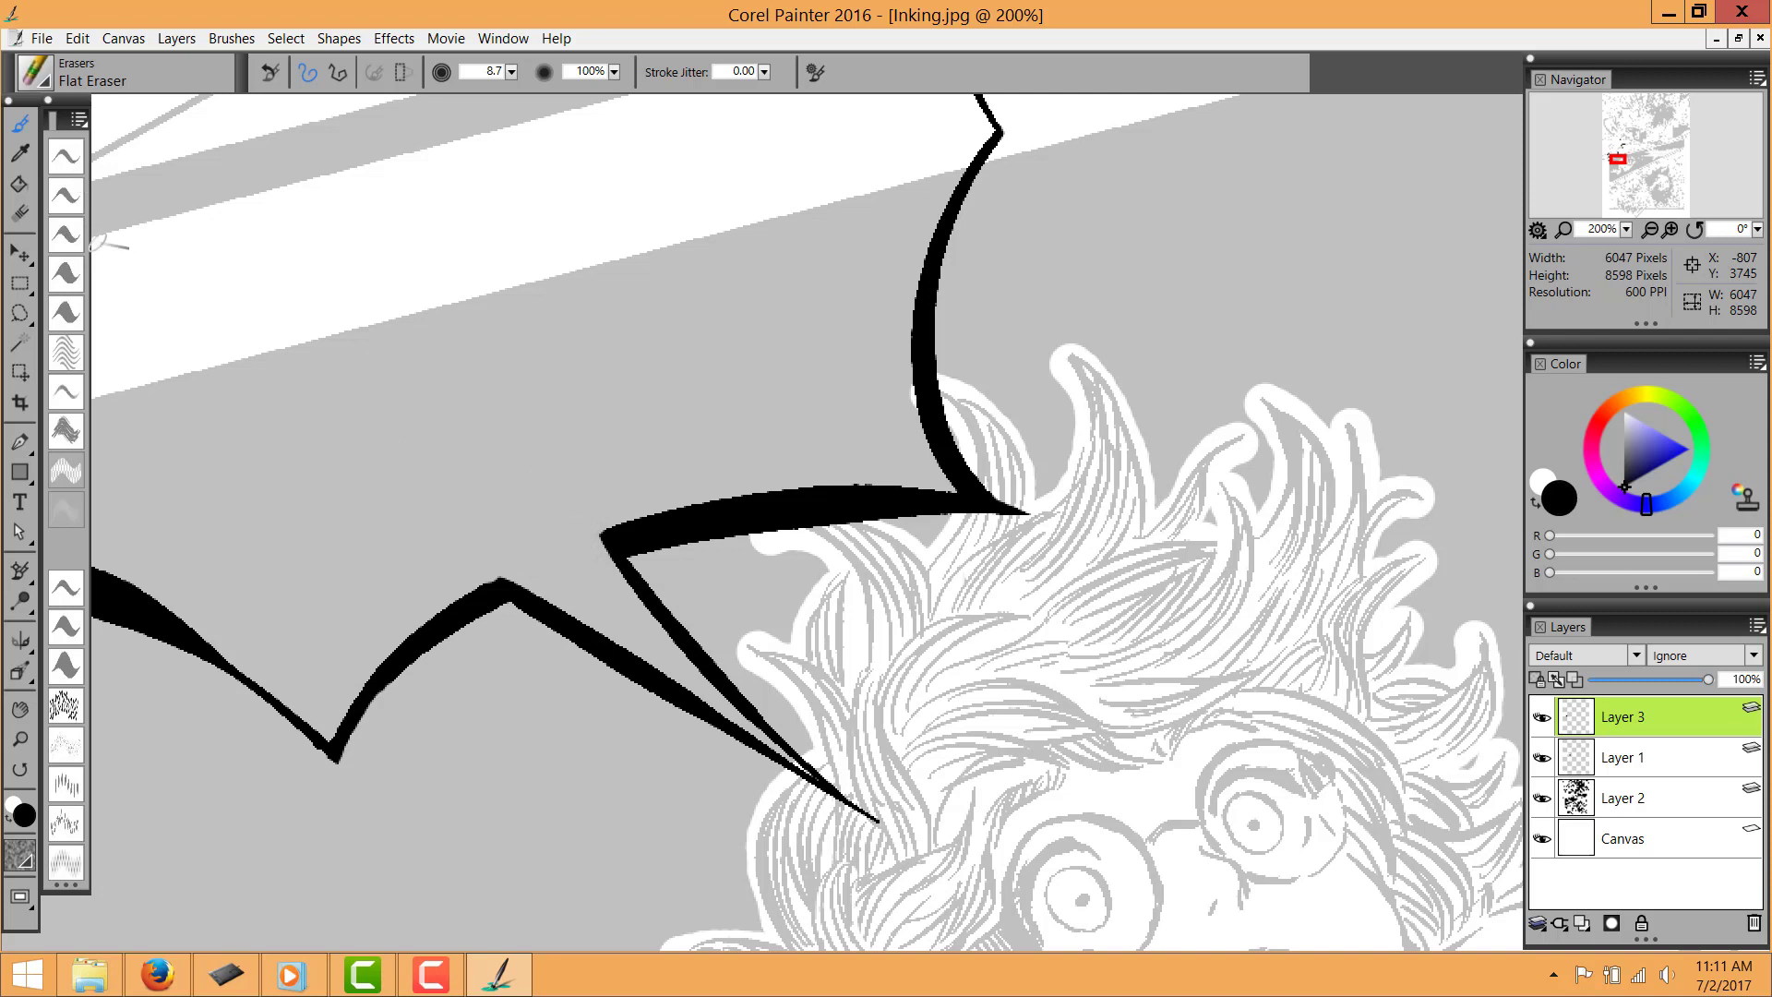
# Touch up the shout bubble's upper-left spikes with Croquil Pen 5 and erase the stray line ends with the Flat Eraser
pyautogui.click(66, 235)
pyautogui.hotkey('ctrl', '-')
pyautogui.hotkey('ctrl', '-')
pyautogui.hotkey('ctrl', '-')
pyautogui.moveTo(731, 463); pyautogui.dragTo(583, 654)
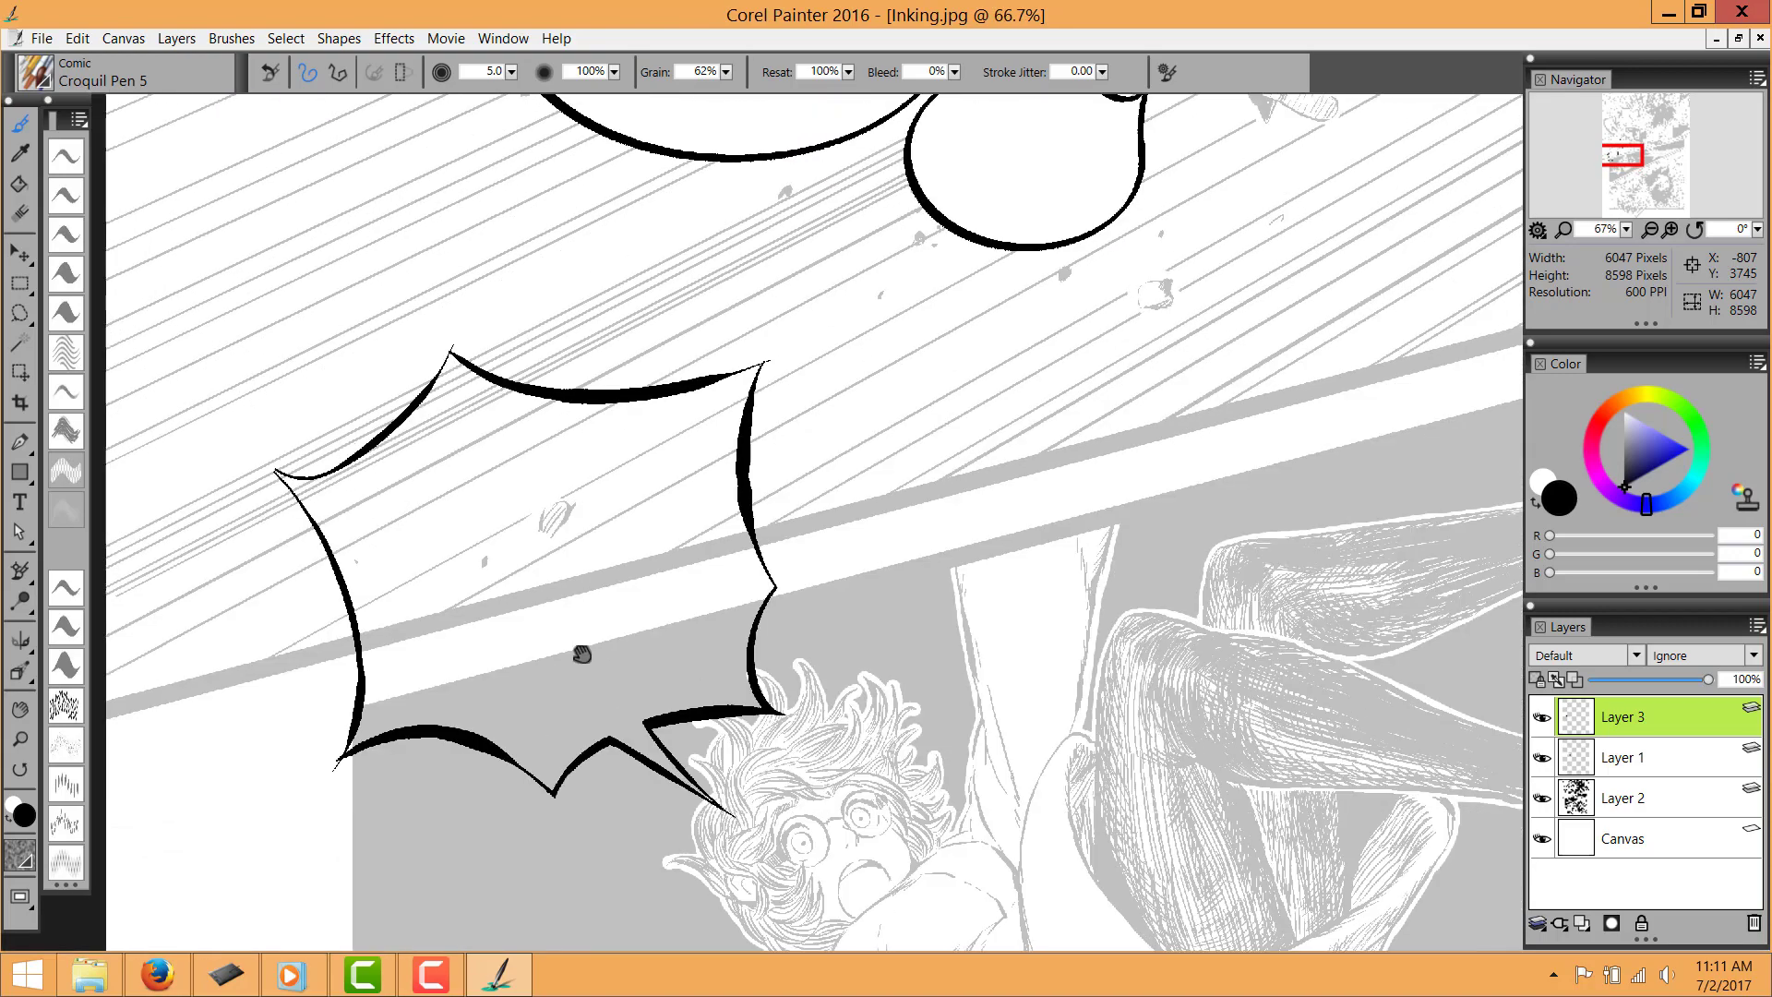
pyautogui.scroll(4, 305, 517)
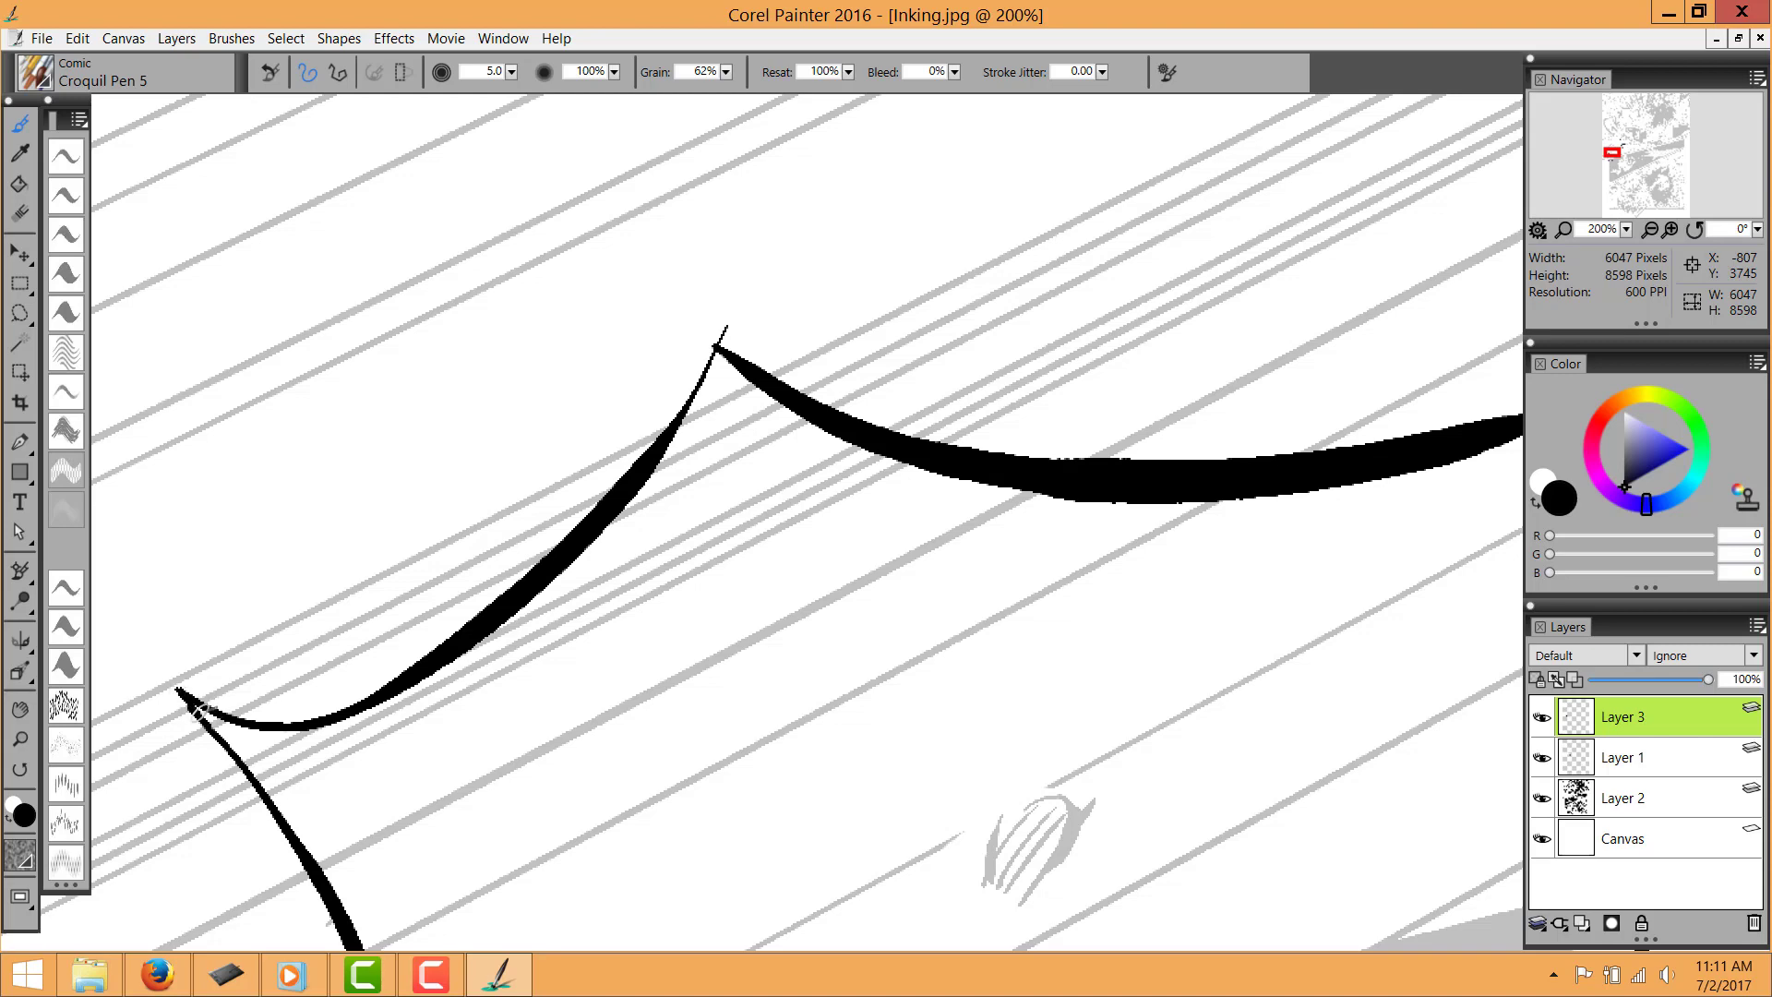
pyautogui.click(80, 465)
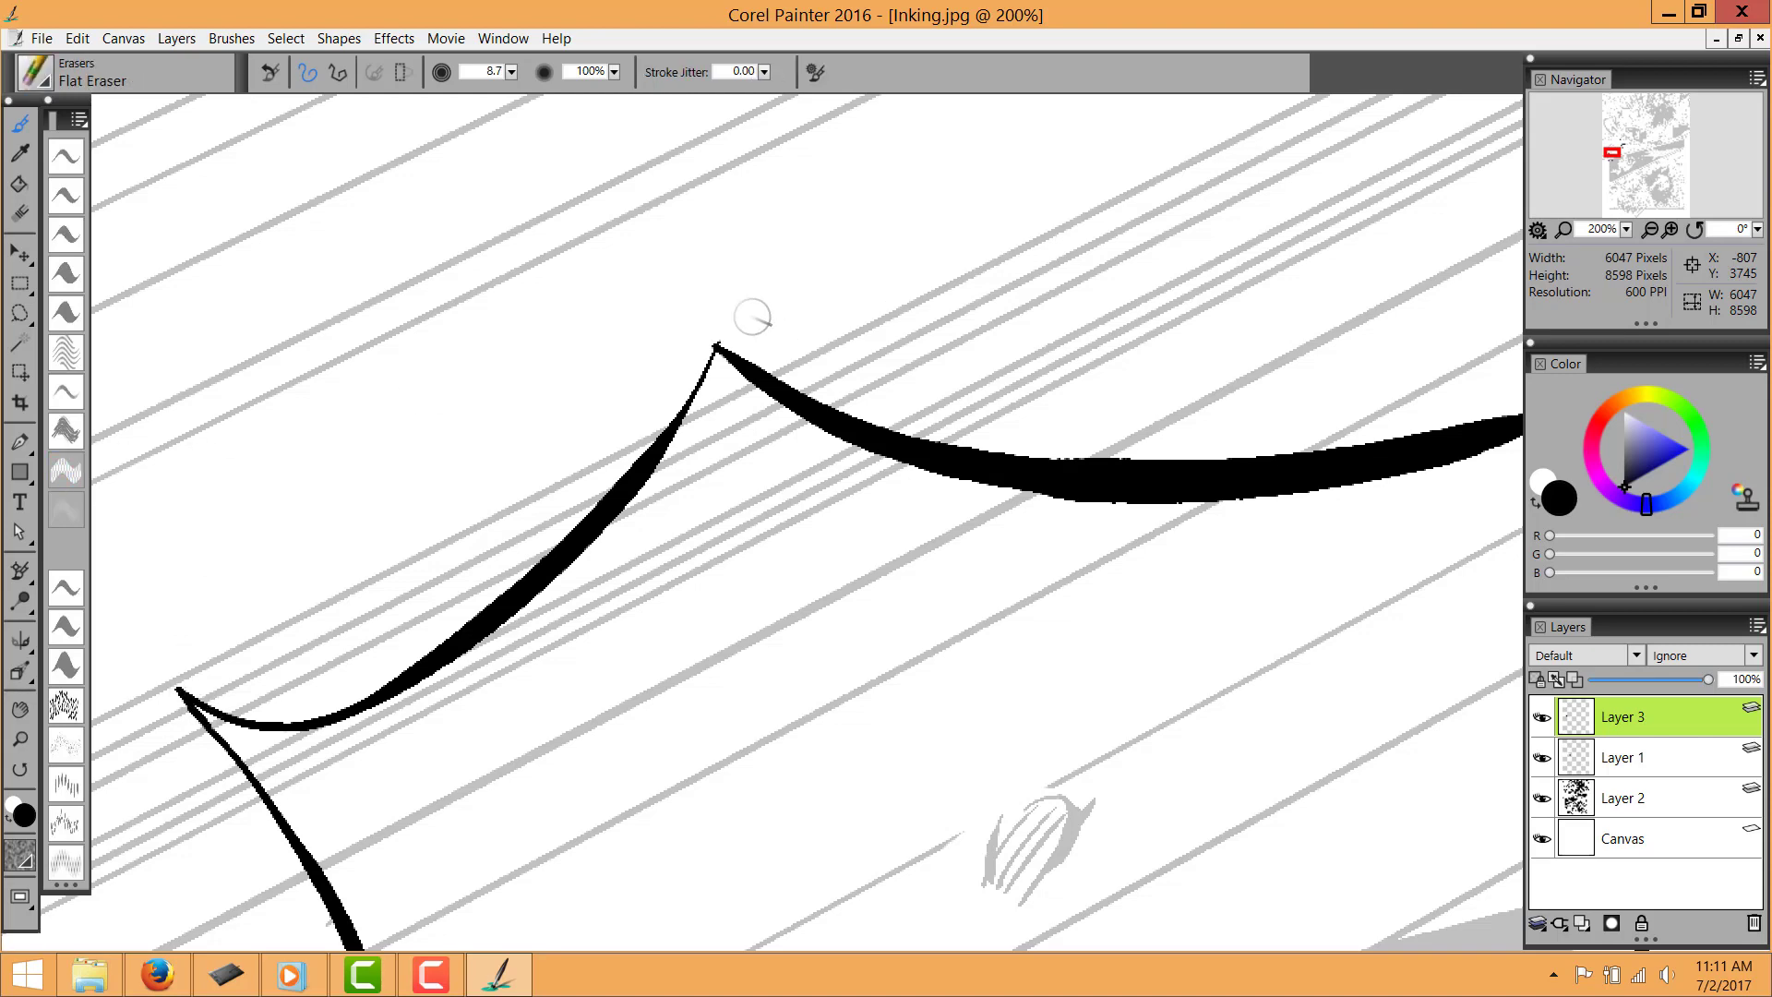
pyautogui.scroll(-2, 752, 317)
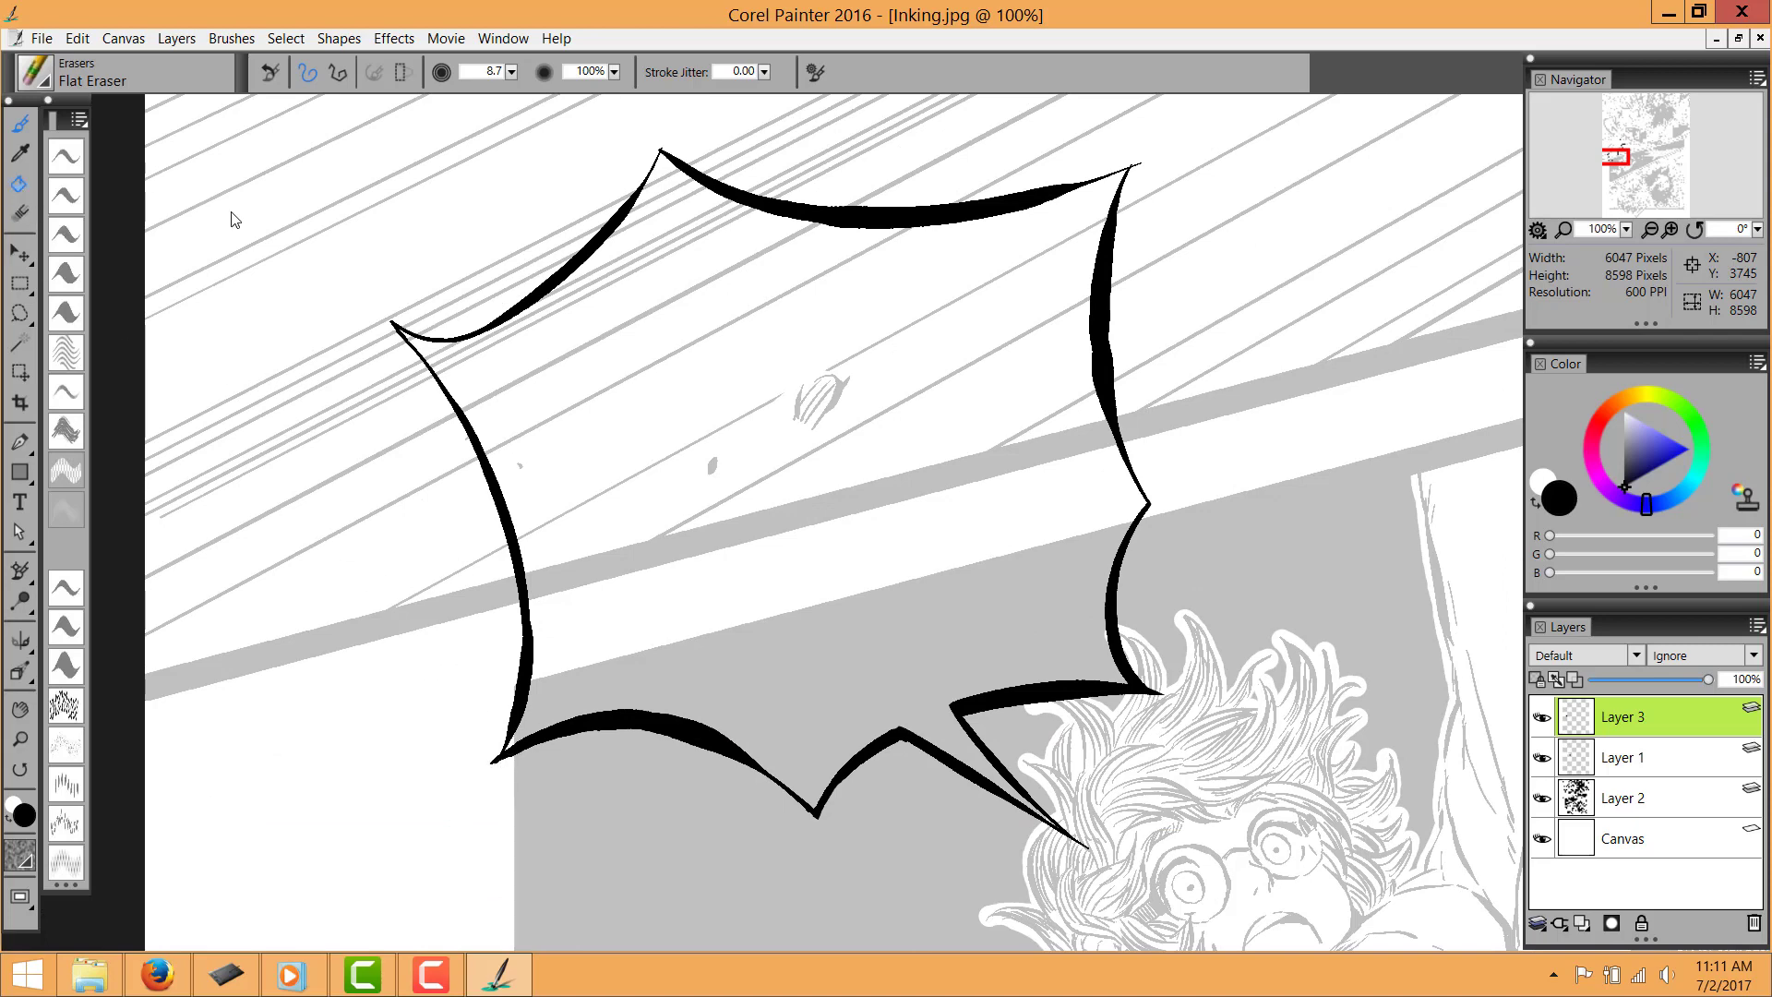
# Fill the interior of the spiky shout bubble with white using the Paint Bucket
pyautogui.press('k')
pyautogui.click(1536, 502)
pyautogui.click(921, 564)
pyautogui.scroll(-2, 911, 579)
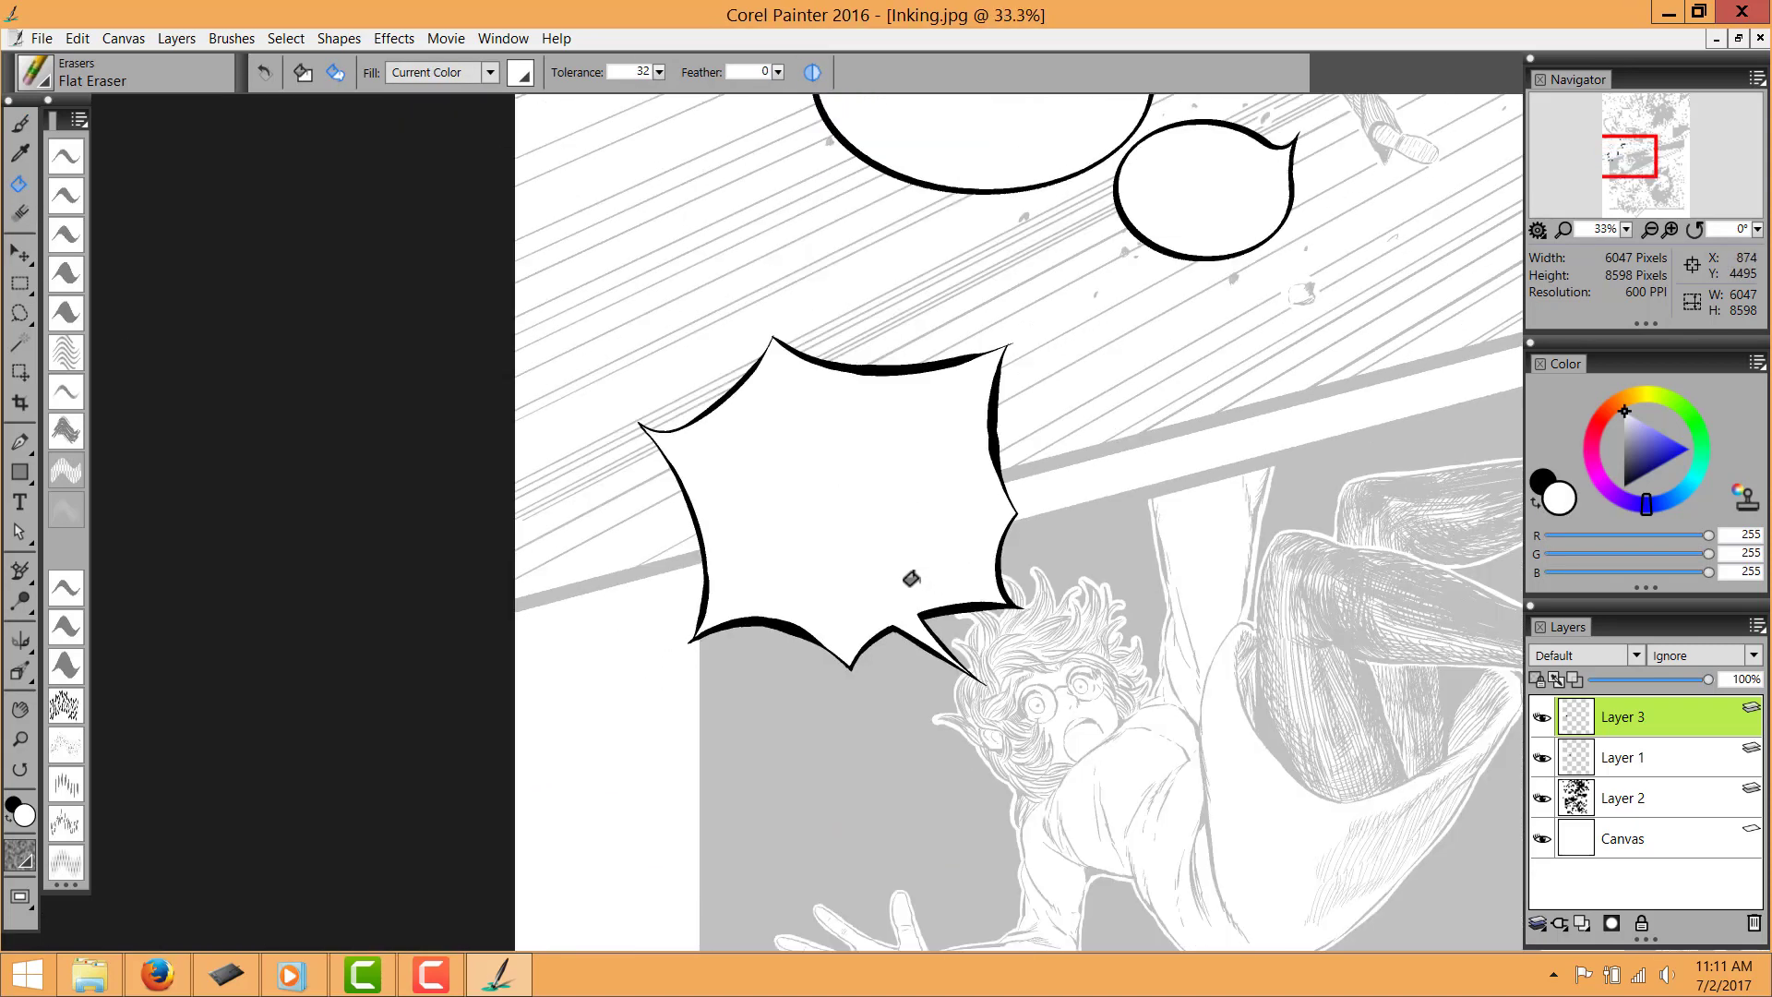
# Switch back to Croquil Pen 15 with black as the drawing colour
pyautogui.moveTo(1199, 541); pyautogui.dragTo(185, 557)
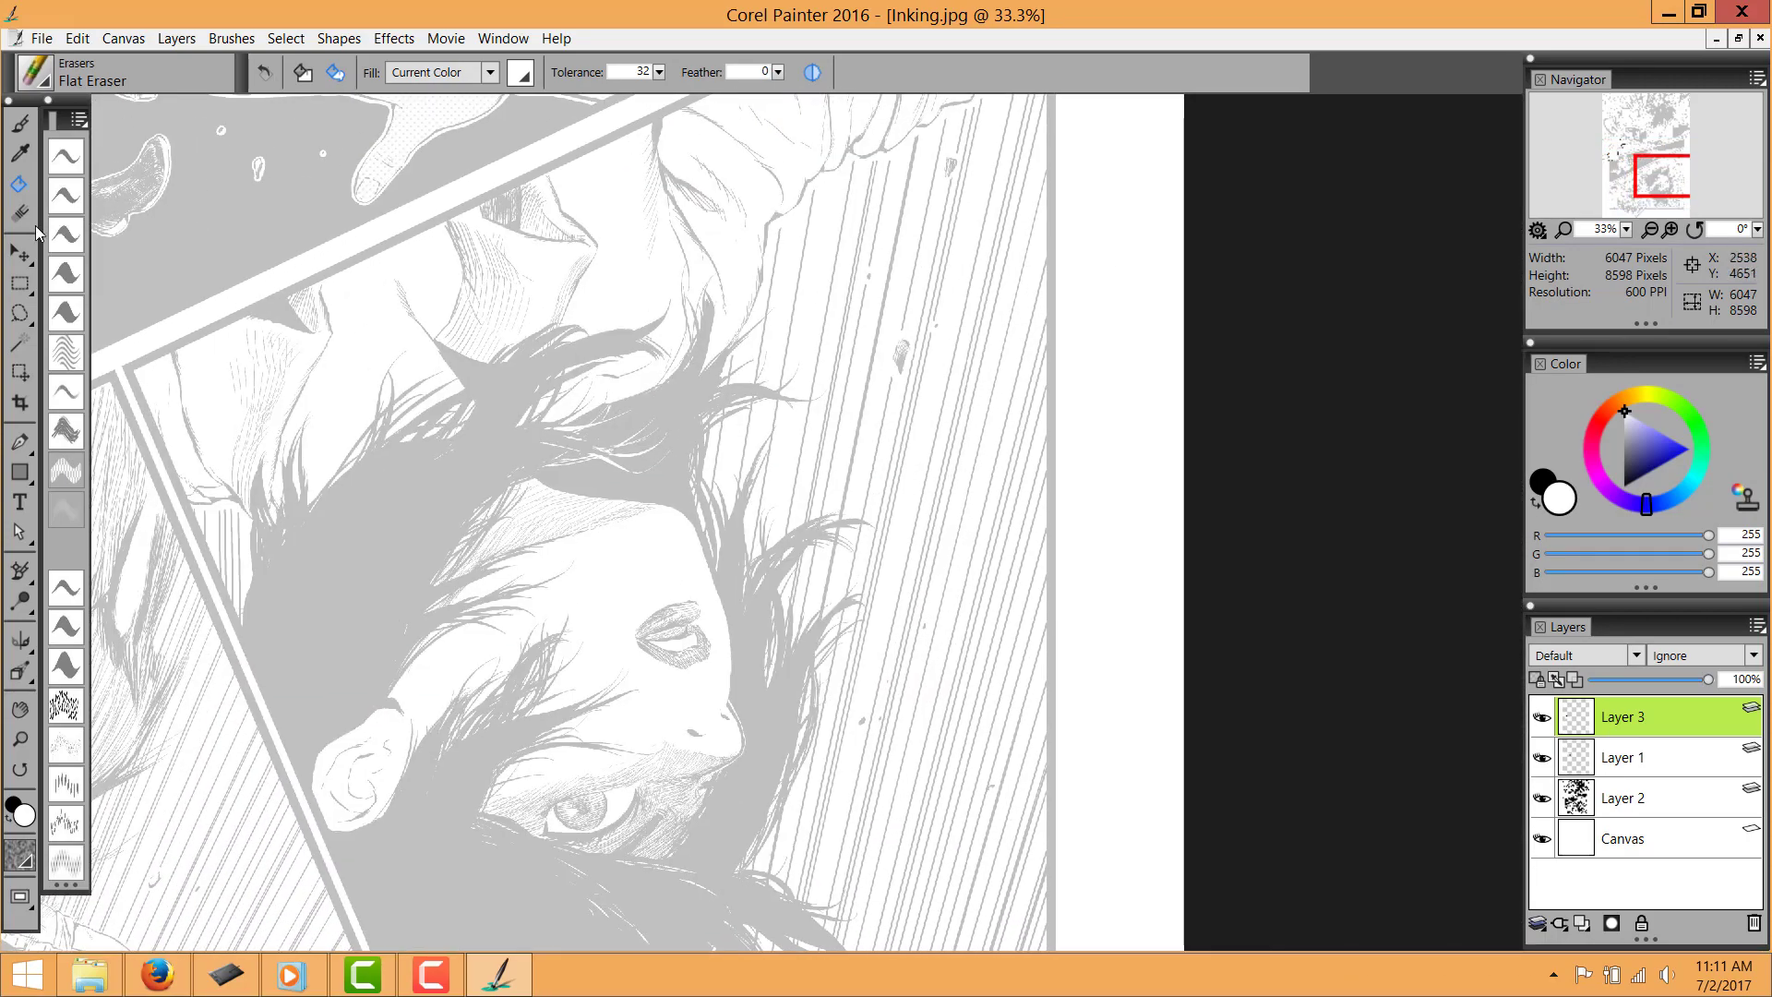
pyautogui.press('b')
pyautogui.hotkey('shift', 'x')
pyautogui.moveTo(837, 532); pyautogui.dragTo(689, 588)
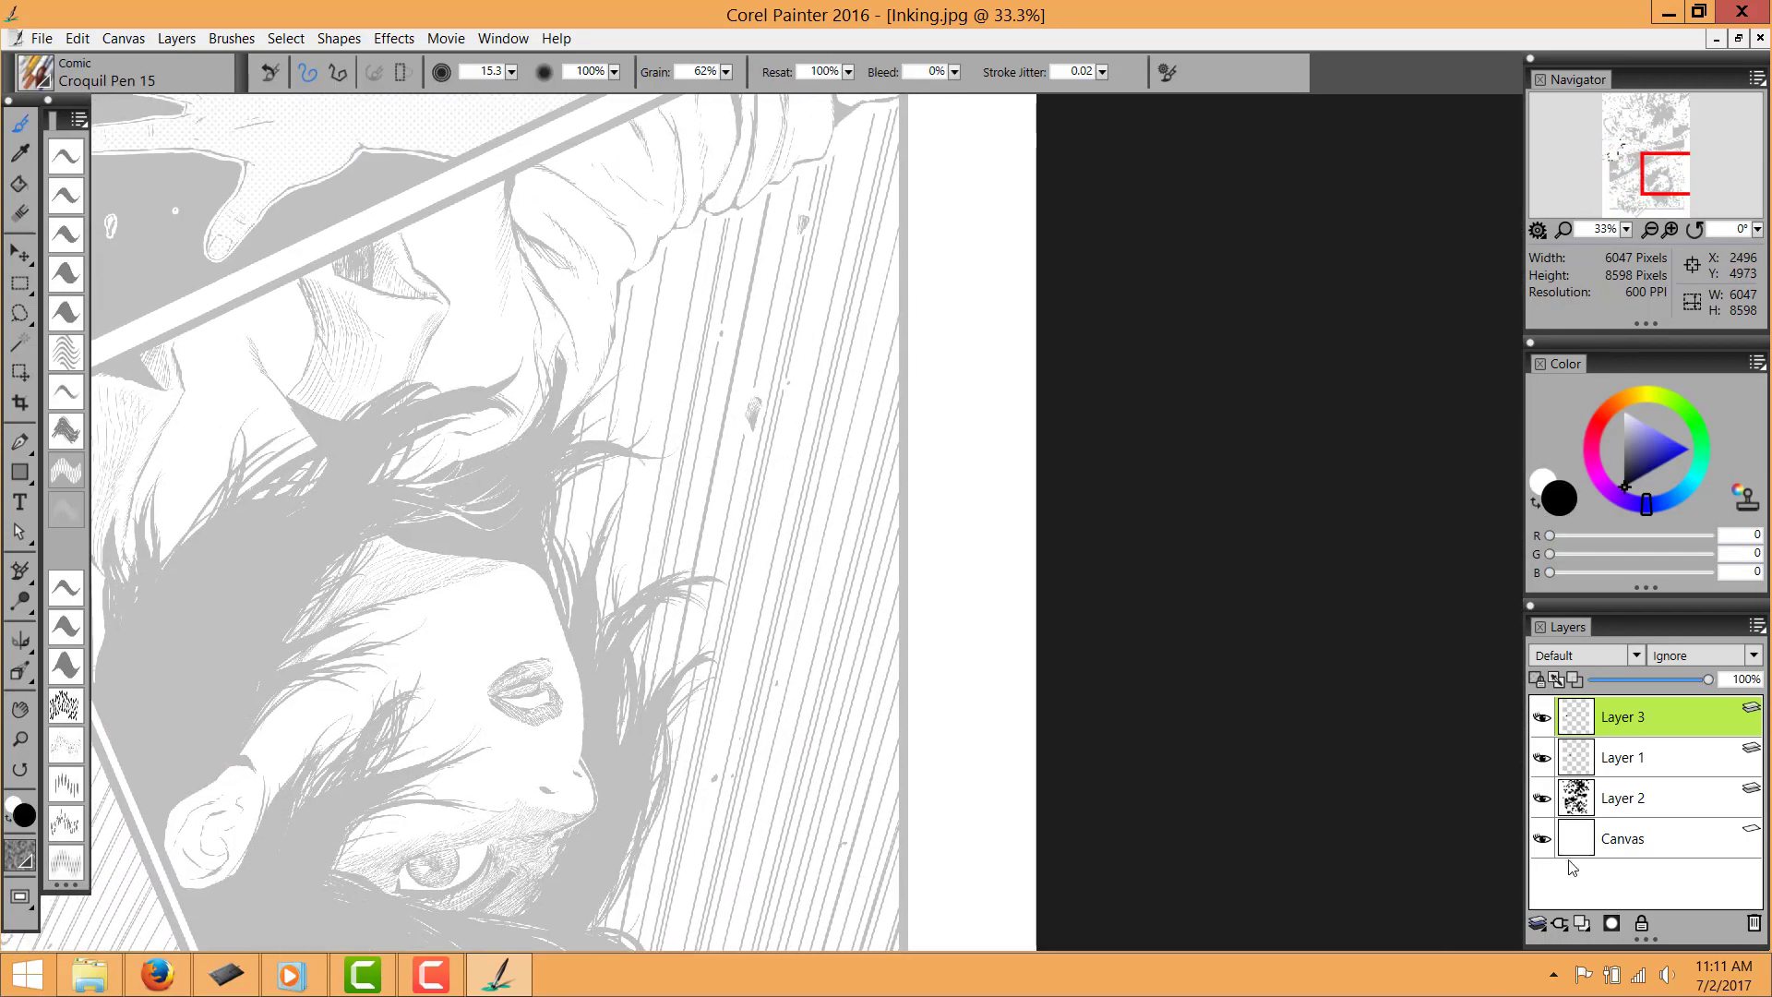
pyautogui.moveTo(784, 616); pyautogui.dragTo(747, 675)
pyautogui.scroll(-5, 637, 388)
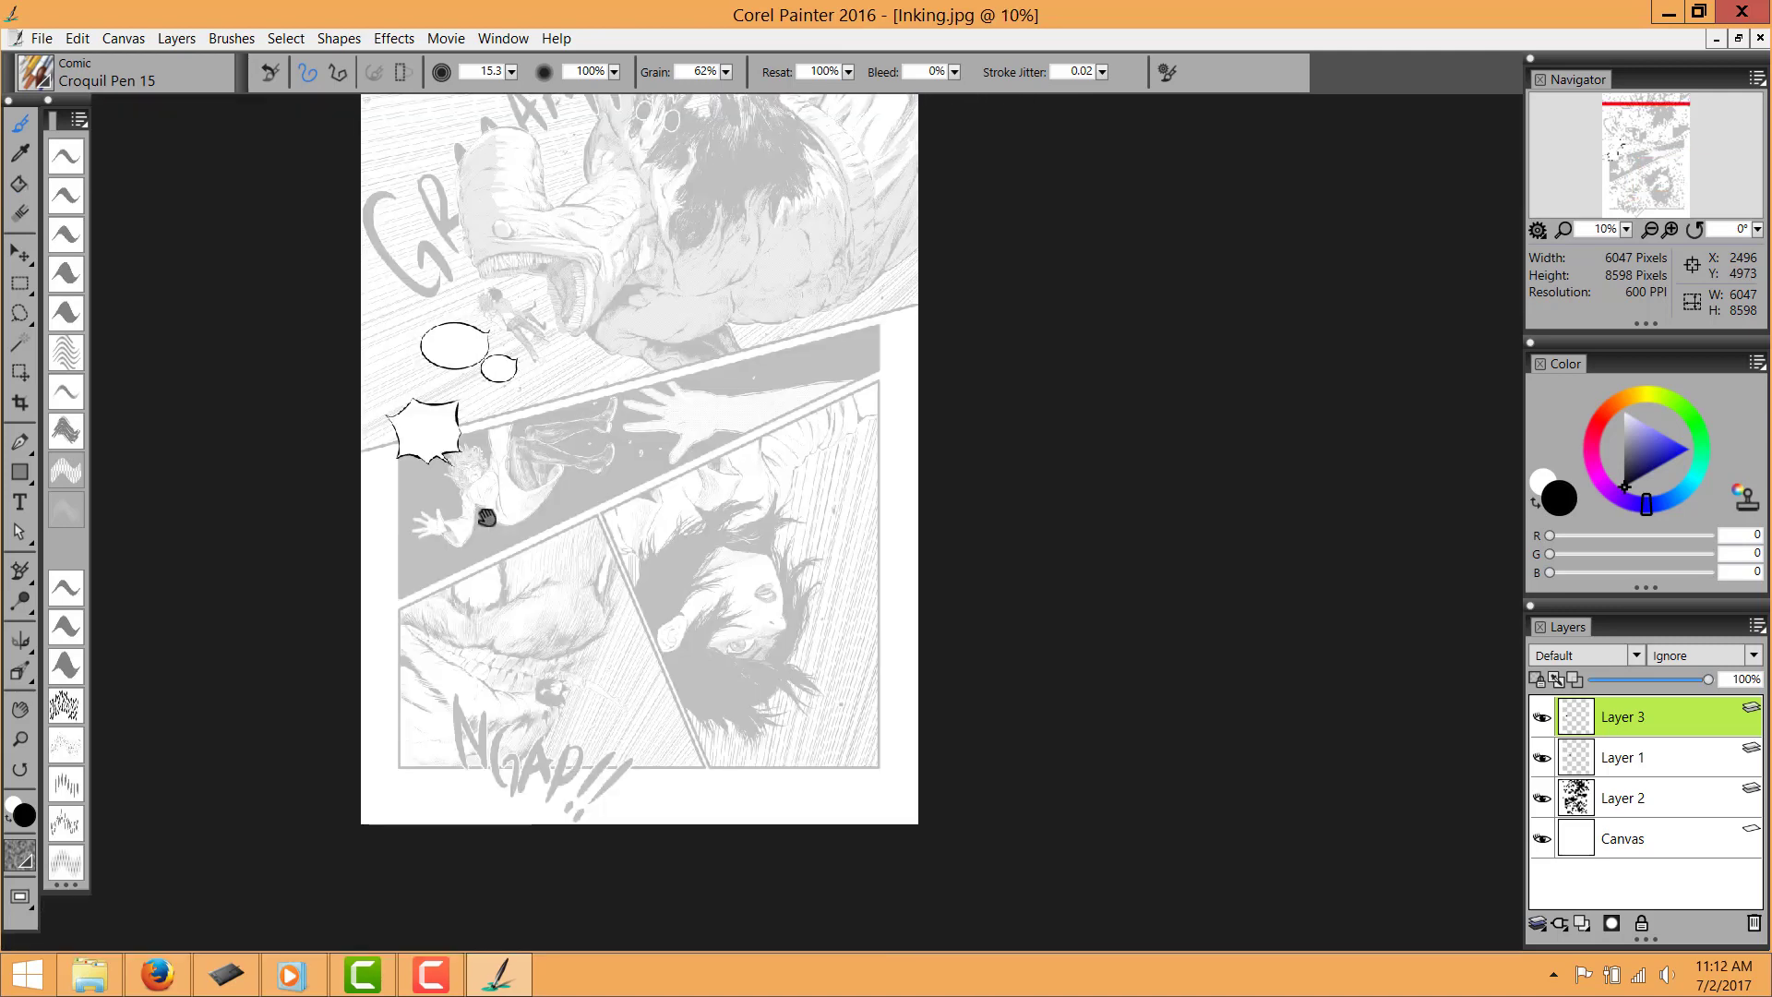
# Nudge the shout bubble with the Layer Adjuster so its tail points at the falling boy's head
pyautogui.moveTo(486, 514); pyautogui.dragTo(554, 557)
pyautogui.scroll(4, 553, 558)
pyautogui.click(20, 255)
pyautogui.moveTo(139, 454); pyautogui.dragTo(375, 496)
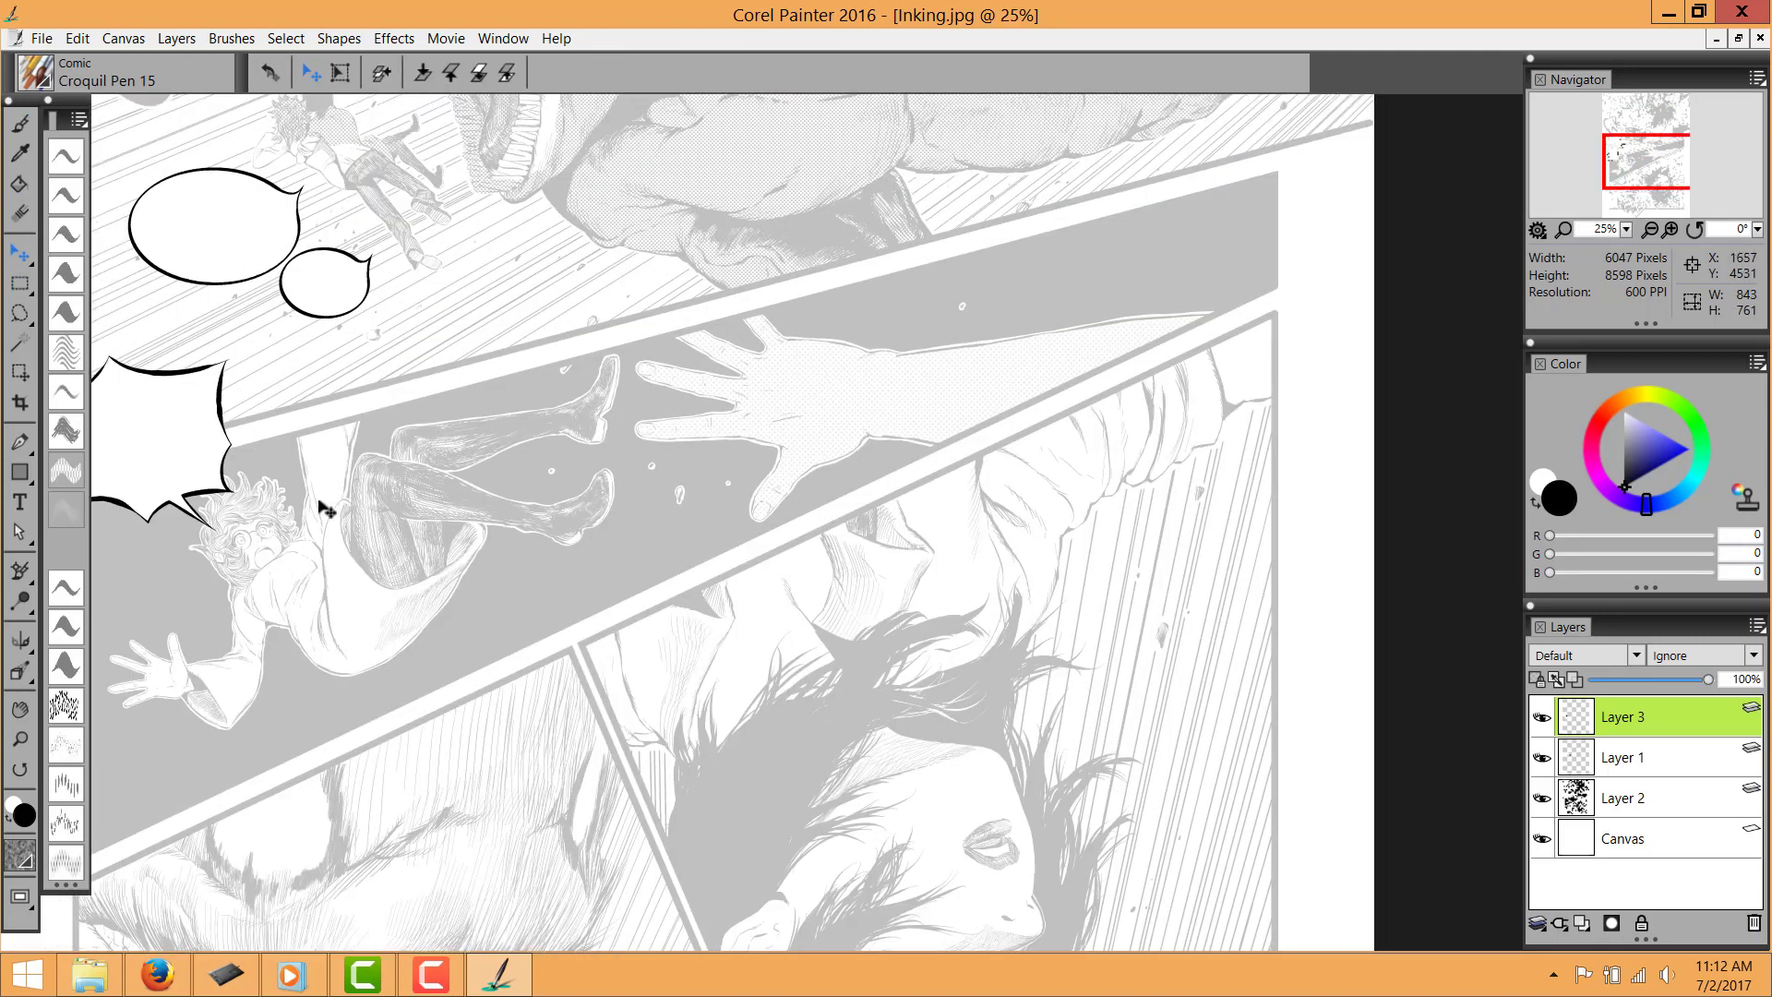
pyautogui.moveTo(247, 533); pyautogui.dragTo(252, 518)
pyautogui.moveTo(233, 585); pyautogui.dragTo(332, 532)
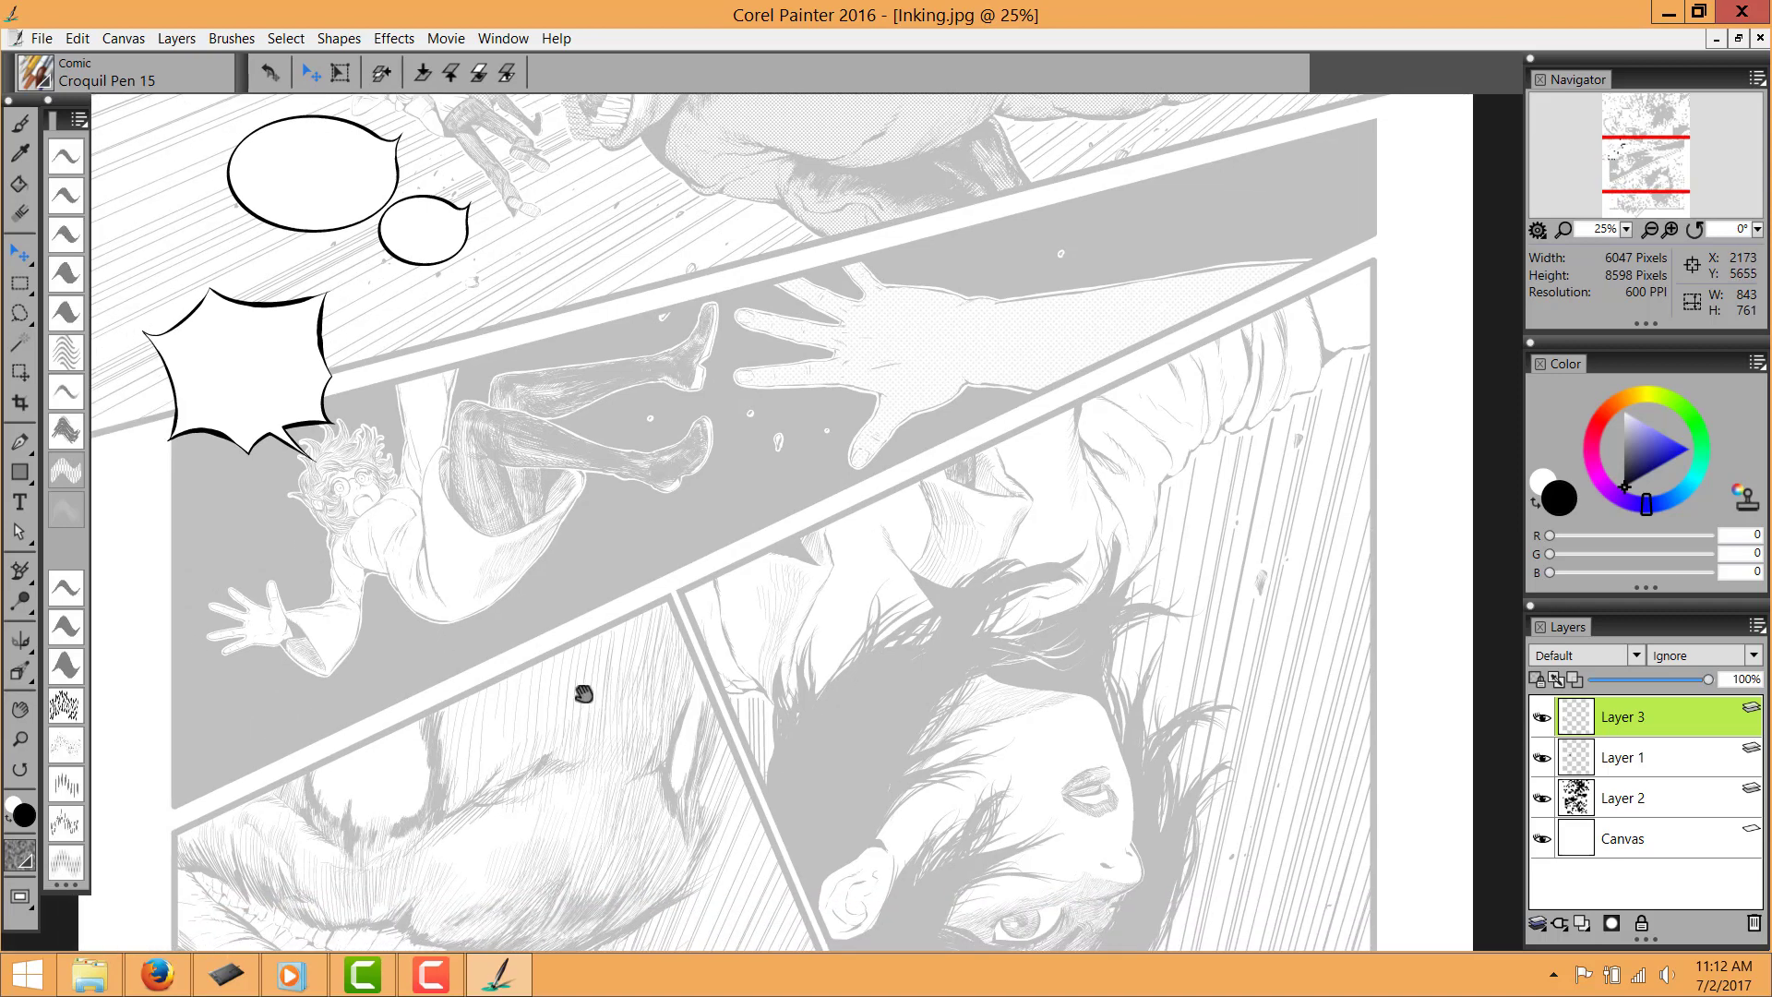
pyautogui.moveTo(583, 694); pyautogui.dragTo(582, 766)
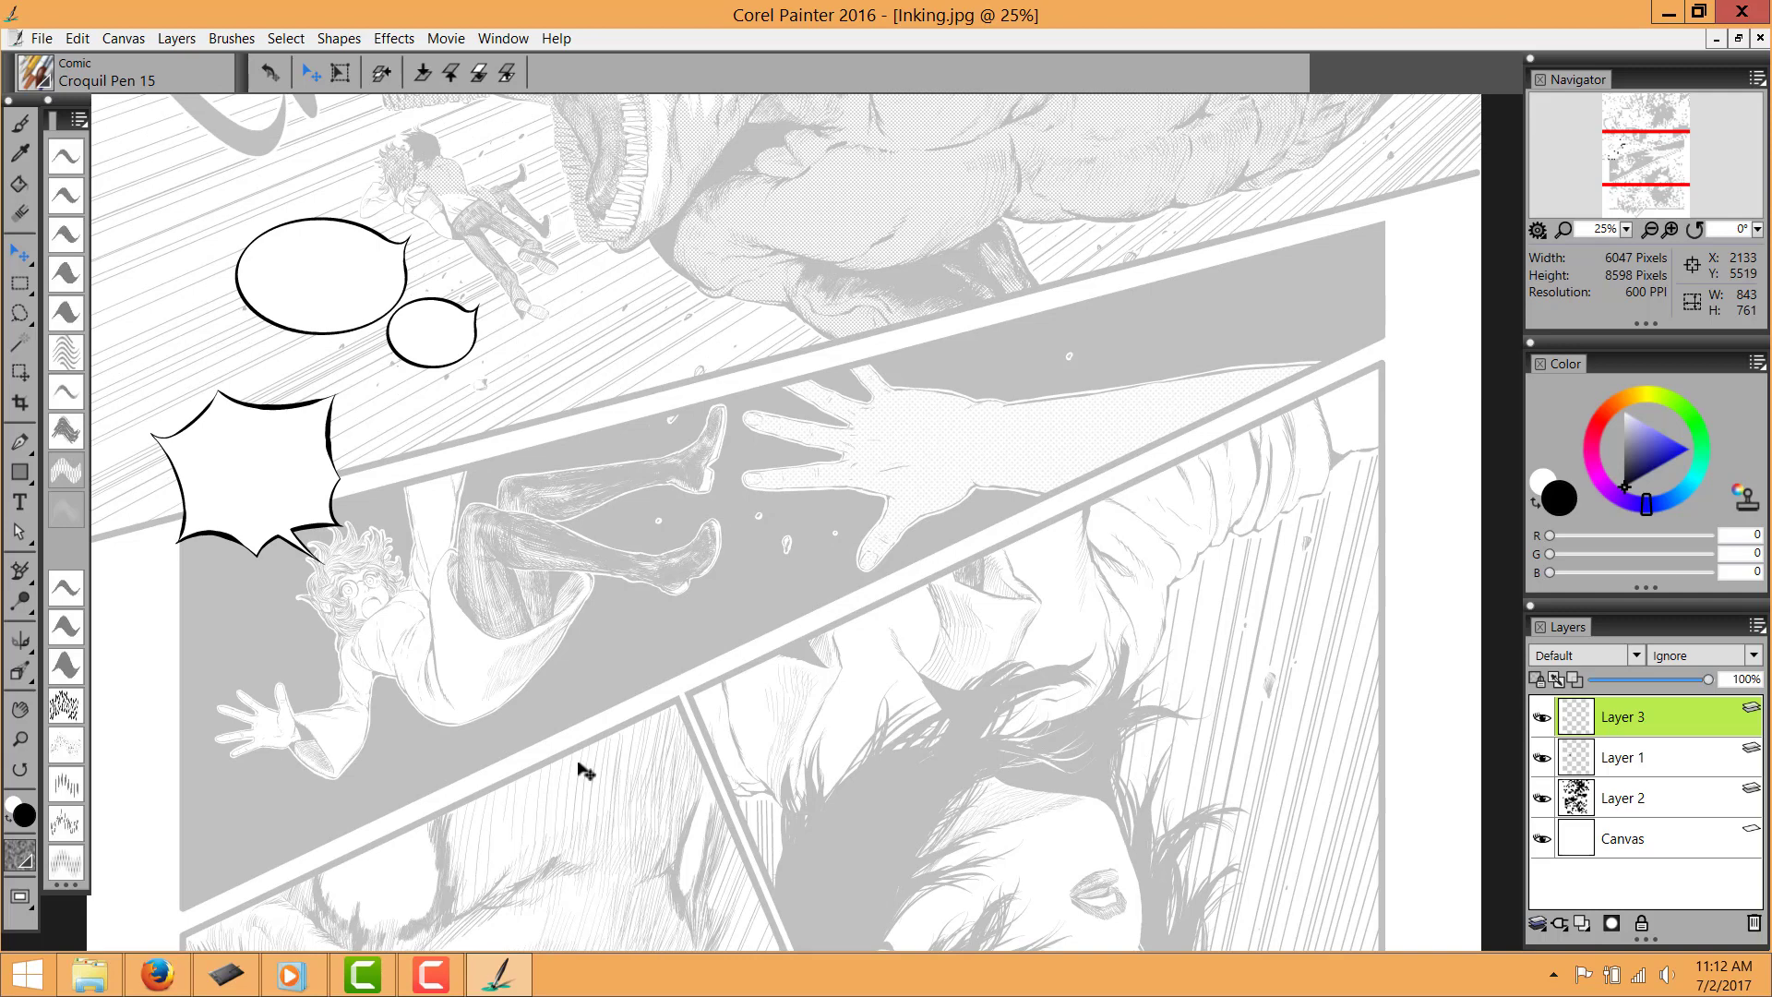
# Try flipping the shout bubble horizontally and placing it over the falling boy's legs
pyautogui.click(78, 37)
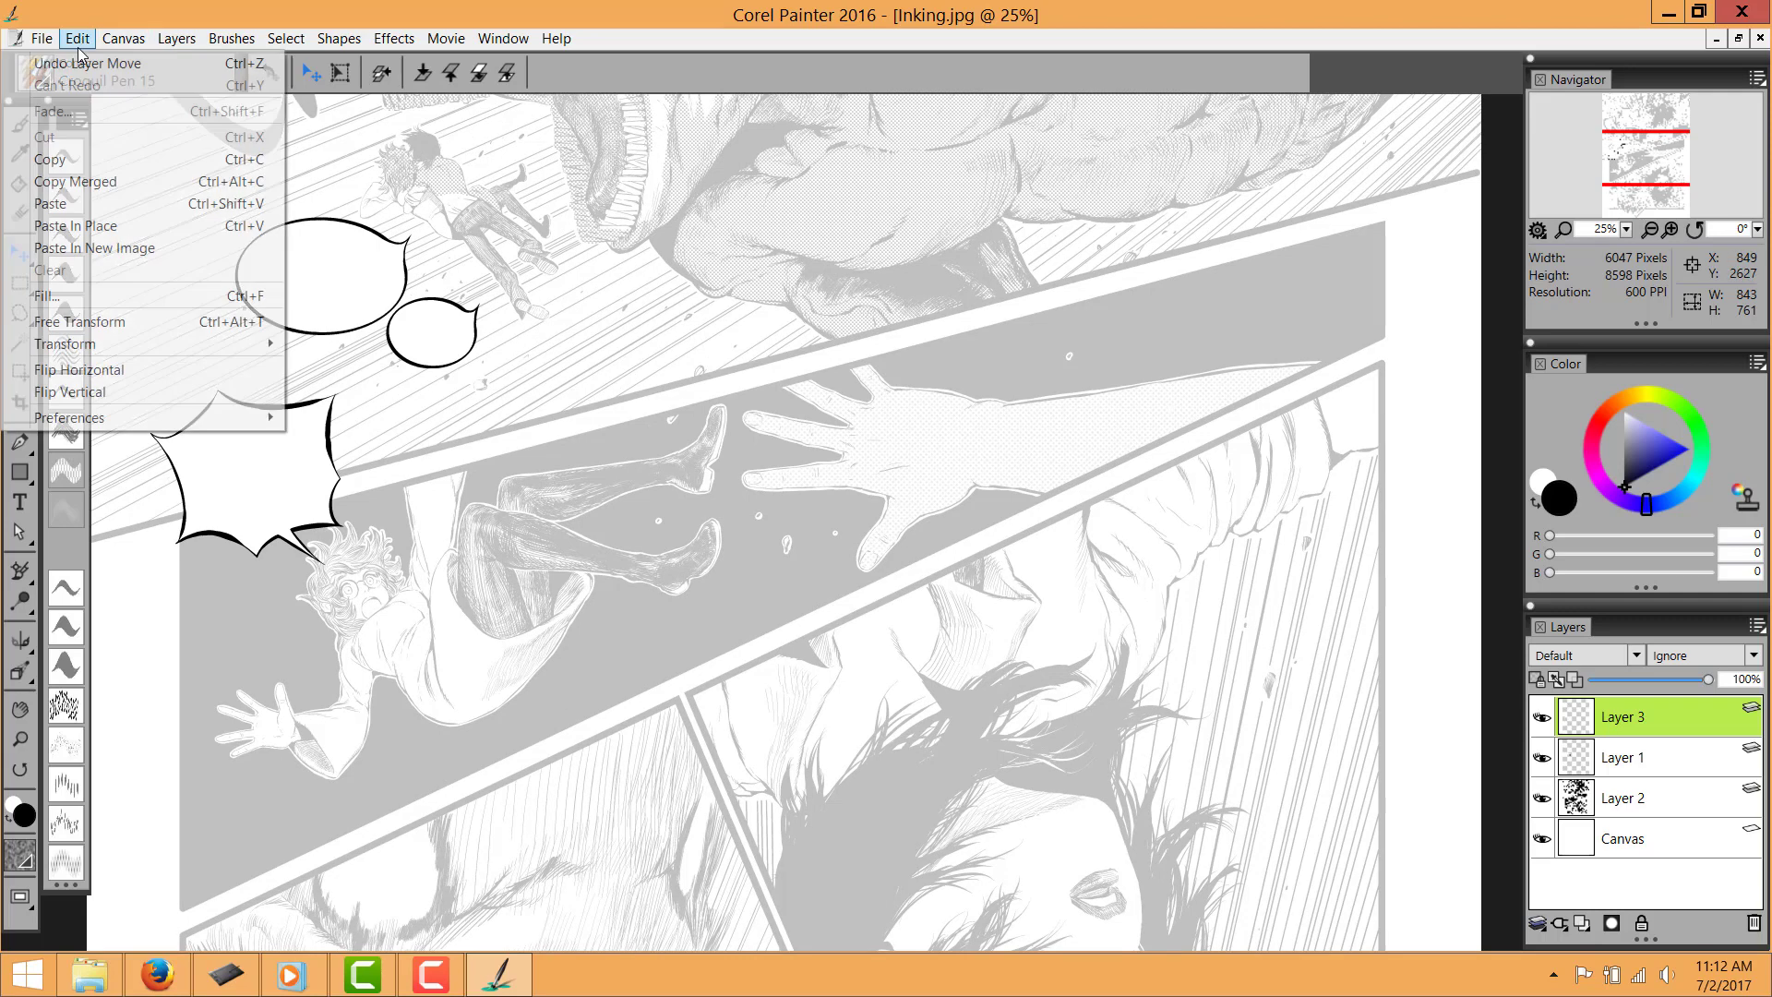
pyautogui.click(93, 368)
pyautogui.moveTo(286, 544); pyautogui.dragTo(631, 489)
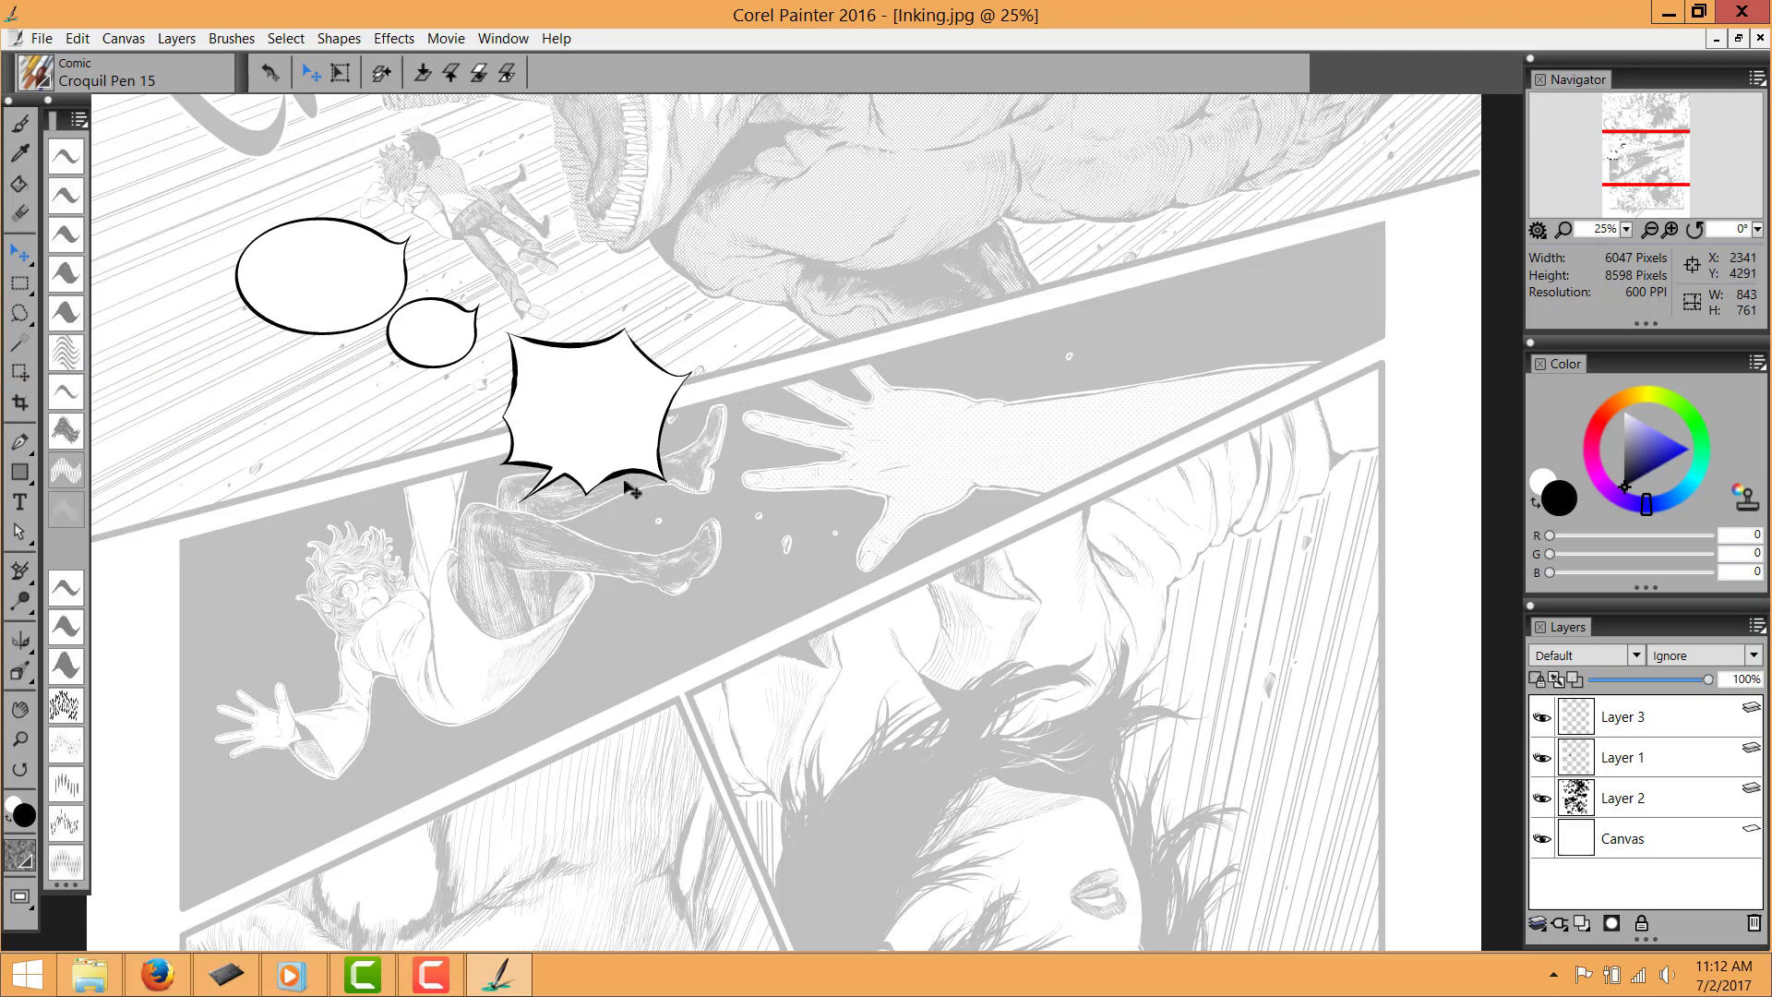
pyautogui.hotkey('ctrl', '0')
pyautogui.moveTo(768, 489); pyautogui.dragTo(633, 502)
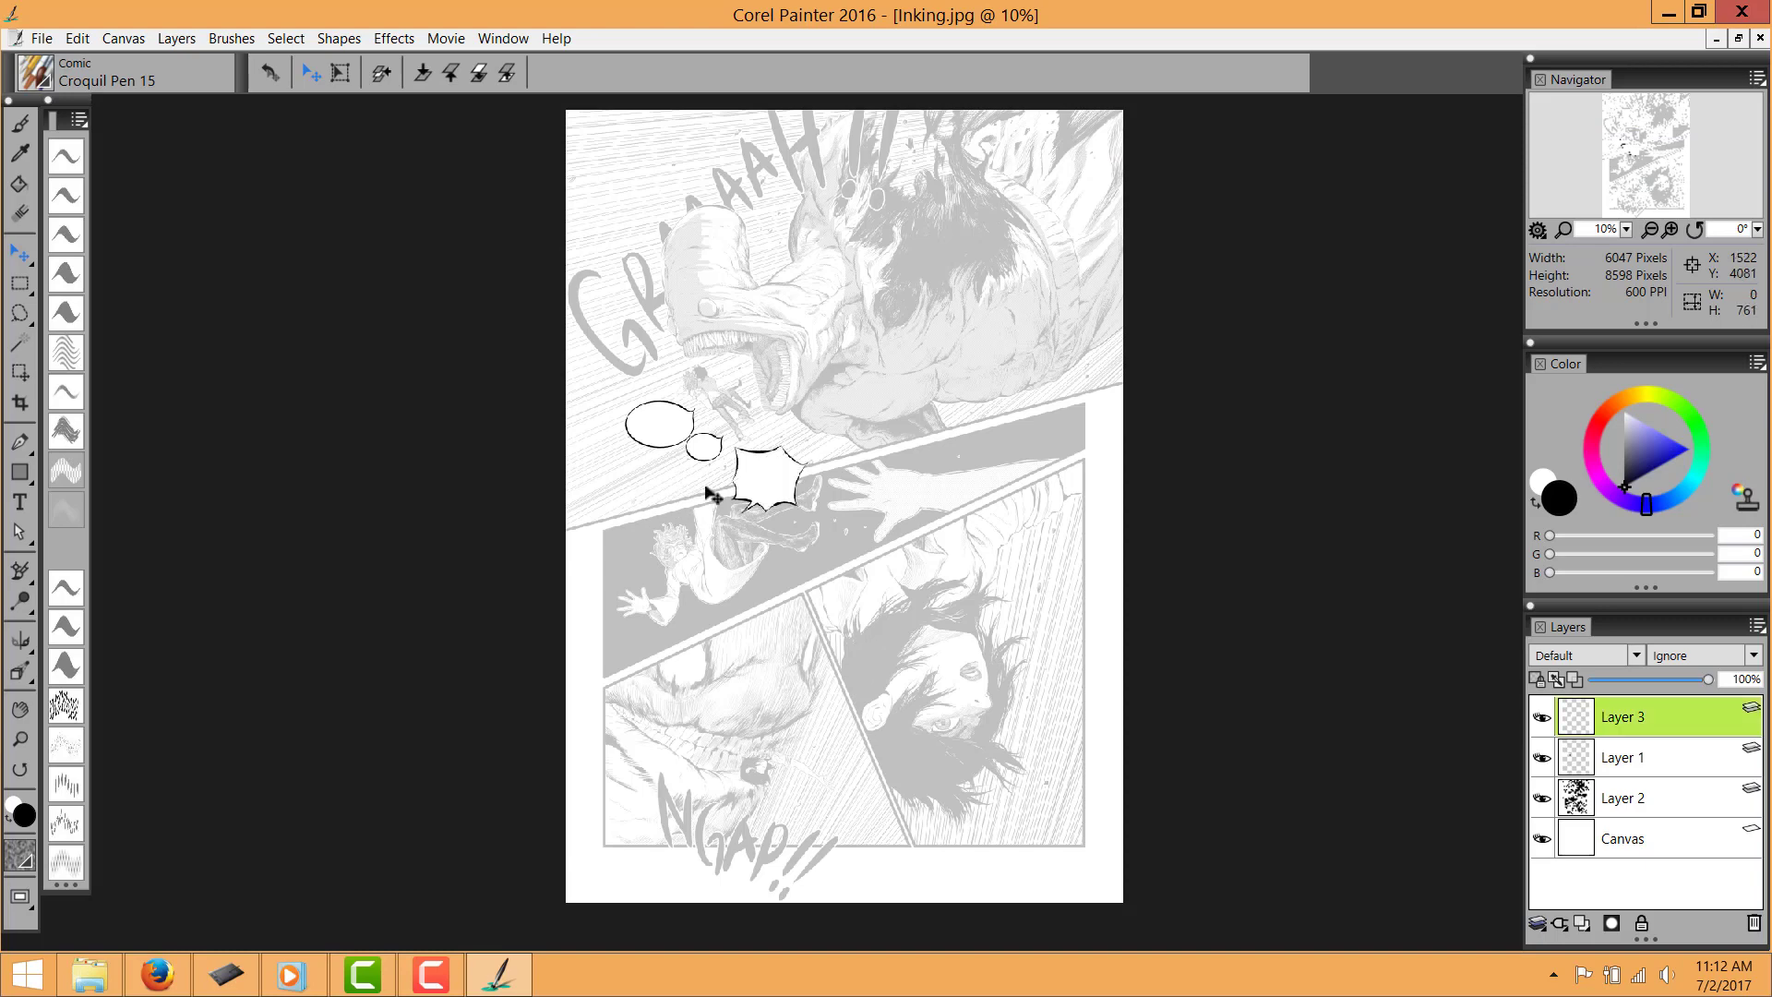
# Place the unflipped shout bubble at the upper-left corner of the falling-figure panel, beside the boy's head
pyautogui.hotkey('ctrl', '+')
pyautogui.moveTo(313, 508); pyautogui.dragTo(301, 502)
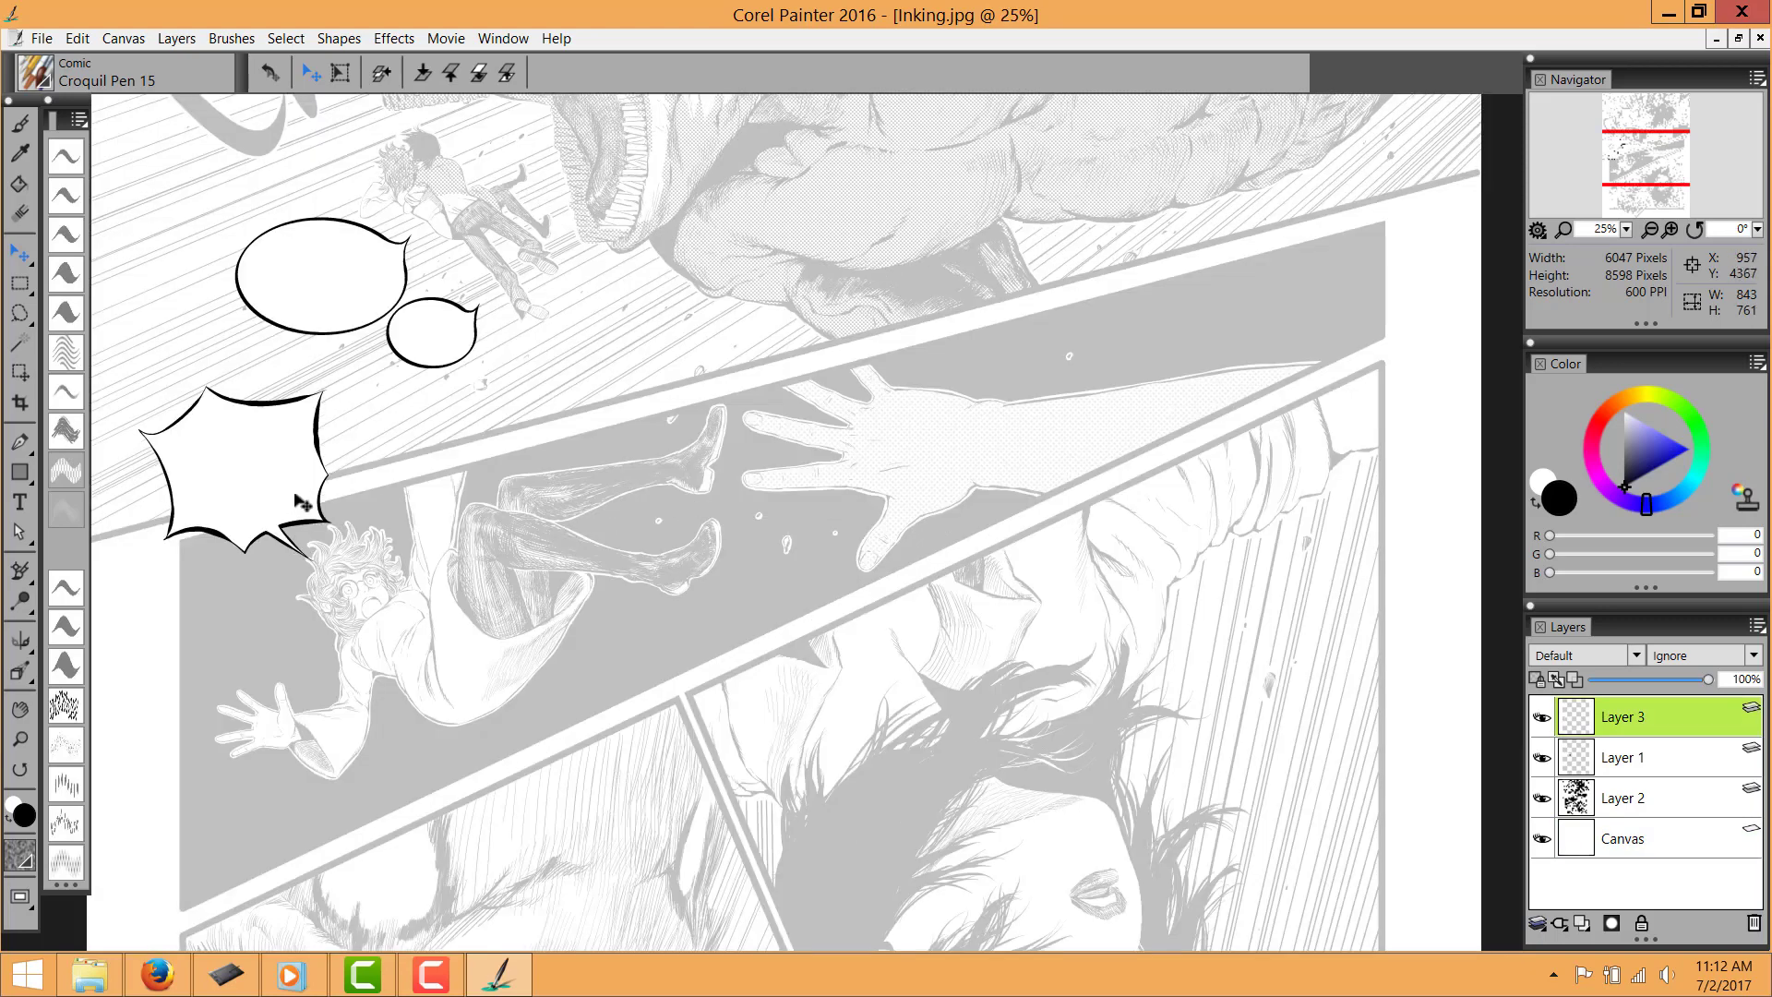
# Try inking a tall wavy speech bubble beside the upside-down face in the lower-right panel with Croquil Pen 15
pyautogui.moveTo(447, 638); pyautogui.dragTo(244, 309)
pyautogui.moveTo(531, 641); pyautogui.dragTo(193, 564)
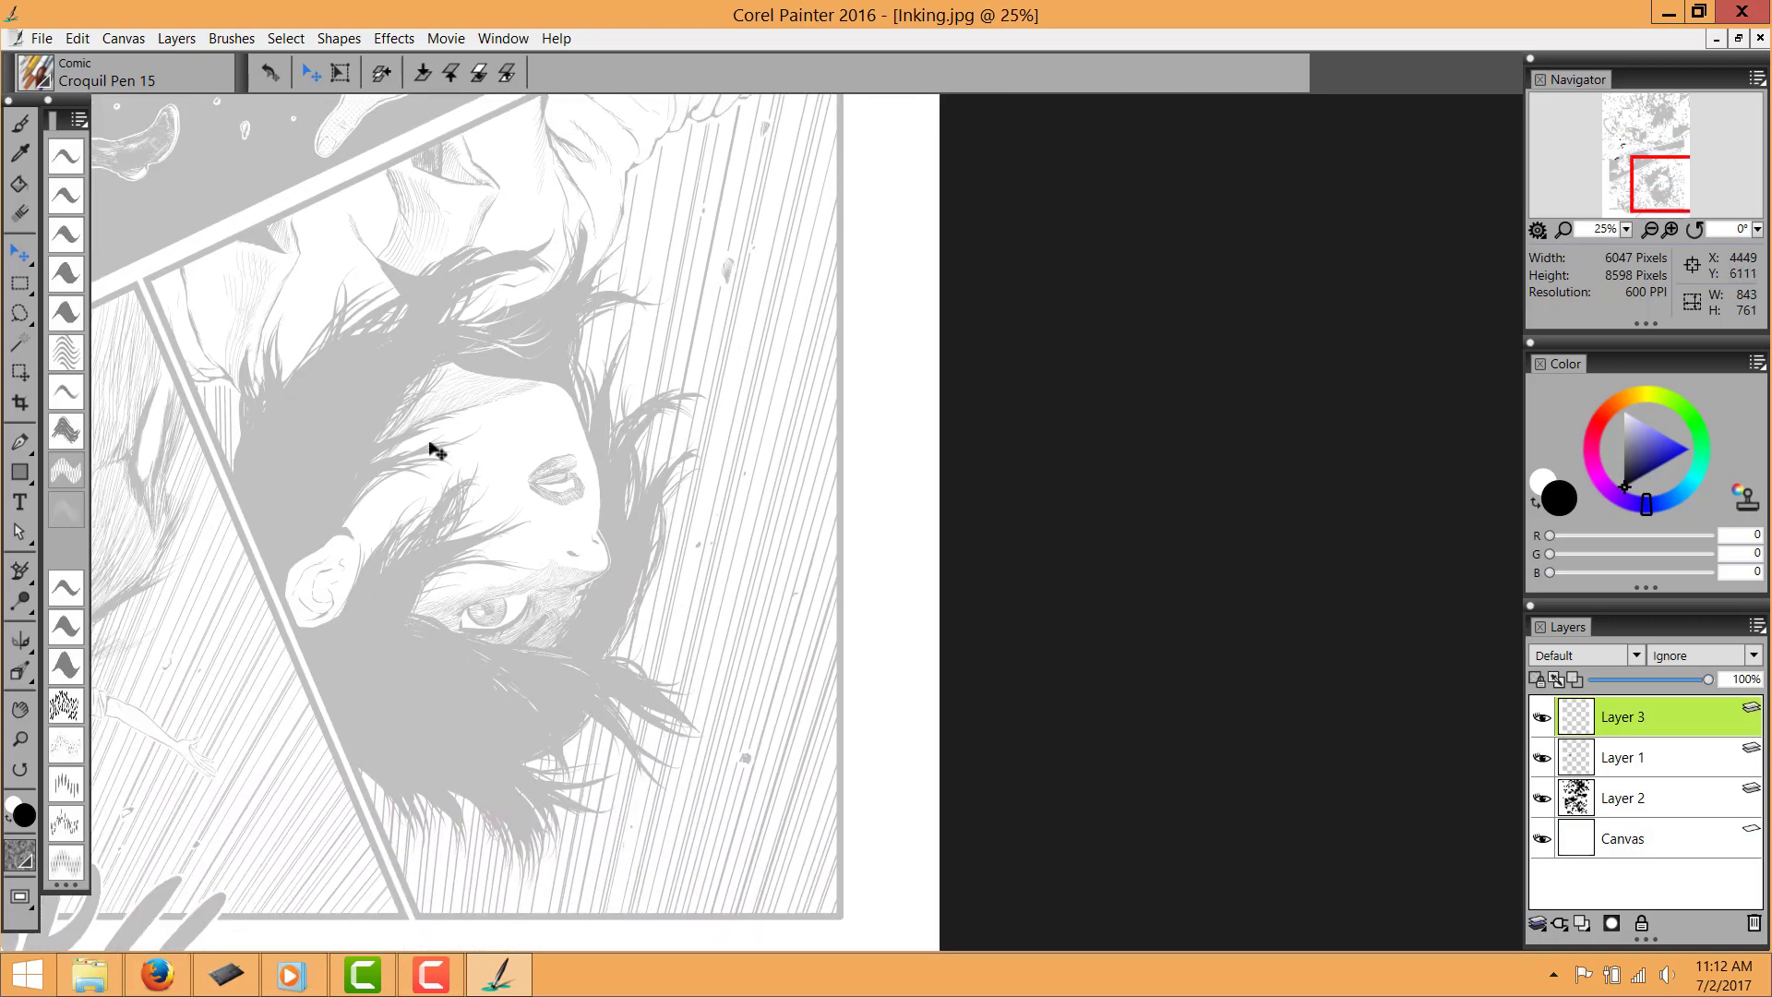
pyautogui.click(21, 123)
pyautogui.moveTo(712, 473); pyautogui.dragTo(652, 535)
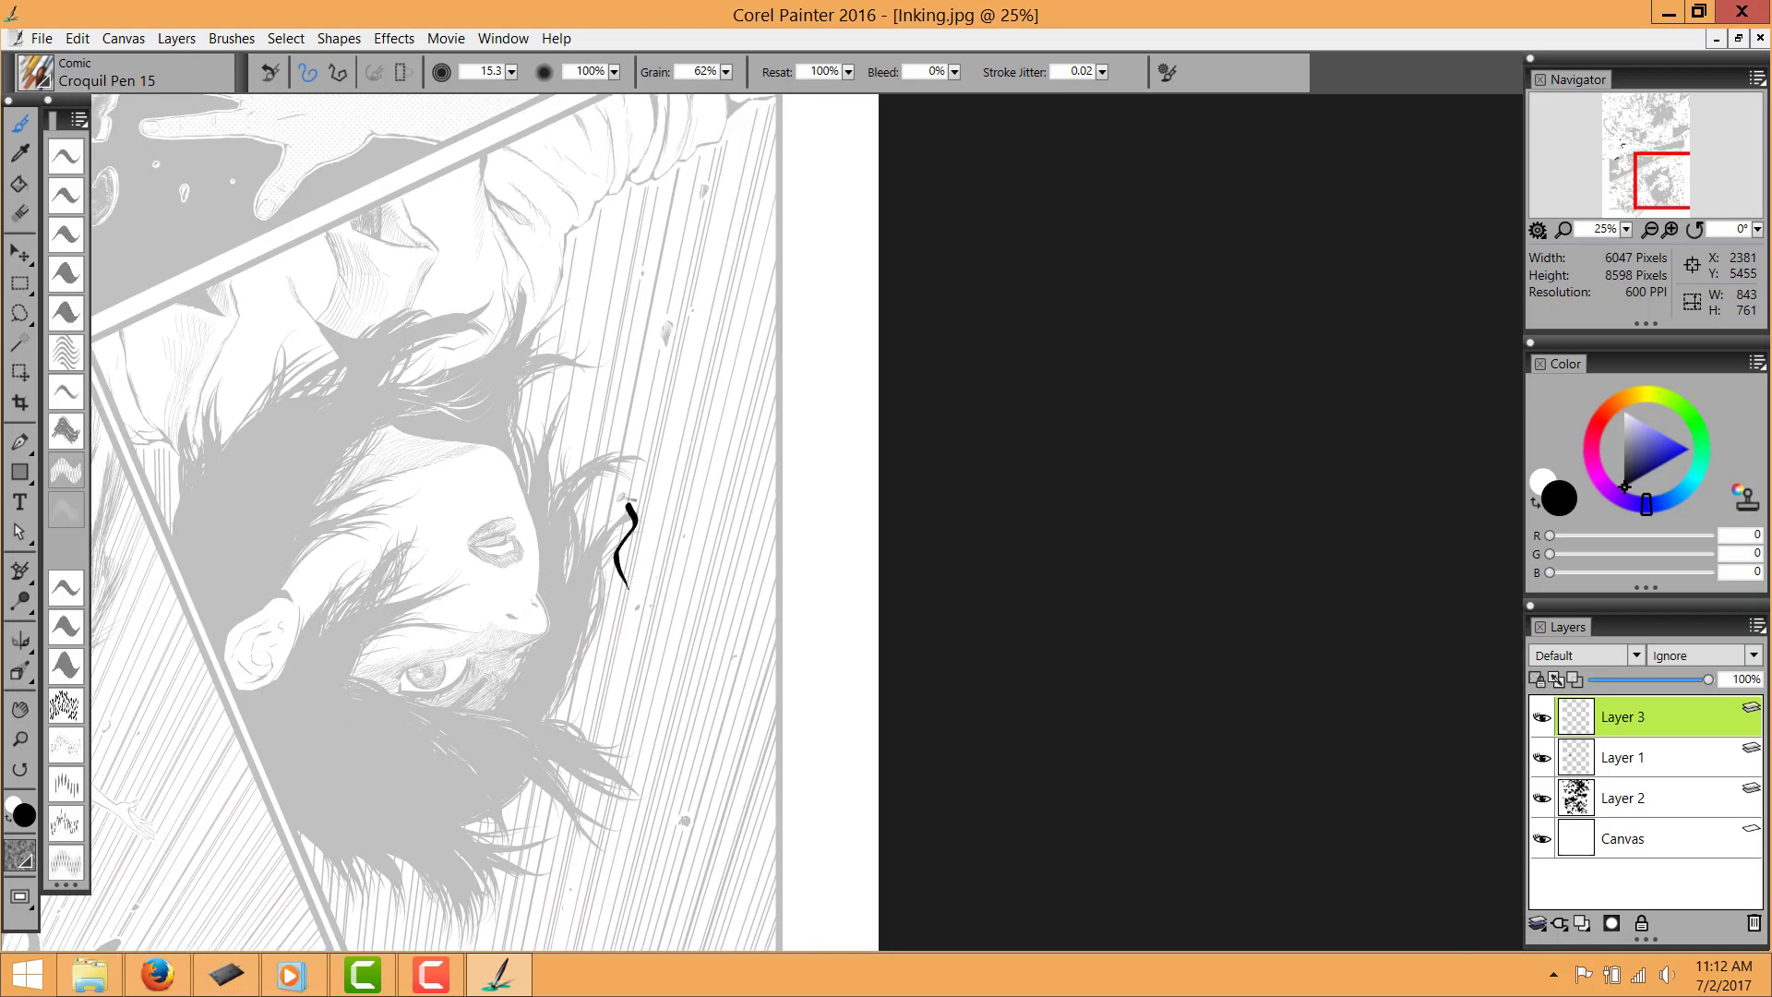
pyautogui.moveTo(820, 297)
pyautogui.mouseDown()
pyautogui.moveTo(837, 477)
pyautogui.moveTo(764, 620)
pyautogui.mouseUp()
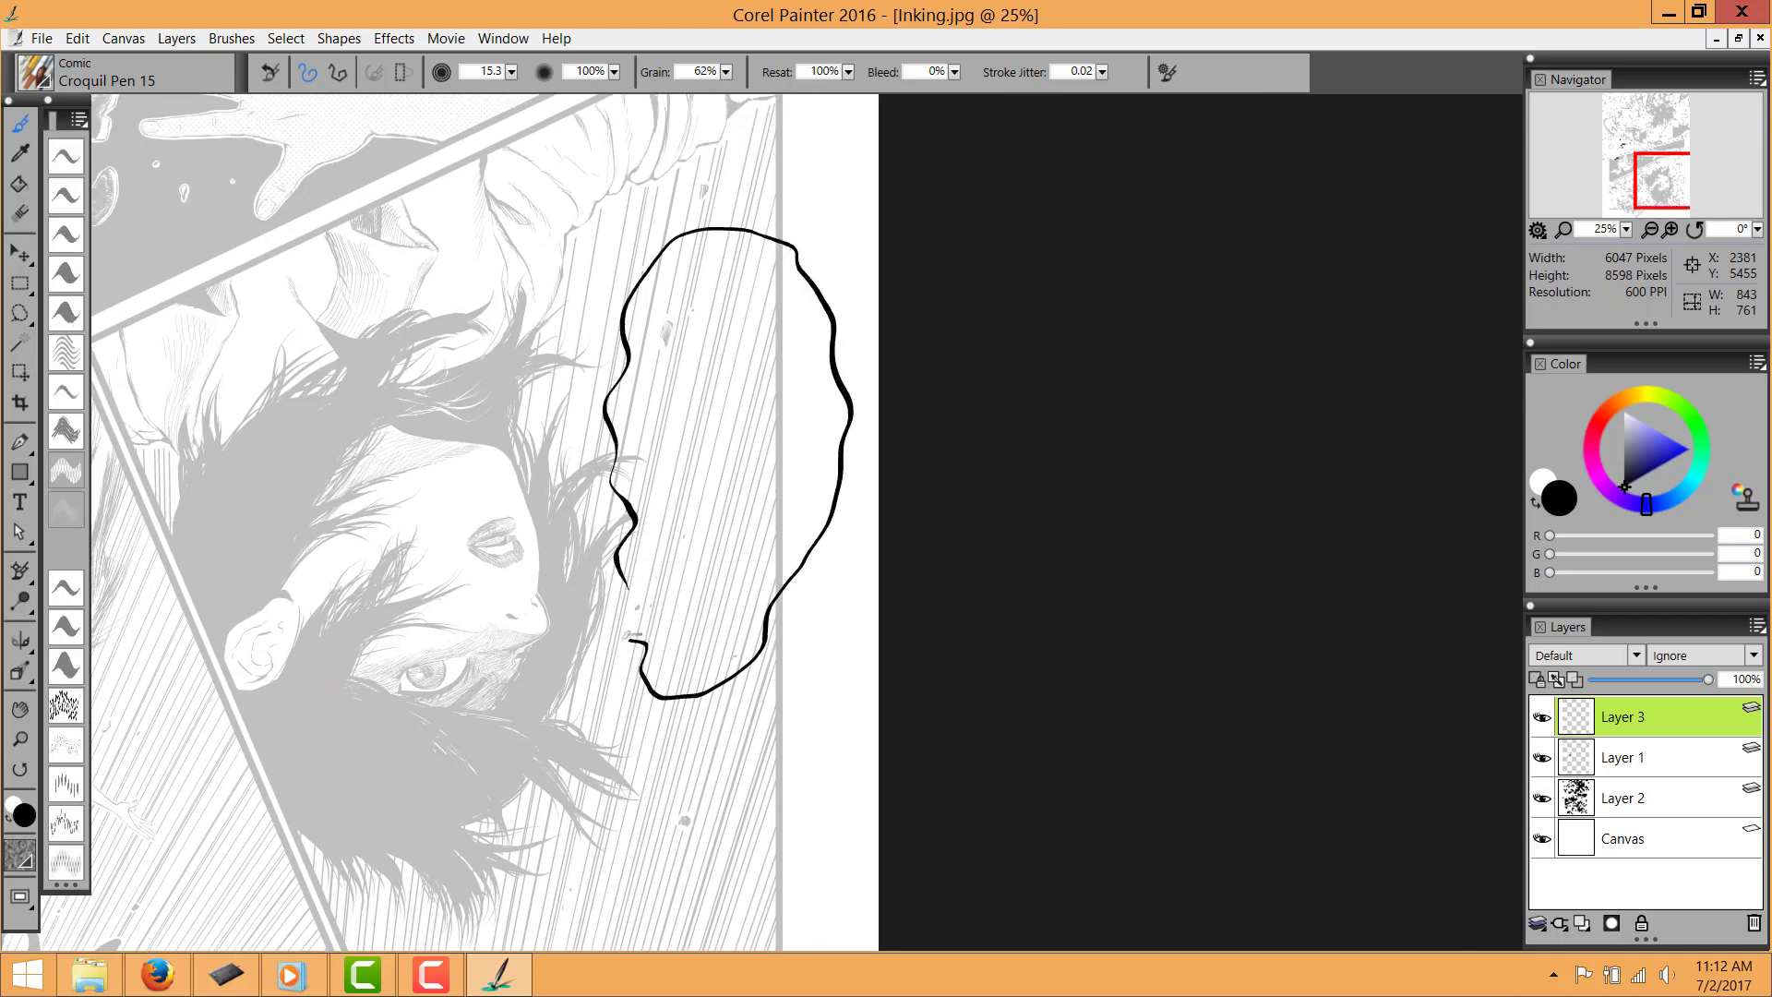
pyautogui.hotkey('ctrl', '+')
pyautogui.hotkey('ctrl', '+')
pyautogui.moveTo(465, 661); pyautogui.dragTo(656, 599)
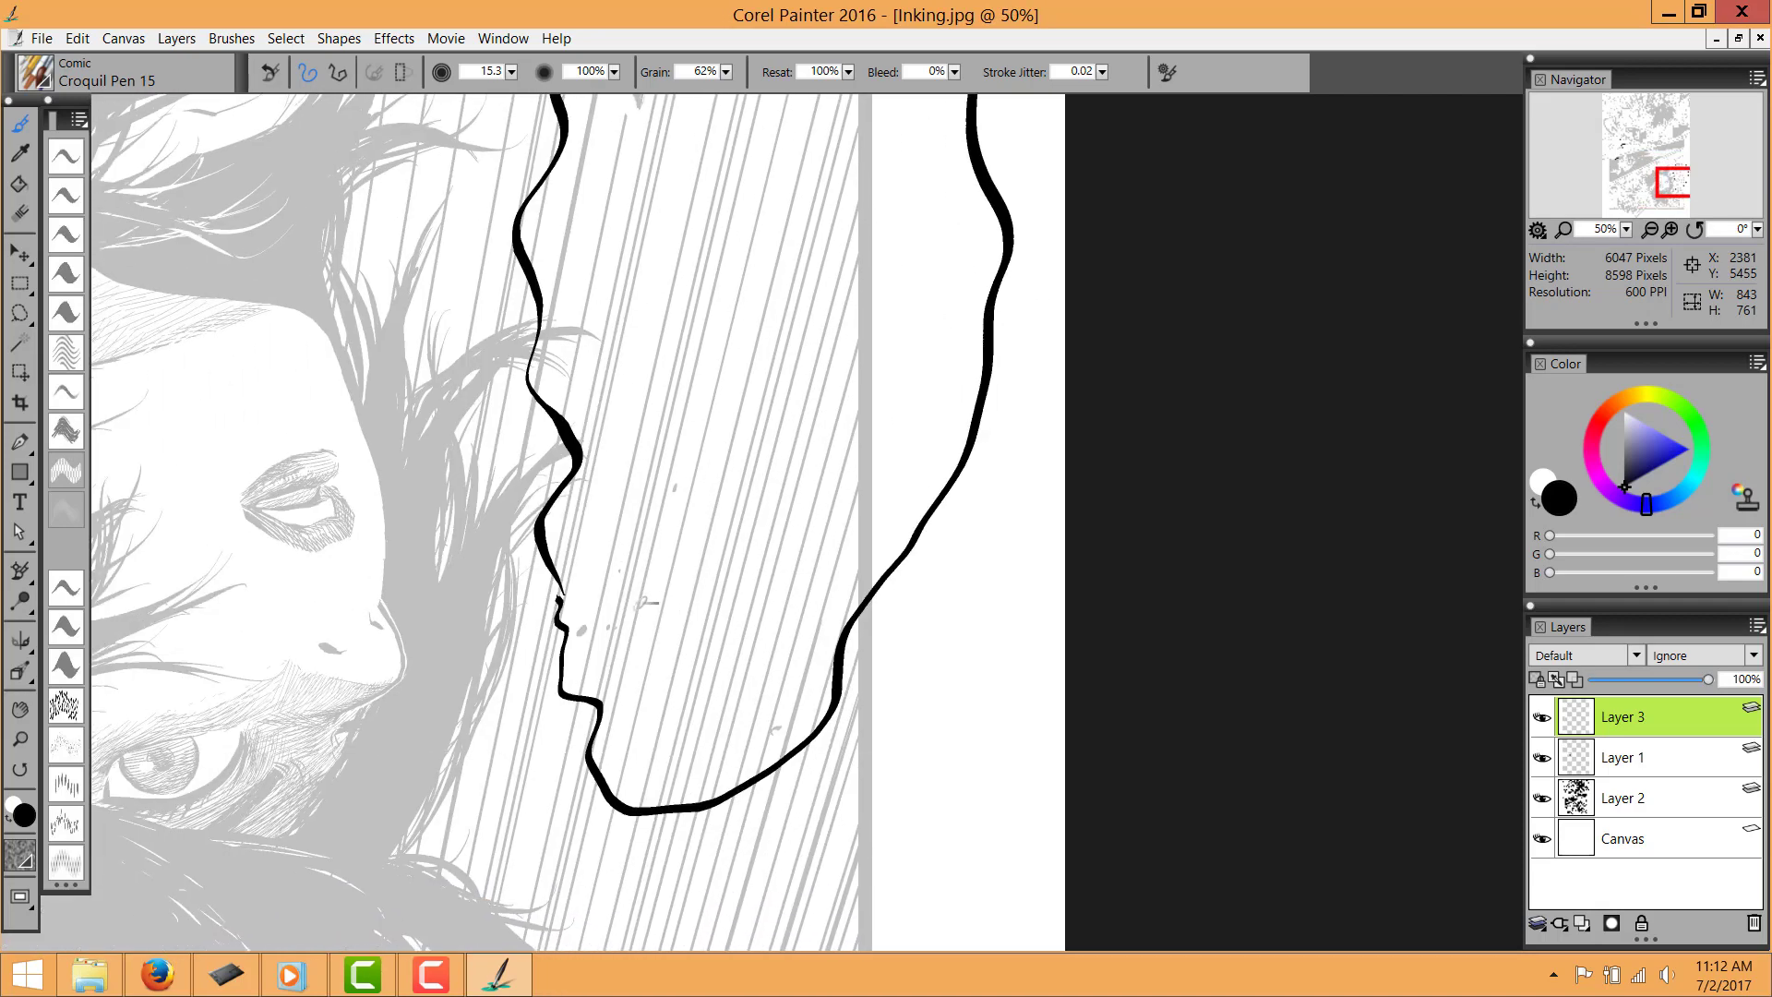
pyautogui.hotkey('ctrl', '-')
pyautogui.hotkey('ctrl', '+')
pyautogui.hotkey('ctrl', '+')
pyautogui.hotkey('ctrl', 'z')
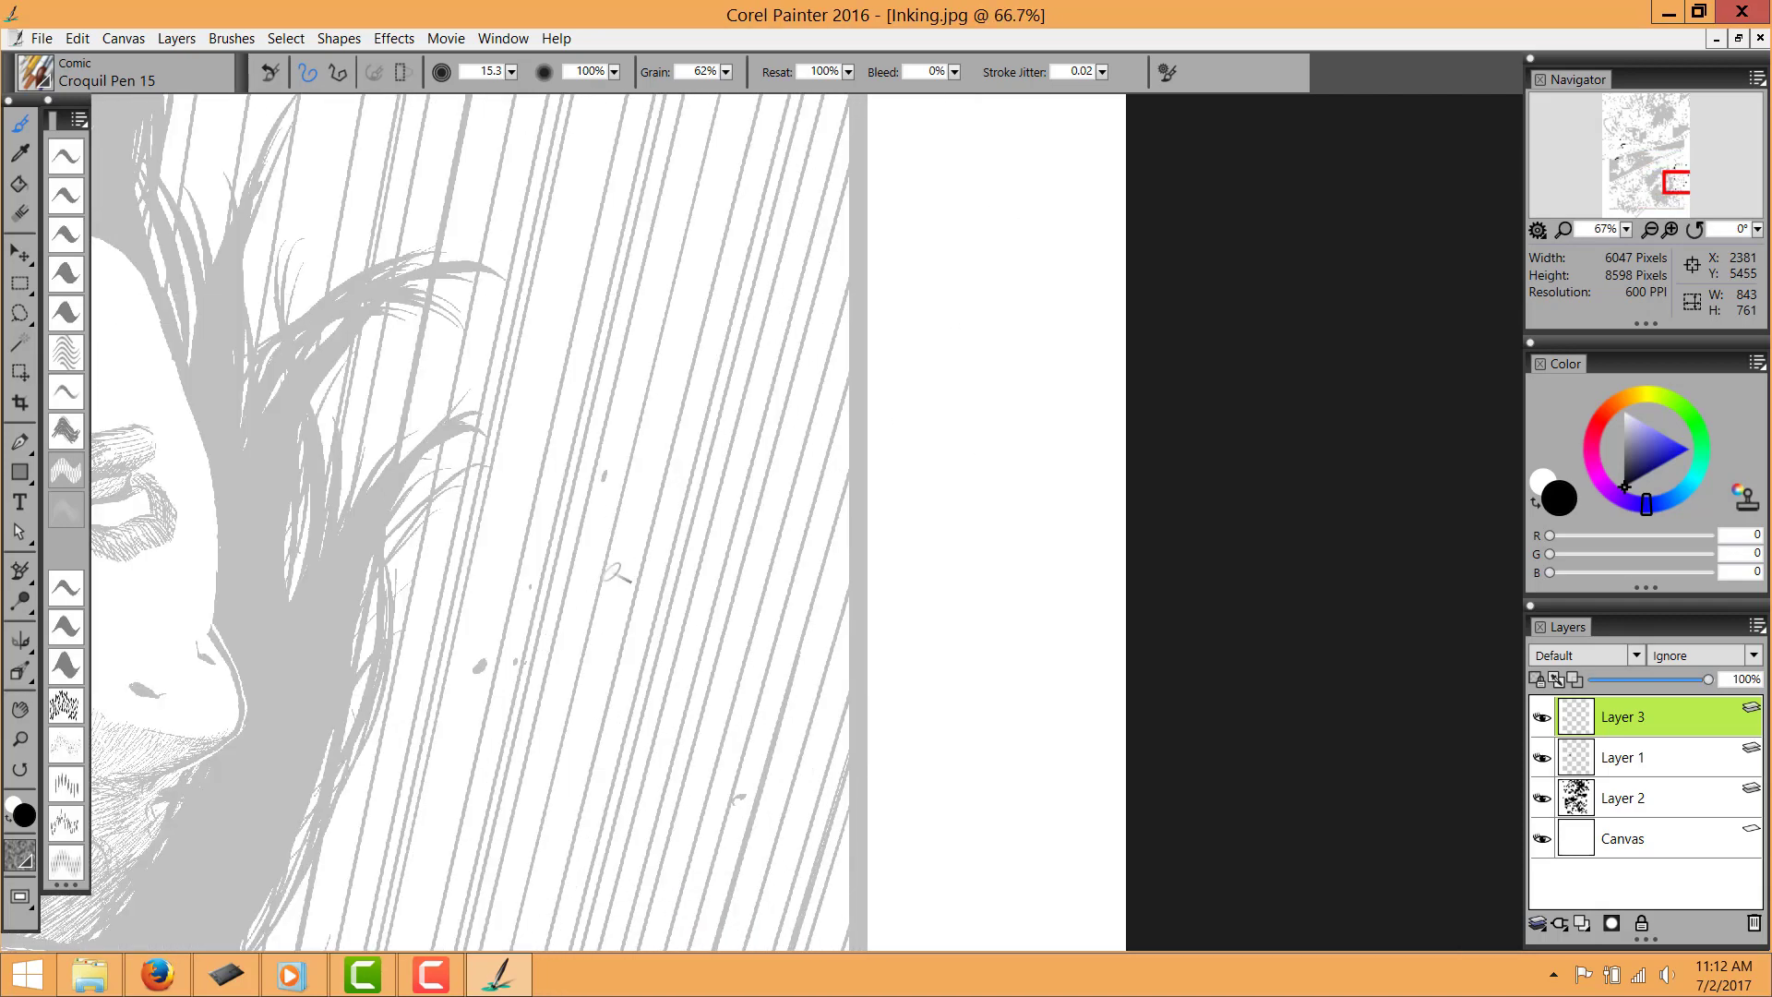
# Try other wavy bubble outlines with a thin tail reaching towards the upside-down face, undoing each one
pyautogui.hotkey('ctrl', '-')
pyautogui.hotkey('ctrl', '-')
pyautogui.hotkey('ctrl', '-')
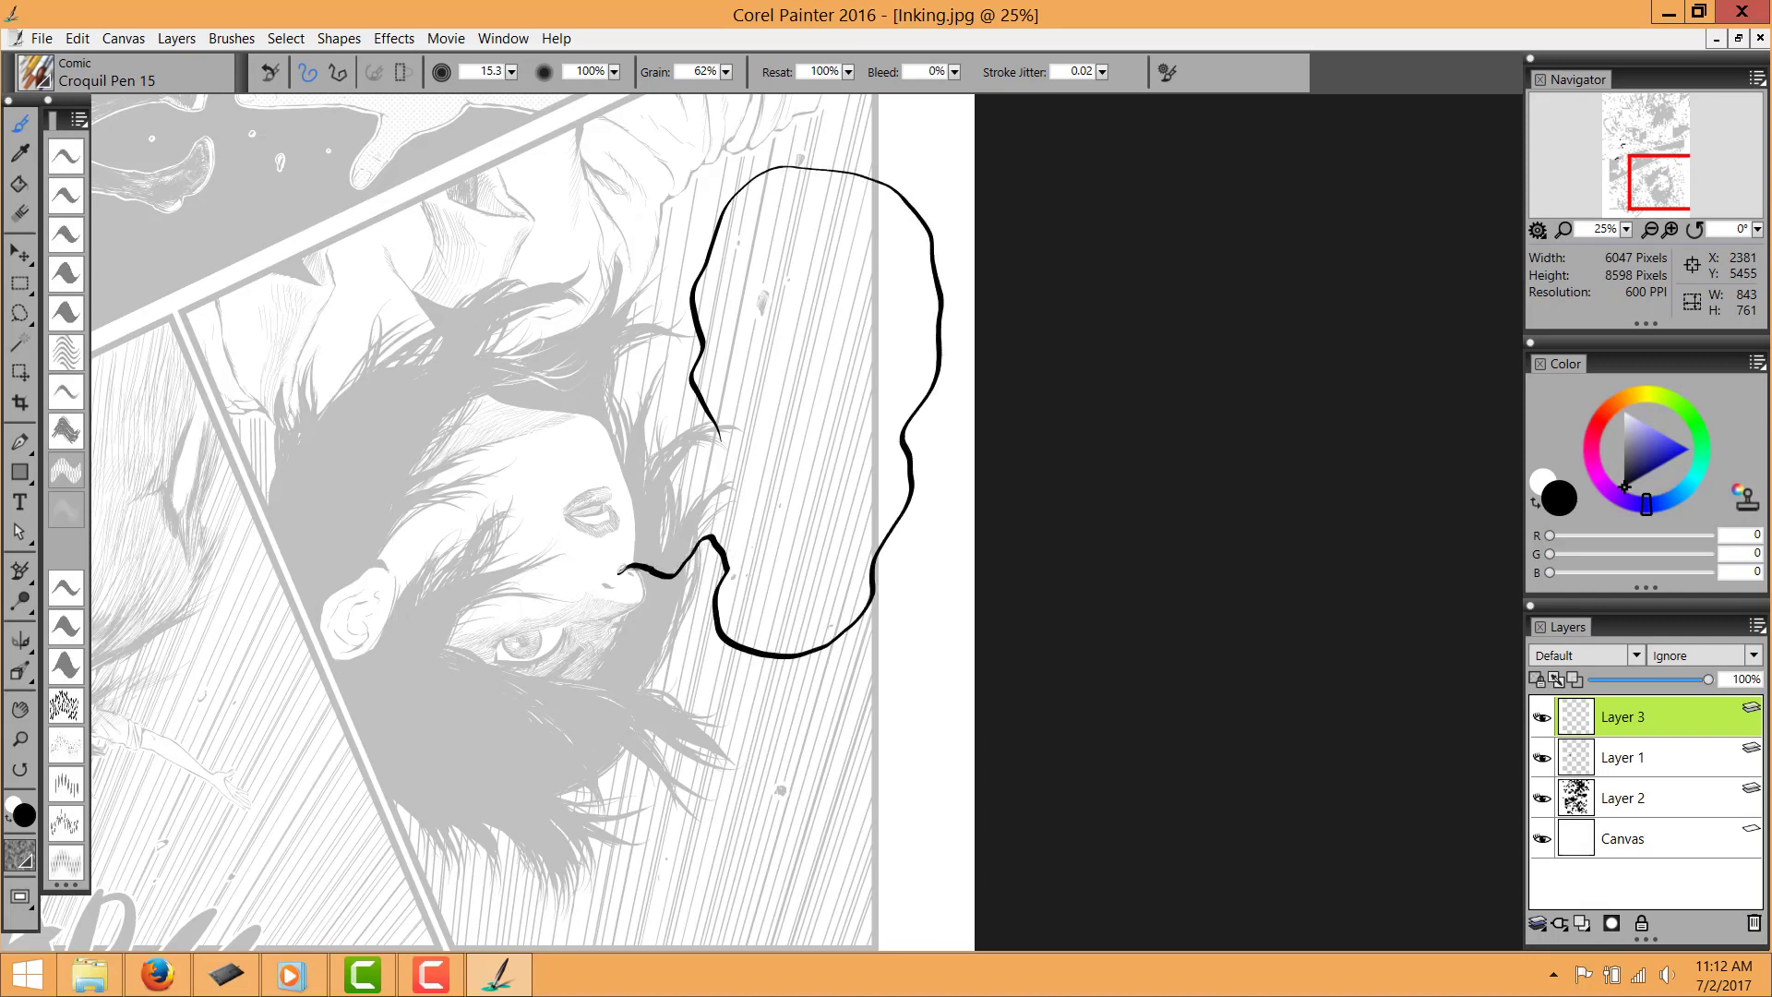
pyautogui.hotkey('ctrl', 'z')
pyautogui.moveTo(680, 689); pyautogui.dragTo(551, 707)
pyautogui.moveTo(564, 579)
pyautogui.mouseDown()
pyautogui.moveTo(533, 382)
pyautogui.moveTo(662, 231)
pyautogui.moveTo(759, 540)
pyautogui.mouseUp()
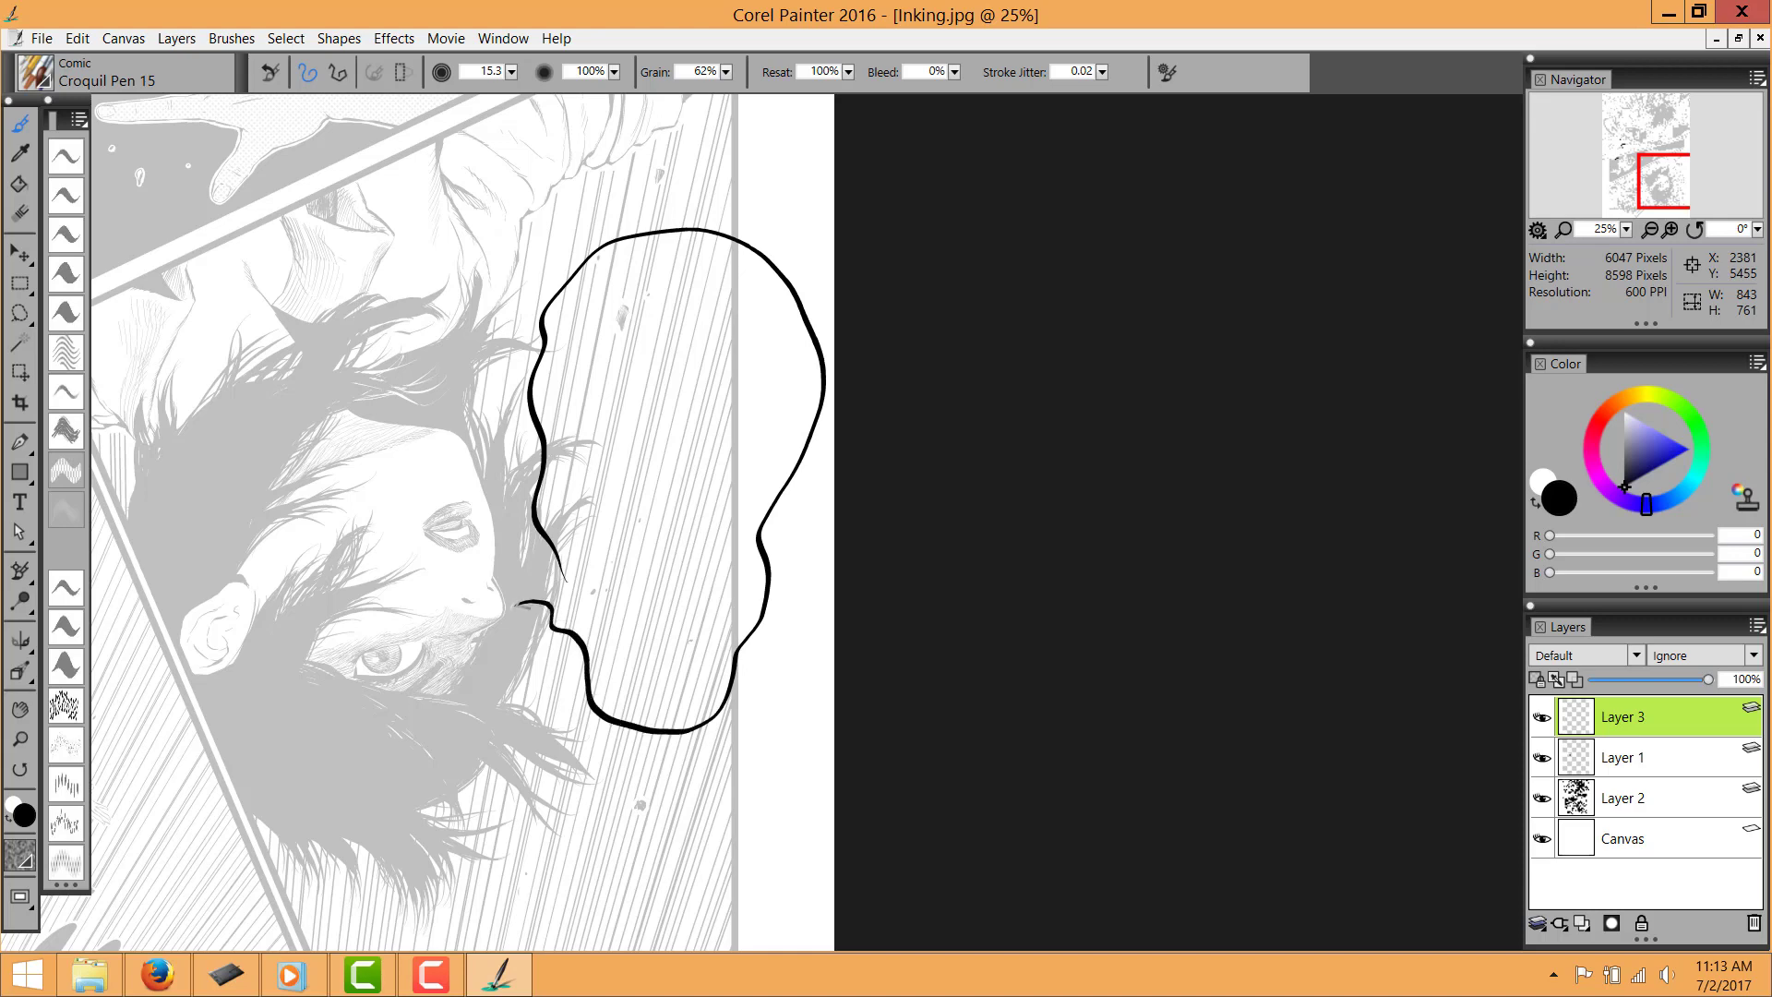
pyautogui.hotkey('ctrl', 'z')
pyautogui.moveTo(680, 612); pyautogui.dragTo(618, 535)
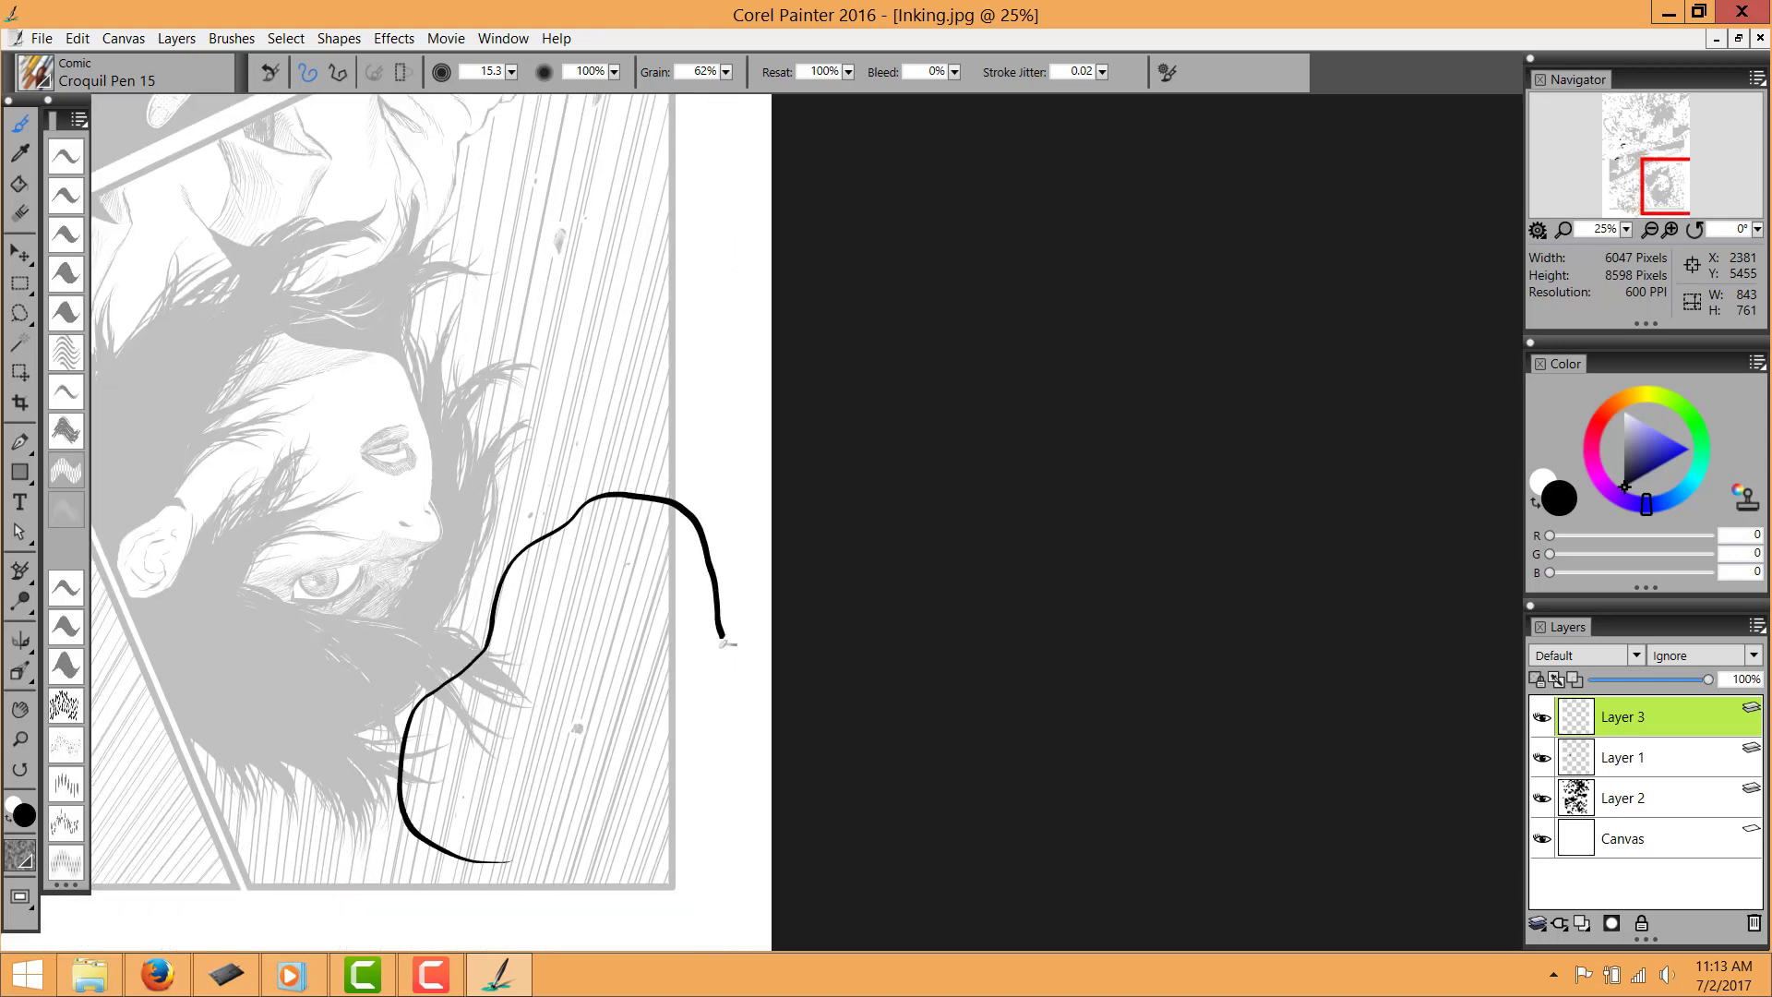
pyautogui.moveTo(726, 643); pyautogui.dragTo(721, 740)
pyautogui.hotkey('ctrl', 'z')
# Ink a closed, tall wavy speech bubble overlapping the lower-right panel's outer border beside the upside-down face
pyautogui.moveTo(513, 637)
pyautogui.mouseDown()
pyautogui.moveTo(460, 522)
pyautogui.moveTo(471, 325)
pyautogui.moveTo(692, 502)
pyautogui.mouseUp()
pyautogui.hotkey('ctrl', '+')
pyautogui.moveTo(579, 715)
pyautogui.mouseDown()
pyautogui.moveTo(565, 666)
pyautogui.moveTo(475, 696)
pyautogui.moveTo(796, 543)
pyautogui.mouseUp()
pyautogui.hotkey('ctrl', '+')
pyautogui.hotkey('ctrl', '+')
pyautogui.hotkey('ctrl', '+')
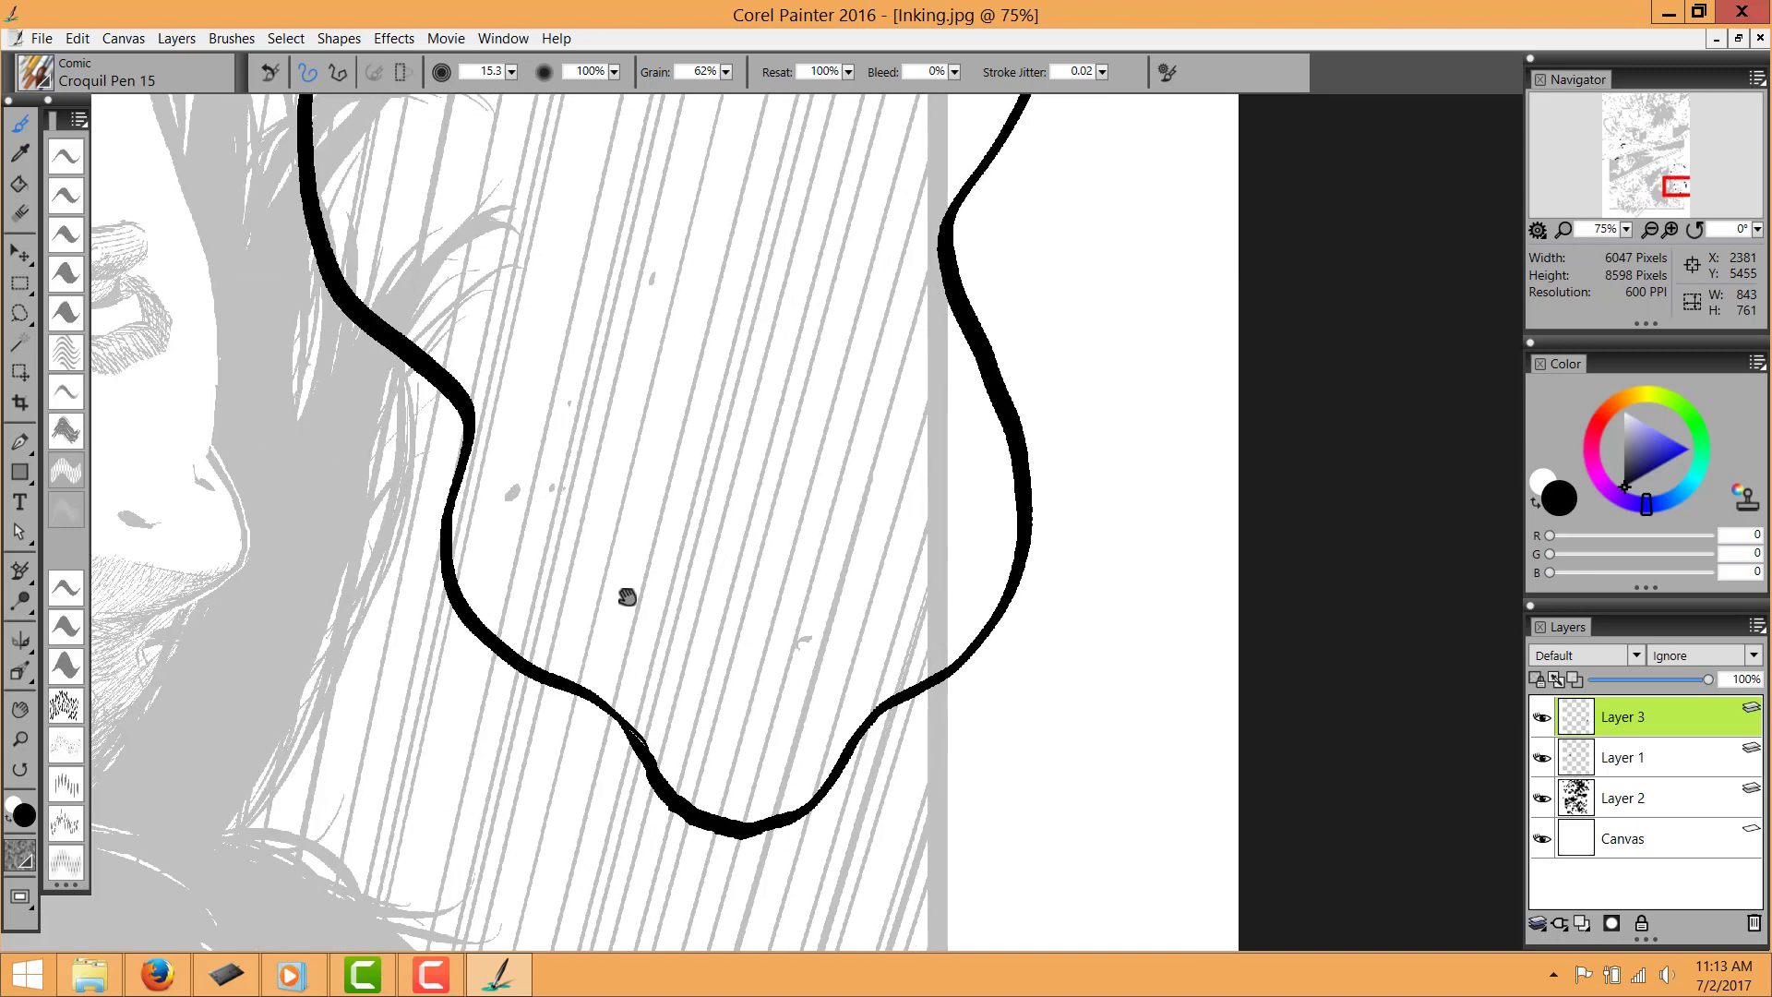
# Ink a wavy tail from the bubble towards the upside-down face, cleaning its junction with the Flat Eraser and Croquil Pen 5
pyautogui.moveTo(624, 597); pyautogui.dragTo(717, 481)
pyautogui.moveTo(737, 634)
pyautogui.mouseDown()
pyautogui.moveTo(634, 662)
pyautogui.moveTo(480, 592)
pyautogui.moveTo(304, 585)
pyautogui.mouseUp()
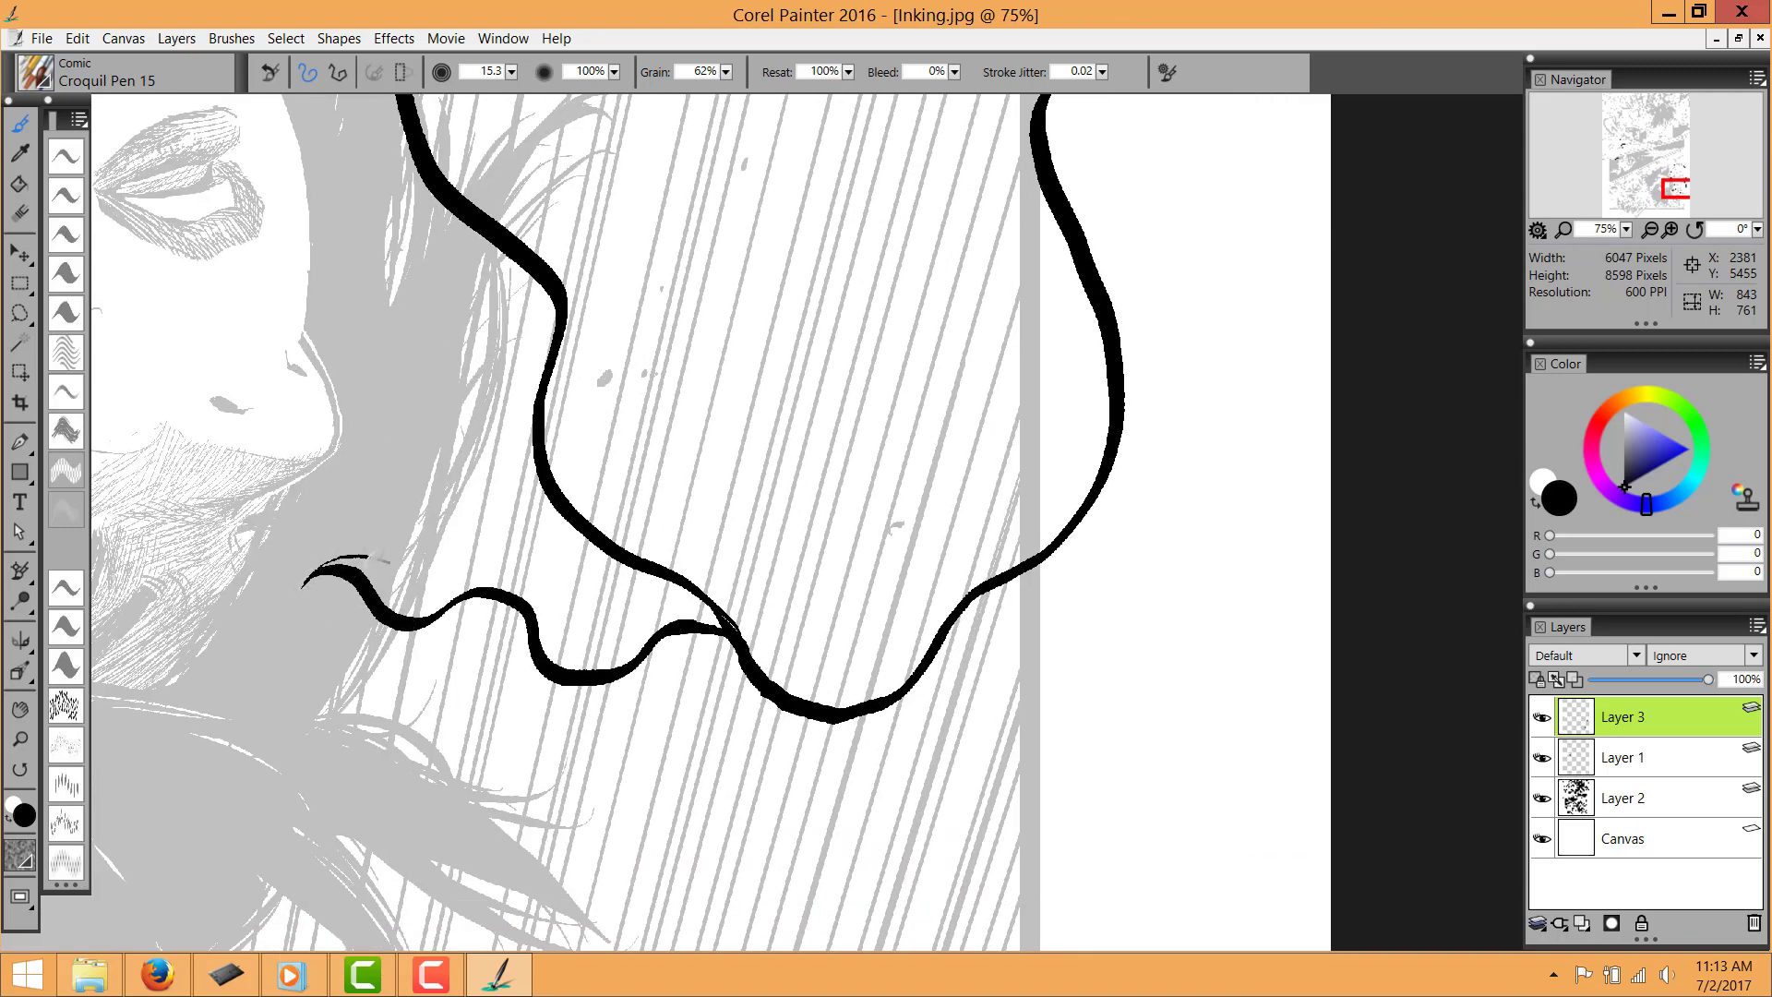
pyautogui.moveTo(520, 551)
pyautogui.mouseDown()
pyautogui.moveTo(572, 603)
pyautogui.moveTo(635, 603)
pyautogui.mouseUp()
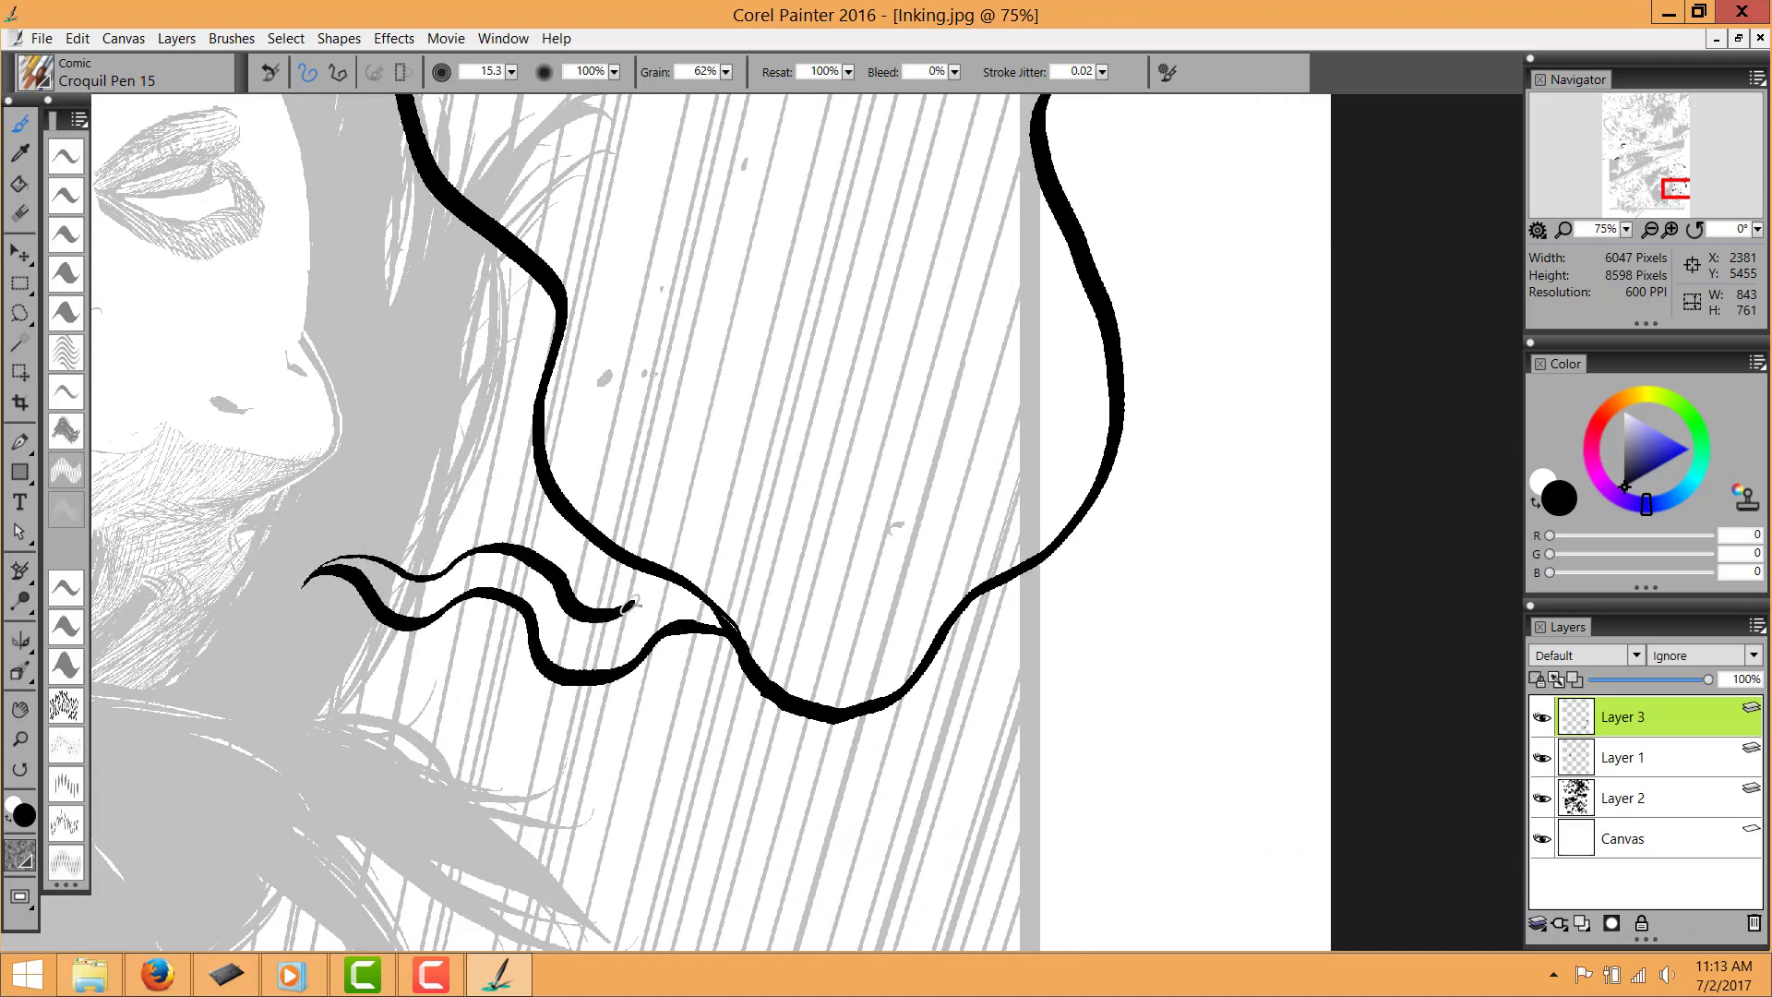
pyautogui.click(64, 470)
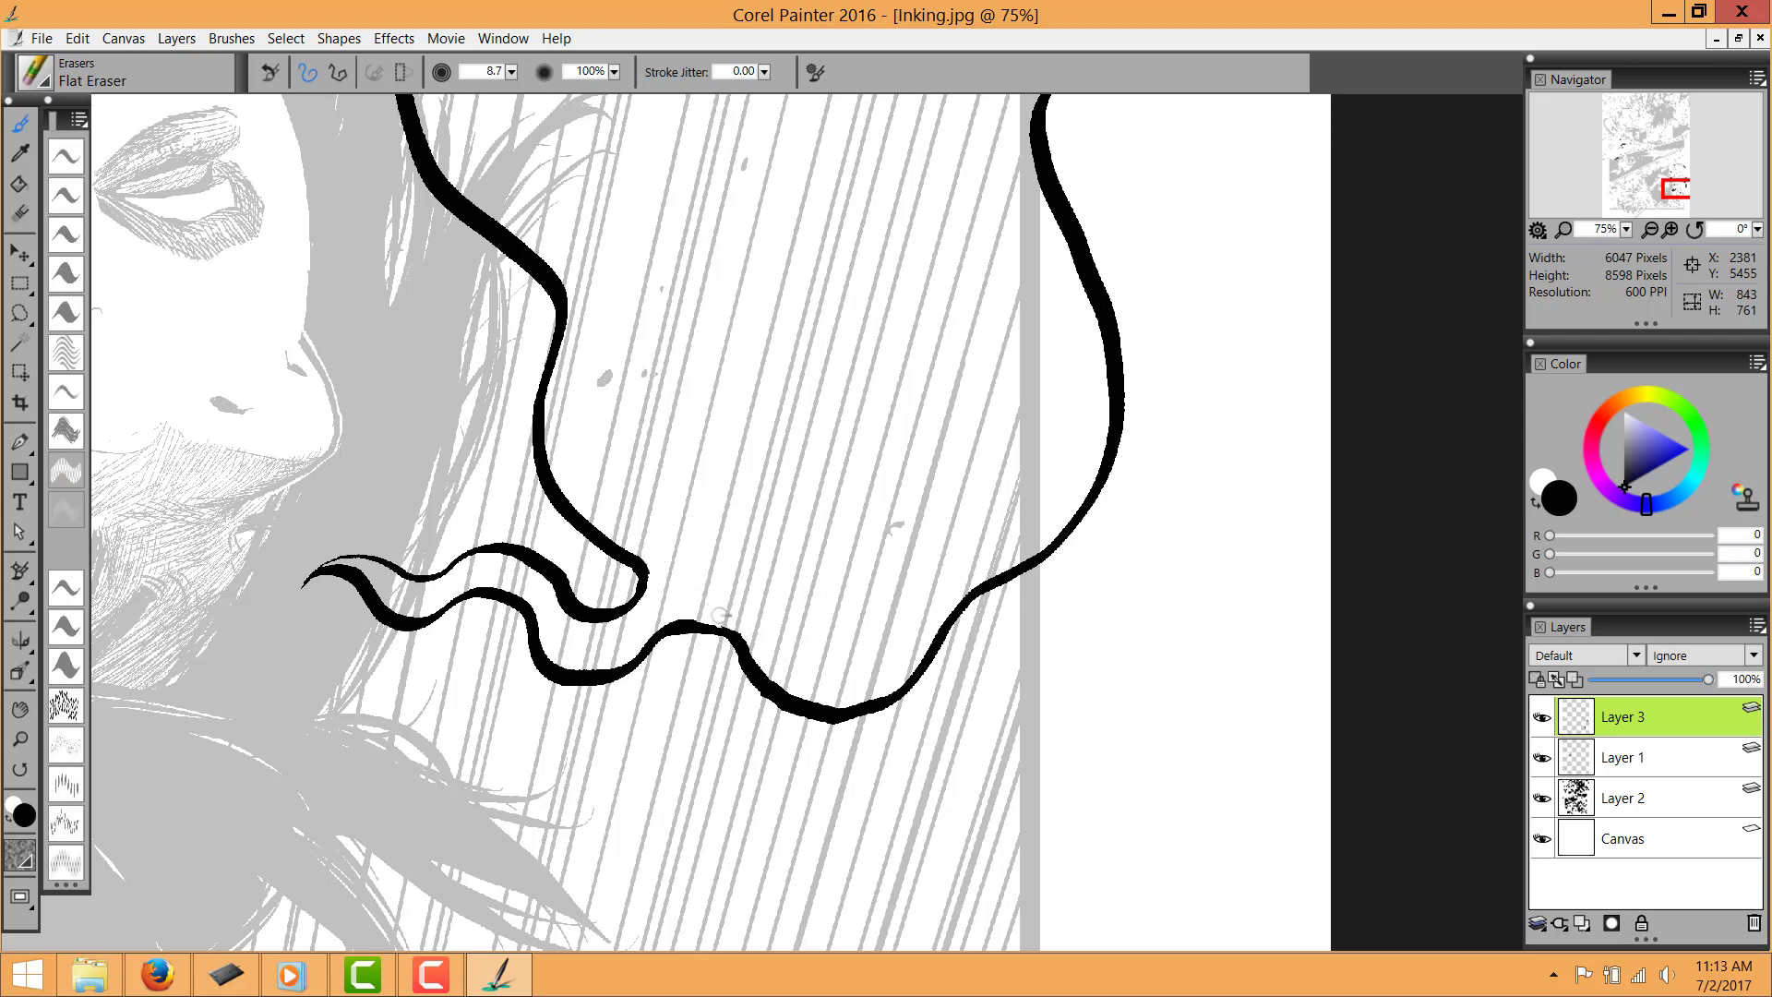
pyautogui.click(68, 243)
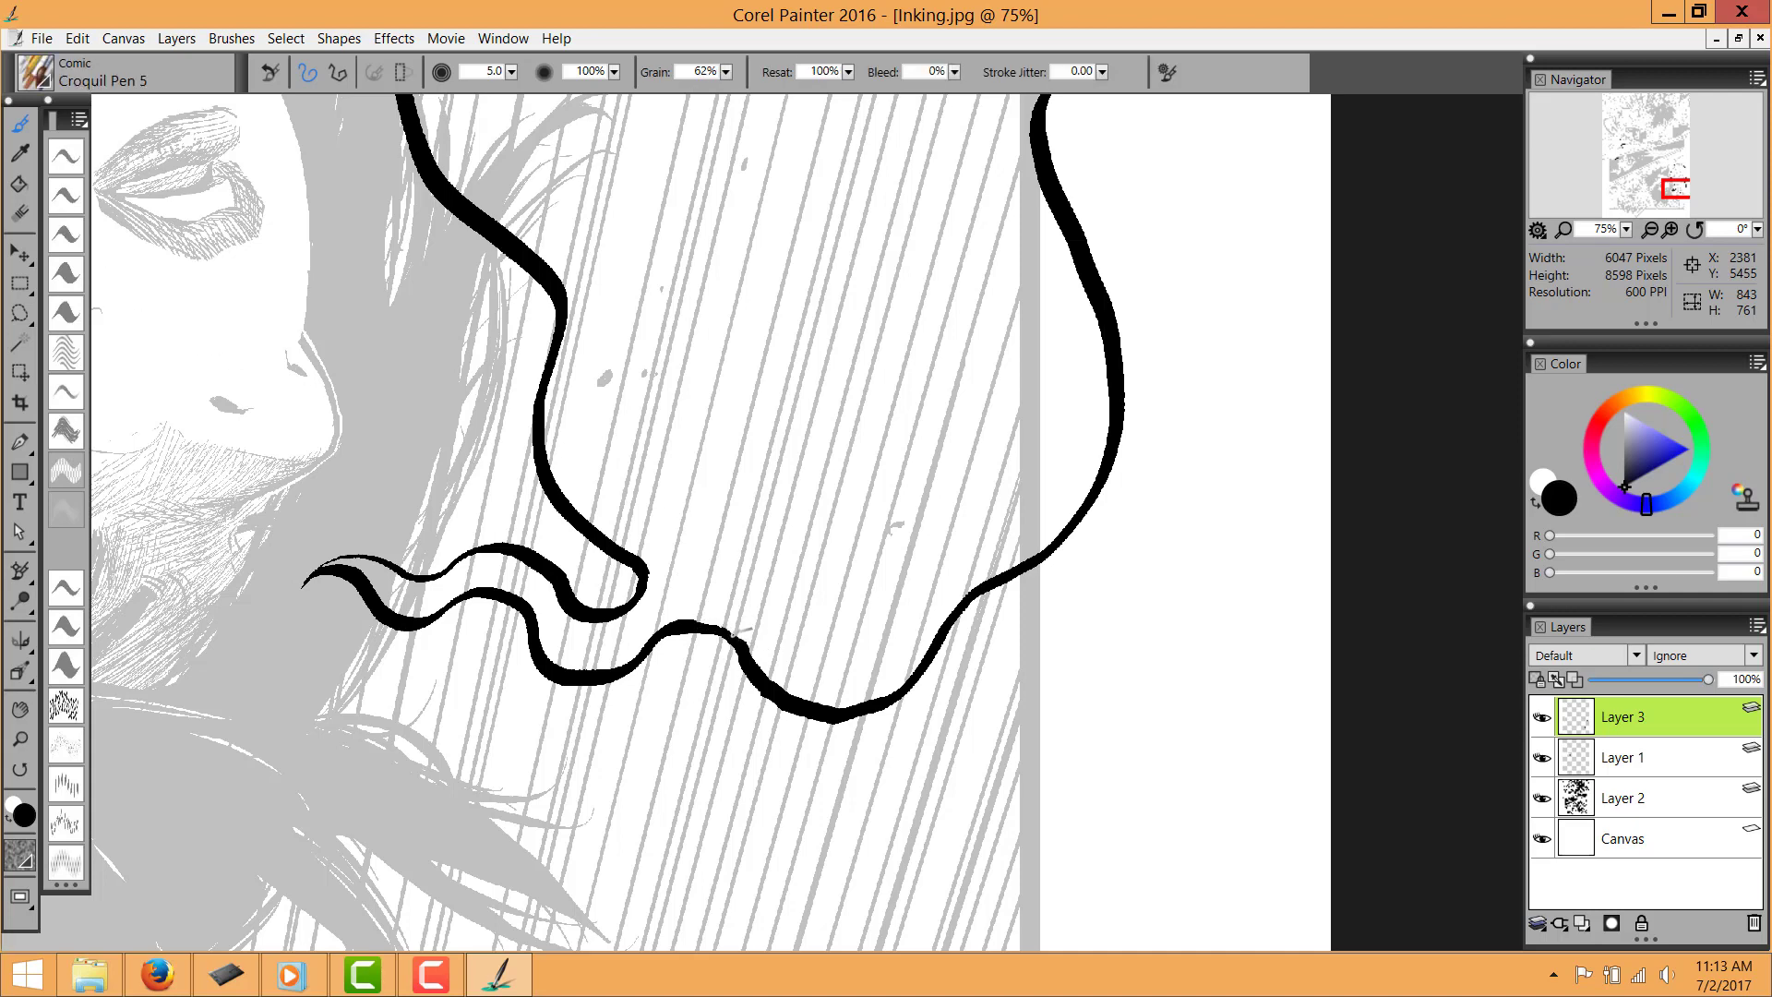
# Fill the wavy speech bubble and its tail with white using the Paint Bucket
pyautogui.hotkey('ctrl', '-')
pyautogui.hotkey('ctrl', '-')
pyautogui.hotkey('ctrl', '-')
pyautogui.moveTo(663, 266); pyautogui.dragTo(590, 501)
pyautogui.click(16, 188)
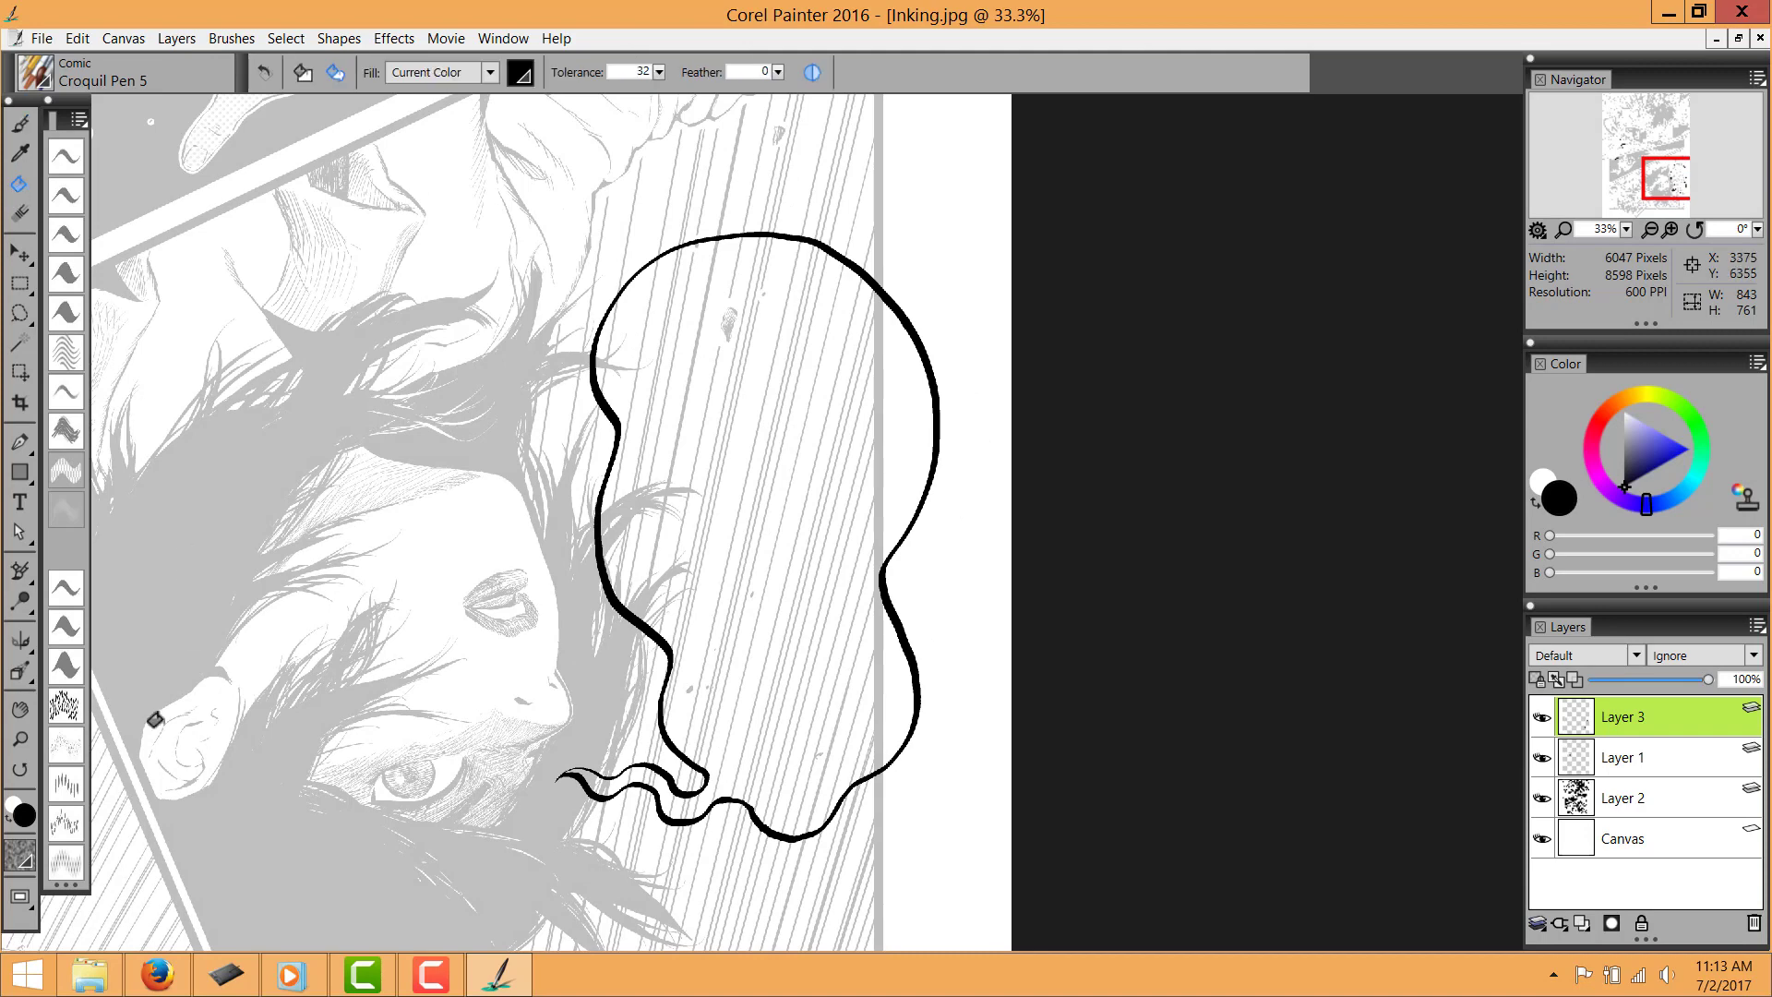
pyautogui.click(12, 835)
pyautogui.click(652, 552)
# Raise the opacity of Layer 2, the inked artwork, to 100%
pyautogui.hotkey('ctrl', '-')
pyautogui.hotkey('ctrl', '-')
pyautogui.hotkey('ctrl', '-')
pyautogui.hotkey('ctrl', '-')
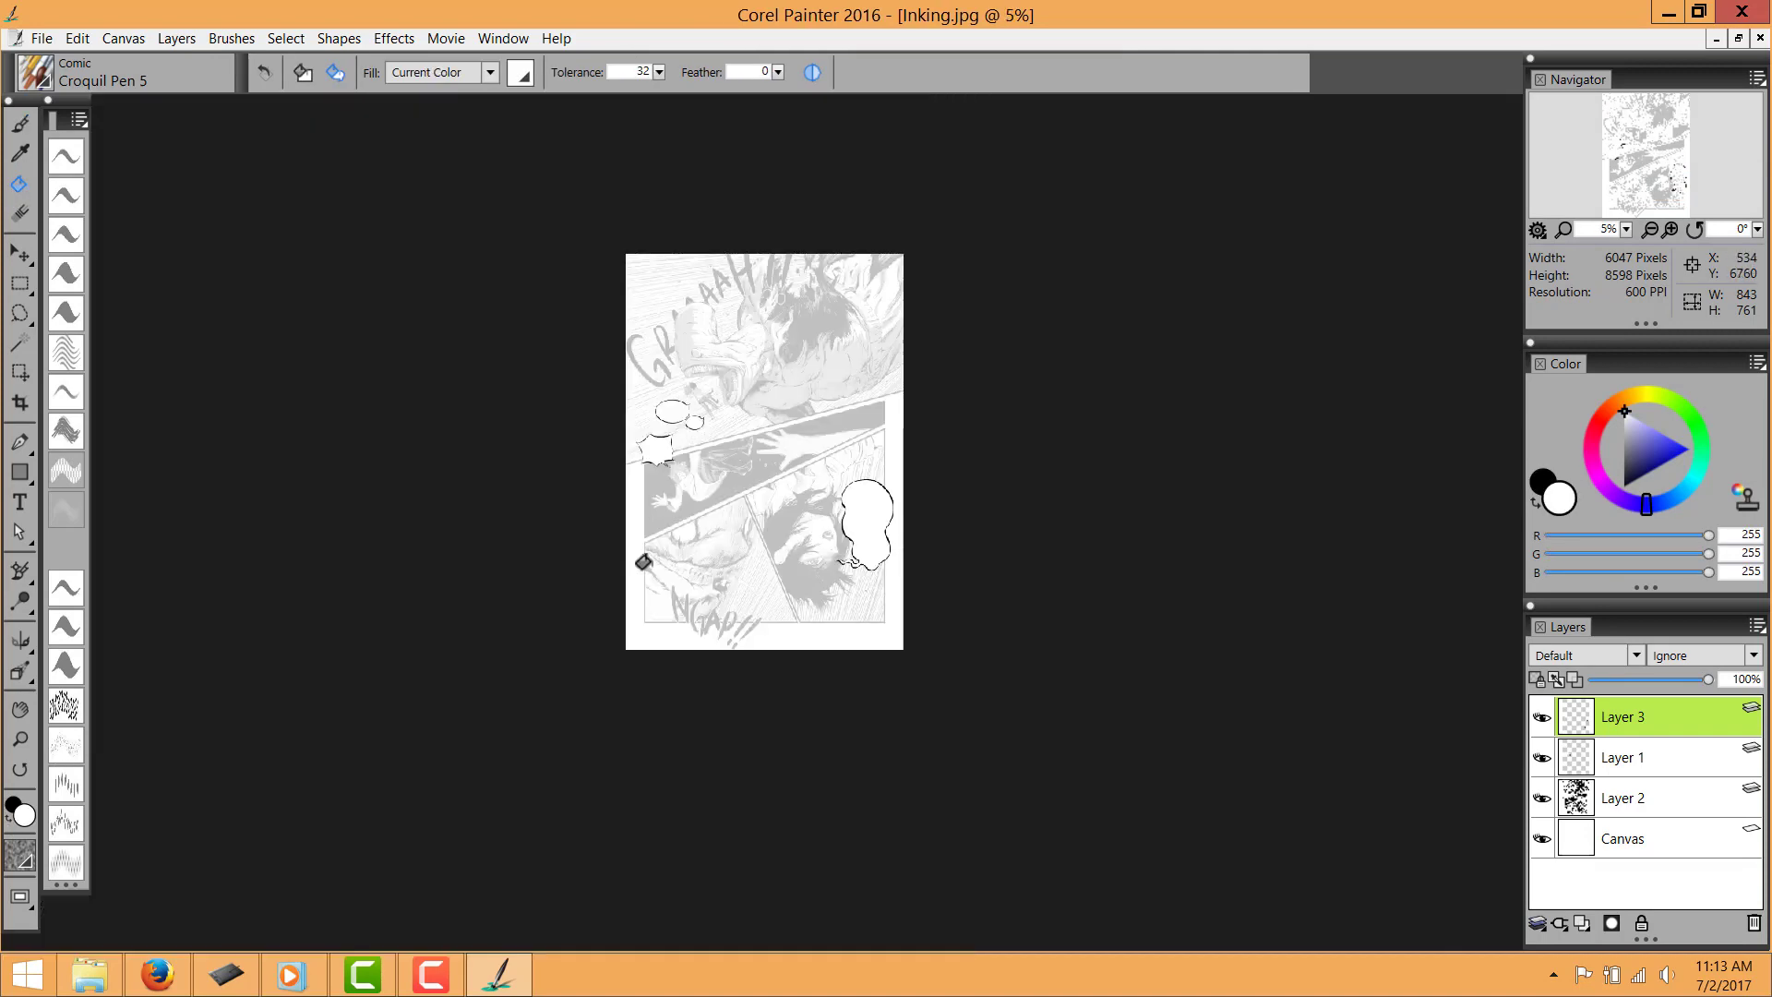
pyautogui.hotkey('ctrl', '+')
pyautogui.click(1658, 796)
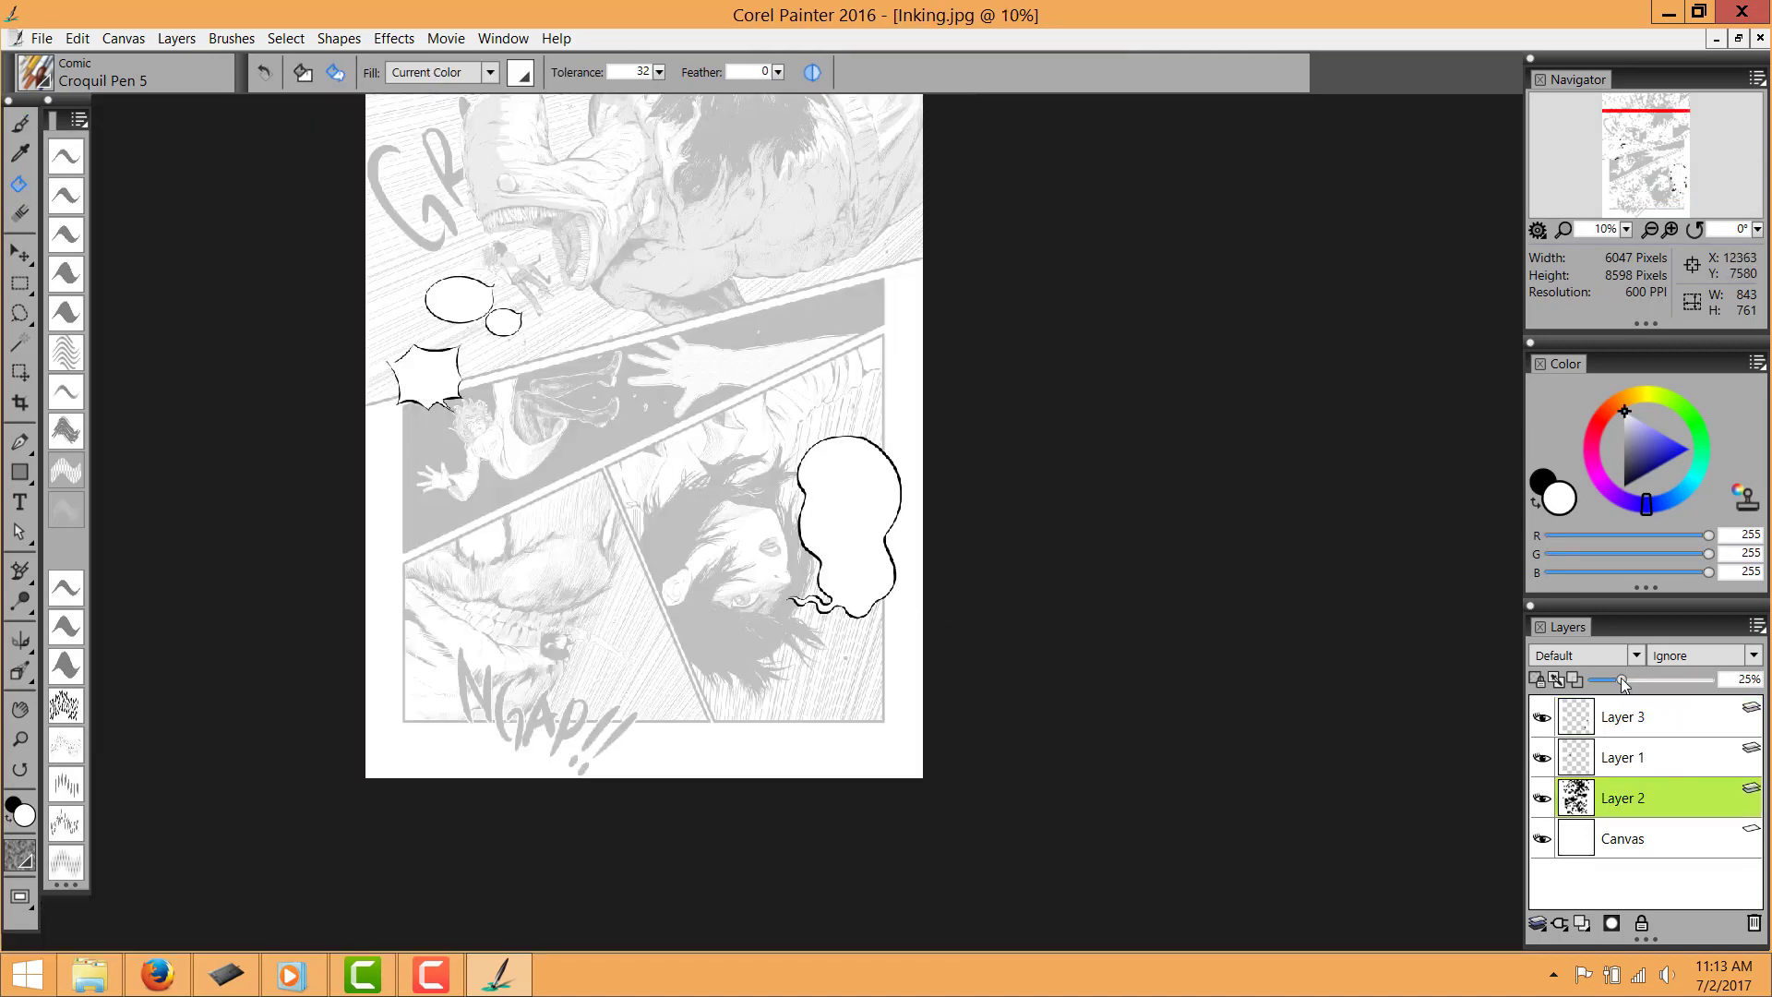
pyautogui.moveTo(1624, 683); pyautogui.dragTo(1708, 679)
pyautogui.hotkey('ctrl', '-')
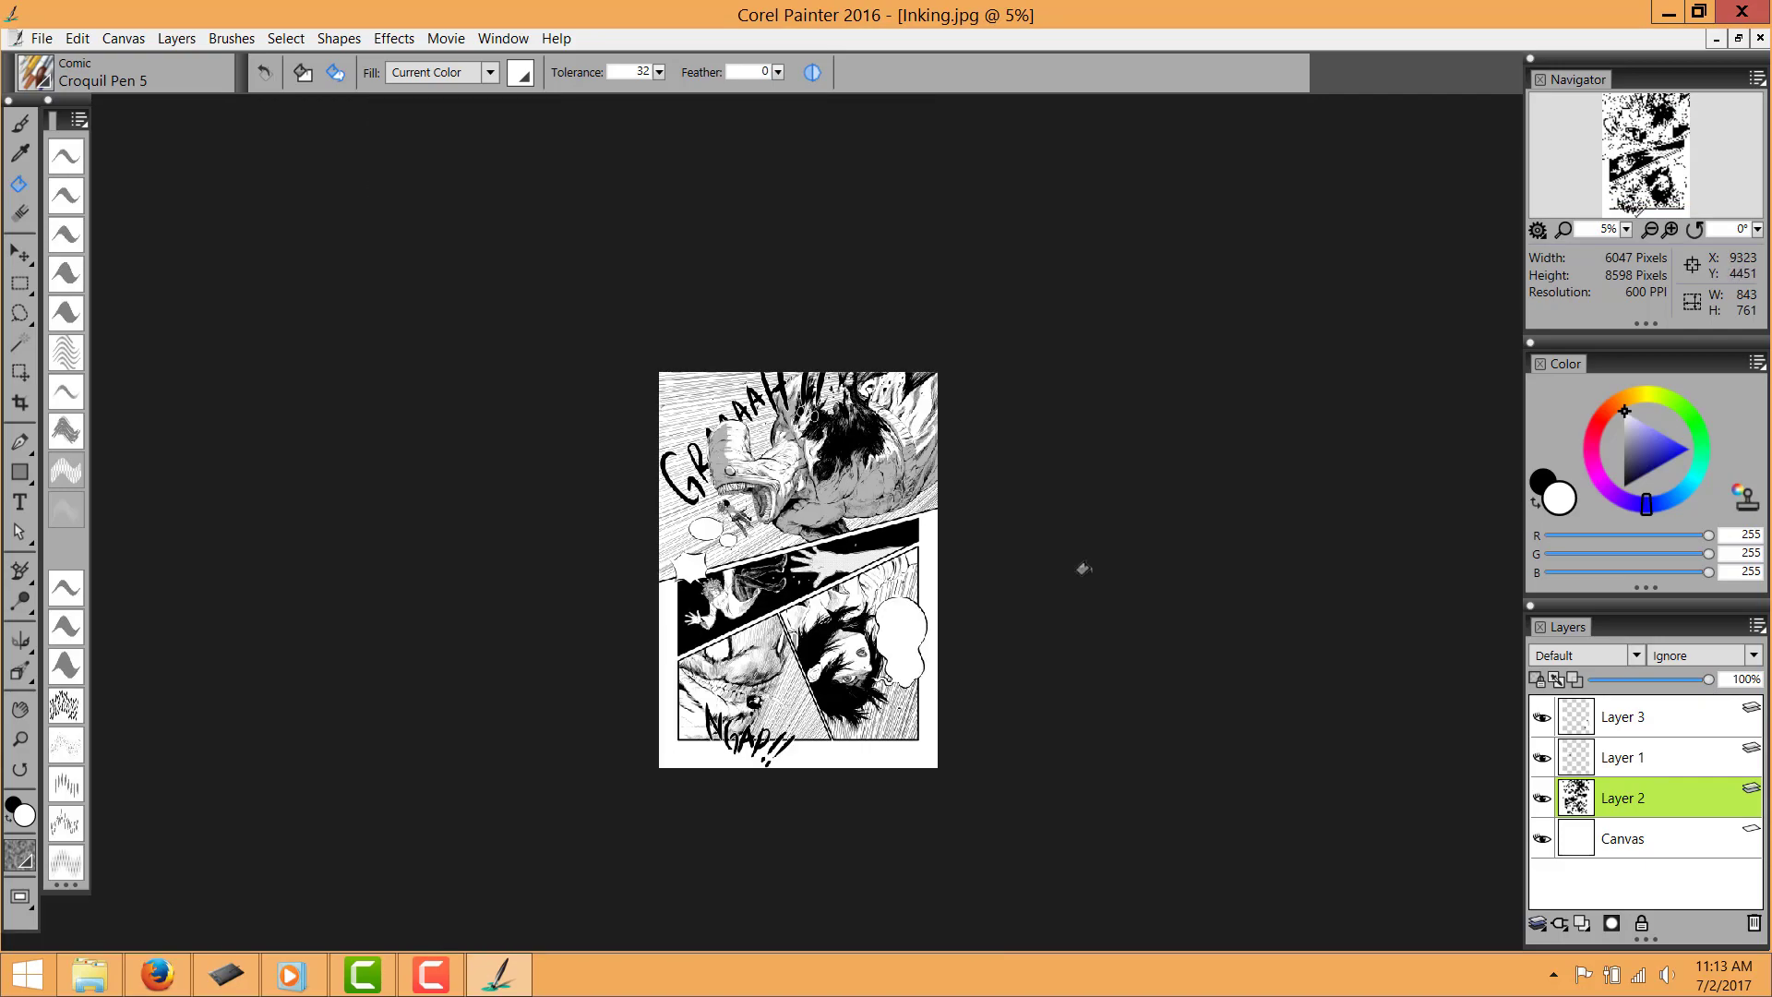
# Add a new layer above Layer 3 for the lettering and make the brush ready with black
pyautogui.hotkey('ctrl', '+')
pyautogui.hotkey('ctrl', '+')
pyautogui.hotkey('ctrl', '+')
pyautogui.hotkey('ctrl', '+')
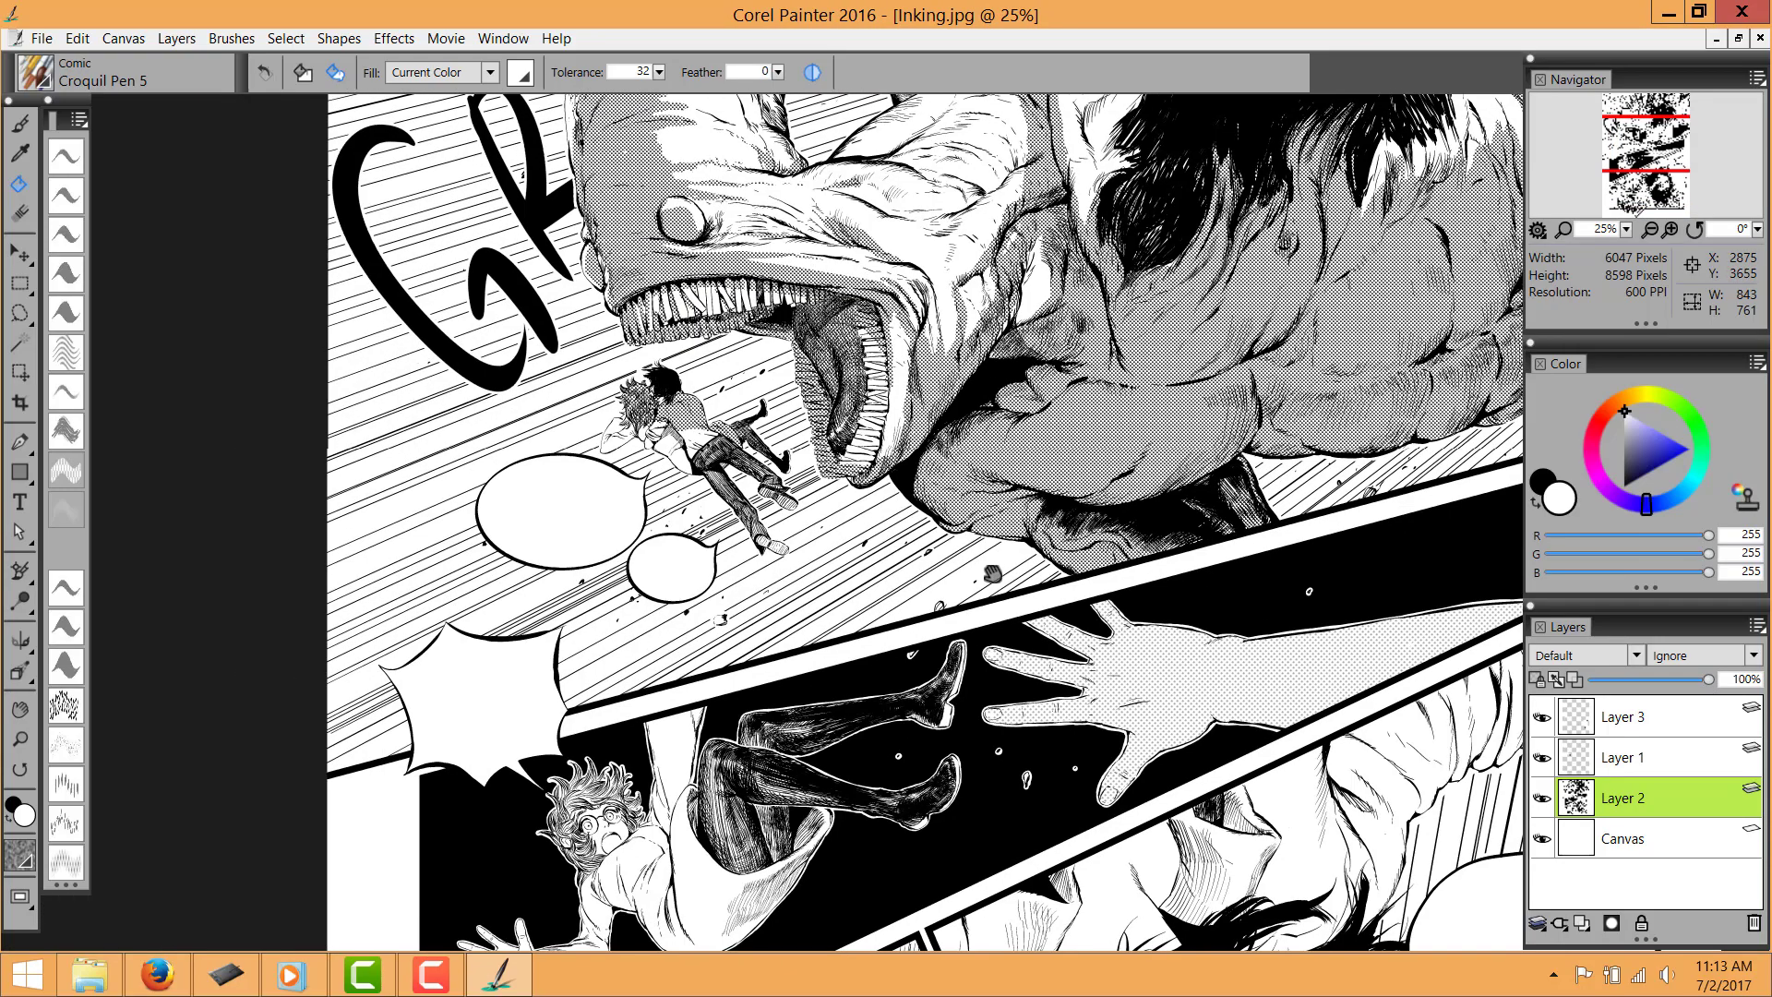
pyautogui.moveTo(992, 573); pyautogui.dragTo(973, 481)
pyautogui.hotkey('ctrl', '+')
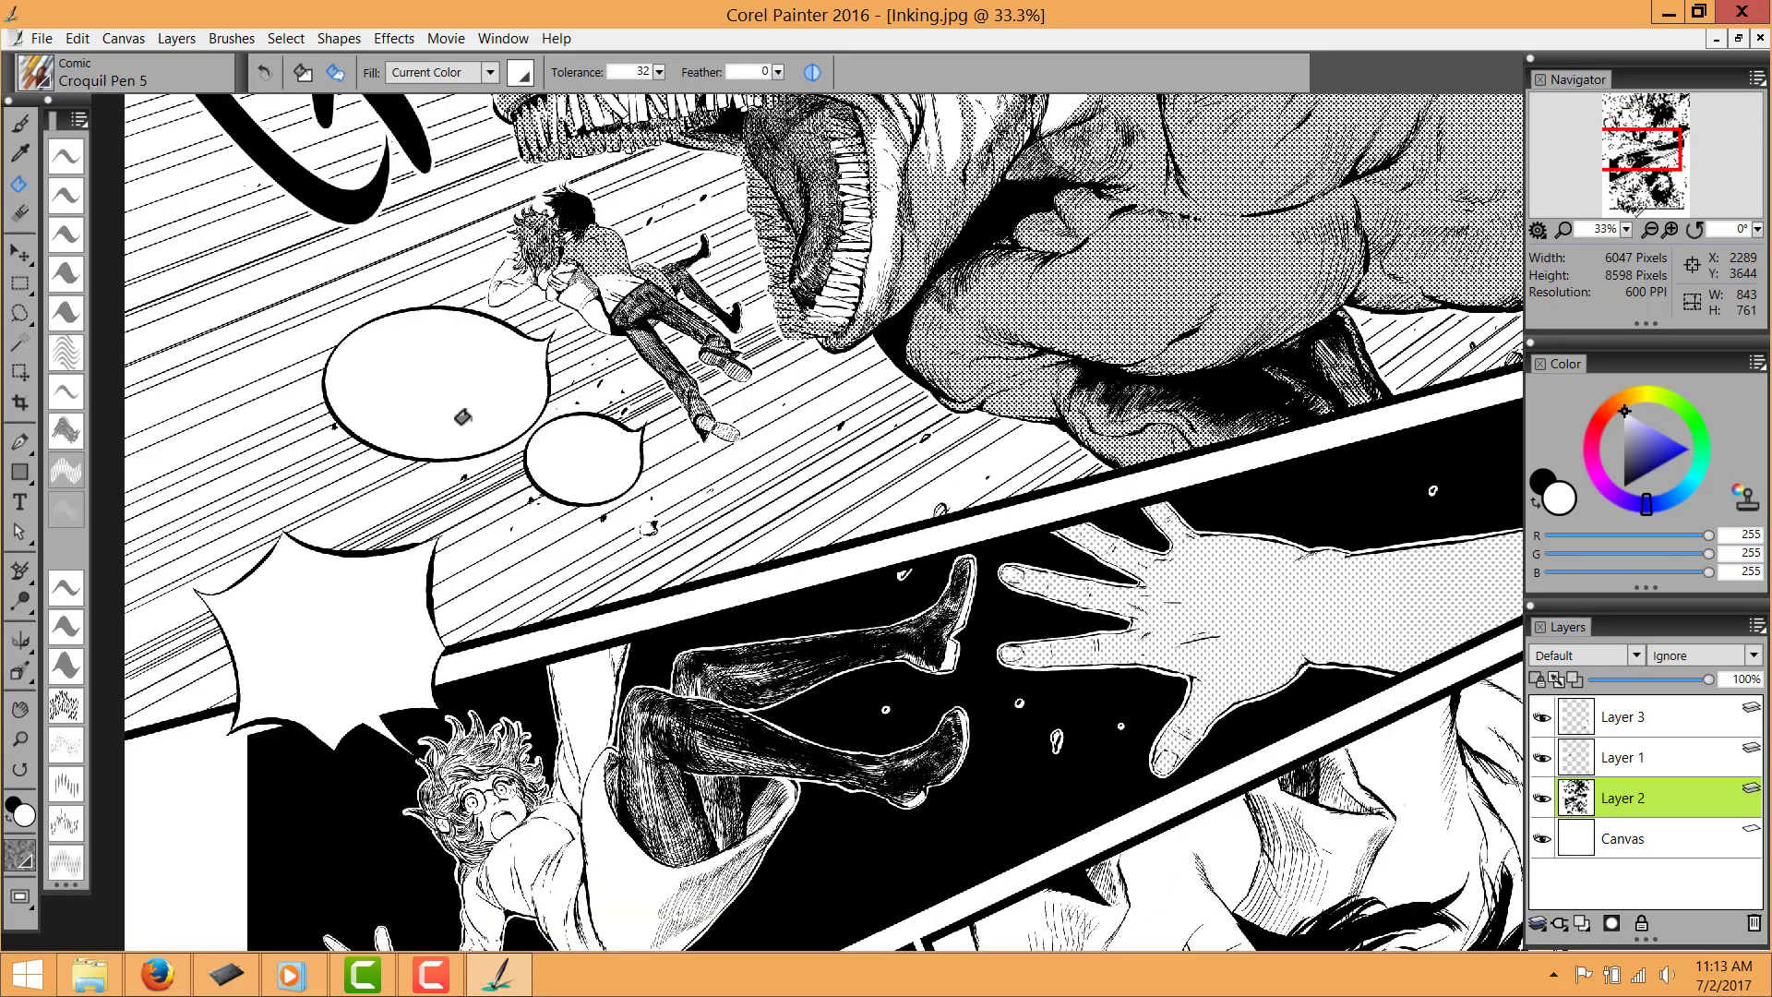
pyautogui.hotkey('ctrl', '+')
pyautogui.click(20, 124)
pyautogui.hotkey('shift', 'x')
pyautogui.moveTo(522, 530); pyautogui.dragTo(848, 727)
pyautogui.click(1601, 717)
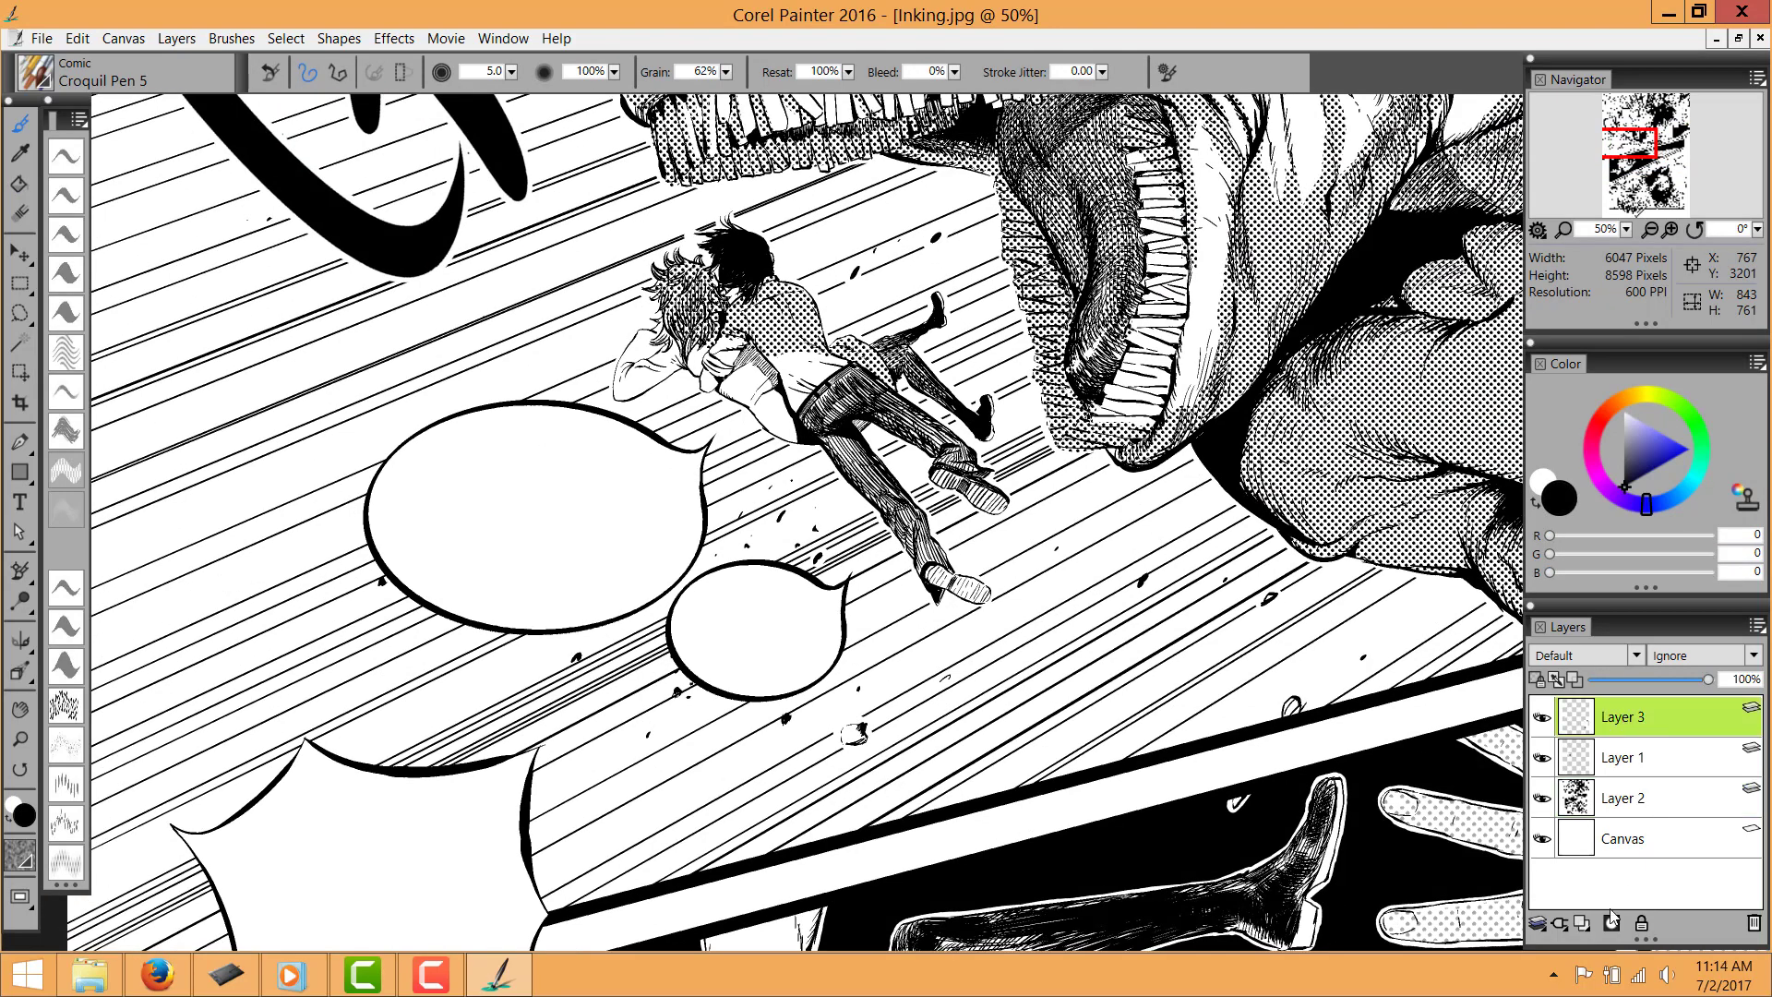
pyautogui.click(1581, 923)
# Hand-letter "Kambing!" inside the large round bubble in the top panel with Croquil Pen 9
pyautogui.hotkey('ctrl', '+')
pyautogui.moveTo(514, 565); pyautogui.dragTo(919, 598)
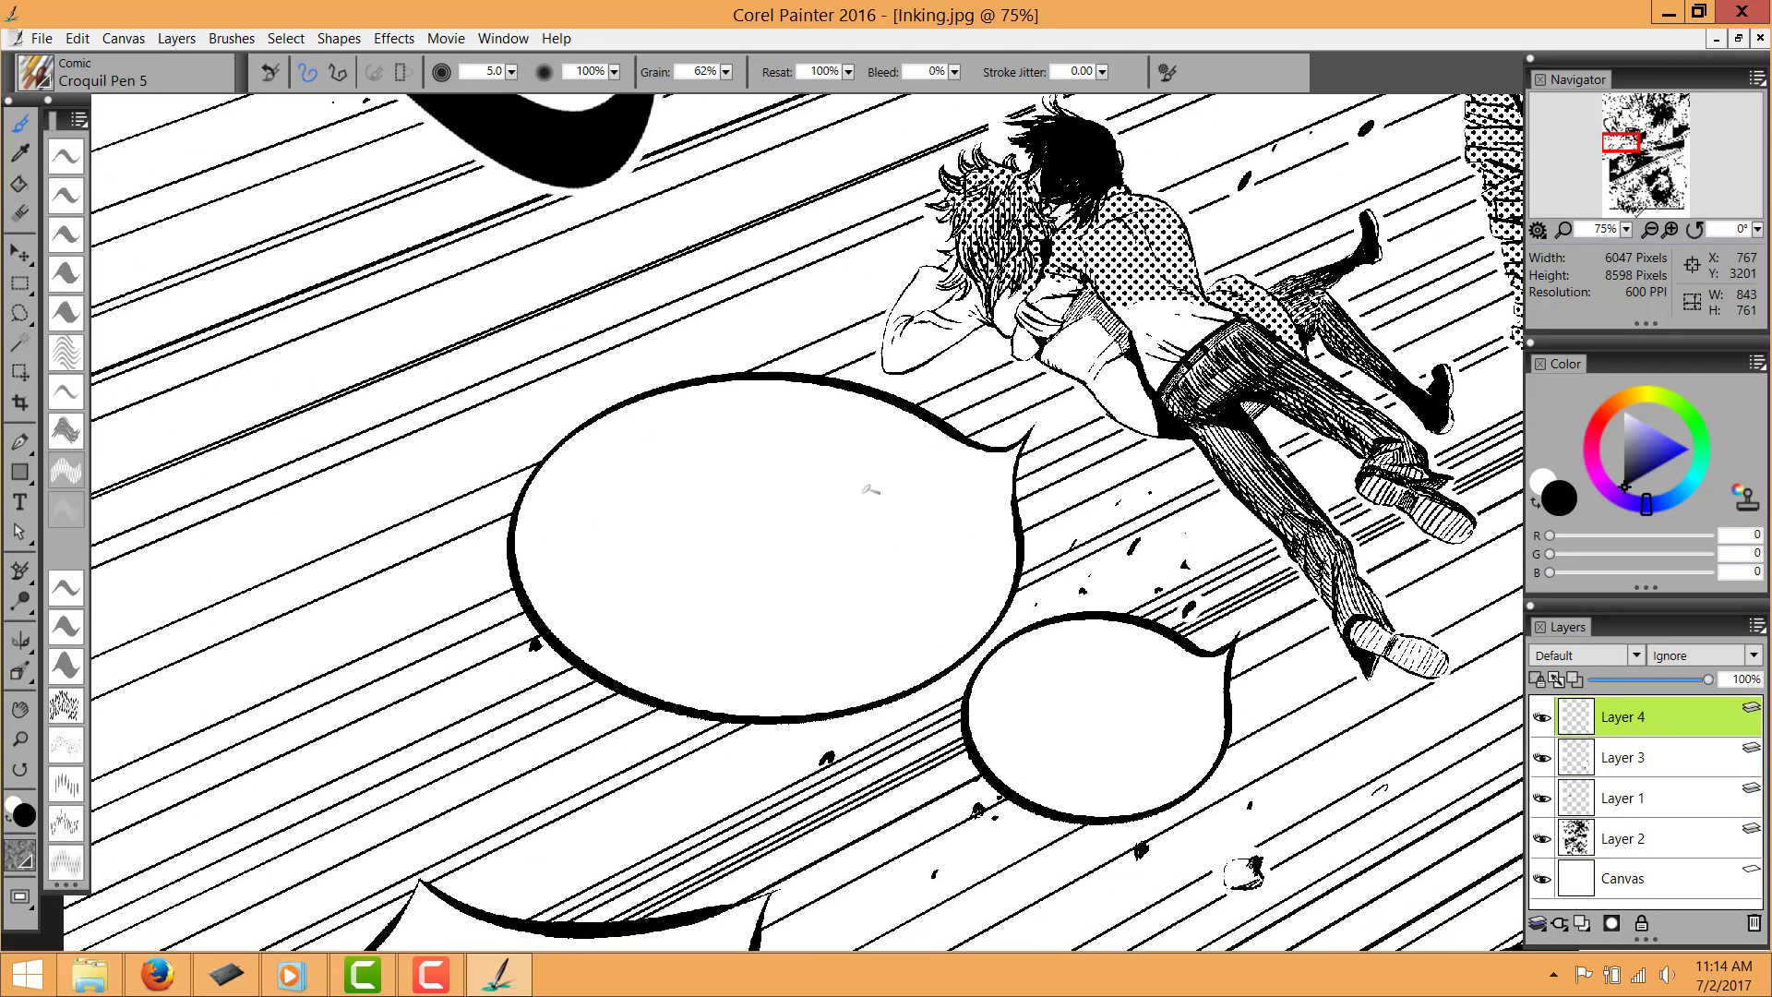
pyautogui.hotkey('ctrl', '+')
pyautogui.hotkey('ctrl', '+')
pyautogui.moveTo(573, 538); pyautogui.dragTo(634, 505)
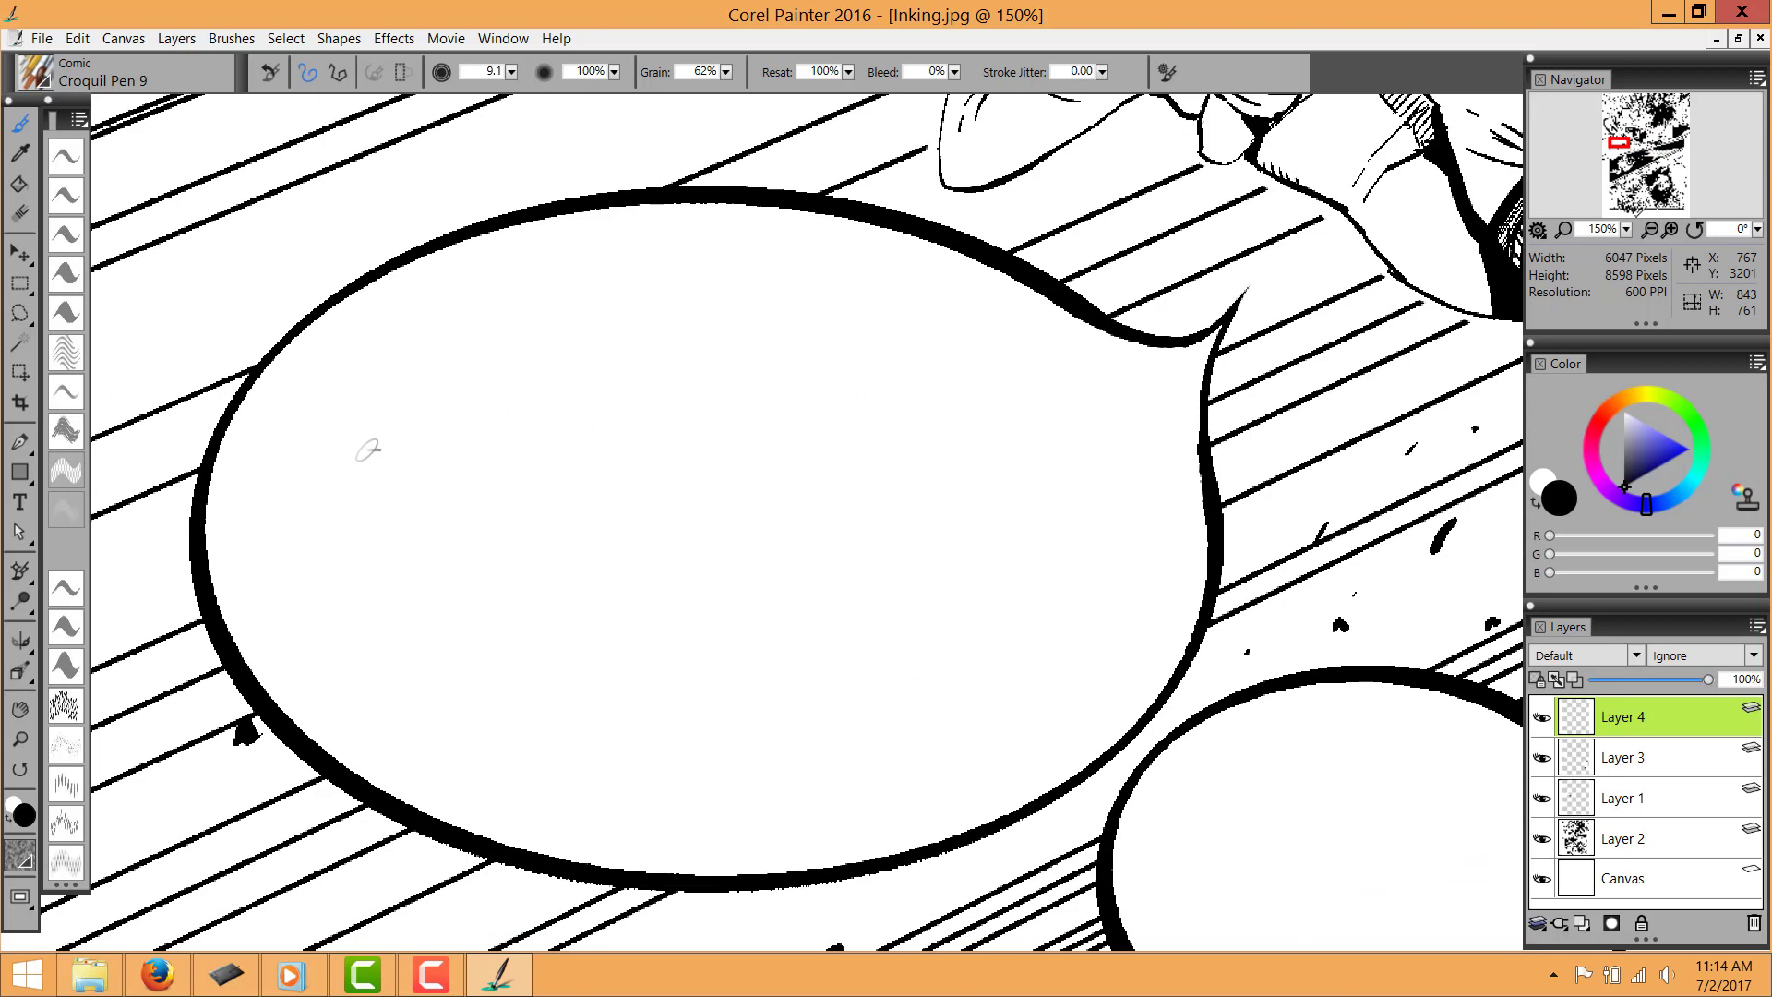
pyautogui.moveTo(359, 440); pyautogui.dragTo(374, 649)
pyautogui.moveTo(409, 492)
pyautogui.mouseDown()
pyautogui.moveTo(477, 578)
pyautogui.moveTo(454, 606)
pyautogui.mouseUp()
pyautogui.moveTo(509, 528)
pyautogui.mouseDown()
pyautogui.moveTo(522, 618)
pyautogui.moveTo(636, 609)
pyautogui.mouseUp()
pyautogui.moveTo(657, 472)
pyautogui.mouseDown()
pyautogui.moveTo(662, 623)
pyautogui.moveTo(724, 553)
pyautogui.mouseUp()
pyautogui.moveTo(748, 533)
pyautogui.mouseDown()
pyautogui.moveTo(759, 626)
pyautogui.moveTo(749, 516)
pyautogui.mouseUp()
pyautogui.moveTo(782, 521); pyautogui.dragTo(867, 617)
pyautogui.moveTo(914, 531); pyautogui.dragTo(853, 641)
pyautogui.moveTo(1013, 445); pyautogui.dragTo(970, 600)
pyautogui.moveTo(937, 643); pyautogui.dragTo(955, 657)
# Hand-letter "Manuk!" inside the small round bubble in the top panel
pyautogui.moveTo(1167, 748); pyautogui.dragTo(673, 420)
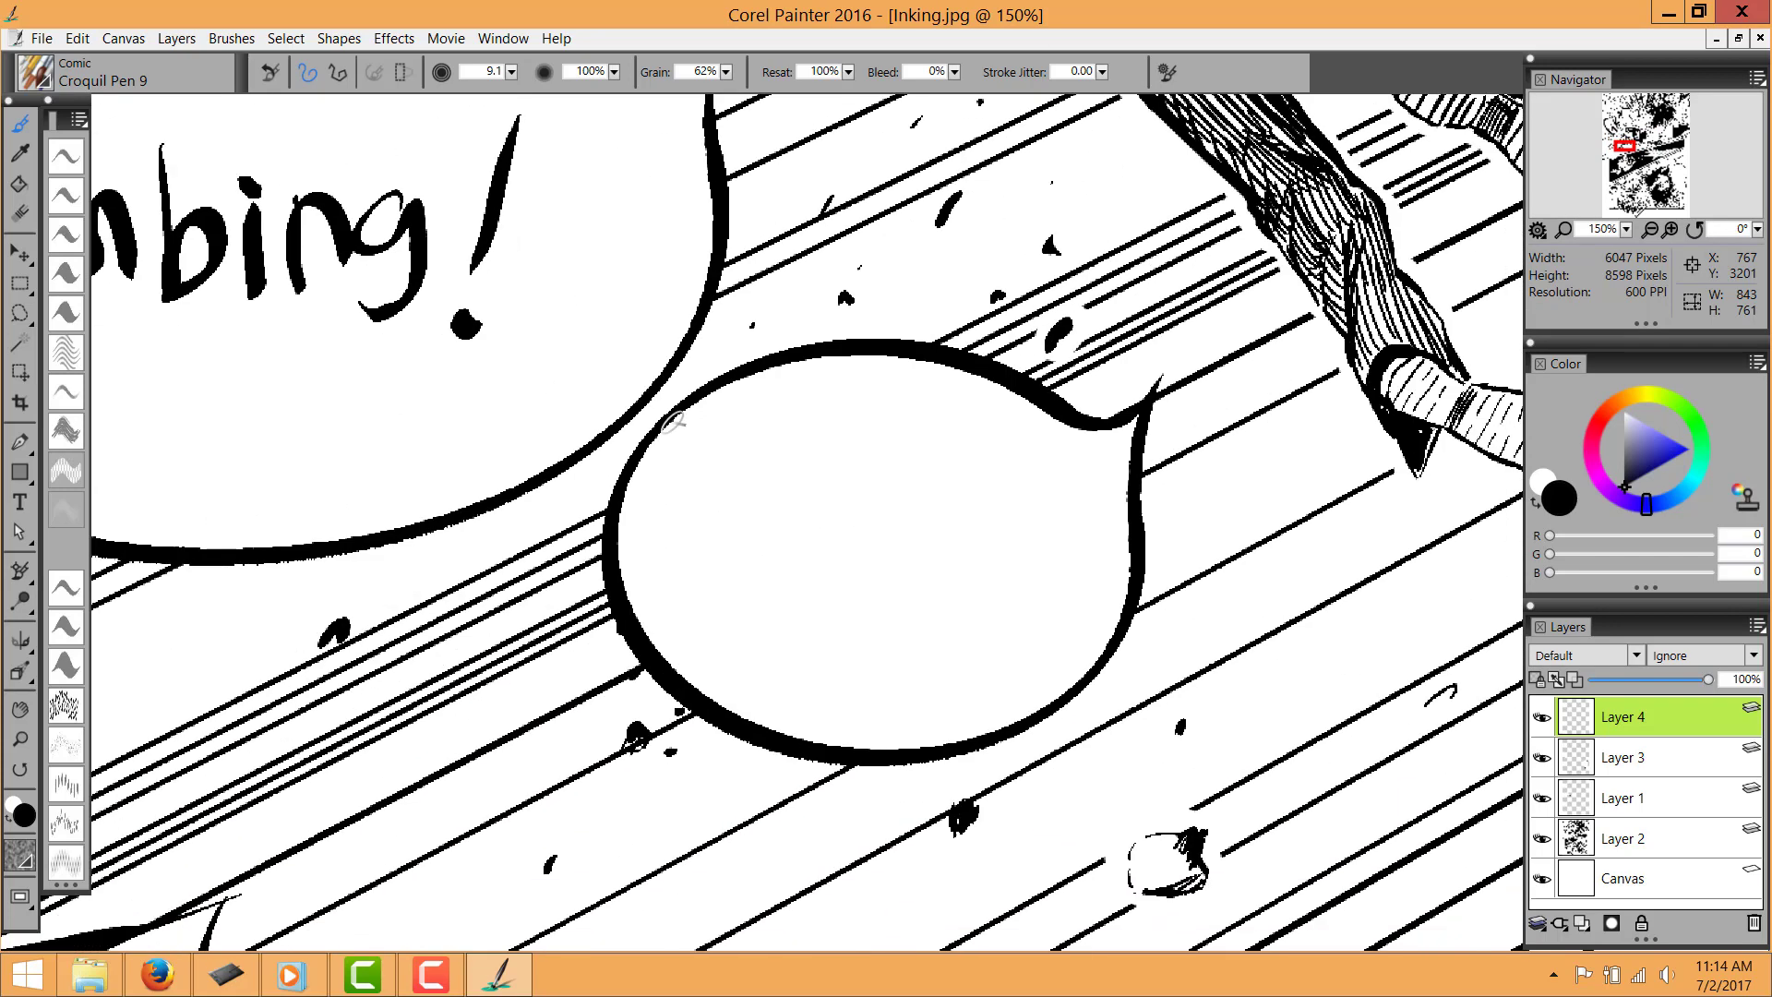
pyautogui.moveTo(688, 535); pyautogui.dragTo(750, 614)
pyautogui.moveTo(743, 531); pyautogui.dragTo(775, 609)
pyautogui.moveTo(830, 577)
pyautogui.mouseDown()
pyautogui.moveTo(863, 632)
pyautogui.moveTo(923, 632)
pyautogui.mouseUp()
pyautogui.moveTo(927, 558); pyautogui.dragTo(988, 605)
pyautogui.moveTo(1005, 507); pyautogui.dragTo(997, 618)
pyautogui.moveTo(1038, 549); pyautogui.dragTo(1043, 609)
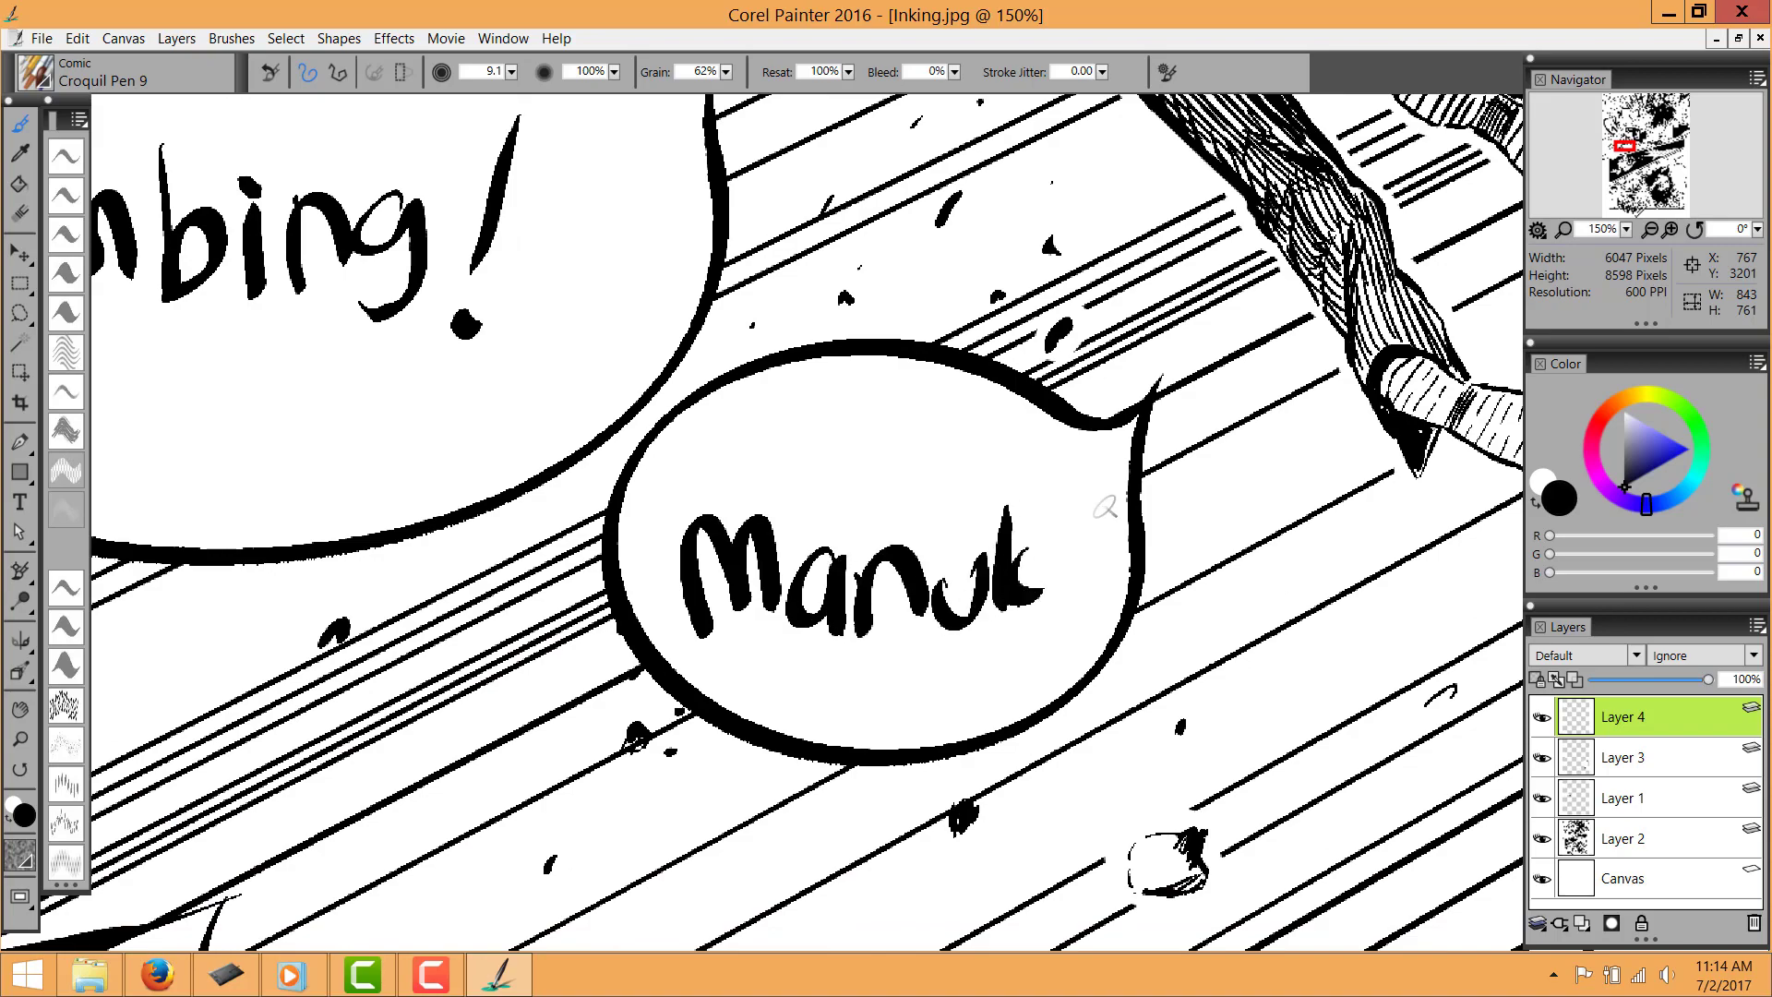
pyautogui.moveTo(1111, 499); pyautogui.dragTo(1067, 637)
pyautogui.moveTo(1042, 672); pyautogui.dragTo(1052, 677)
# Hand-letter "Tunaikan" as the first line in the spiky shout bubble beside the falling boy
pyautogui.hotkey('ctrl', '-')
pyautogui.hotkey('ctrl', '-')
pyautogui.moveTo(378, 926); pyautogui.dragTo(657, 503)
pyautogui.hotkey('ctrl', '+')
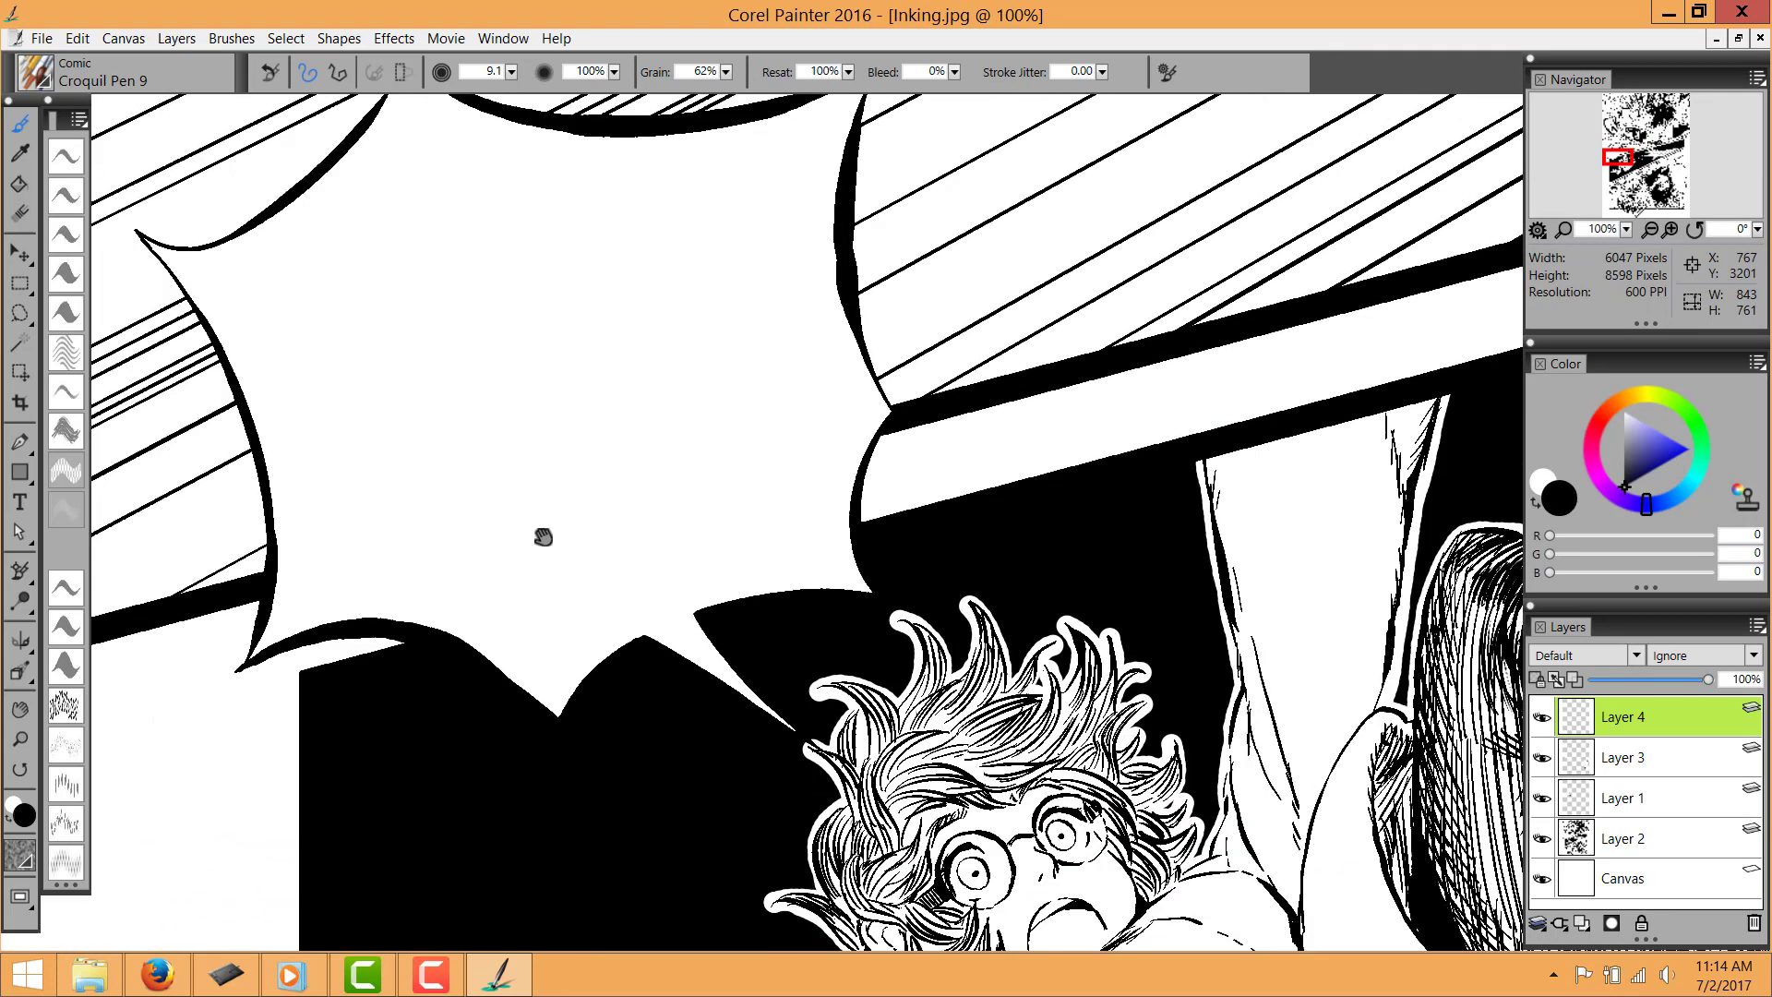
pyautogui.moveTo(542, 536); pyautogui.dragTo(637, 581)
pyautogui.hotkey('ctrl', '+')
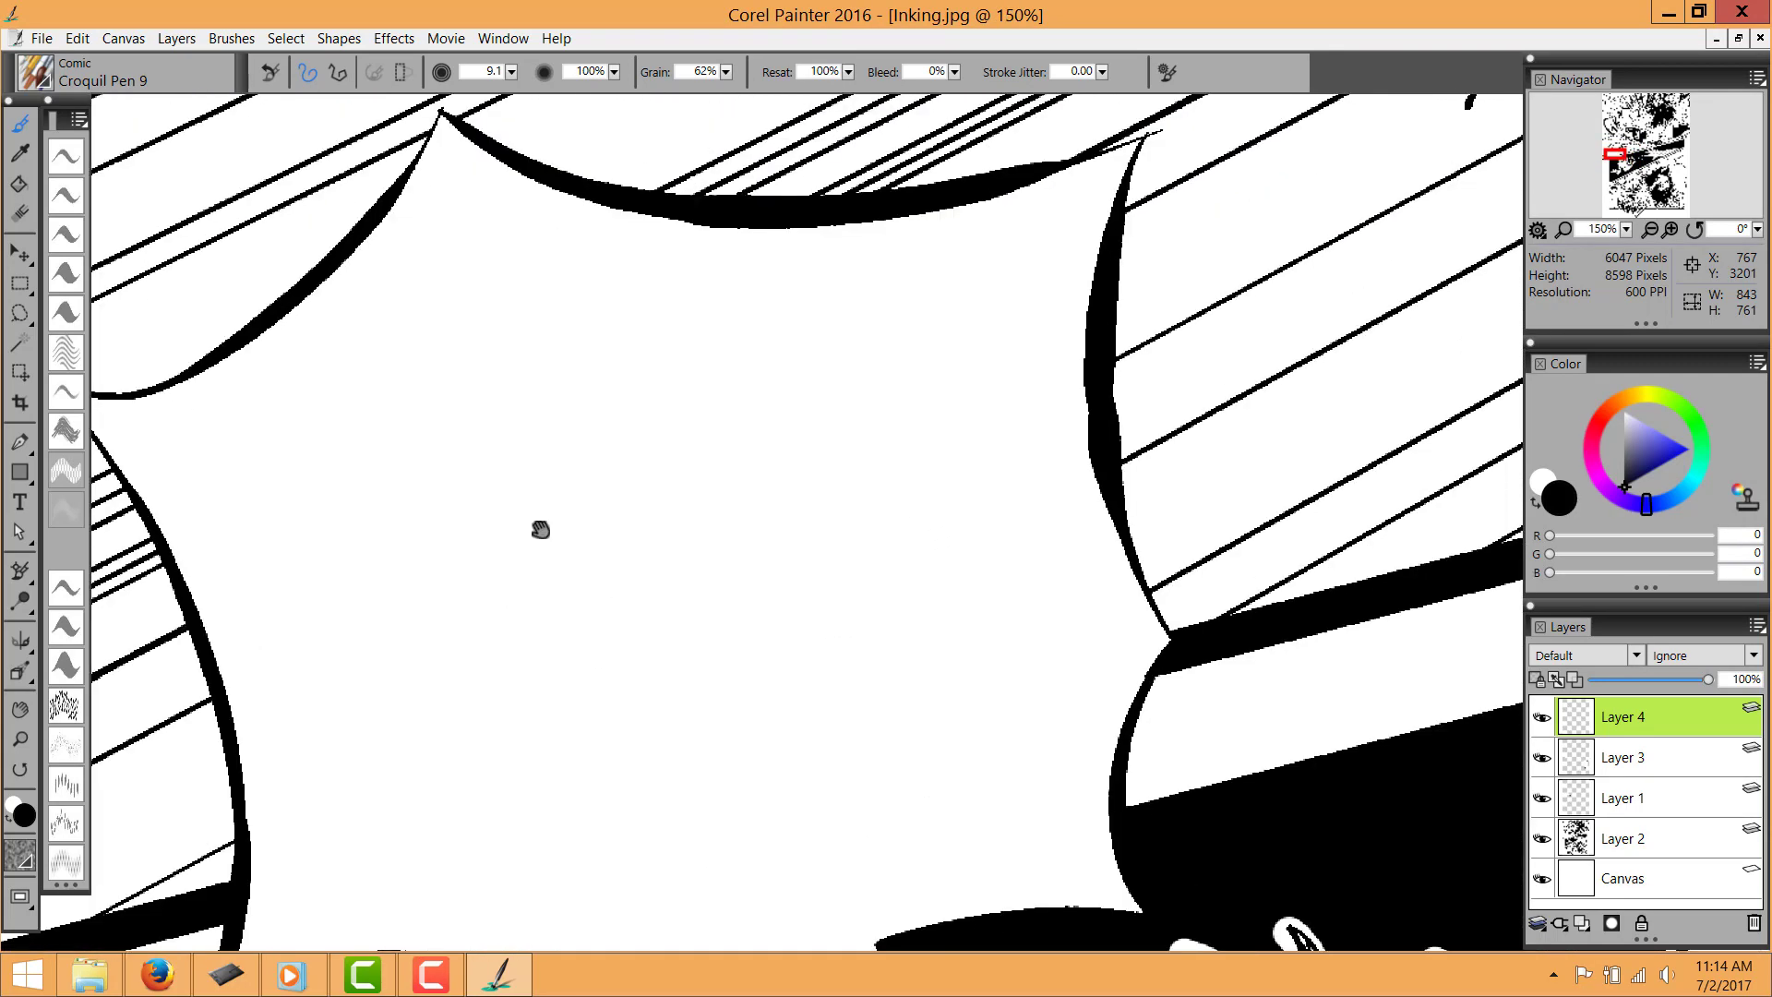
pyautogui.moveTo(540, 529); pyautogui.dragTo(585, 495)
pyautogui.moveTo(336, 337); pyautogui.dragTo(383, 485)
pyautogui.moveTo(295, 397); pyautogui.dragTo(392, 269)
pyautogui.moveTo(408, 380); pyautogui.dragTo(475, 371)
pyautogui.moveTo(517, 448)
pyautogui.mouseDown()
pyautogui.moveTo(579, 406)
pyautogui.moveTo(634, 412)
pyautogui.mouseUp()
pyautogui.moveTo(642, 338); pyautogui.dragTo(647, 415)
pyautogui.moveTo(674, 330); pyautogui.dragTo(680, 425)
pyautogui.moveTo(720, 276); pyautogui.dragTo(718, 420)
pyautogui.moveTo(762, 304); pyautogui.dragTo(798, 378)
pyautogui.moveTo(853, 319); pyautogui.dragTo(812, 374)
pyautogui.moveTo(847, 314)
pyautogui.mouseDown()
pyautogui.moveTo(854, 379)
pyautogui.moveTo(955, 365)
pyautogui.mouseUp()
# Hand-letter "Zakat!" as the second line of the spiky shout bubble
pyautogui.moveTo(392, 609); pyautogui.dragTo(560, 678)
pyautogui.moveTo(636, 596); pyautogui.dragTo(655, 674)
pyautogui.moveTo(690, 526); pyautogui.dragTo(712, 646)
pyautogui.moveTo(784, 567); pyautogui.dragTo(789, 650)
pyautogui.moveTo(830, 563); pyautogui.dragTo(862, 627)
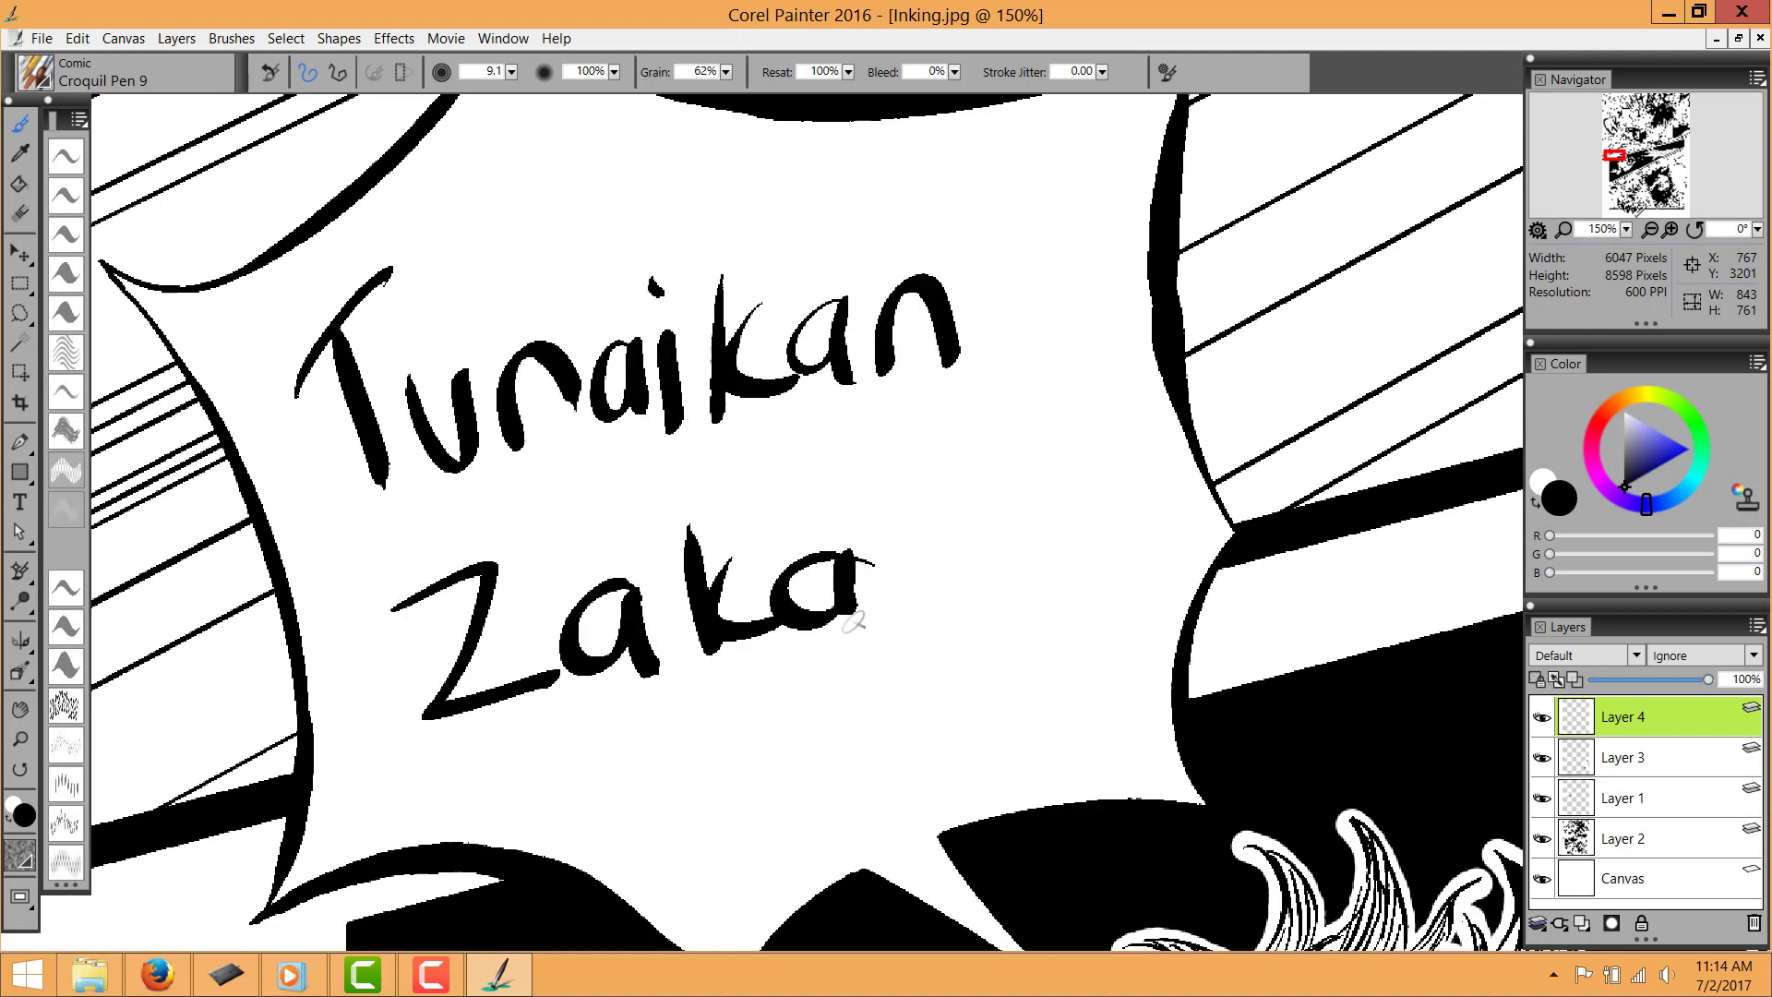
pyautogui.moveTo(905, 461); pyautogui.dragTo(927, 590)
pyautogui.moveTo(867, 562); pyautogui.dragTo(960, 517)
pyautogui.moveTo(1052, 410); pyautogui.dragTo(1010, 604)
pyautogui.moveTo(988, 651); pyautogui.dragTo(1005, 657)
# Hand-letter "Manuk" as the first line in the wavy bubble of the lower-right panel
pyautogui.hotkey('ctrl', '-')
pyautogui.hotkey('ctrl', '-')
pyautogui.moveTo(1317, 676); pyautogui.dragTo(704, 479)
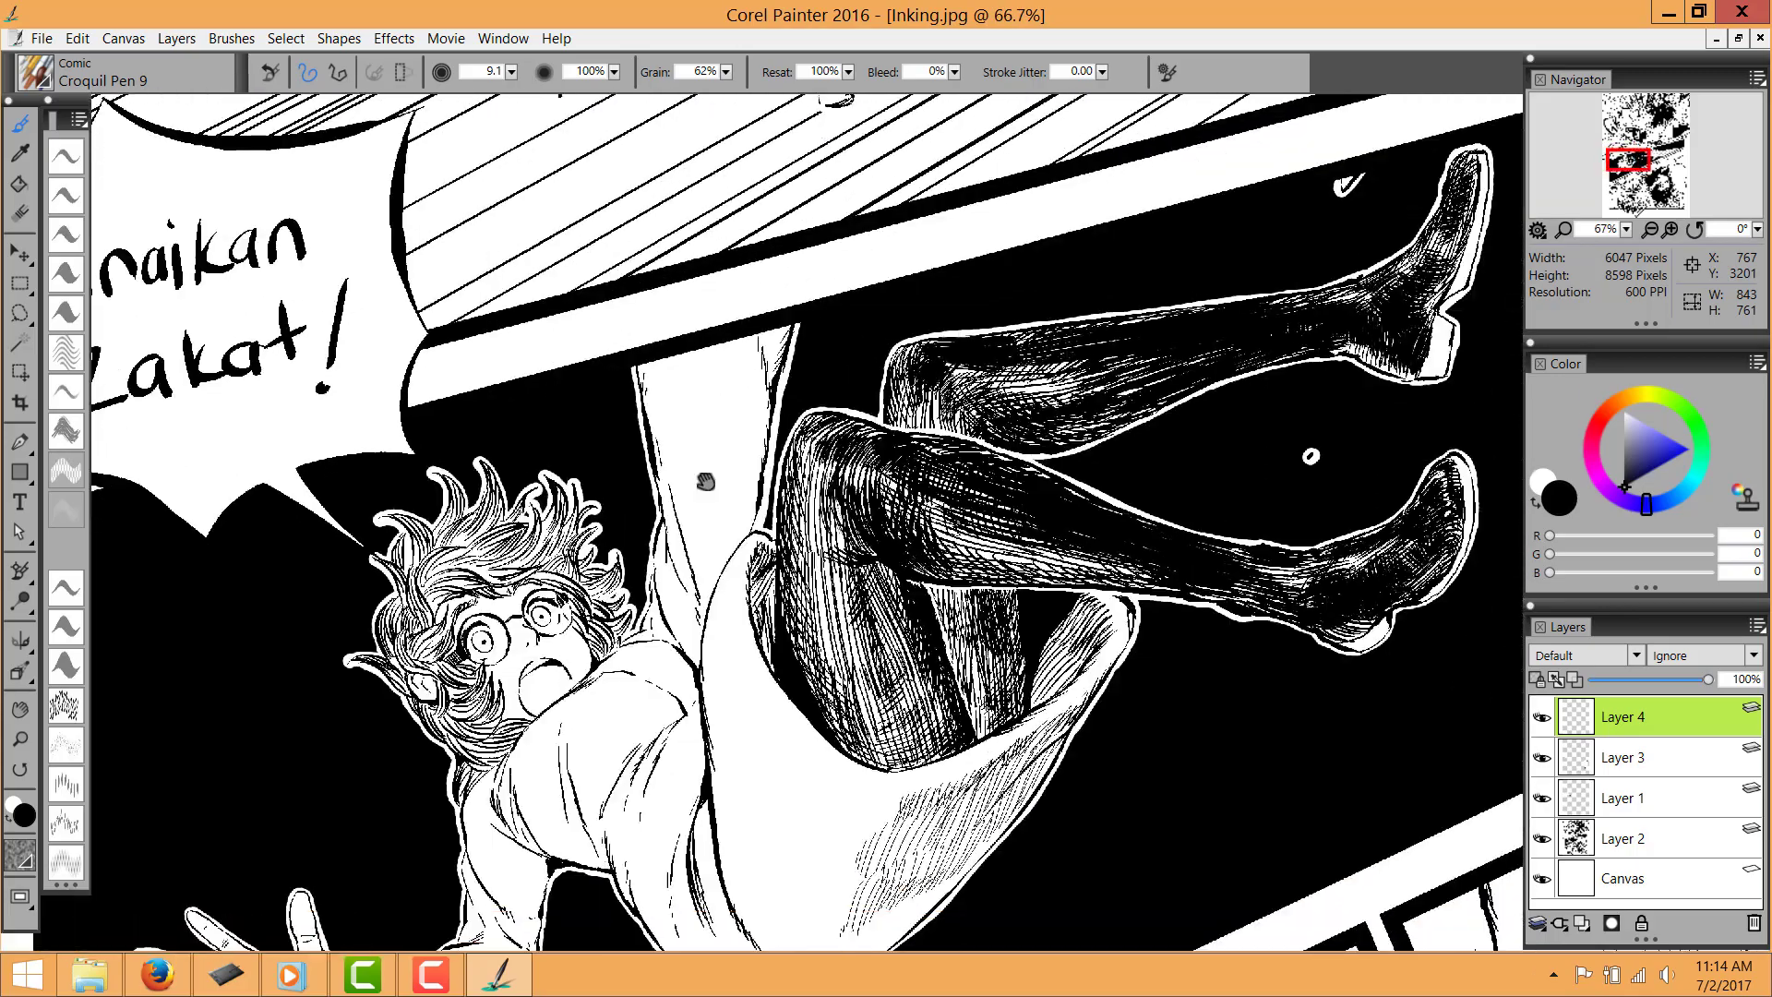
pyautogui.moveTo(1214, 687); pyautogui.dragTo(819, 529)
pyautogui.moveTo(1186, 819); pyautogui.dragTo(438, 388)
pyautogui.moveTo(772, 541); pyautogui.dragTo(412, 280)
pyautogui.moveTo(1080, 327); pyautogui.dragTo(415, 625)
pyautogui.hotkey('ctrl', '+')
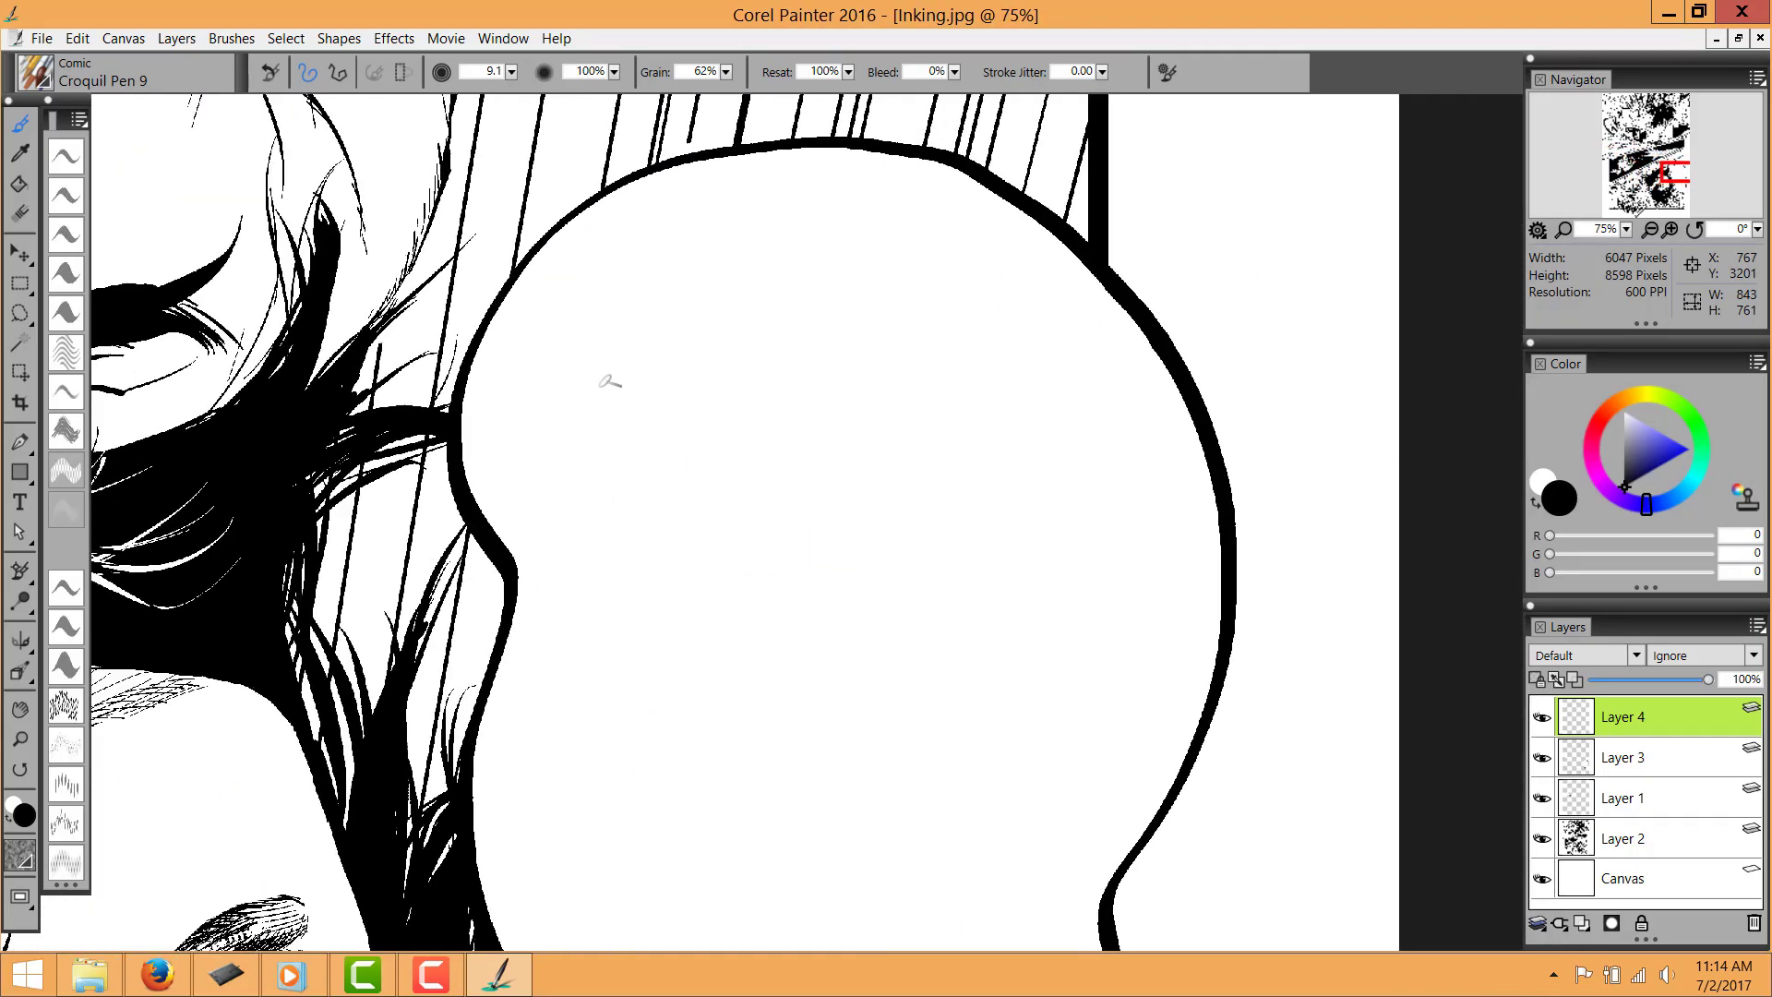
pyautogui.moveTo(576, 382)
pyautogui.mouseDown()
pyautogui.moveTo(633, 466)
pyautogui.moveTo(683, 475)
pyautogui.mouseUp()
pyautogui.moveTo(752, 411); pyautogui.dragTo(759, 485)
pyautogui.moveTo(771, 417)
pyautogui.mouseDown()
pyautogui.moveTo(817, 434)
pyautogui.moveTo(825, 491)
pyautogui.mouseUp()
pyautogui.moveTo(840, 408)
pyautogui.mouseDown()
pyautogui.moveTo(904, 402)
pyautogui.moveTo(923, 499)
pyautogui.mouseUp()
pyautogui.moveTo(973, 411); pyautogui.dragTo(1005, 472)
# Hand-letter "Berbulu" as the second line of the wavy bubble
pyautogui.moveTo(858, 593); pyautogui.dragTo(840, 429)
pyautogui.moveTo(617, 499); pyautogui.dragTo(623, 637)
pyautogui.moveTo(750, 533); pyautogui.dragTo(762, 609)
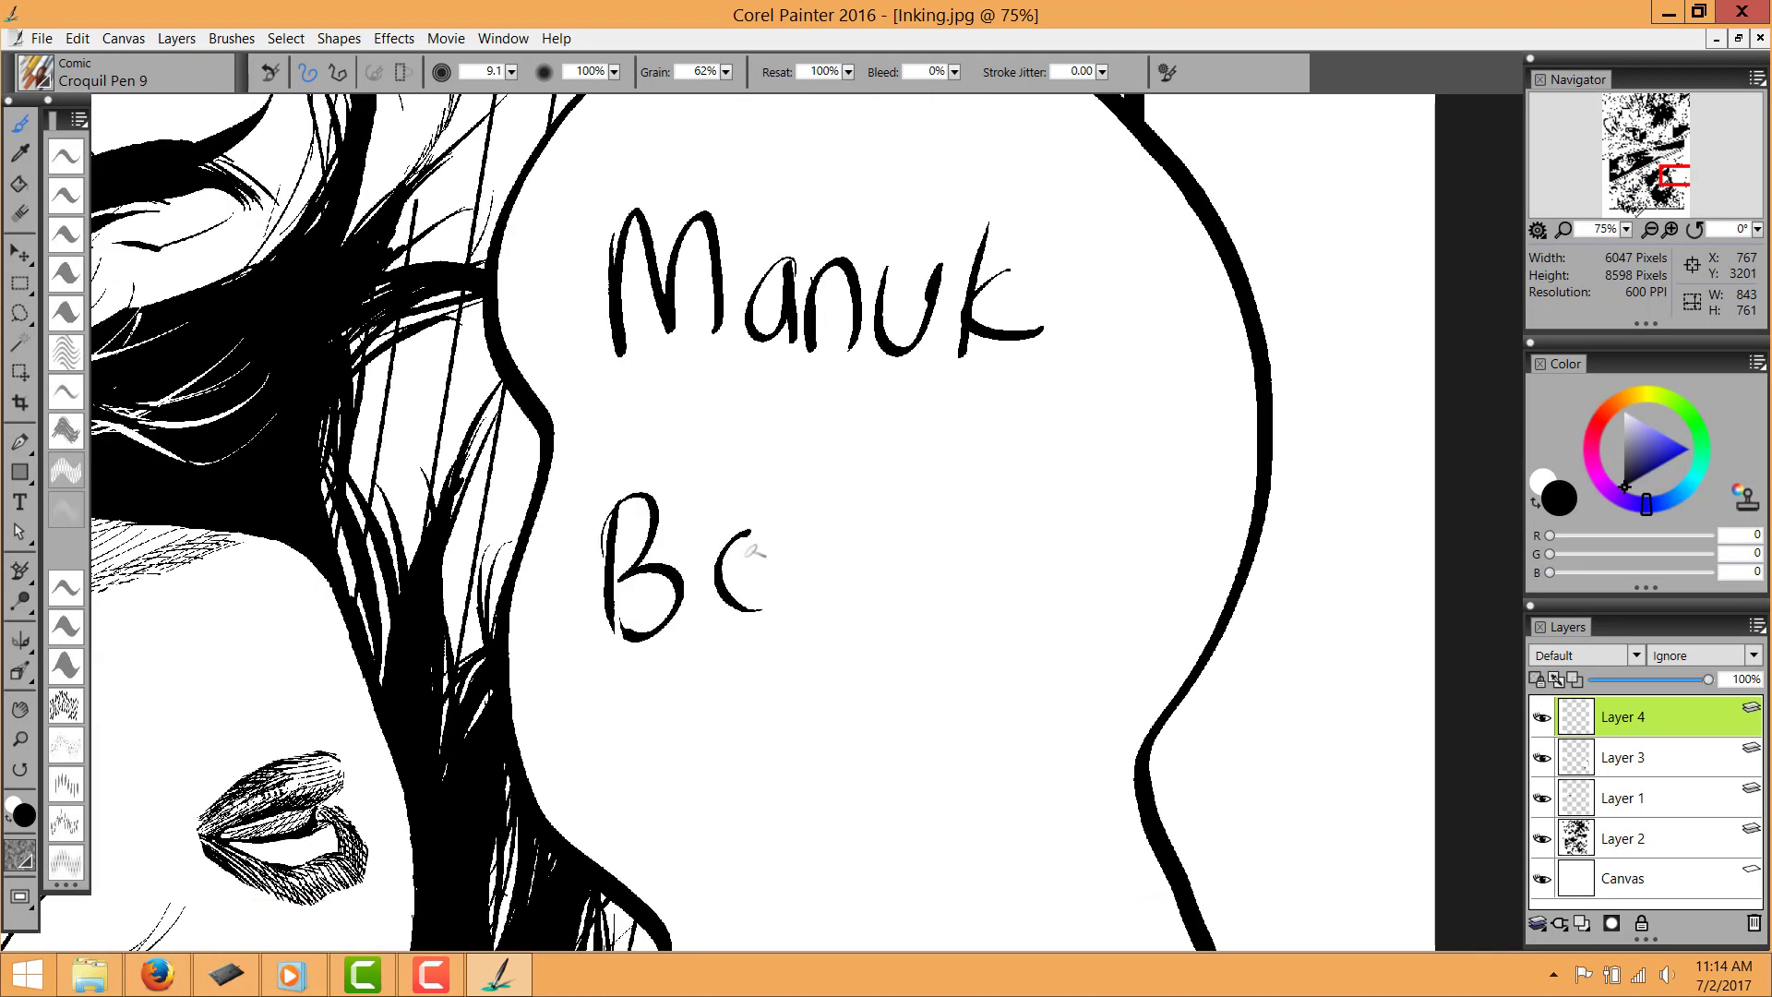
pyautogui.moveTo(847, 526); pyautogui.dragTo(844, 628)
pyautogui.moveTo(895, 574); pyautogui.dragTo(944, 565)
pyautogui.moveTo(979, 502); pyautogui.dragTo(970, 637)
pyautogui.moveTo(1006, 580); pyautogui.dragTo(1061, 567)
# Hand-letter "Hijauu" as the third line of the wavy bubble, redrawing the letter j once
pyautogui.moveTo(824, 686); pyautogui.dragTo(768, 430)
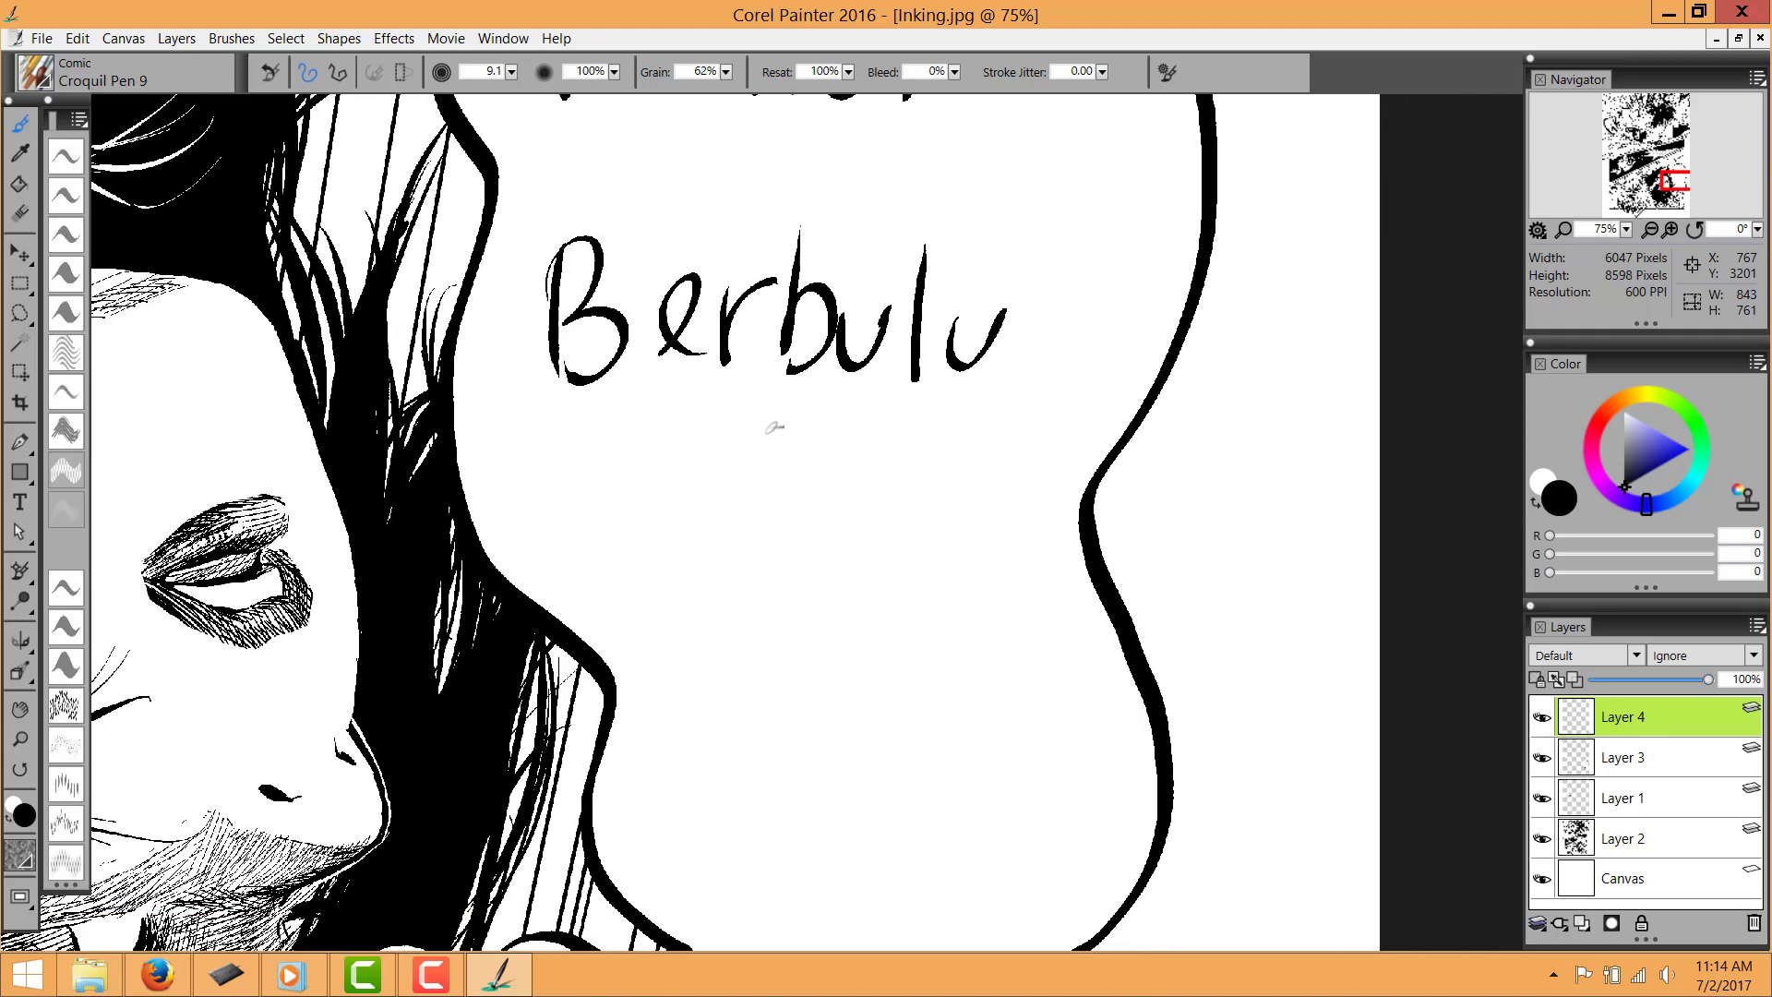
pyautogui.moveTo(621, 580); pyautogui.dragTo(631, 607)
pyautogui.moveTo(670, 464); pyautogui.dragTo(683, 609)
pyautogui.moveTo(616, 584); pyautogui.dragTo(700, 542)
pyautogui.moveTo(772, 627); pyautogui.dragTo(741, 660)
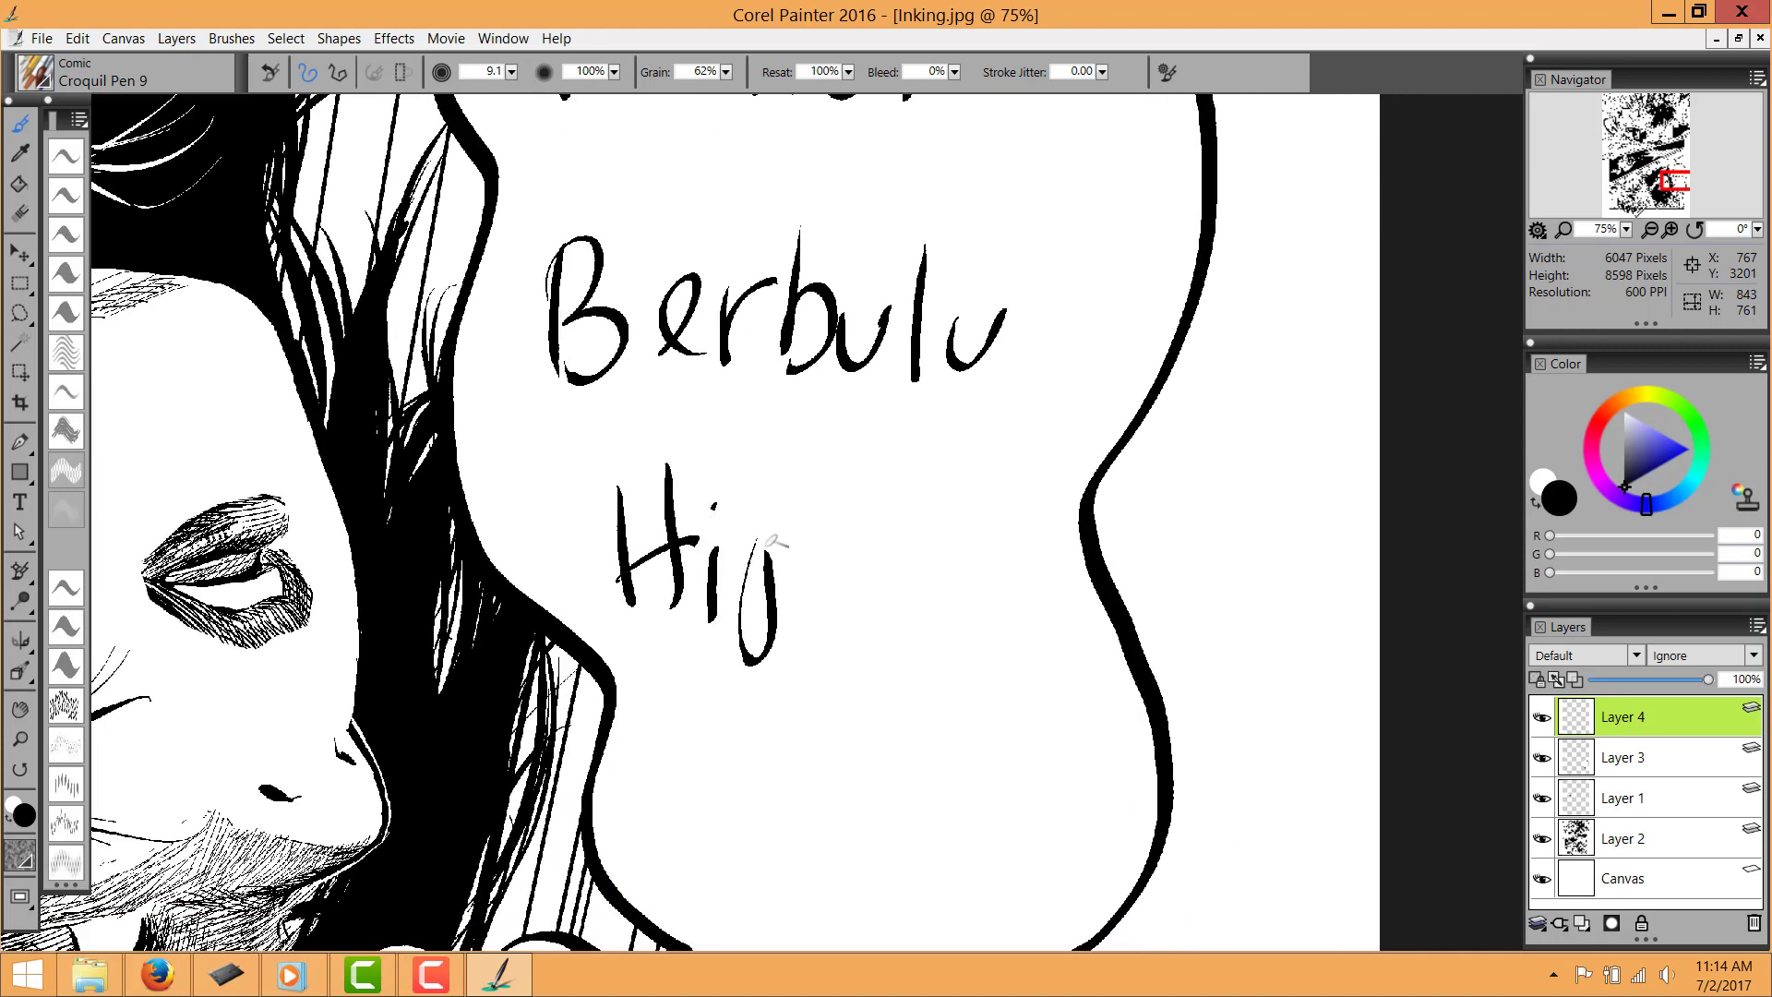
pyautogui.hotkey('ctrl', 'z')
pyautogui.moveTo(762, 552); pyautogui.dragTo(725, 646)
pyautogui.moveTo(826, 544); pyautogui.dragTo(838, 614)
pyautogui.moveTo(881, 558); pyautogui.dragTo(1003, 570)
# Trail the last word off with a chain of shrinking "u" strokes running down towards the bubble's tail
pyautogui.moveTo(983, 673); pyautogui.dragTo(1014, 582)
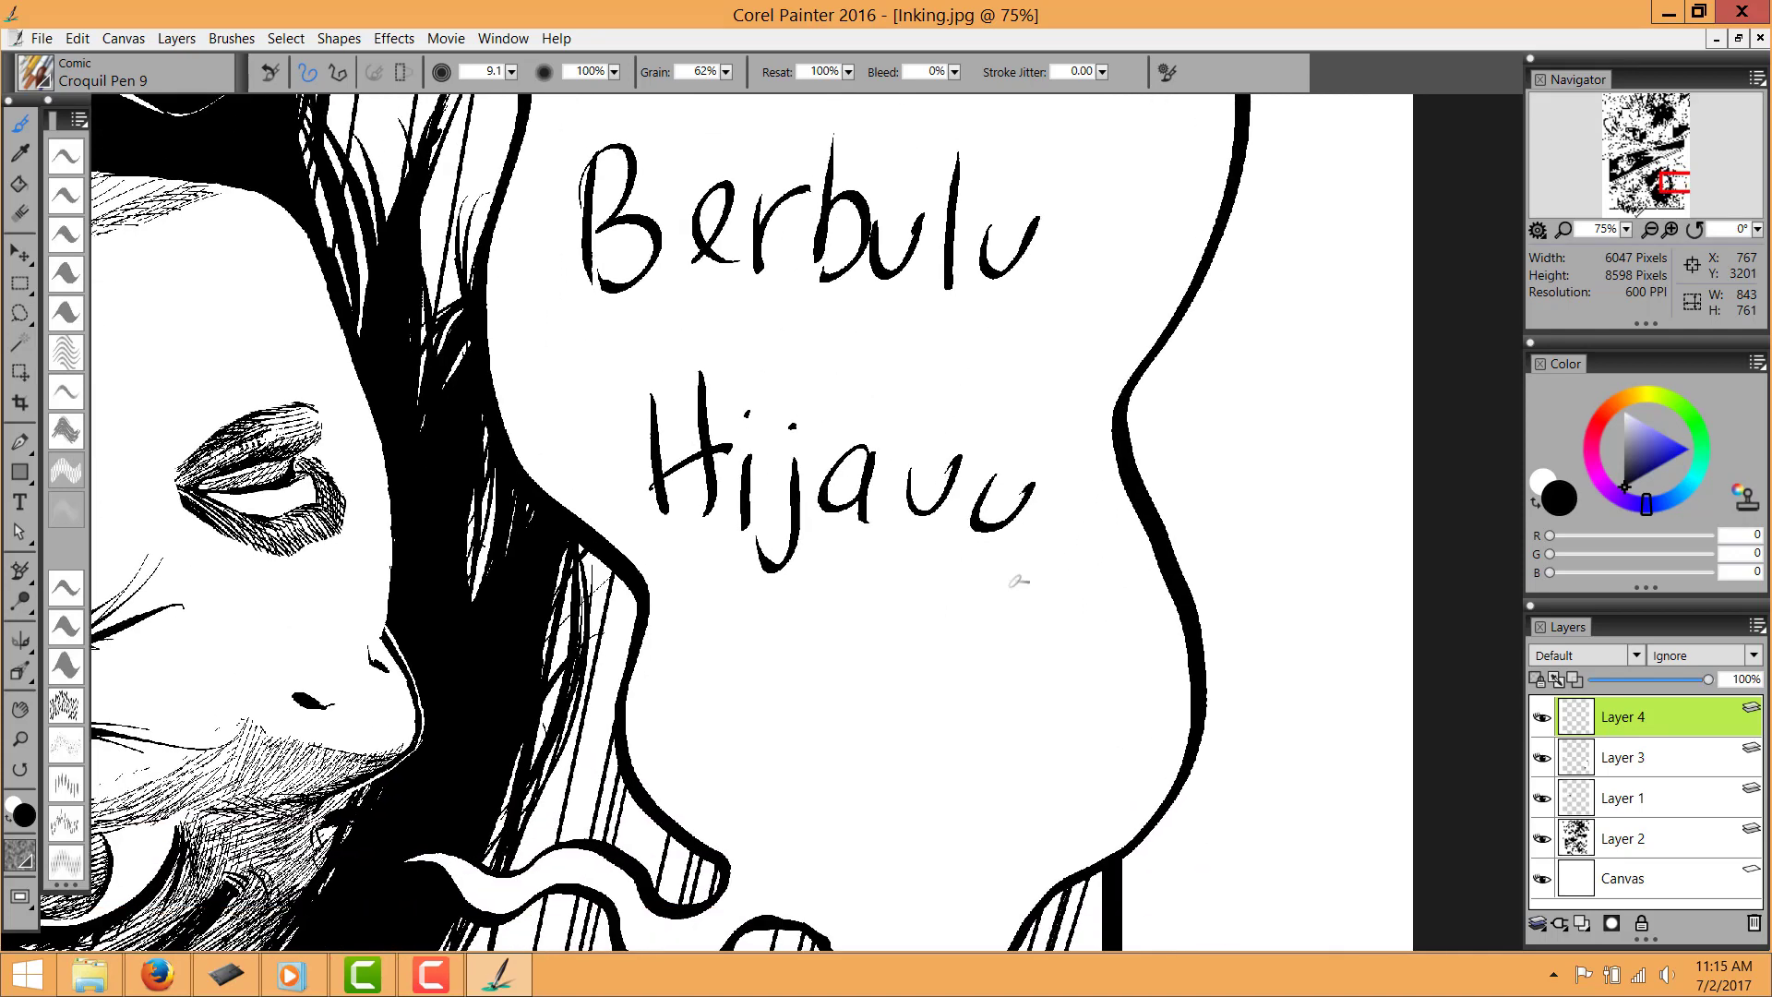
pyautogui.hotkey('ctrl', '-')
pyautogui.hotkey('ctrl', '-')
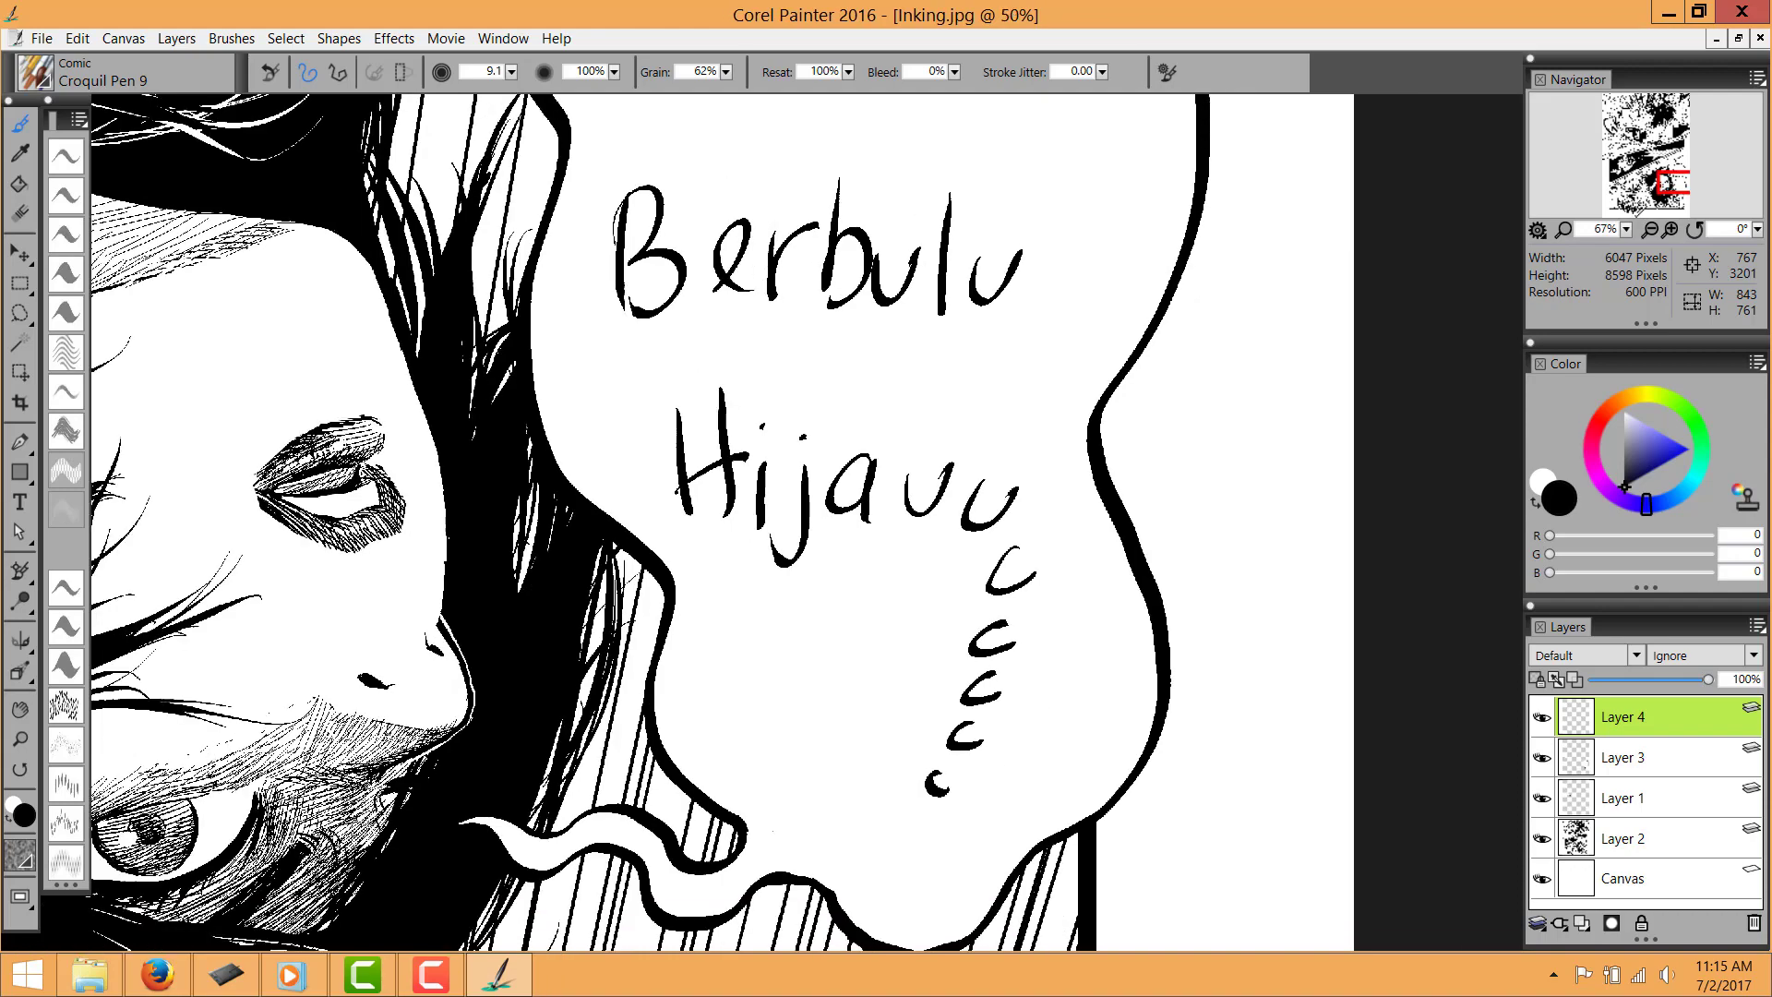
pyautogui.click(904, 743)
# Review the finished lettered page as a whole and the lower panels up close
pyautogui.hotkey('ctrl', '-')
pyautogui.hotkey('ctrl', '-')
pyautogui.moveTo(900, 682); pyautogui.dragTo(1068, 841)
pyautogui.hotkey('ctrl', '-')
pyautogui.hotkey('ctrl', '-')
pyautogui.hotkey('ctrl', '-')
pyautogui.moveTo(752, 585); pyautogui.dragTo(740, 652)
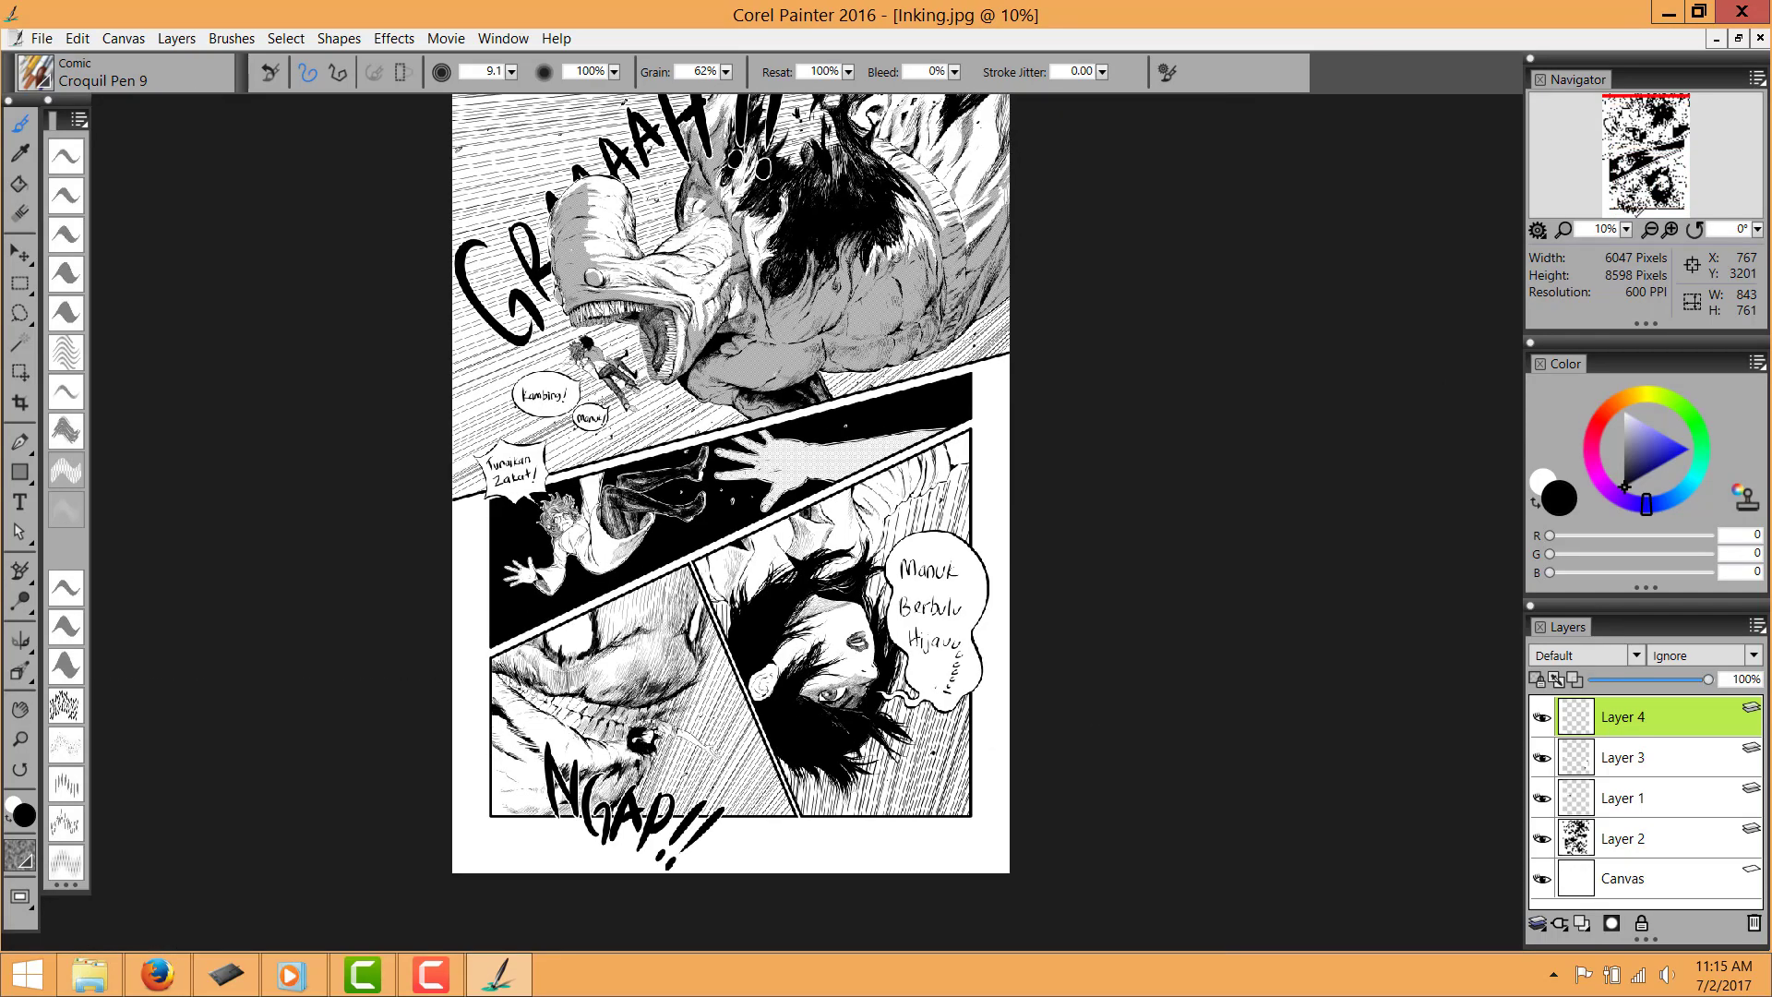
pyautogui.hotkey('ctrl', '+')
pyautogui.hotkey('ctrl', '+')
pyautogui.hotkey('ctrl', '+')
pyautogui.moveTo(723, 426); pyautogui.dragTo(945, 162)
pyautogui.moveTo(815, 462); pyautogui.dragTo(880, 280)
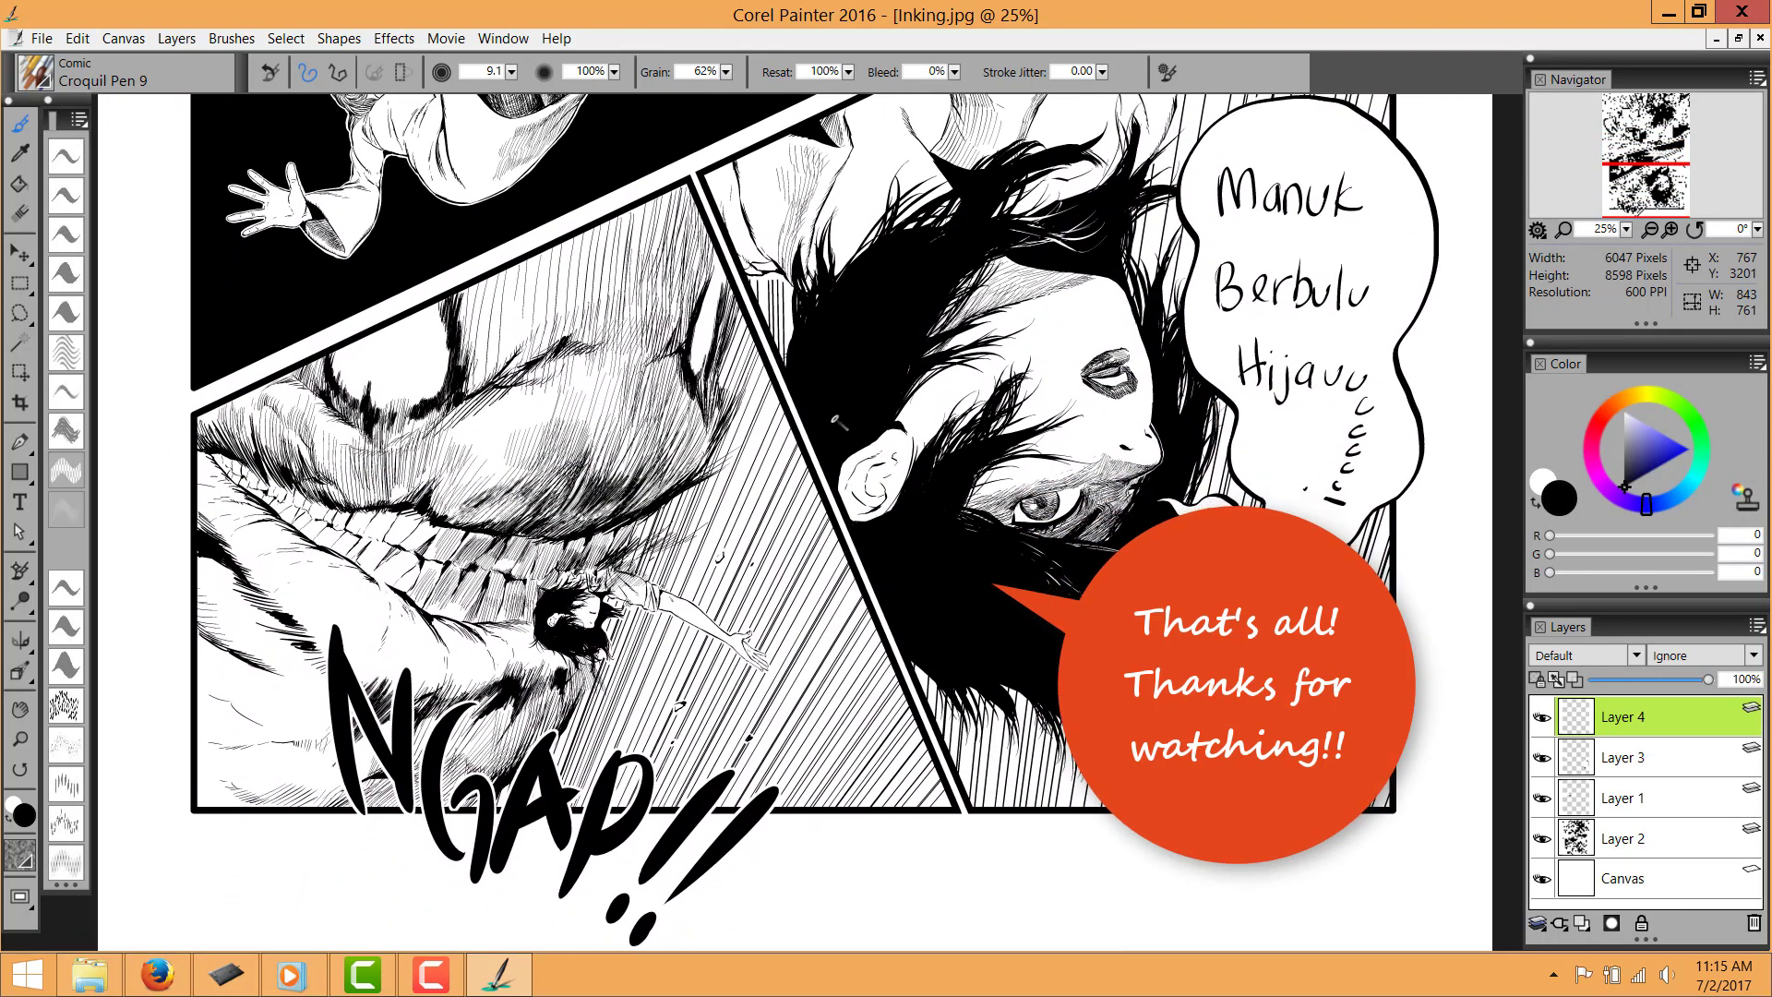